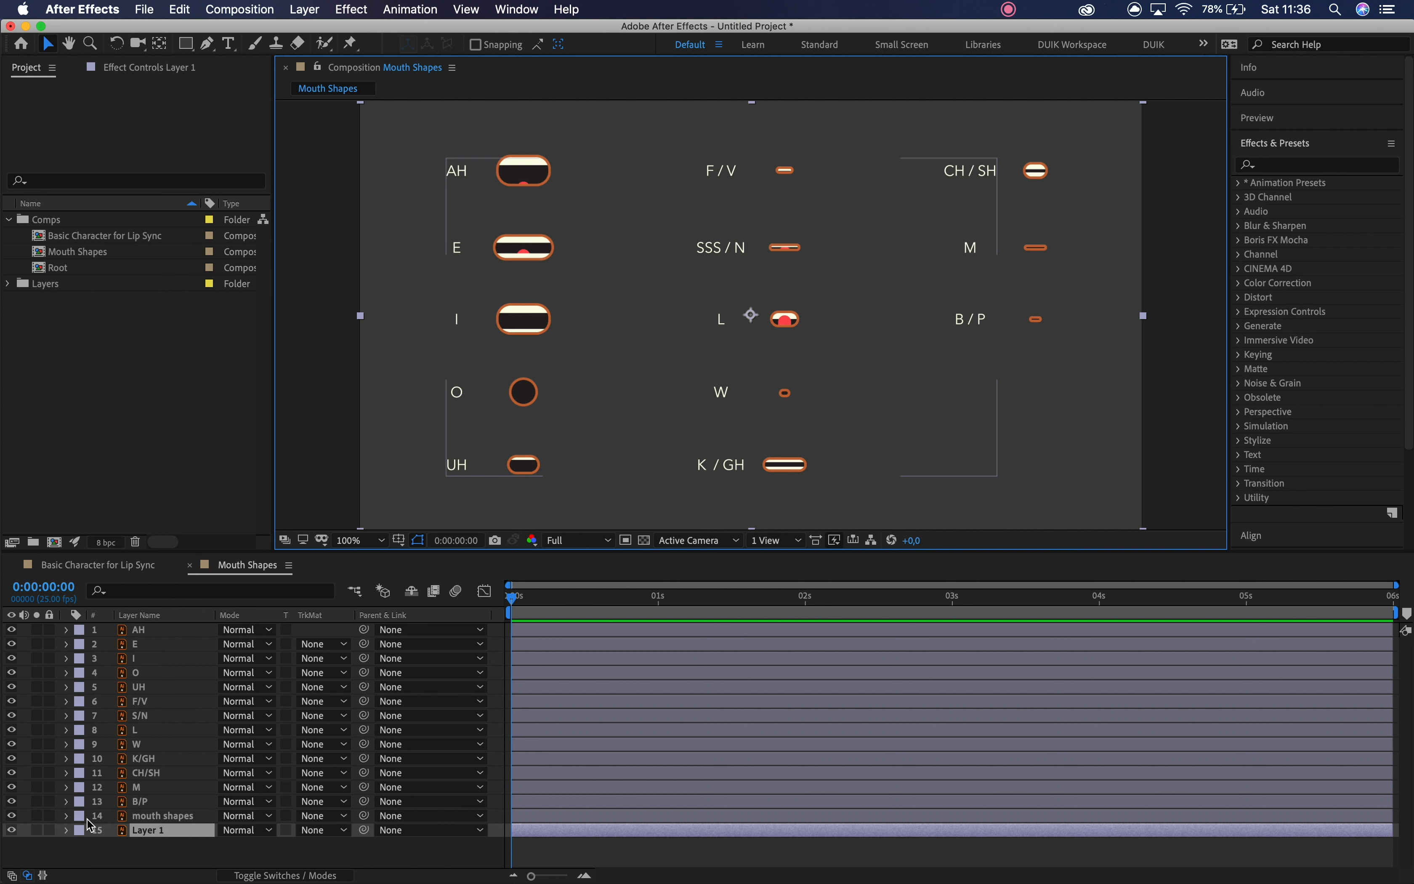
- Turn off the visibility of Layer 1 and mark that layer as shy
{"action": "left_click", "coordinate": [11, 830]}
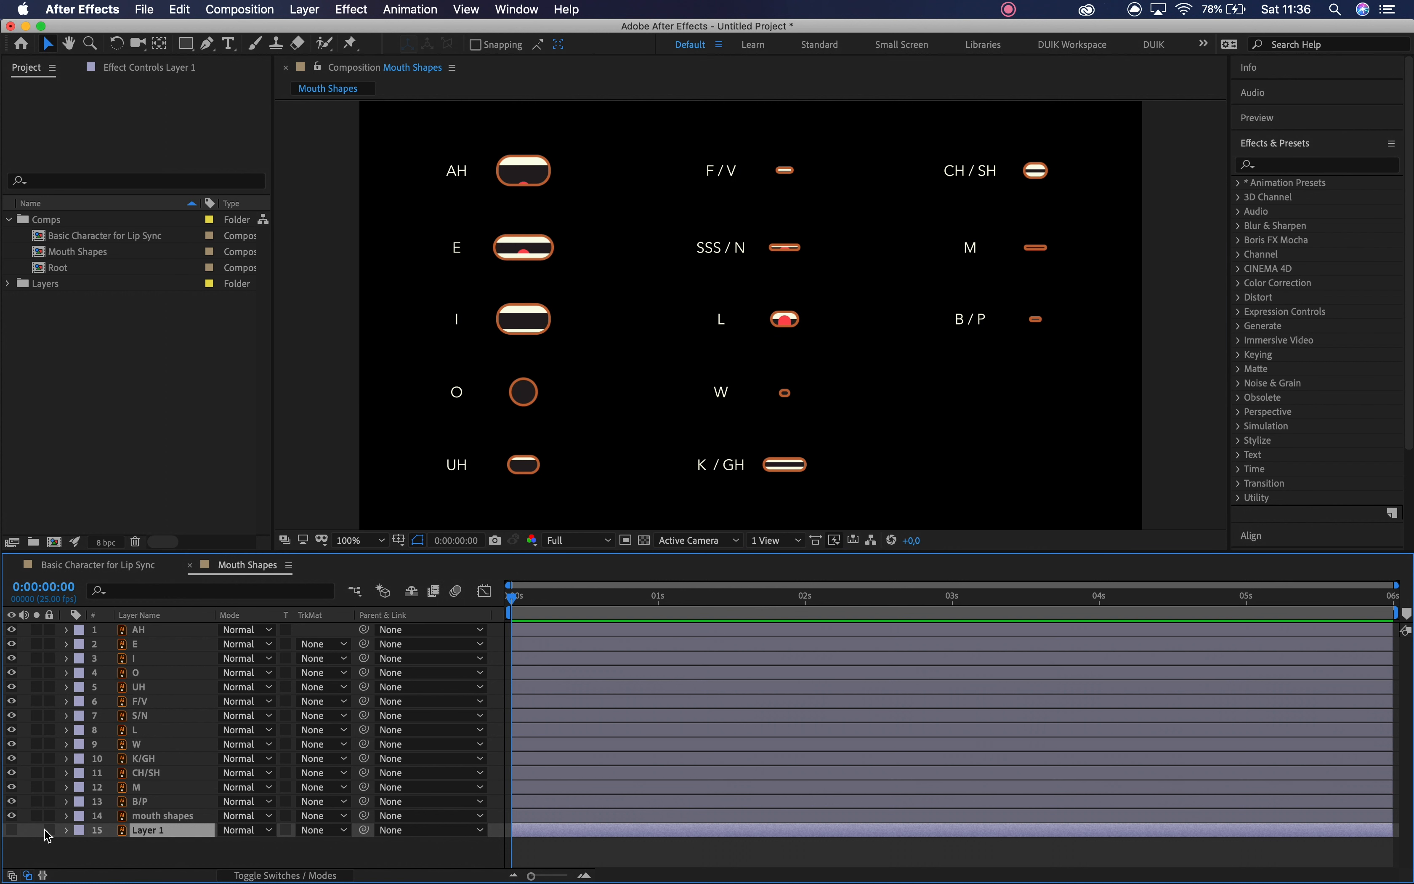
{"action": "left_click", "coordinate": [56, 843]}
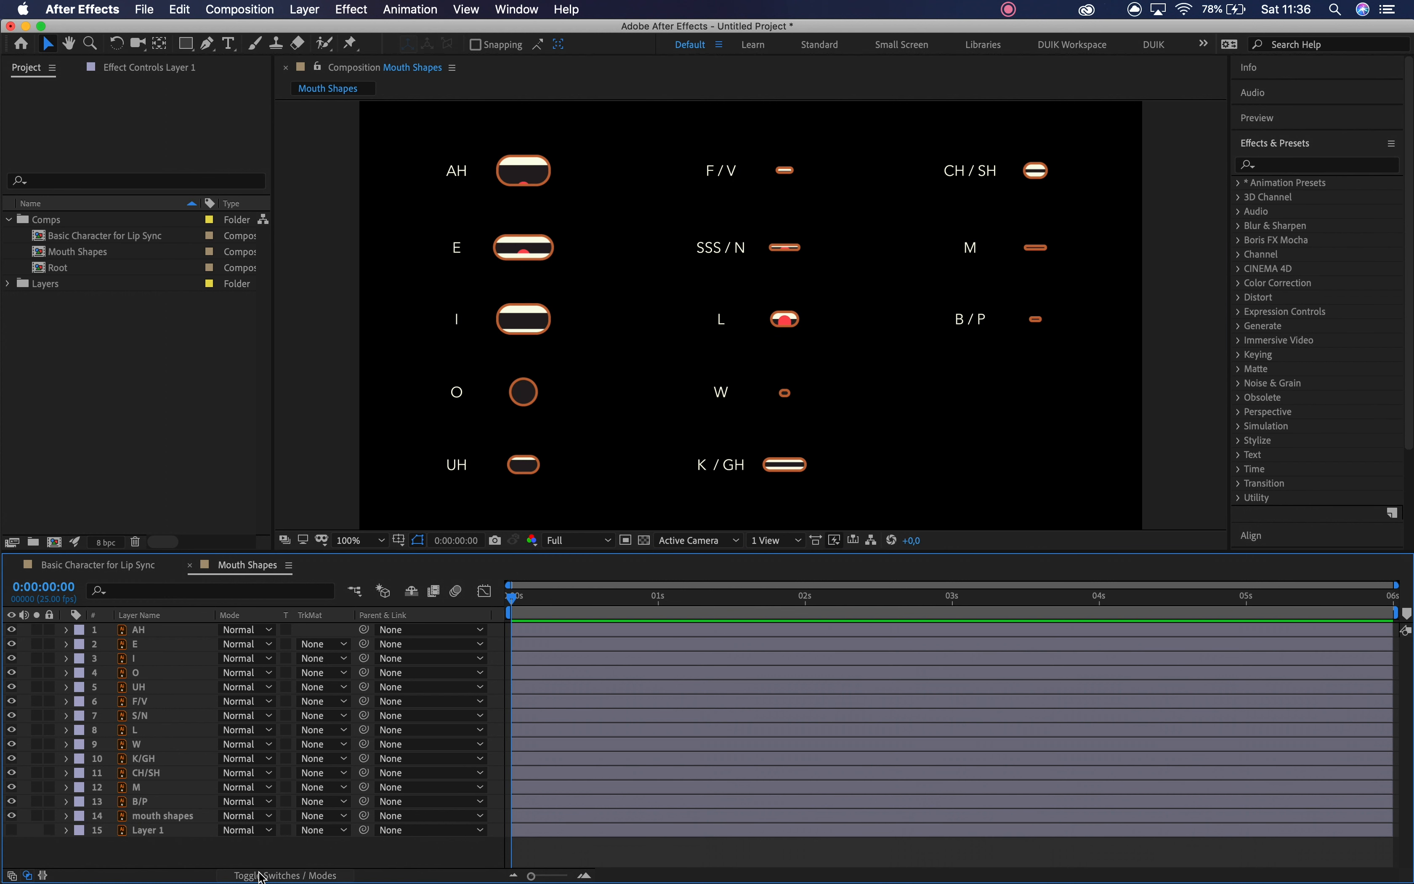
{"action": "left_click", "coordinate": [257, 875]}
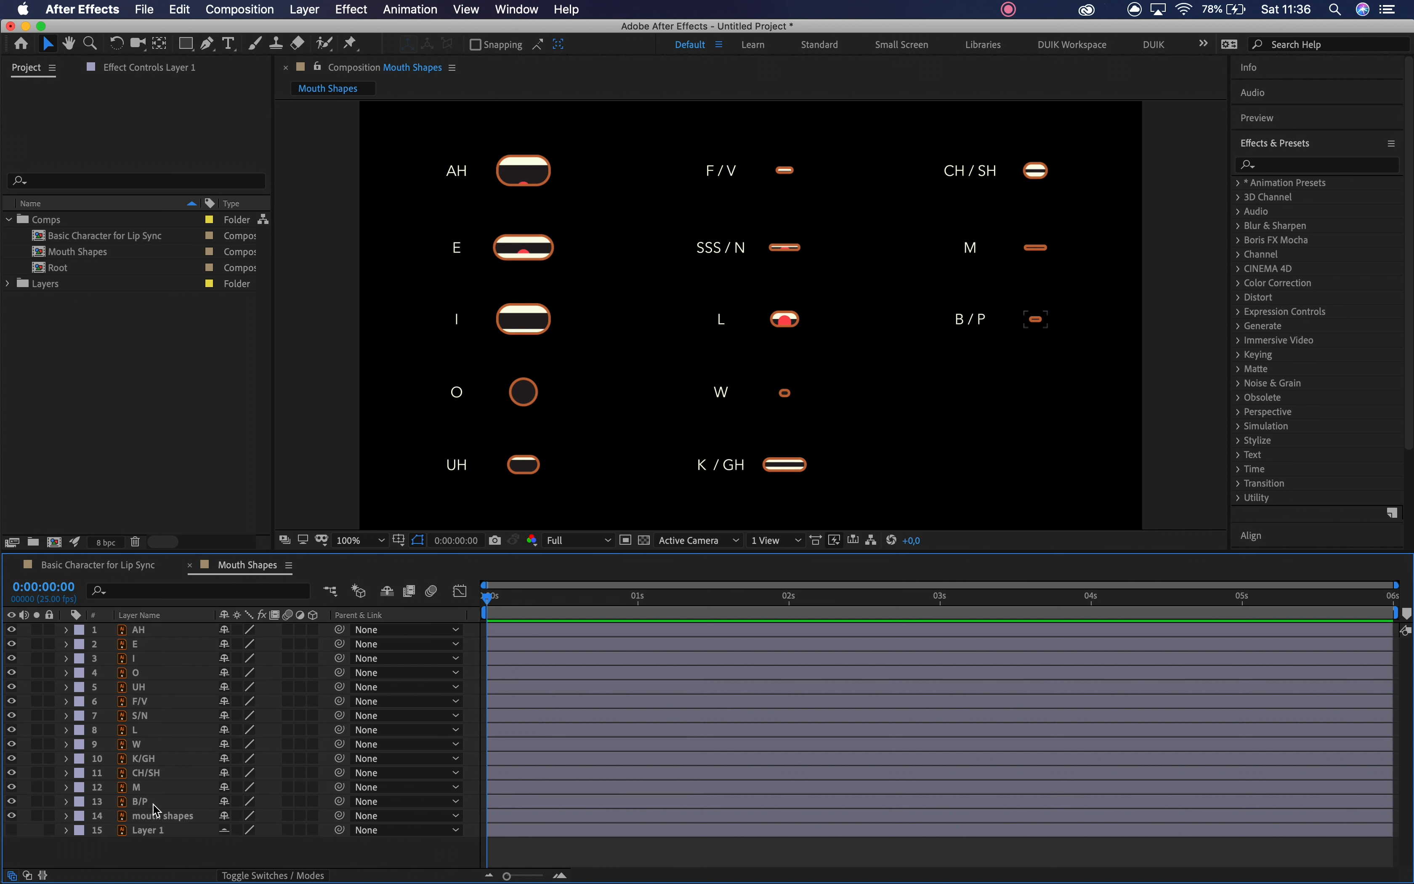
- Turn off the visibility of the mouth shapes layer containing the text labels
{"action": "left_click", "coordinate": [158, 819]}
{"action": "left_click", "coordinate": [13, 817]}
{"action": "left_click", "coordinate": [13, 817]}
{"action": "left_click", "coordinate": [13, 816]}
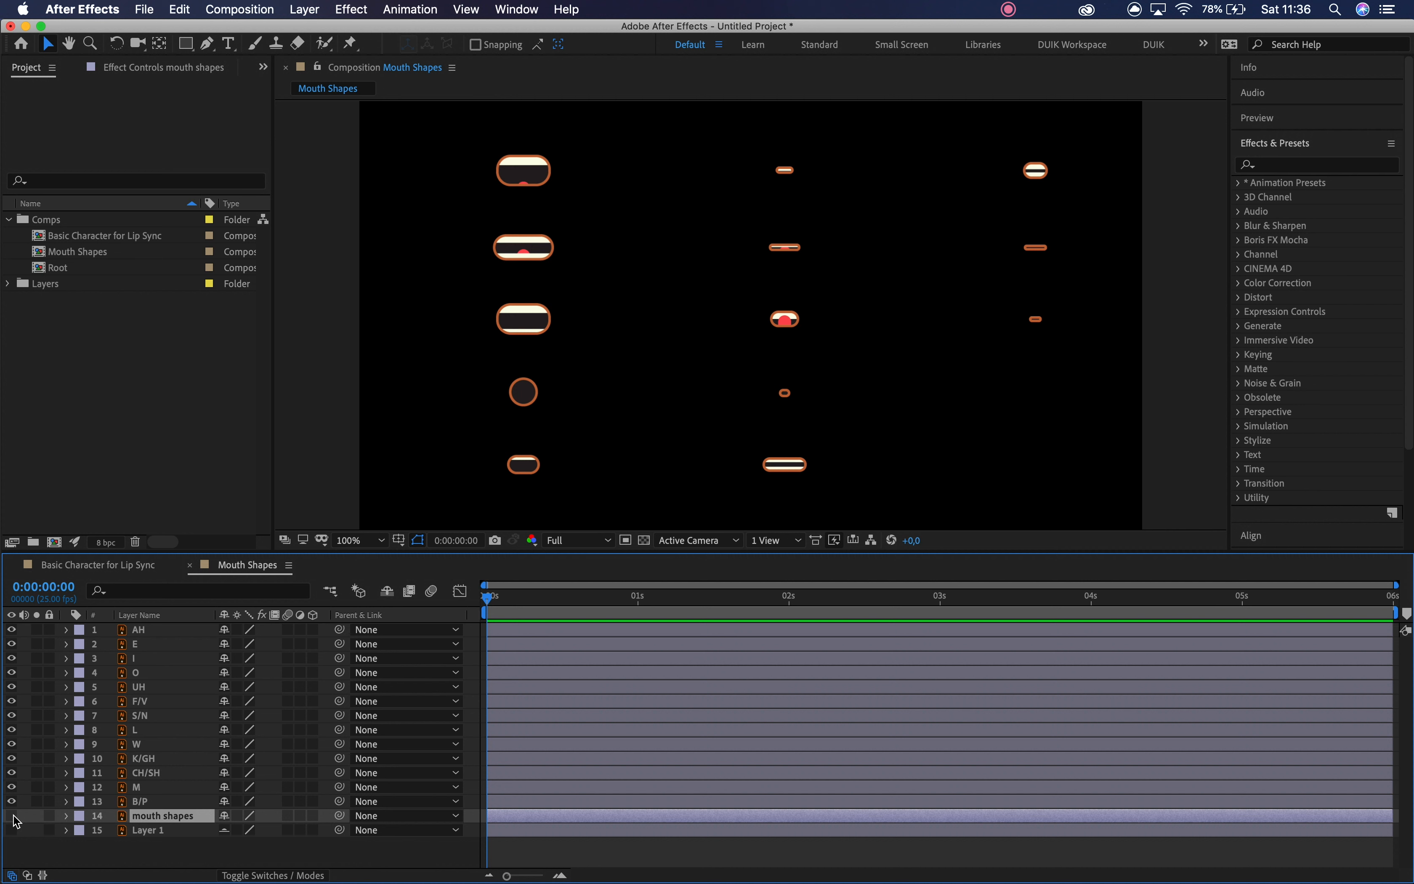
- Mark the mouth shapes layer as shy and hide the shy layers from the timeline
{"action": "left_click", "coordinate": [224, 815]}
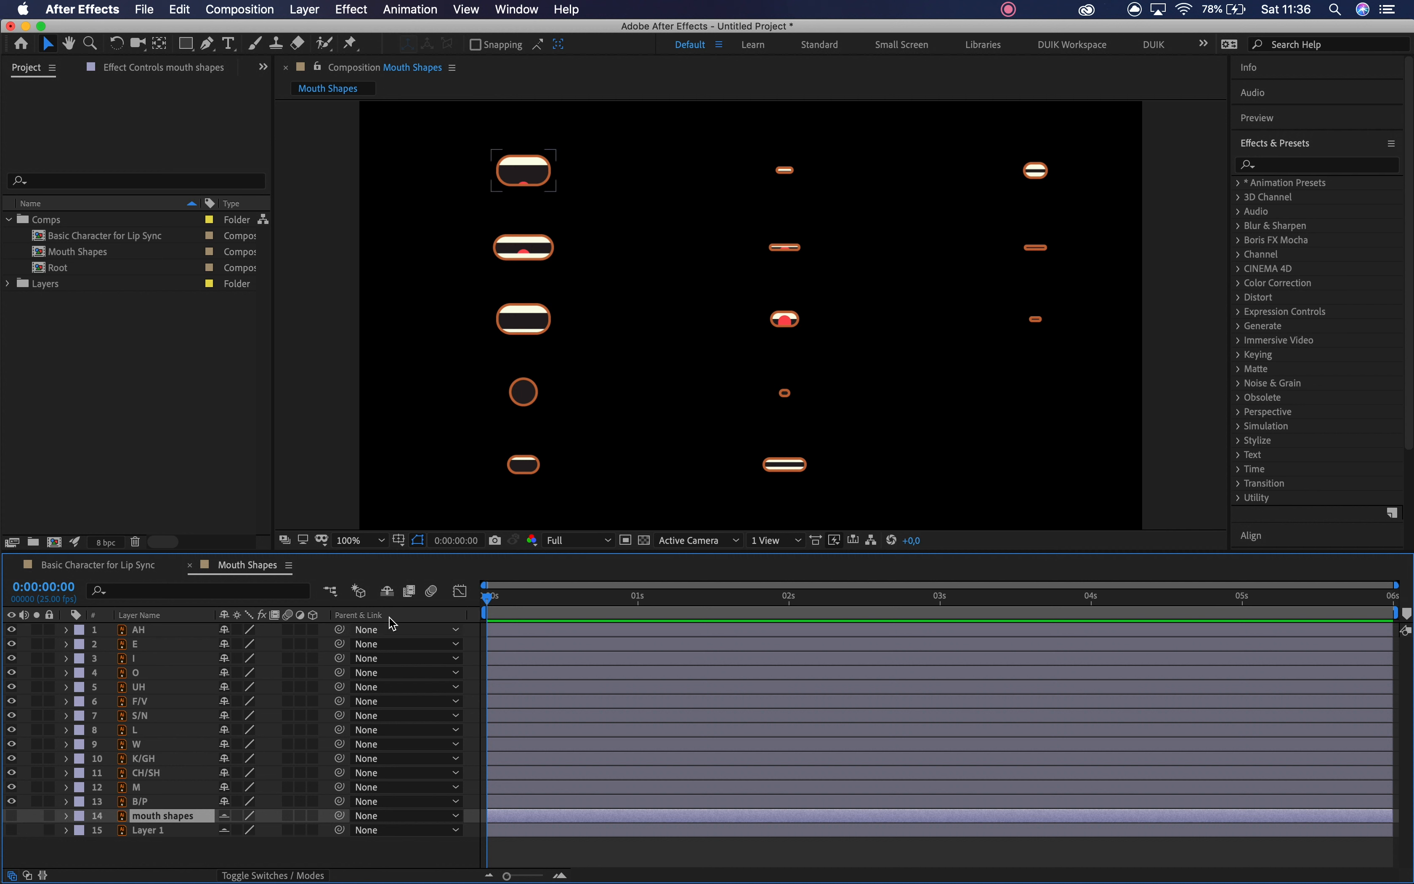
{"action": "left_click", "coordinate": [387, 591]}
{"action": "left_click", "coordinate": [309, 824]}
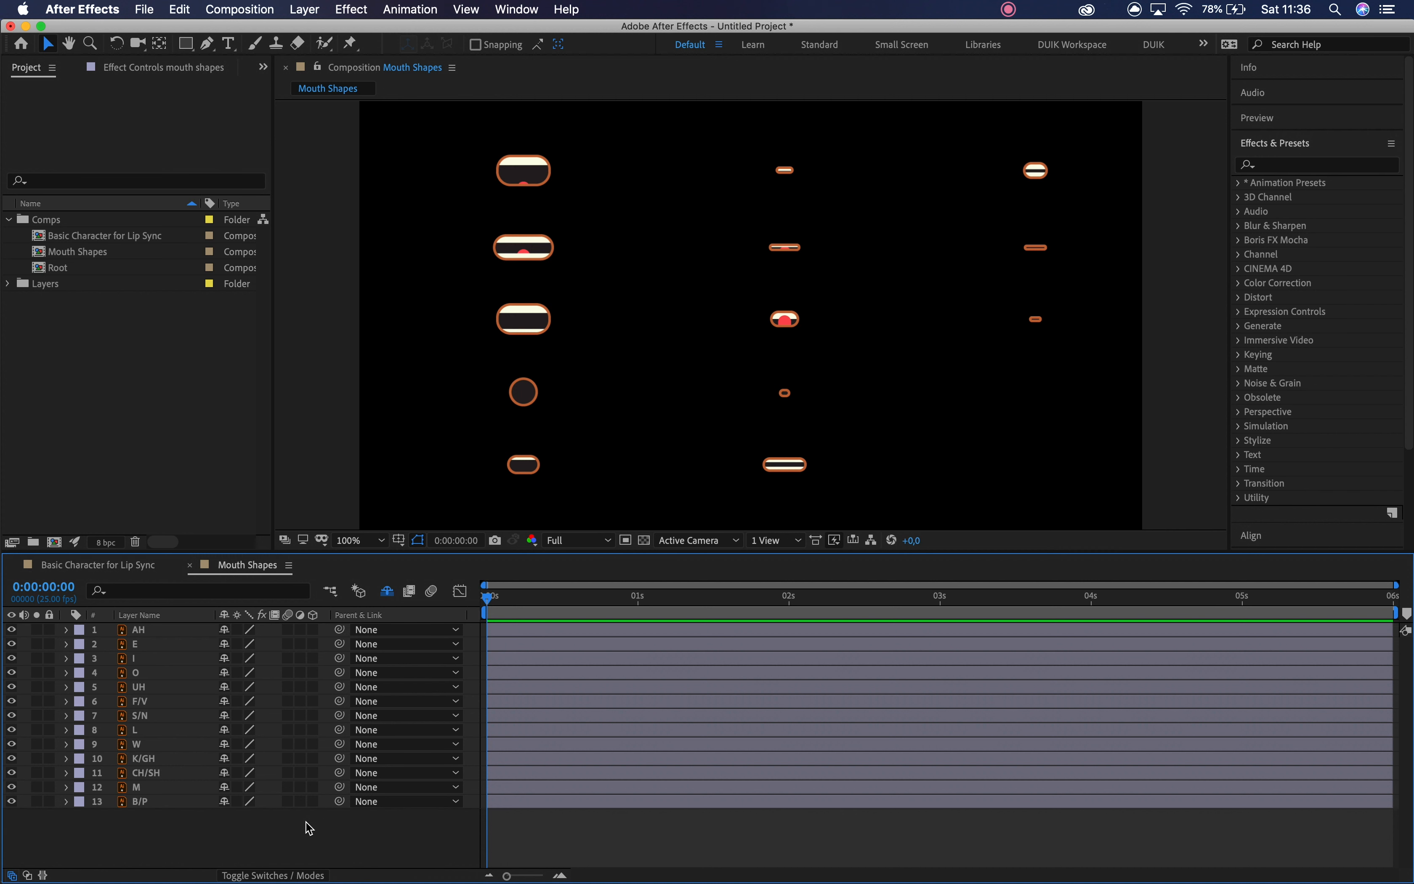
- Align all layers from AH to B/P to the Composition, centring them horizontally and vertically
{"action": "left_click", "coordinate": [181, 634]}
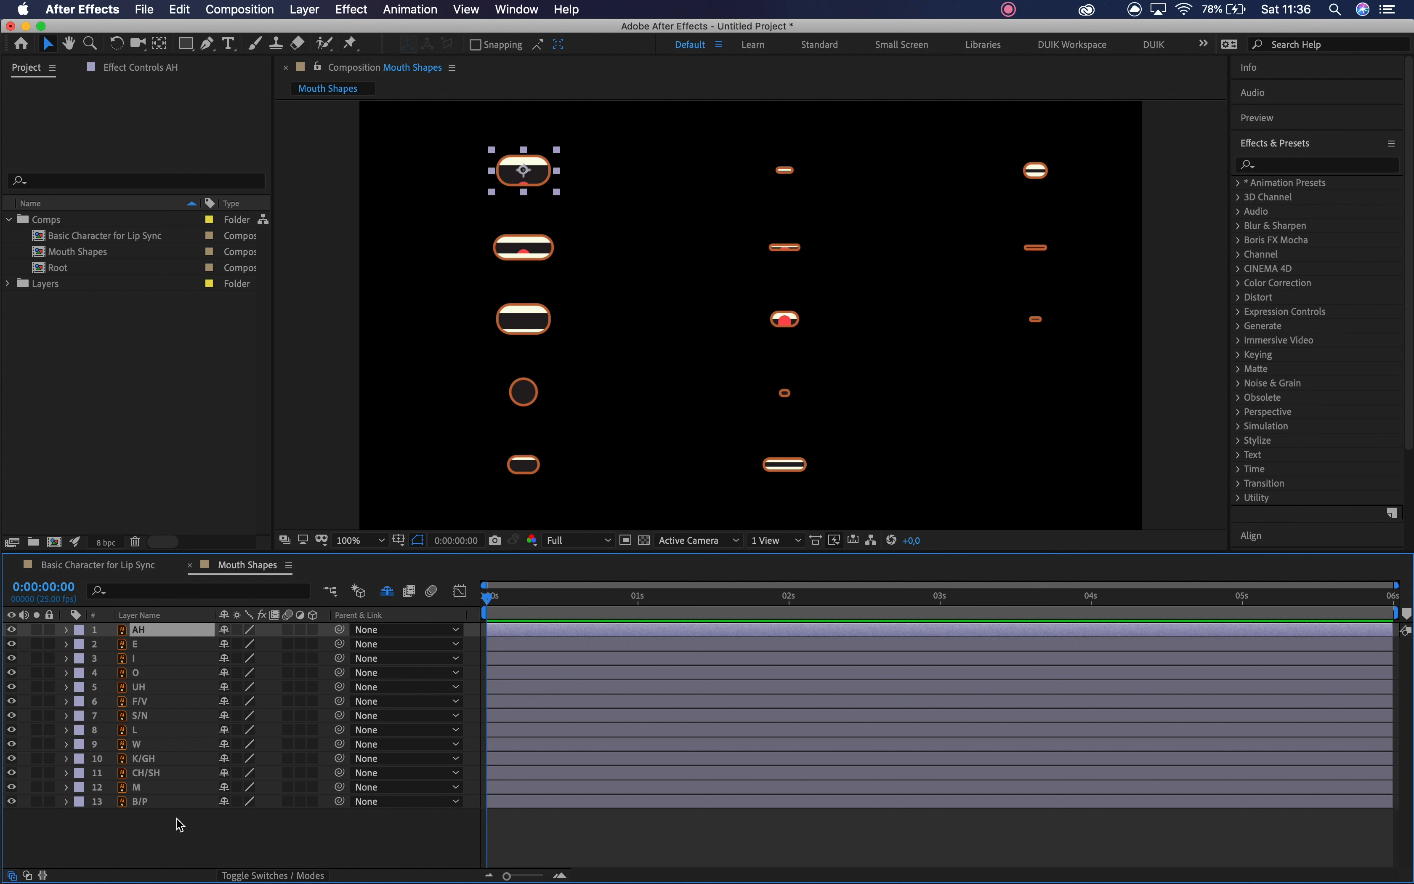
{"action": "left_click", "coordinate": [178, 801], "text": "shift"}
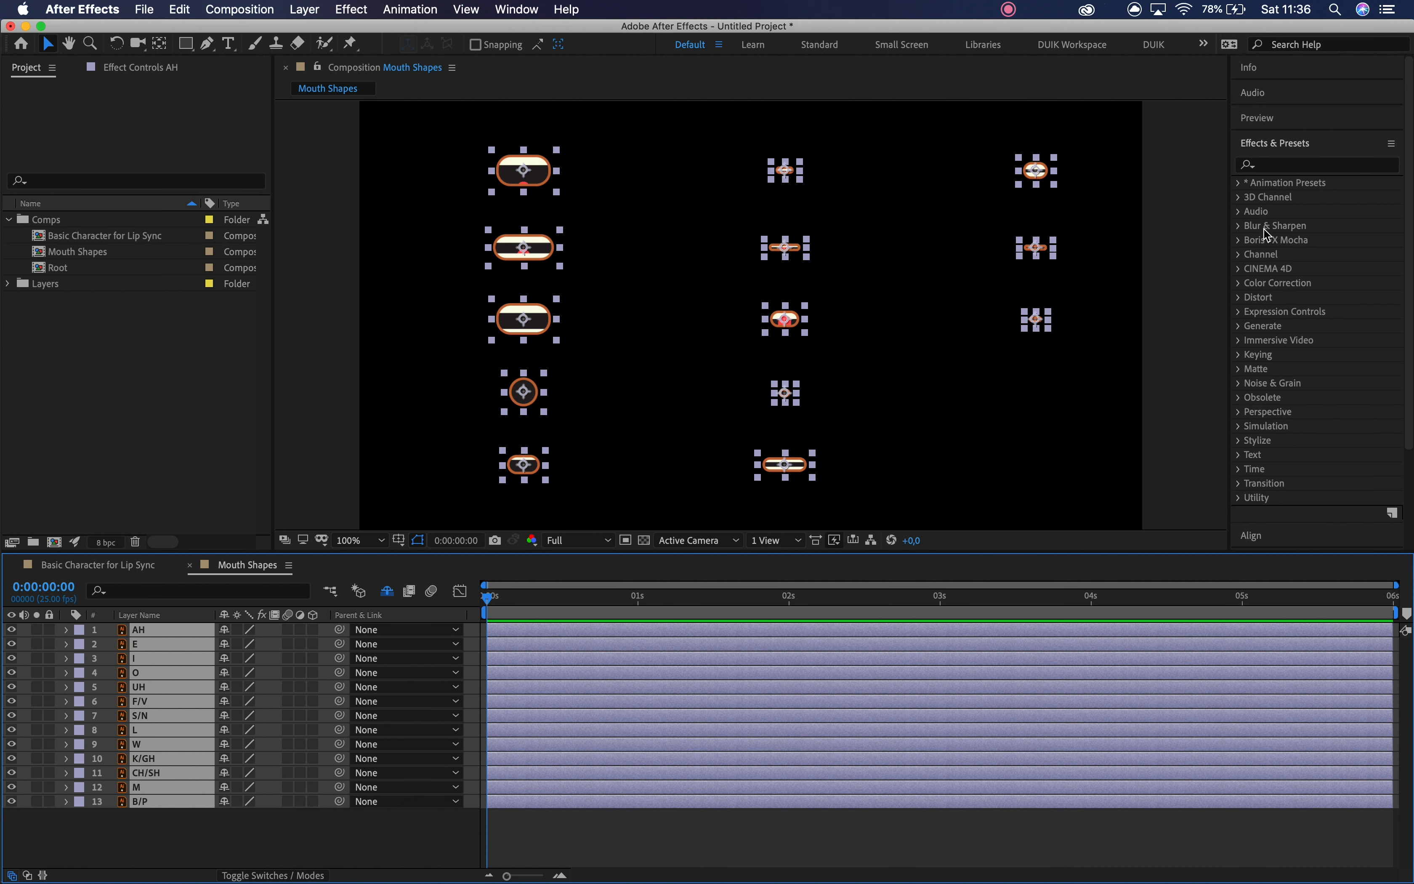
{"action": "left_click", "coordinate": [1262, 540]}
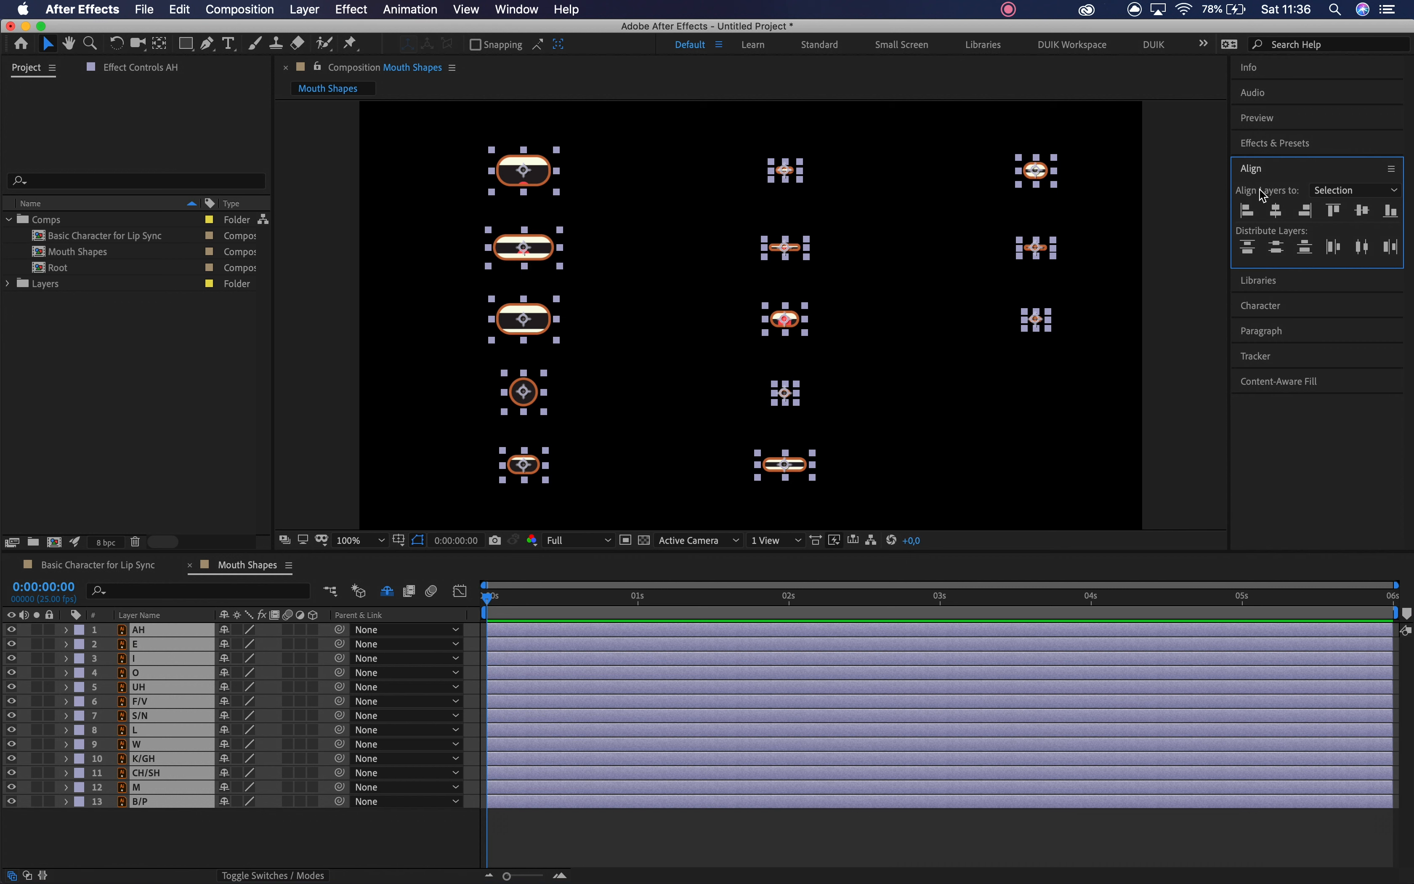
{"action": "left_click", "coordinate": [509, 7]}
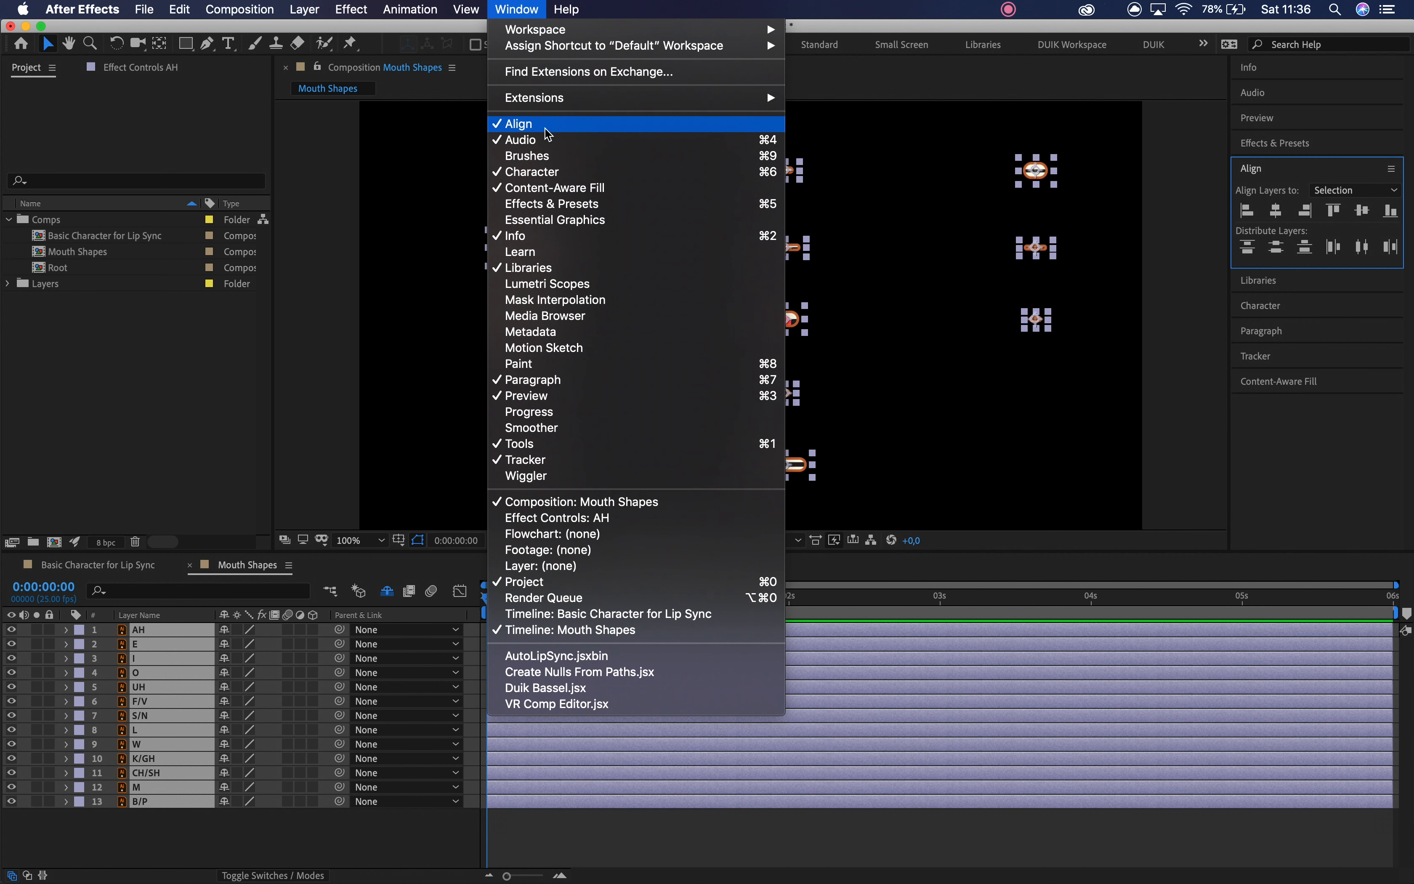
{"action": "left_click", "coordinate": [1314, 408]}
{"action": "left_click", "coordinate": [1345, 192]}
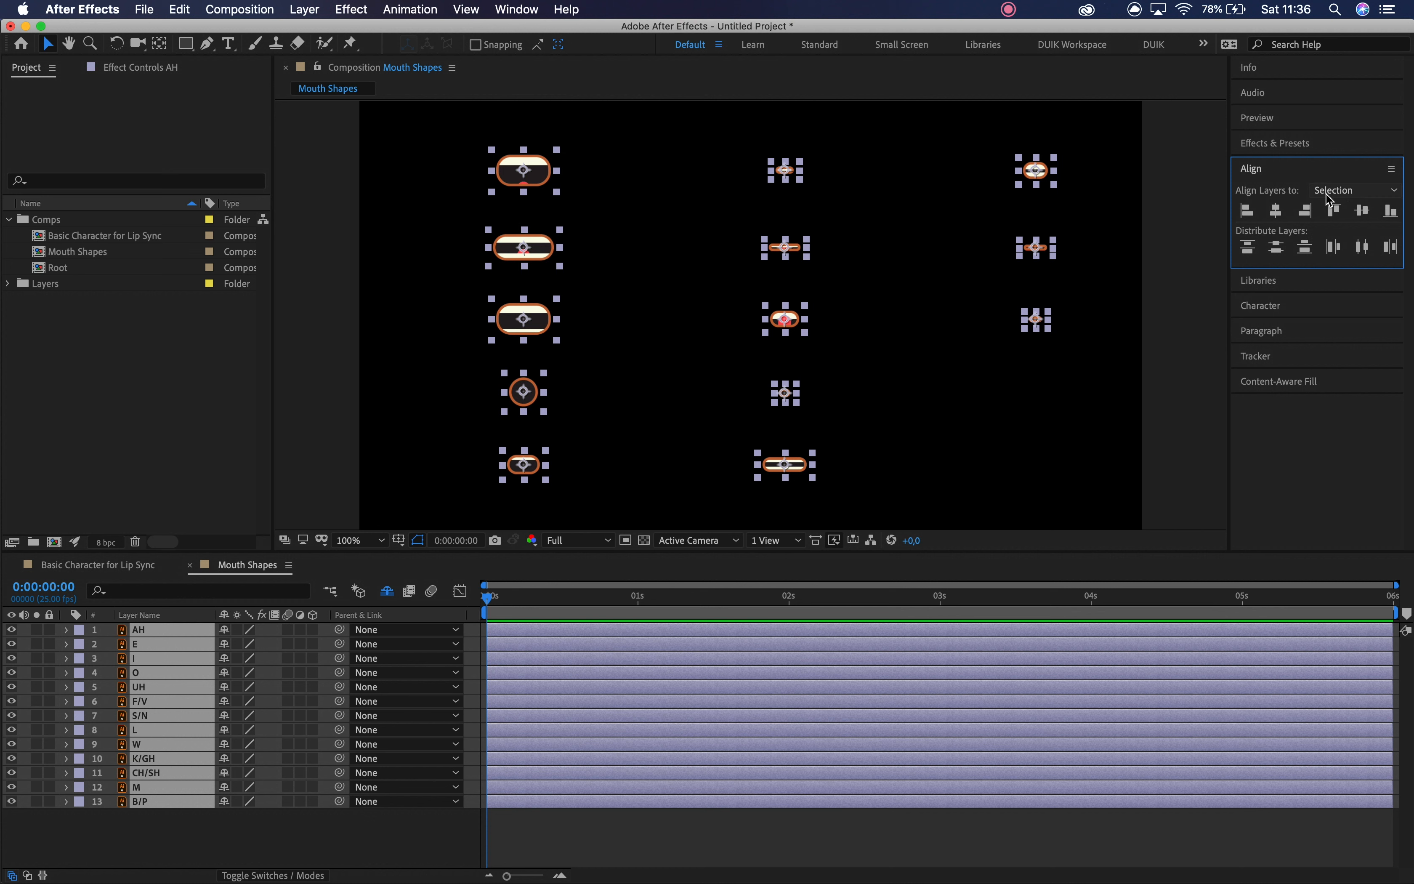
{"action": "left_click", "coordinate": [1351, 225]}
{"action": "left_click", "coordinate": [1335, 191]}
{"action": "left_click", "coordinate": [1344, 207]}
{"action": "left_click", "coordinate": [1327, 193]}
{"action": "left_click", "coordinate": [1351, 225]}
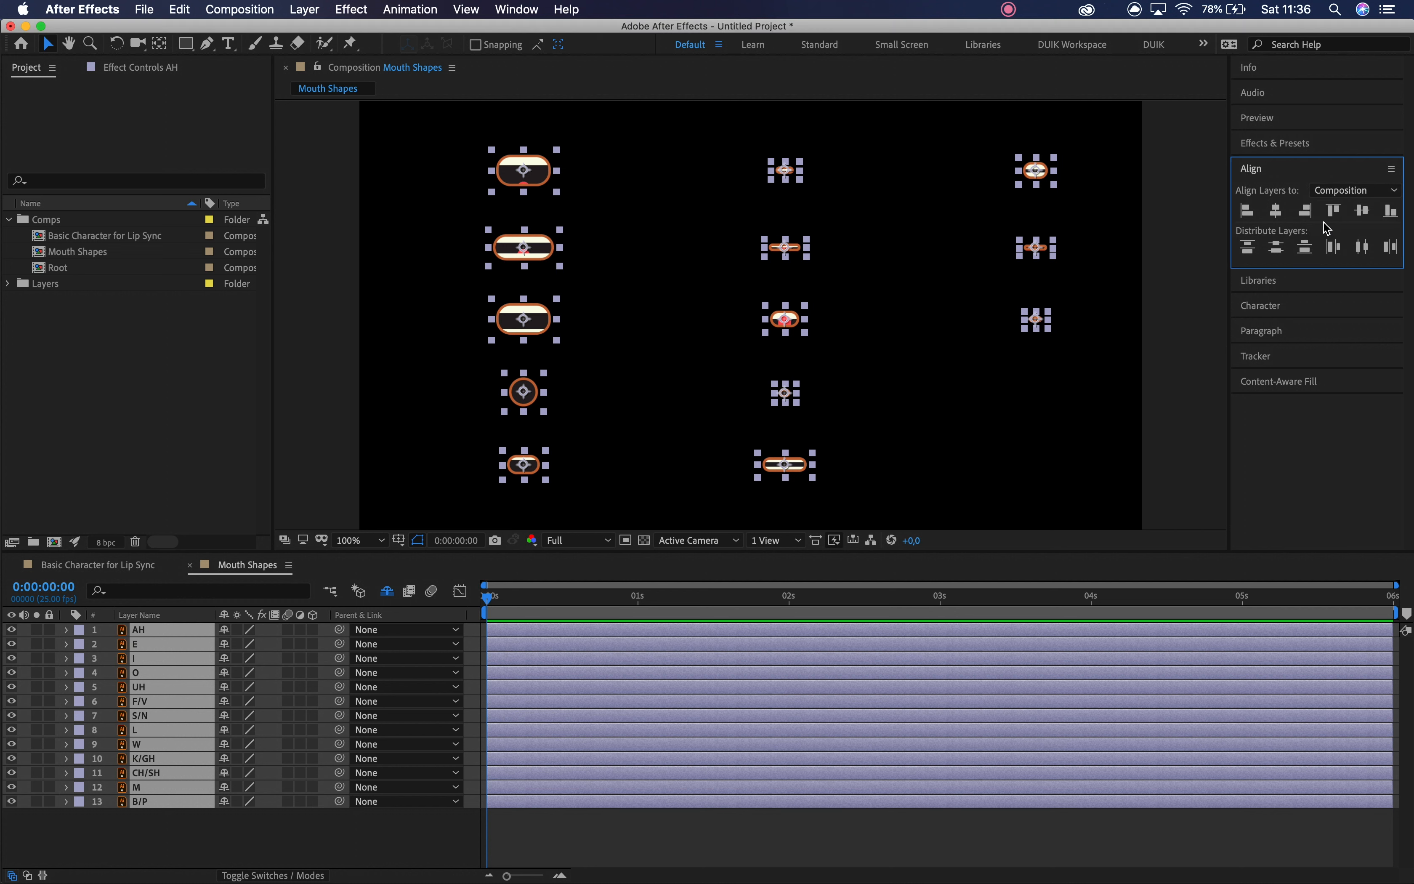
{"action": "left_click", "coordinate": [1280, 214]}
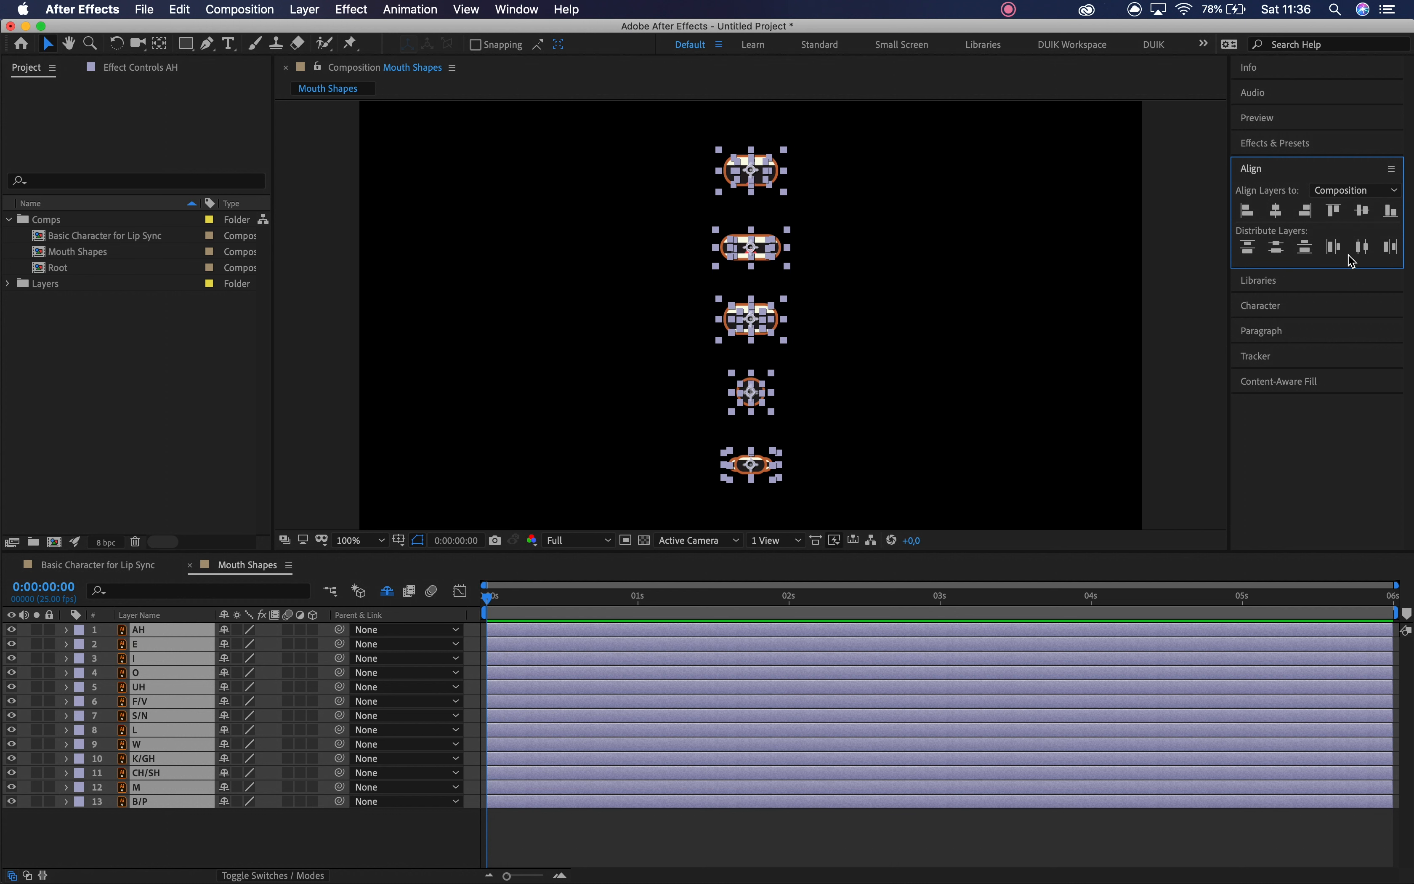
{"action": "left_click", "coordinate": [1366, 213]}
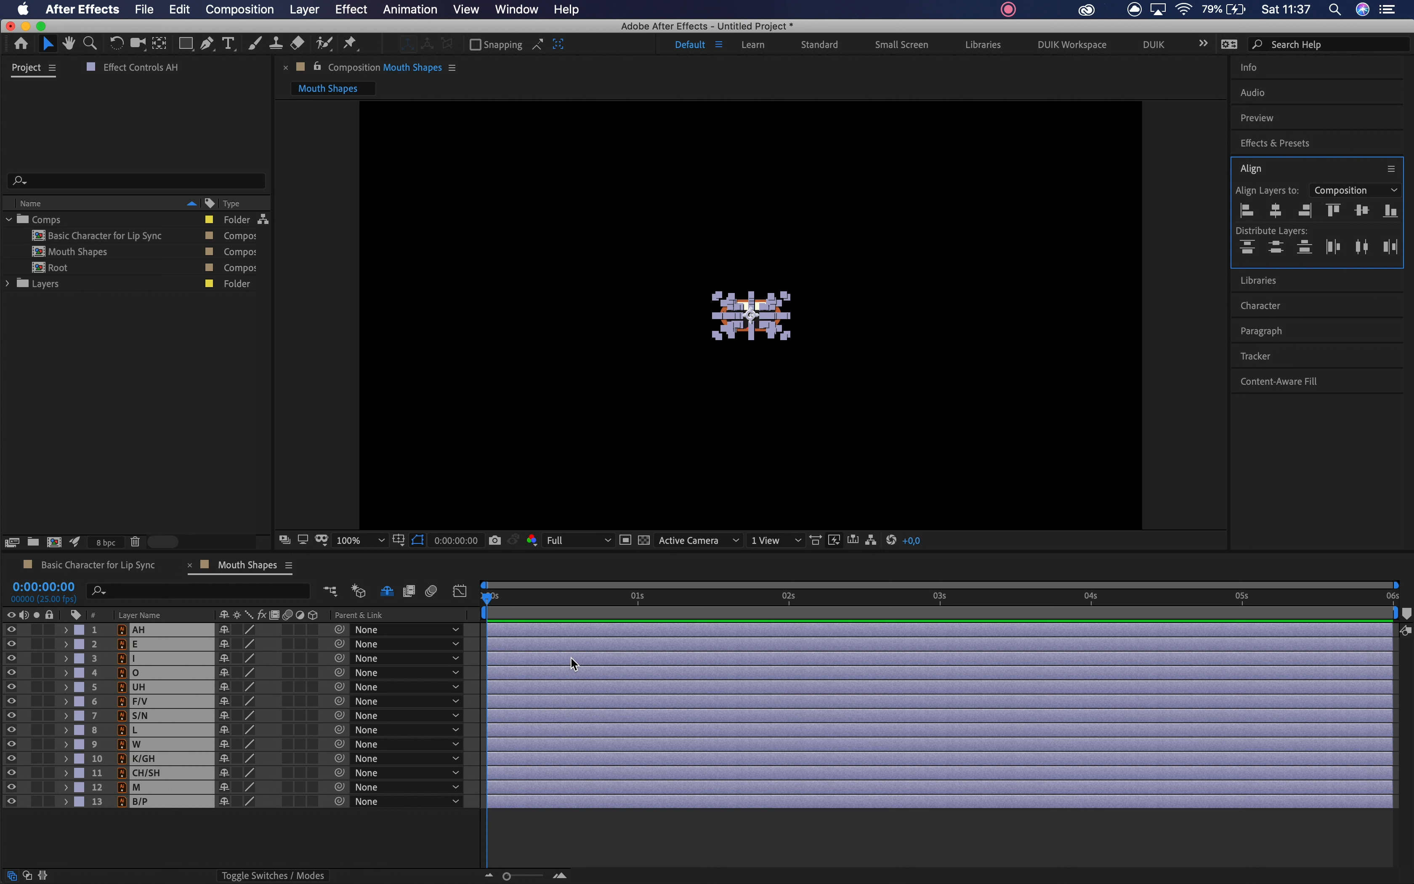
- Trim the out points of all selected mouth layers so each lasts only one frame
{"action": "left_click_drag", "start_coordinate": [1392, 629], "coordinate": [477, 642]}
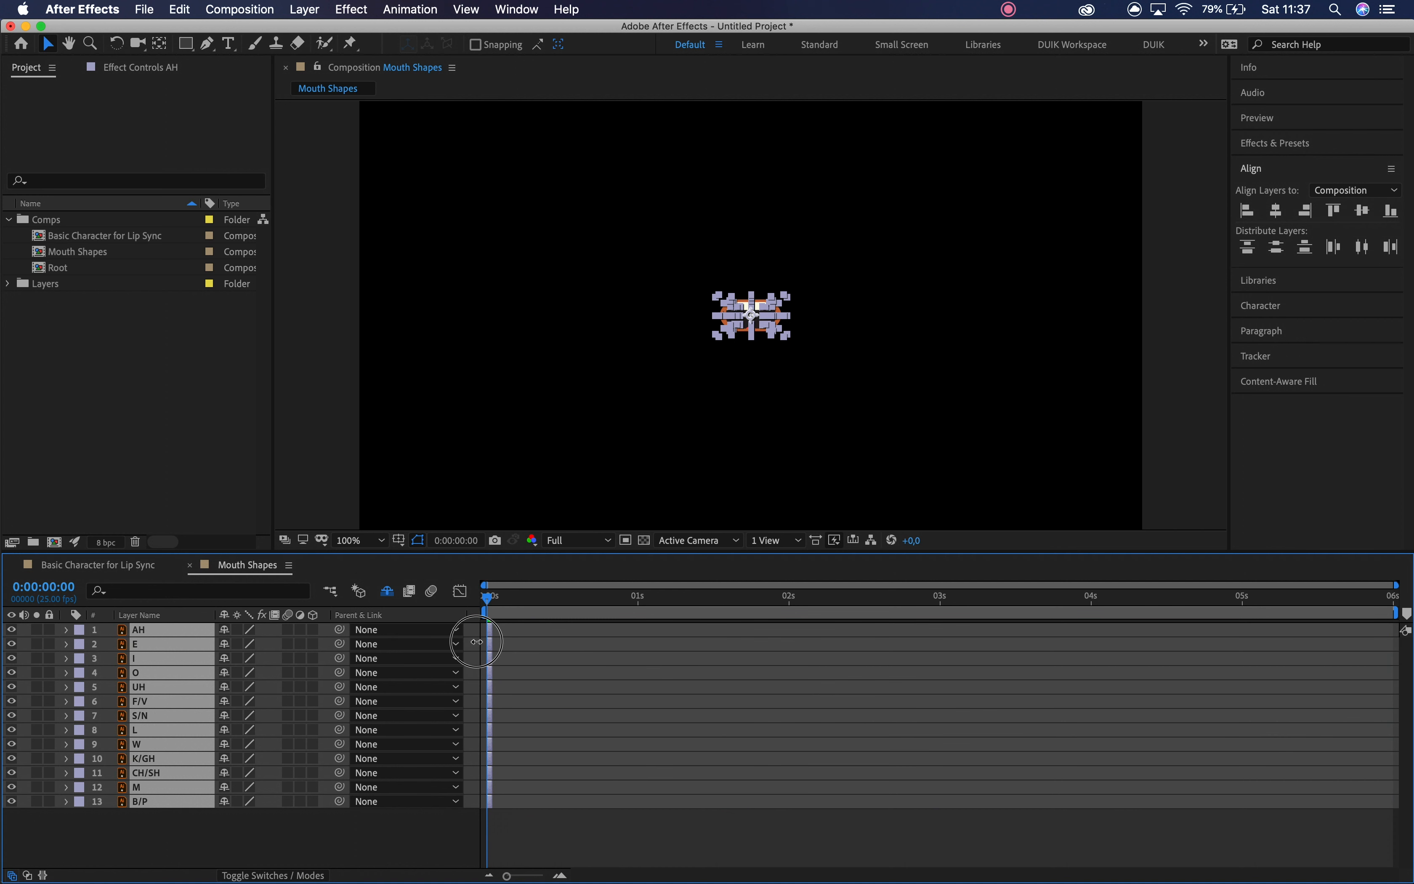
{"action": "key", "text": "super+z"}
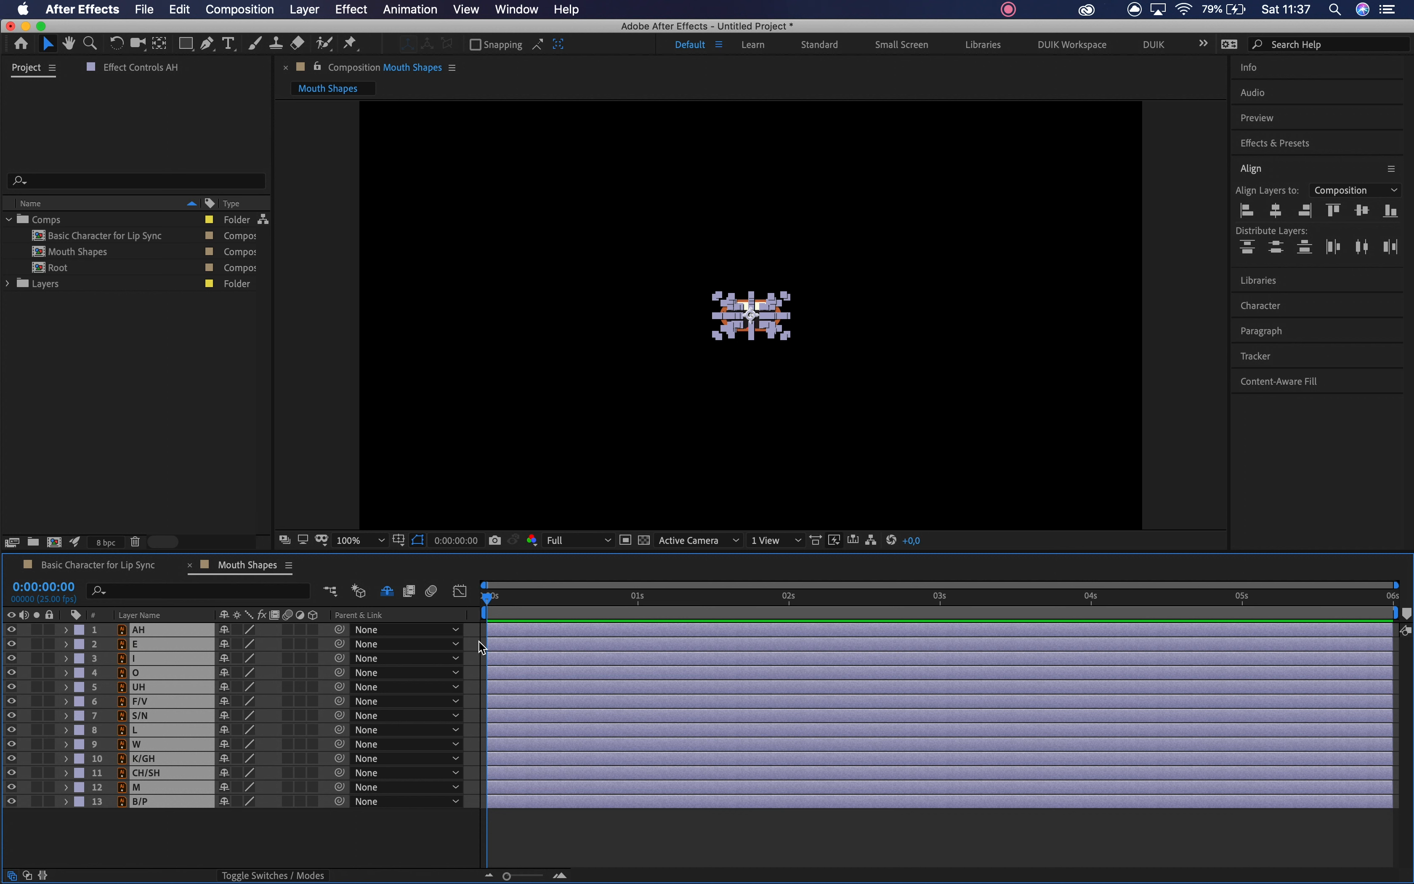
{"action": "key", "text": "super+shift+z"}
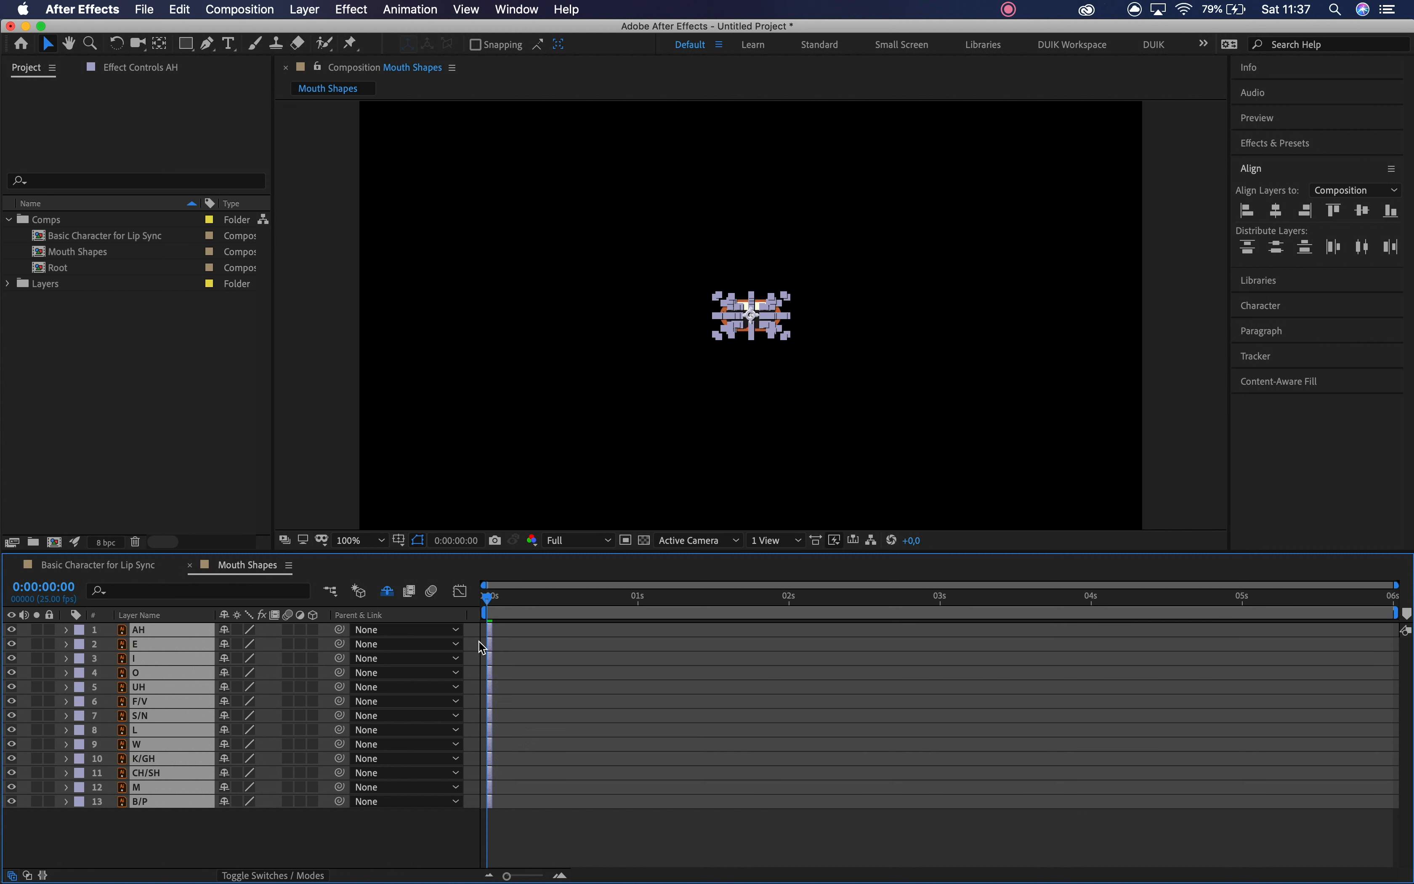
- Extend the B/P layer's out point to 03f and check its mouth shape at frame 2
{"action": "left_click", "coordinate": [559, 876]}
{"action": "left_click", "coordinate": [560, 875]}
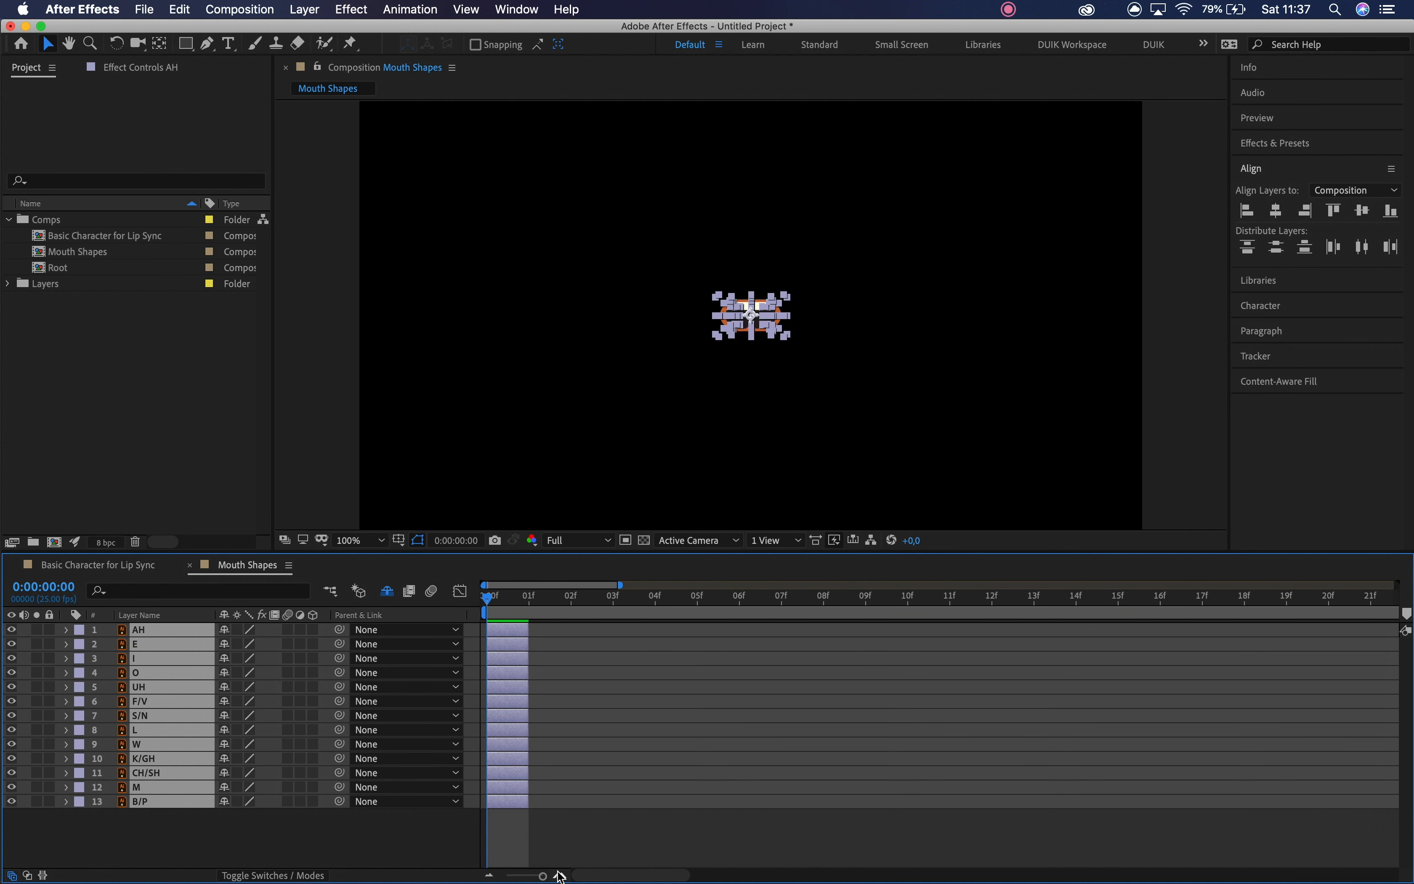
{"action": "left_click", "coordinate": [564, 842]}
{"action": "left_click", "coordinate": [516, 801]}
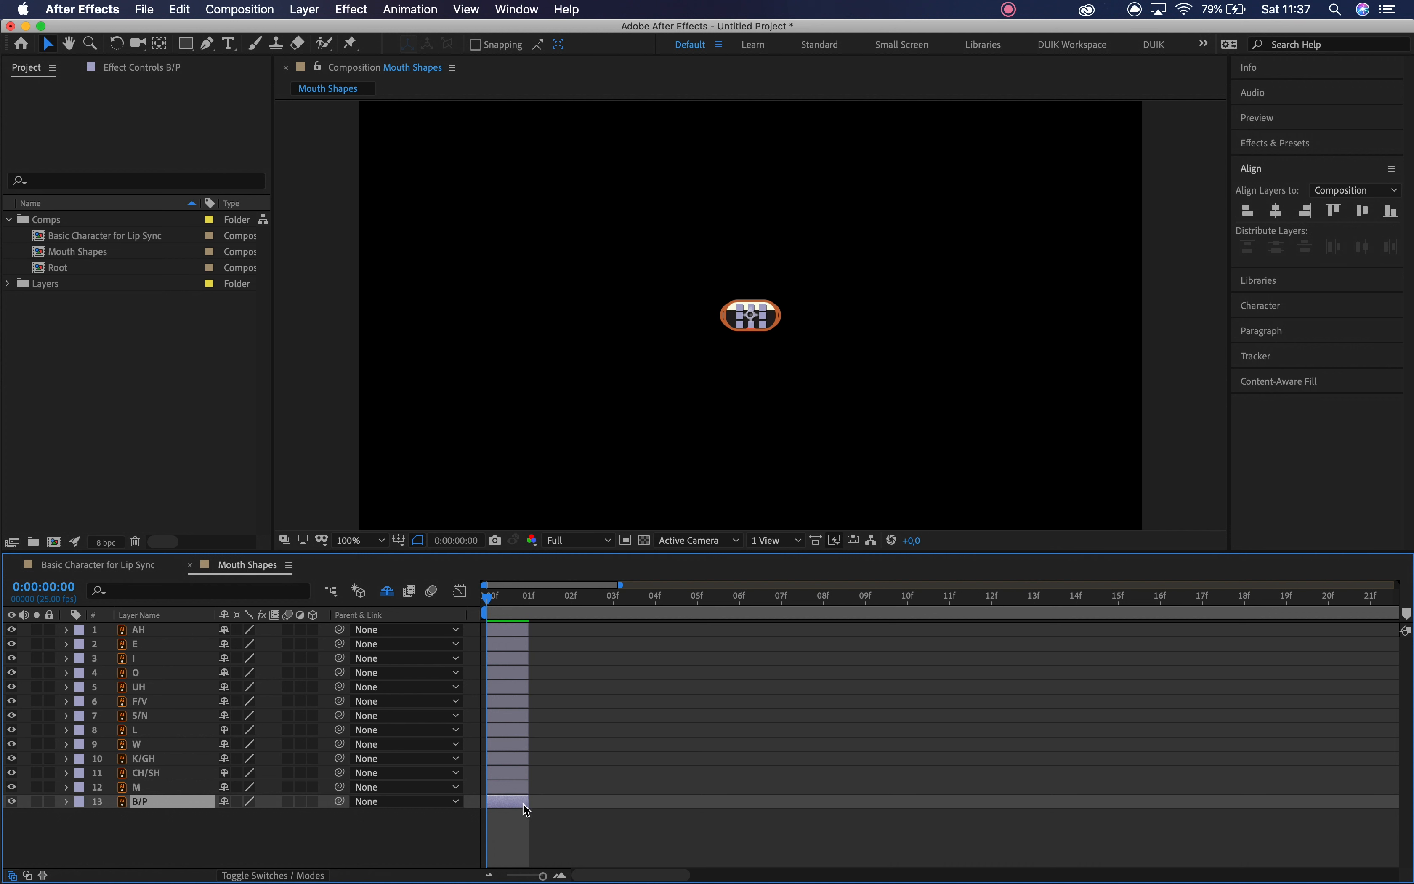
{"action": "left_click_drag", "start_coordinate": [526, 804], "coordinate": [590, 804]}
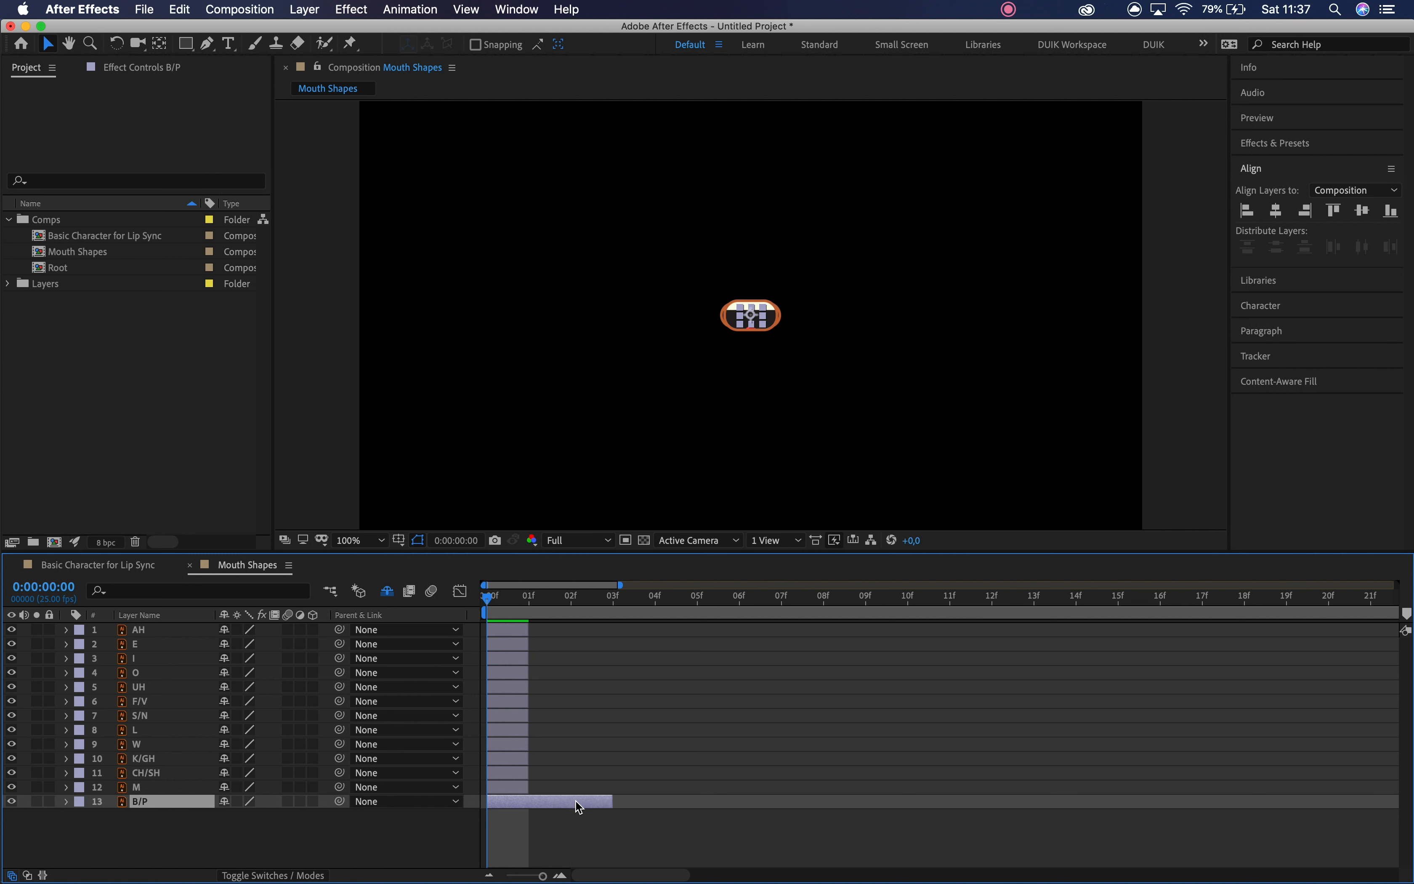
{"action": "left_click_drag", "start_coordinate": [489, 602], "coordinate": [518, 607]}
{"action": "left_click", "coordinate": [563, 643]}
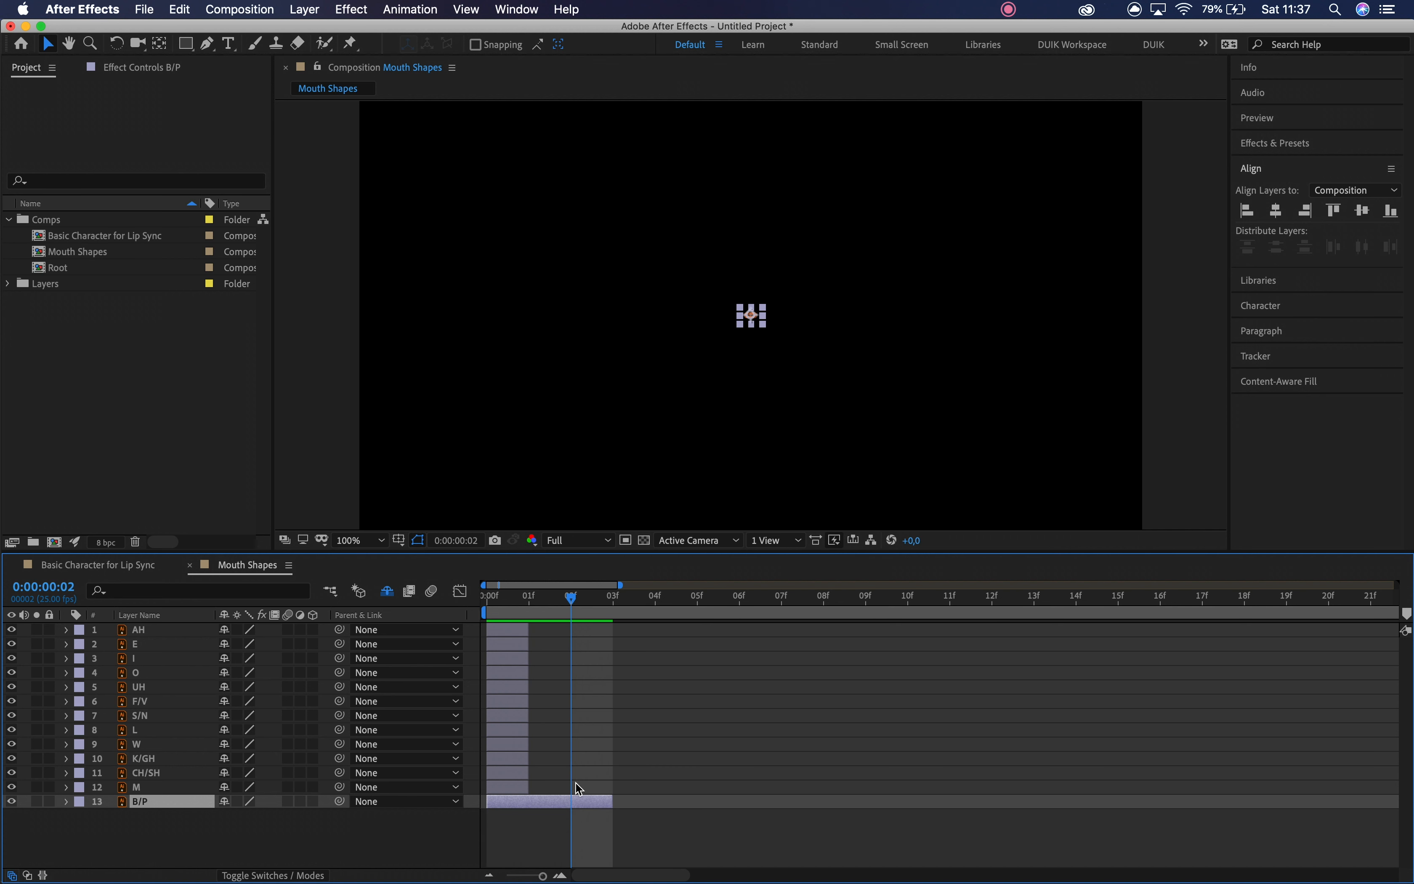
- Try sequencing all mouth layers with Sequence Layers, without overlap
{"action": "key", "text": "super+a"}
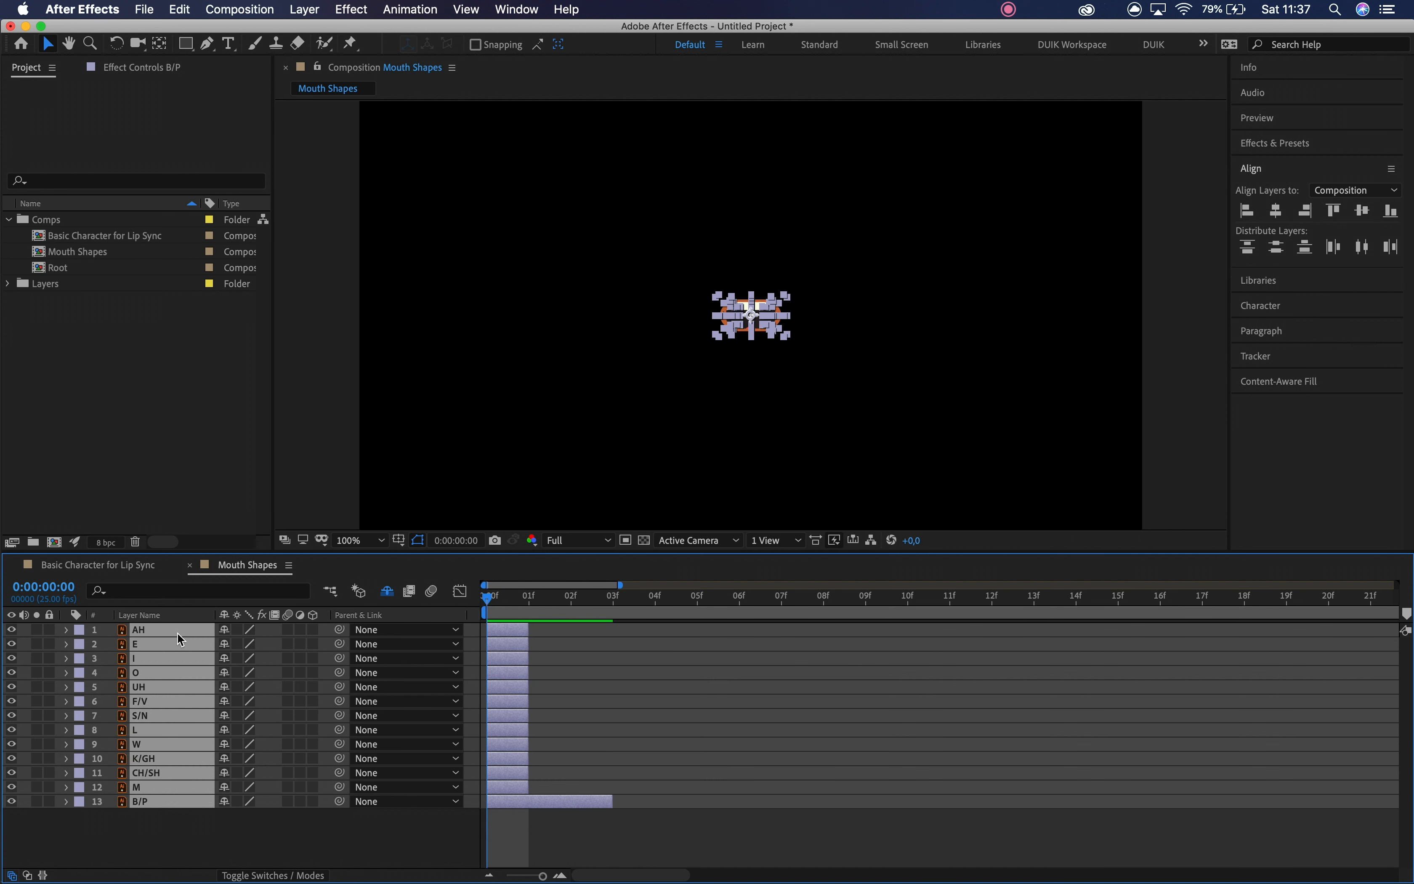
{"action": "right_click", "coordinate": [181, 639]}
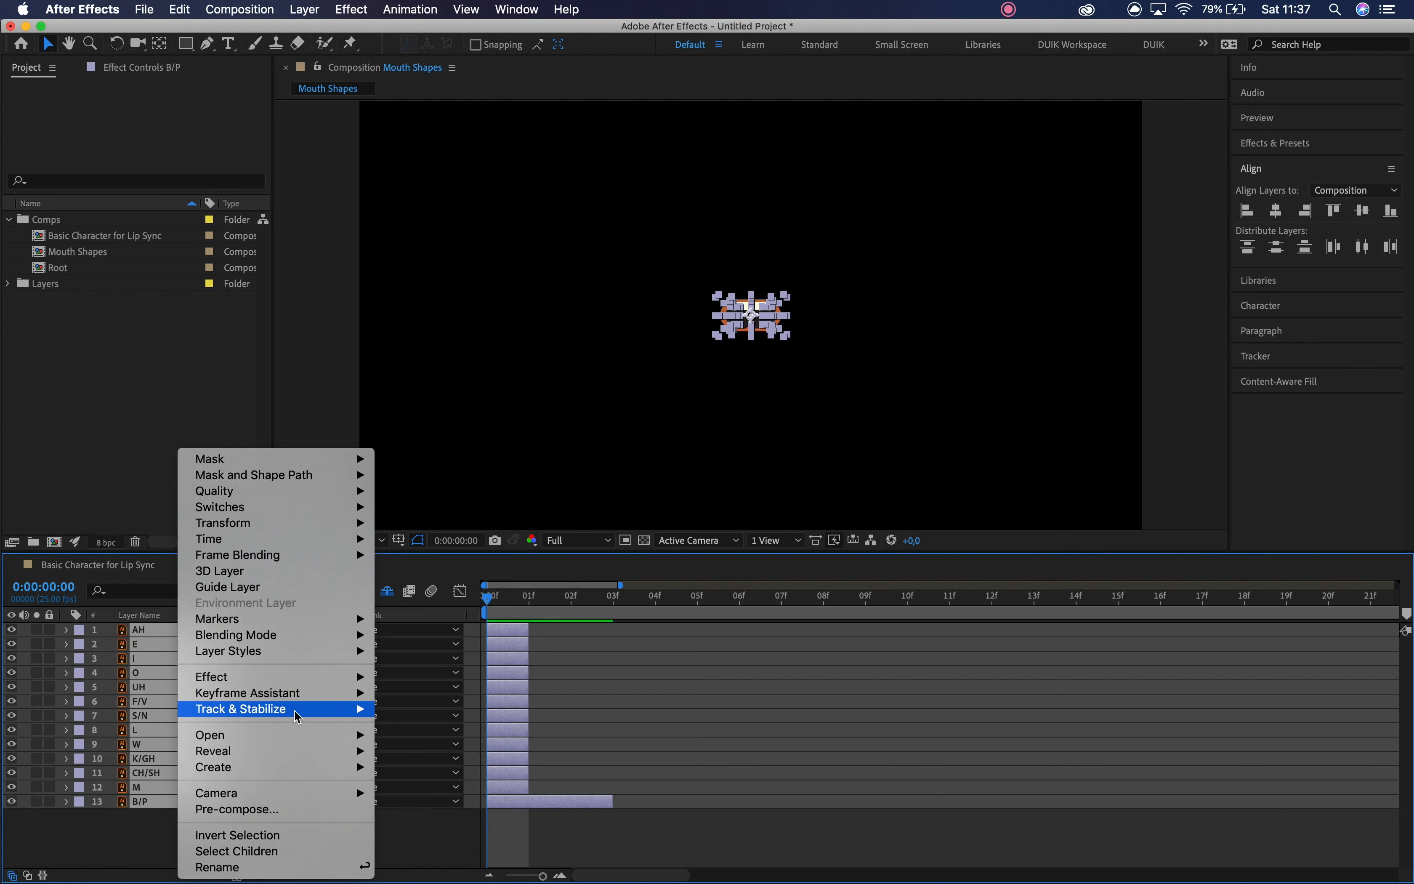
{"action": "mouse_move", "coordinate": [299, 701]}
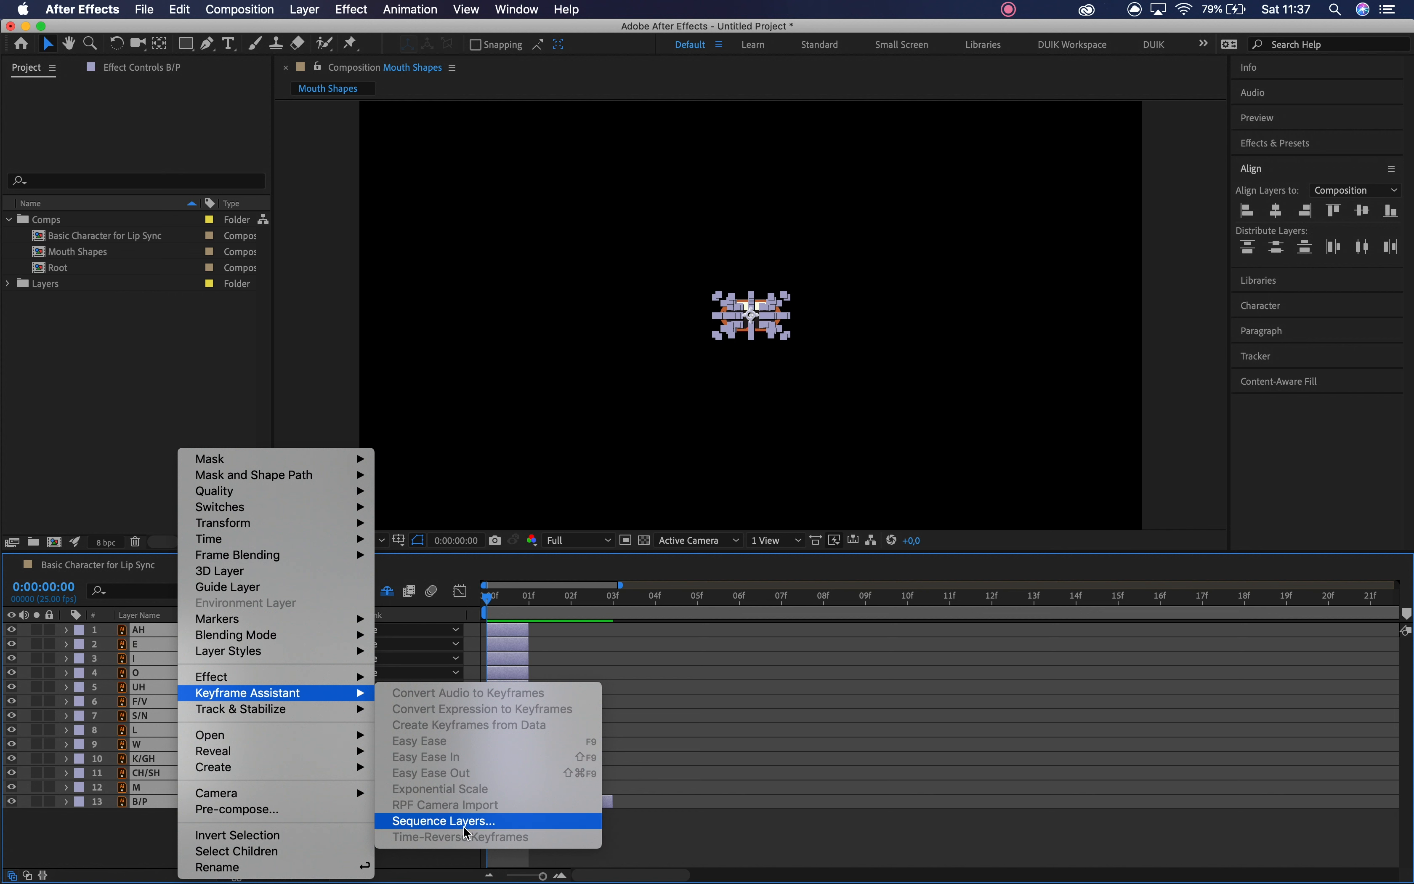
{"action": "left_click", "coordinate": [445, 821]}
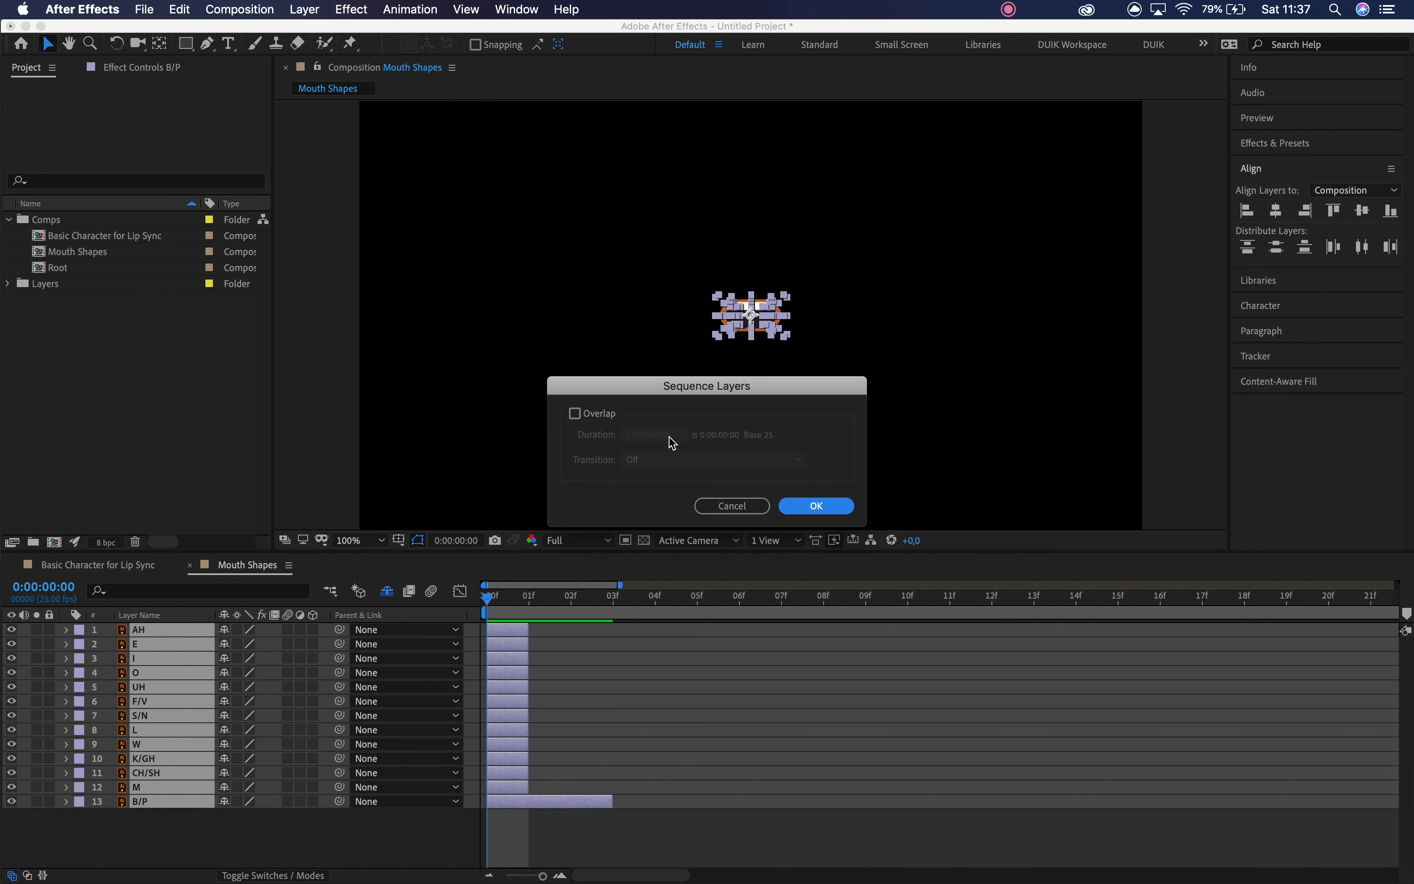
{"action": "left_click", "coordinate": [793, 507]}
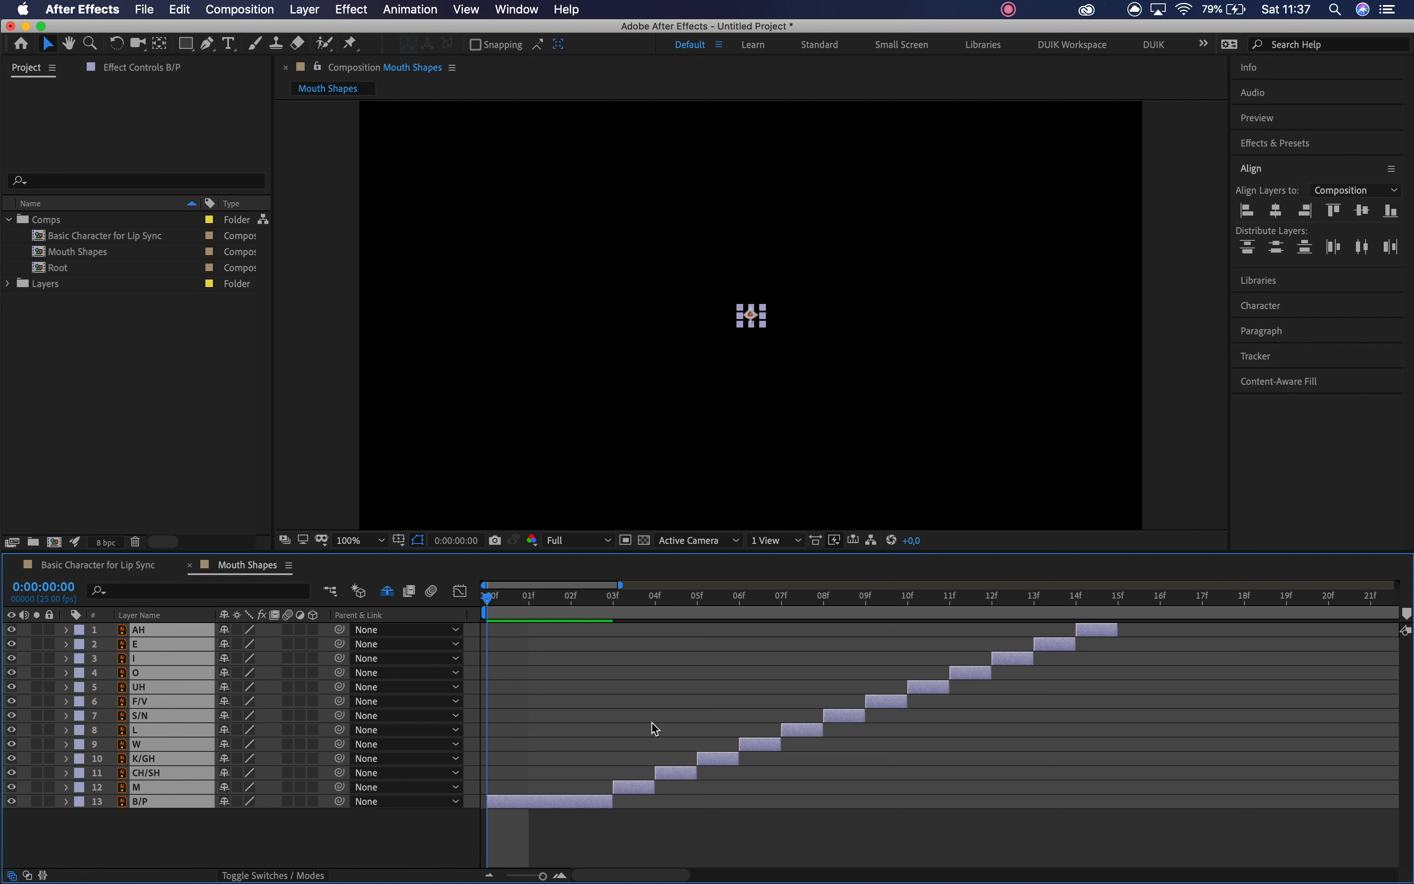
- Play back the layer sequence and undo the sequencing
{"action": "left_click", "coordinate": [514, 829]}
{"action": "key", "text": "space"}
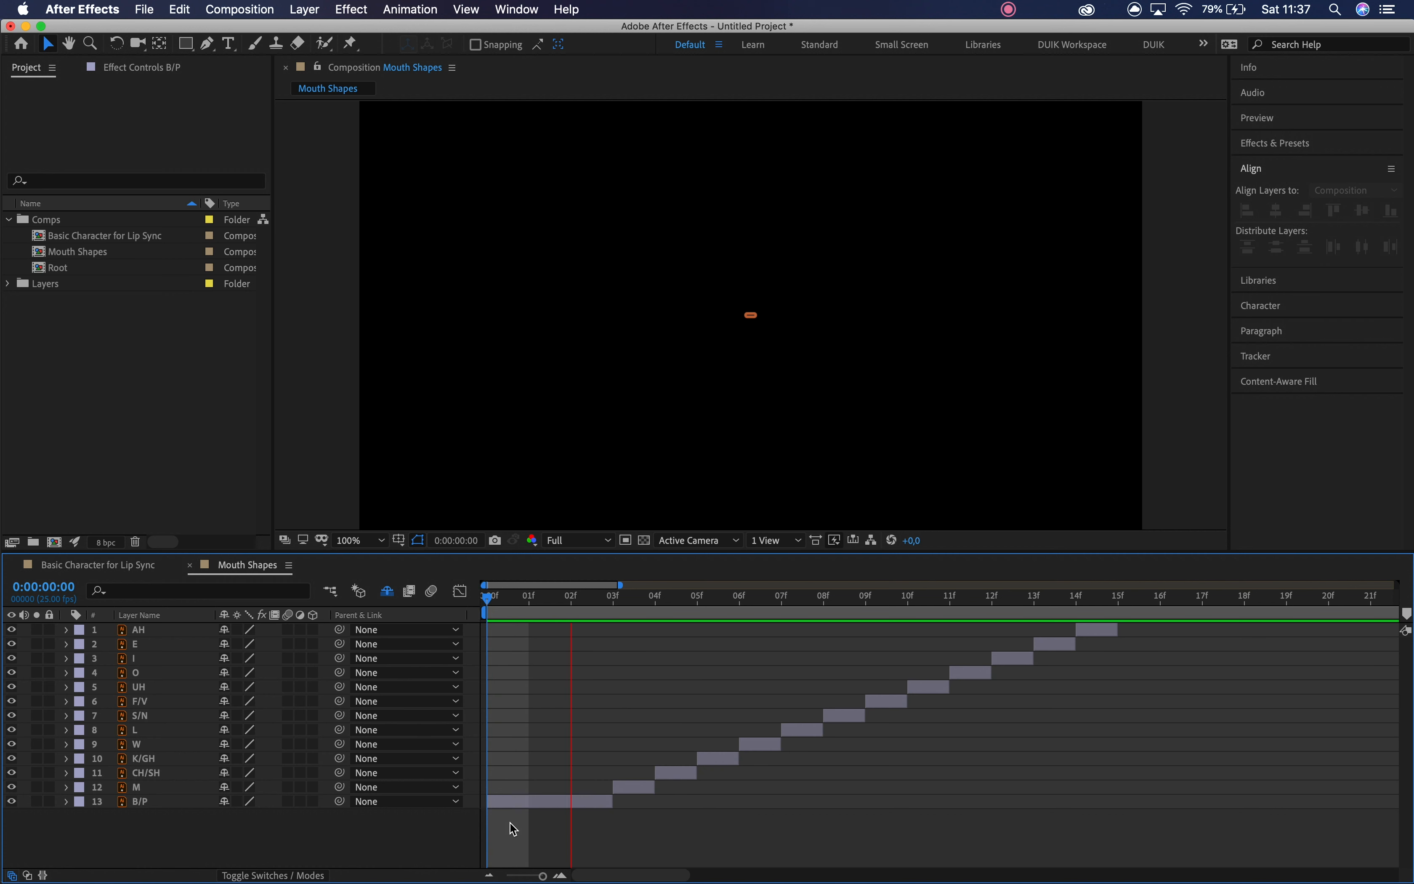
{"action": "key", "text": "space"}
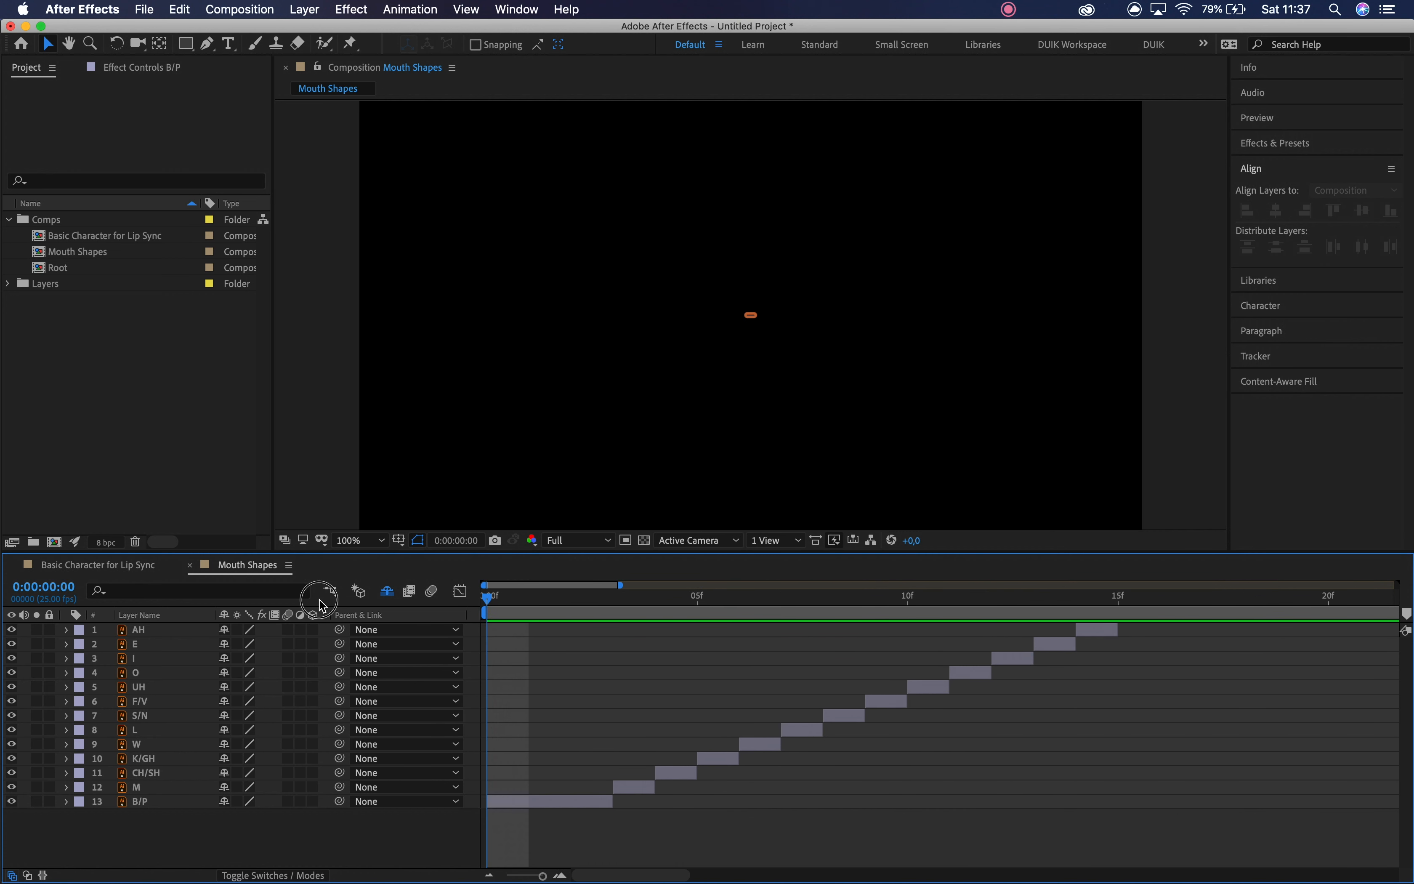
{"action": "key", "text": "super+z"}
{"action": "left_click", "coordinate": [140, 830]}
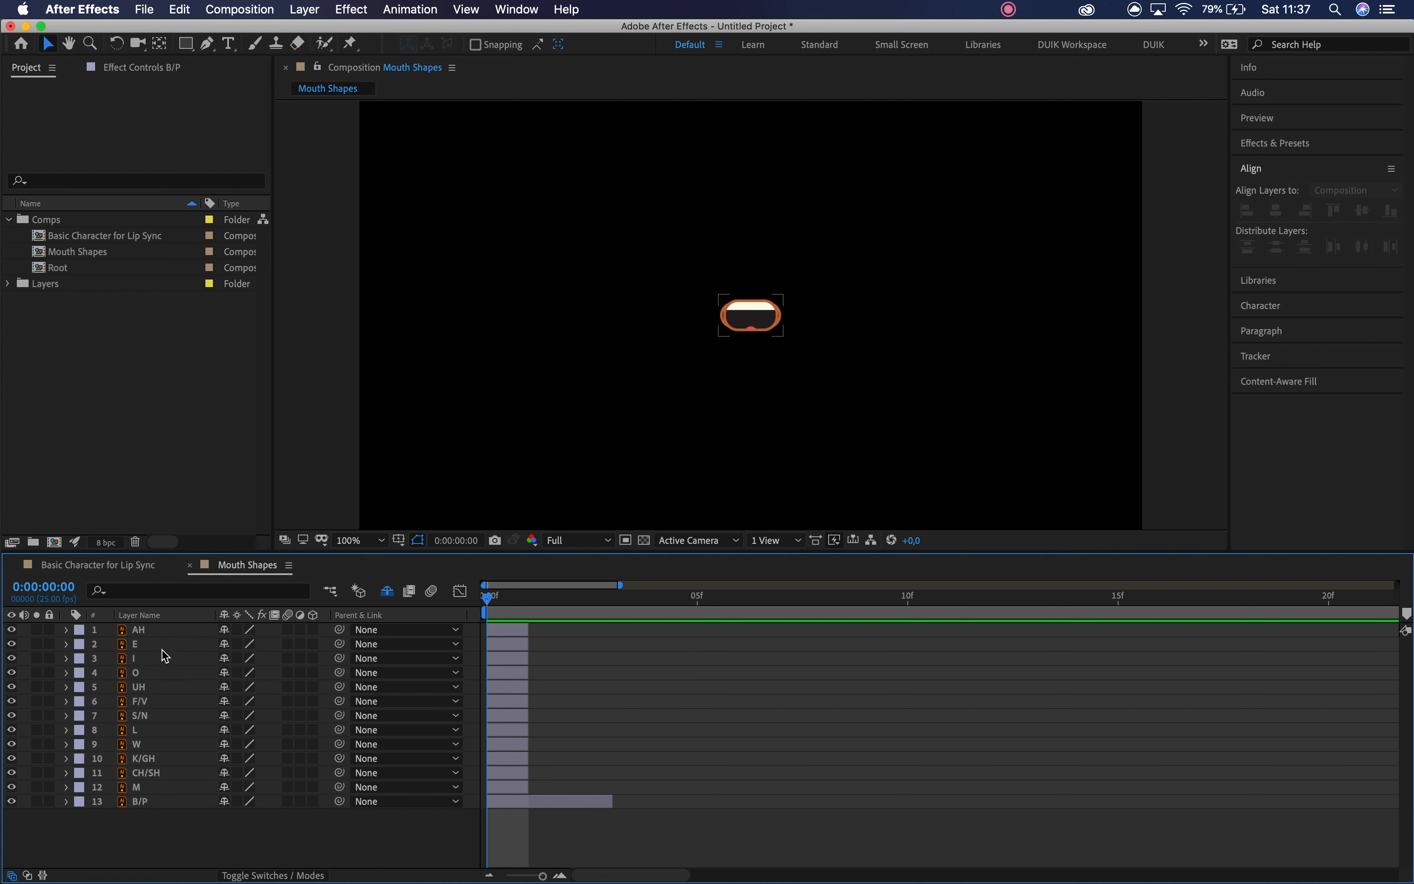
- Sequence the mouth layers in order from AH to B/P with Sequence Layers, without overlap
{"action": "left_click", "coordinate": [162, 630]}
{"action": "left_click", "coordinate": [159, 801], "text": "shift"}
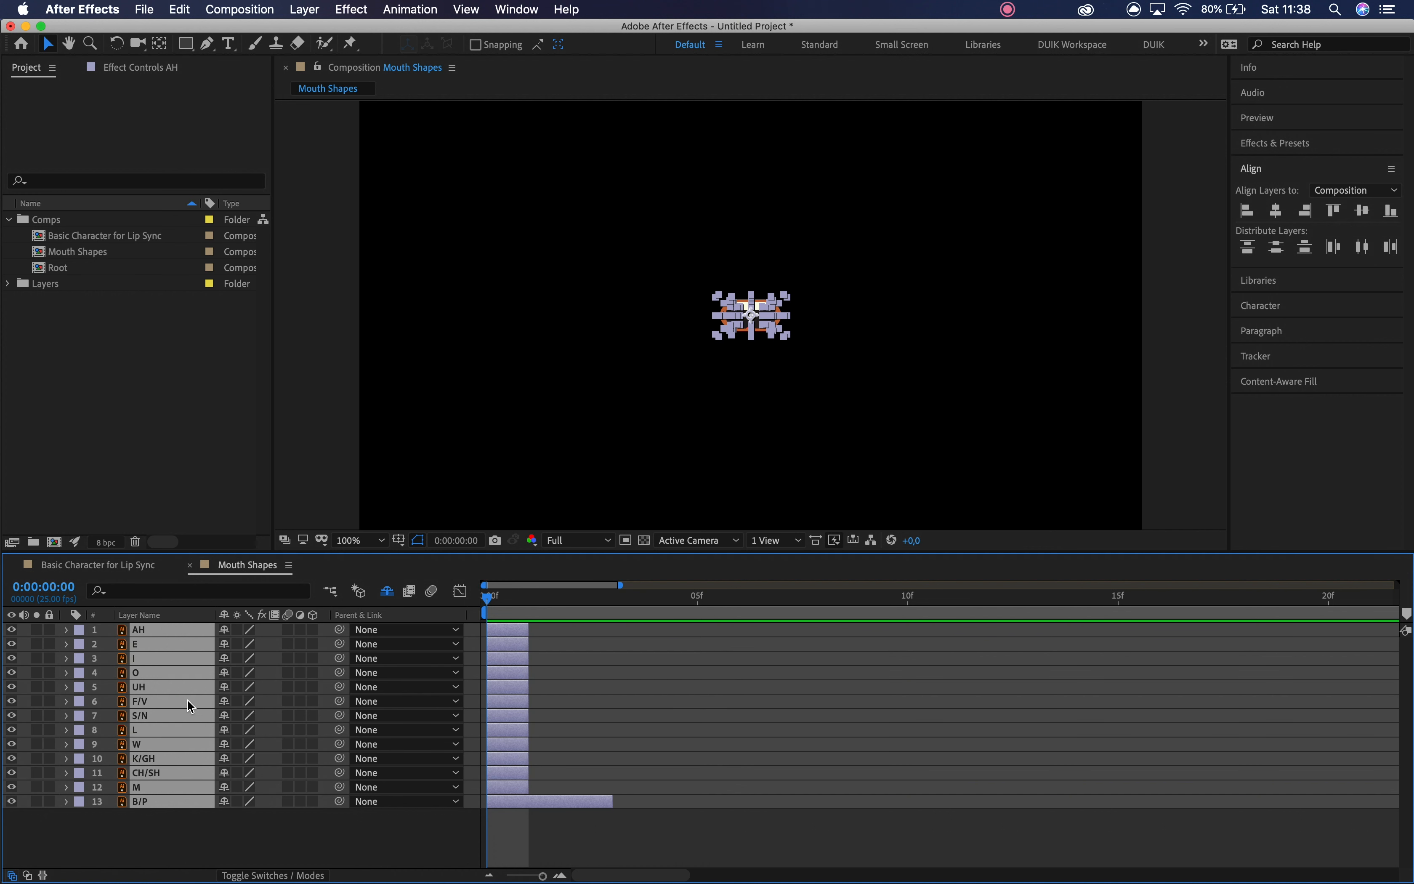
{"action": "right_click", "coordinate": [188, 700]}
{"action": "mouse_move", "coordinate": [271, 699]}
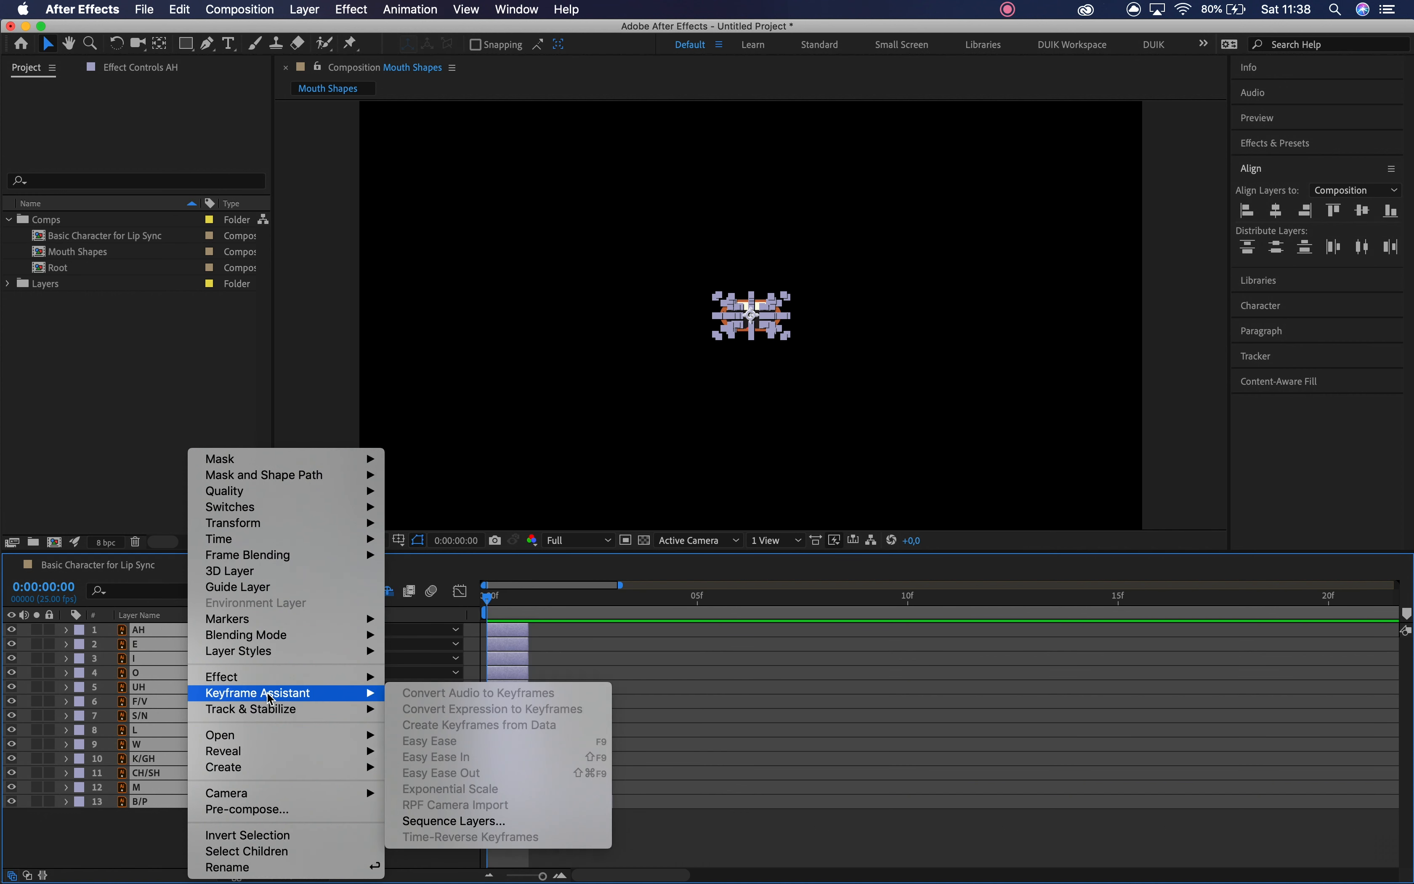
{"action": "left_click", "coordinate": [421, 820]}
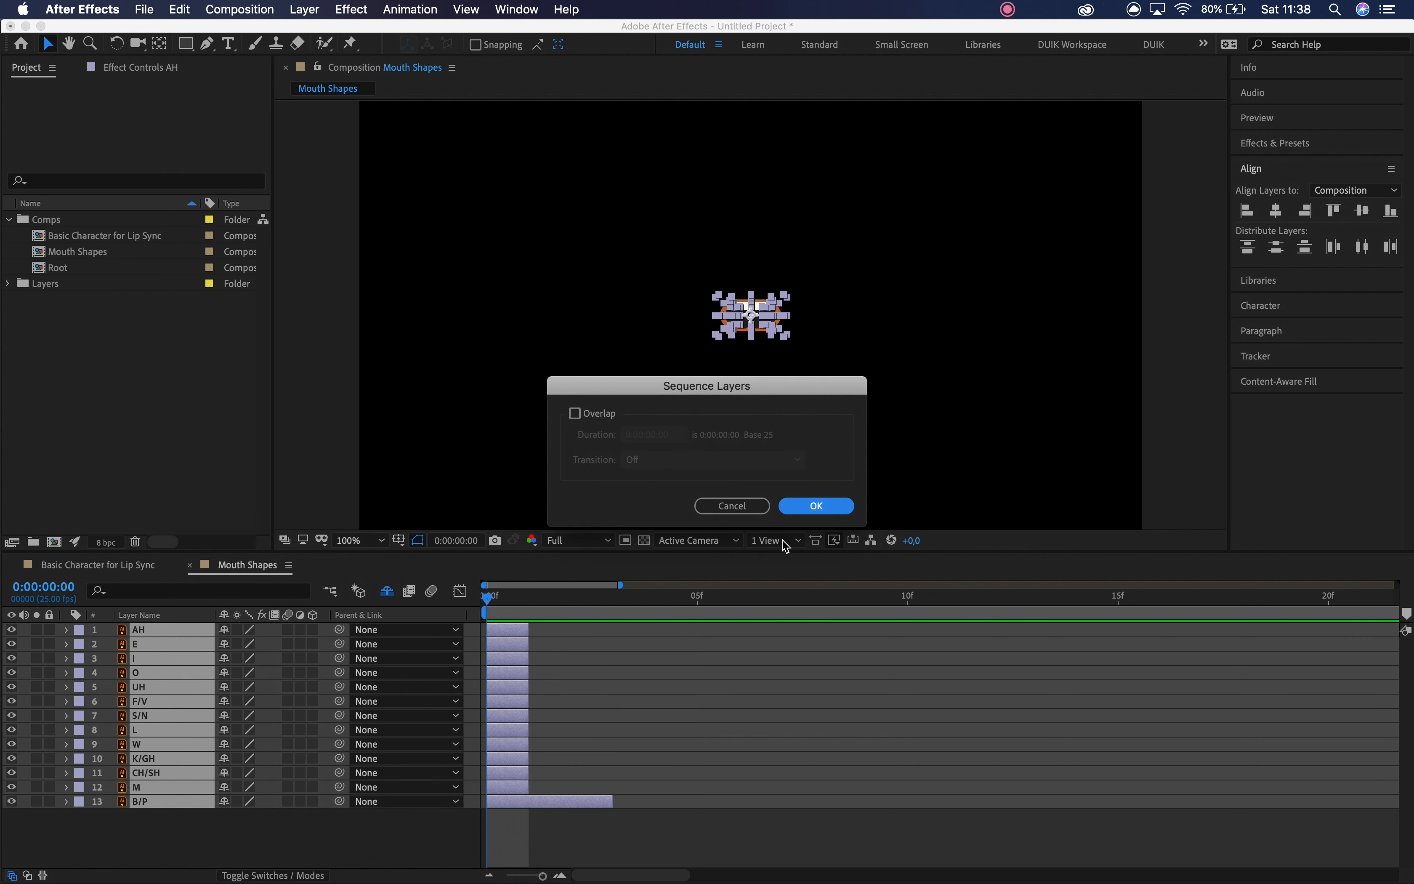
{"action": "left_click", "coordinate": [835, 515]}
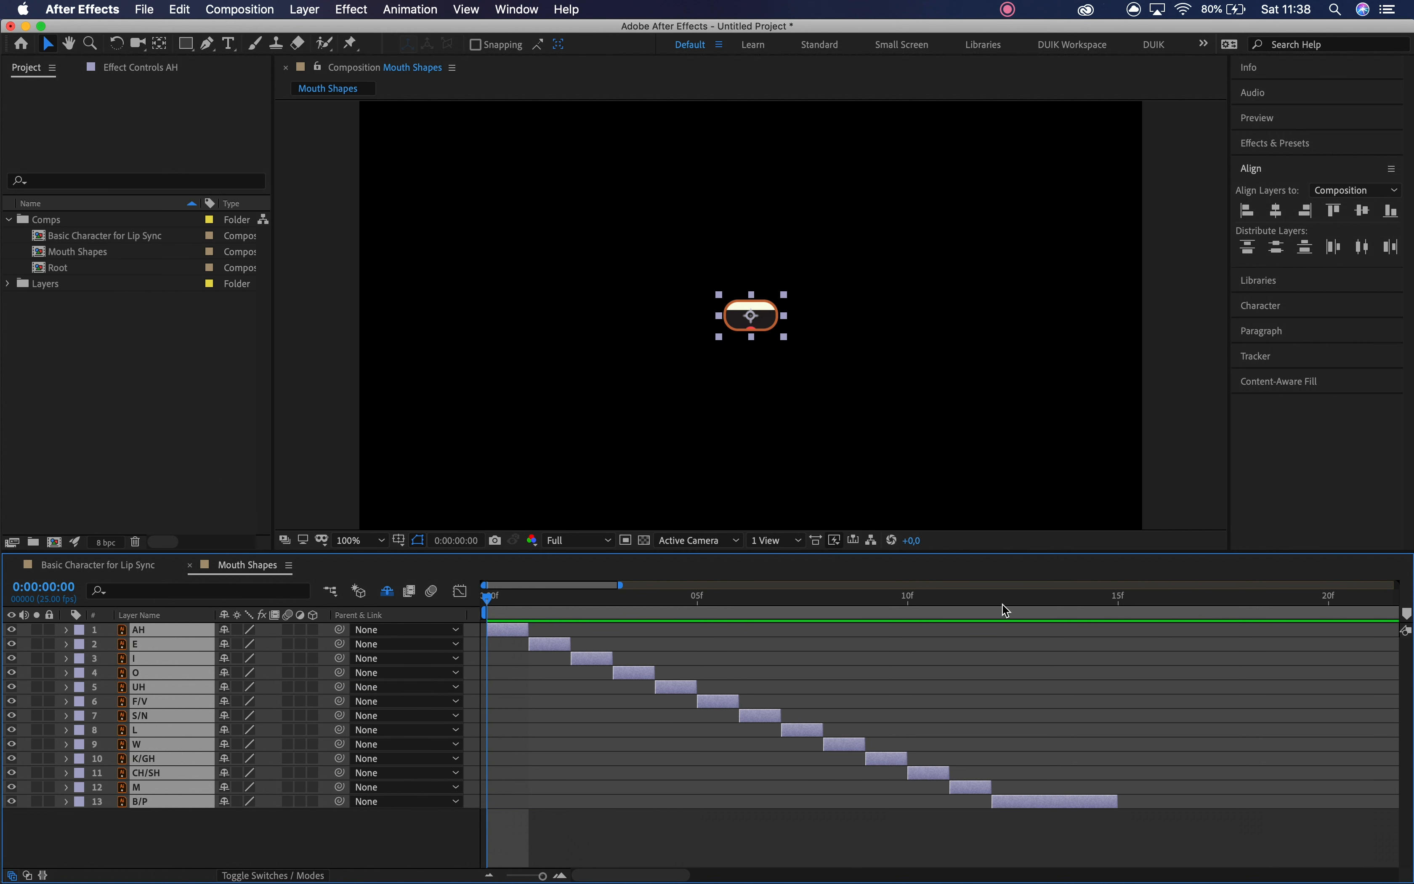
- Set the work area to end at frame 0:00:00:14, the last frame of the B/P layer
{"action": "left_click_drag", "start_coordinate": [1005, 607], "coordinate": [1076, 599]}
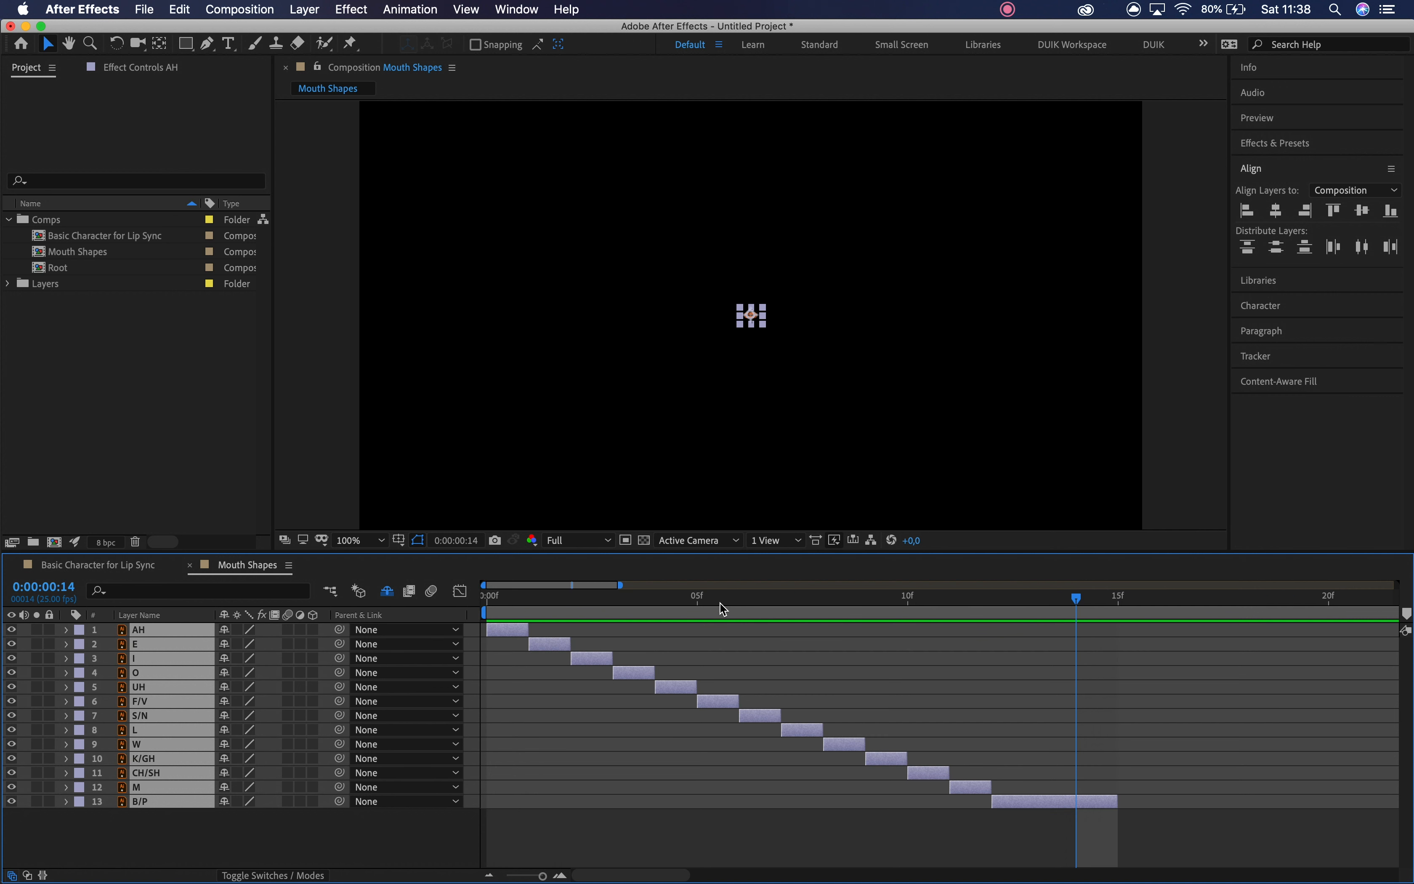
{"action": "key", "text": "n"}
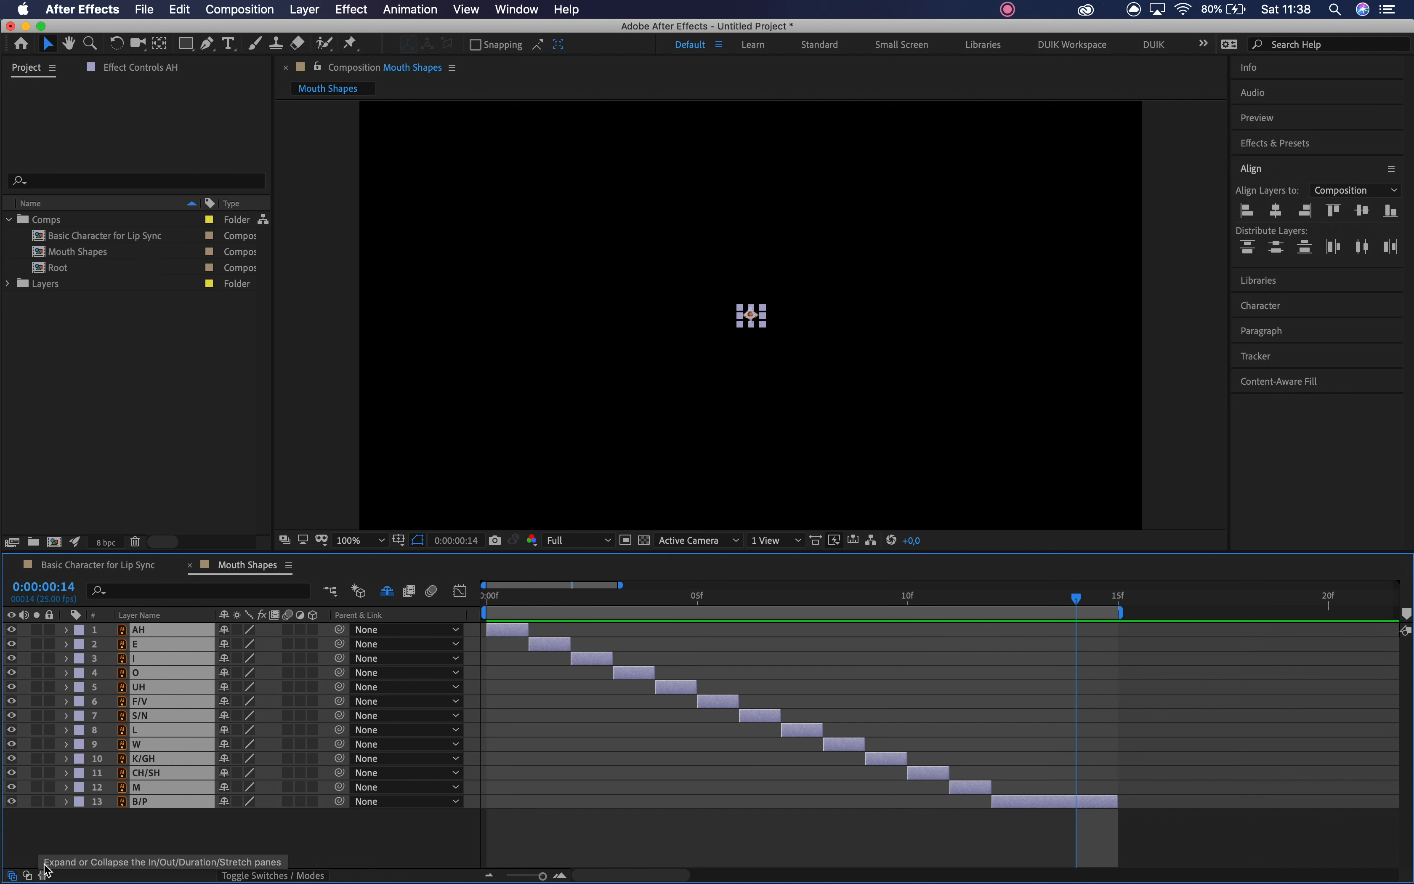
- Zoom the composition view to 200% on the mouth shape and return to the first frame
{"action": "left_click", "coordinate": [106, 849]}
{"action": "left_click", "coordinate": [513, 597]}
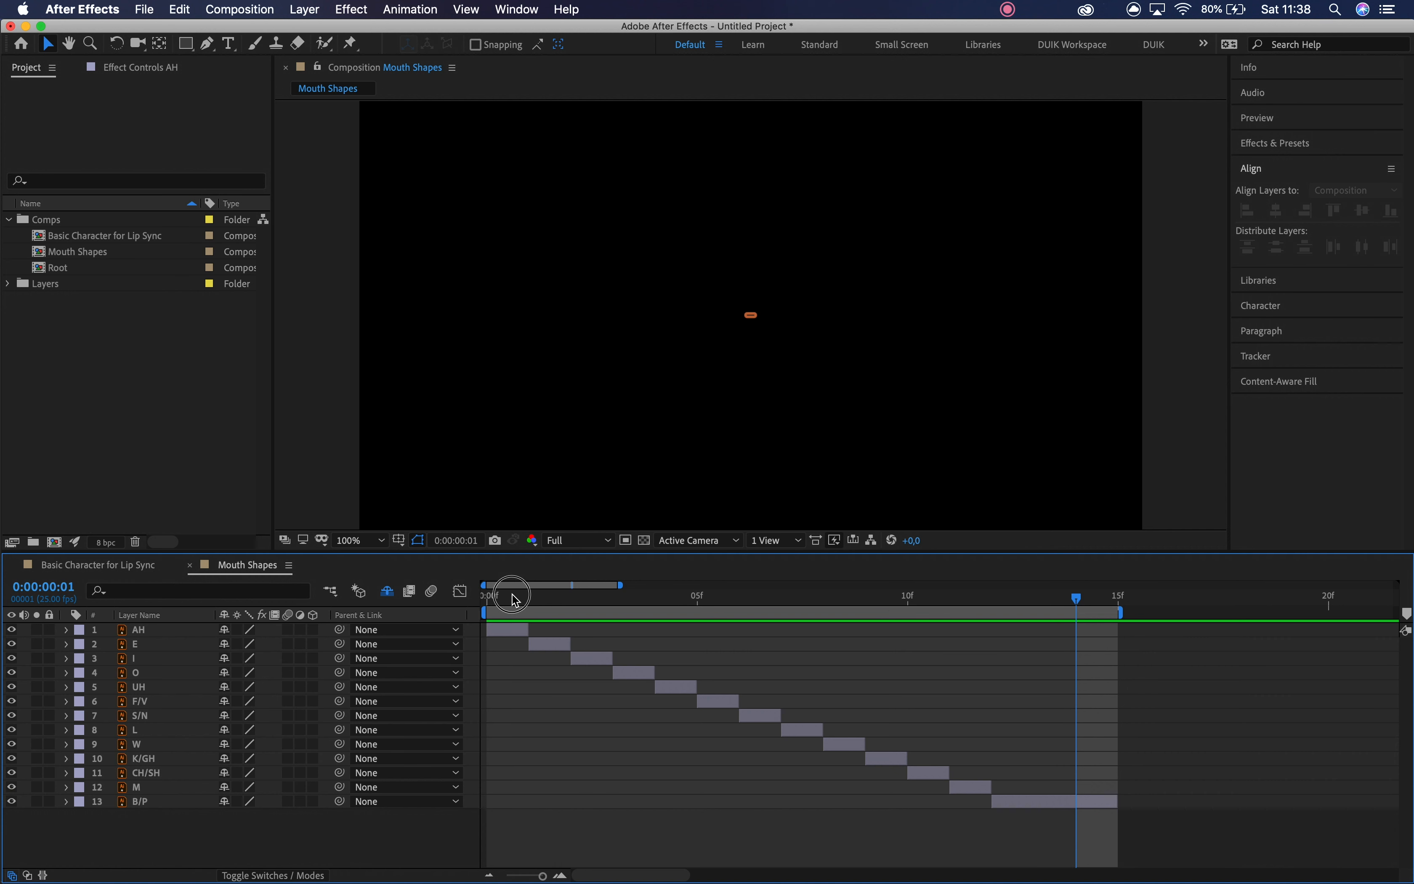
{"action": "key", "text": "z"}
{"action": "left_click", "coordinate": [752, 320]}
{"action": "key", "text": "h"}
{"action": "left_click_drag", "start_coordinate": [730, 388], "coordinate": [719, 430]}
{"action": "key", "text": "v"}
{"action": "left_click_drag", "start_coordinate": [485, 599], "coordinate": [429, 619]}
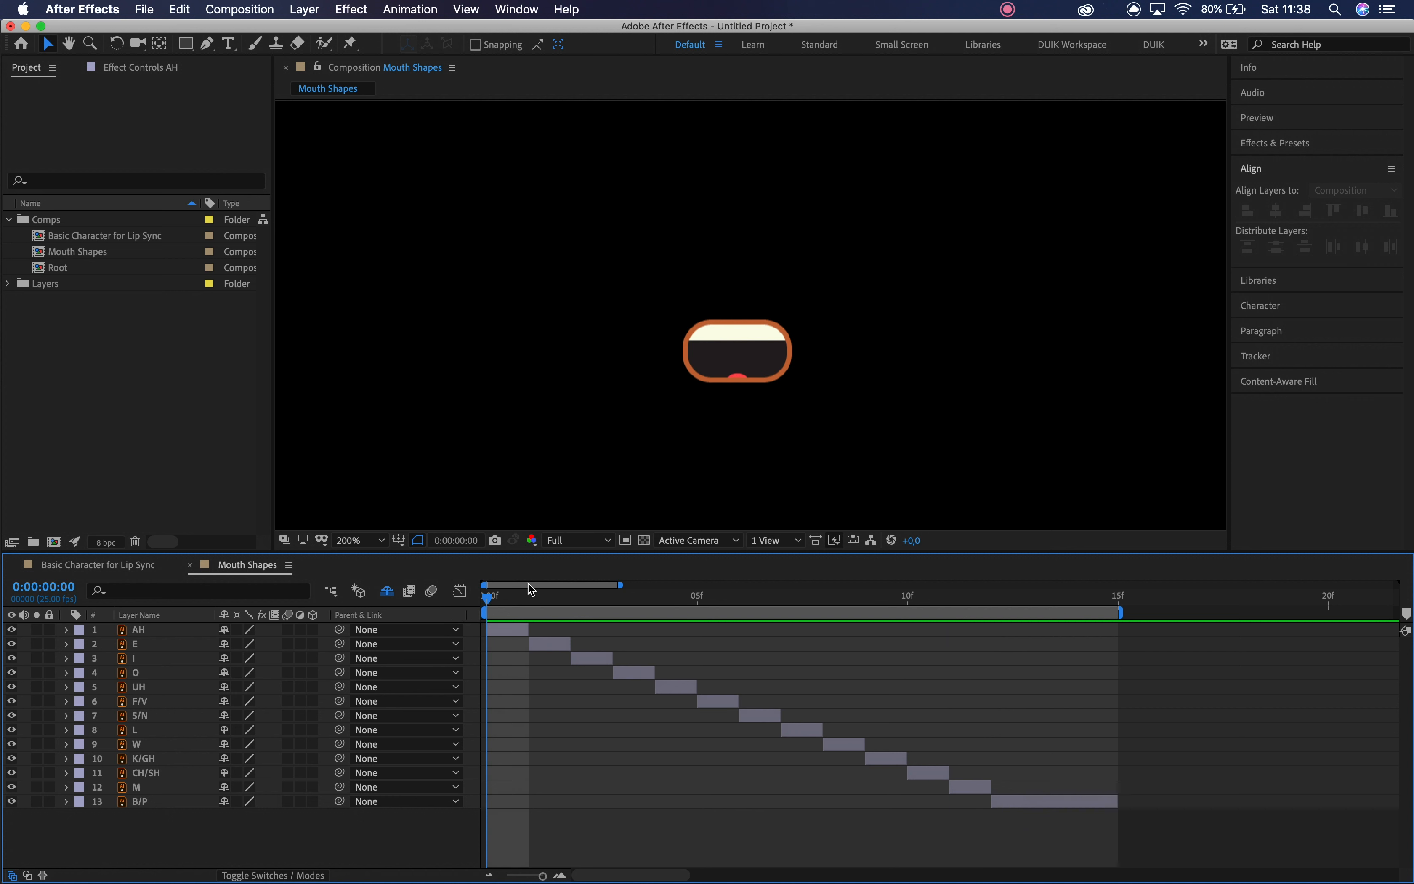
- Add a text layer reading "Ah" below the mouth and trim it to the first frame only
{"action": "left_click", "coordinate": [158, 633]}
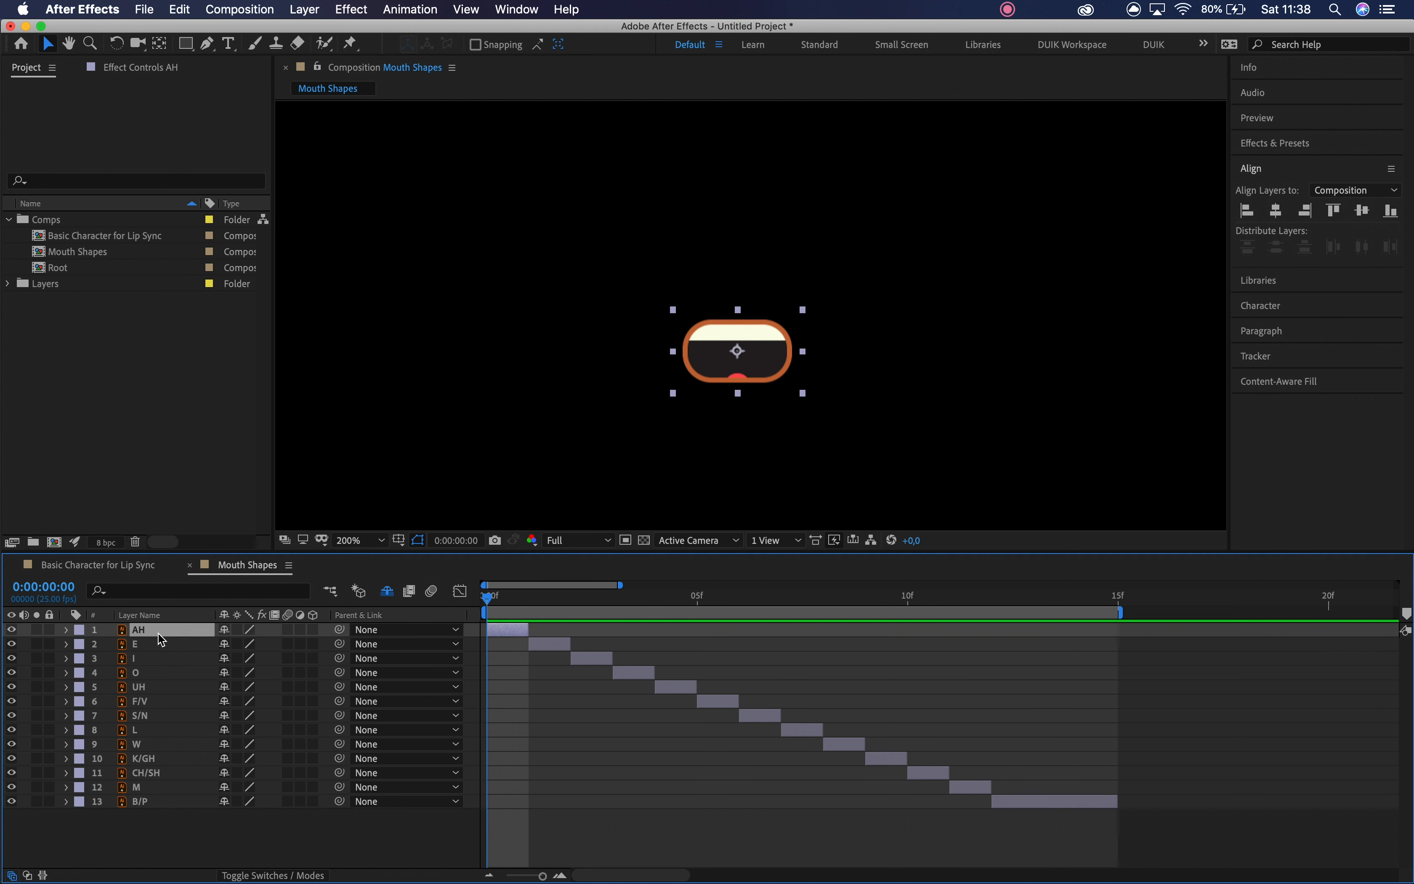
{"action": "left_click", "coordinate": [151, 852]}
{"action": "key", "text": "super+t"}
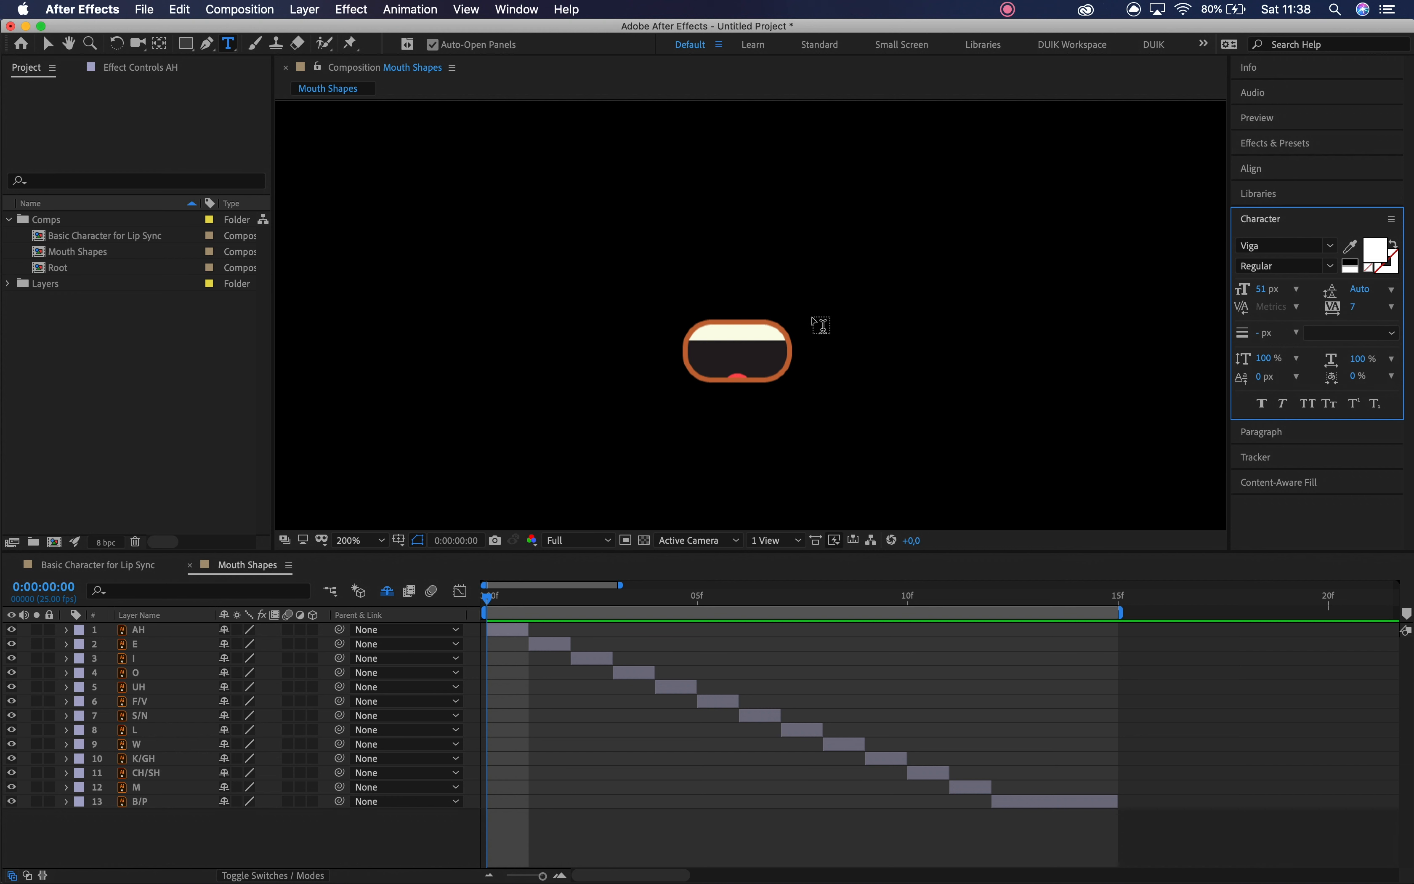
{"action": "left_click", "coordinate": [698, 432]}
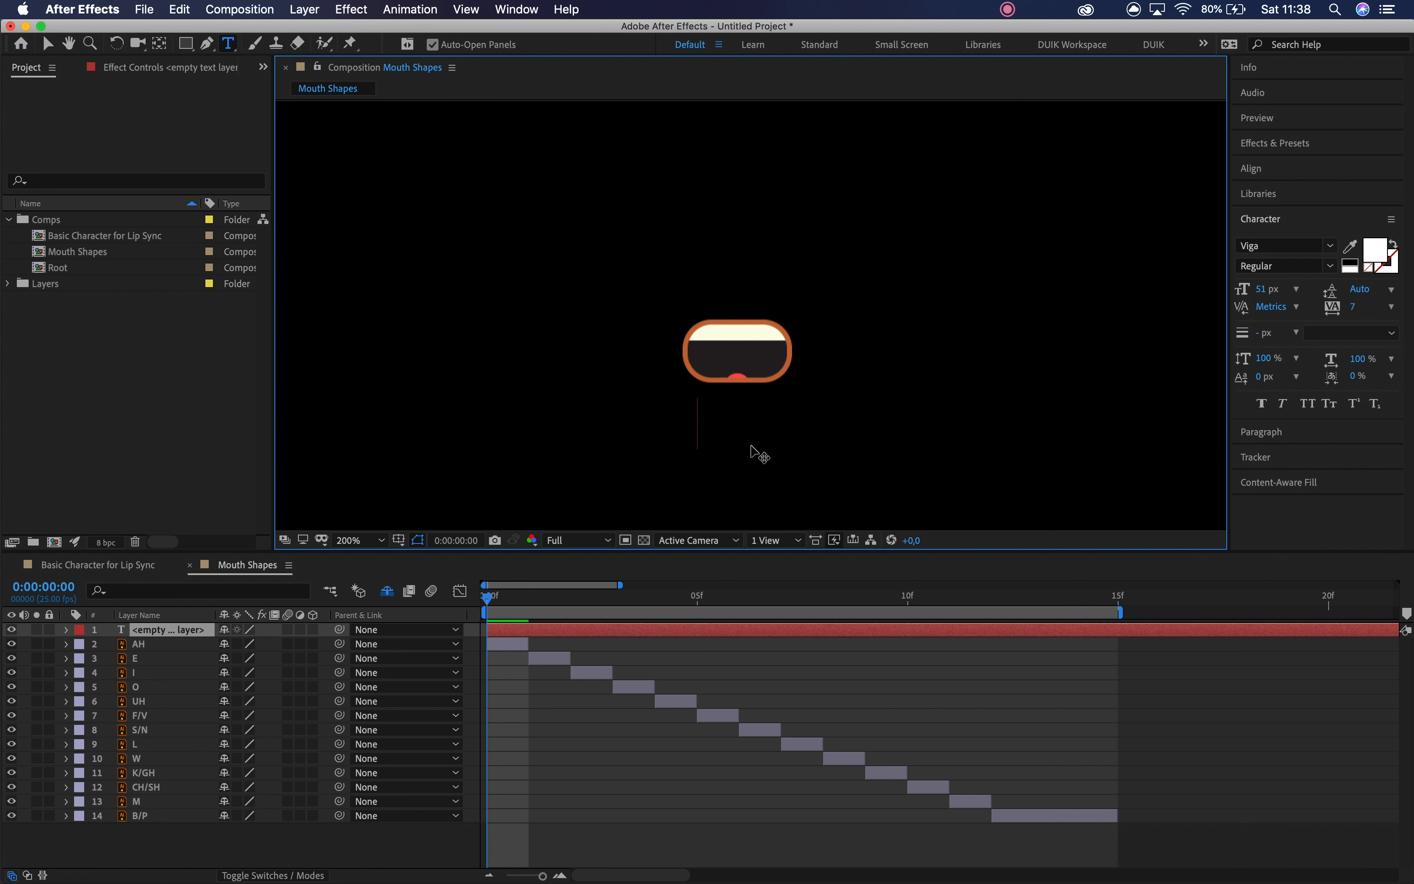
{"action": "left_click", "coordinate": [184, 632]}
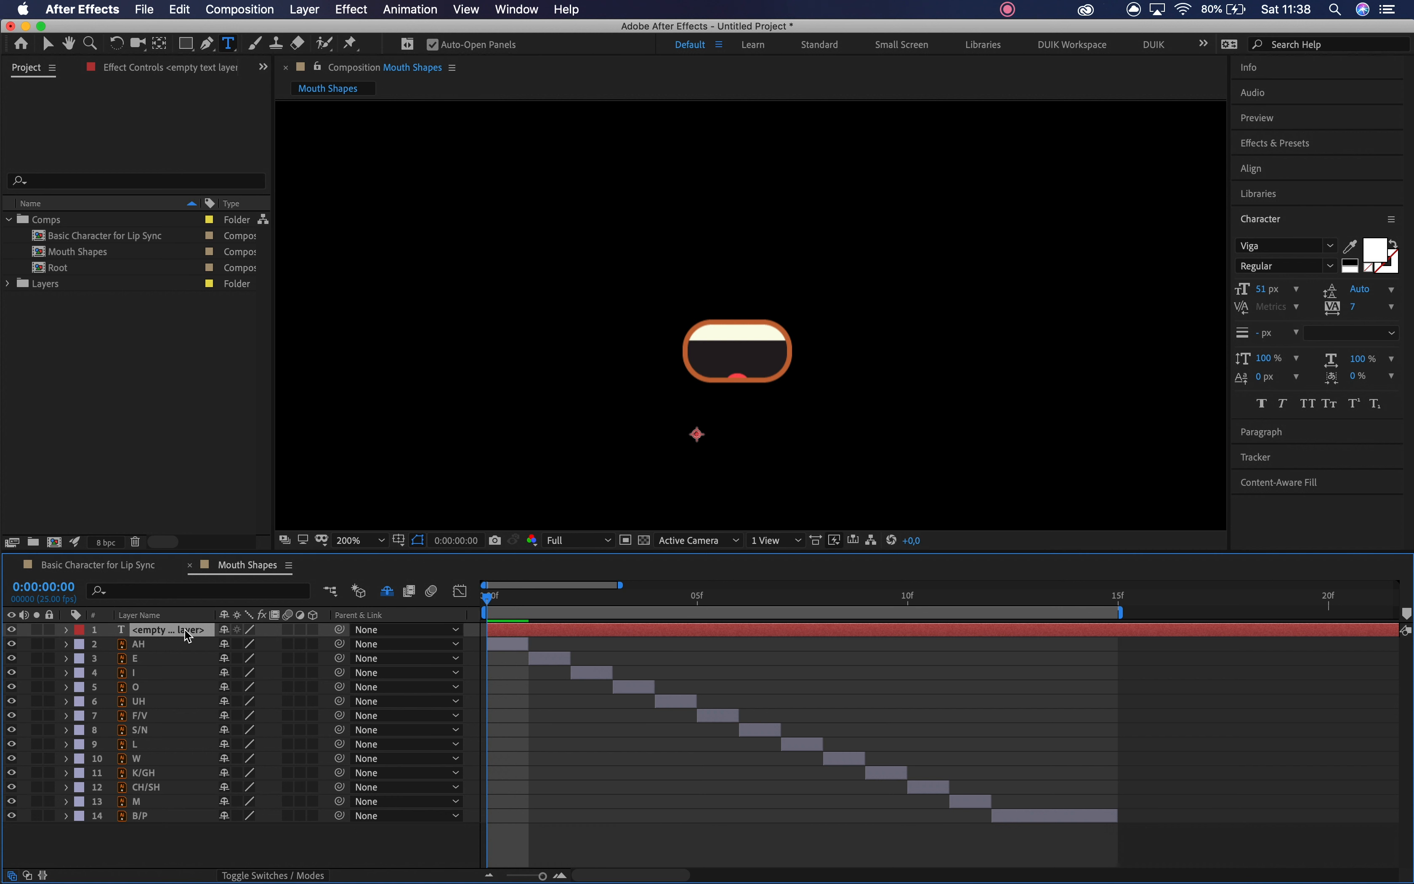
{"action": "key", "text": "alt+bracketright"}
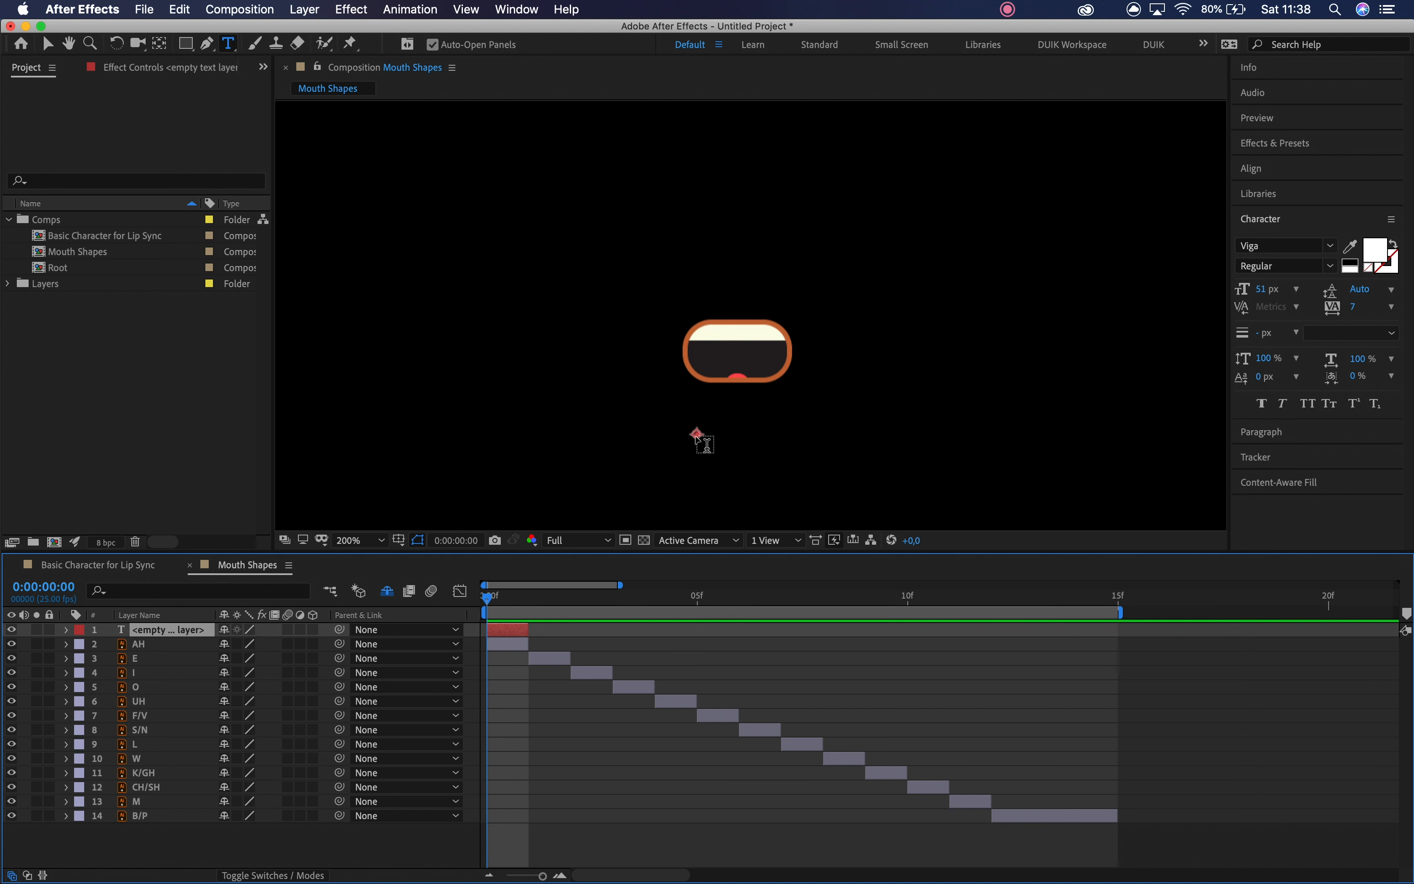
{"action": "double_click", "coordinate": [155, 632]}
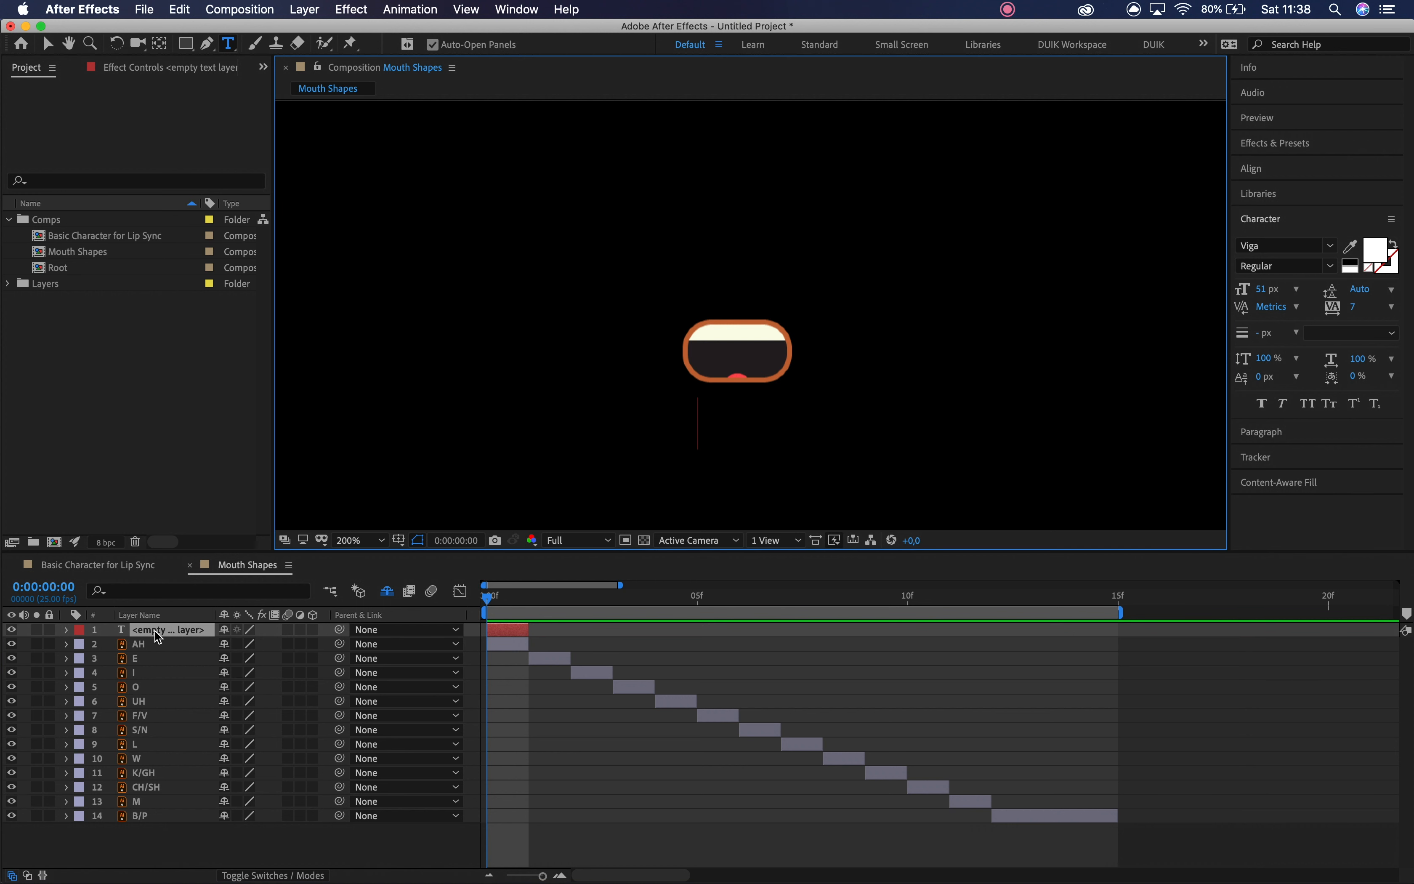
{"action": "type", "text": "Ah"}
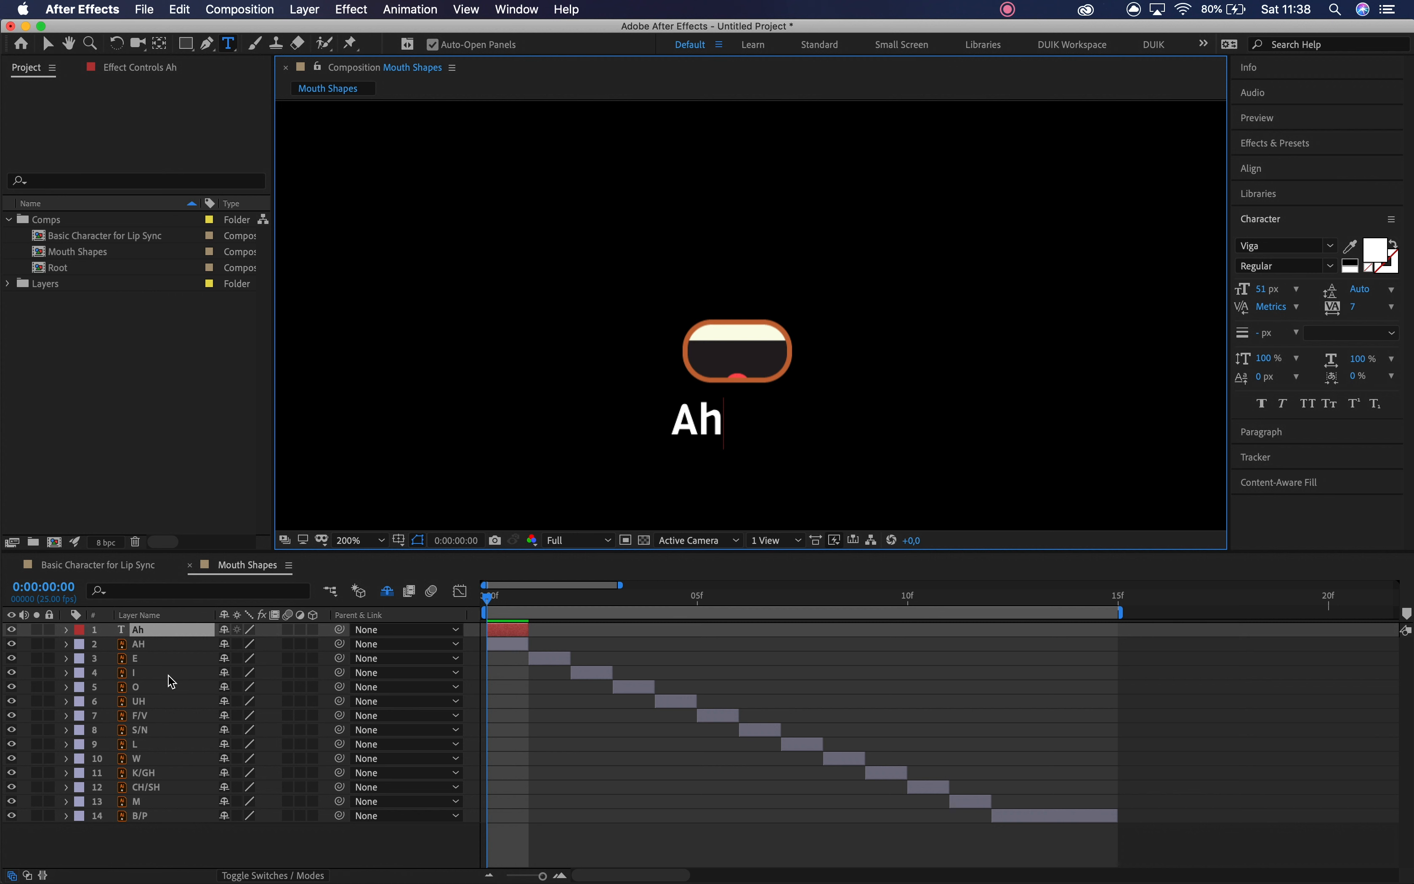
- Duplicate the Ah label, place the copy above the E layer at frame 0:00:00:01, and change its text to "E"
{"action": "left_click", "coordinate": [169, 633]}
{"action": "key", "text": "super+d"}
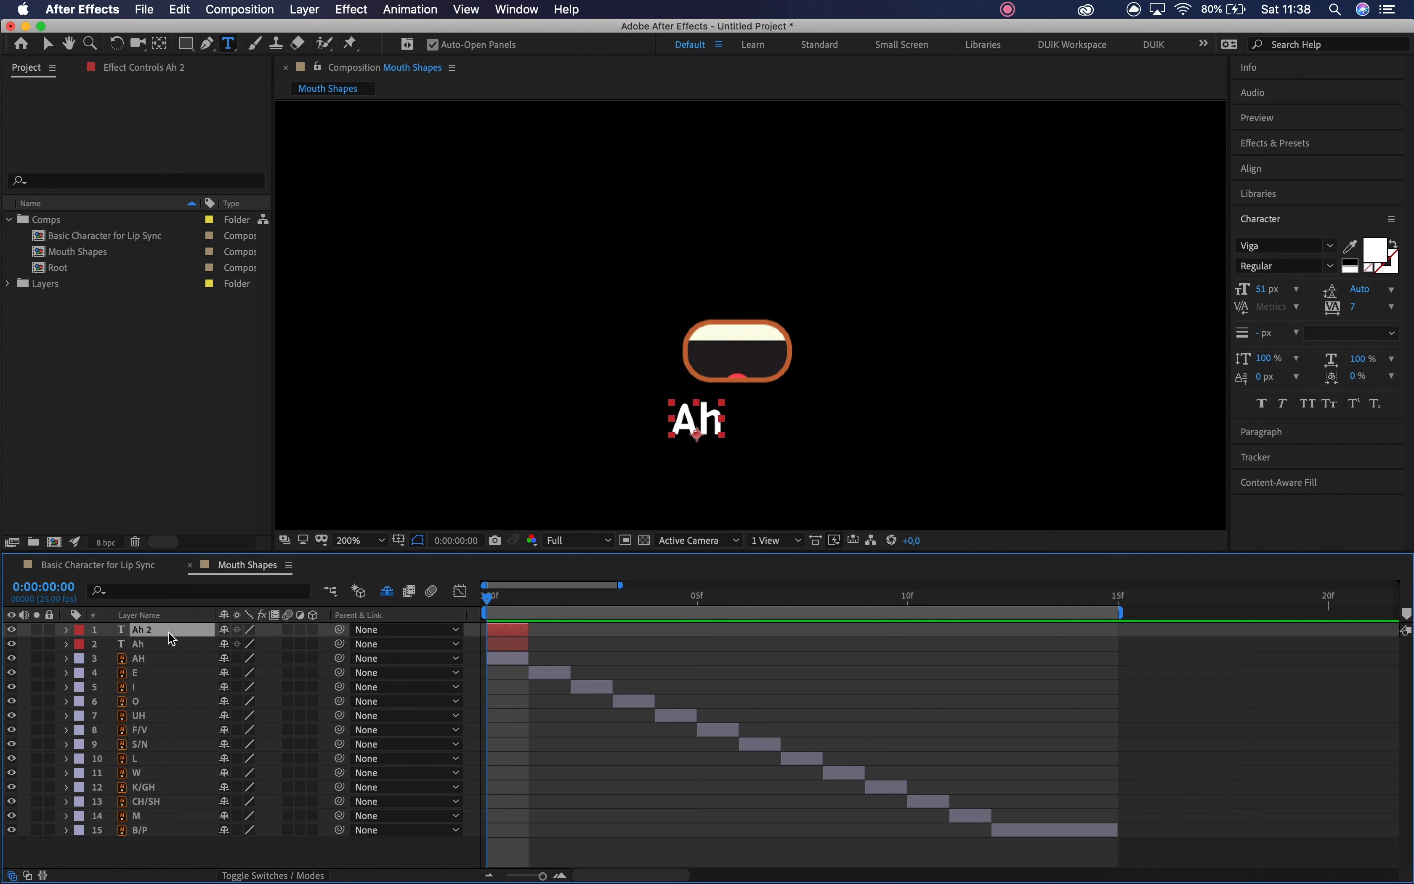
{"action": "left_click_drag", "start_coordinate": [169, 639], "coordinate": [173, 666]}
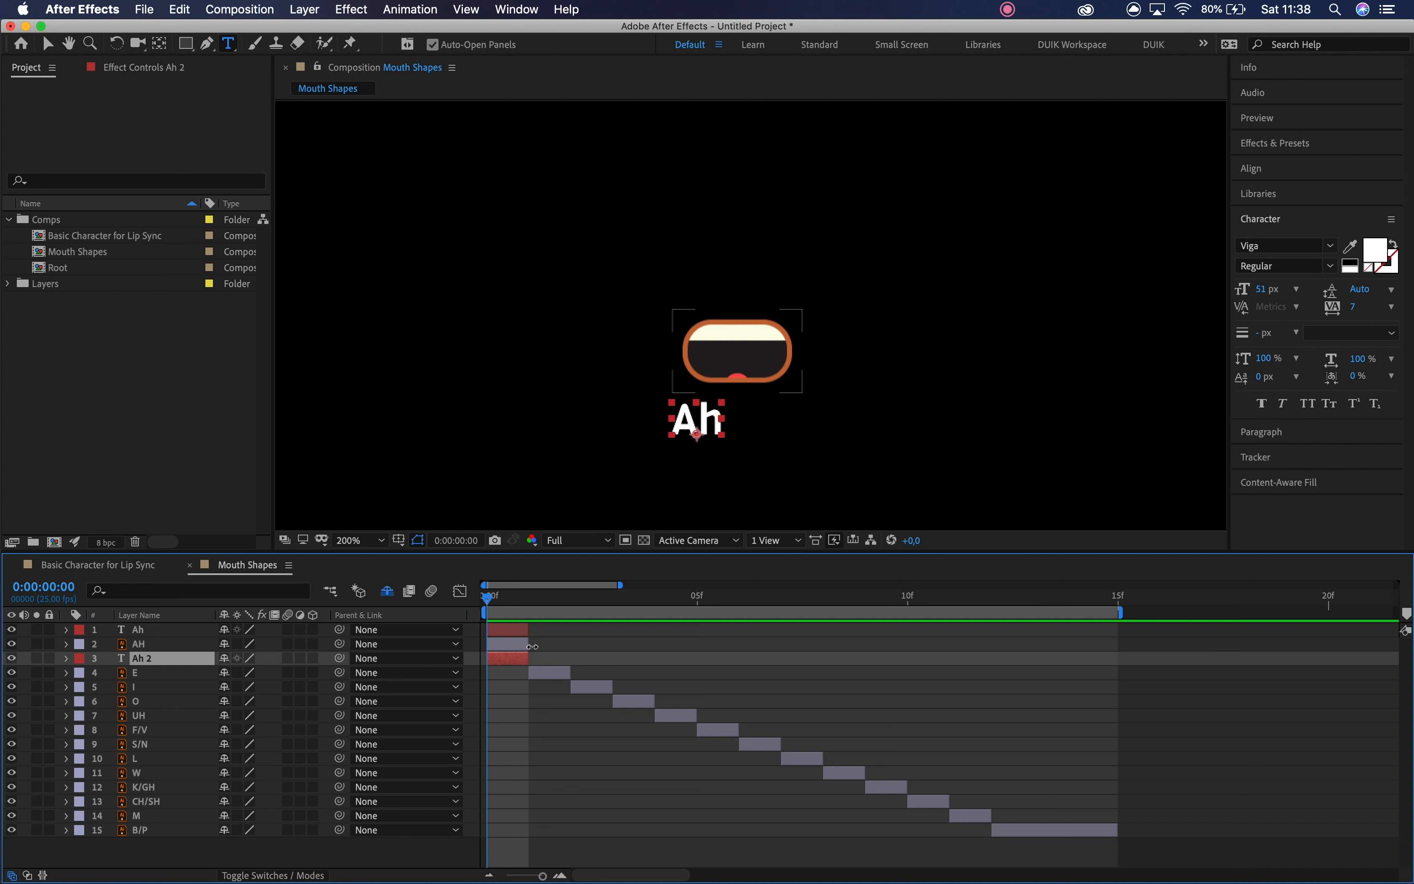
{"action": "left_click_drag", "start_coordinate": [511, 662], "coordinate": [554, 662]}
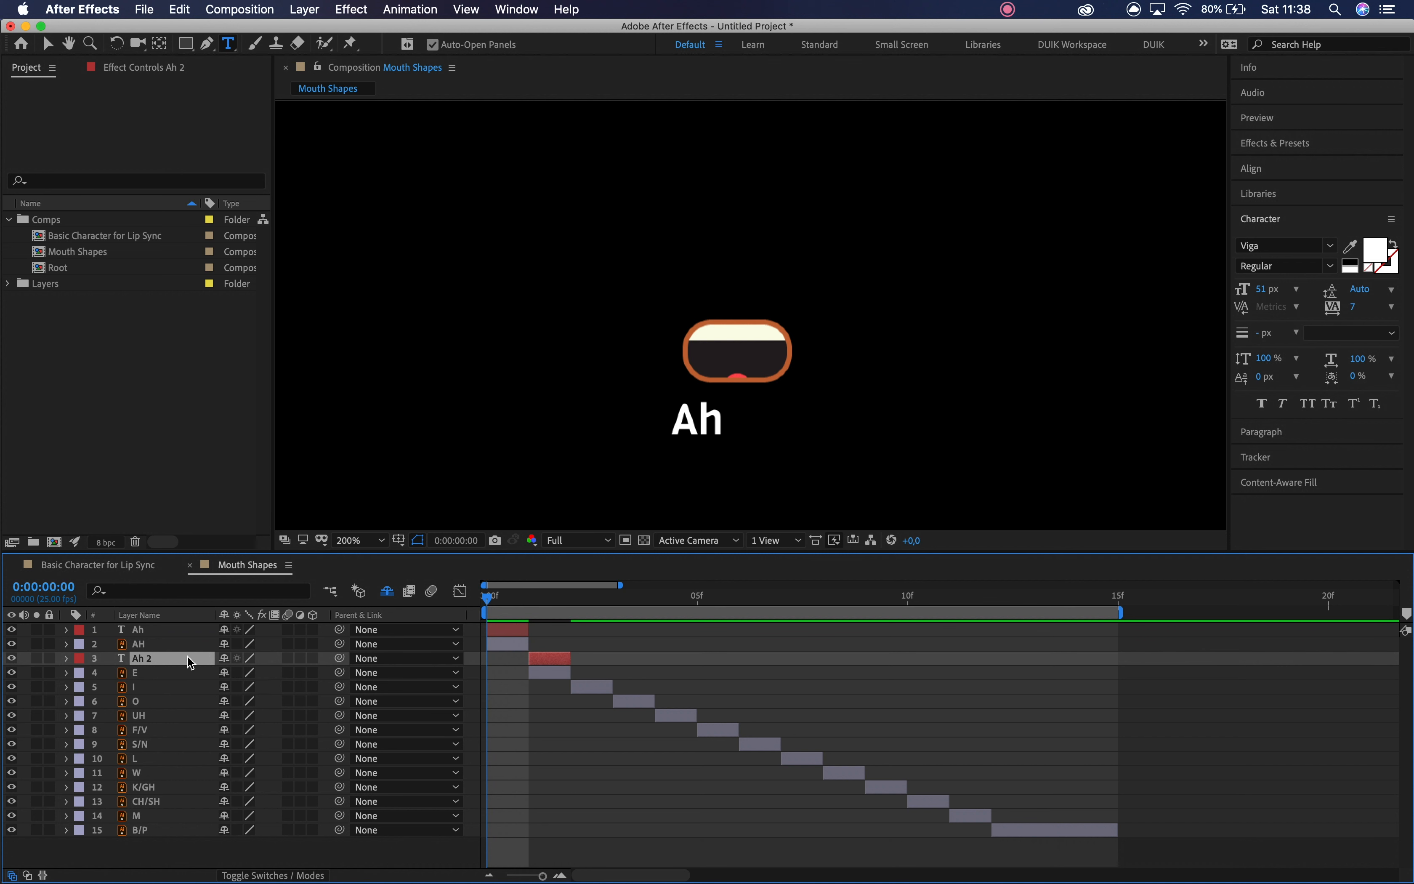
{"action": "type", "text": "E 2"}
{"action": "key", "text": "Return"}
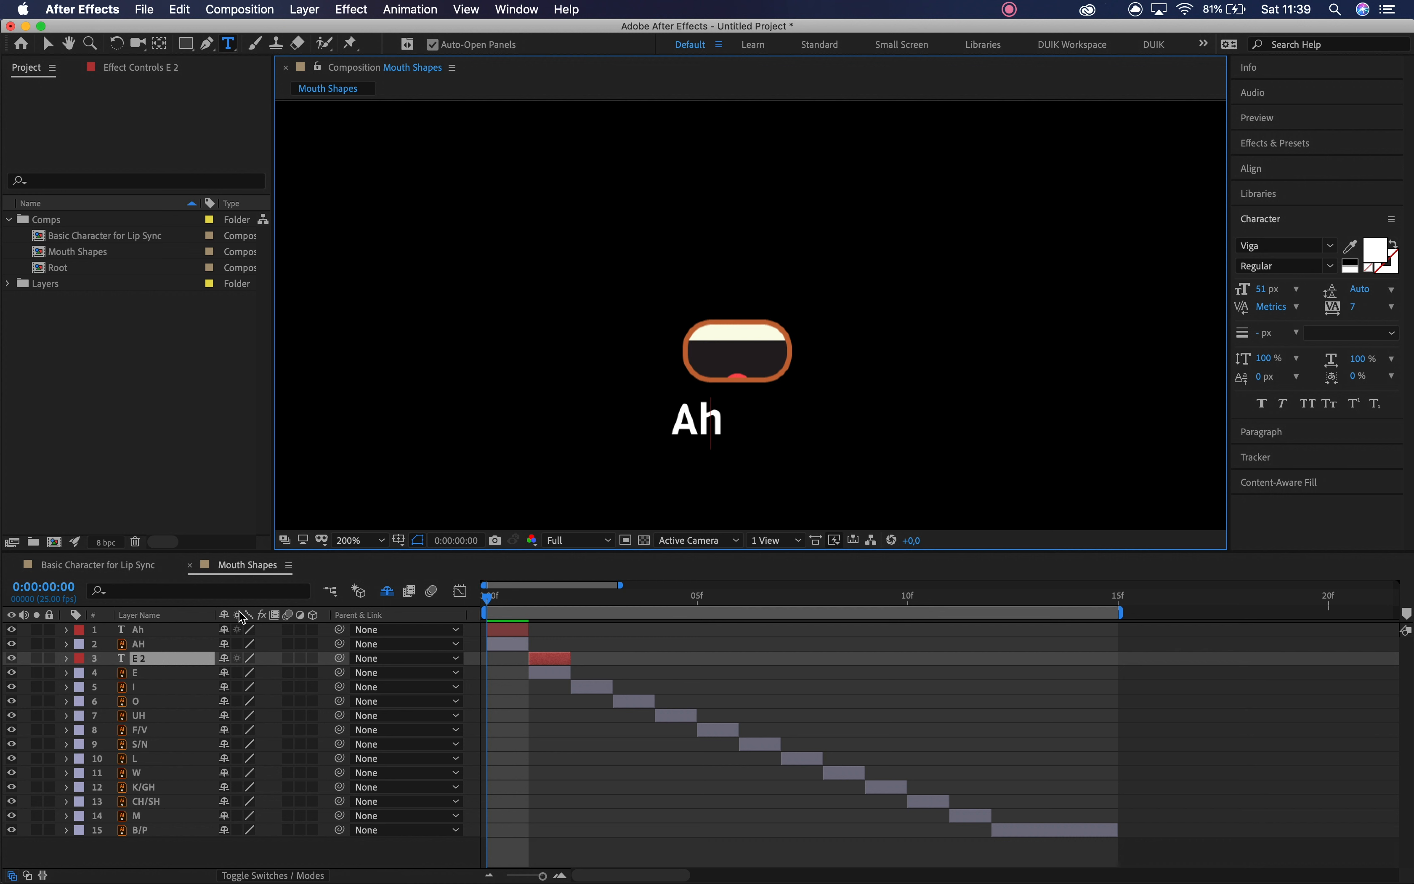
{"action": "left_click", "coordinate": [527, 597]}
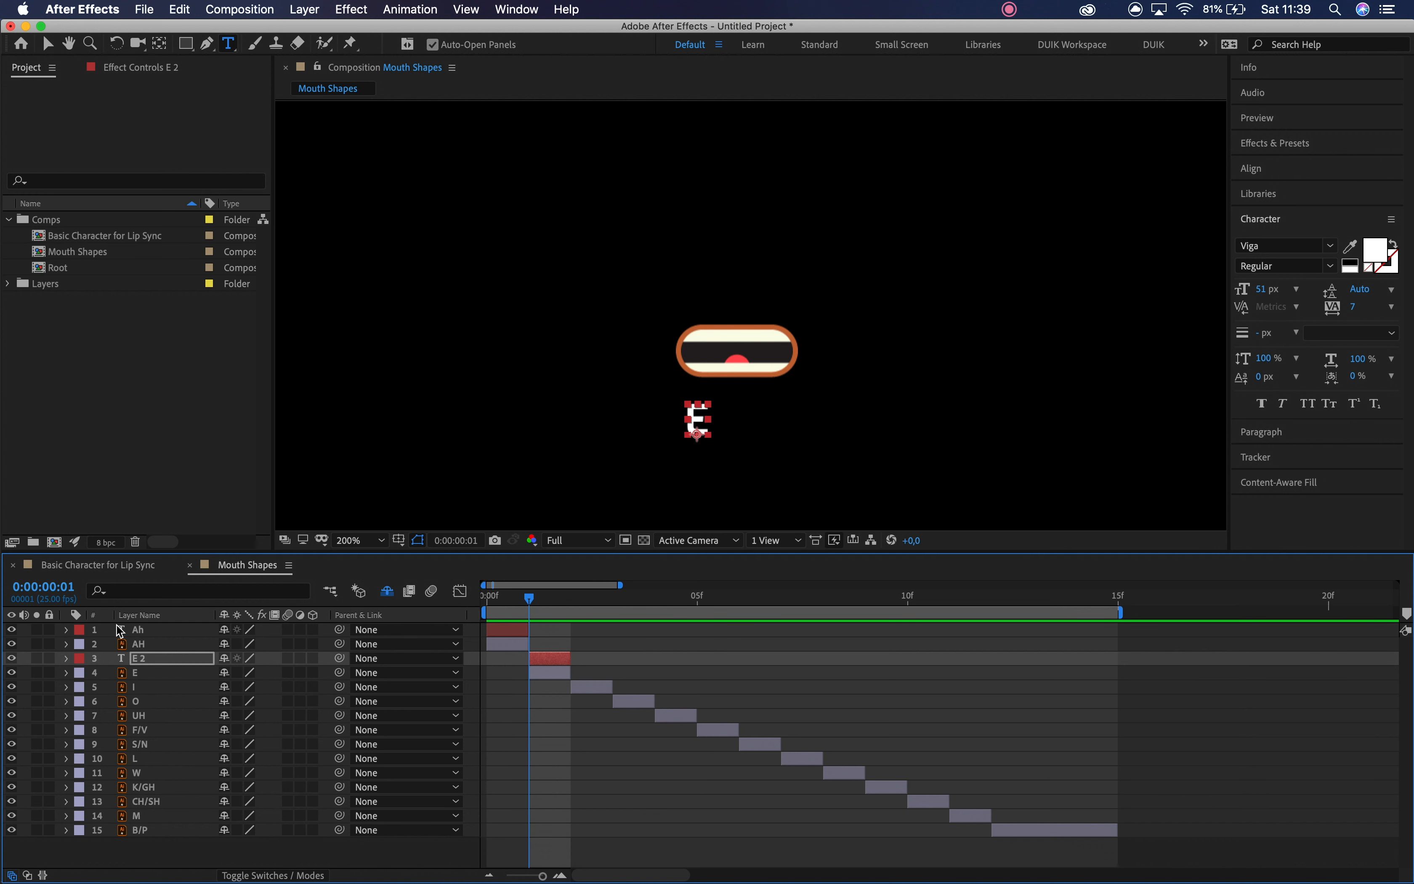
- Duplicate the E label, place the copy above the I layer at frame 0:00:00:02, and change its text to "I"
{"action": "left_click", "coordinate": [160, 658]}
{"action": "key", "text": "super+d"}
{"action": "left_click_drag", "start_coordinate": [160, 658], "coordinate": [161, 692]}
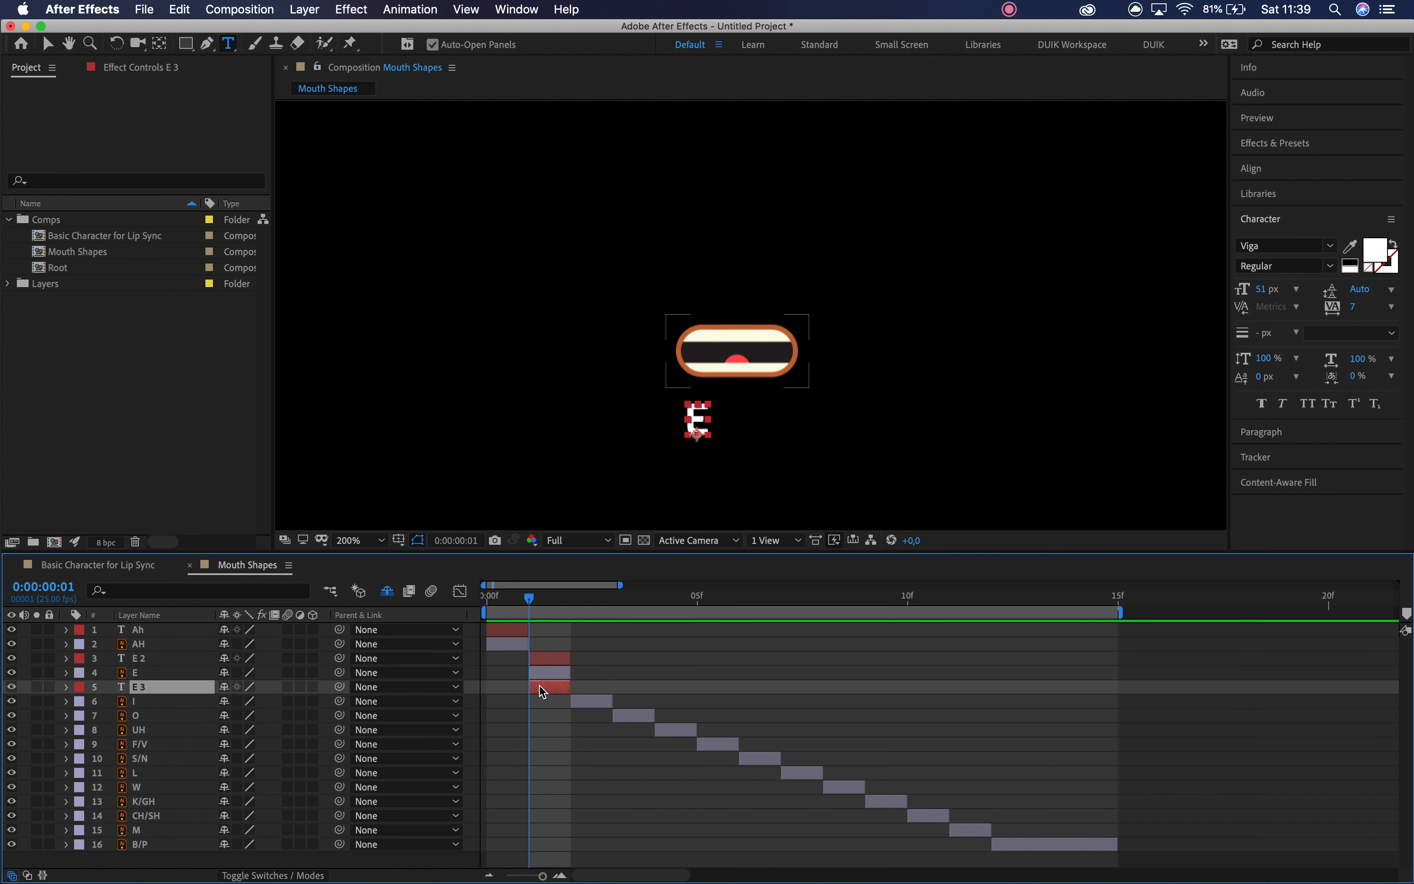
{"action": "left_click_drag", "start_coordinate": [552, 689], "coordinate": [589, 695]}
{"action": "left_click", "coordinate": [571, 601]}
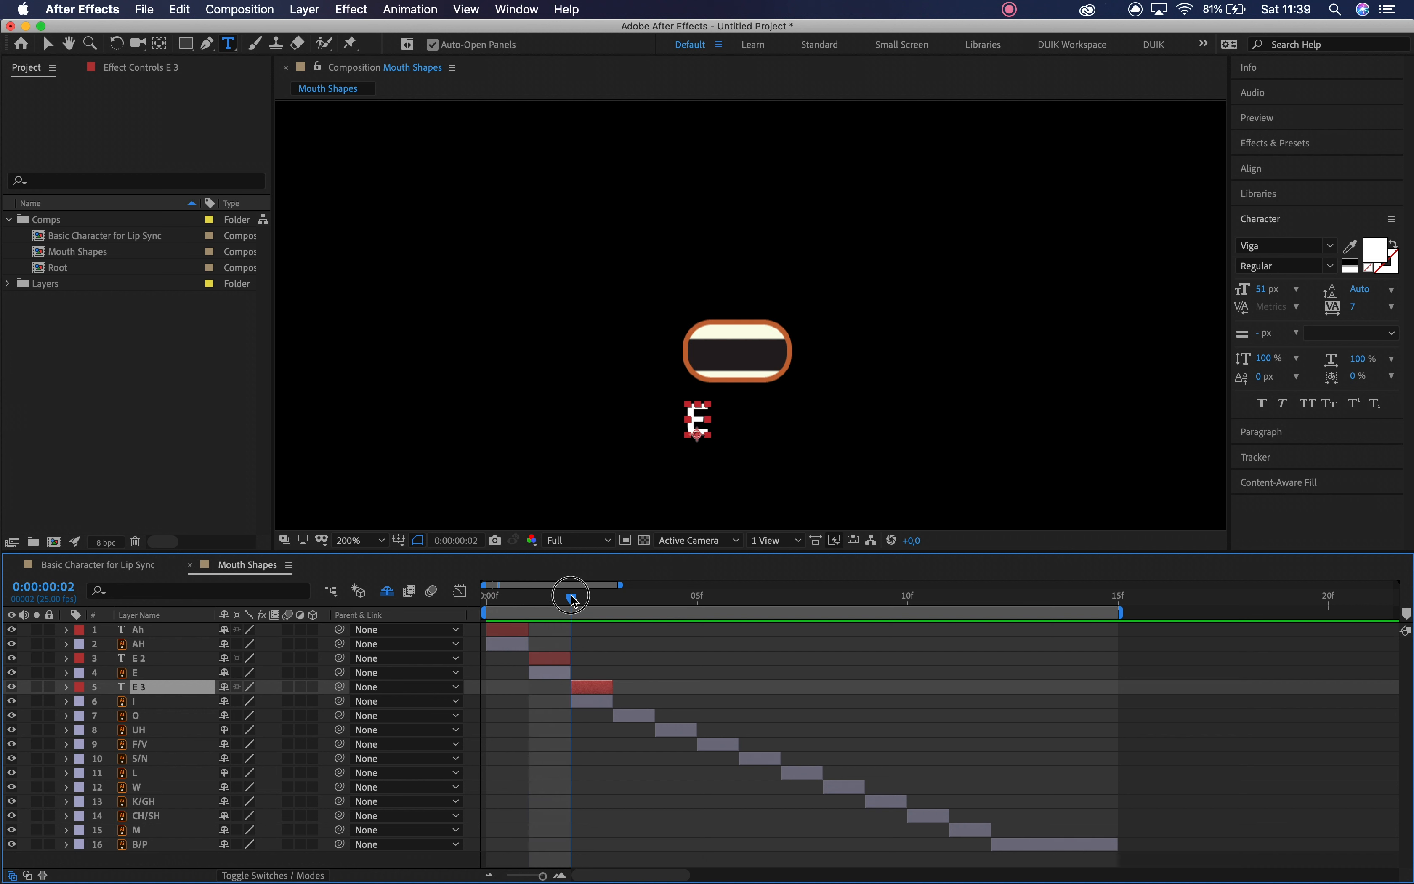
{"action": "double_click", "coordinate": [149, 684]}
{"action": "type", "text": "I"}
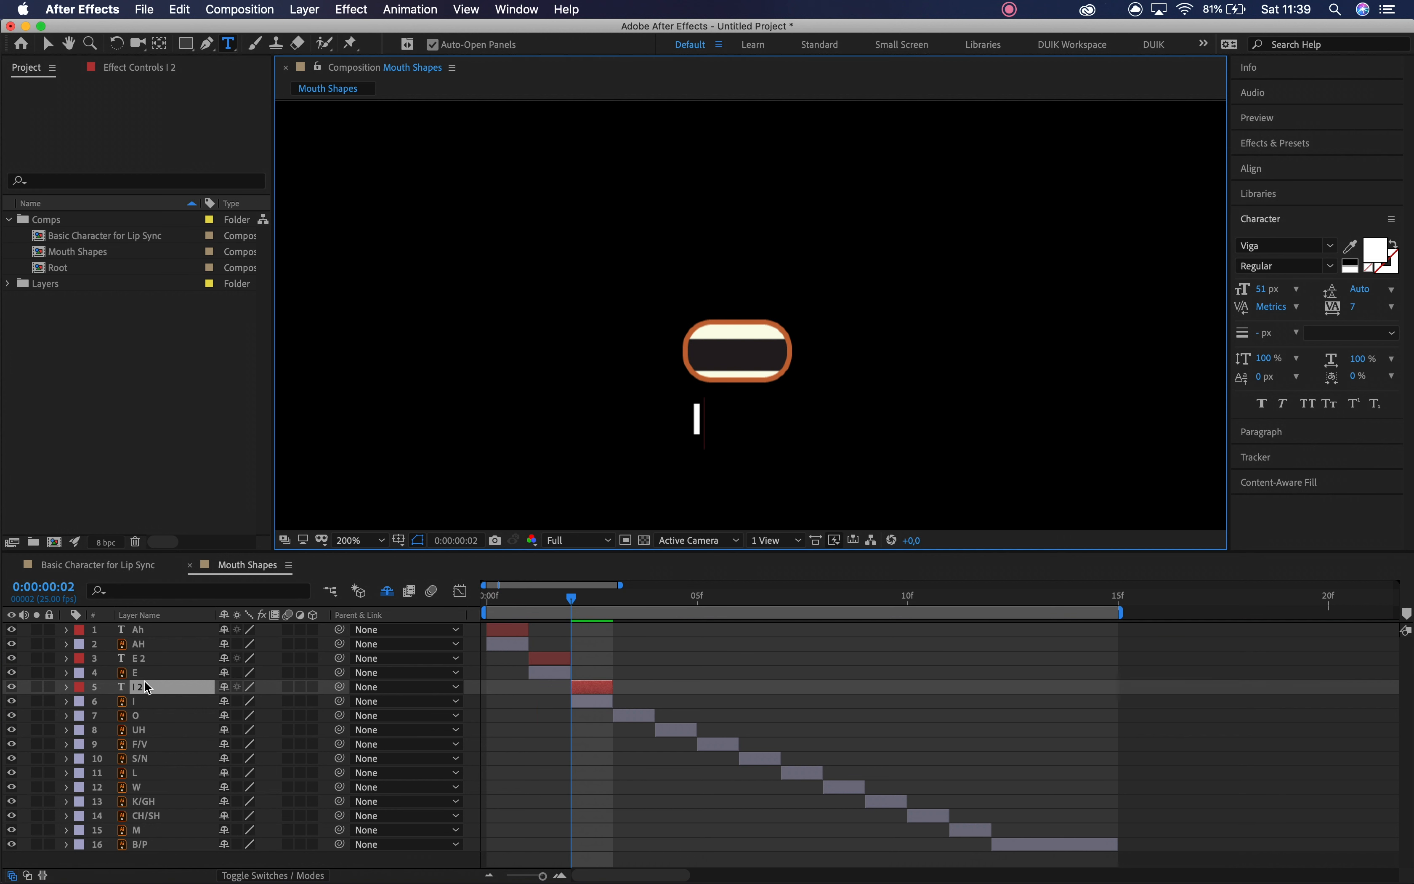
- Duplicate the I label four times, staggering the copies one frame apart from frame 3 to frame 6
{"action": "left_click", "coordinate": [171, 703]}
{"action": "left_click", "coordinate": [169, 689]}
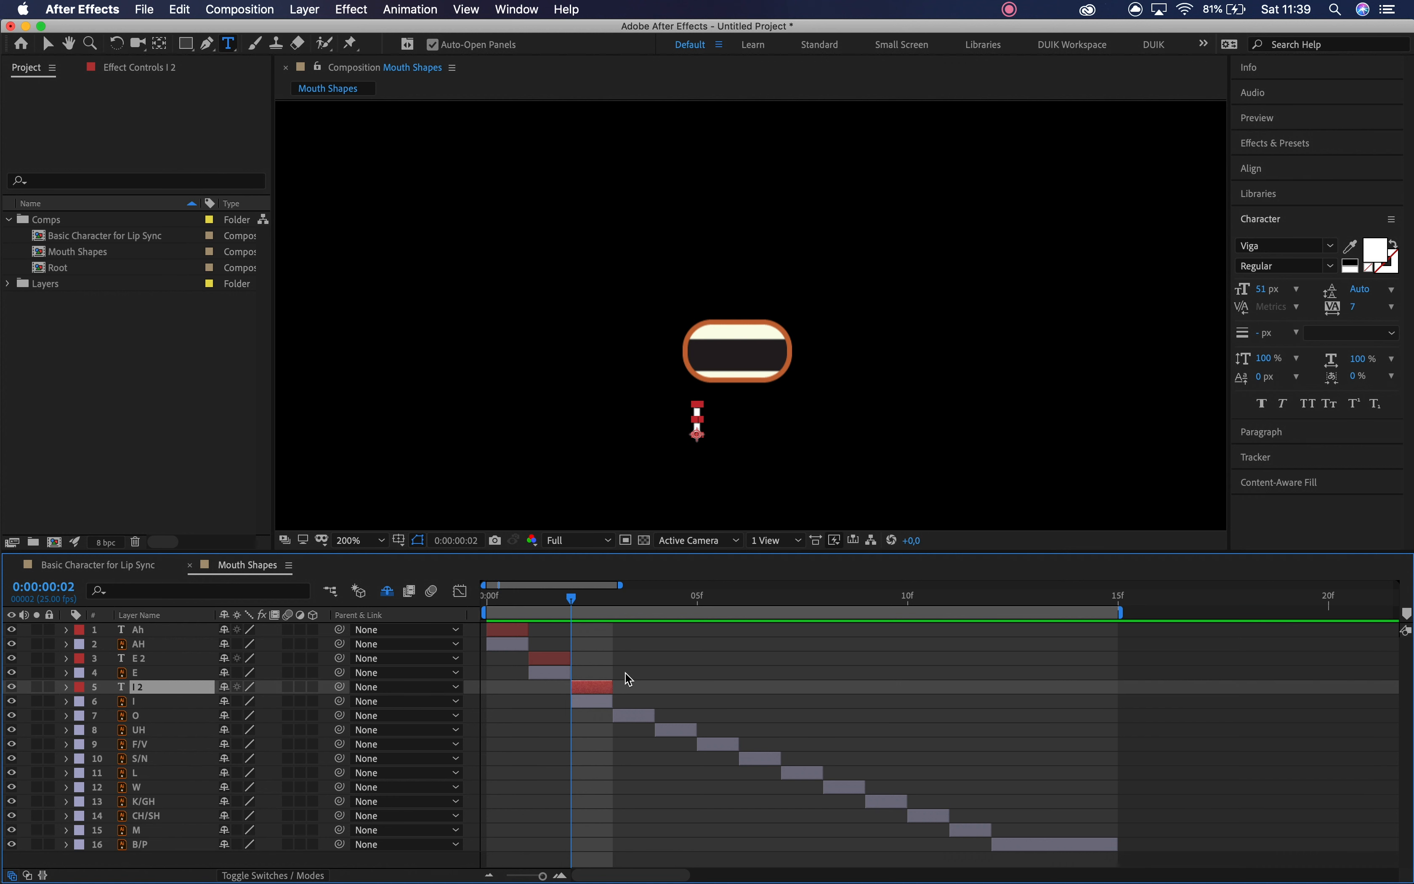
{"action": "key", "text": "super+d"}
{"action": "left_click_drag", "start_coordinate": [597, 687], "coordinate": [761, 688]}
{"action": "key", "text": "super+d"}
{"action": "key", "text": "super+d"}
{"action": "key", "text": "super+d"}
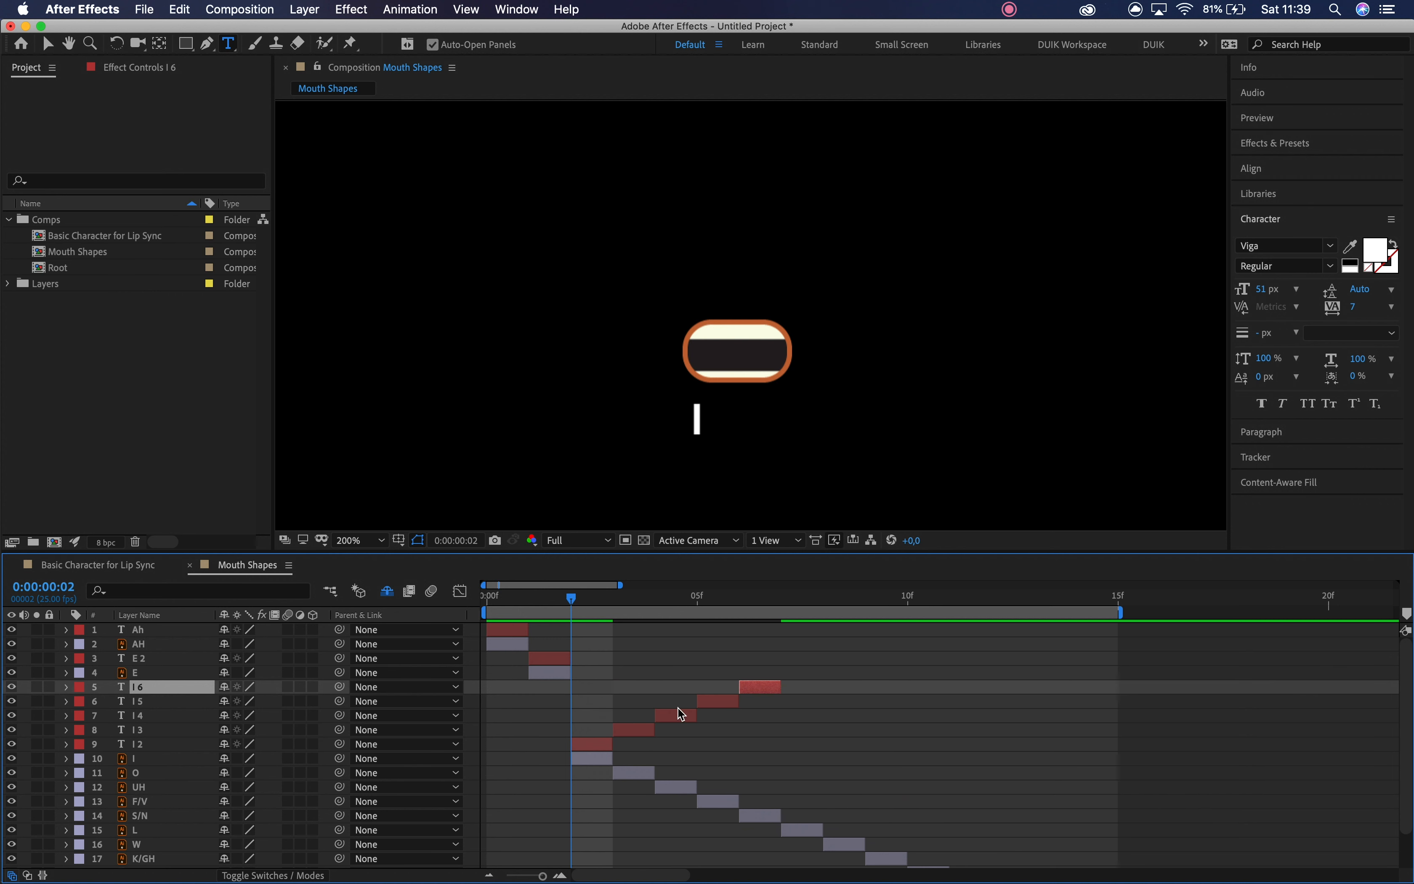
- Move the four copied labels above the O layer and change the text of the one at frame 3 to "O"
{"action": "left_click", "coordinate": [635, 730], "text": "shift"}
{"action": "left_click_drag", "start_coordinate": [156, 733], "coordinate": [160, 767]}
{"action": "left_click", "coordinate": [156, 801]}
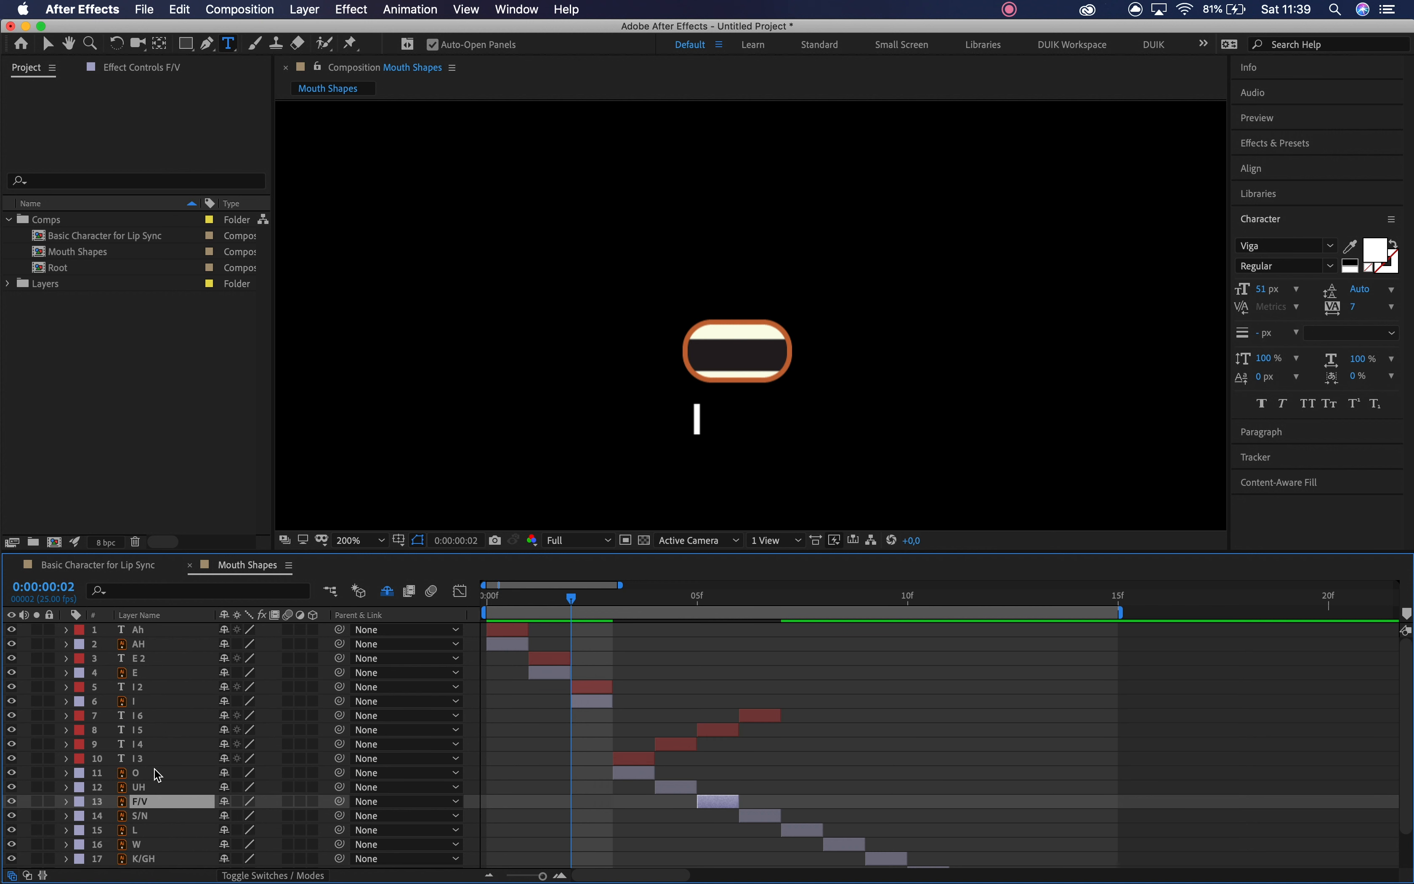
{"action": "left_click", "coordinate": [152, 758]}
{"action": "type", "text": "O 2"}
{"action": "key", "text": "Return"}
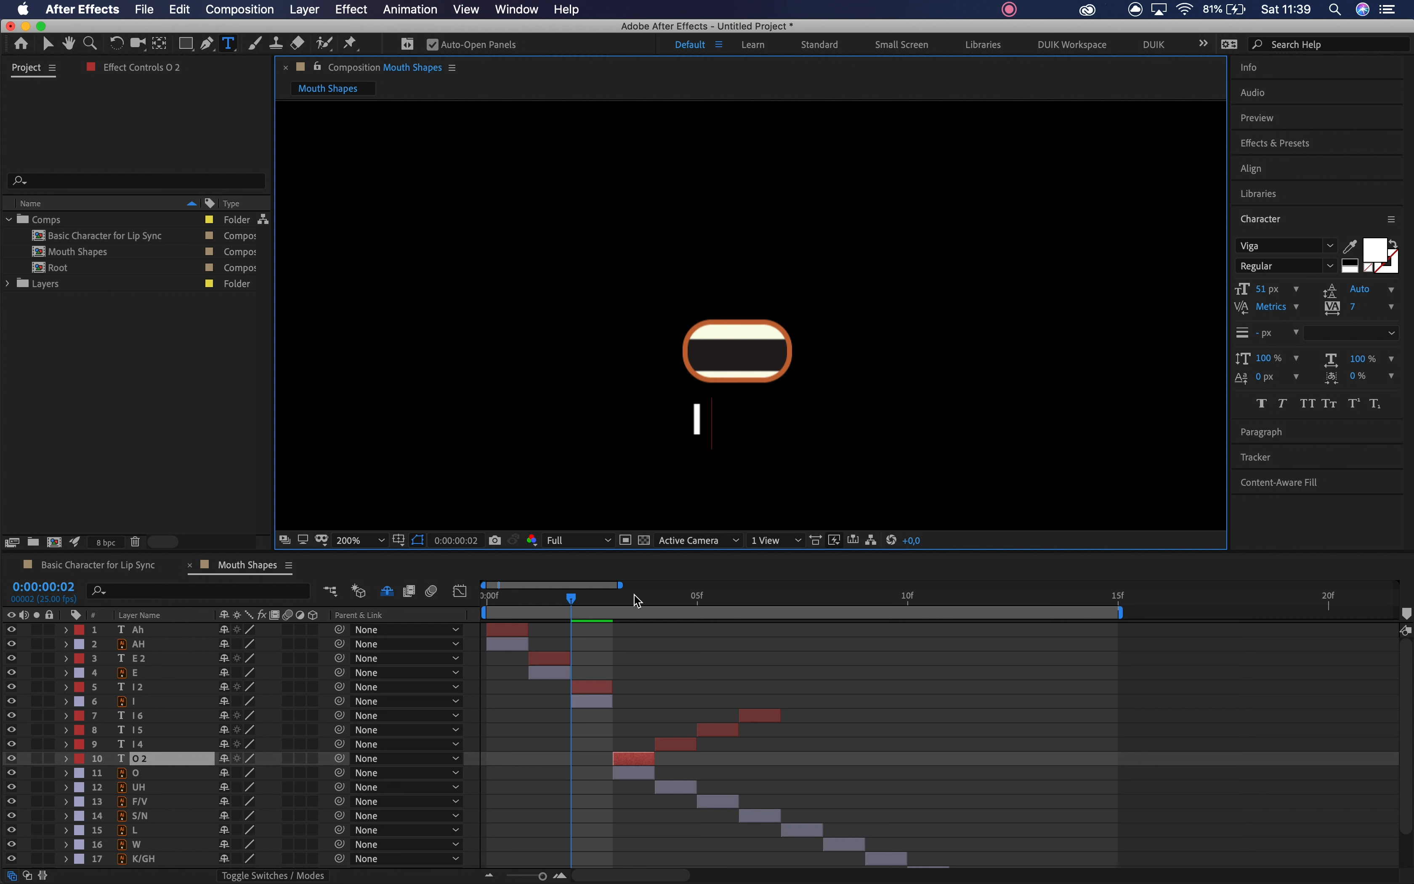
{"action": "left_click", "coordinate": [621, 602]}
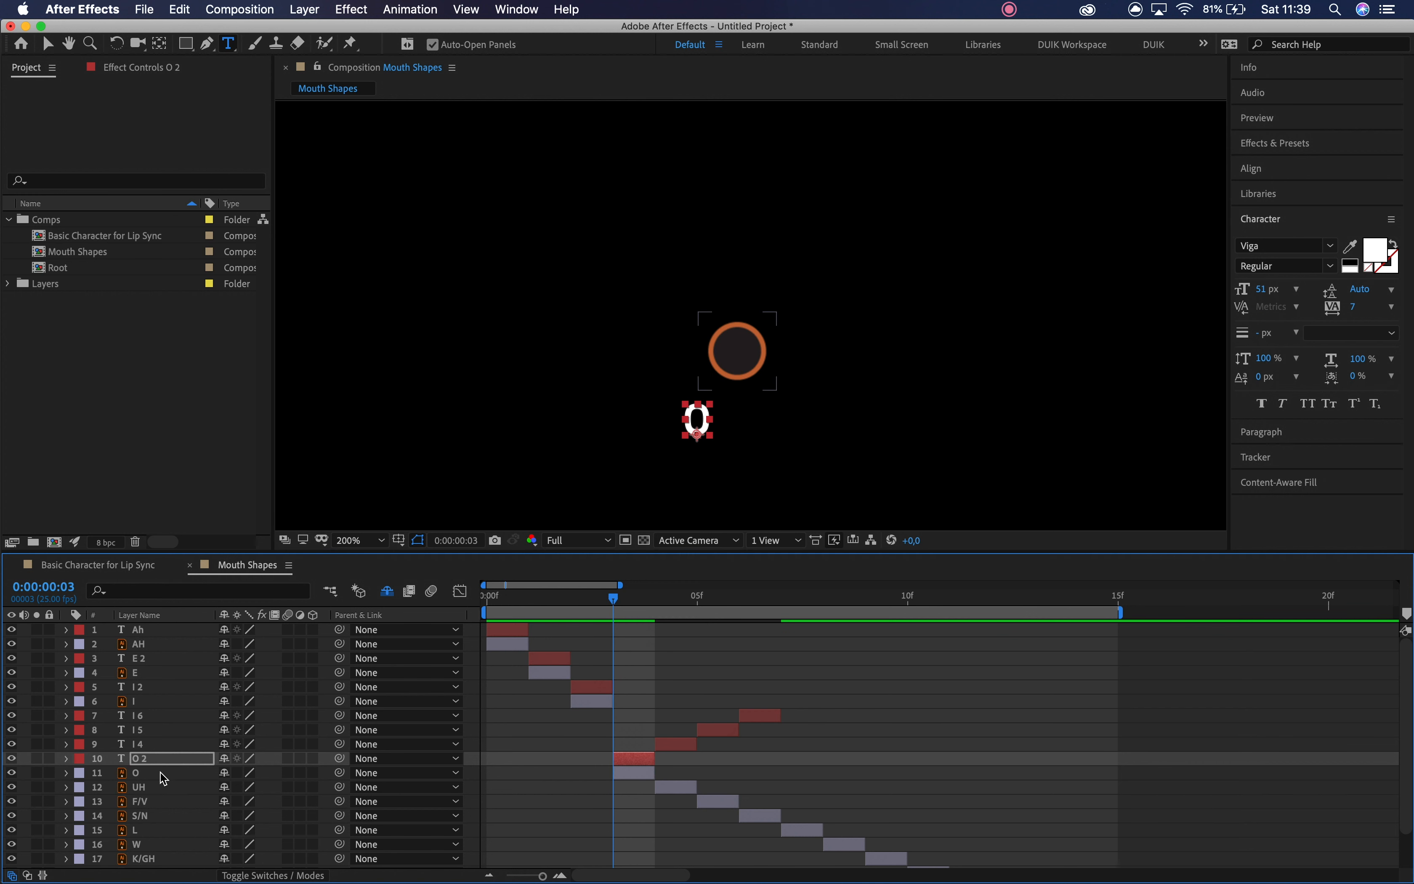
- Move the frame 4 label above the UH layer and change its text to "Uh"
{"action": "left_click_drag", "start_coordinate": [159, 748], "coordinate": [162, 786]}
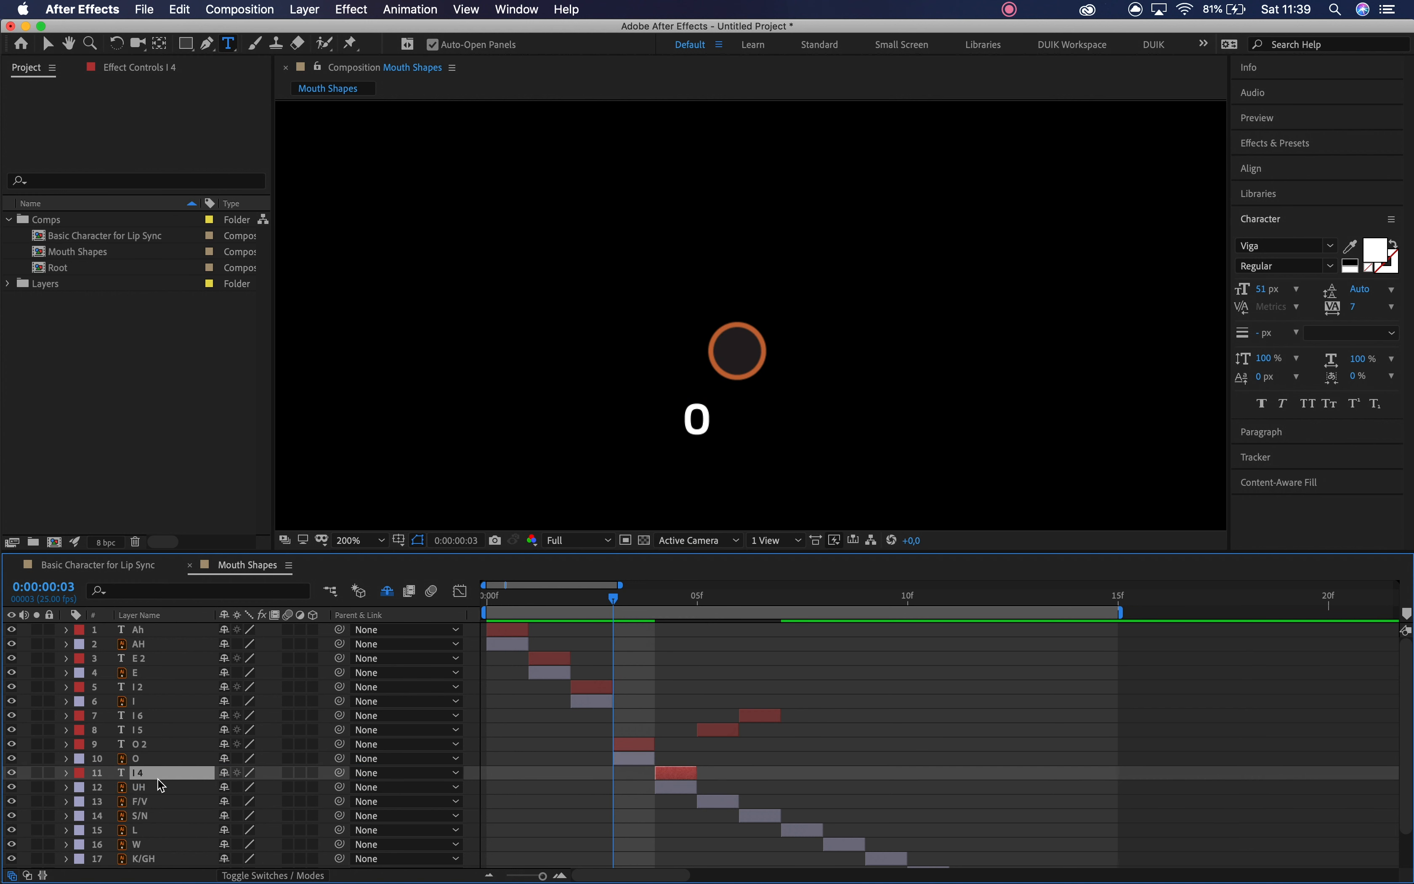
{"action": "left_click_drag", "start_coordinate": [616, 603], "coordinate": [654, 599]}
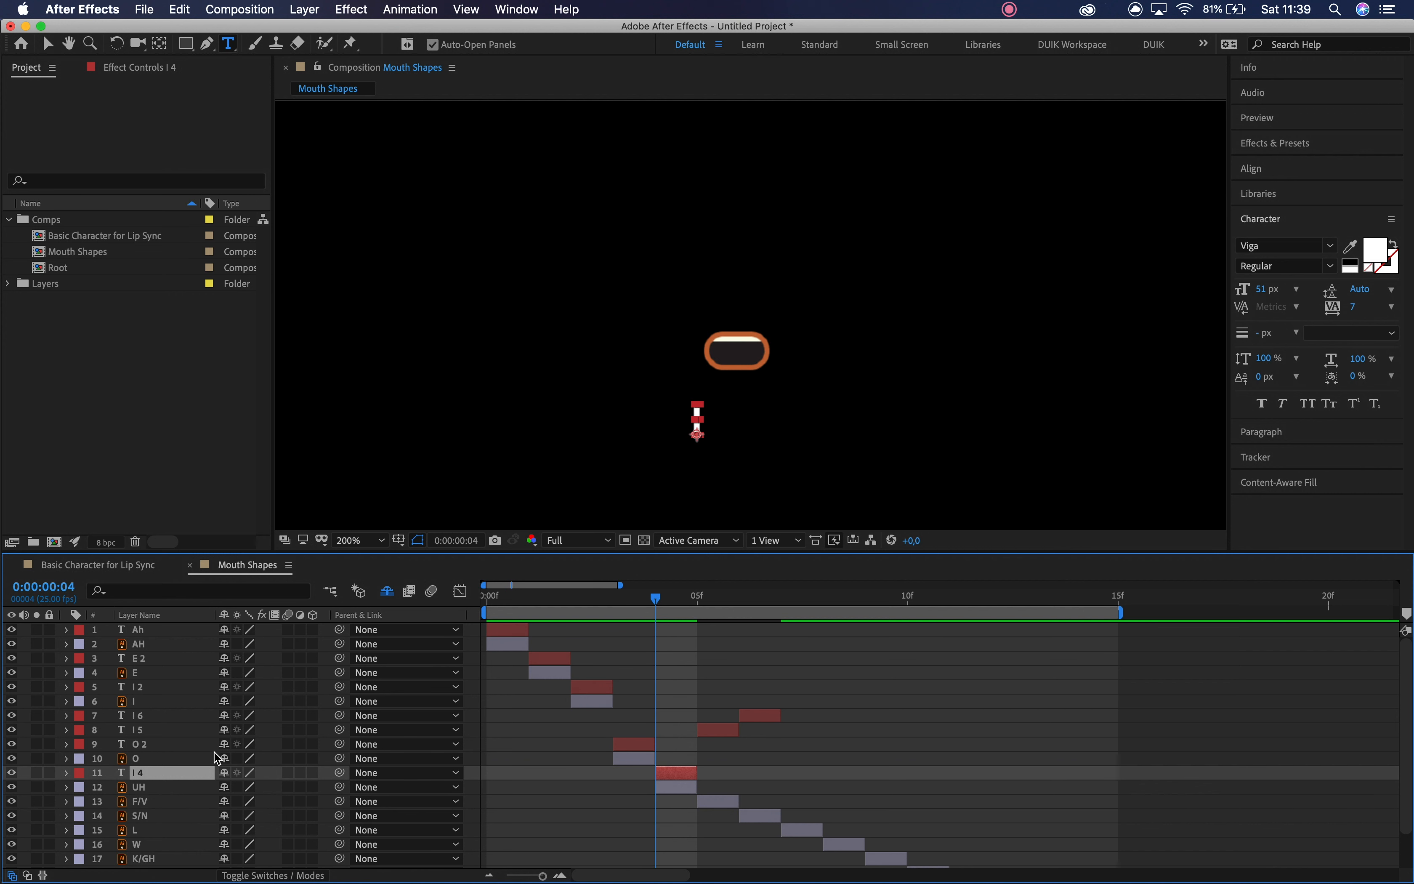
{"action": "type", "text": "UH"}
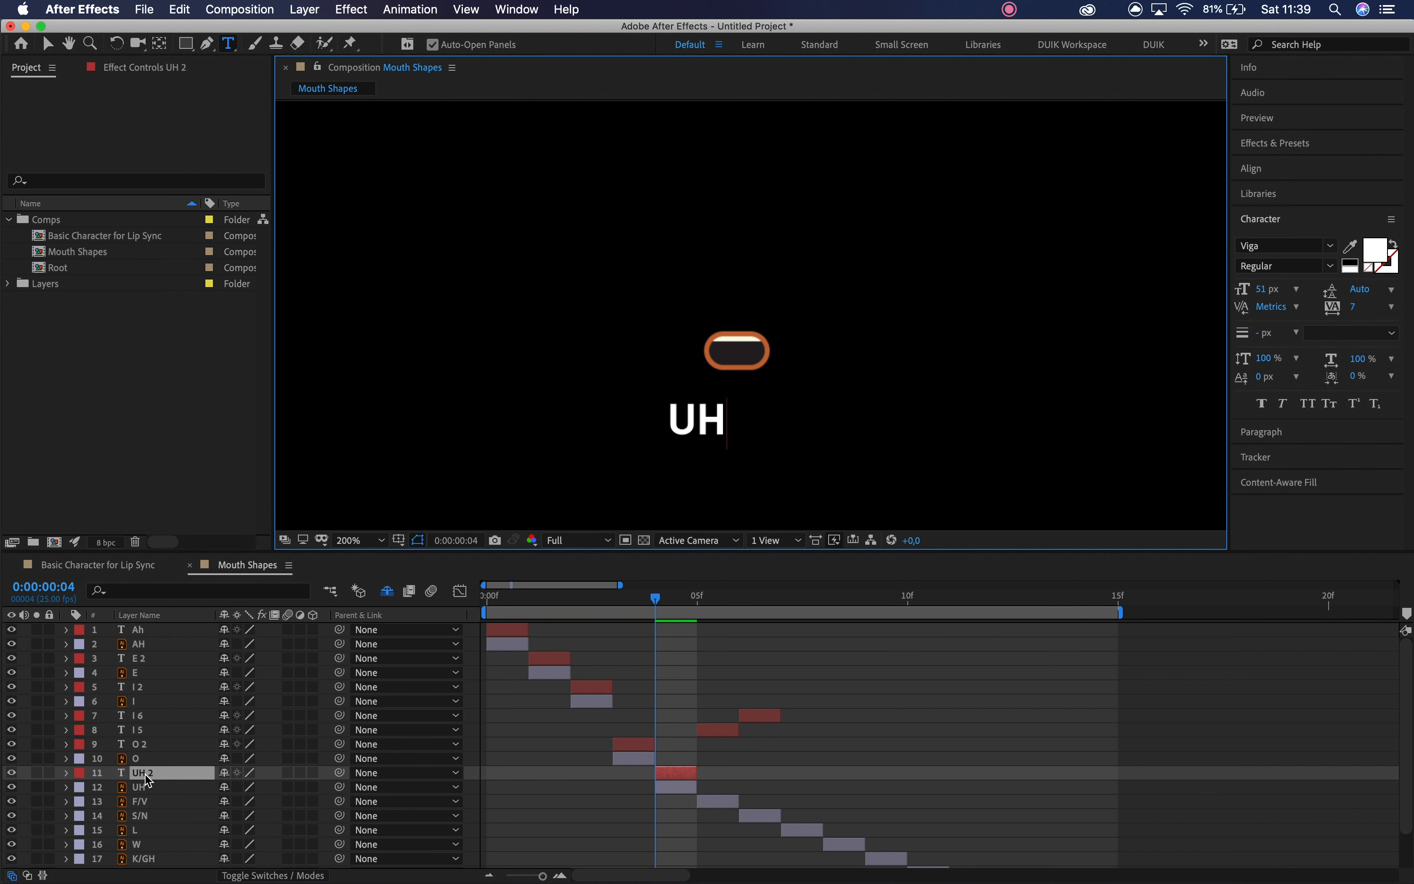
{"action": "key", "text": "BackSpace"}
{"action": "type", "text": "h"}
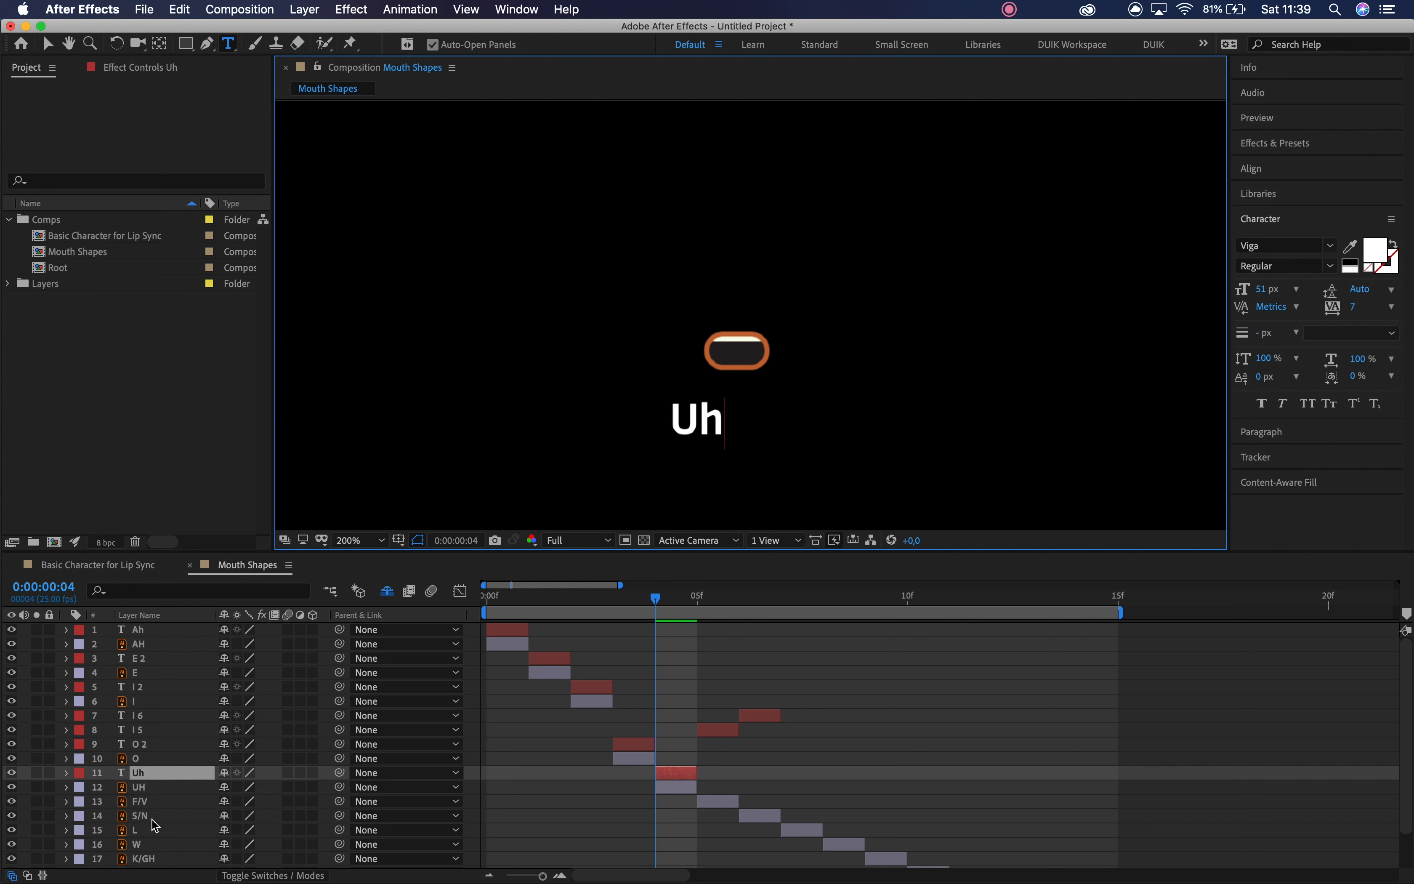
- Move the frame 5 label above the F/V layer and change its text to "F,V"
{"action": "left_click", "coordinate": [157, 730]}
{"action": "left_click_drag", "start_coordinate": [158, 738], "coordinate": [161, 797]}
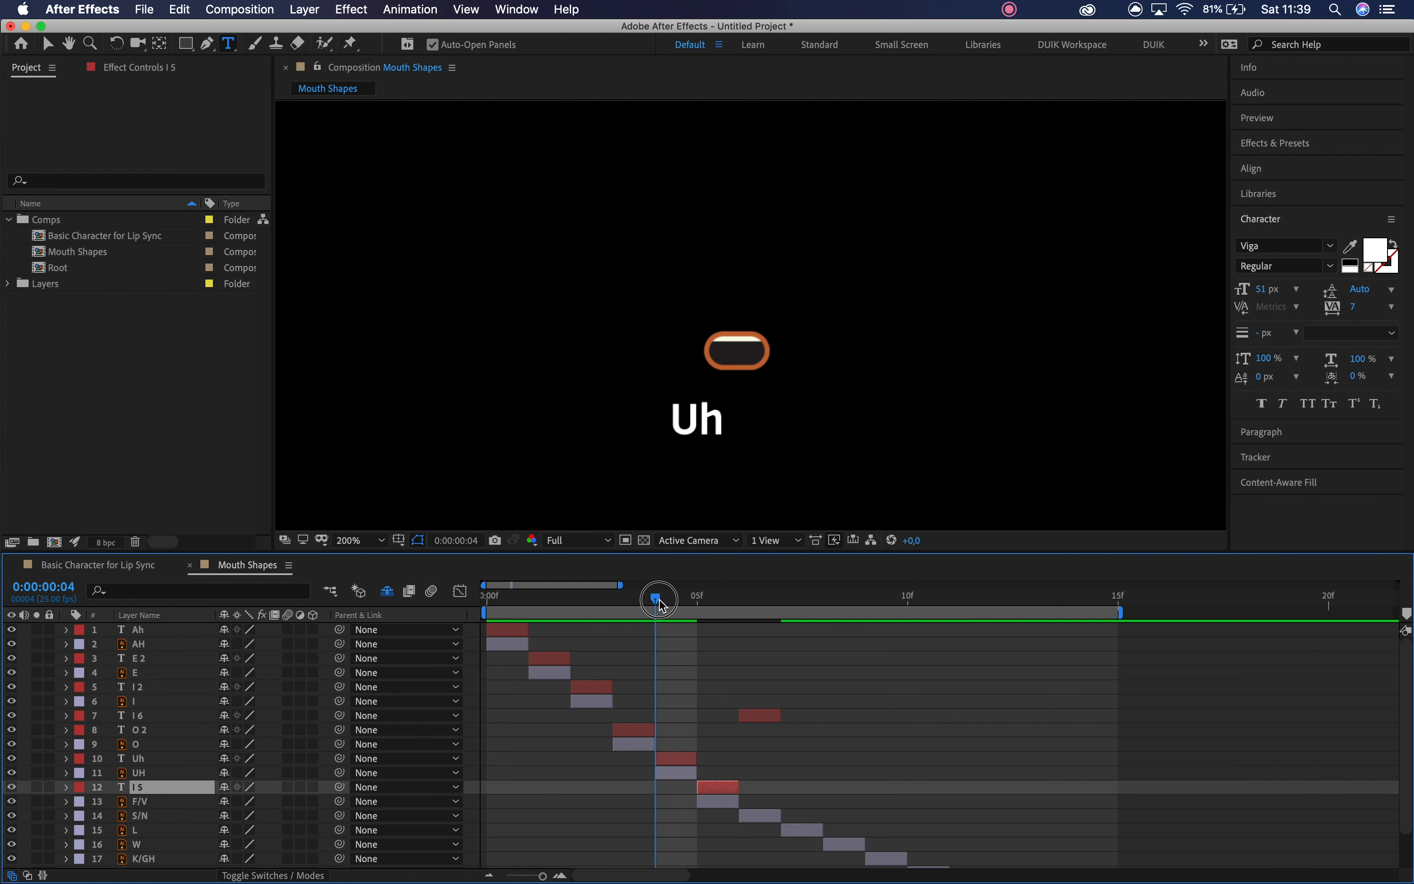
{"action": "left_click_drag", "start_coordinate": [663, 606], "coordinate": [696, 606]}
{"action": "double_click", "coordinate": [137, 789]}
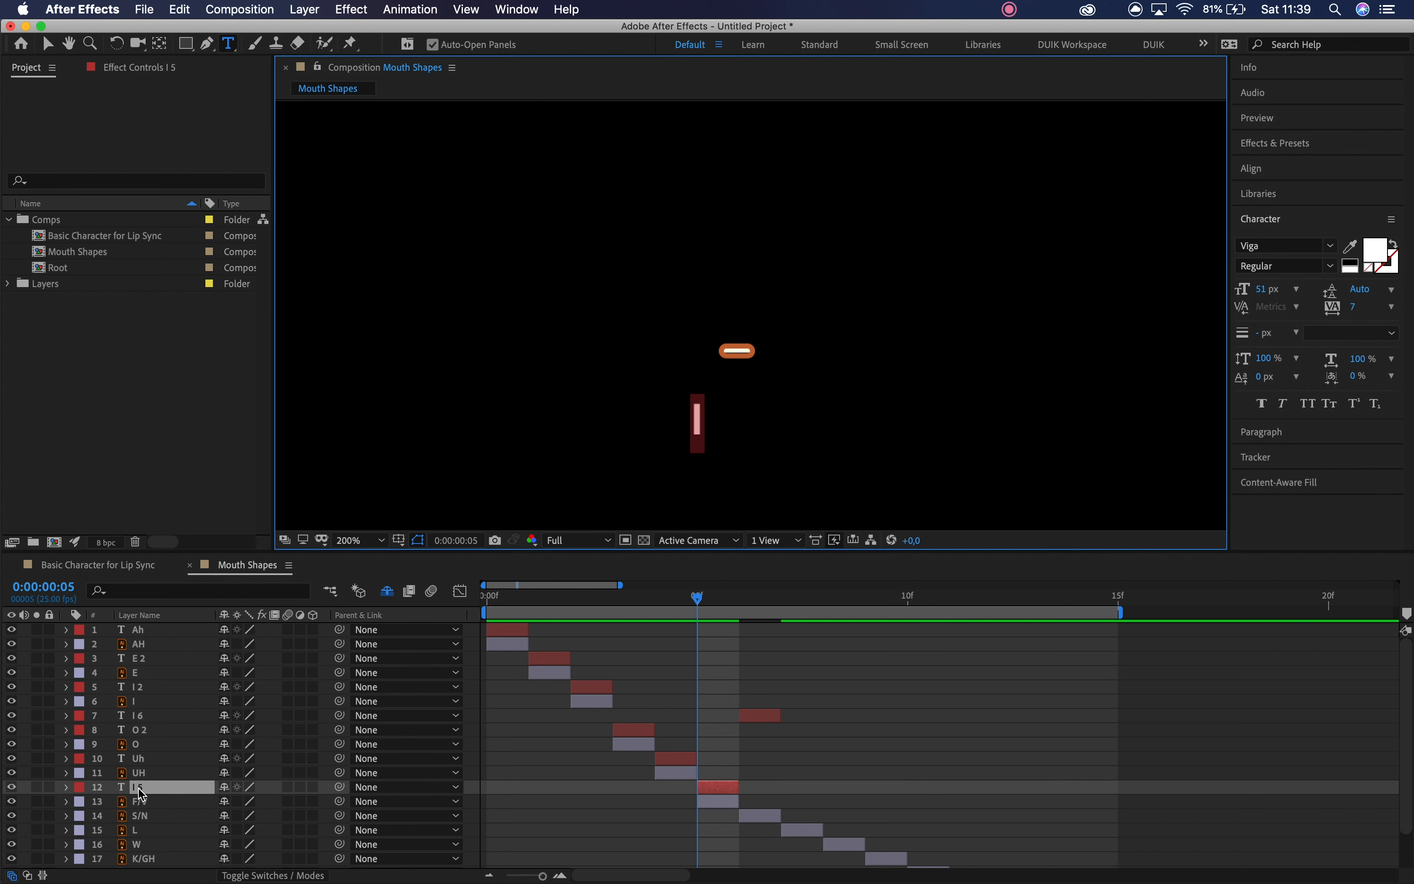
{"action": "type", "text": "F,"}
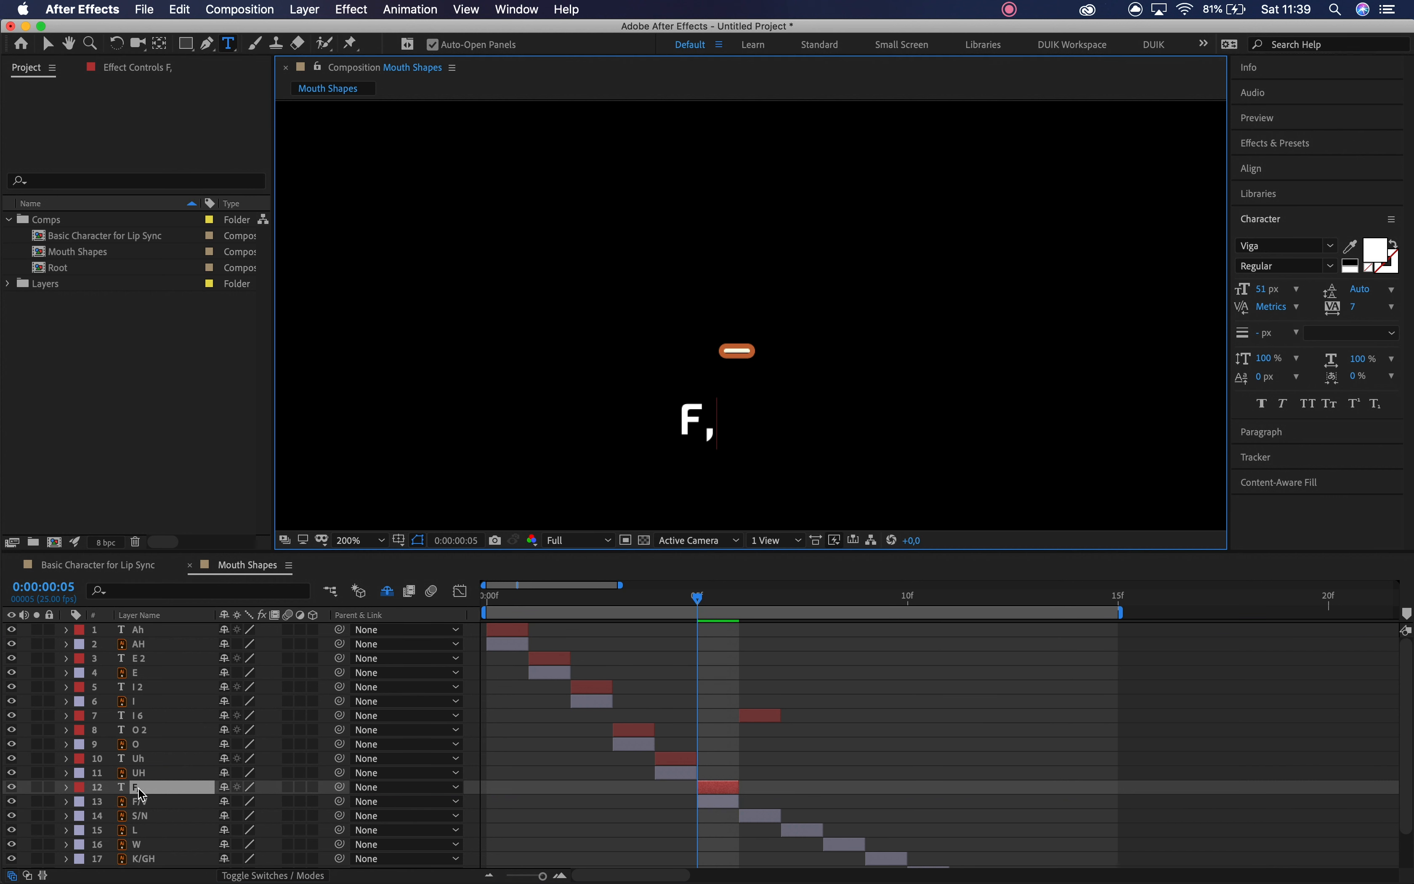
{"action": "type", "text": "V"}
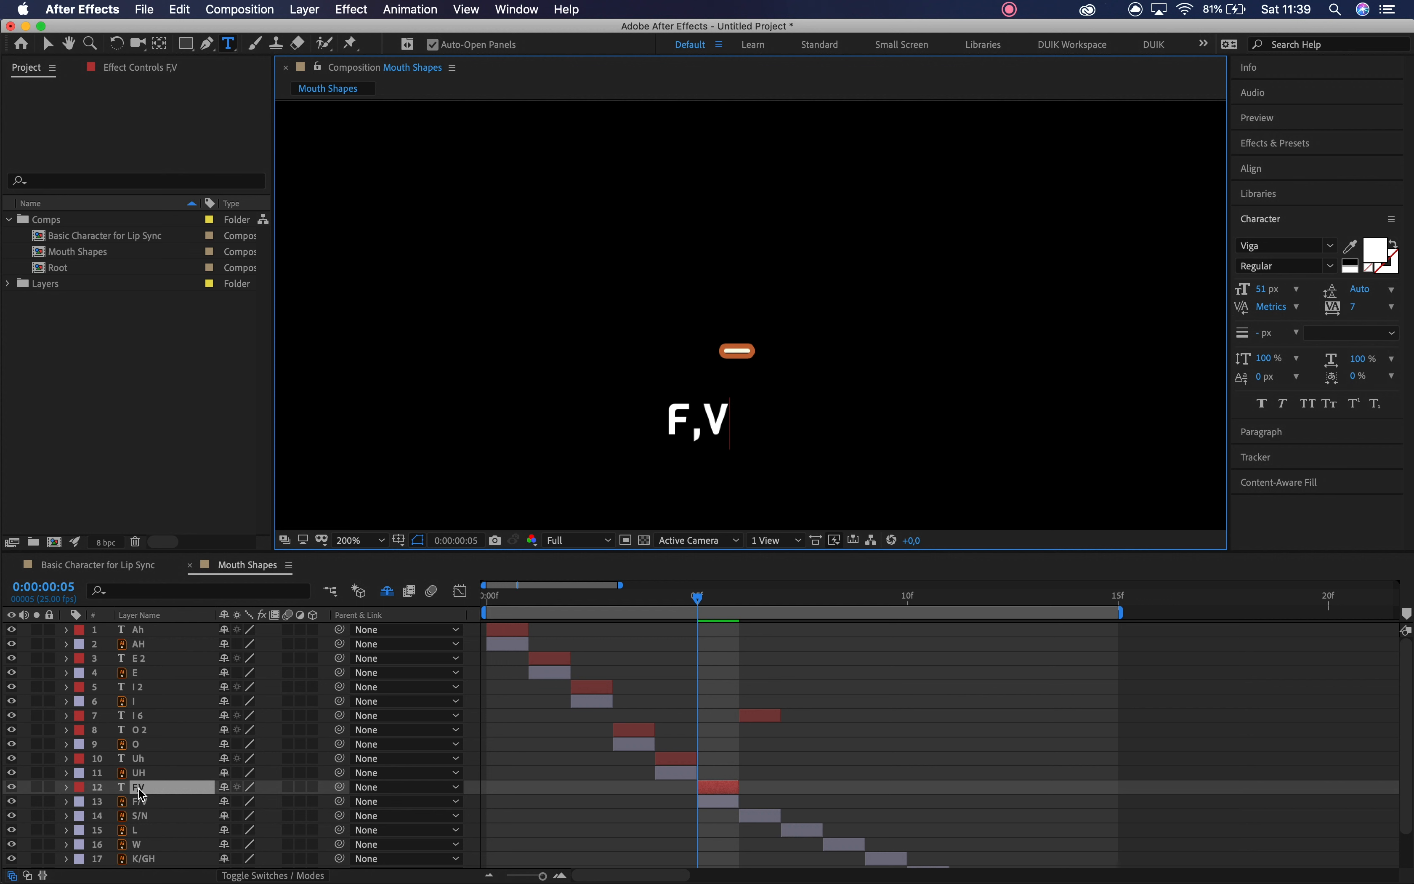
- Move the frame 6 label above the S/N layer and change its text to "S,N"
{"action": "left_click", "coordinate": [761, 717]}
{"action": "left_click_drag", "start_coordinate": [188, 717], "coordinate": [188, 809]}
{"action": "double_click", "coordinate": [146, 804]}
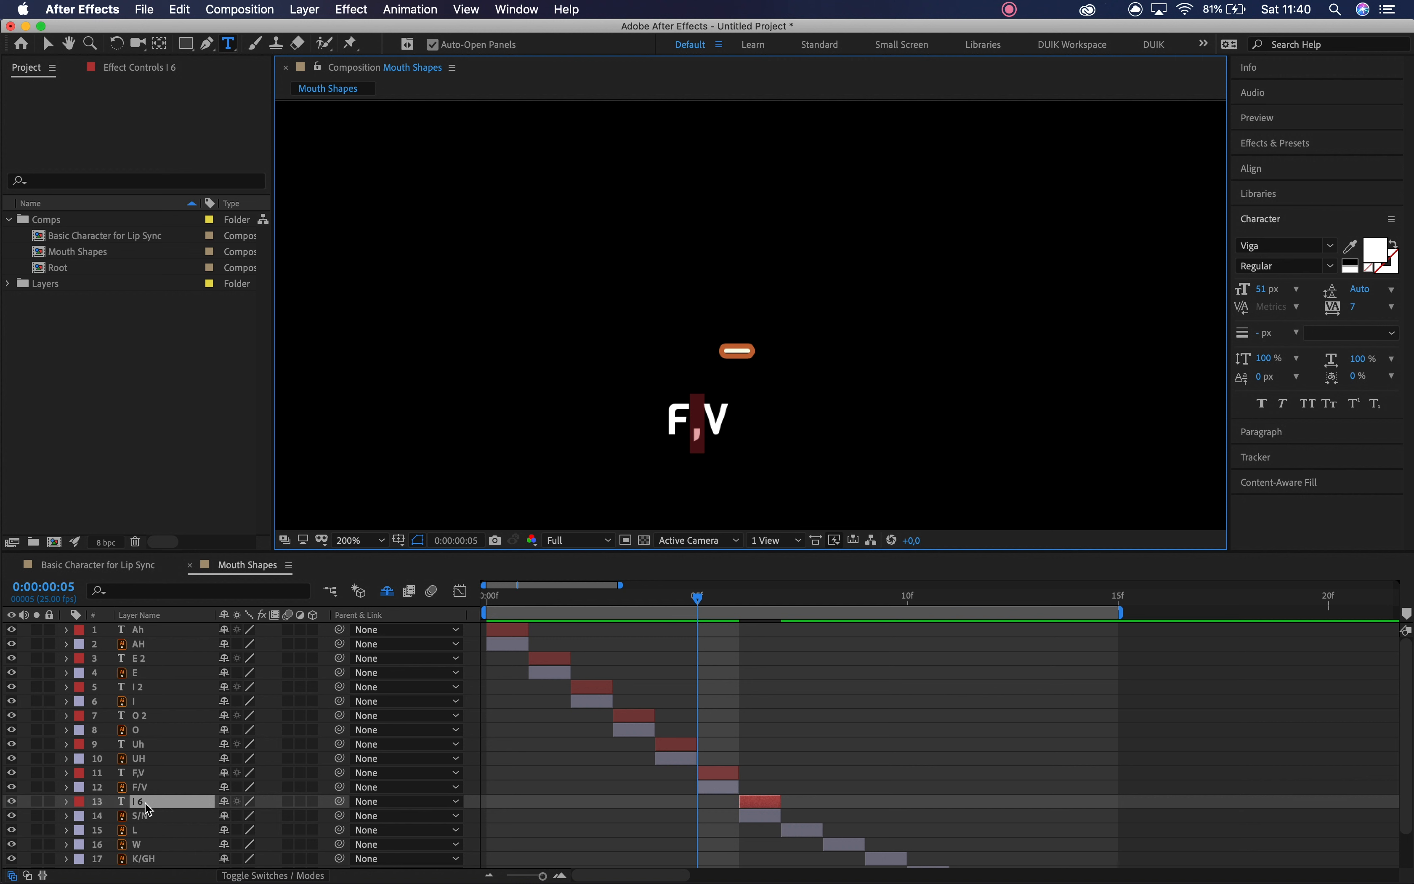
{"action": "type", "text": "S,N"}
{"action": "left_click", "coordinate": [701, 600]}
{"action": "left_click_drag", "start_coordinate": [703, 605], "coordinate": [741, 603]}
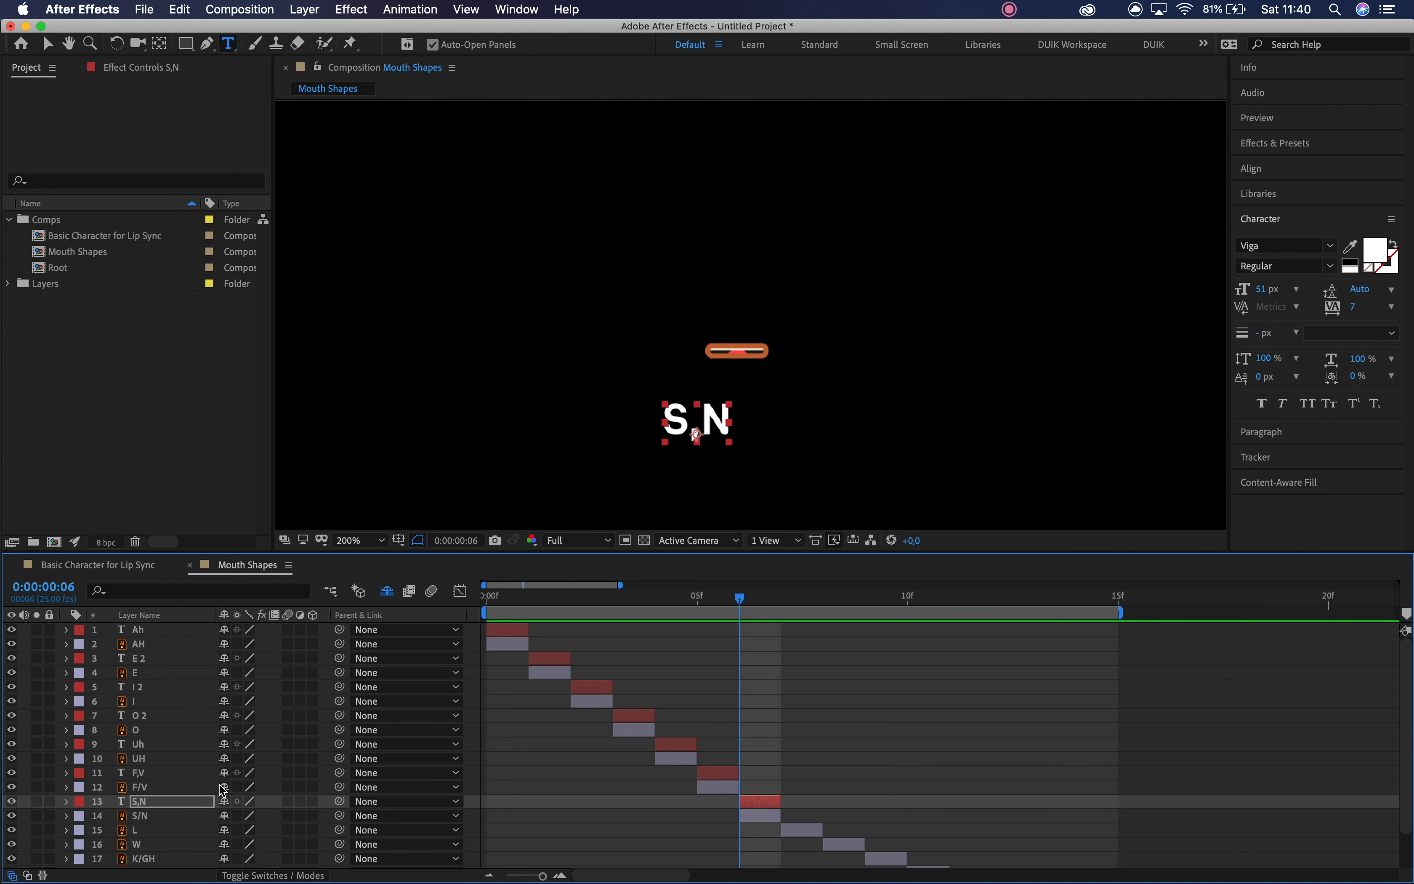
- Duplicate the S,N label, place the copy above the L layer at frame 0:00:00:07, and change its text to "L"
{"action": "scroll", "coordinate": [189, 804], "scroll_direction": "down", "scroll_amount": 3}
{"action": "left_click", "coordinate": [760, 601]}
{"action": "left_click_drag", "start_coordinate": [762, 604], "coordinate": [776, 605]}
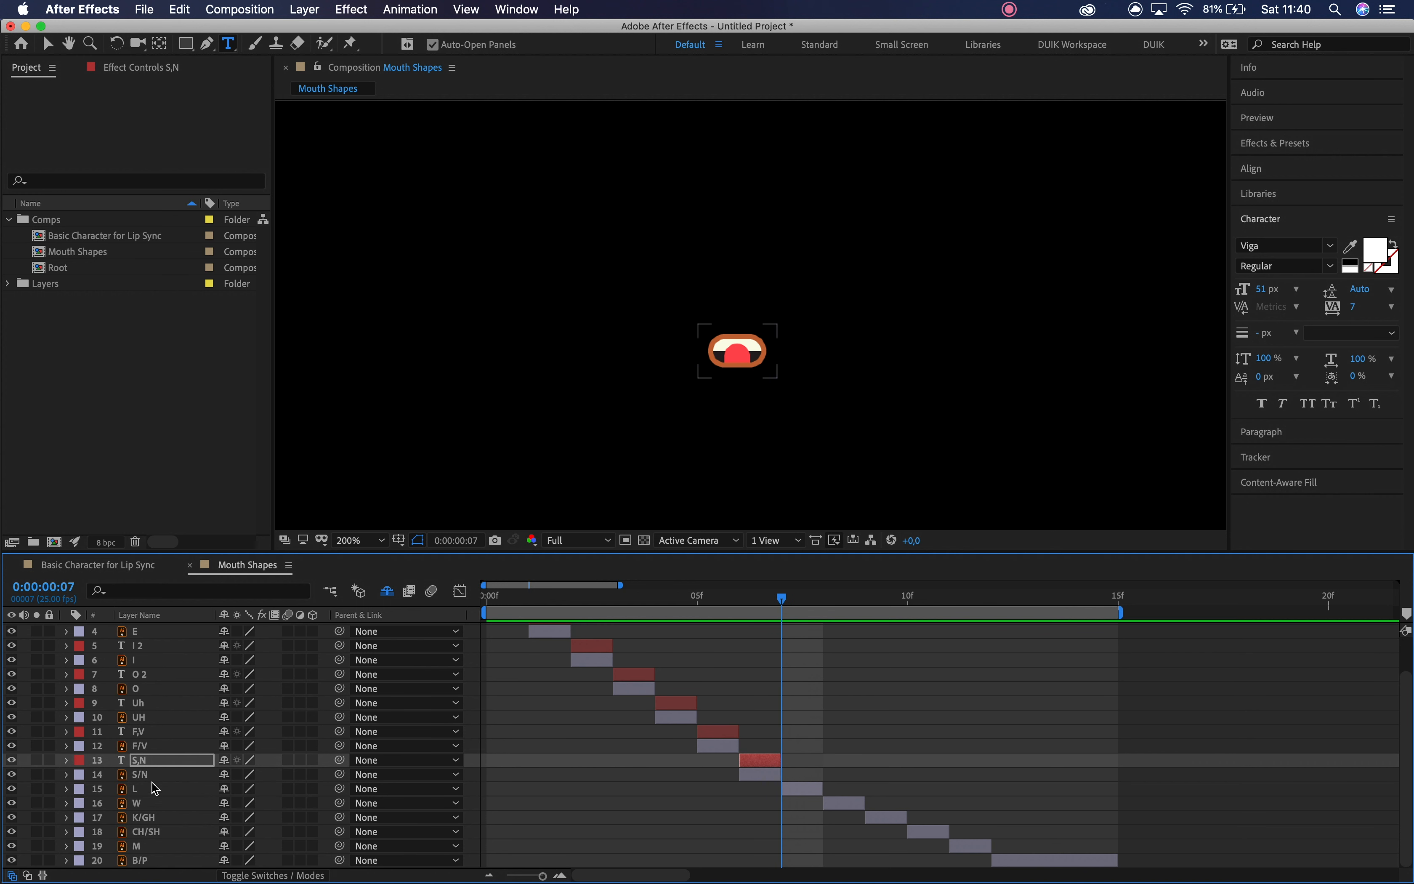
{"action": "left_click", "coordinate": [153, 761]}
{"action": "key", "text": "super+d"}
{"action": "left_click_drag", "start_coordinate": [152, 765], "coordinate": [162, 801]}
{"action": "left_click_drag", "start_coordinate": [758, 791], "coordinate": [802, 796]}
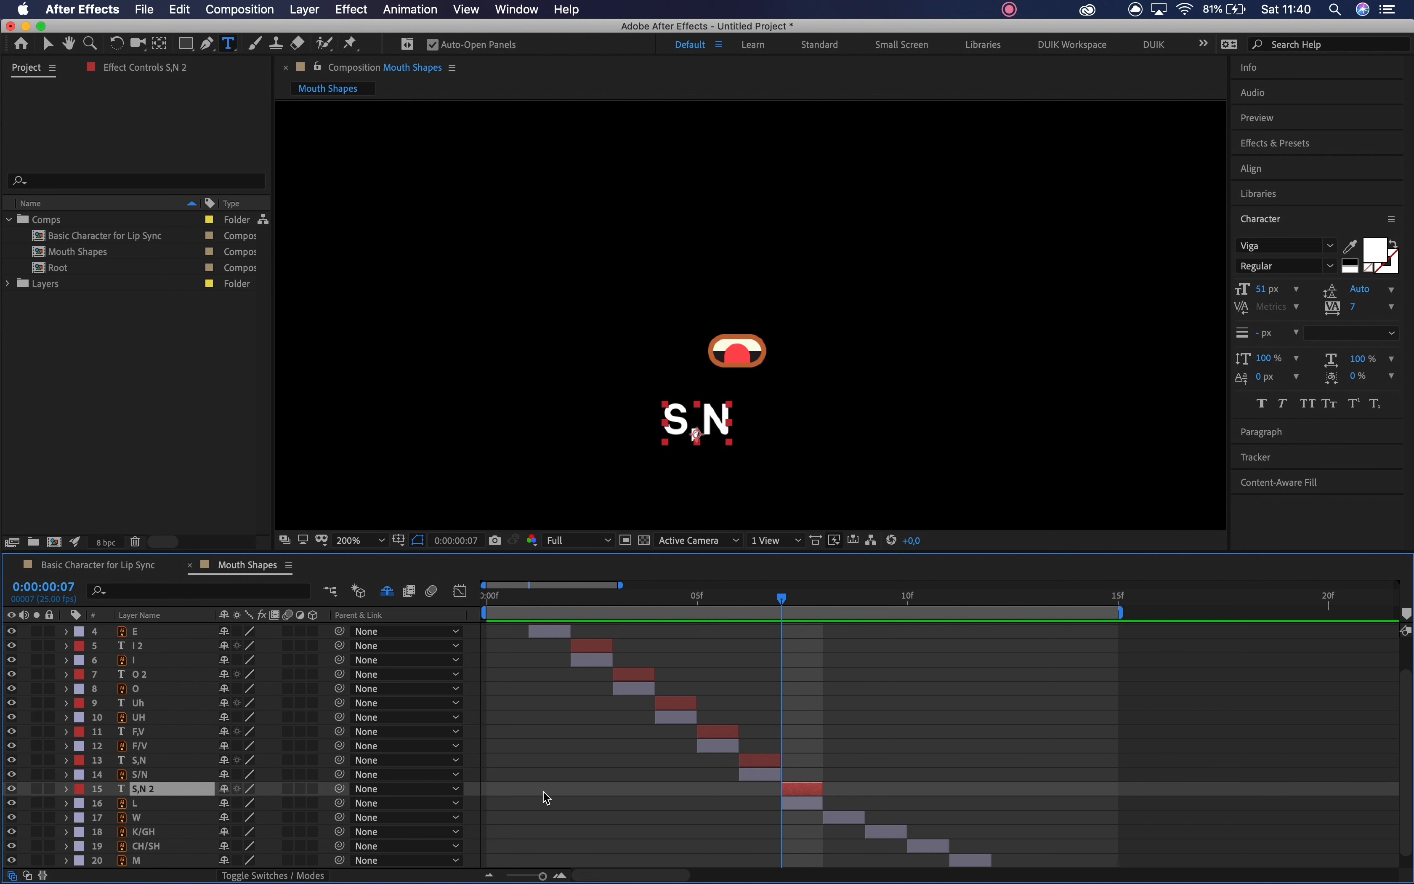
{"action": "double_click", "coordinate": [160, 793]}
{"action": "type", "text": "L"}
{"action": "left_click", "coordinate": [810, 603]}
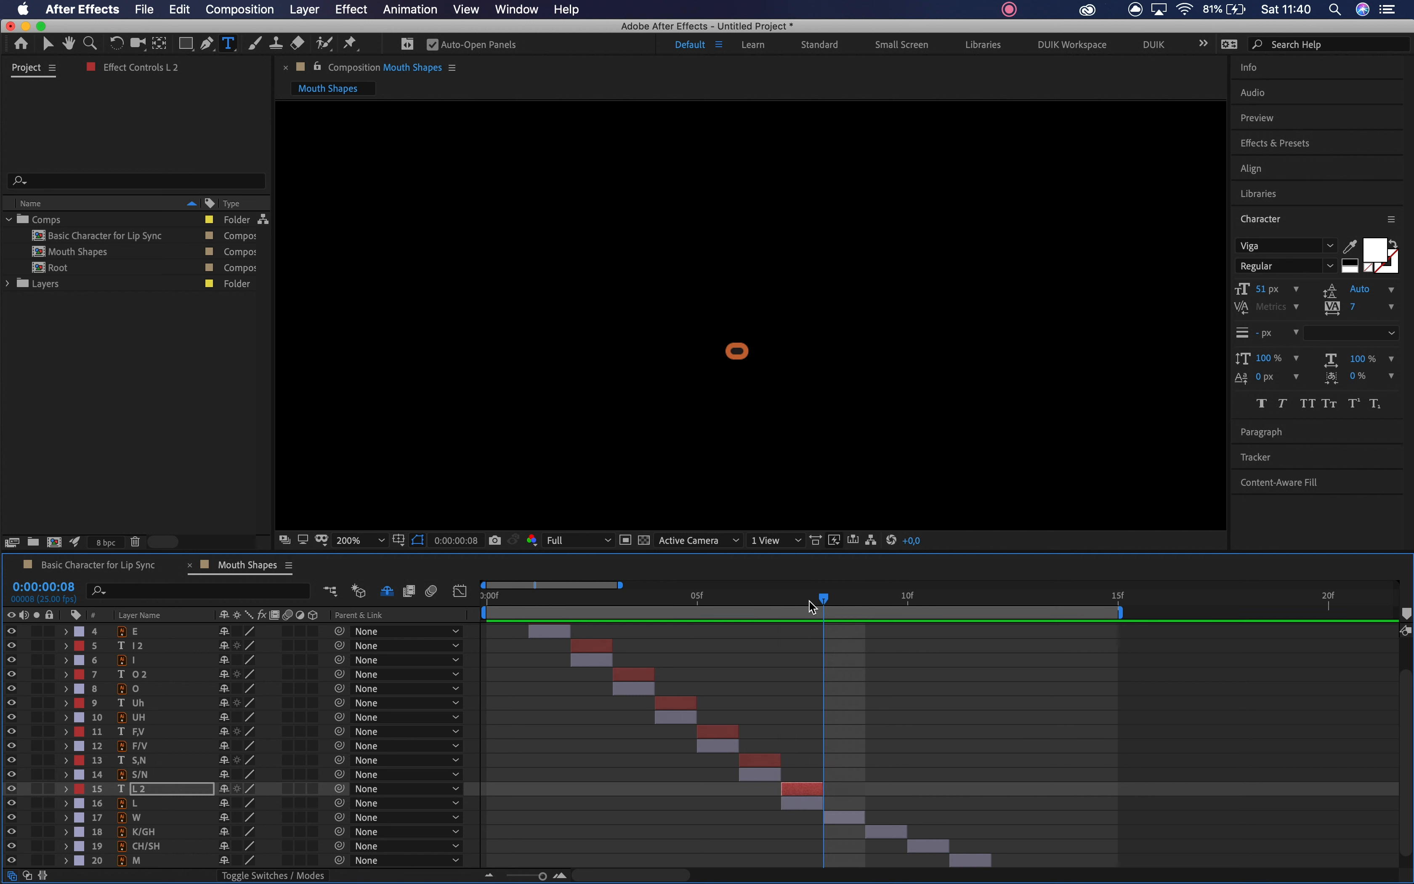
- Duplicate the L label, place the copy above the W layer at frame 0:00:00:08, and change its text to "W"
{"action": "key", "text": "super+d"}
{"action": "left_click_drag", "start_coordinate": [182, 789], "coordinate": [198, 829]}
{"action": "left_click_drag", "start_coordinate": [786, 824], "coordinate": [827, 824]}
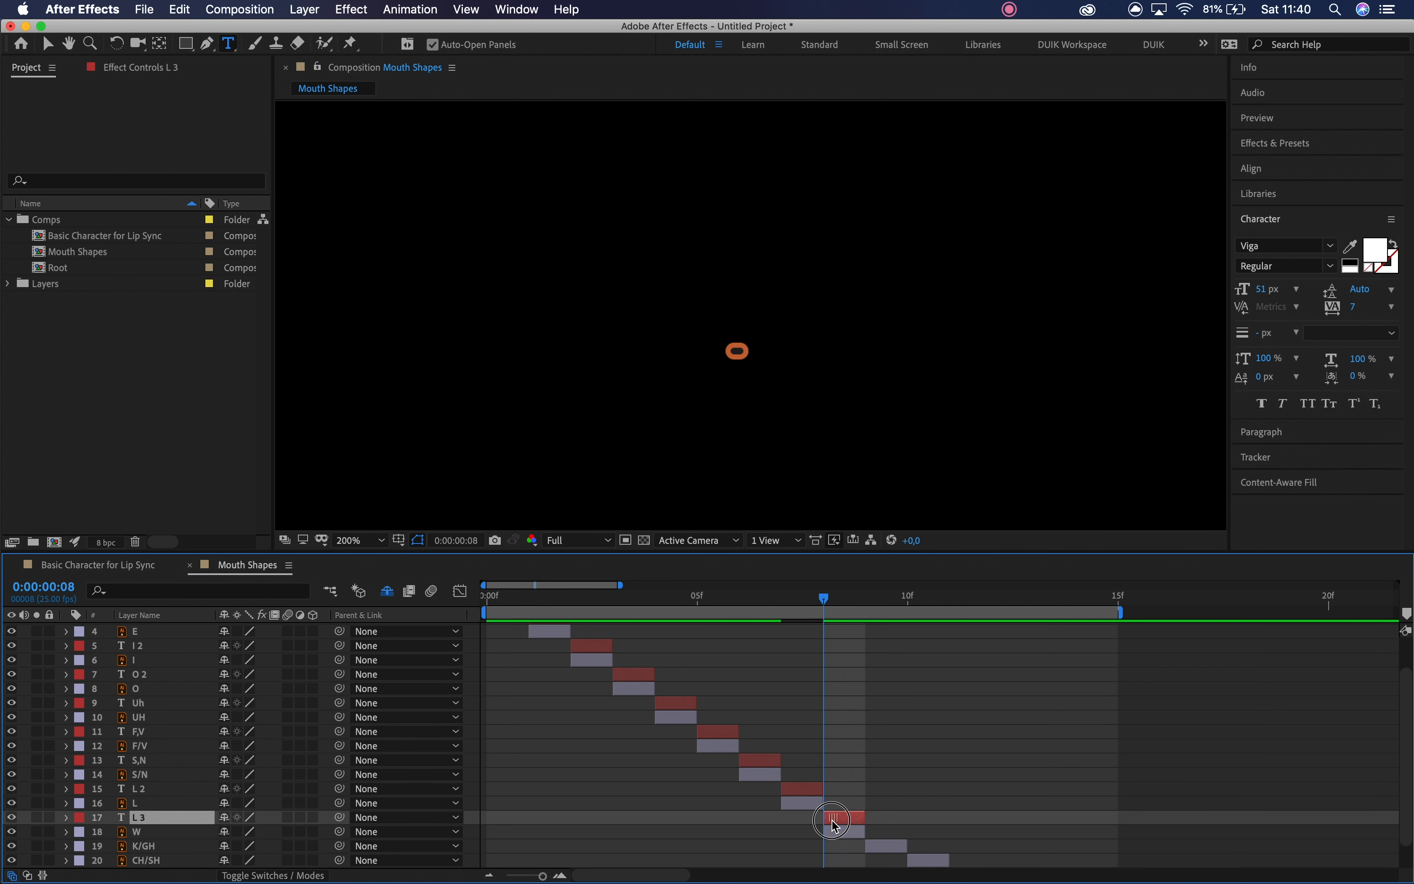
{"action": "scroll", "coordinate": [701, 819], "scroll_direction": "down", "scroll_amount": 1}
{"action": "double_click", "coordinate": [140, 792]}
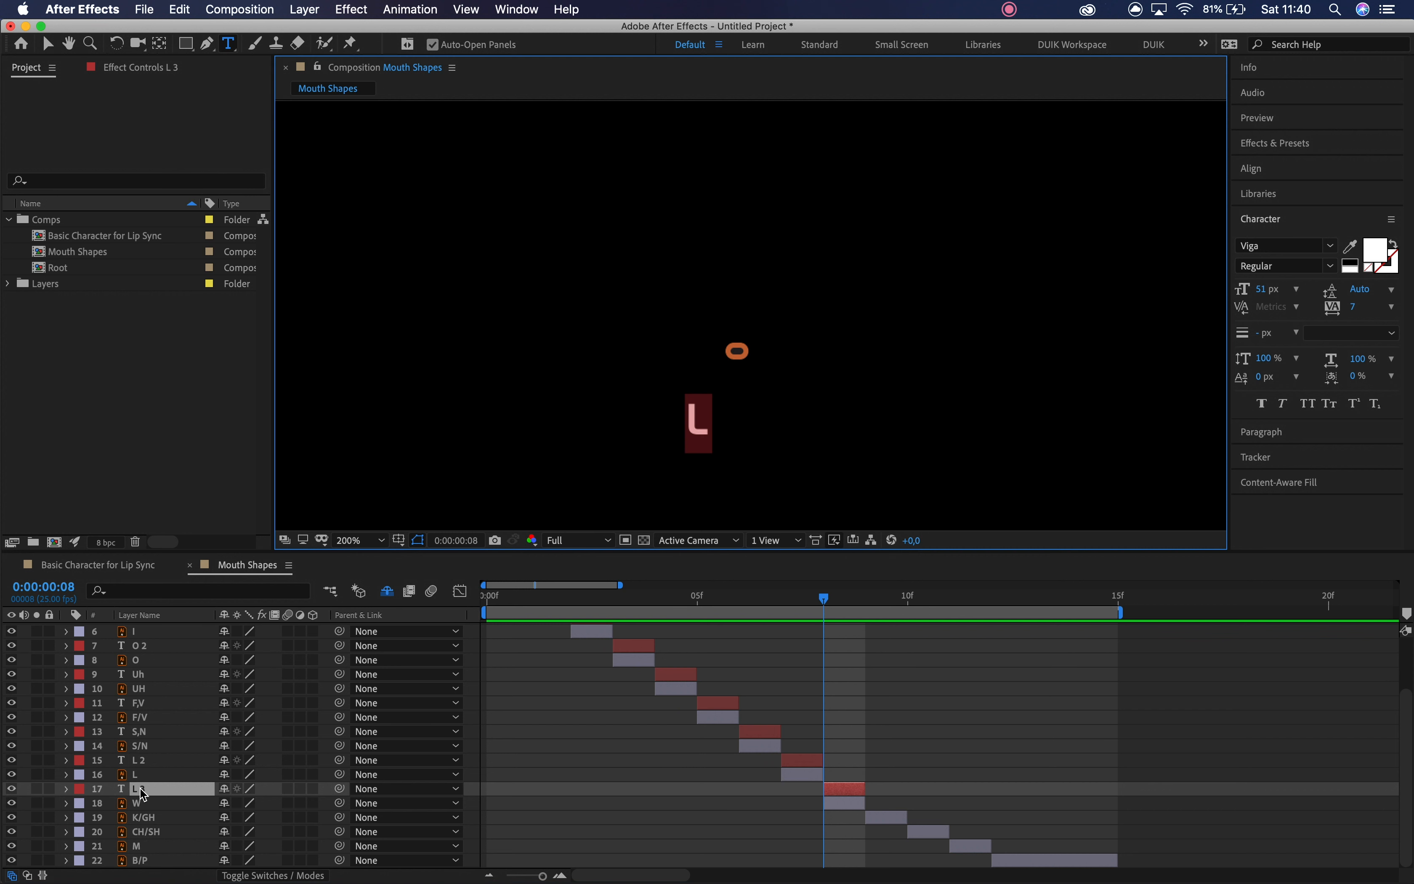
{"action": "type", "text": "W"}
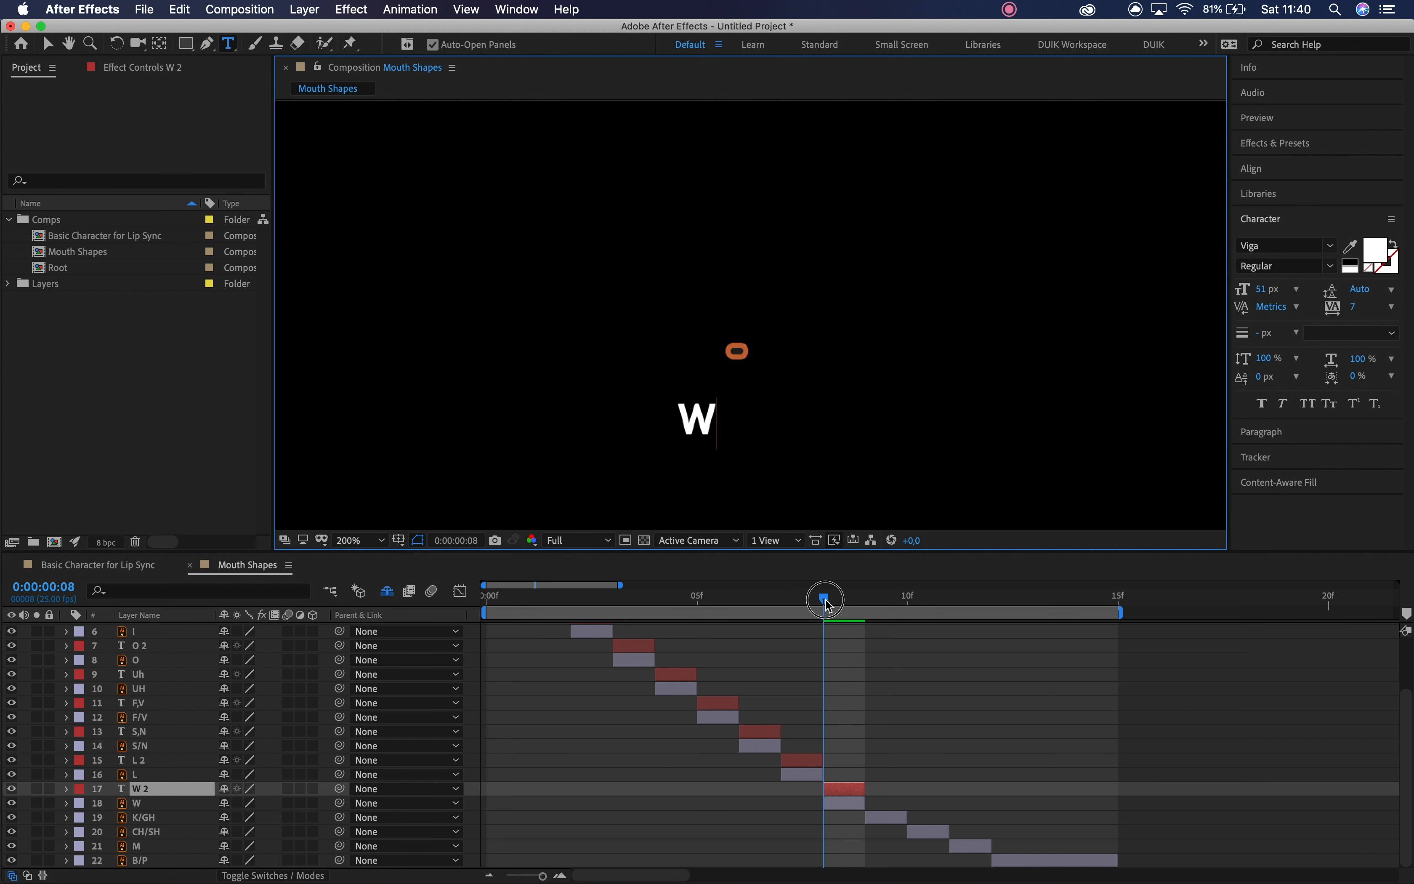
- Duplicate the W label, place the copy above the K/GH layer at frame 0:00:00:09, and change its text to "K,G,H"
{"action": "left_click_drag", "start_coordinate": [830, 605], "coordinate": [867, 605]}
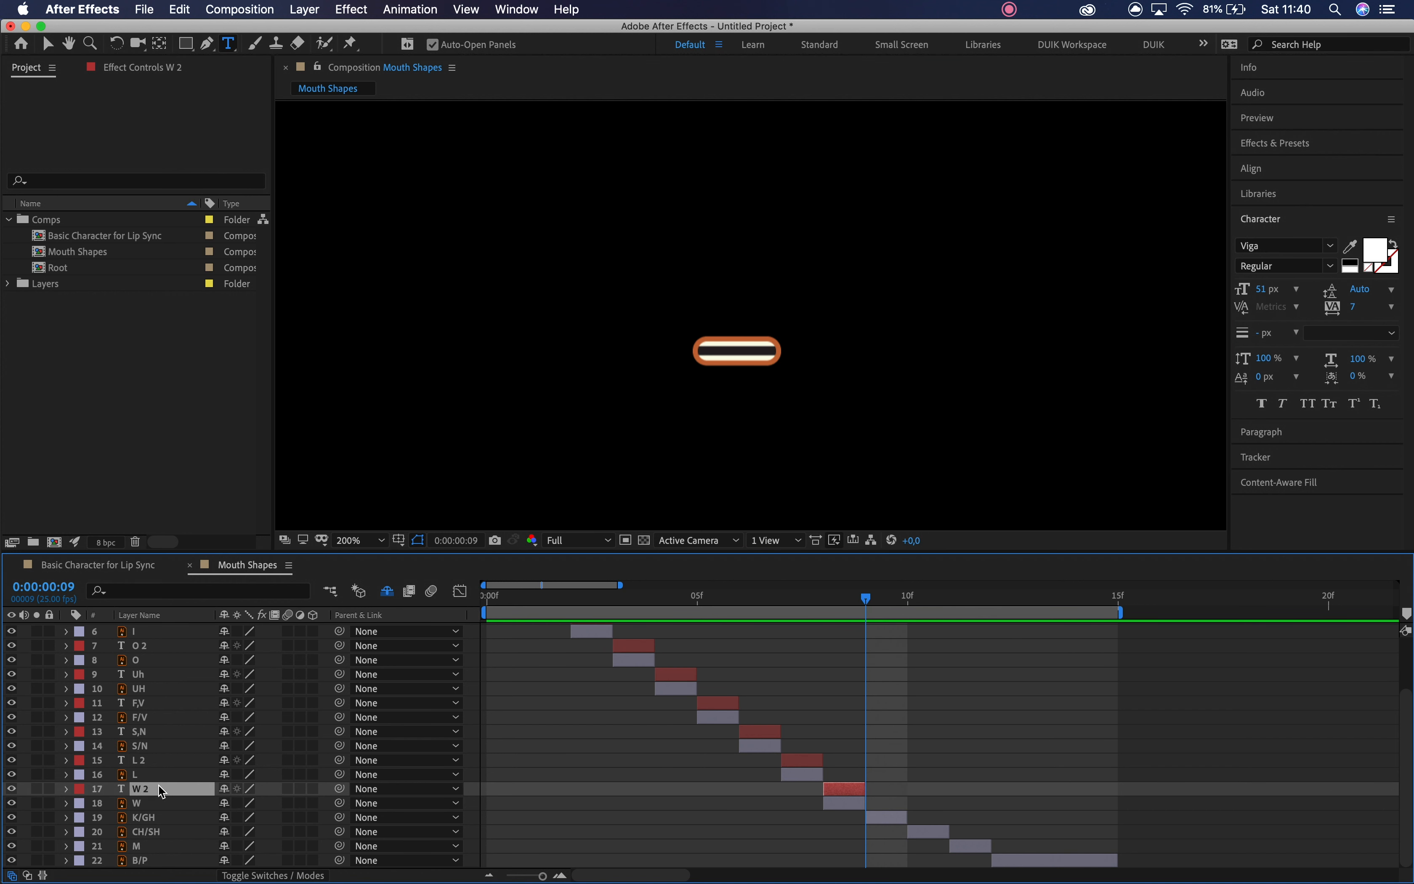
{"action": "key", "text": "super+d"}
{"action": "left_click_drag", "start_coordinate": [162, 789], "coordinate": [174, 818]}
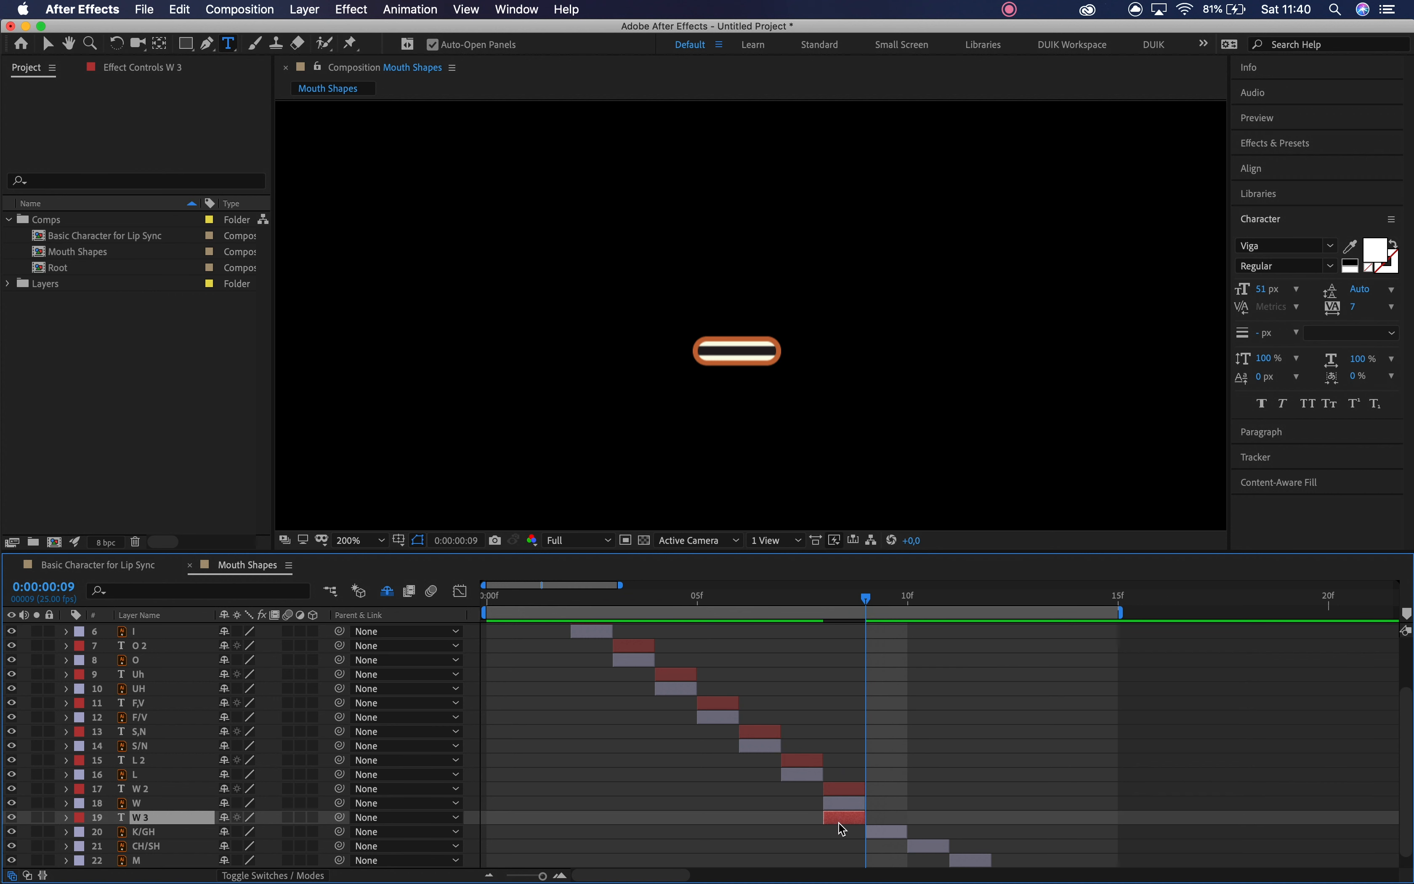
{"action": "left_click_drag", "start_coordinate": [827, 819], "coordinate": [869, 821]}
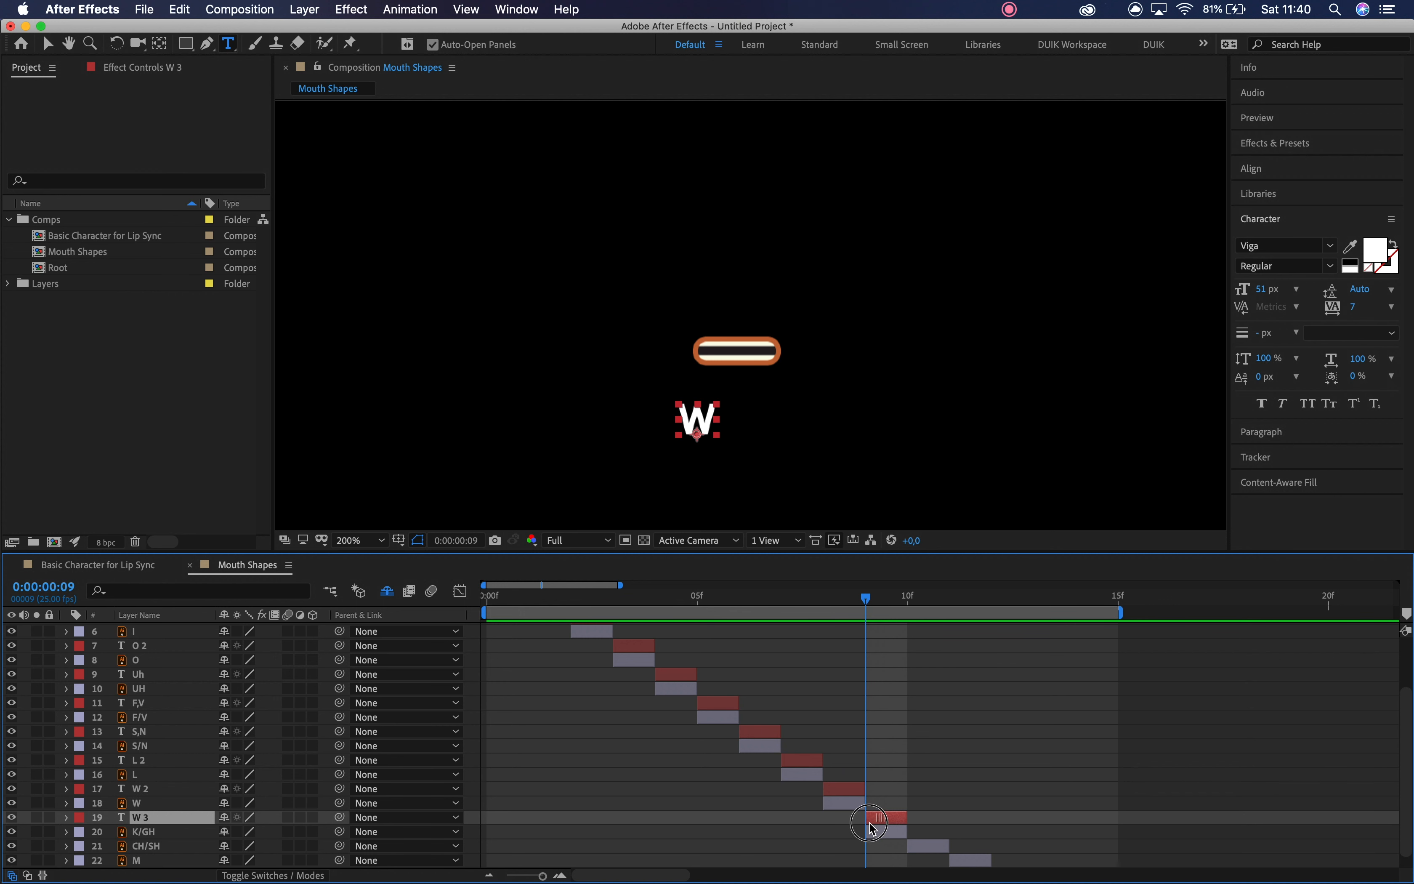
{"action": "double_click", "coordinate": [148, 820]}
{"action": "type", "text": "K,"}
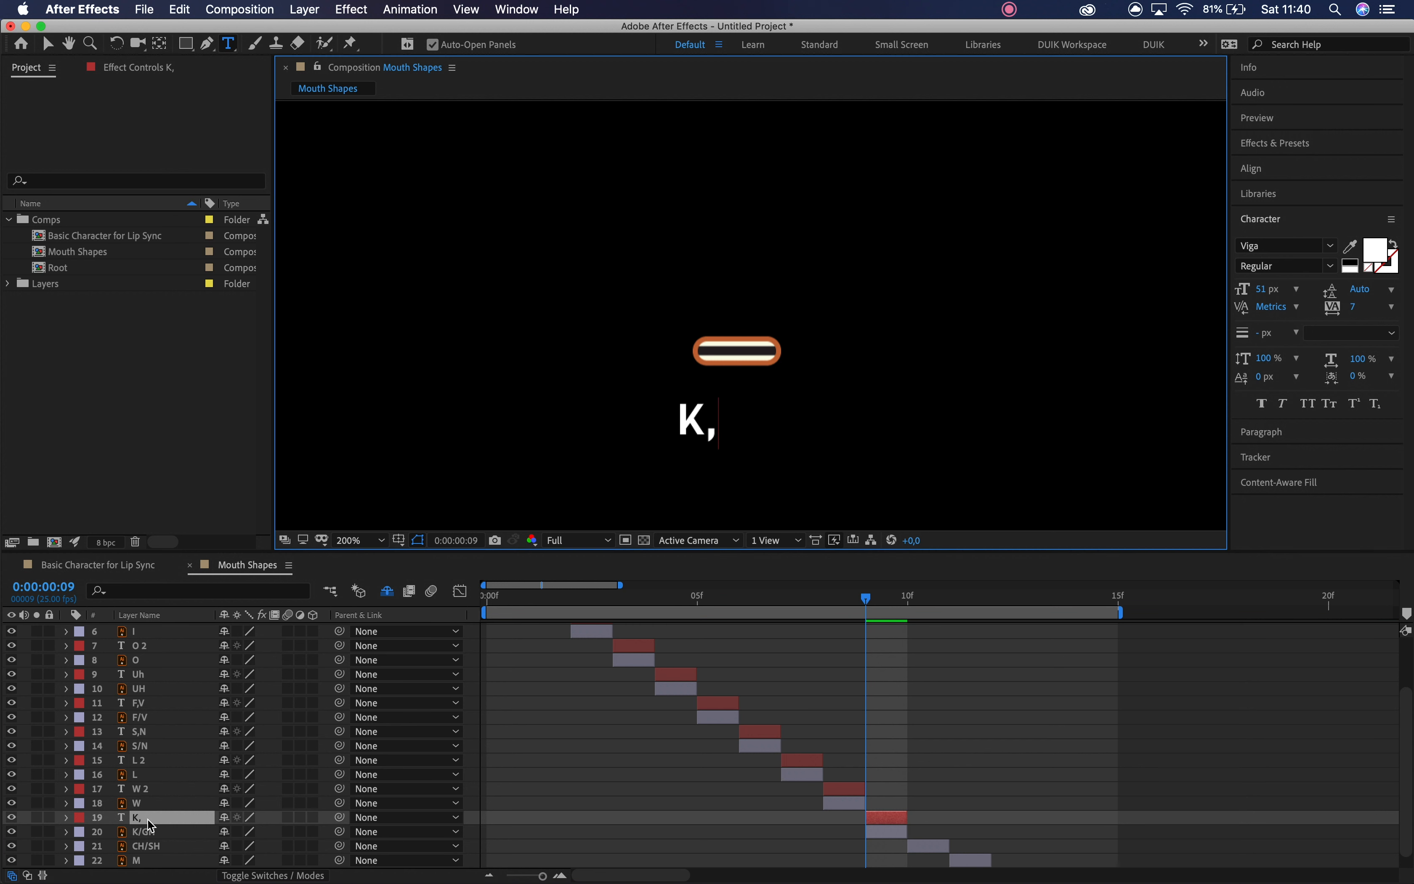
{"action": "type", "text": "G,H"}
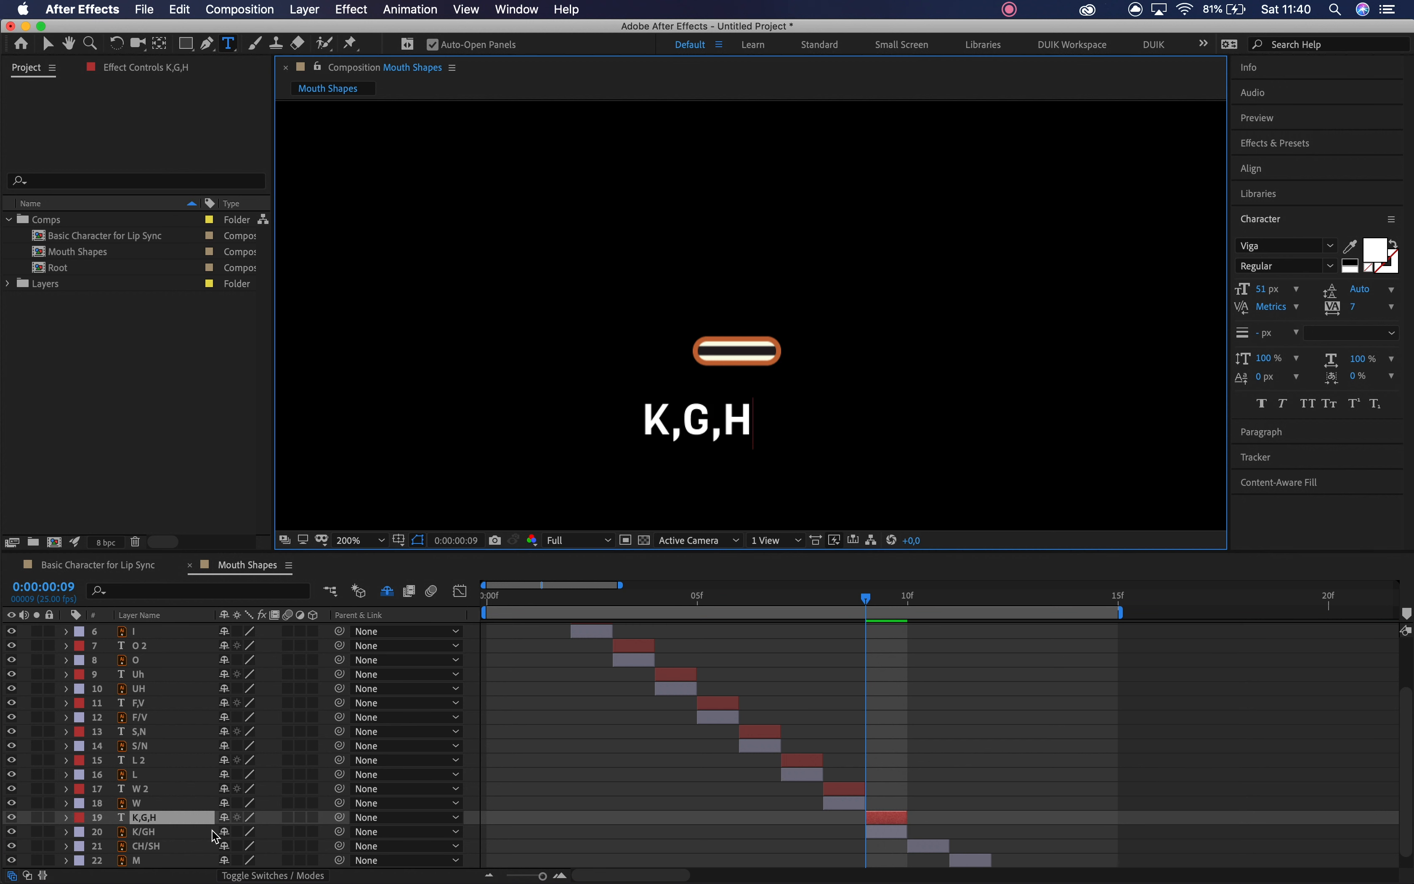
- Duplicate the K,G,H label, place the copy above the CH/SH layer at frame 0:00:00:10, and change its text to "Ch,Sh"
{"action": "left_click", "coordinate": [897, 600]}
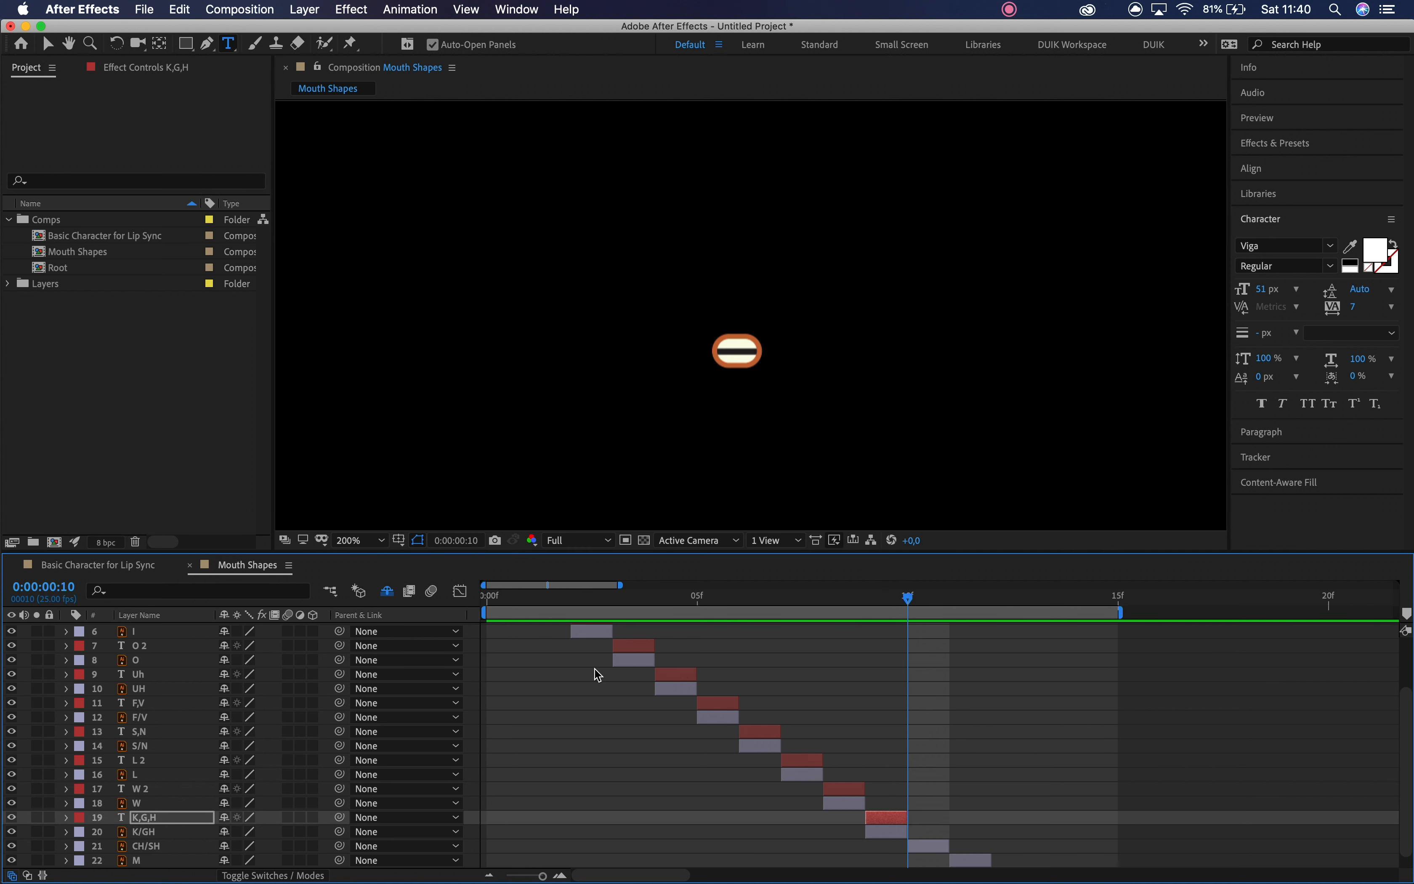
{"action": "scroll", "coordinate": [248, 808], "scroll_direction": "down", "scroll_amount": 1}
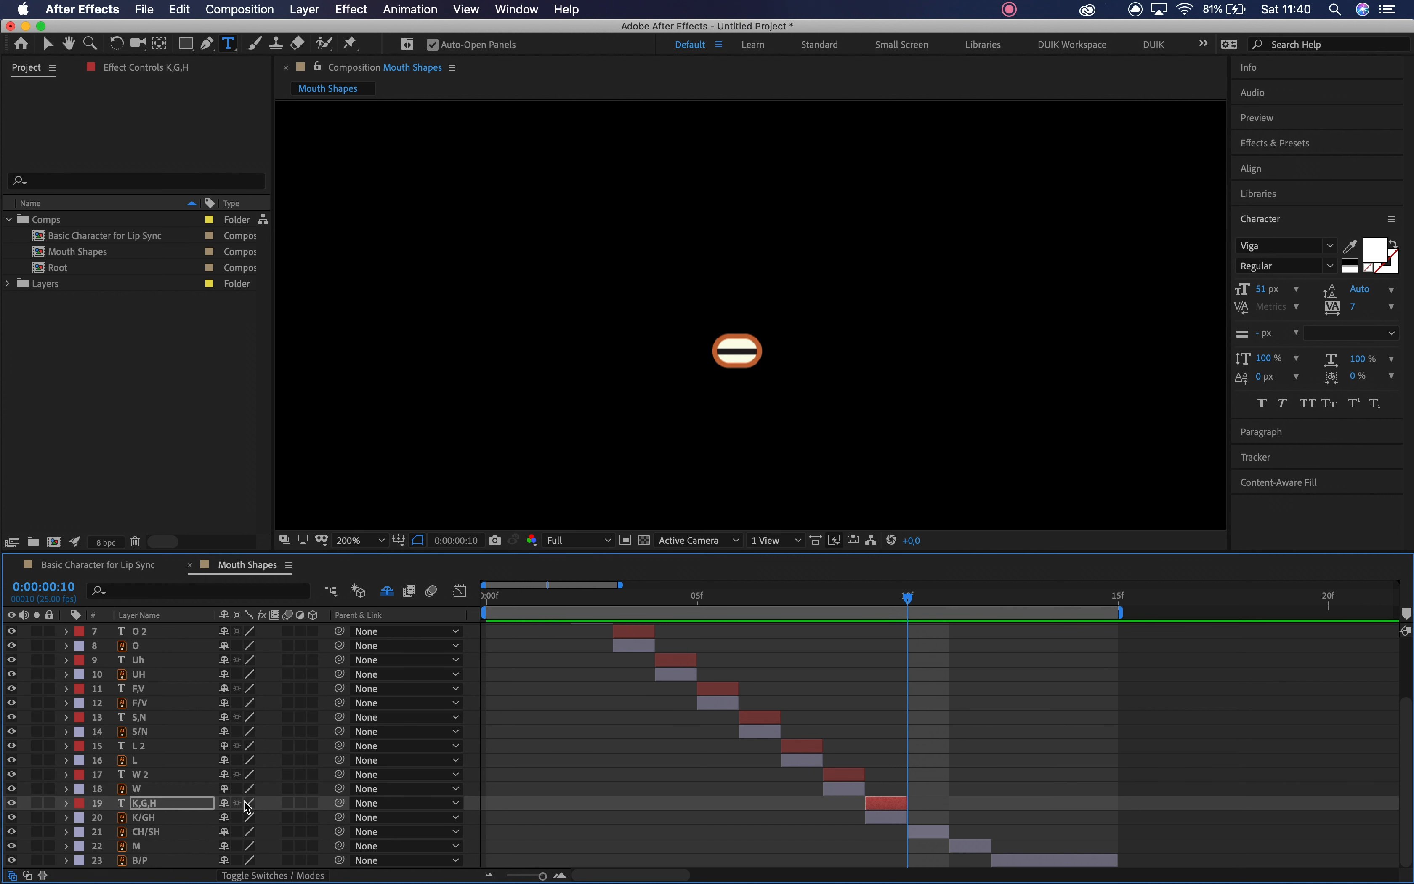
{"action": "key", "text": "super+d"}
{"action": "left_click_drag", "start_coordinate": [163, 806], "coordinate": [169, 840]}
{"action": "left_click_drag", "start_coordinate": [890, 840], "coordinate": [928, 839]}
{"action": "double_click", "coordinate": [156, 836]}
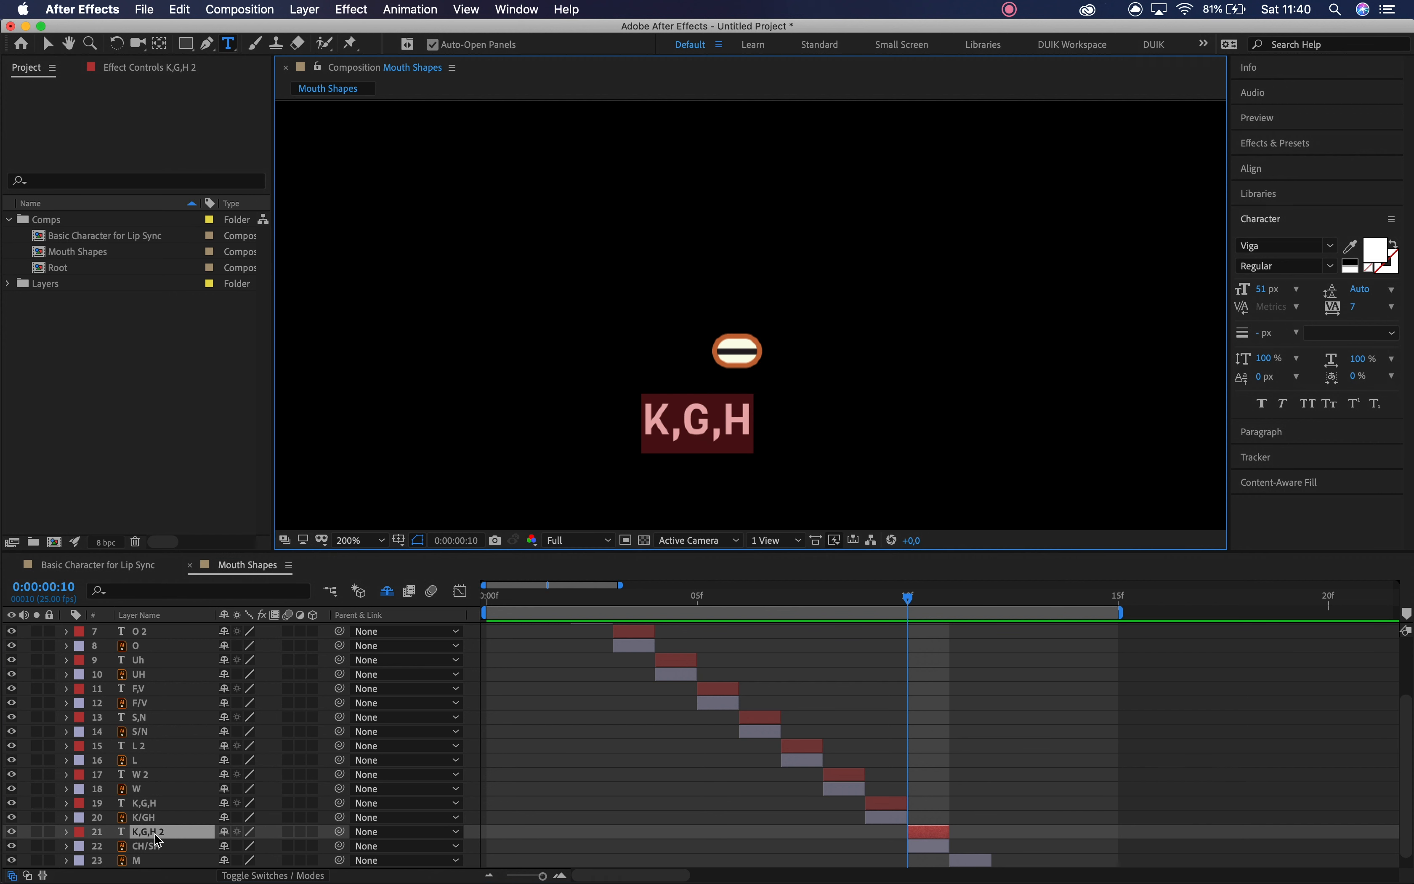
{"action": "type", "text": "Ch"}
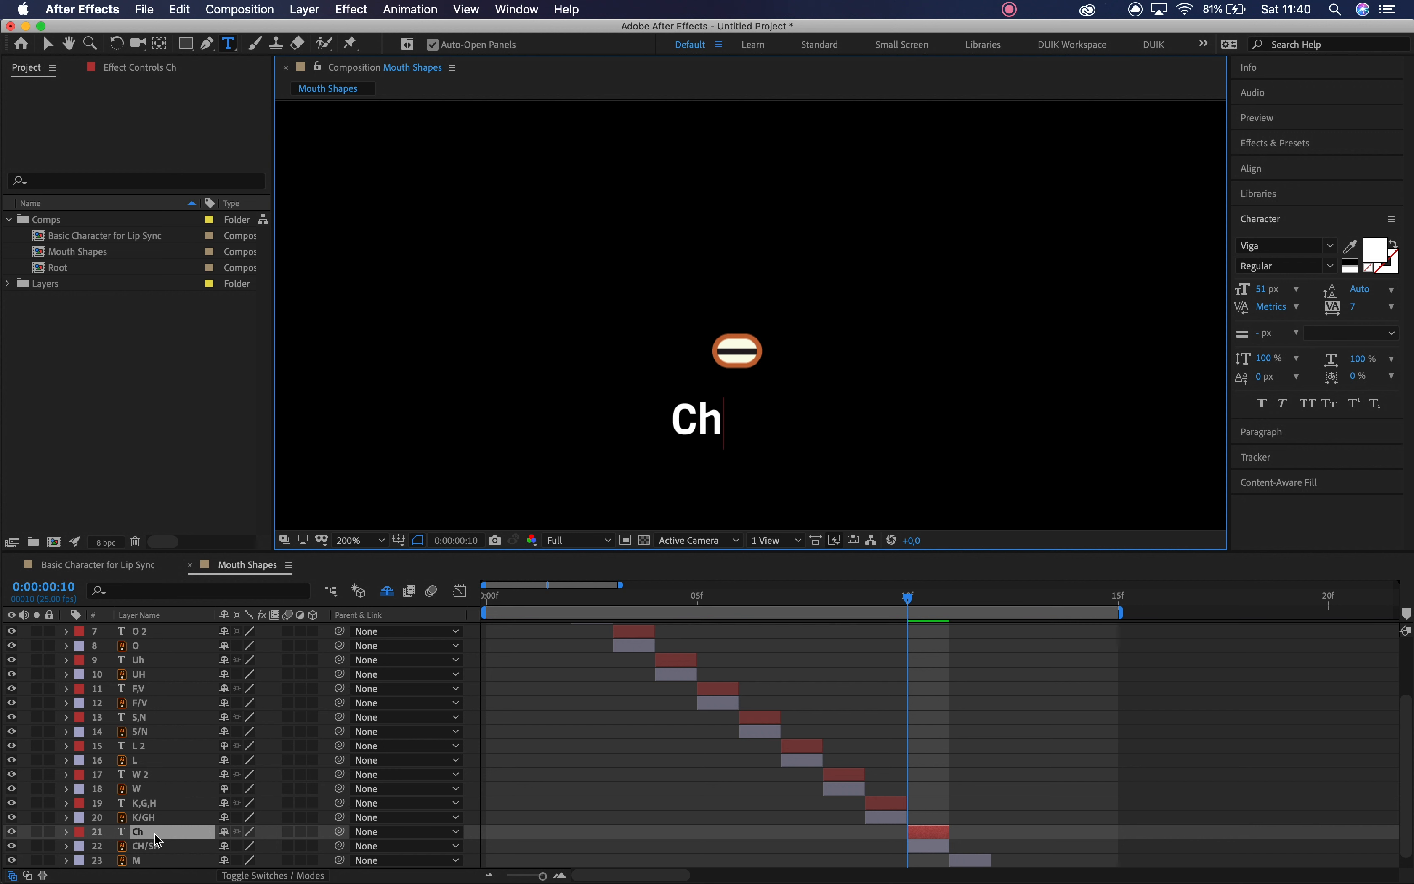
{"action": "type", "text": ",Sh"}
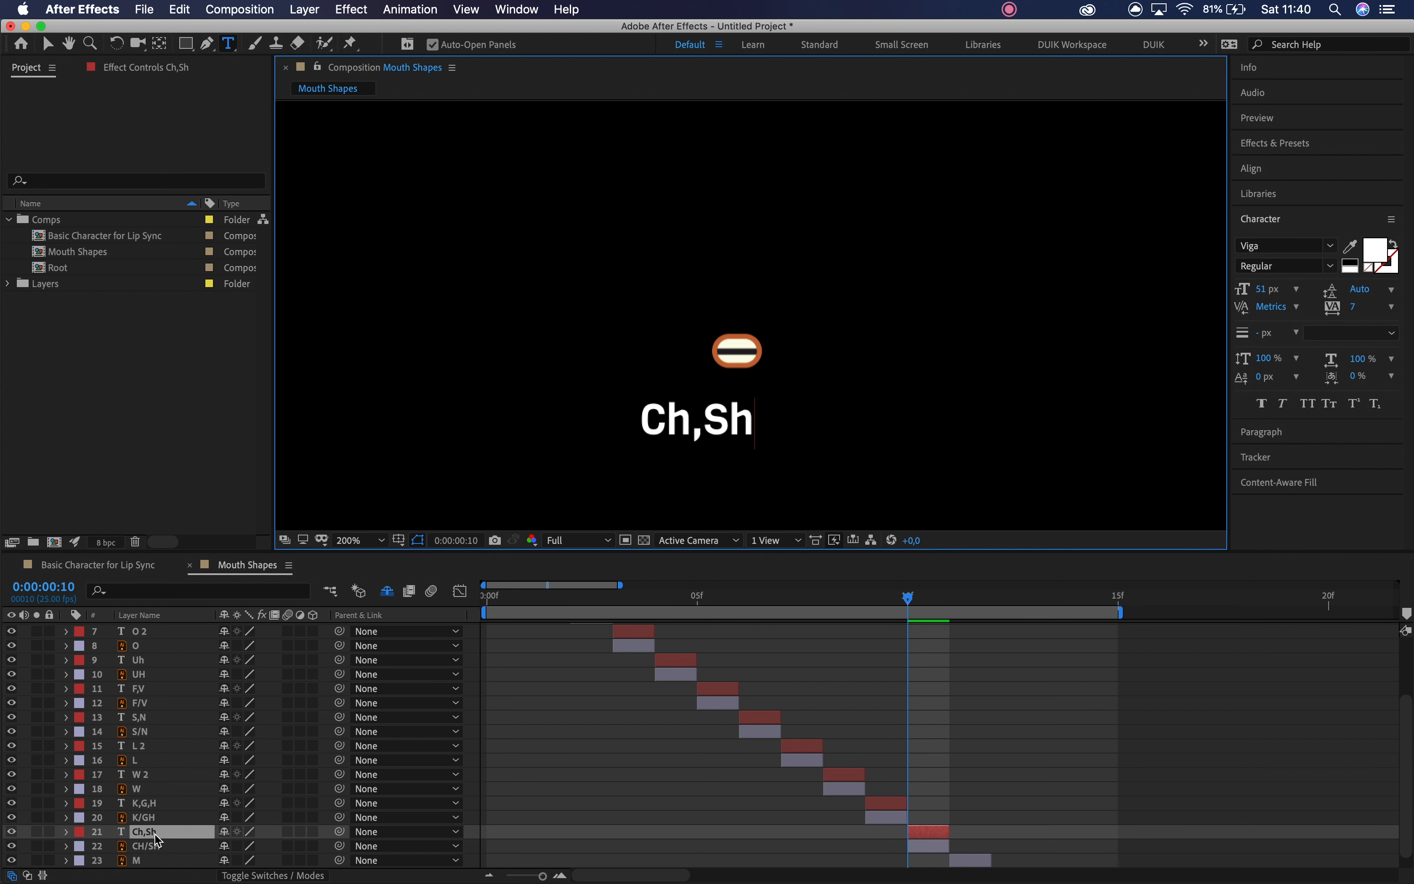
- Duplicate the Ch,Sh label, place the copy above the M layer at frame 0:00:00:11, and change its text to "M, Rest"
{"action": "left_click_drag", "start_coordinate": [911, 603], "coordinate": [953, 605]}
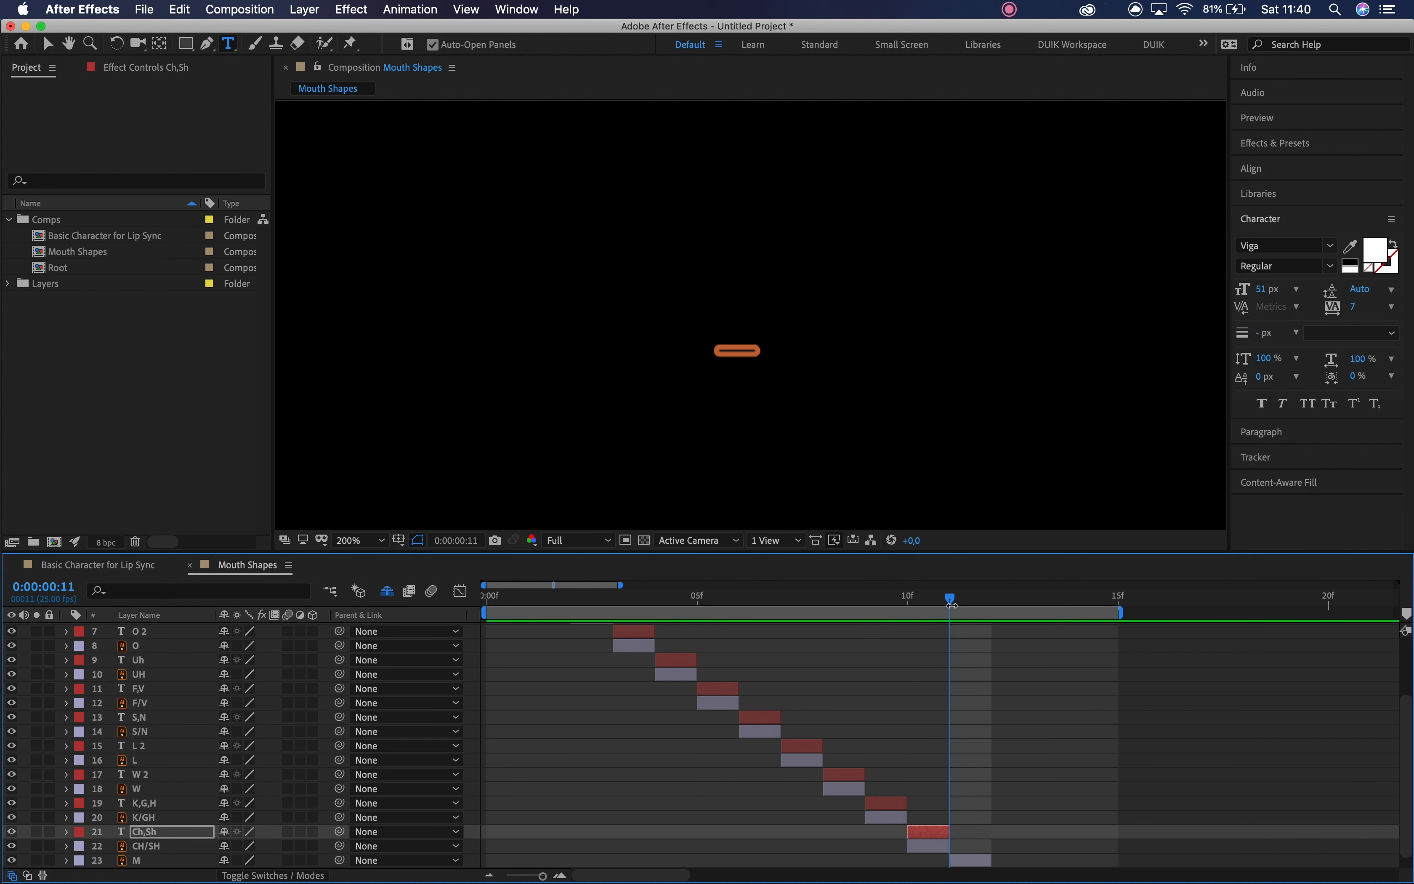
{"action": "scroll", "coordinate": [959, 799], "scroll_direction": "down", "scroll_amount": 1}
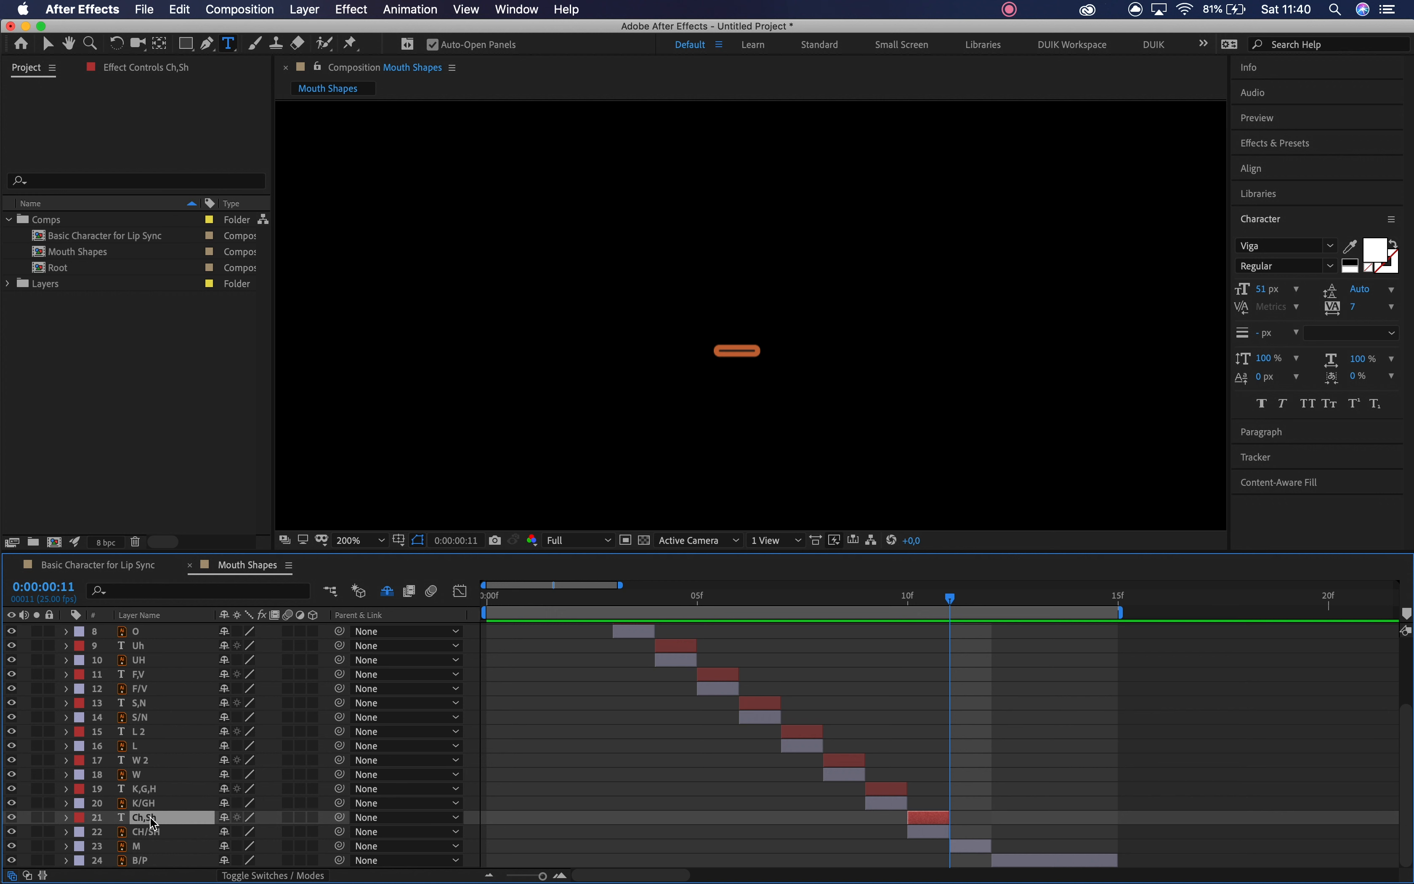
{"action": "key", "text": "super+d"}
{"action": "left_click_drag", "start_coordinate": [154, 824], "coordinate": [156, 834]}
{"action": "left_click_drag", "start_coordinate": [912, 825], "coordinate": [955, 829]}
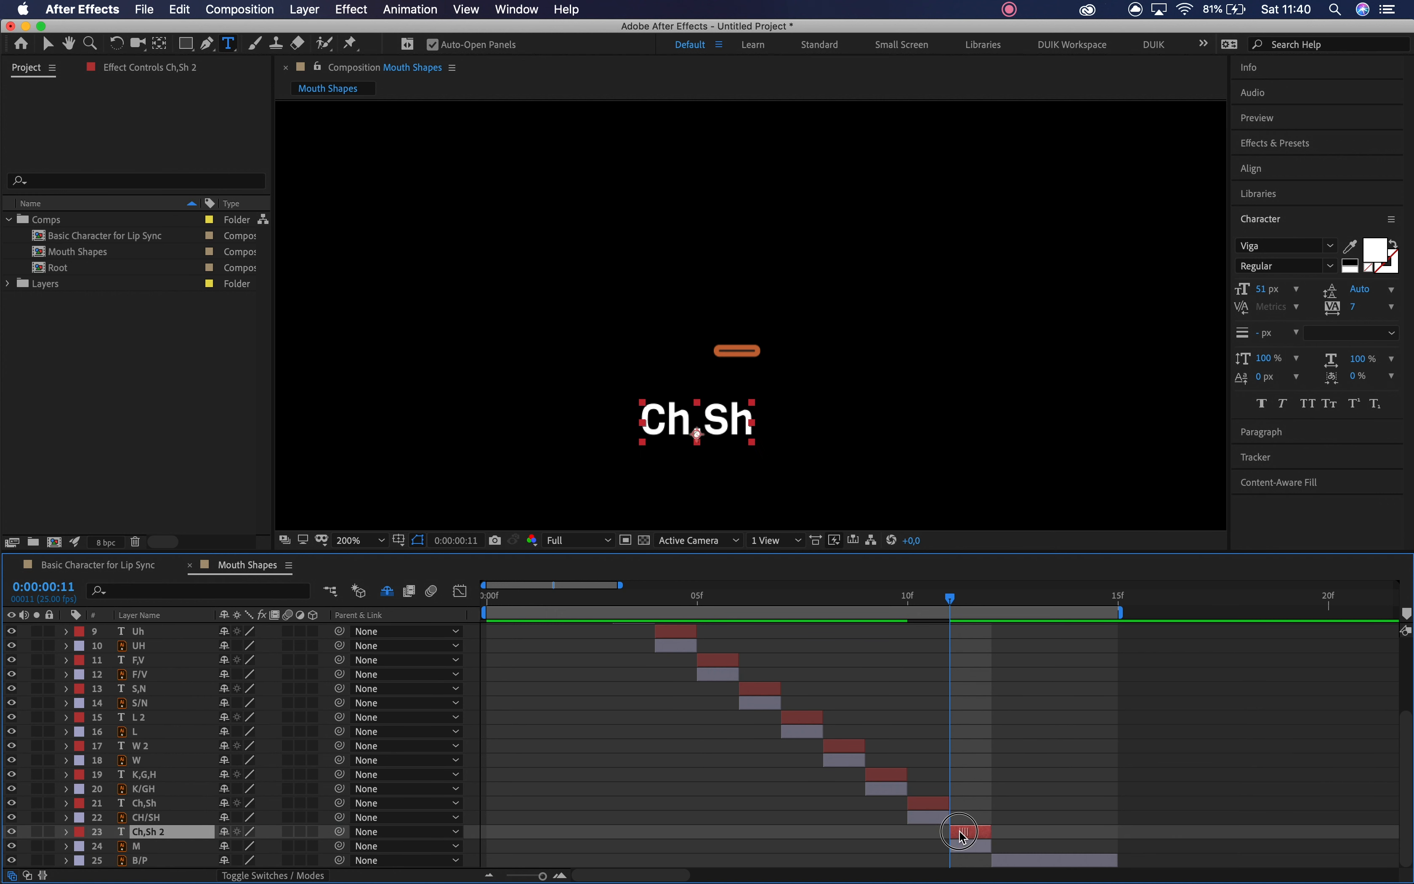
{"action": "double_click", "coordinate": [157, 829]}
{"action": "type", "text": "M, Red"}
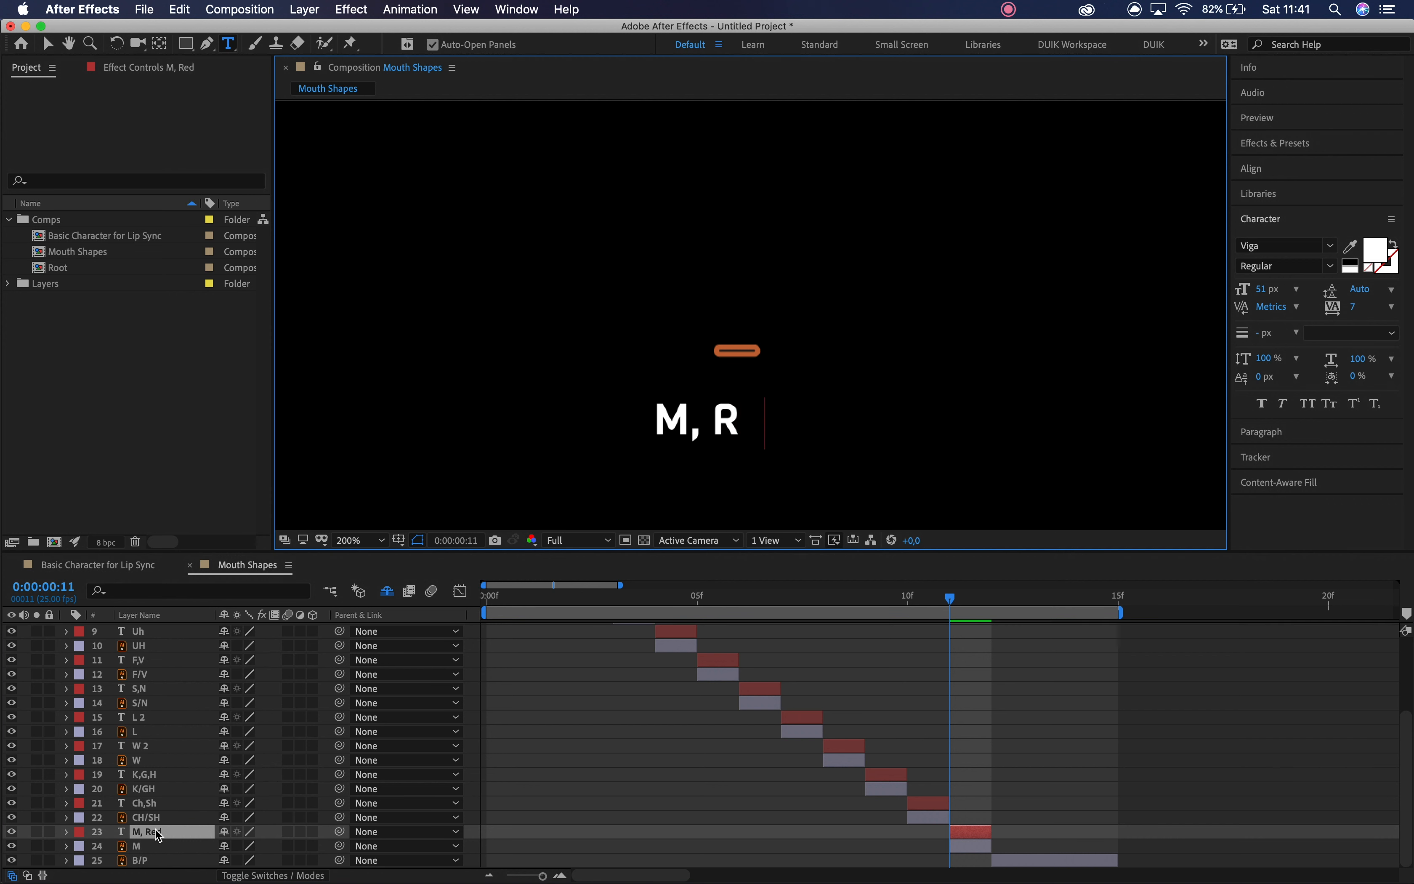
{"action": "key", "text": "BackSpace"}
{"action": "type", "text": "st"}
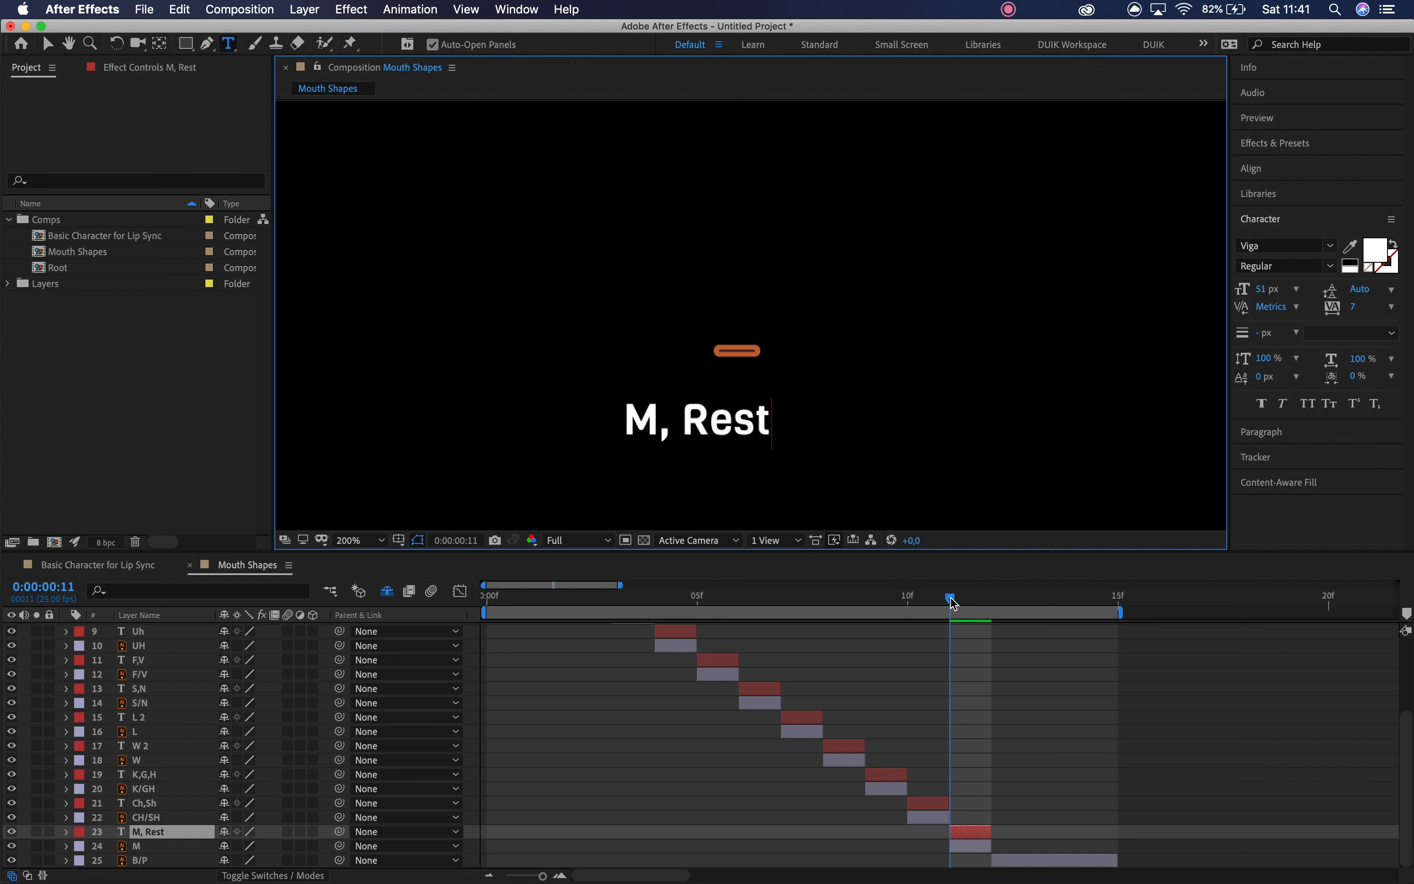
- Duplicate the M, Rest label, stretch the copy above the B/P layer from frame 0:00:00:12 to that layer's end, and change its text to "B,P"
{"action": "left_click_drag", "start_coordinate": [954, 604], "coordinate": [994, 600]}
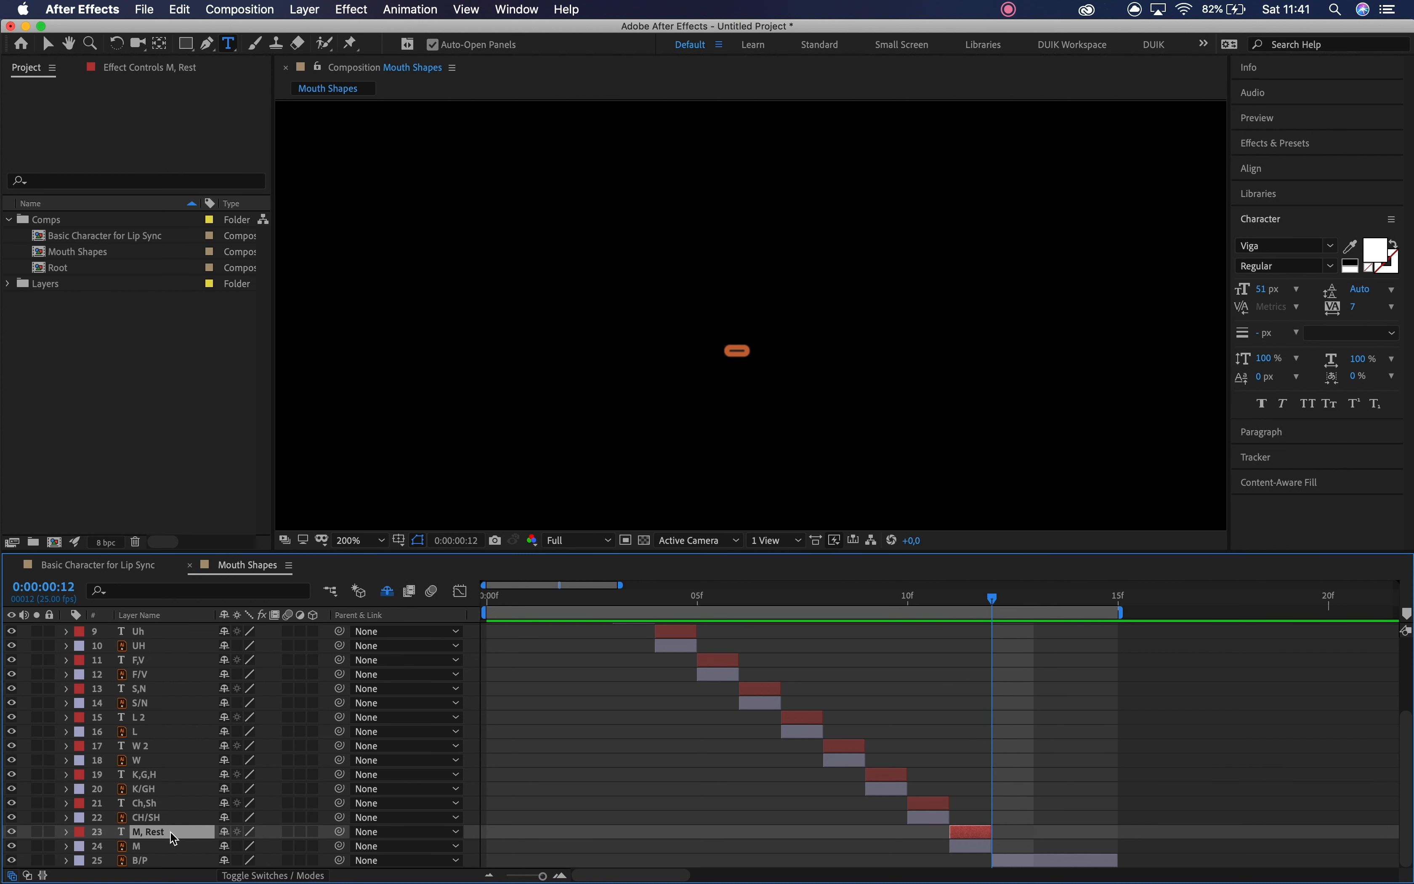
{"action": "key", "text": "super+d"}
{"action": "left_click_drag", "start_coordinate": [175, 873], "coordinate": [189, 844]}
{"action": "left_click_drag", "start_coordinate": [974, 848], "coordinate": [1113, 855]}
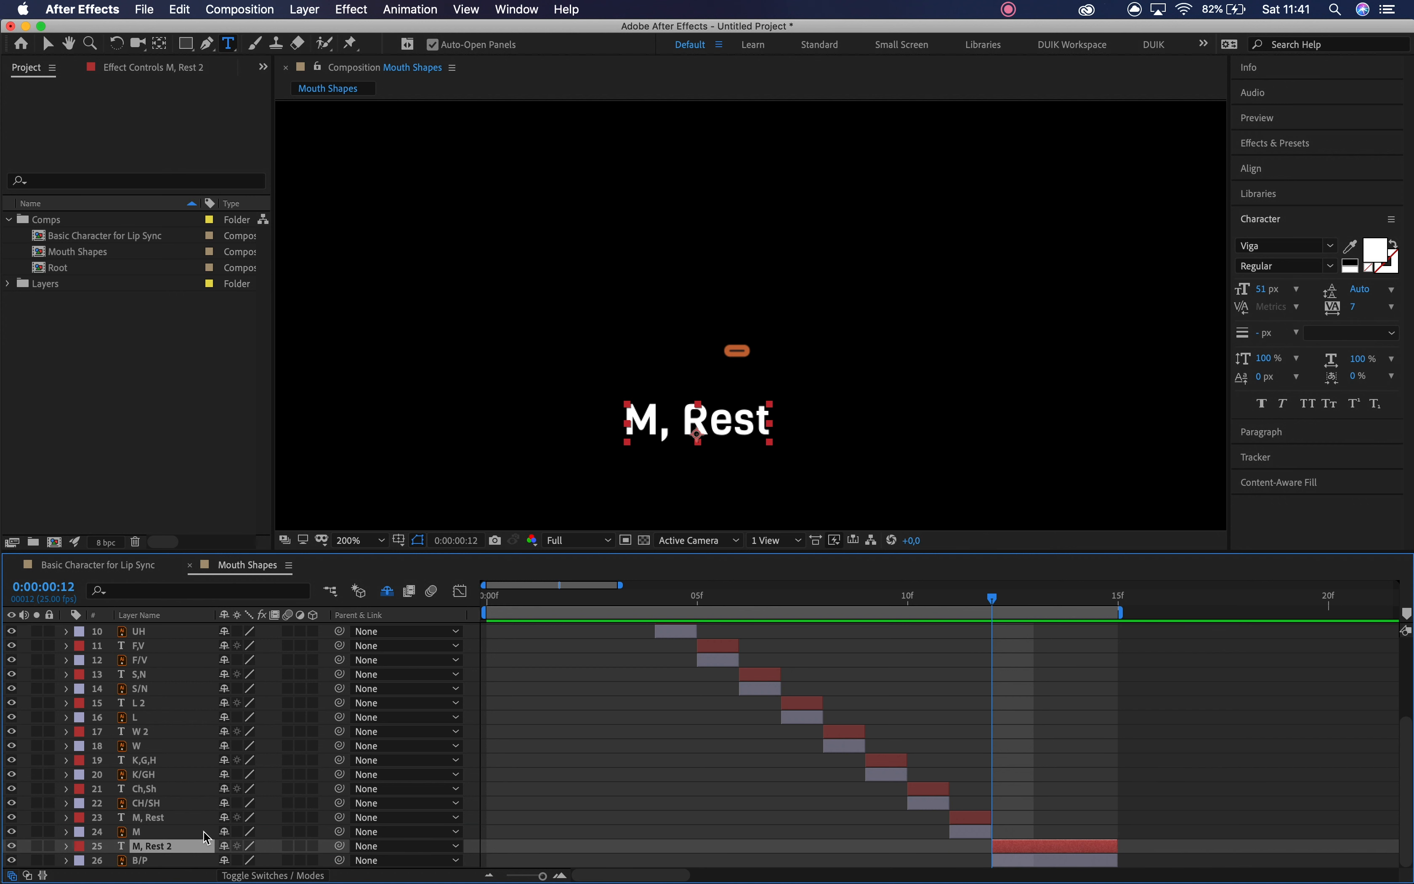
{"action": "double_click", "coordinate": [179, 852]}
{"action": "type", "text": "B"}
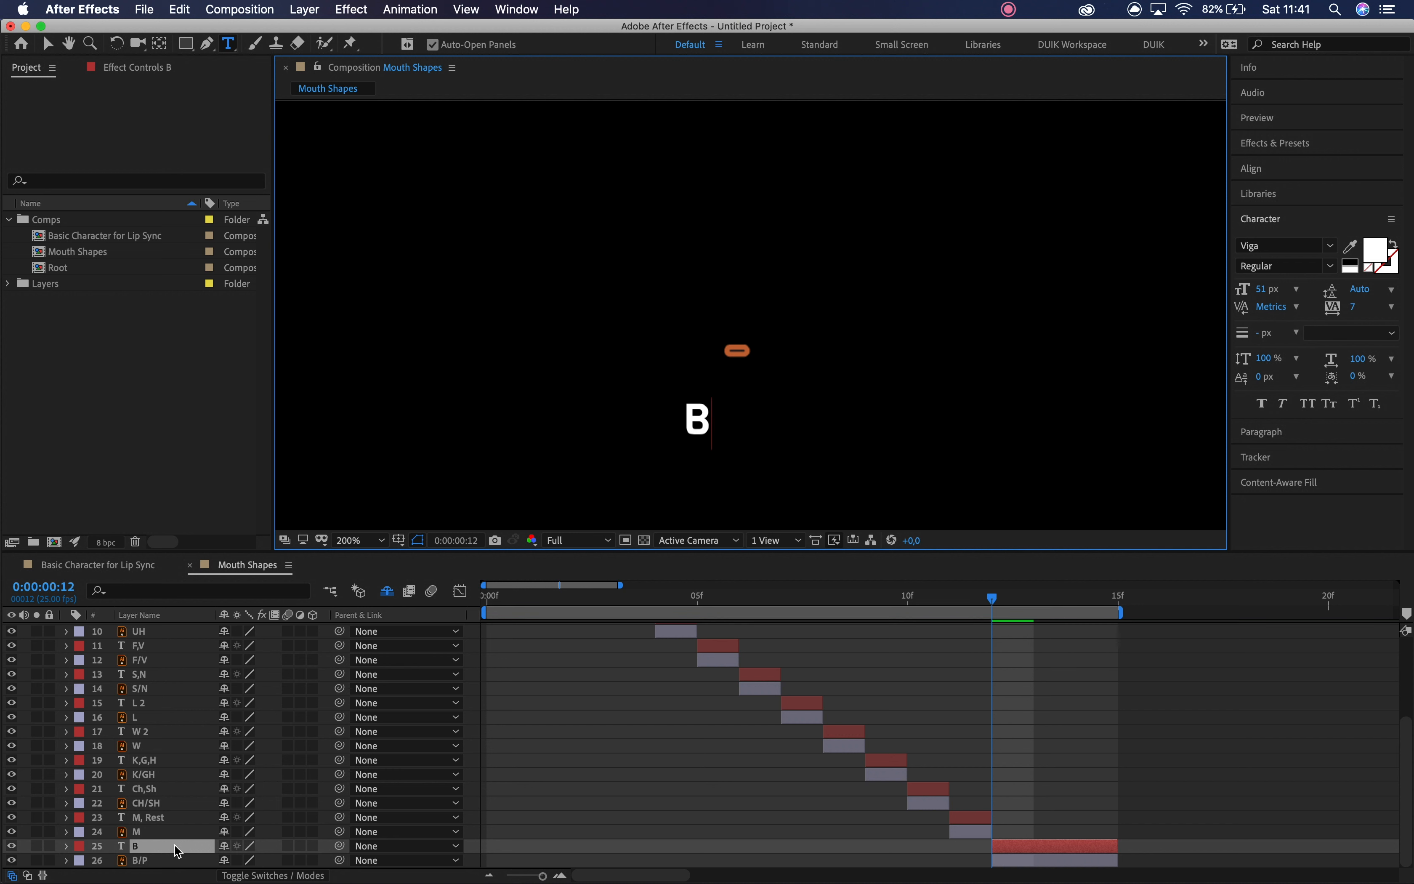
{"action": "type", "text": ",P"}
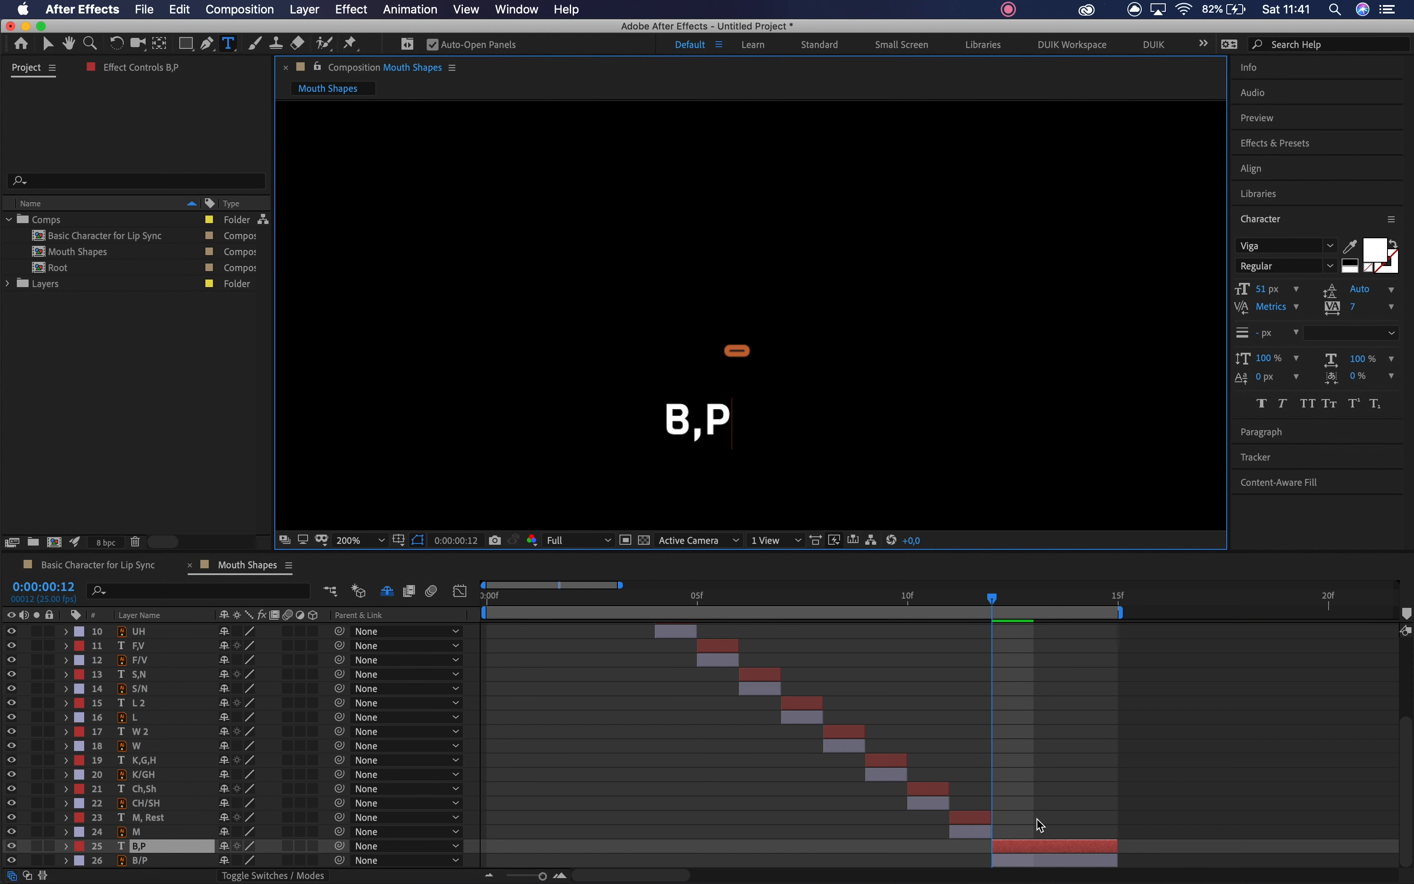
{"action": "left_click", "coordinate": [1020, 848]}
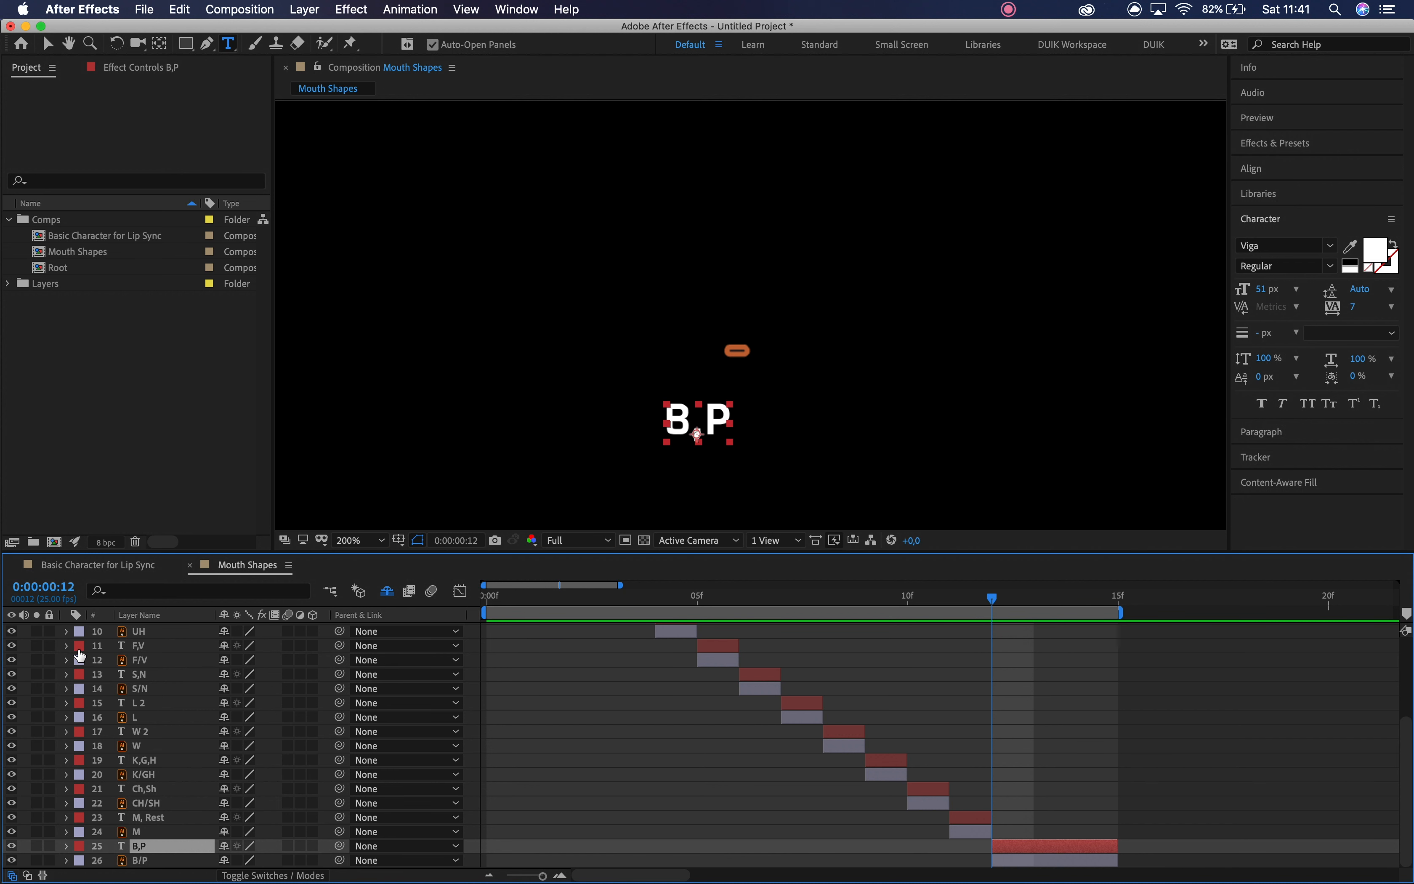
- Select the whole red label group of text layers and centre it horizontally and vertically in the composition
{"action": "left_click", "coordinate": [80, 648]}
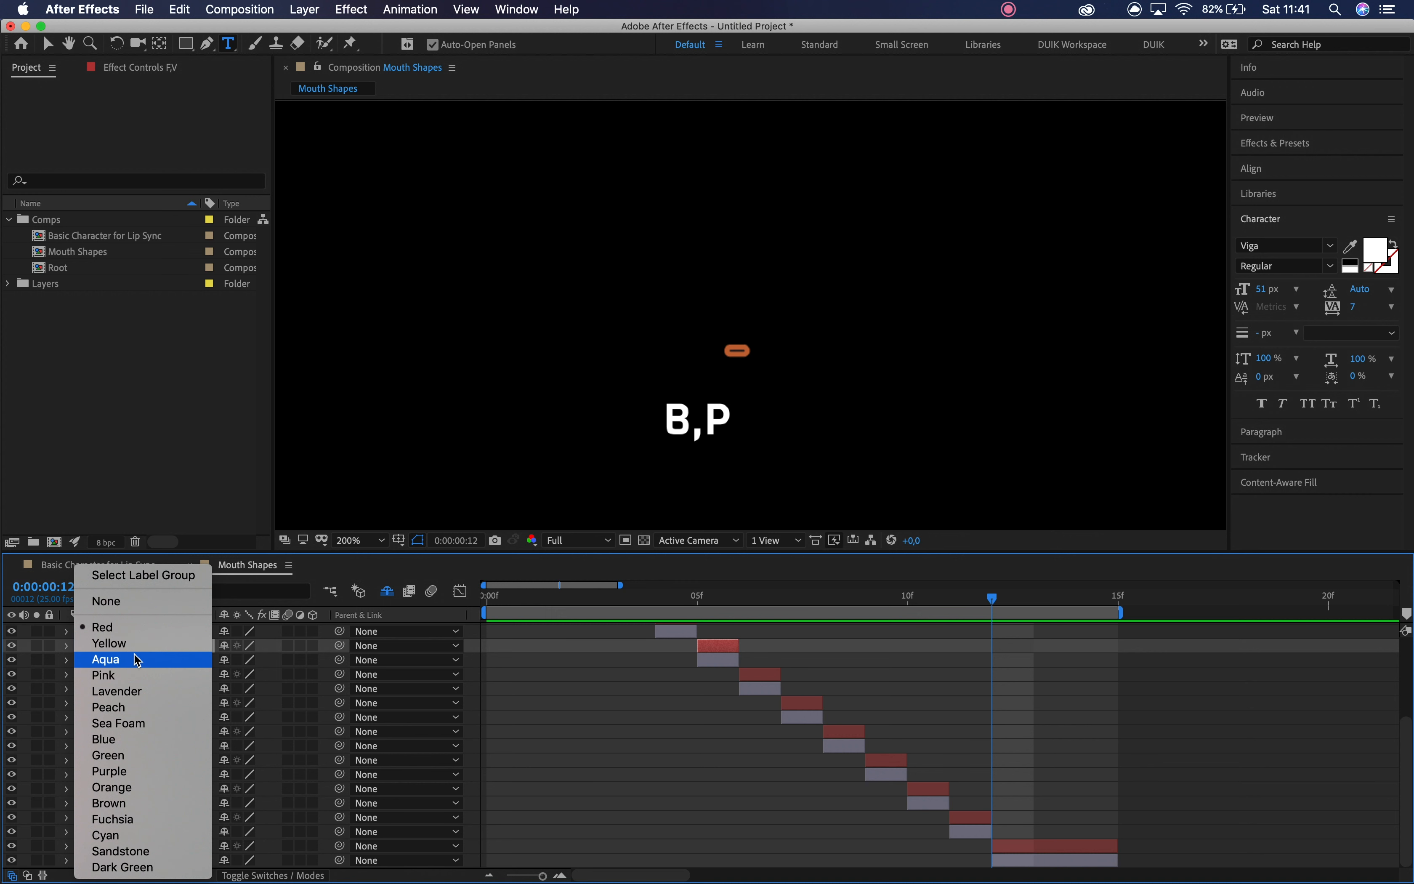
{"action": "left_click", "coordinate": [140, 576]}
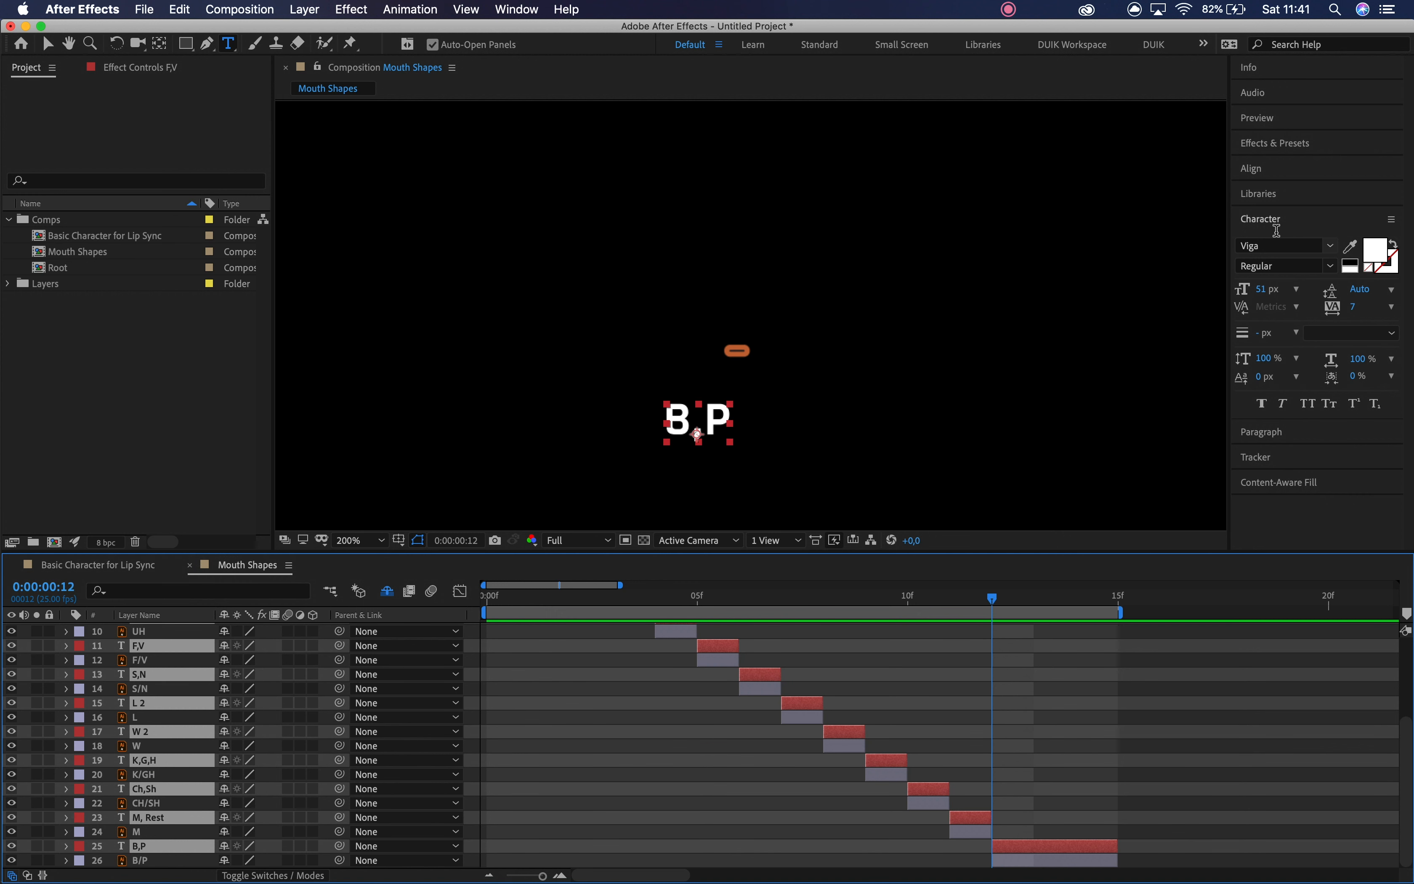
{"action": "left_click", "coordinate": [1254, 171]}
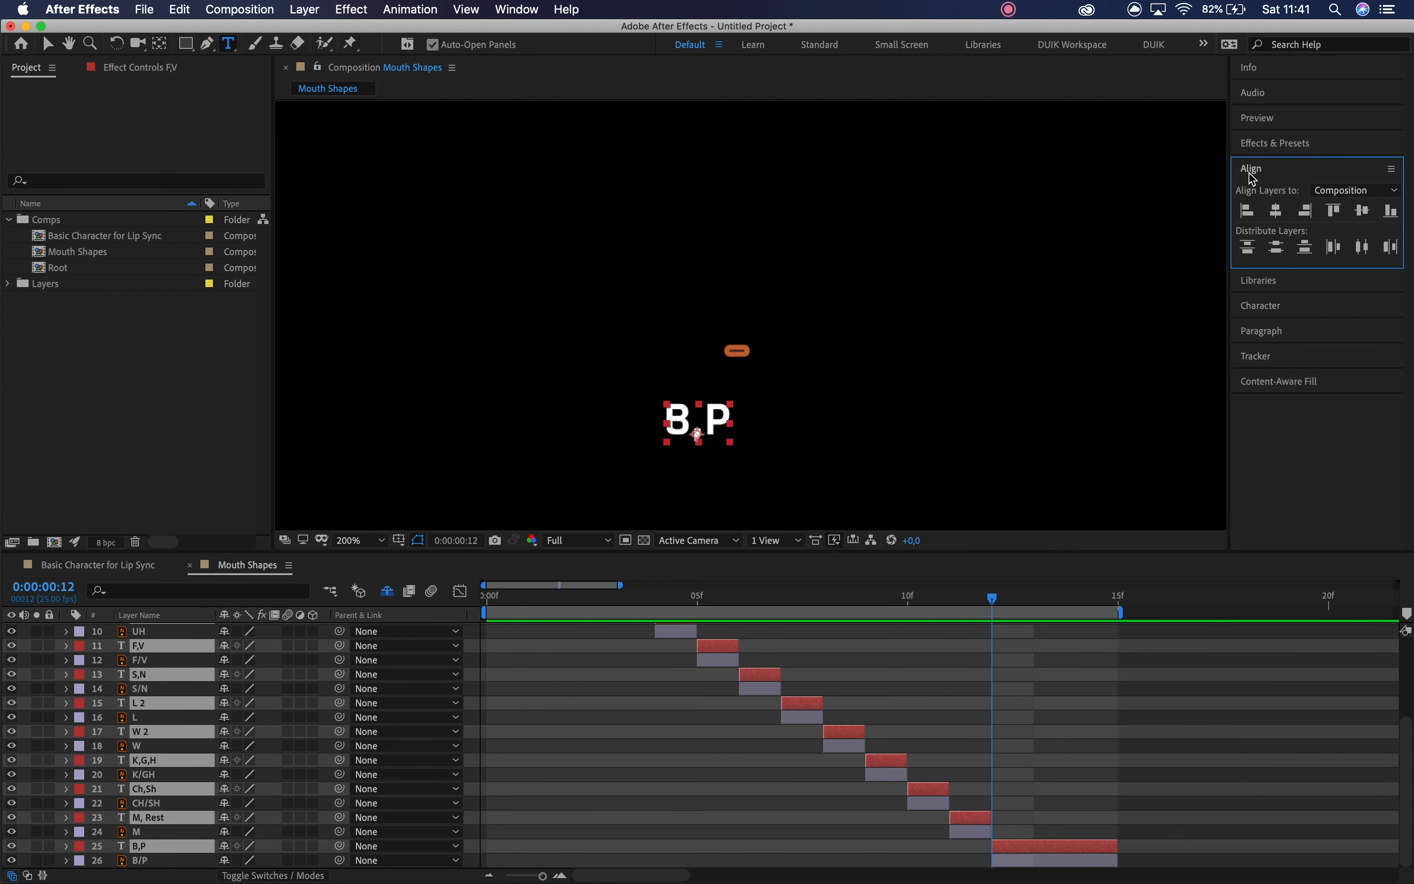
{"action": "left_click", "coordinate": [1277, 211]}
{"action": "left_click", "coordinate": [1359, 214]}
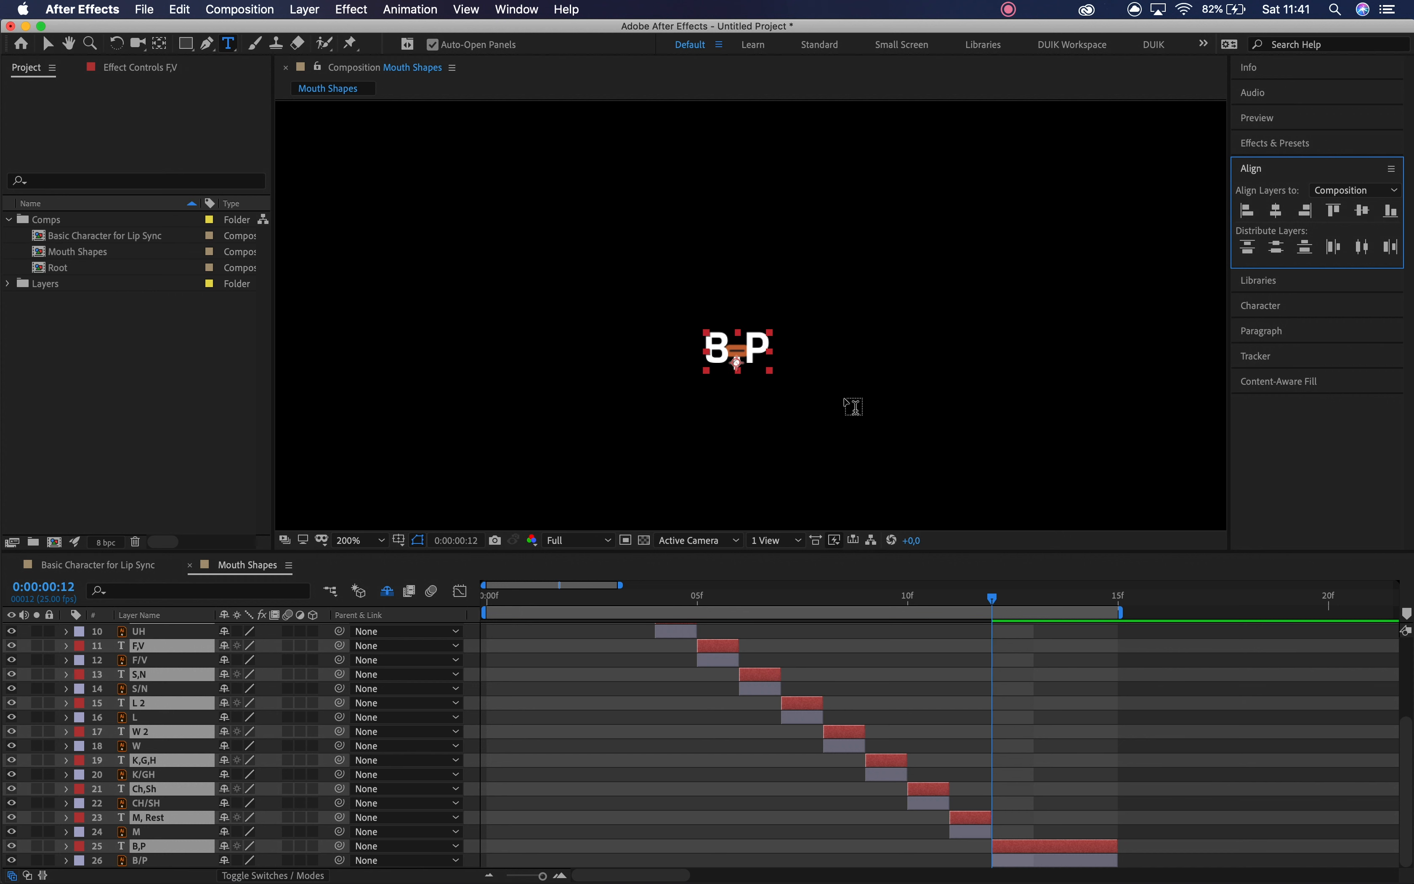
- Nudge the selected text labels straight down in large increments so they sit just below the mouth shapes
{"action": "key", "text": "shift+Down"}
{"action": "key", "text": "shift+Down"}
{"action": "key", "text": "shift+Down"}
{"action": "key", "text": "shift+Down"}
{"action": "key", "text": "shift+Down"}
{"action": "key", "text": "shift+Down"}
{"action": "key", "text": "shift+Down"}
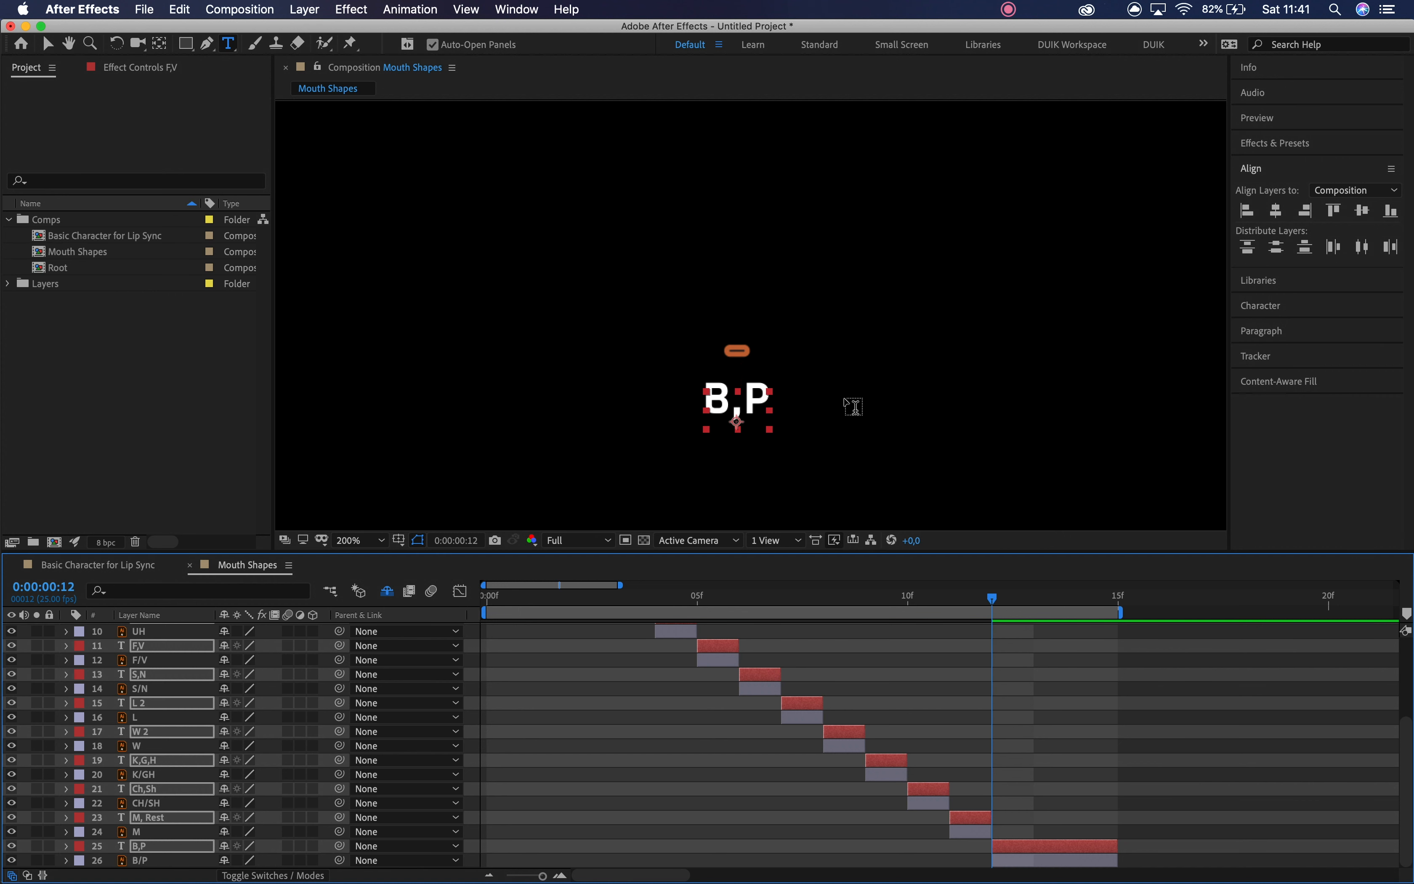
- Play back the labelled mouth shapes, check the label at frame 0:00:00:11, and deselect the text layers with the Selection tool active
{"action": "key", "text": "space"}
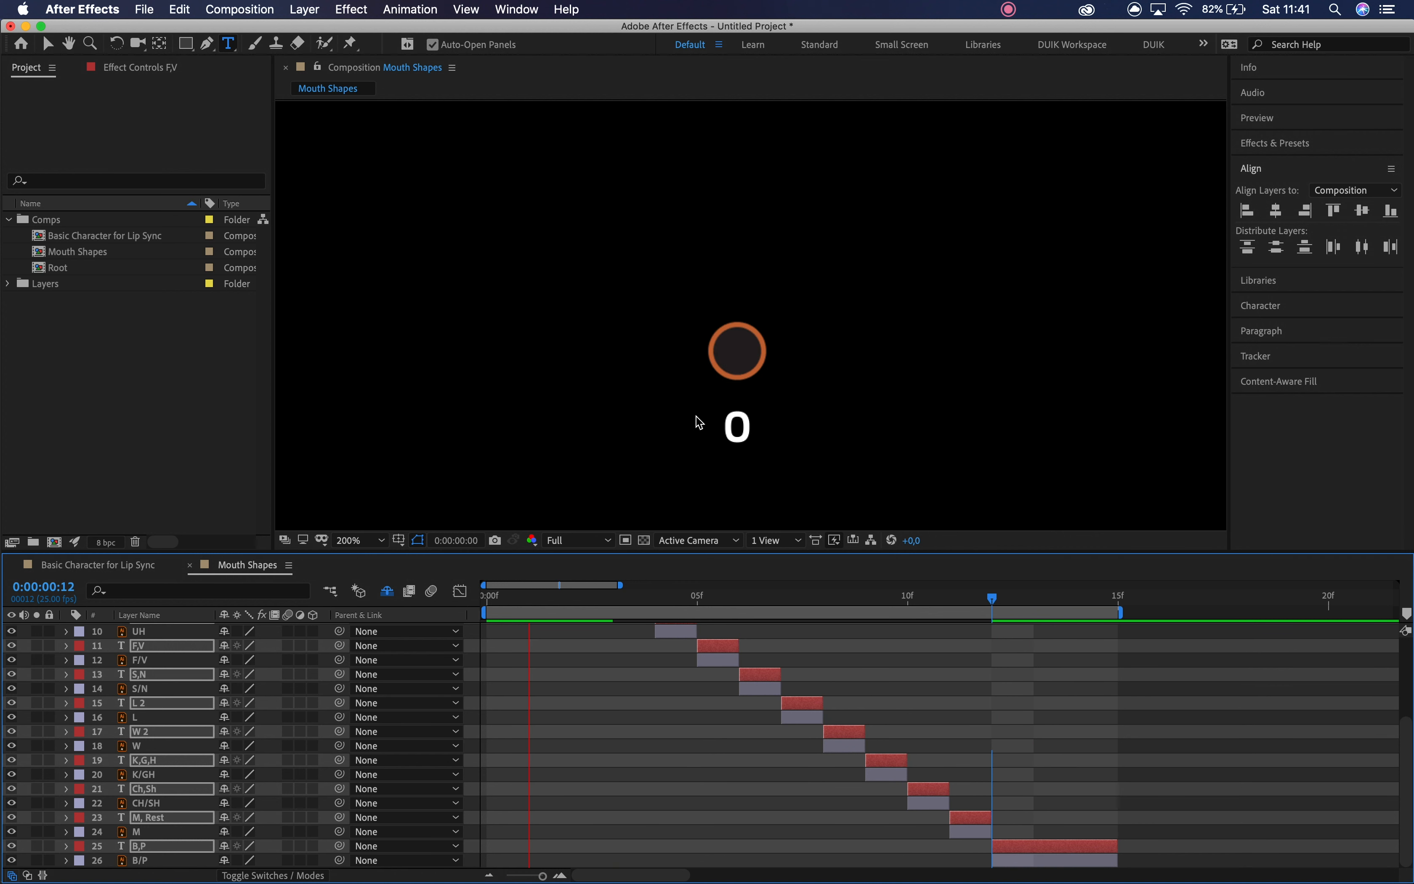
{"action": "left_click_drag", "start_coordinate": [909, 597], "coordinate": [956, 613]}
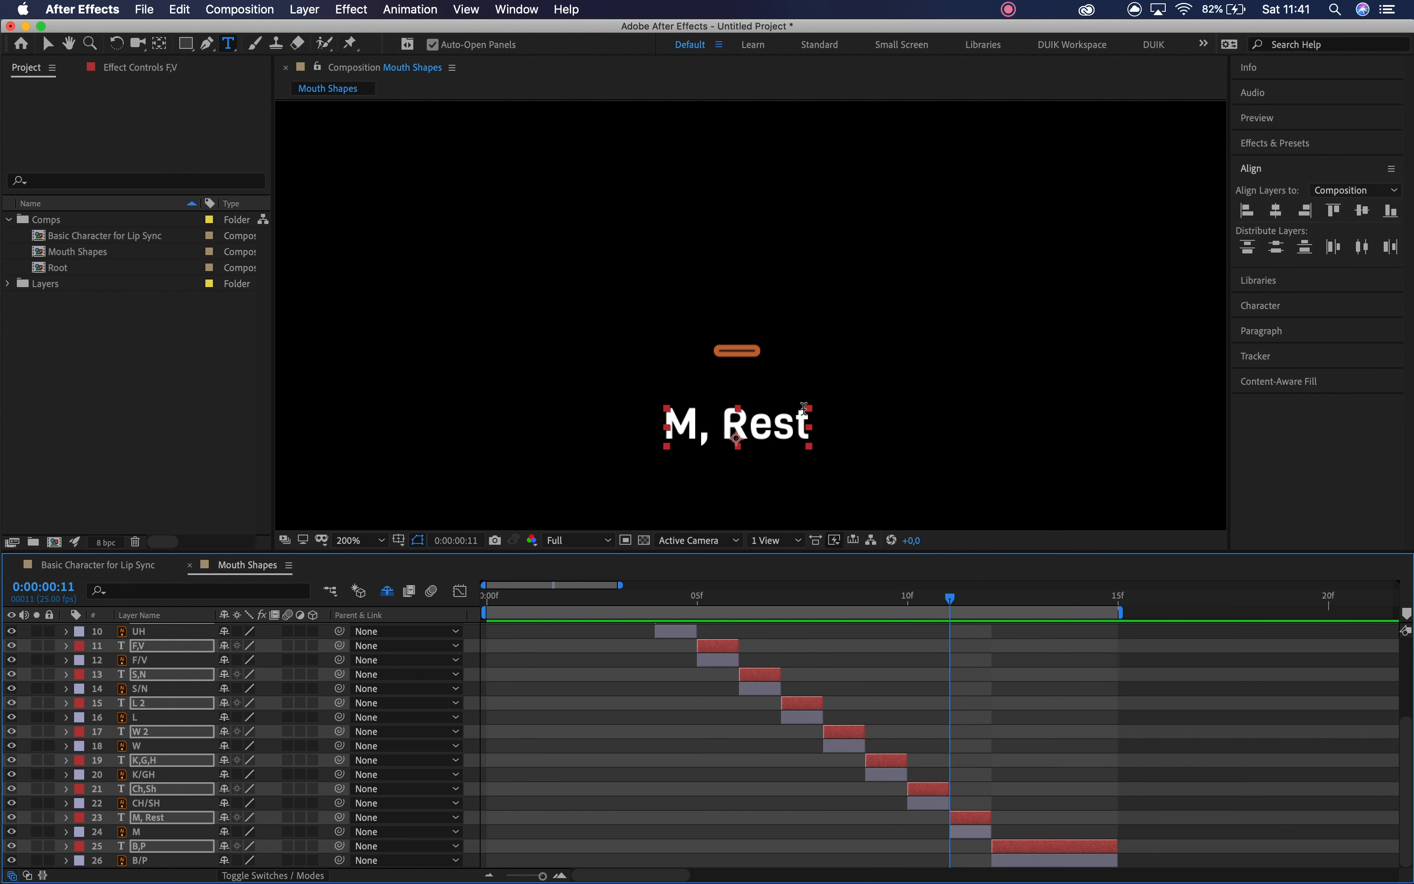
{"action": "key", "text": "v"}
{"action": "left_click", "coordinate": [997, 738]}
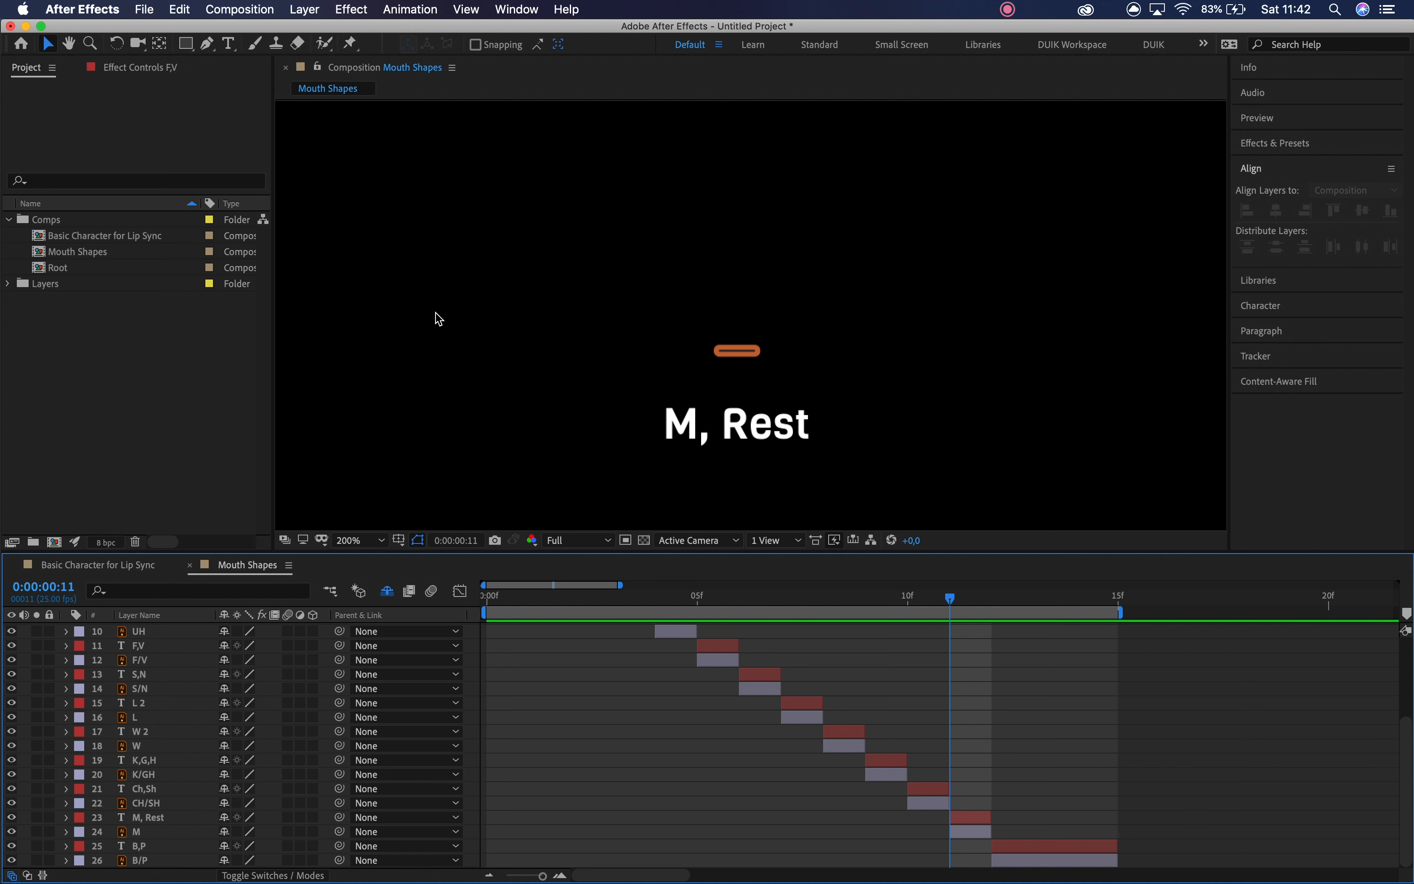
- Add the Mouth Shapes composition as the top layer of Basic Character for Lip Sync and position the mouth centrally on the blue body
{"action": "left_click", "coordinate": [87, 565]}
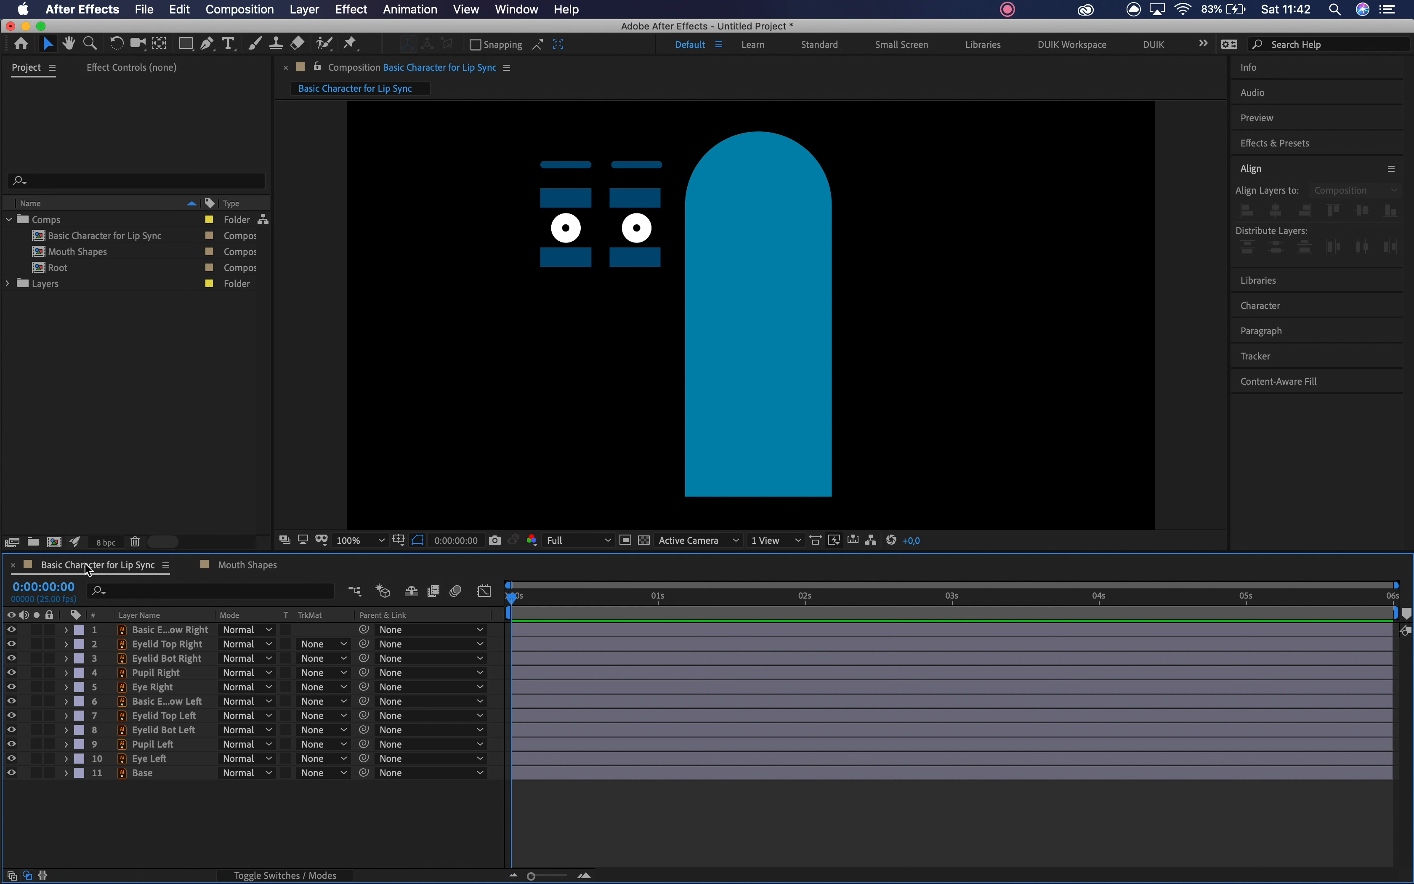
{"action": "left_click", "coordinate": [66, 252]}
{"action": "left_click_drag", "start_coordinate": [86, 260], "coordinate": [183, 632]}
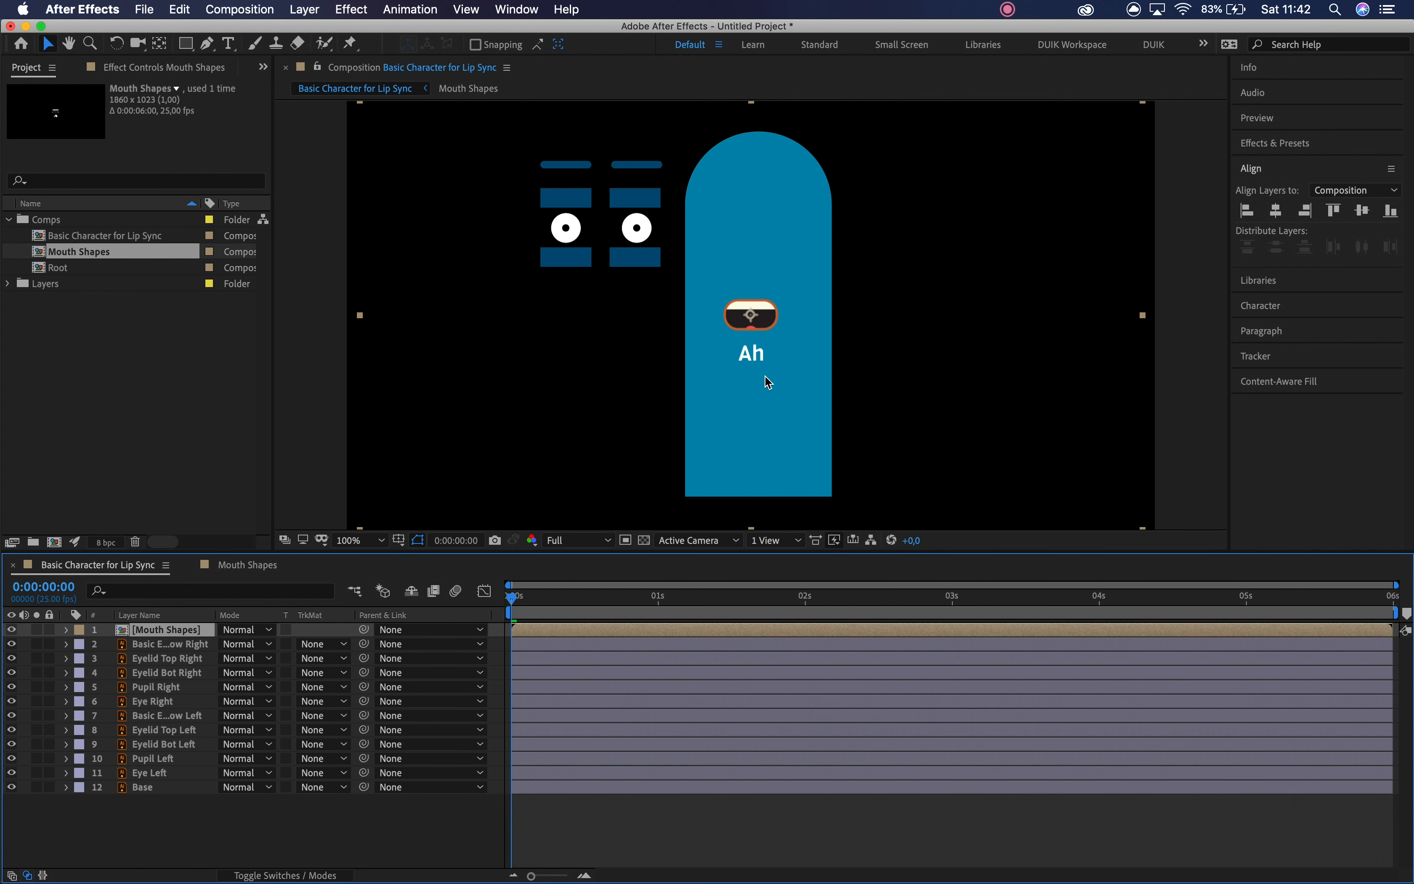
{"action": "left_click_drag", "start_coordinate": [772, 321], "coordinate": [777, 322]}
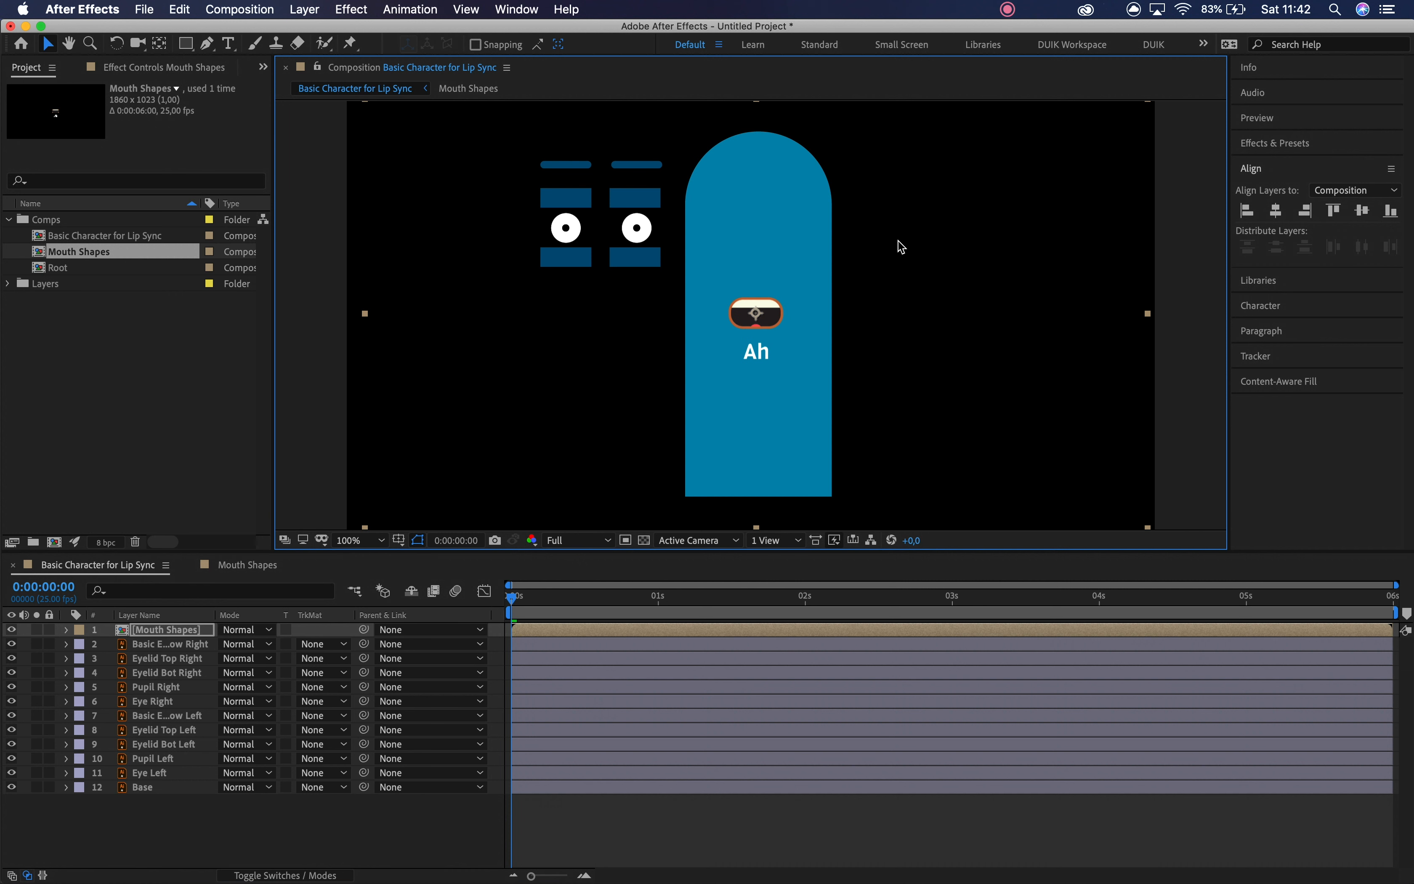
- Move all character layers below Mouth Shapes down together so the blue body rests on the composition's bottom edge
{"action": "left_click", "coordinate": [186, 645]}
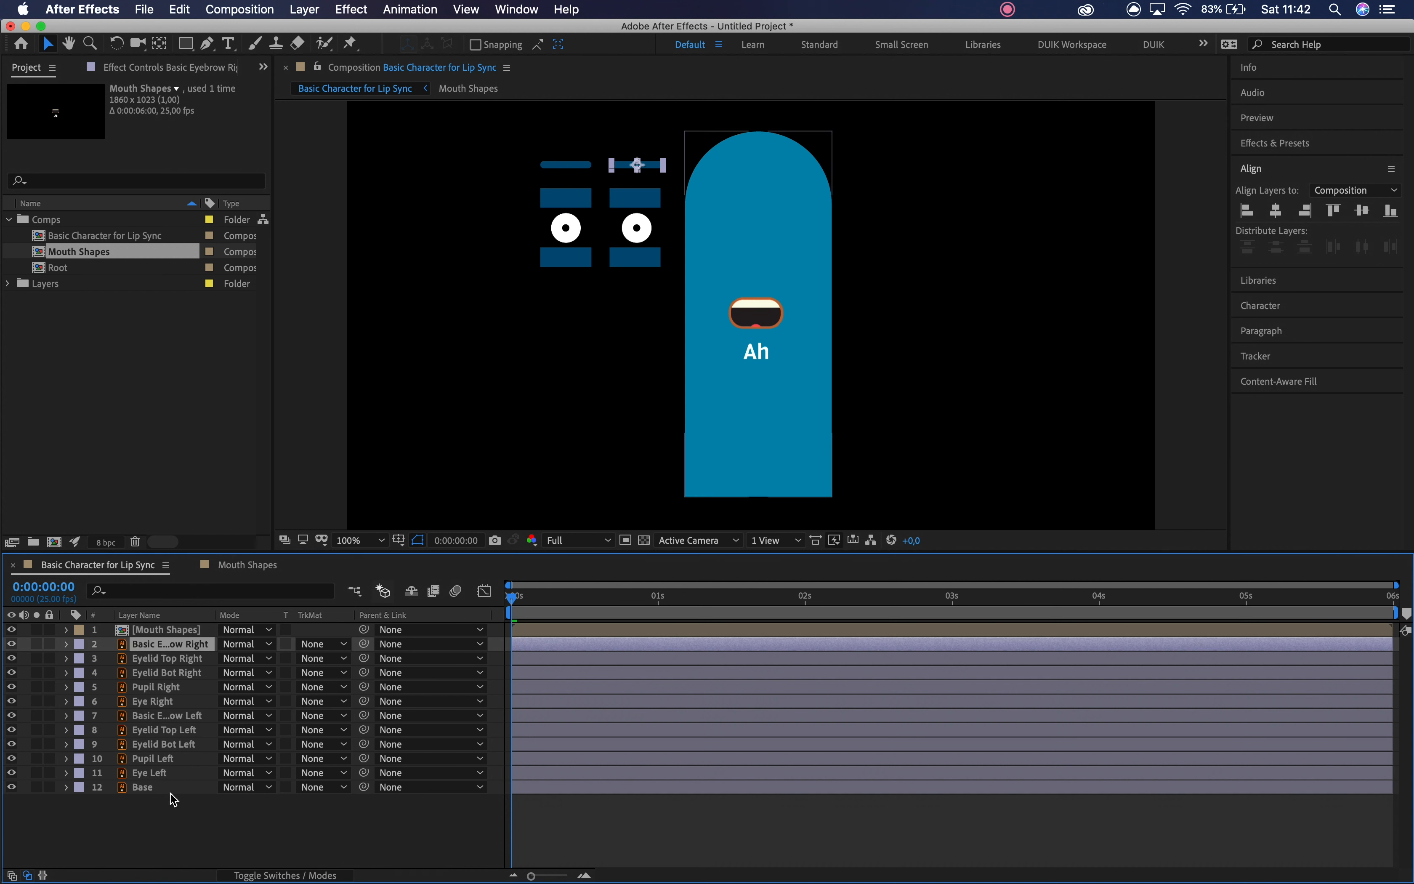
{"action": "left_click", "coordinate": [165, 789], "text": "shift"}
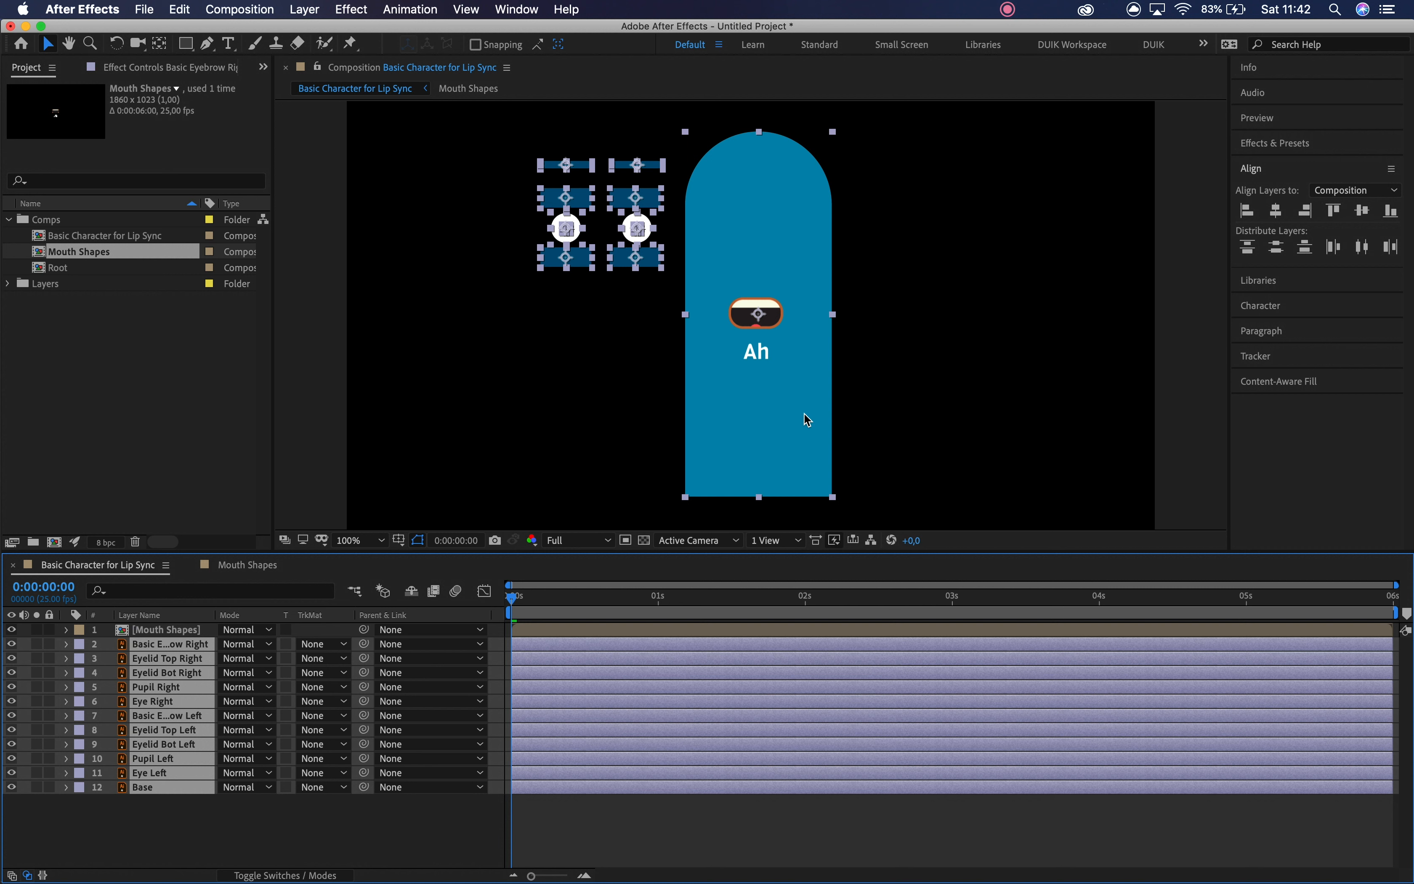
{"action": "key", "text": "z"}
{"action": "left_click", "coordinate": [802, 385], "text": "alt"}
{"action": "key", "text": "space"}
{"action": "left_click_drag", "start_coordinate": [791, 384], "coordinate": [754, 417]}
{"action": "key", "text": "v"}
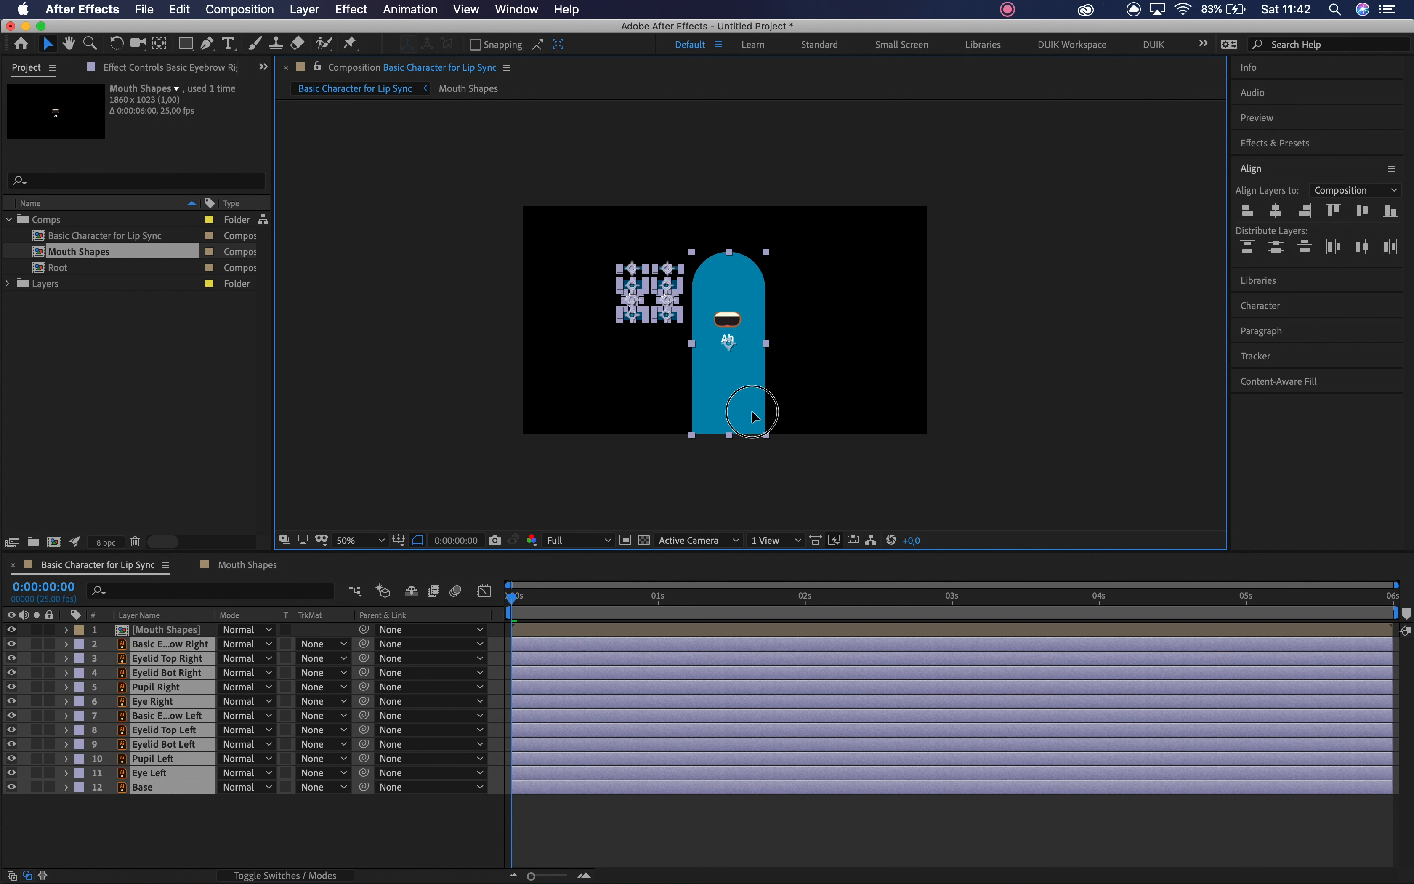
{"action": "left_click", "coordinate": [739, 467]}
- Move the mouth slightly down on the body, then lock and hide the Mouth Shapes layer
{"action": "left_click", "coordinate": [736, 326]}
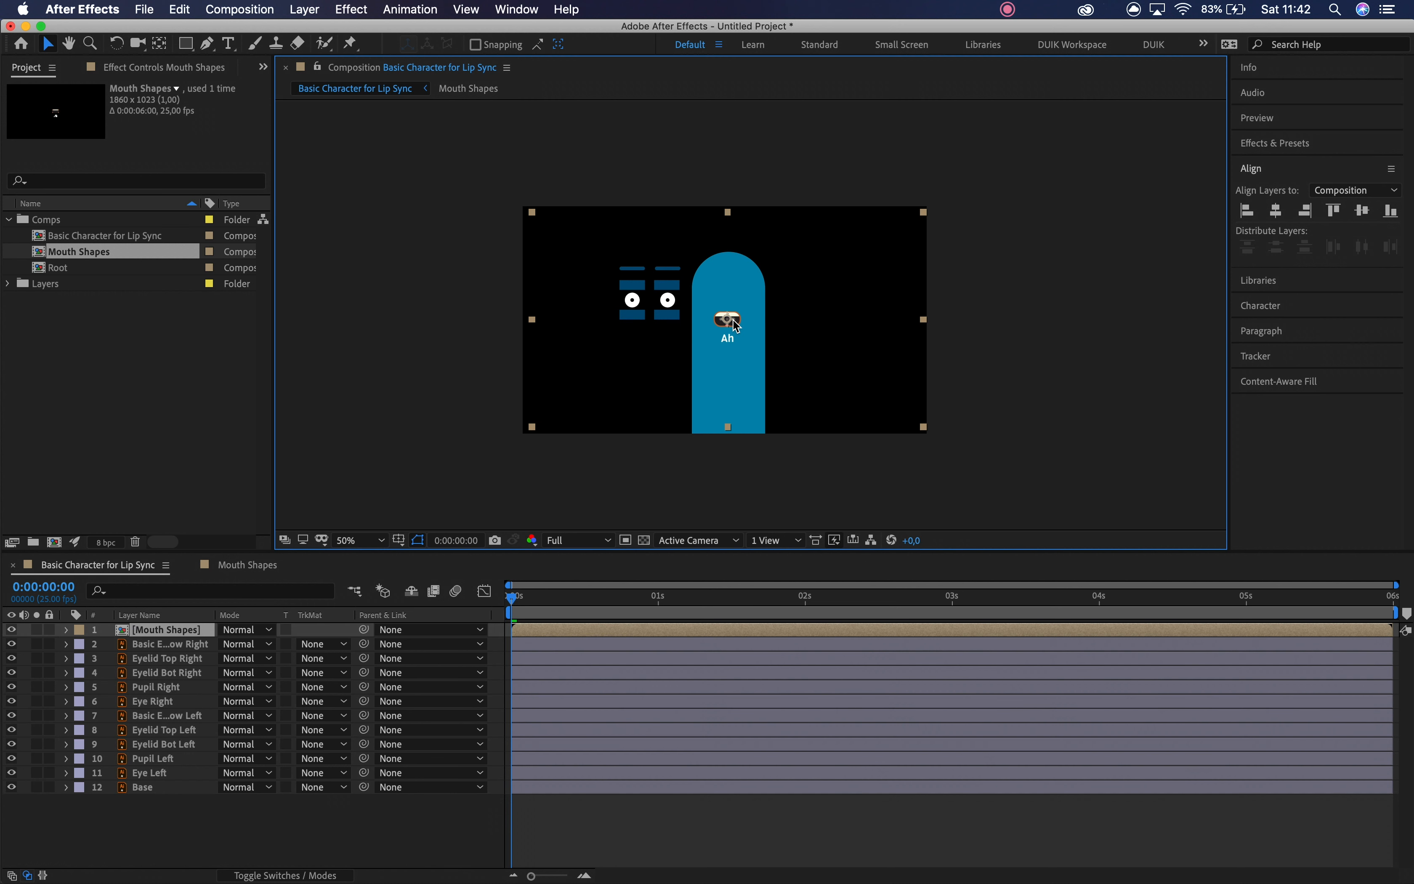
{"action": "mouse_move", "coordinate": [736, 326]}
{"action": "left_mouse_down"}
{"action": "mouse_move", "coordinate": [738, 362]}
{"action": "mouse_move", "coordinate": [738, 350]}
{"action": "left_mouse_up"}
{"action": "left_click", "coordinate": [50, 630]}
{"action": "left_click", "coordinate": [11, 629]}
- Select every eyebrow, eyelid, pupil and eye layer together and move the set onto the upper body, nudging it left to centre it
{"action": "key", "text": "z"}
{"action": "left_click", "coordinate": [706, 388]}
{"action": "key", "text": "space"}
{"action": "left_click_drag", "start_coordinate": [733, 265], "coordinate": [682, 488]}
{"action": "key", "text": "v"}
{"action": "left_click_drag", "start_coordinate": [507, 253], "coordinate": [640, 439]}
{"action": "left_click_drag", "start_coordinate": [622, 334], "coordinate": [769, 353]}
{"action": "key", "text": "Left"}
{"action": "key", "text": "Left"}
{"action": "key", "text": "Left"}
{"action": "key", "text": "Left"}
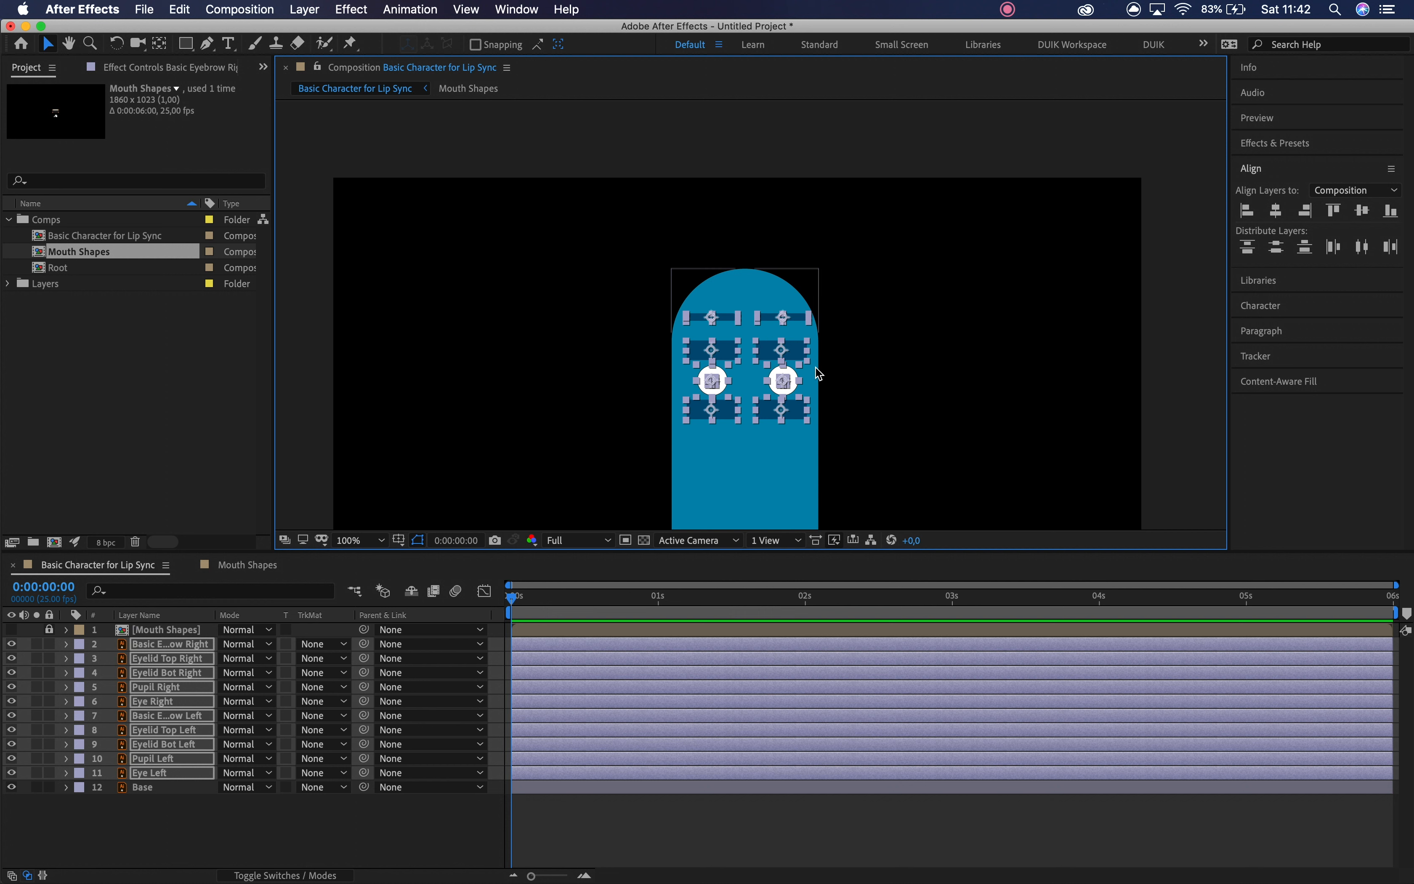
{"action": "left_click", "coordinate": [820, 374]}
- Scale the Base layer of the character up to 121%
{"action": "left_click", "coordinate": [758, 477]}
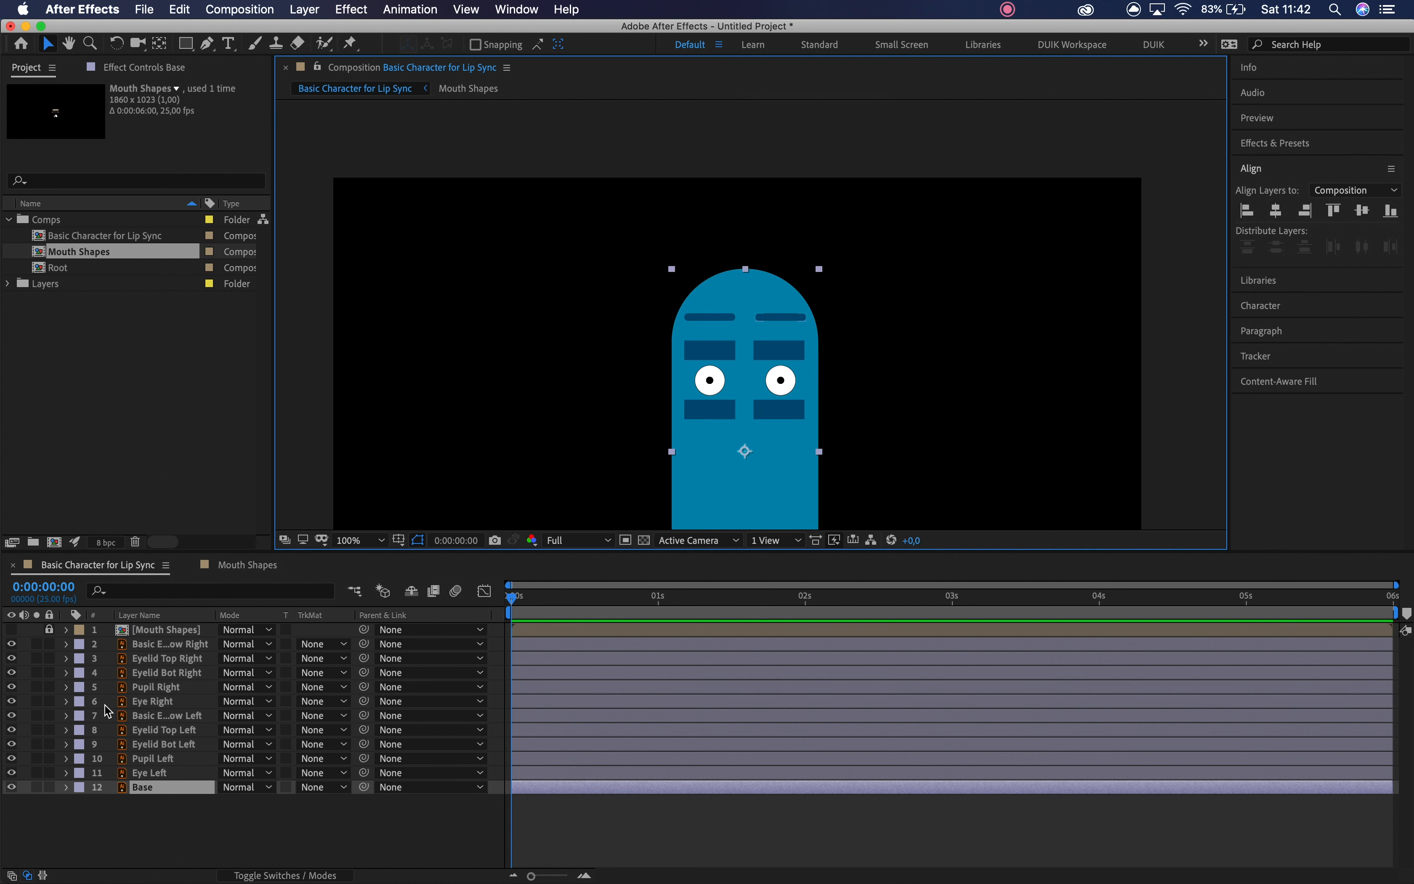
{"action": "key", "text": "s"}
{"action": "left_click_drag", "start_coordinate": [245, 807], "coordinate": [290, 815]}
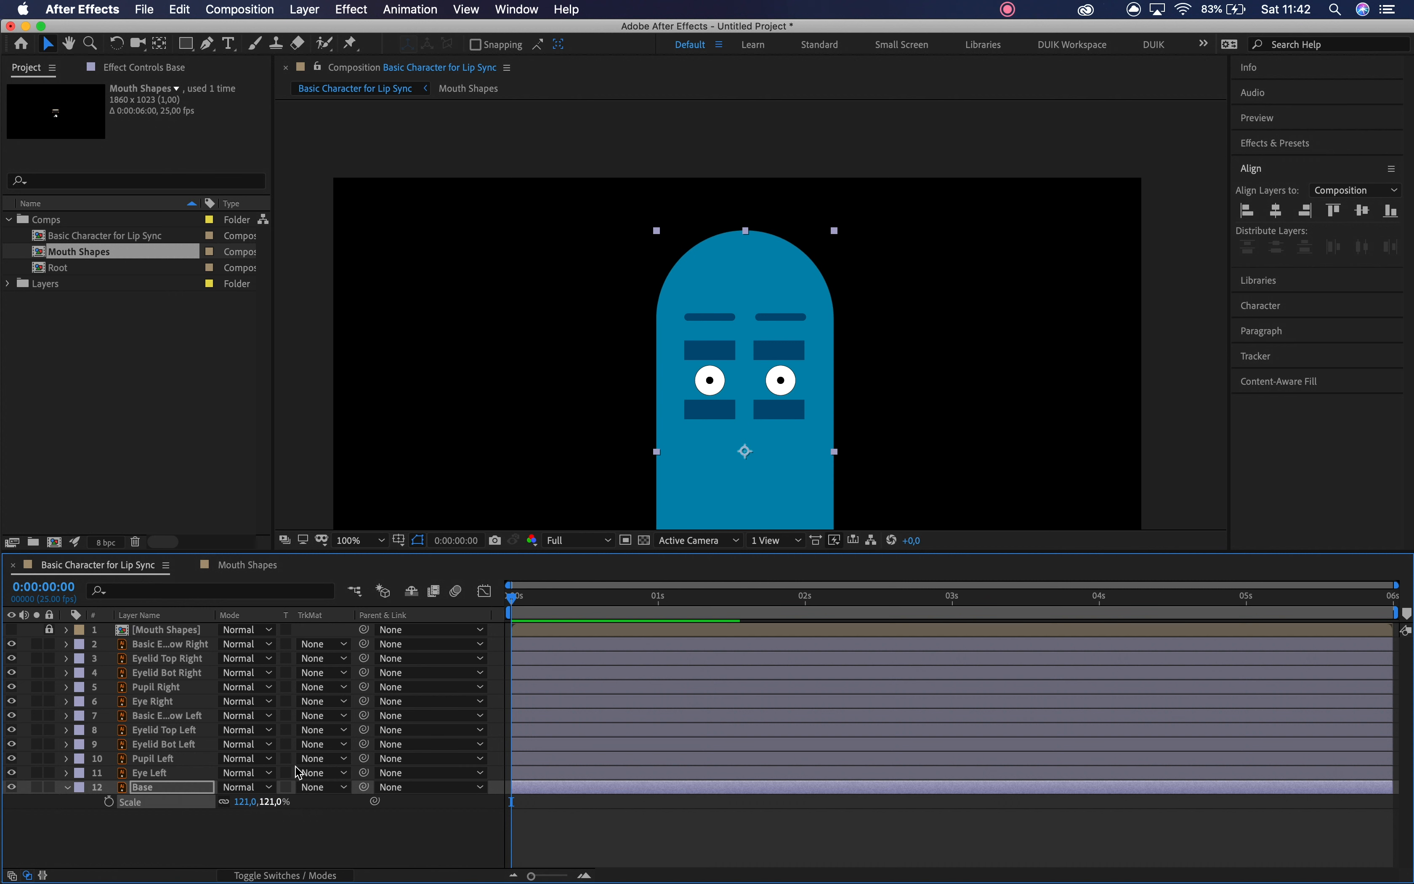
{"action": "left_click", "coordinate": [875, 350]}
- Lock the Base layer against selection
{"action": "scroll", "coordinate": [868, 292], "scroll_direction": "down", "scroll_amount": 5}
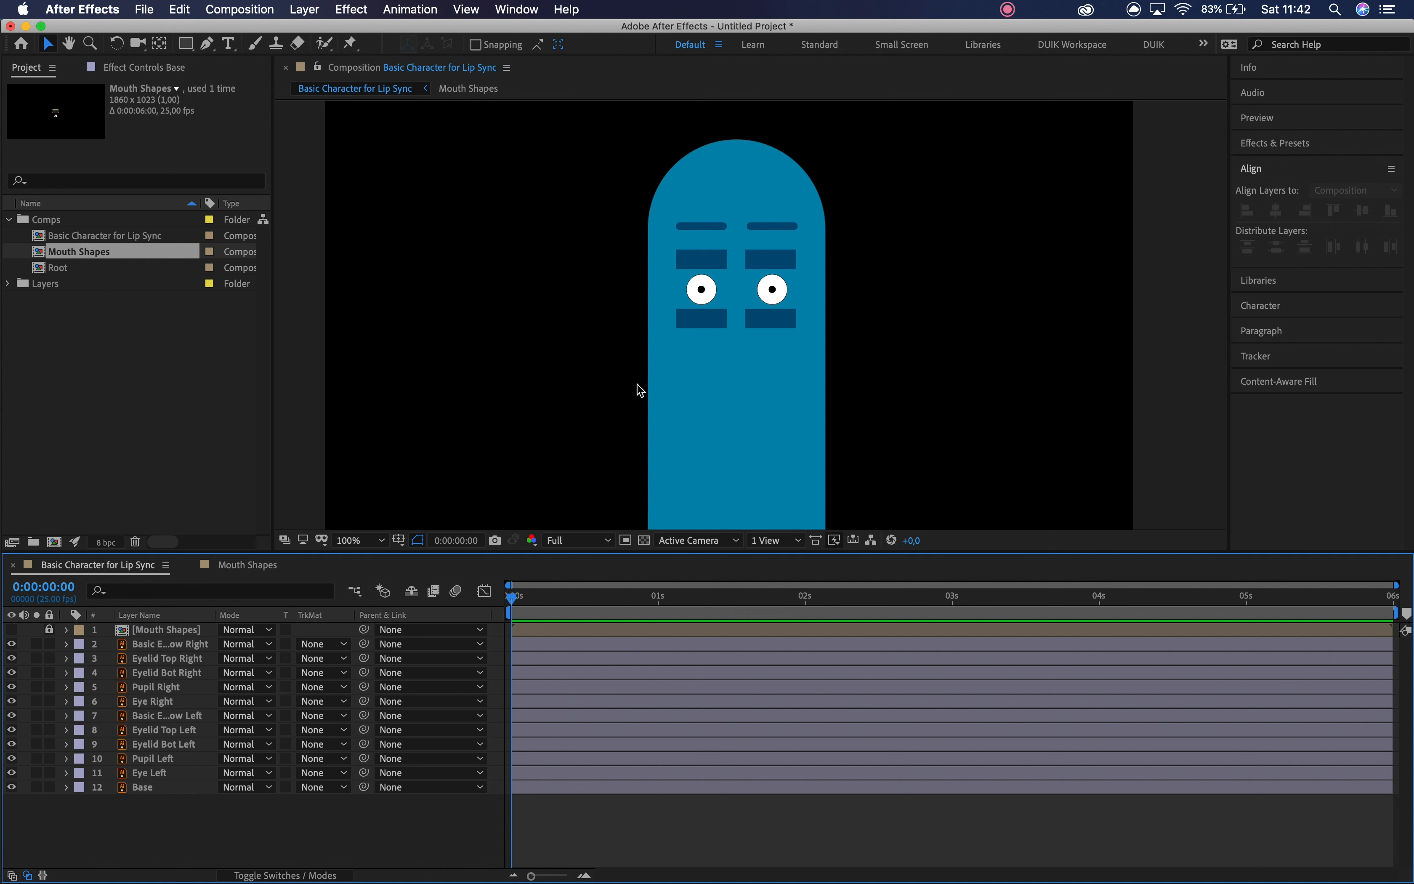
{"action": "scroll", "coordinate": [832, 277], "scroll_direction": "up", "scroll_amount": 1}
{"action": "key", "text": "h"}
{"action": "left_click_drag", "start_coordinate": [578, 329], "coordinate": [665, 355]}
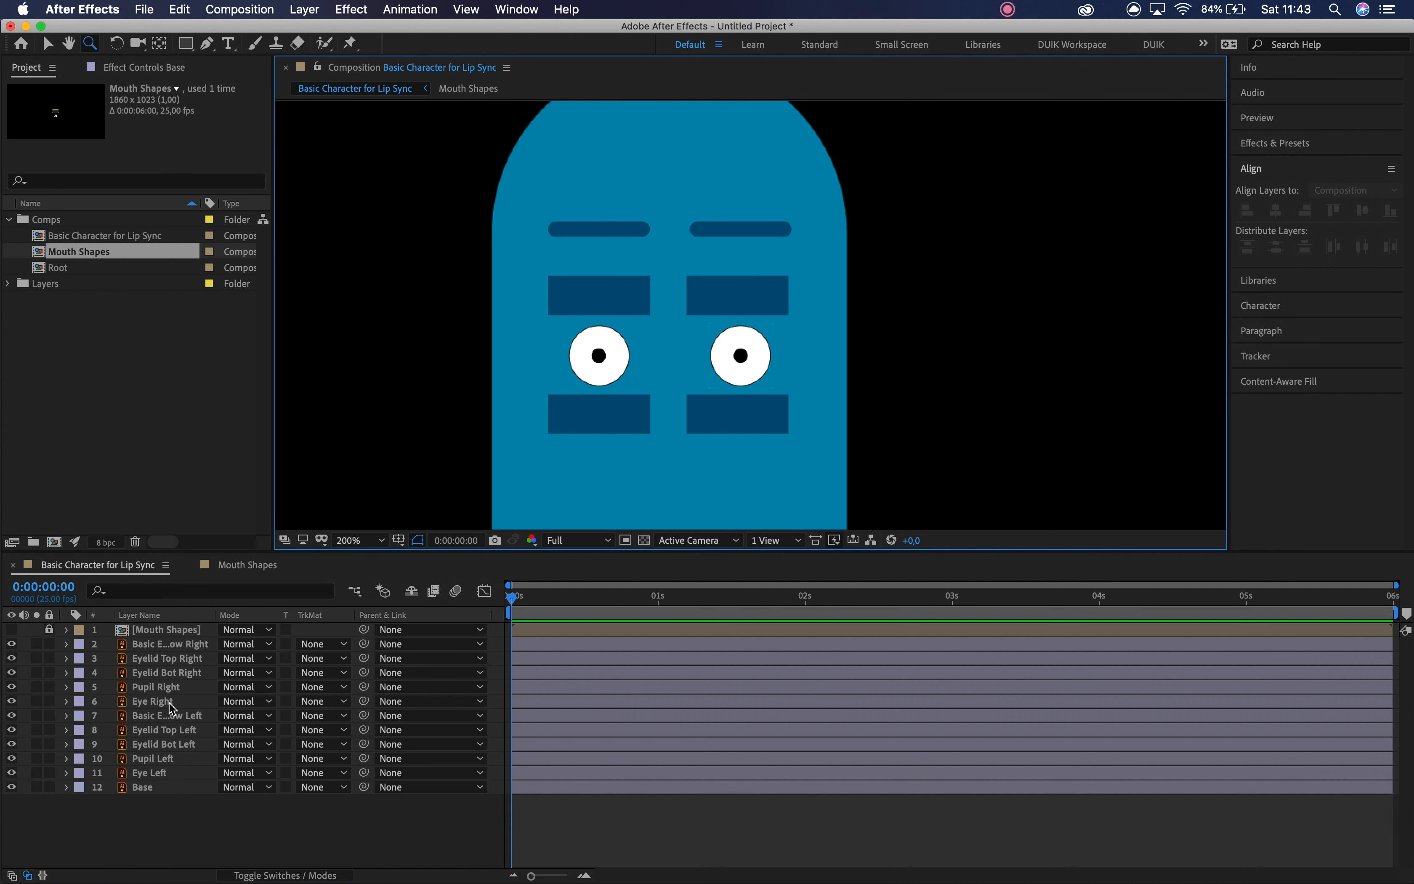
{"action": "left_click", "coordinate": [172, 716]}
{"action": "left_click", "coordinate": [167, 732]}
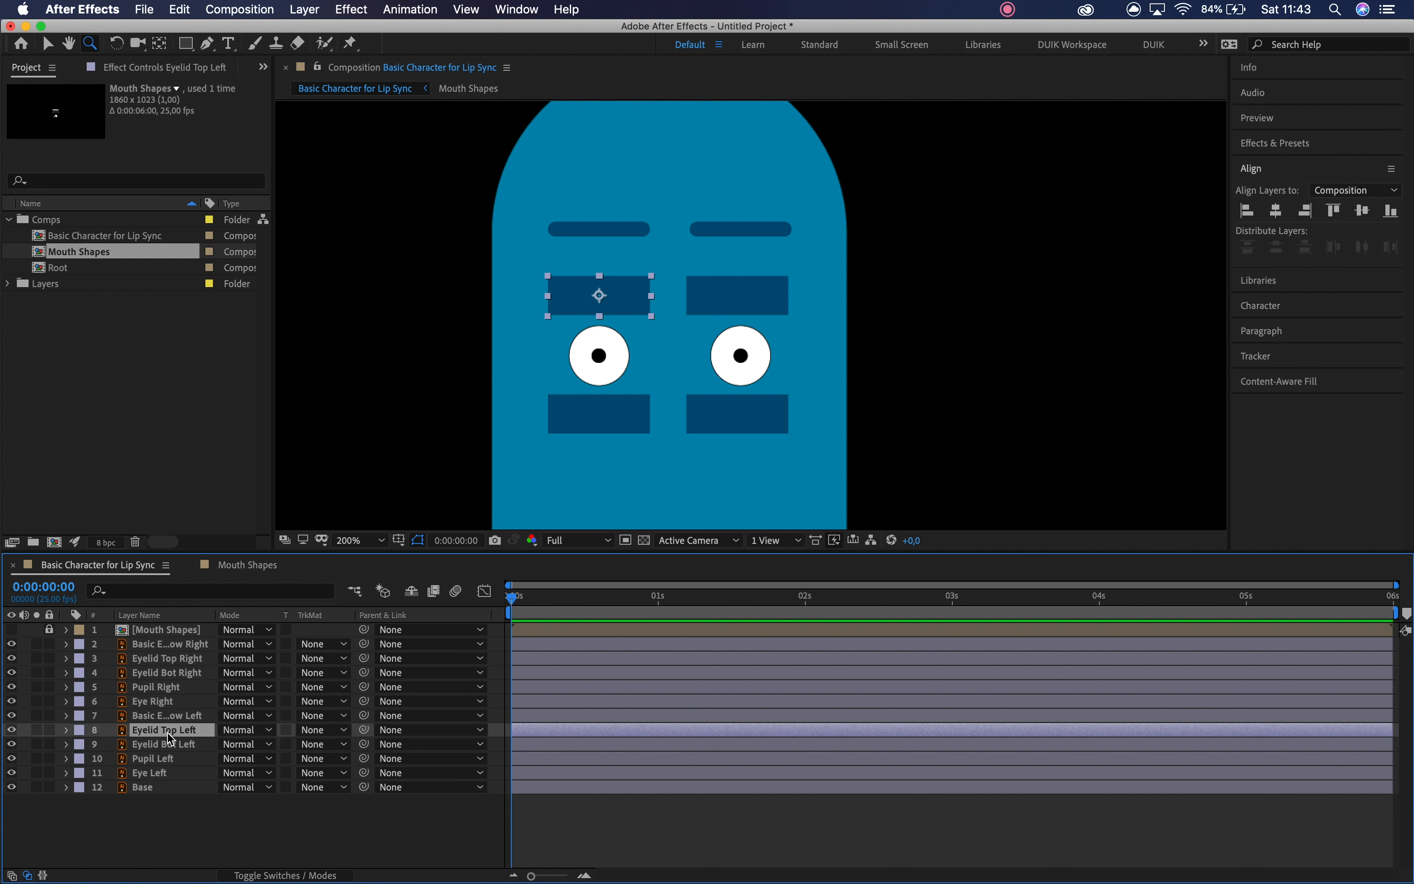
{"action": "left_click", "coordinate": [153, 786]}
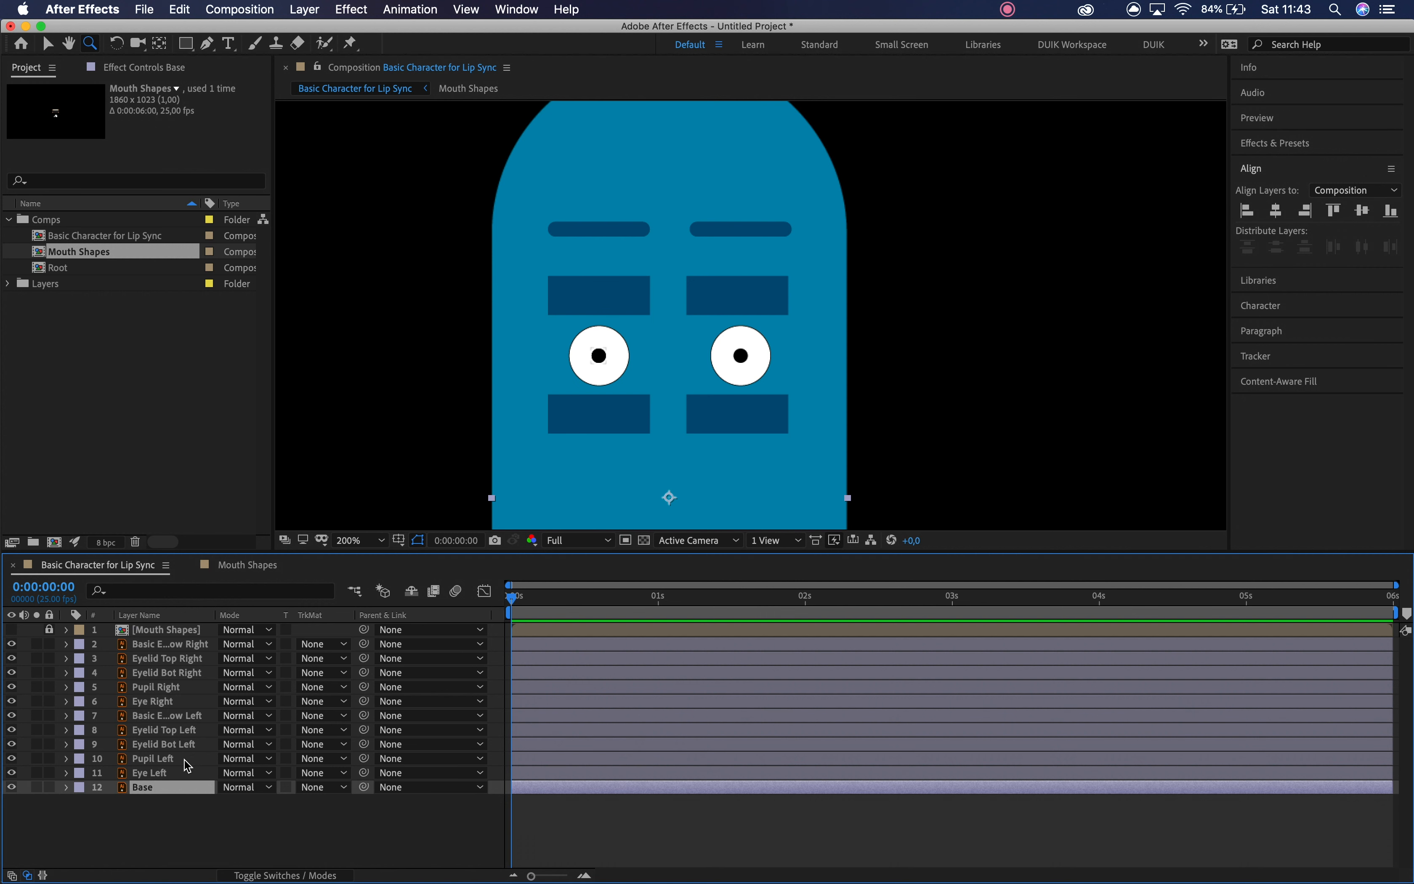
{"action": "left_click", "coordinate": [49, 787]}
- Give the left eye's two eyelid layers, pupil layer and eye layer the Sea Foam label colour
{"action": "left_click", "coordinate": [163, 776]}
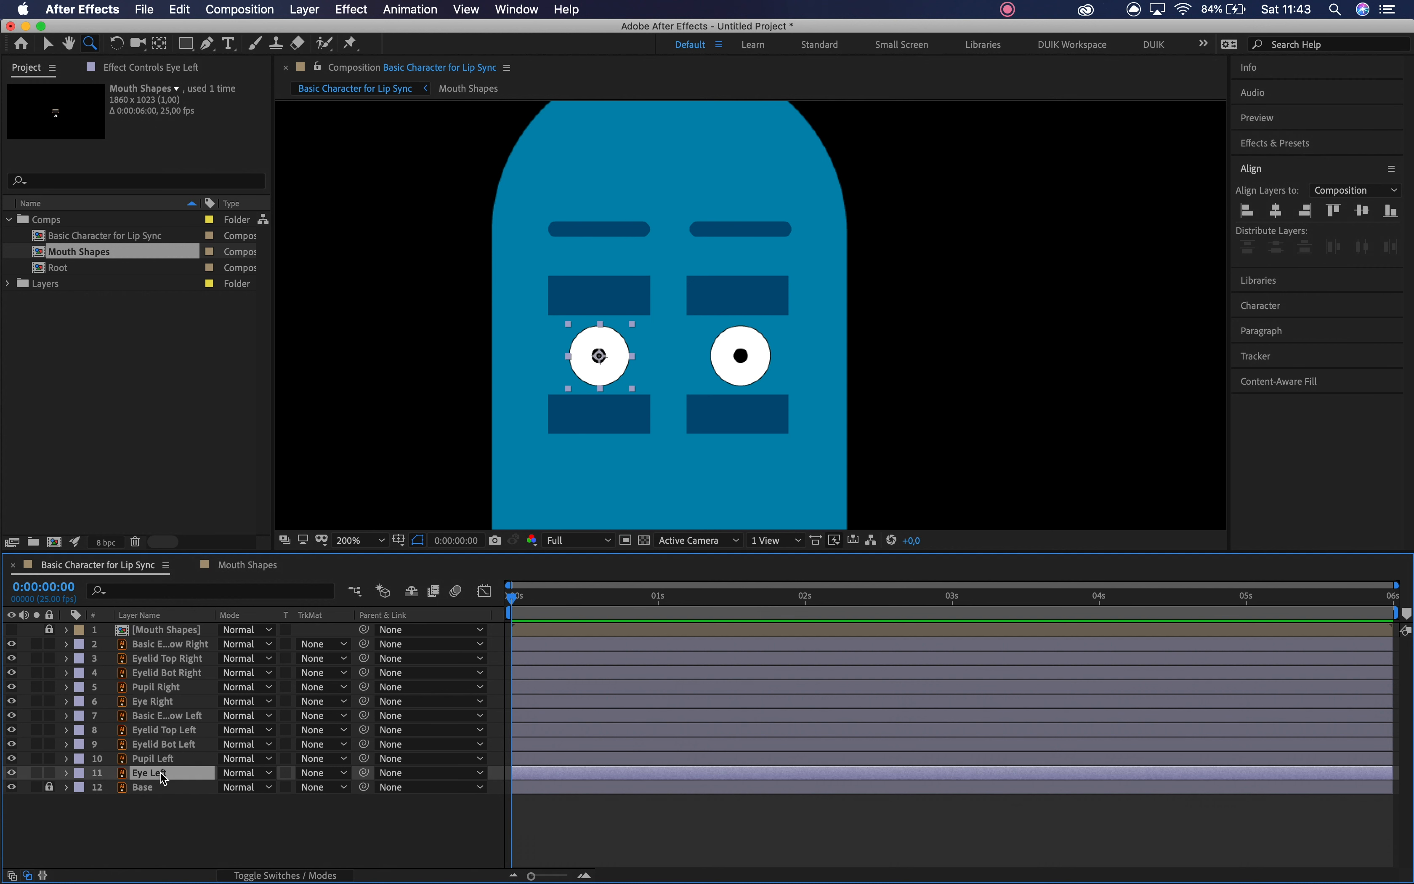
{"action": "left_click", "coordinate": [175, 757], "text": "shift"}
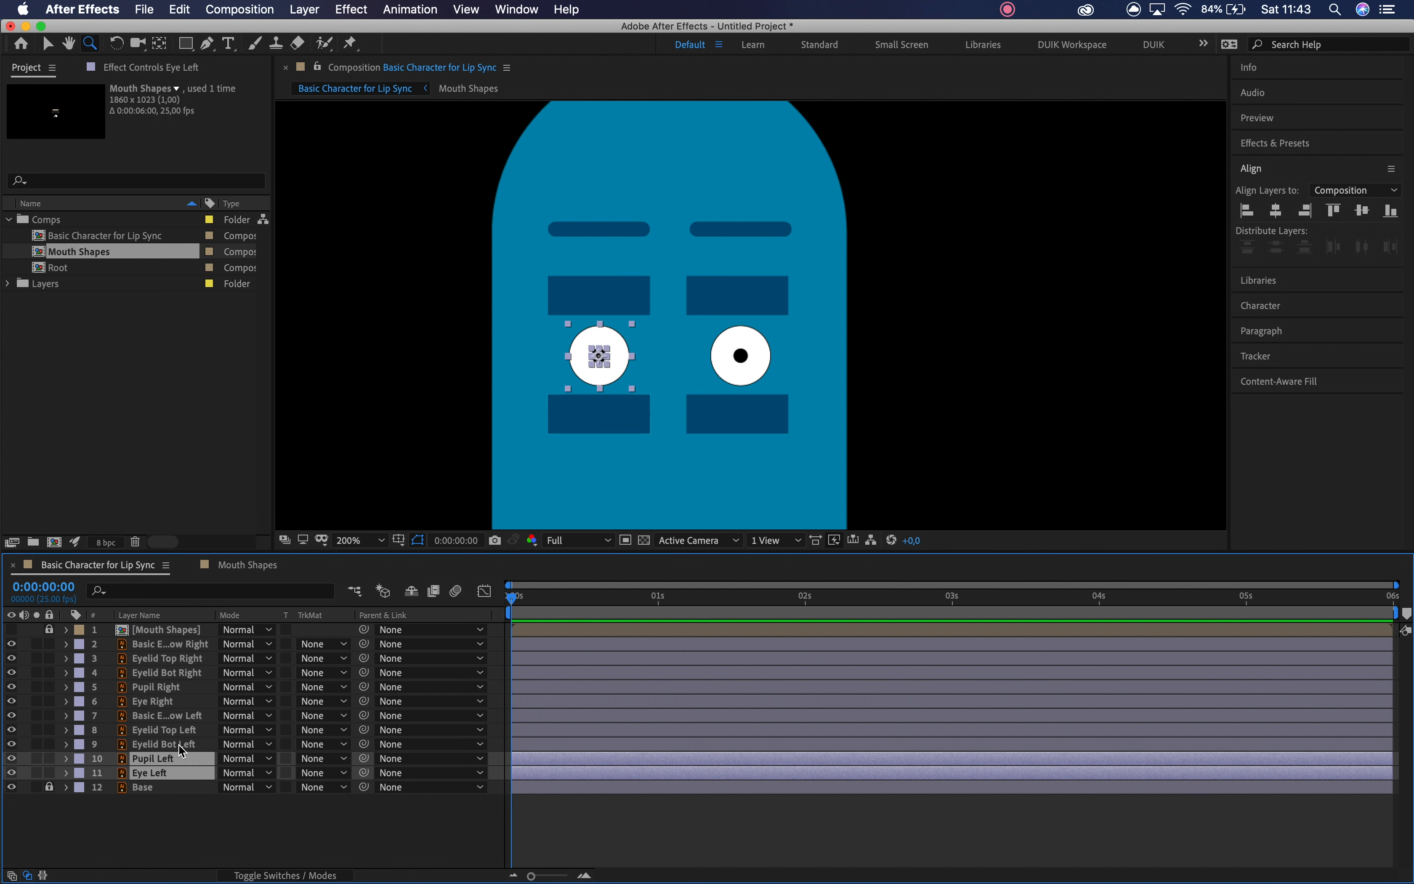
{"action": "left_click", "coordinate": [182, 731], "text": "shift"}
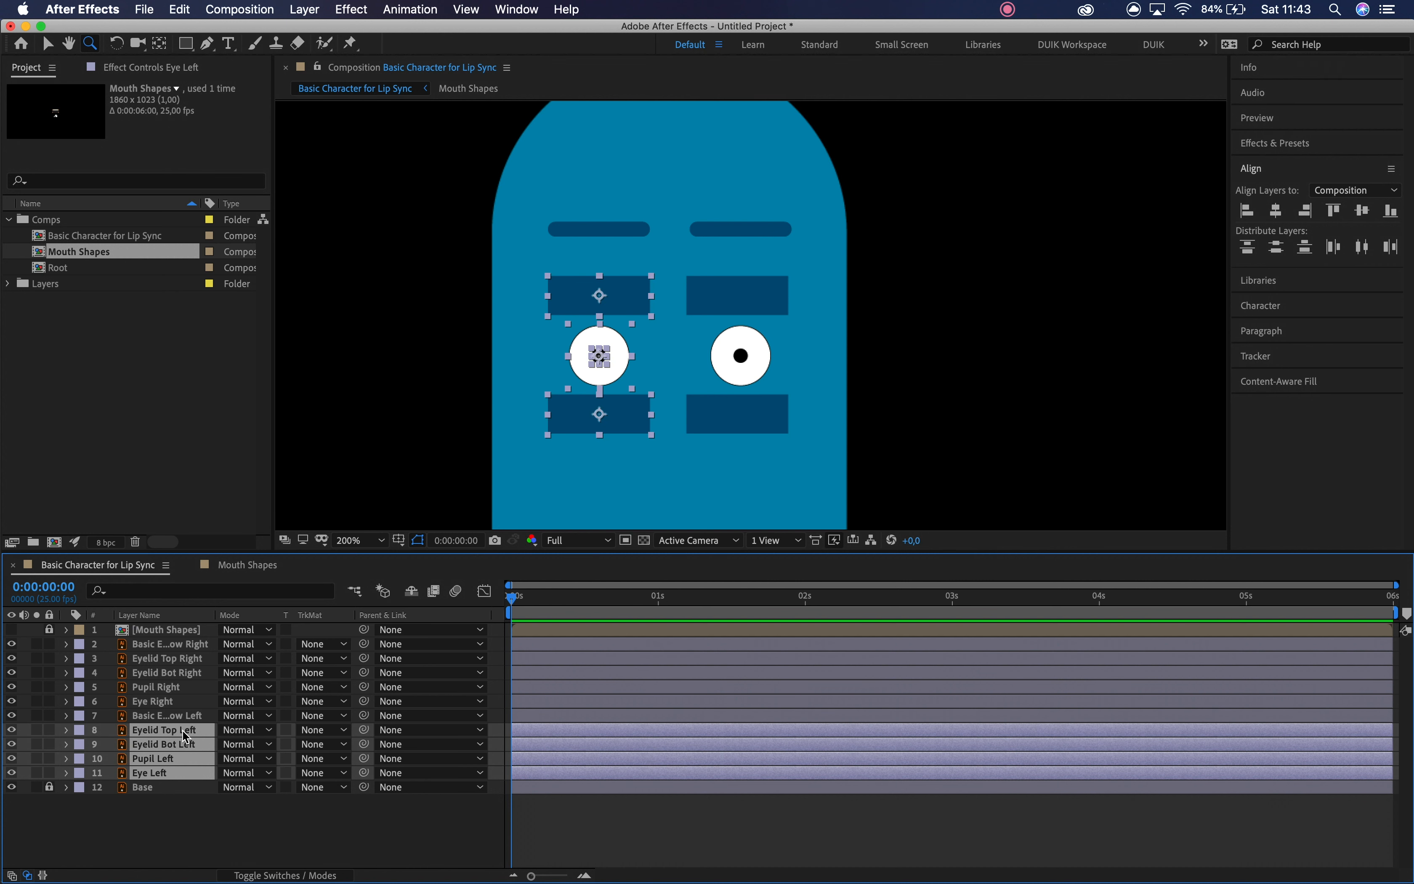
{"action": "left_click", "coordinate": [79, 731]}
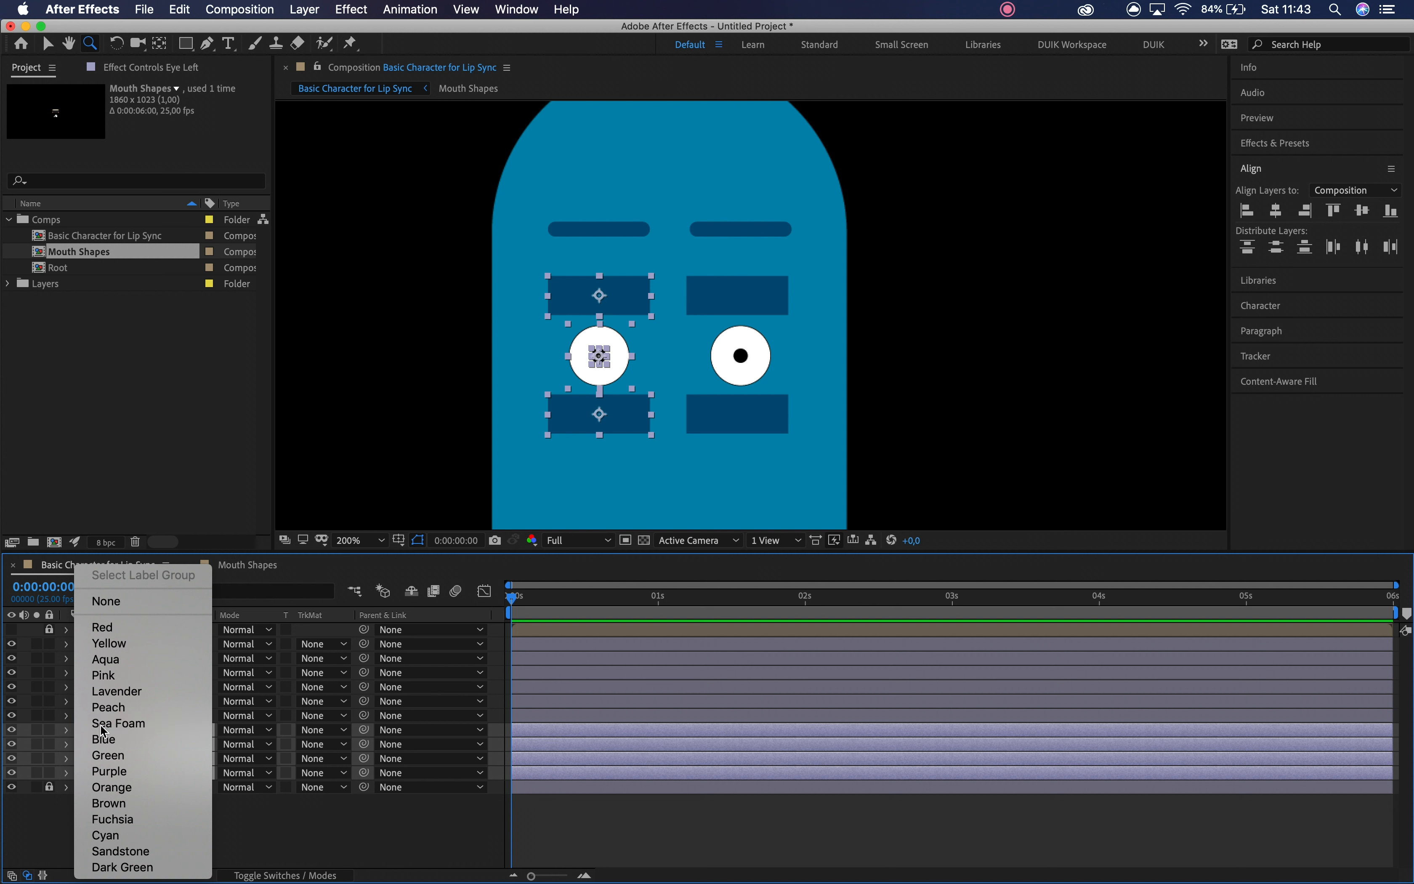
{"action": "left_click", "coordinate": [101, 724]}
- Hide the left eyebrow layer and label the right eye's eyelid, pupil and eye layers Red after trying Aqua
{"action": "left_click", "coordinate": [146, 716]}
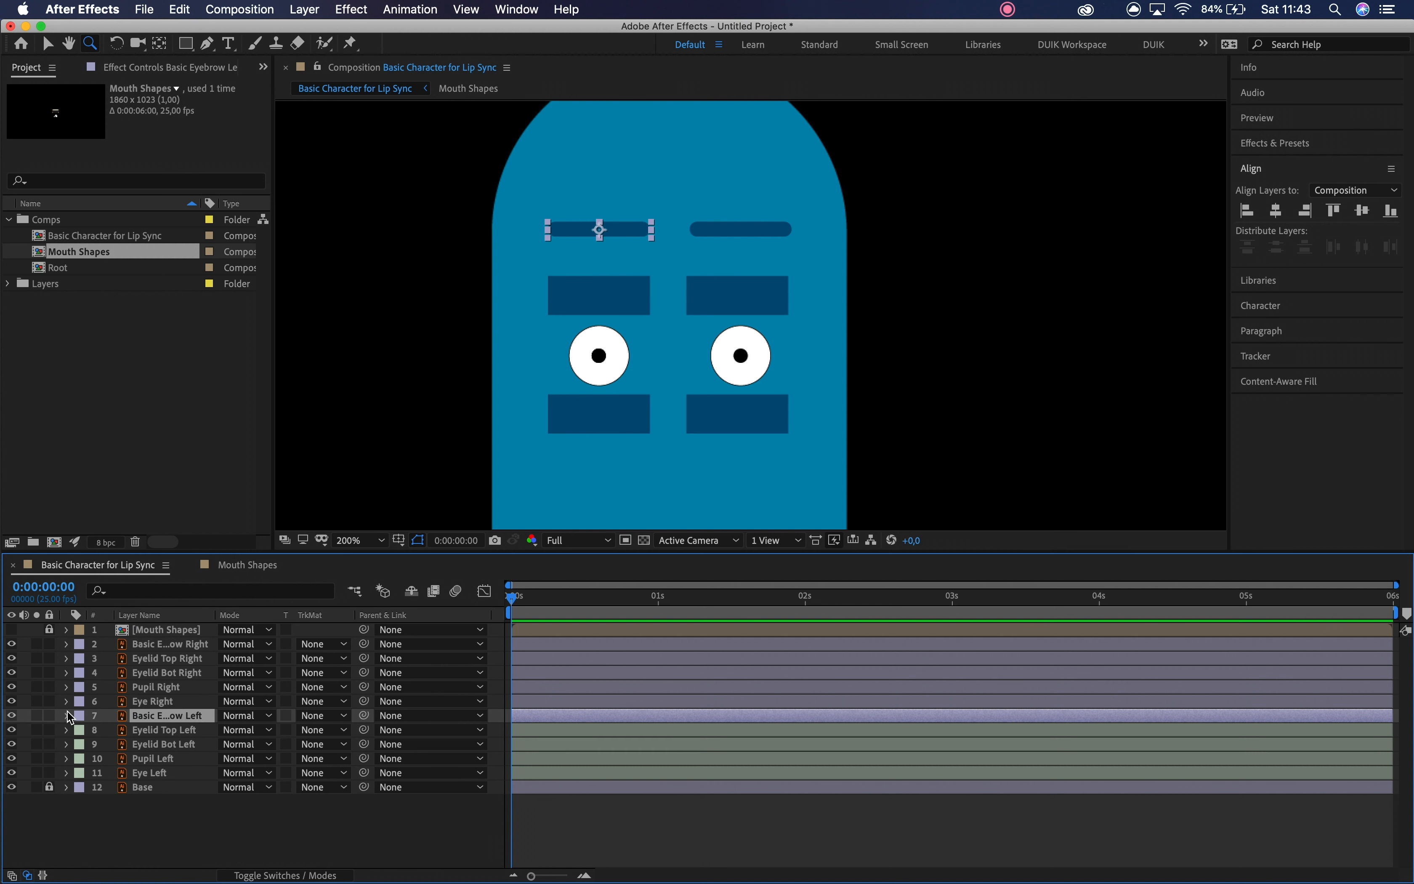
{"action": "left_click", "coordinate": [11, 716]}
{"action": "left_click", "coordinate": [169, 704]}
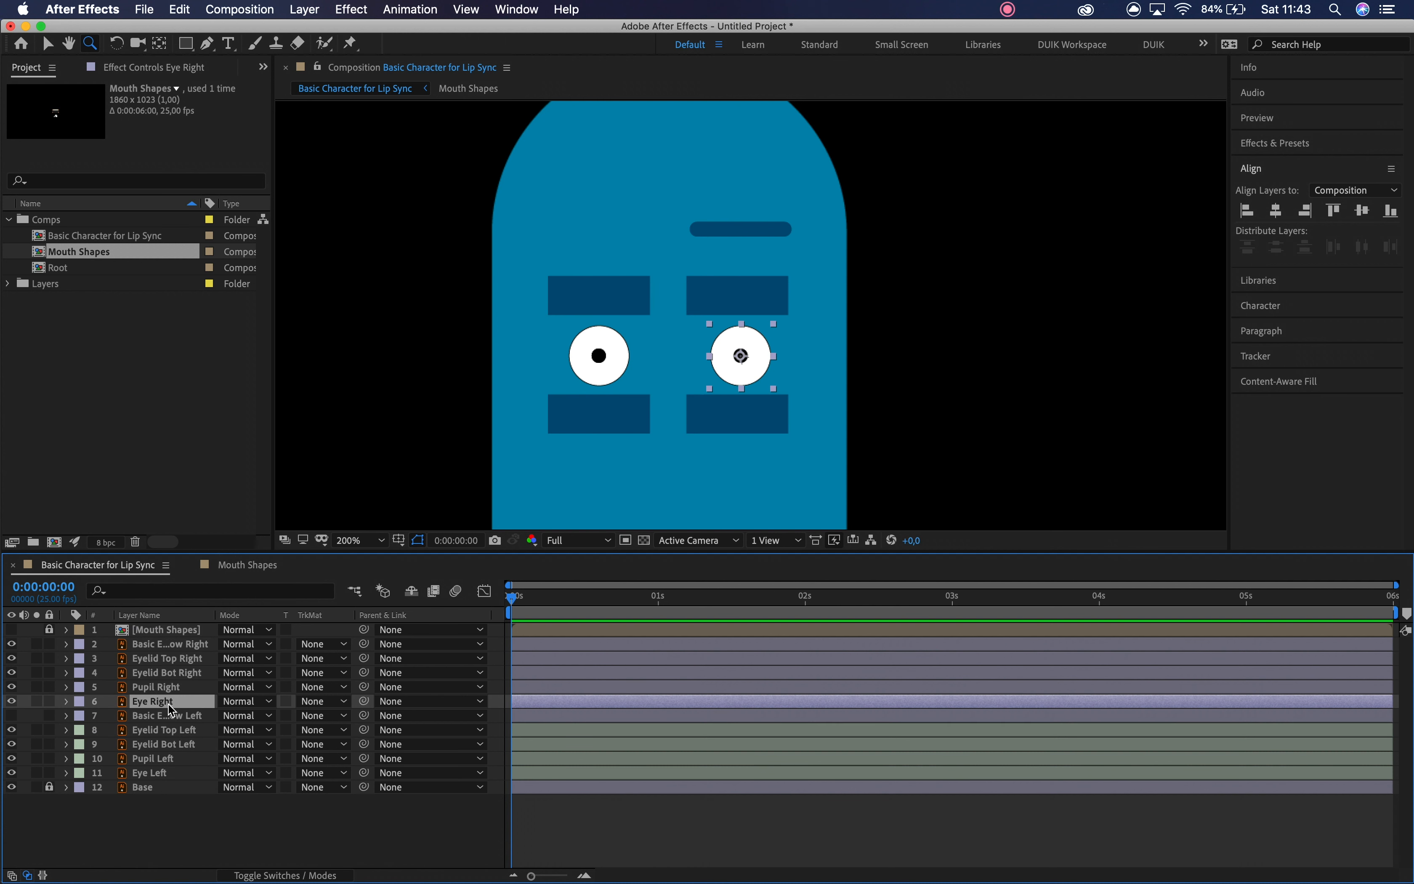
{"action": "left_click", "coordinate": [166, 660], "text": "shift"}
{"action": "left_click", "coordinate": [78, 659]}
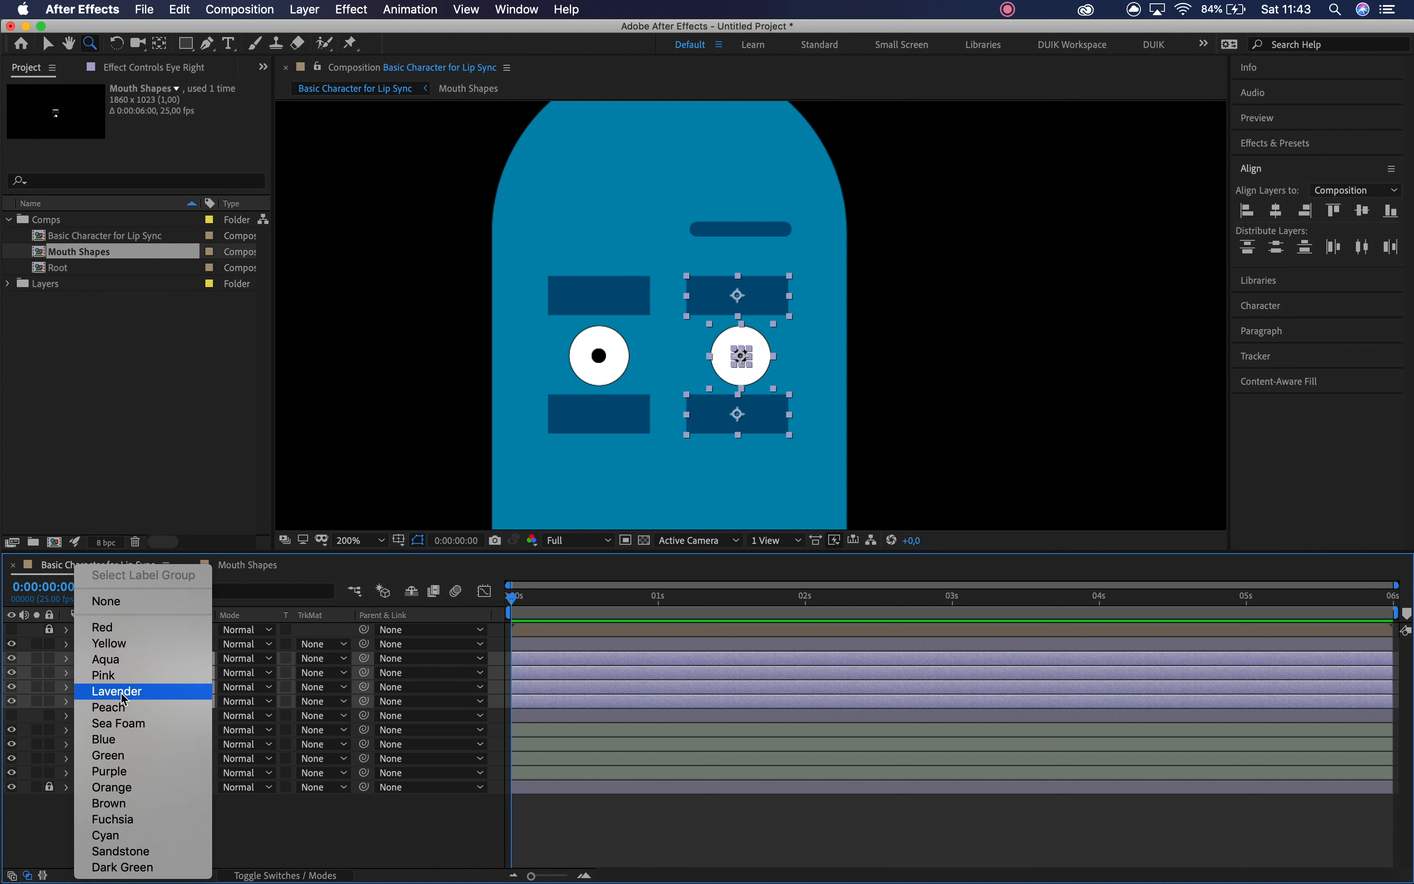
{"action": "left_click", "coordinate": [127, 660]}
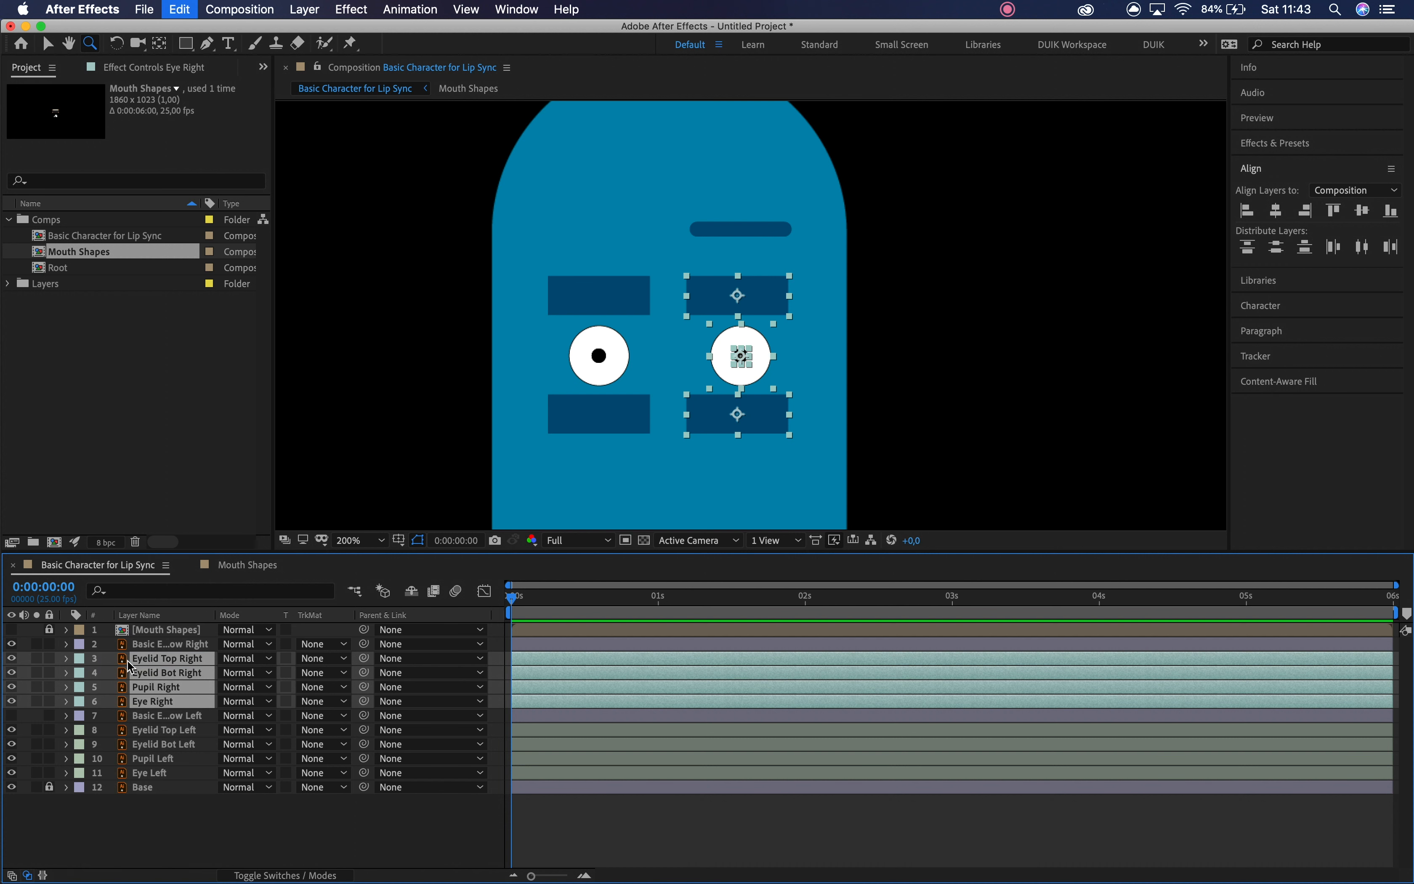
{"action": "left_click", "coordinate": [80, 674]}
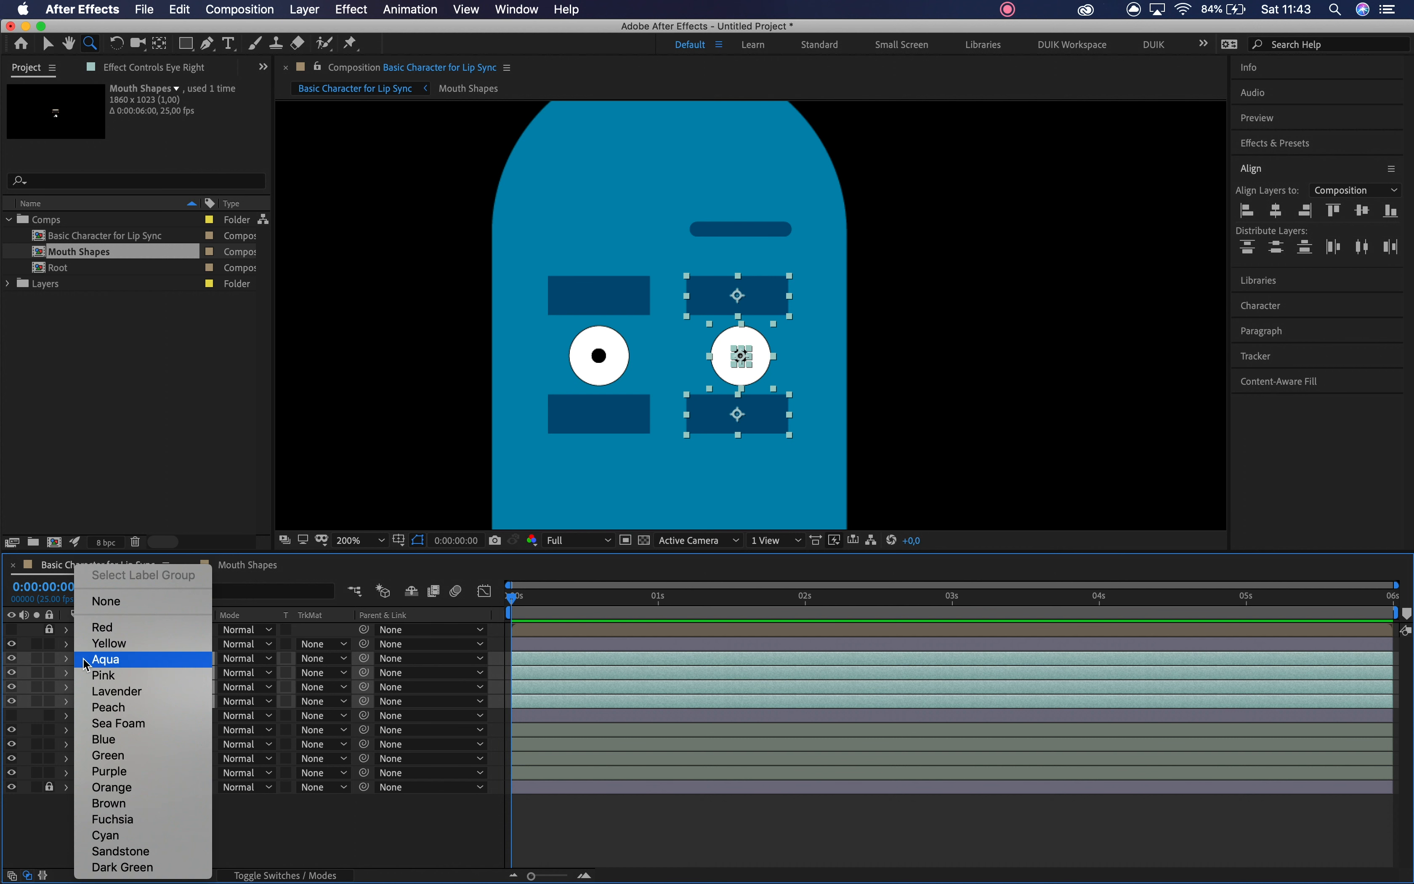
{"action": "left_click", "coordinate": [127, 628]}
- Give the left eye's eyelid, pupil and eye layers the Yellow label colour
{"action": "left_click", "coordinate": [154, 731]}
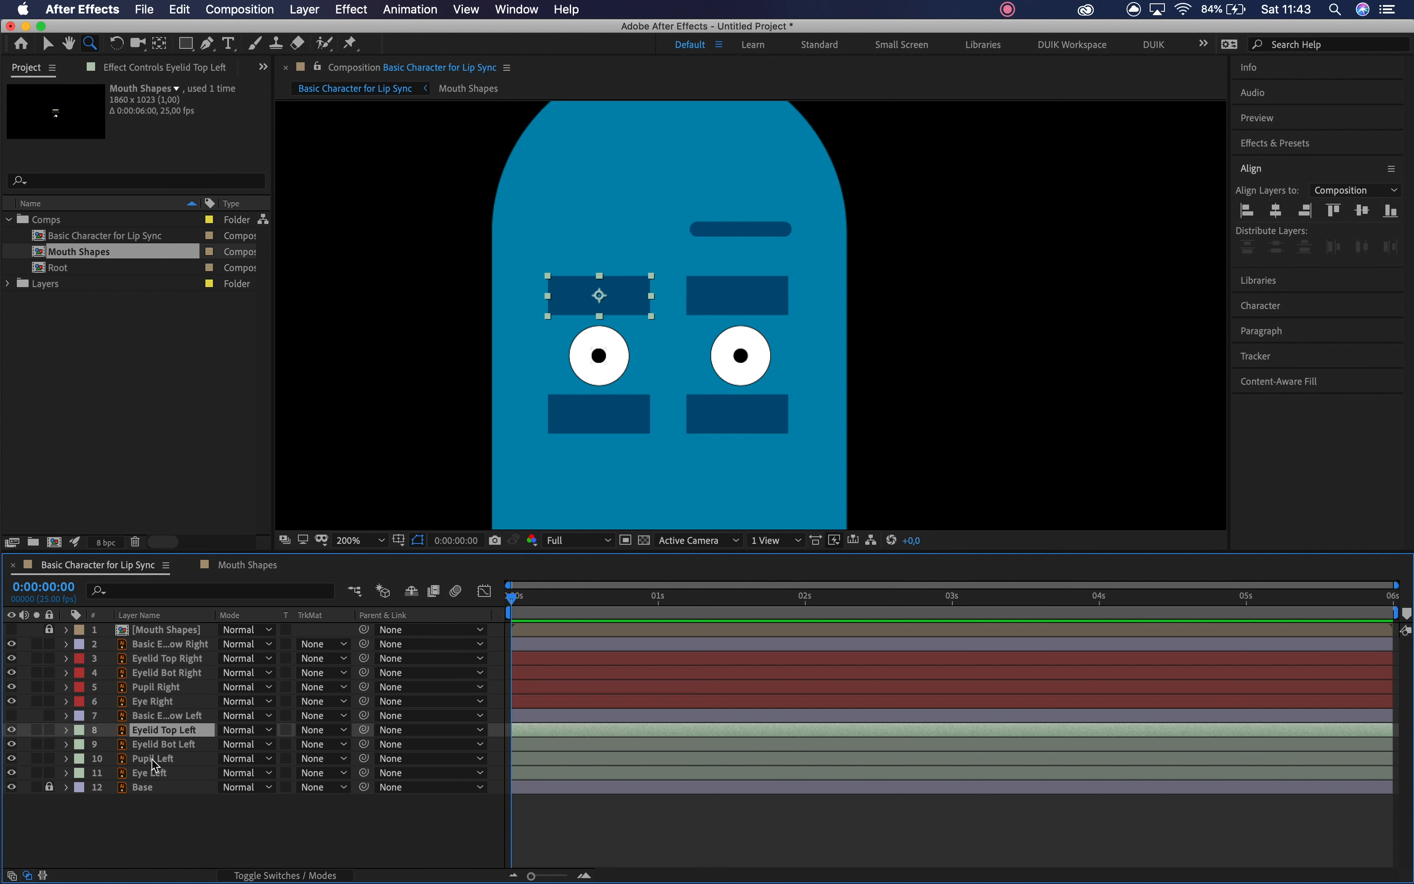
{"action": "left_click", "coordinate": [153, 774], "text": "shift"}
{"action": "left_click", "coordinate": [85, 731]}
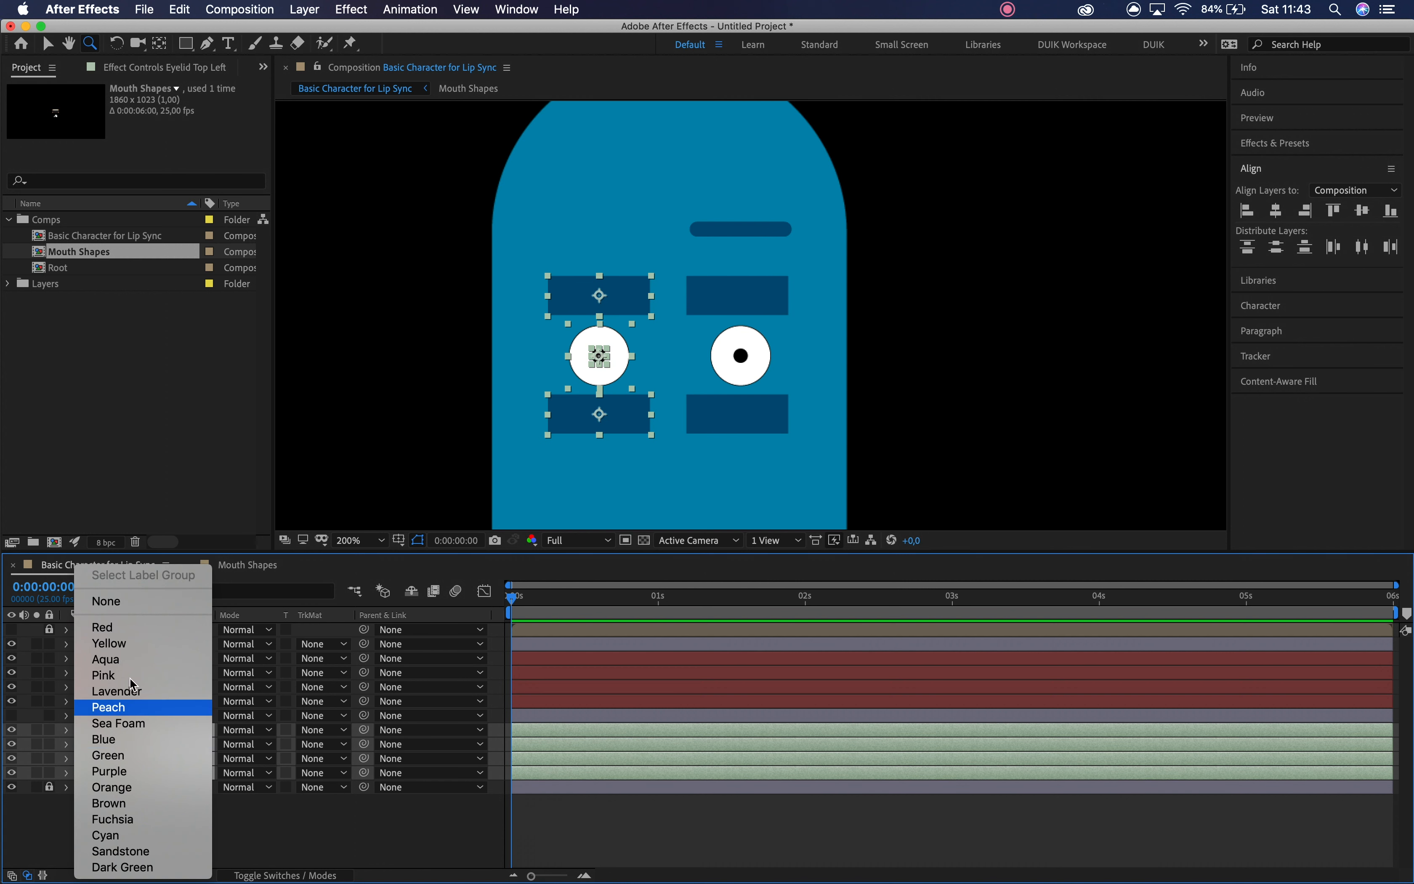
{"action": "left_click", "coordinate": [154, 645]}
- Hide the right eyebrow layer and the top and bottom eyelid layers of both eyes, leaving the eyes and pupils visible
{"action": "left_click", "coordinate": [166, 645]}
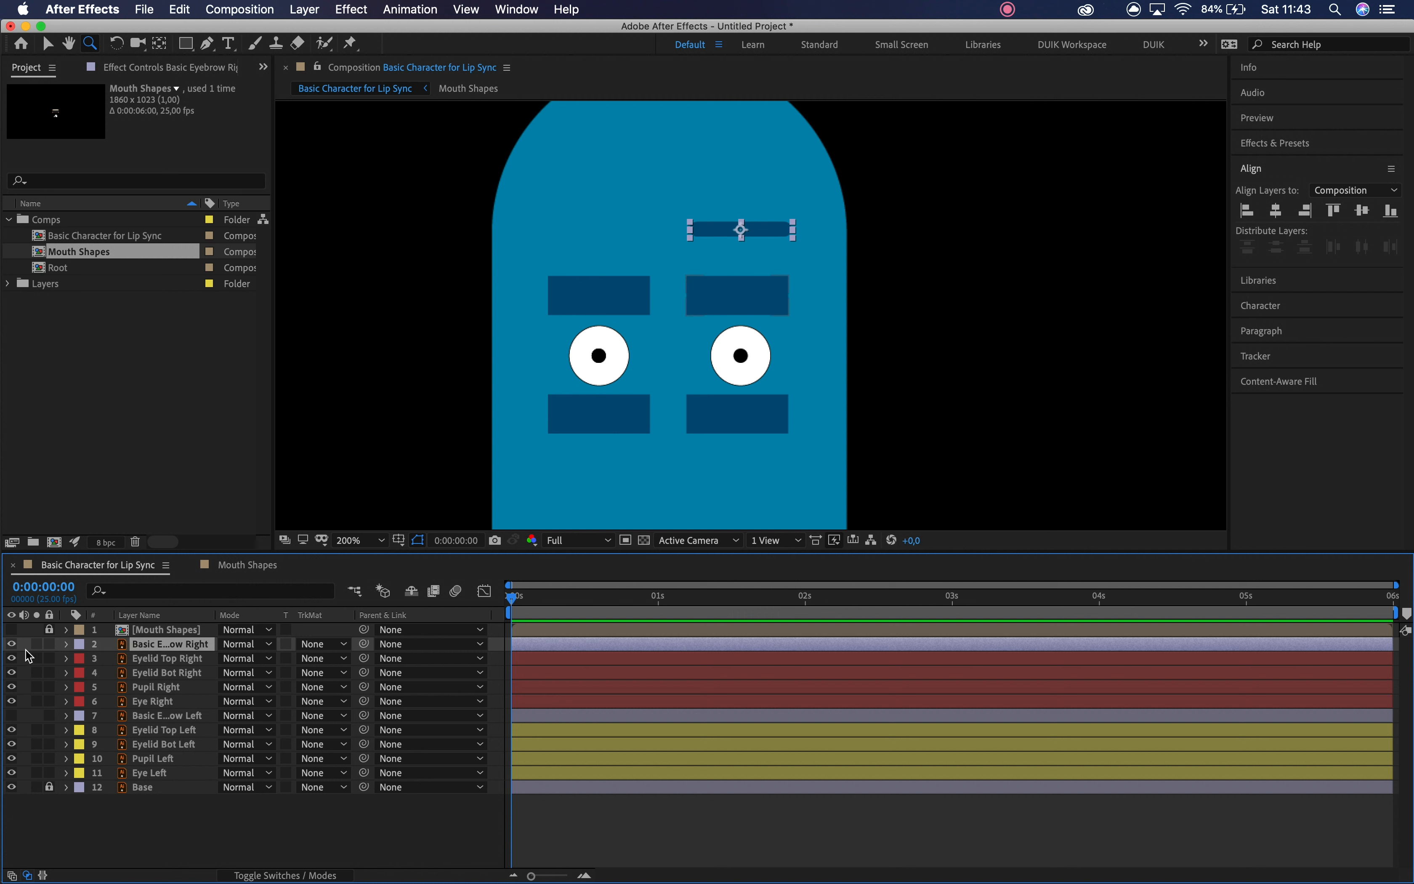
{"action": "left_click", "coordinate": [11, 644]}
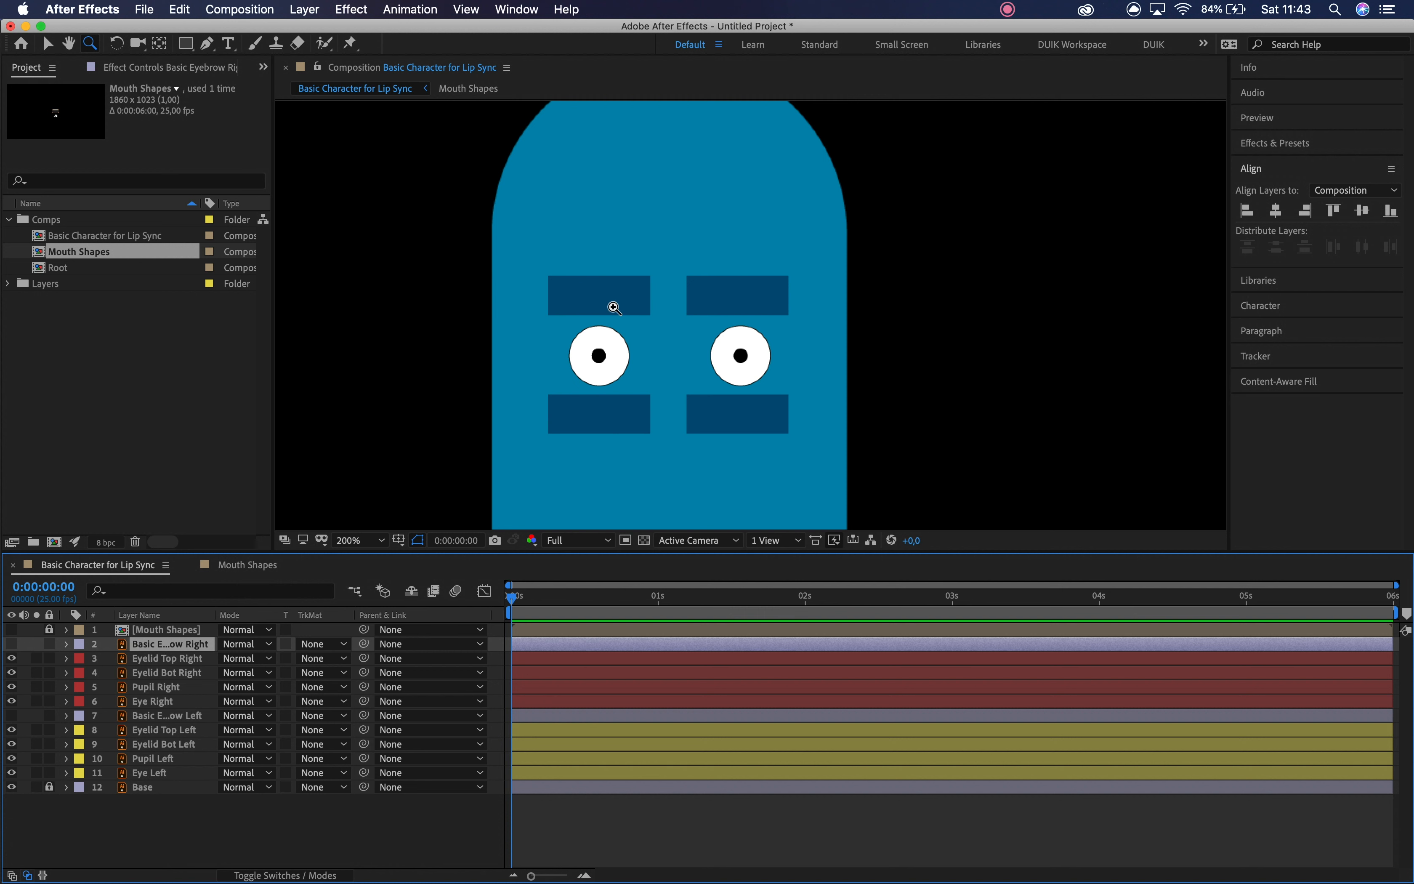
{"action": "key", "text": "v"}
{"action": "left_click", "coordinate": [634, 292]}
{"action": "left_click", "coordinate": [769, 287]}
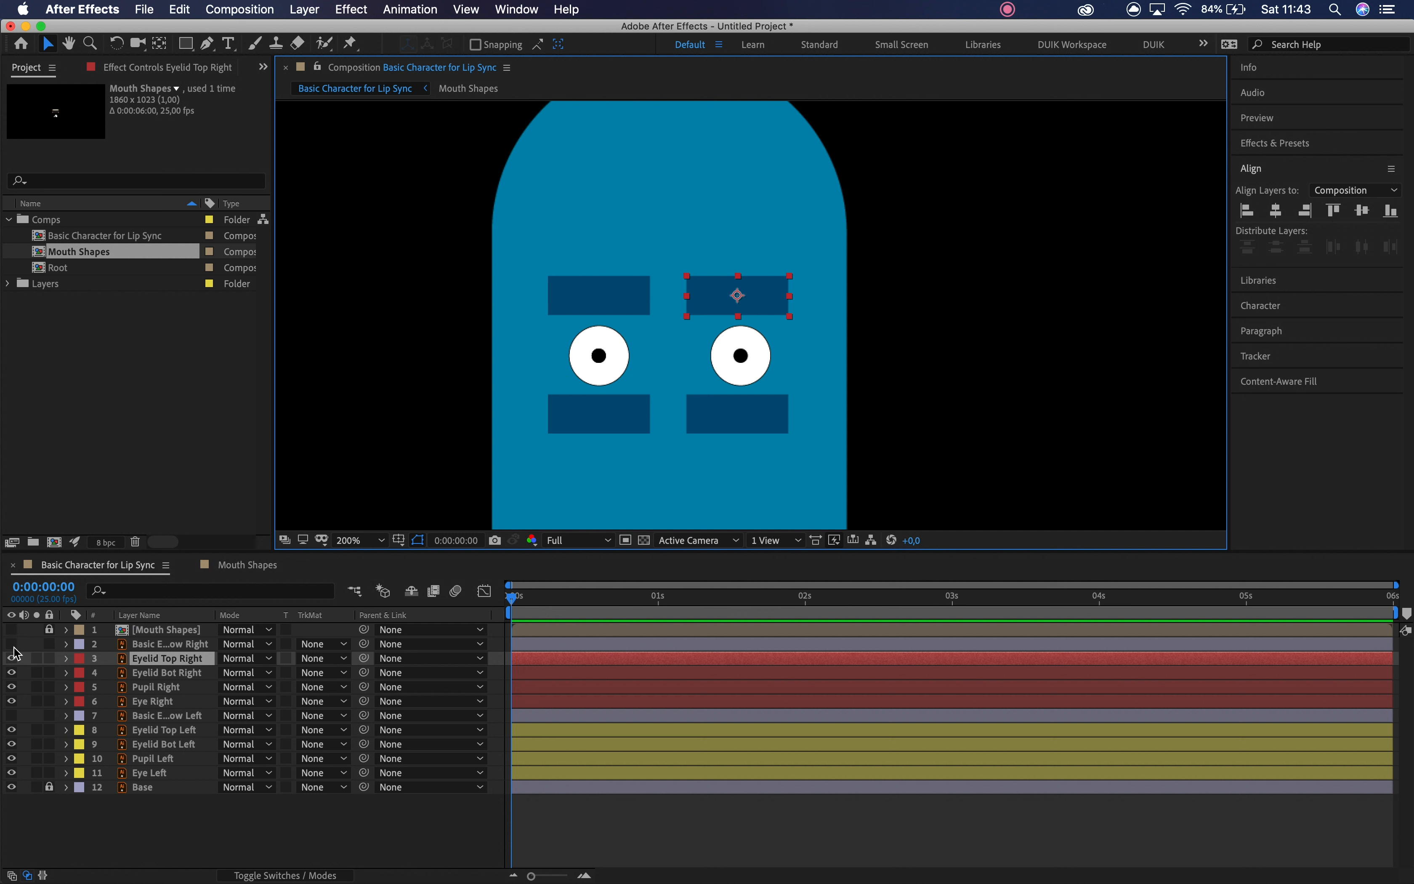
{"action": "left_click", "coordinate": [11, 659]}
{"action": "left_click", "coordinate": [11, 672]}
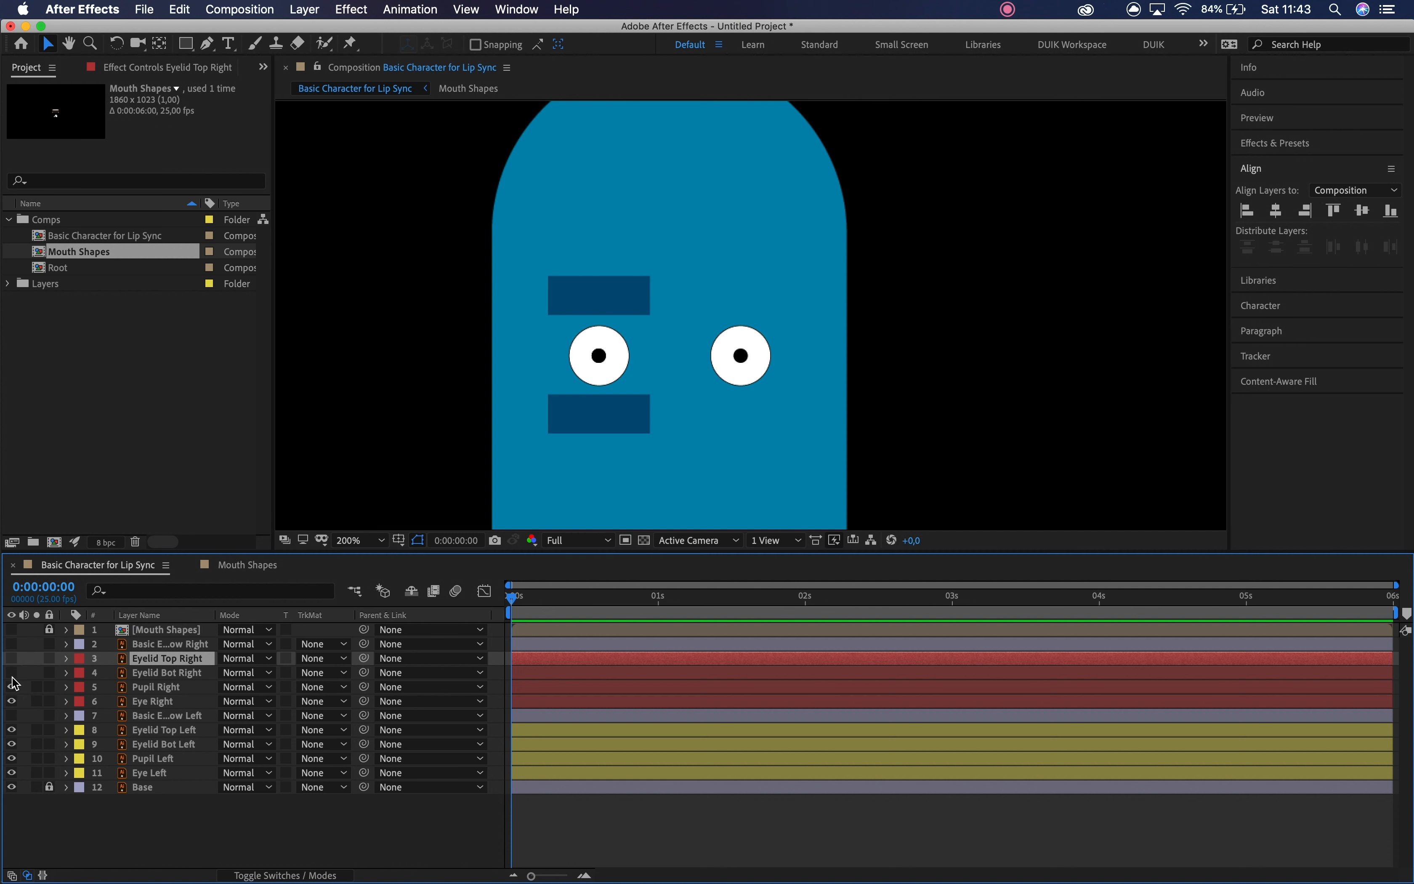
{"action": "left_click", "coordinate": [165, 730]}
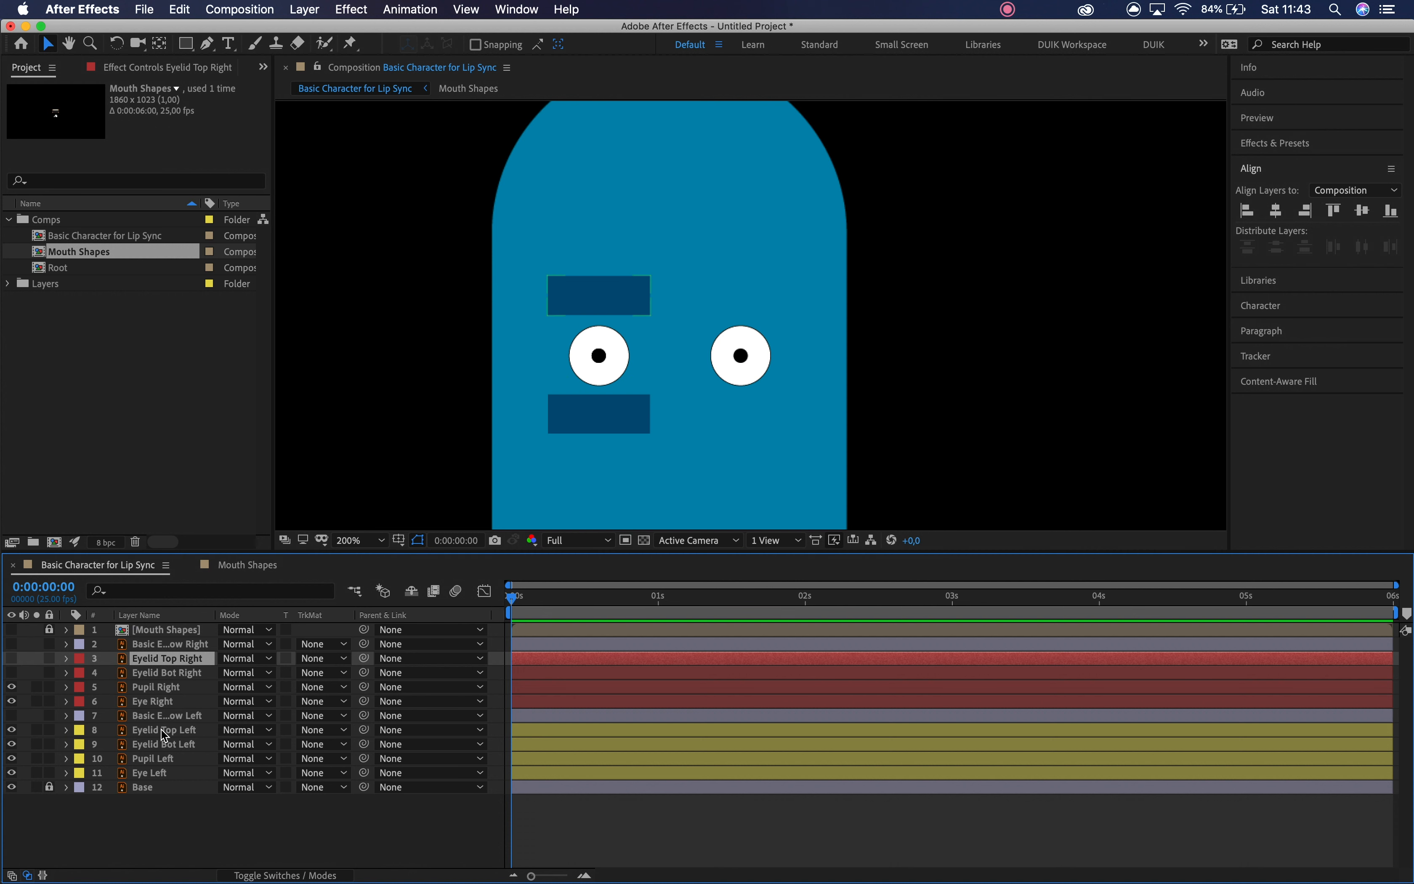
{"action": "left_click", "coordinate": [11, 729]}
{"action": "left_click", "coordinate": [11, 744]}
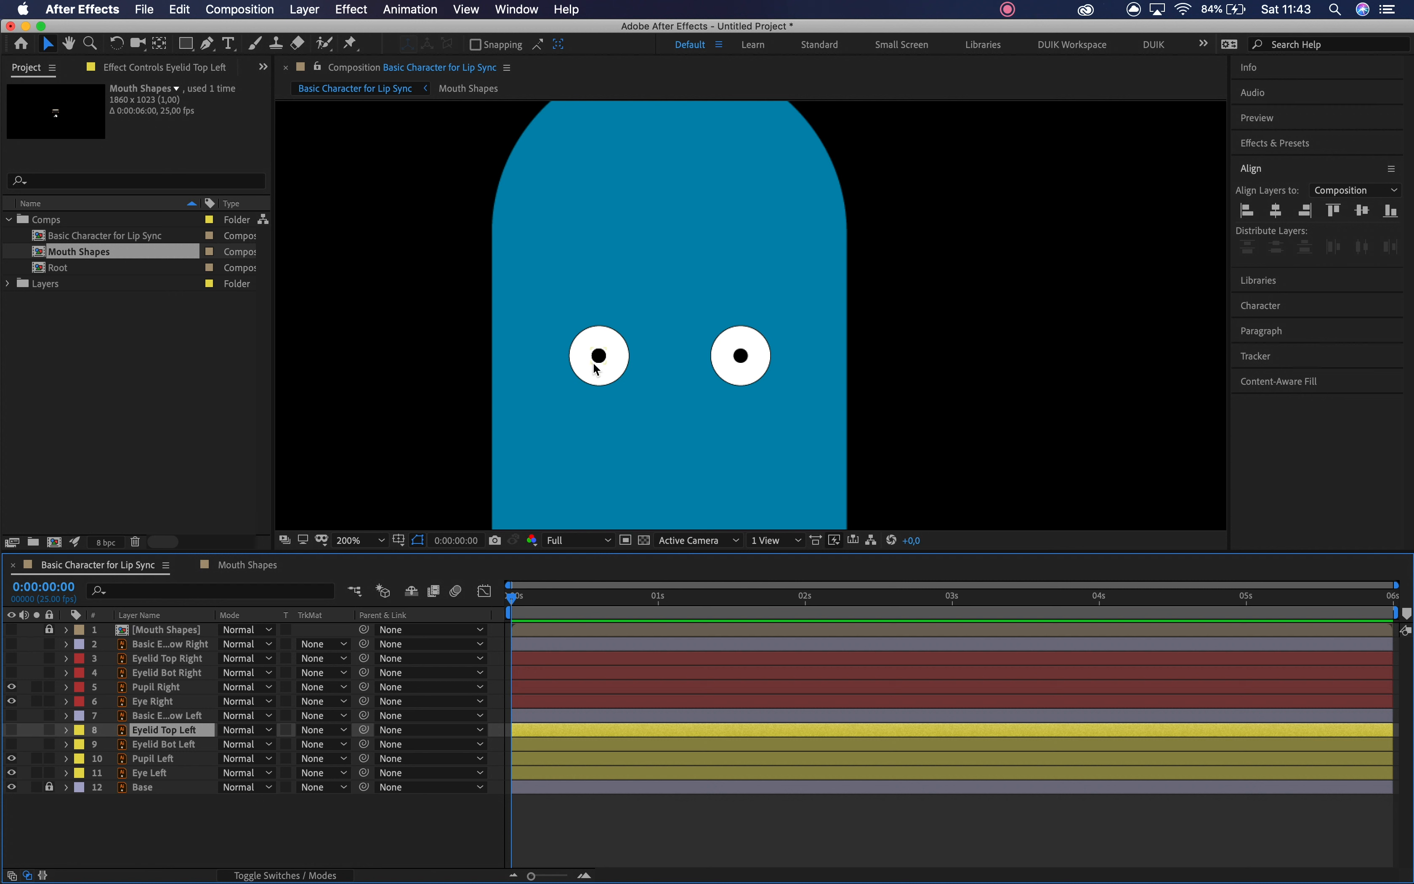
- Show the layer switches and mark the right eyebrow and the right top and bottom eyelid layers as shy
{"action": "left_click", "coordinate": [623, 350]}
{"action": "key", "text": "space"}
{"action": "left_click_drag", "start_coordinate": [759, 340], "coordinate": [583, 361]}
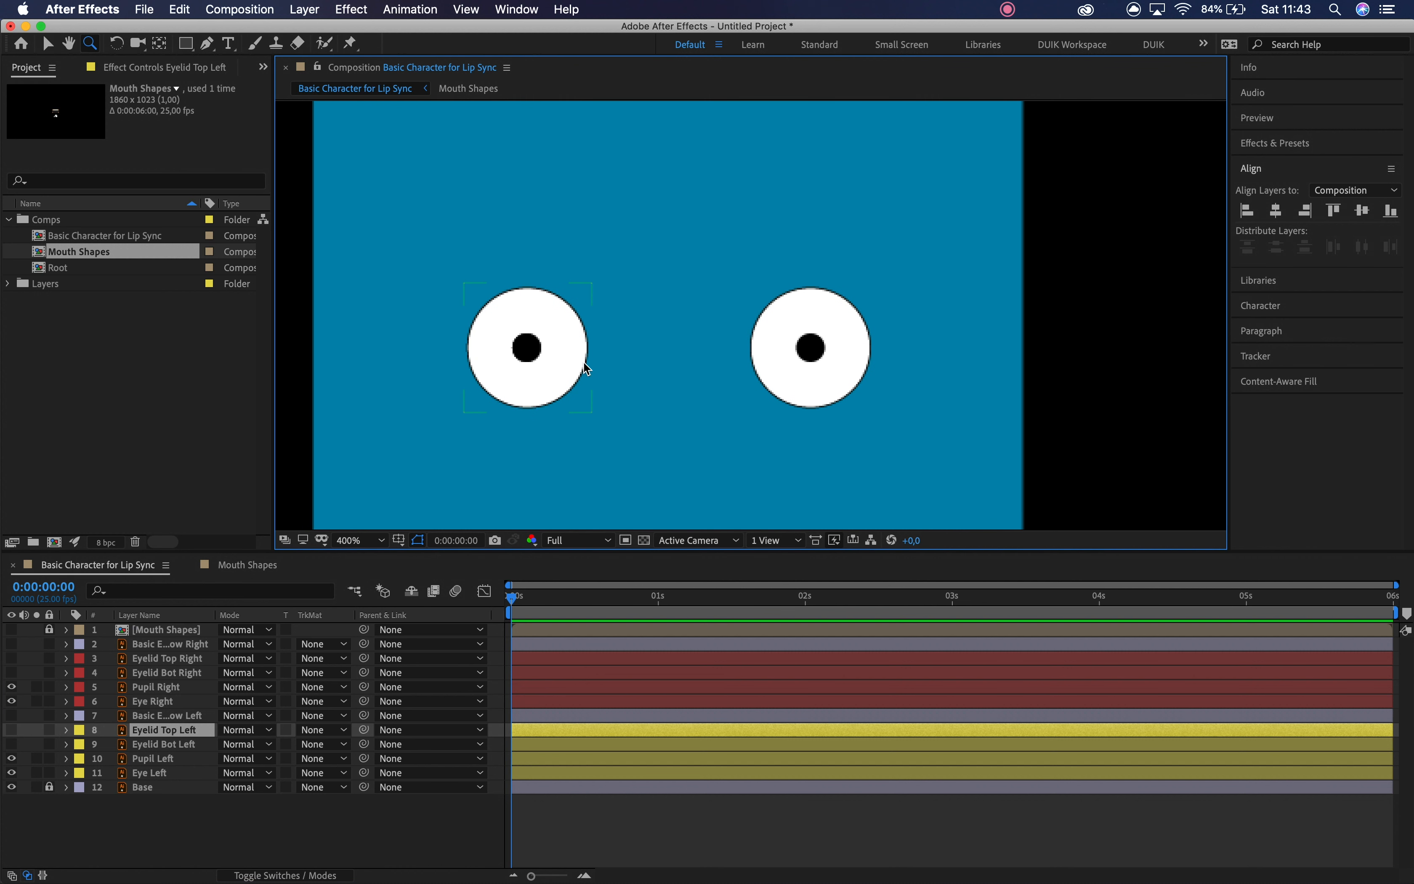
{"action": "left_click", "coordinate": [240, 813]}
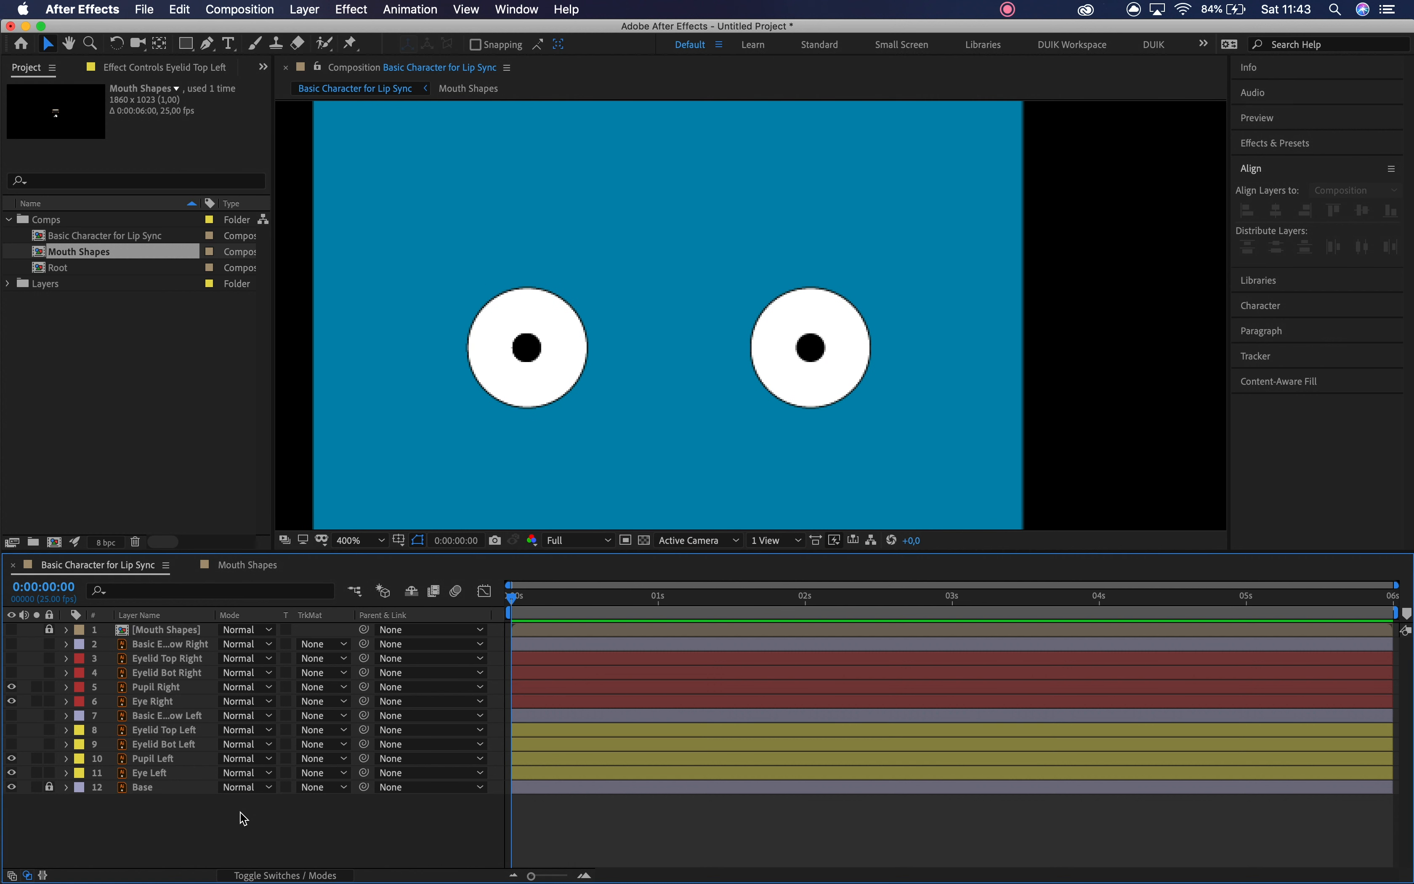
{"action": "left_click", "coordinate": [152, 705]}
{"action": "left_click", "coordinate": [173, 685]}
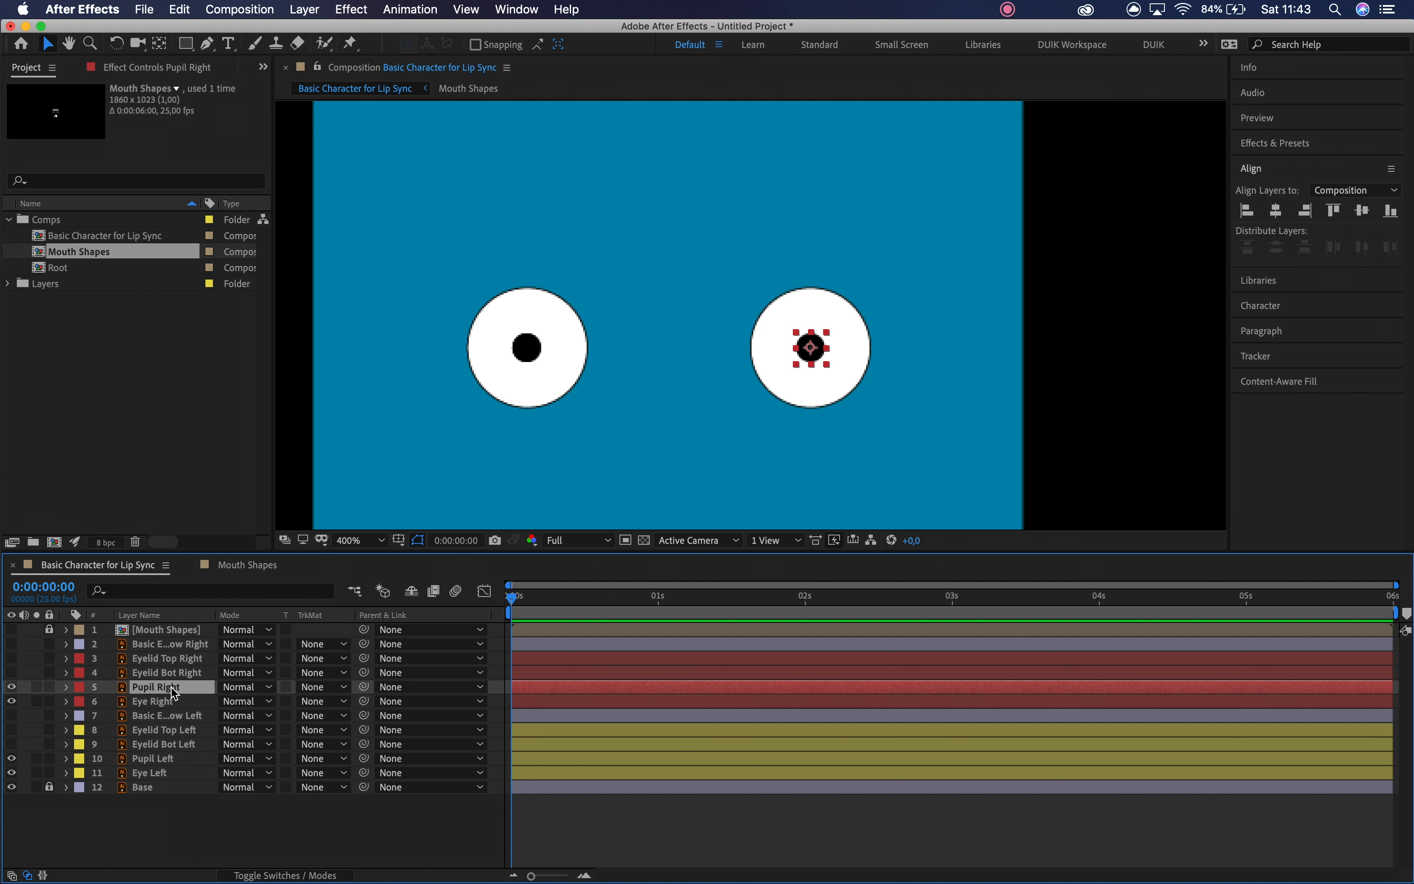
{"action": "left_click", "coordinate": [172, 673]}
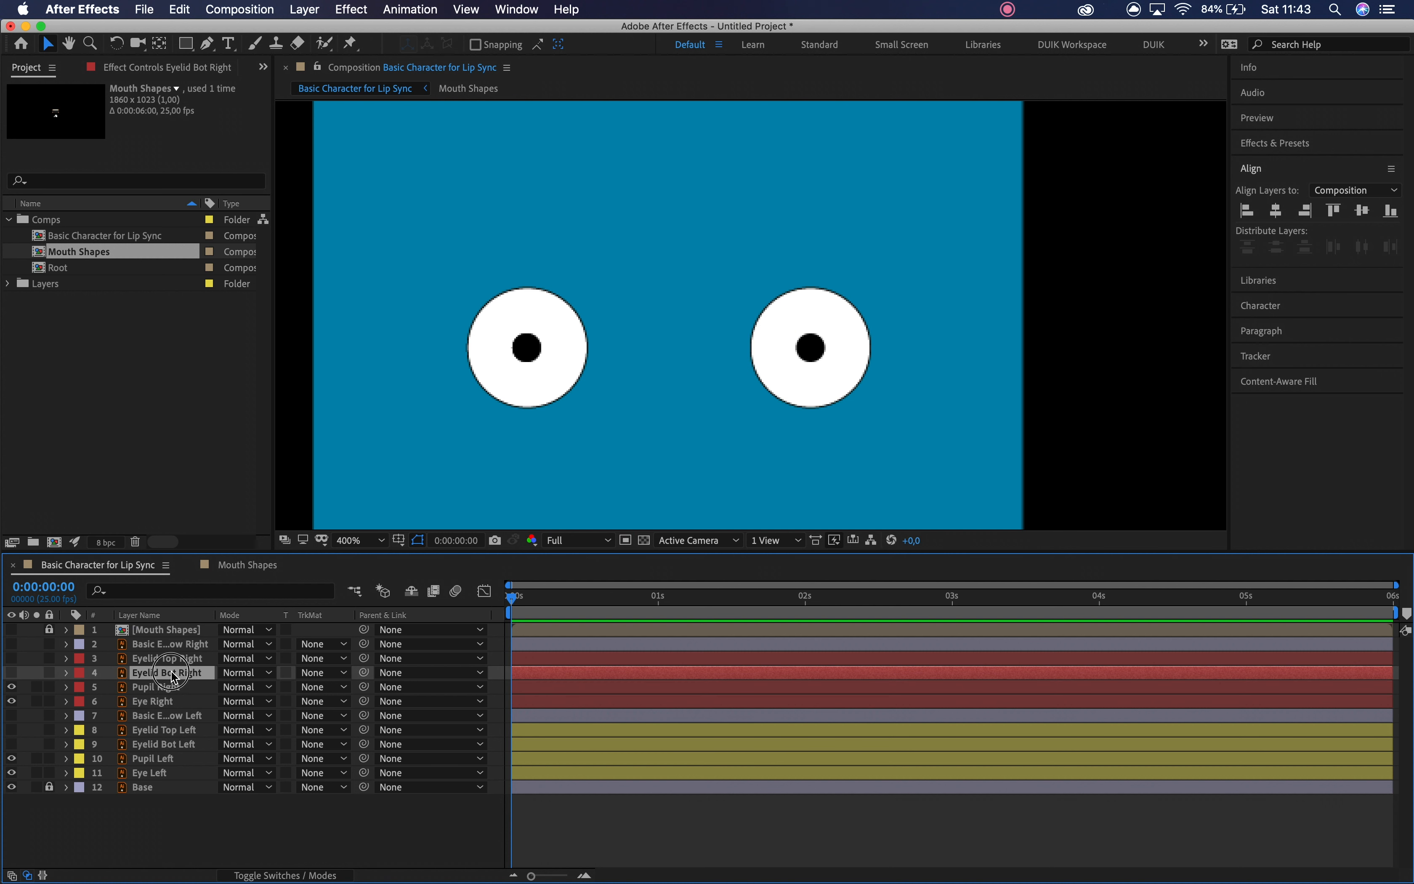
{"action": "left_click", "coordinate": [171, 644], "text": "shift"}
{"action": "left_click", "coordinate": [316, 875]}
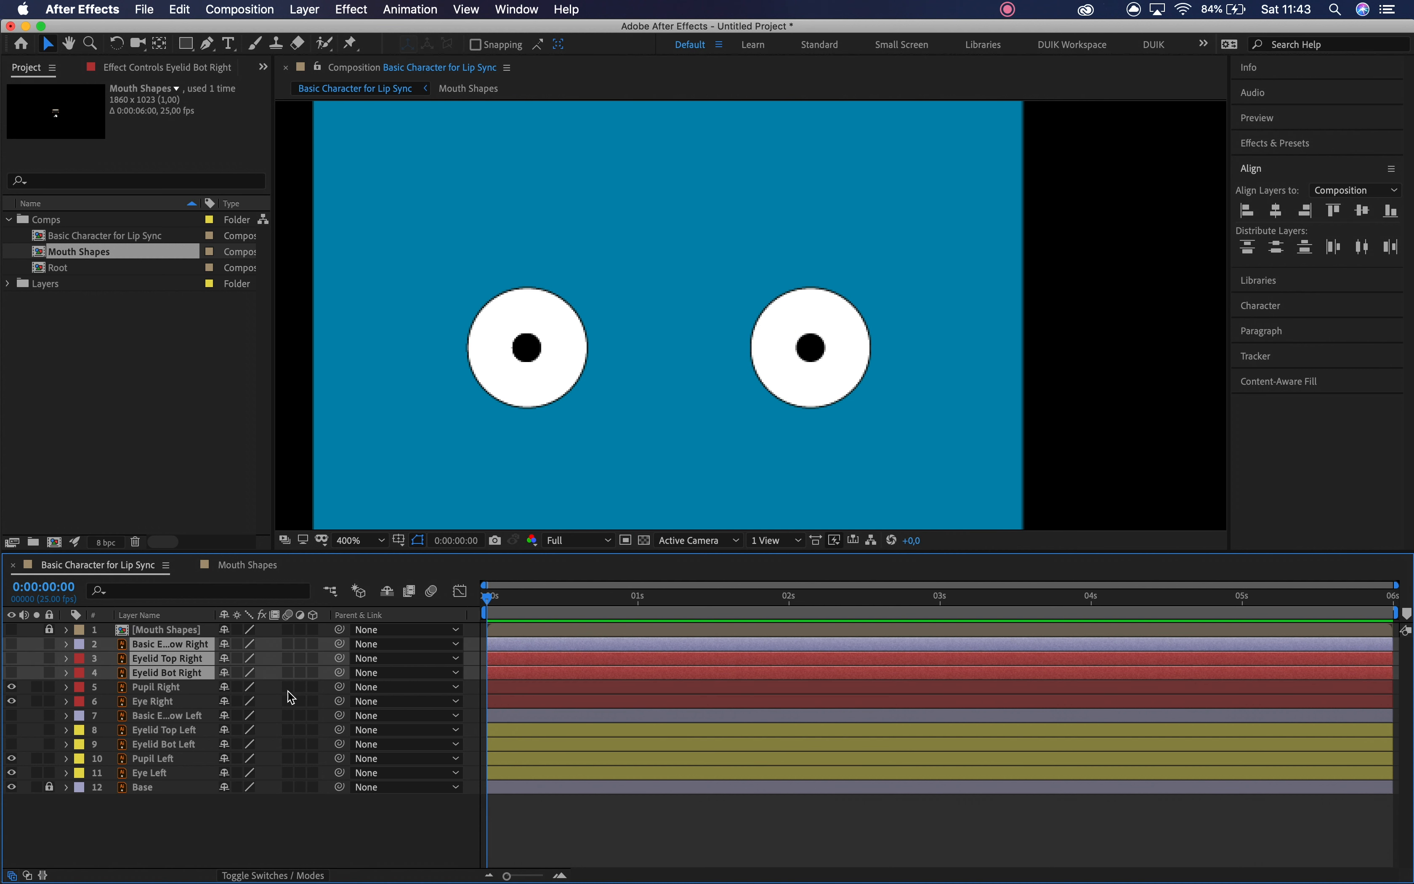
{"action": "left_click", "coordinate": [225, 644]}
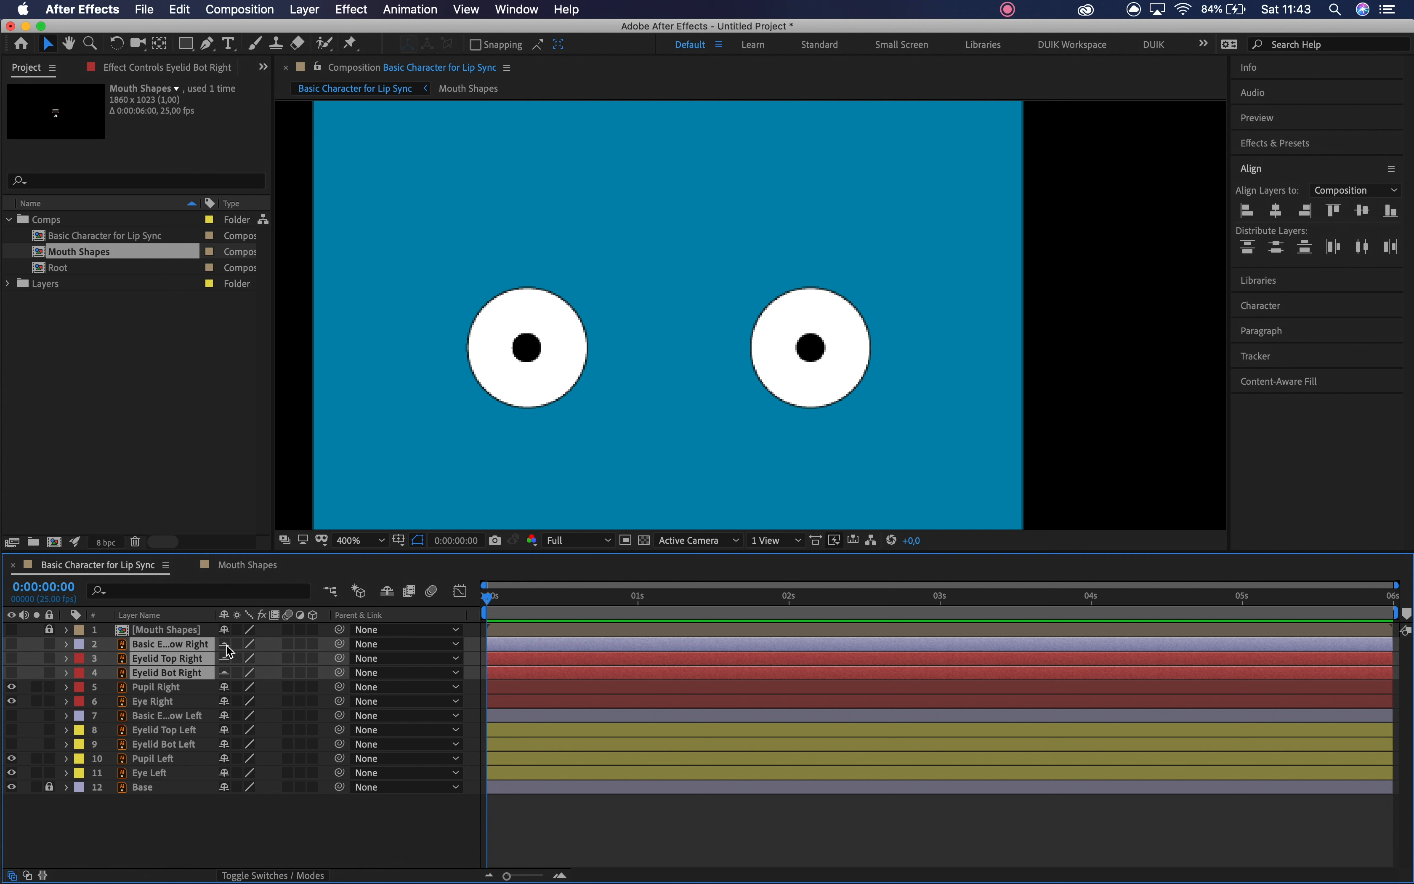
- Mark the left eyebrow and the left top and bottom eyelid layers as shy, and hide all shy layers from the timeline
{"action": "left_click", "coordinate": [166, 718]}
{"action": "left_click", "coordinate": [166, 744], "text": "shift"}
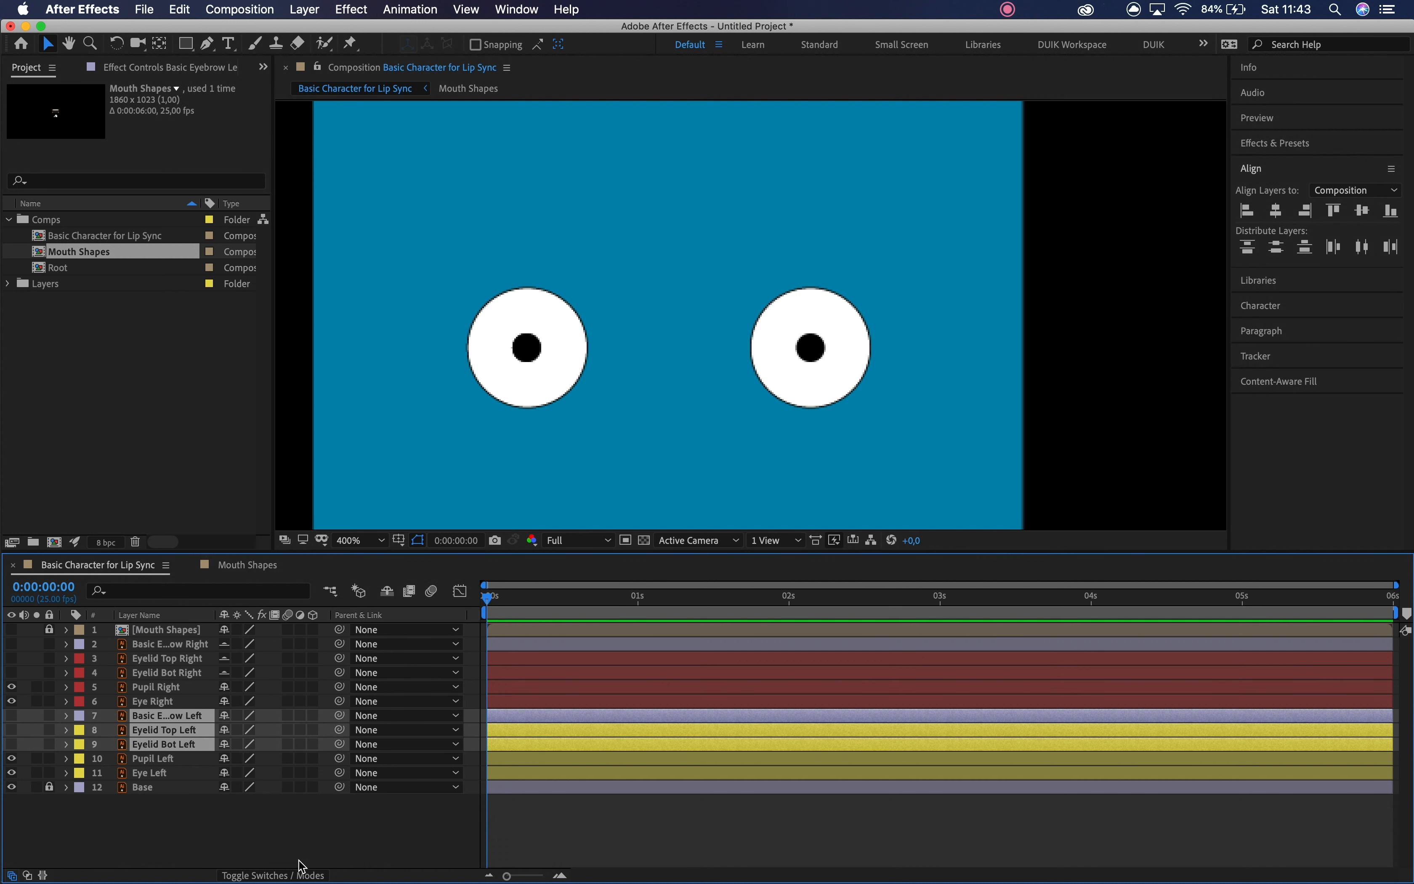
{"action": "left_click", "coordinate": [225, 745]}
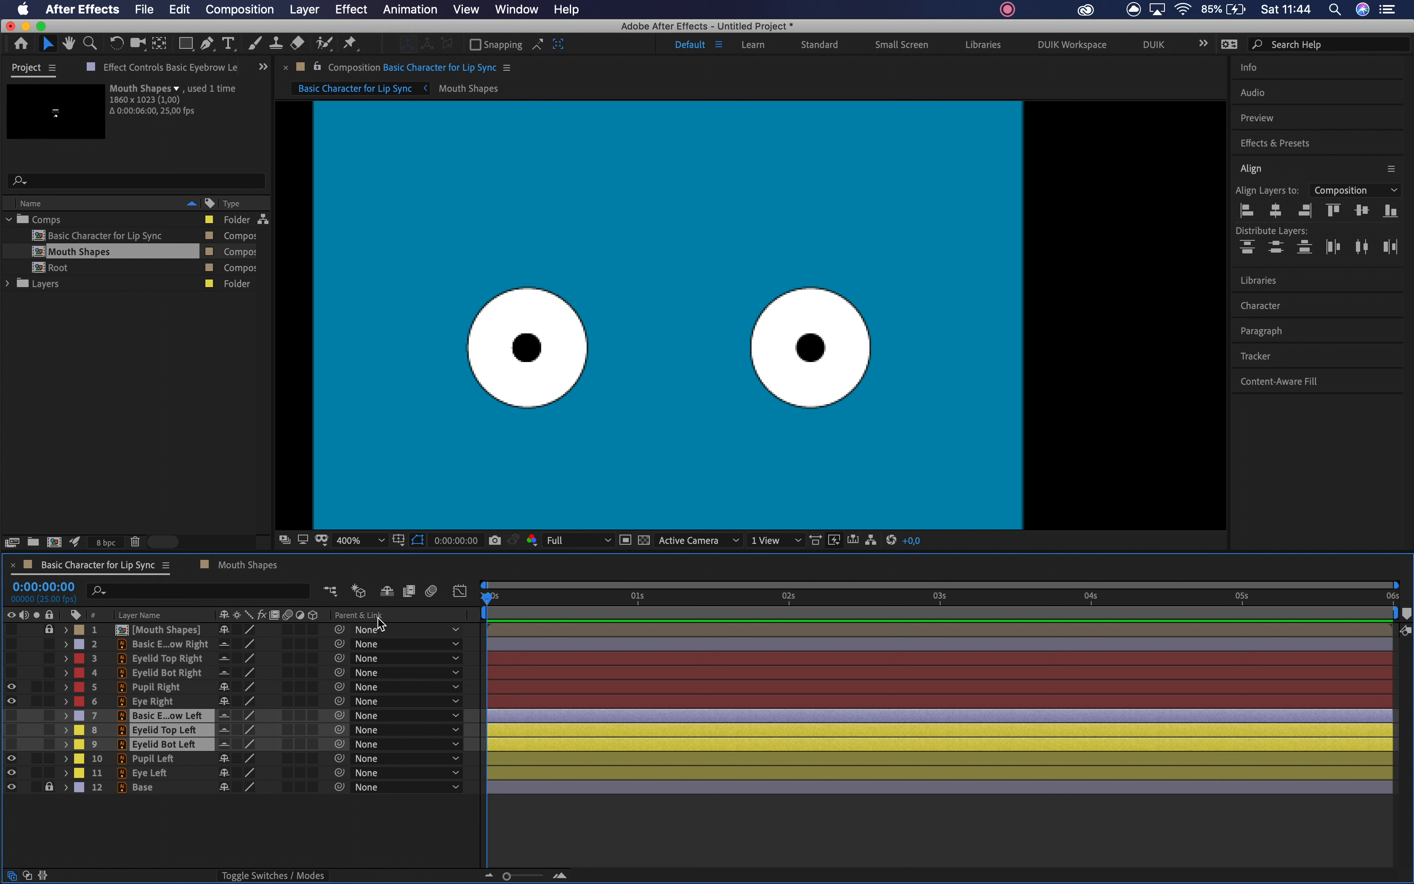
{"action": "left_click", "coordinate": [387, 591]}
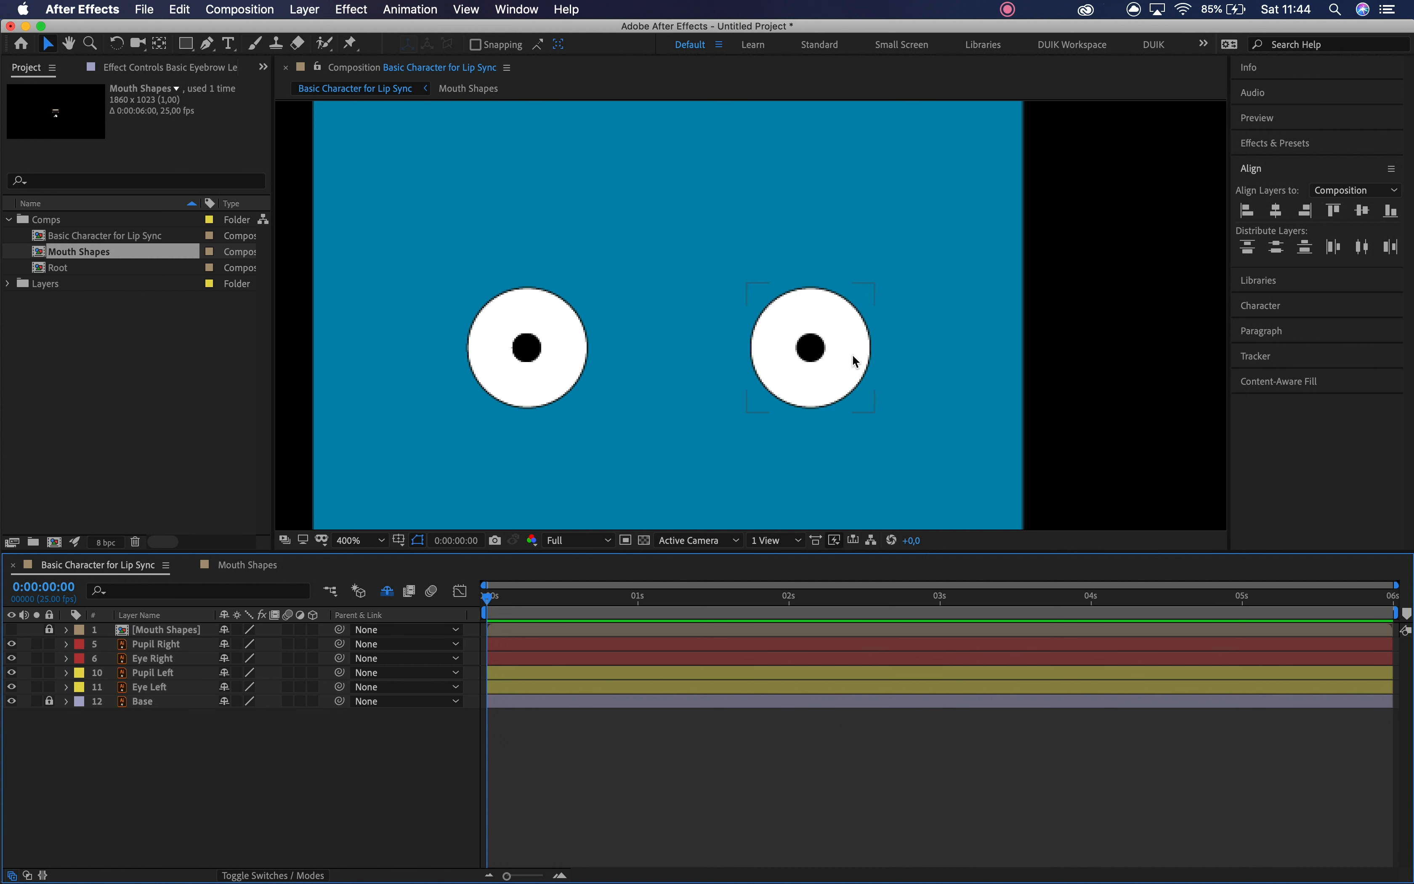
- Duplicate the Eye Right layer and rename the copy Eye Right MATTE
{"action": "left_click", "coordinate": [157, 768]}
{"action": "left_click", "coordinate": [175, 650]}
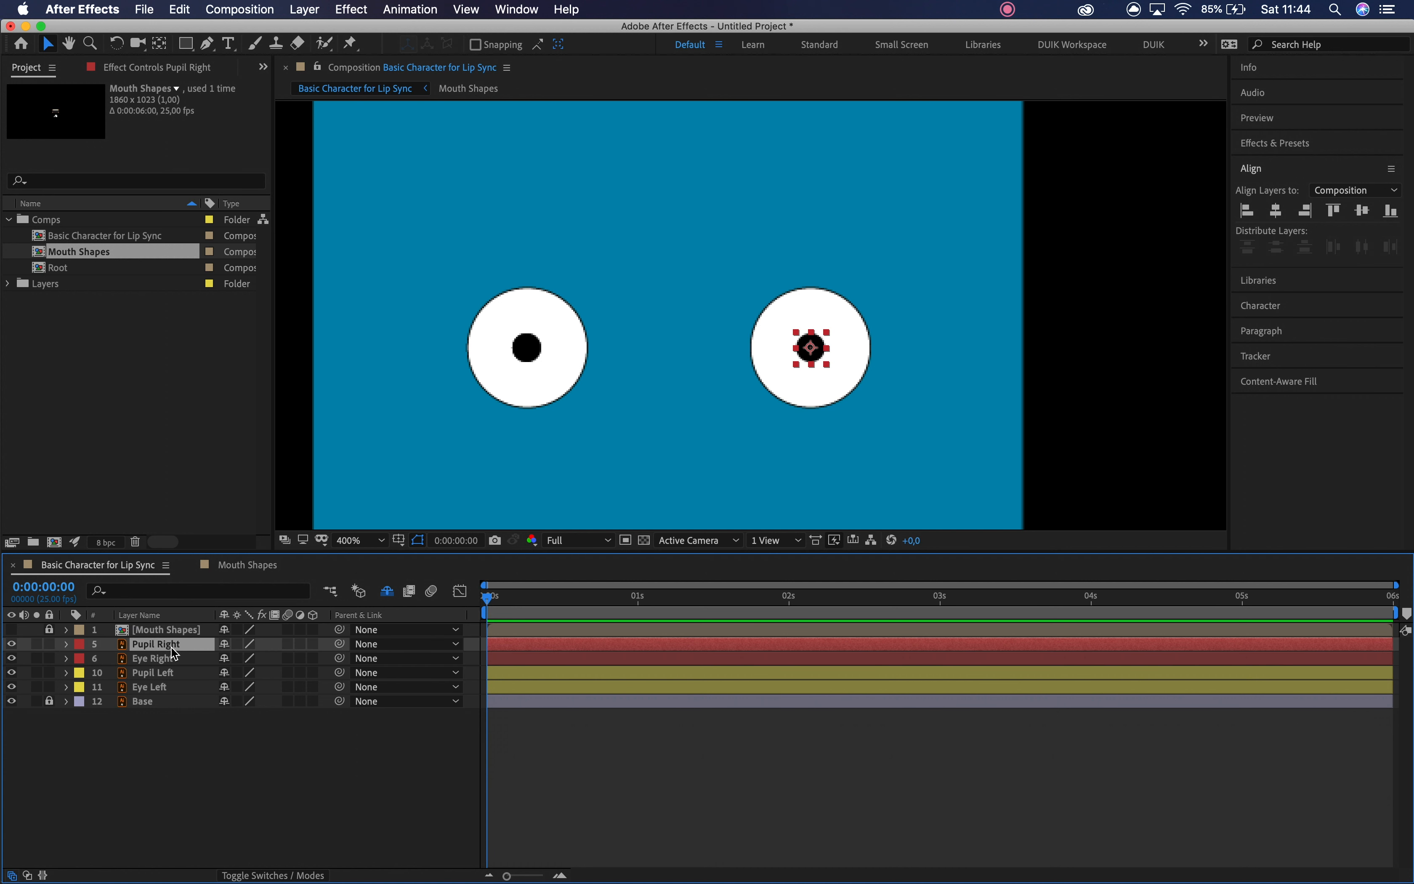
{"action": "left_click", "coordinate": [197, 740]}
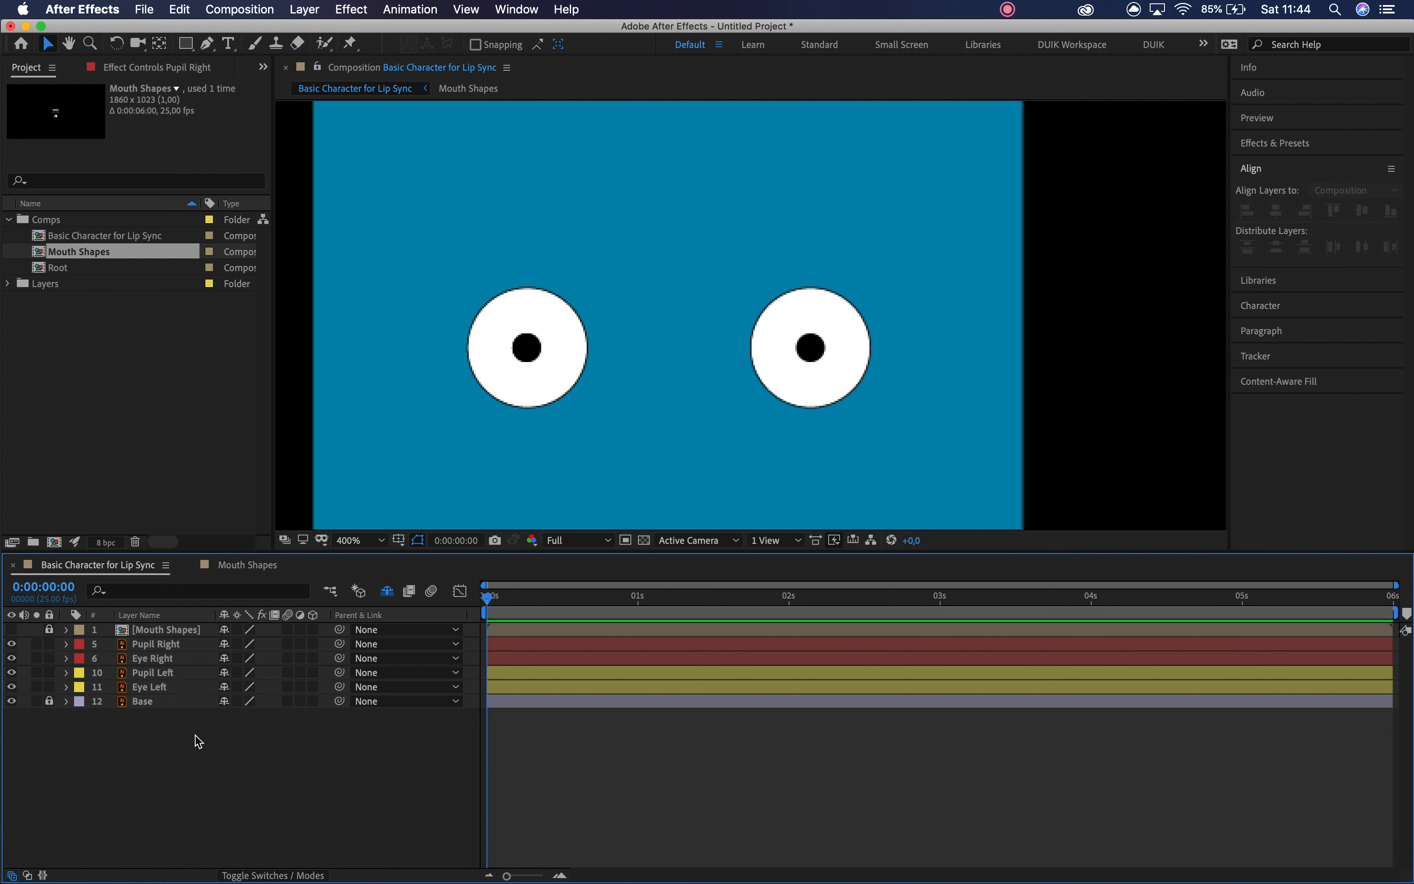
{"action": "left_click", "coordinate": [183, 660]}
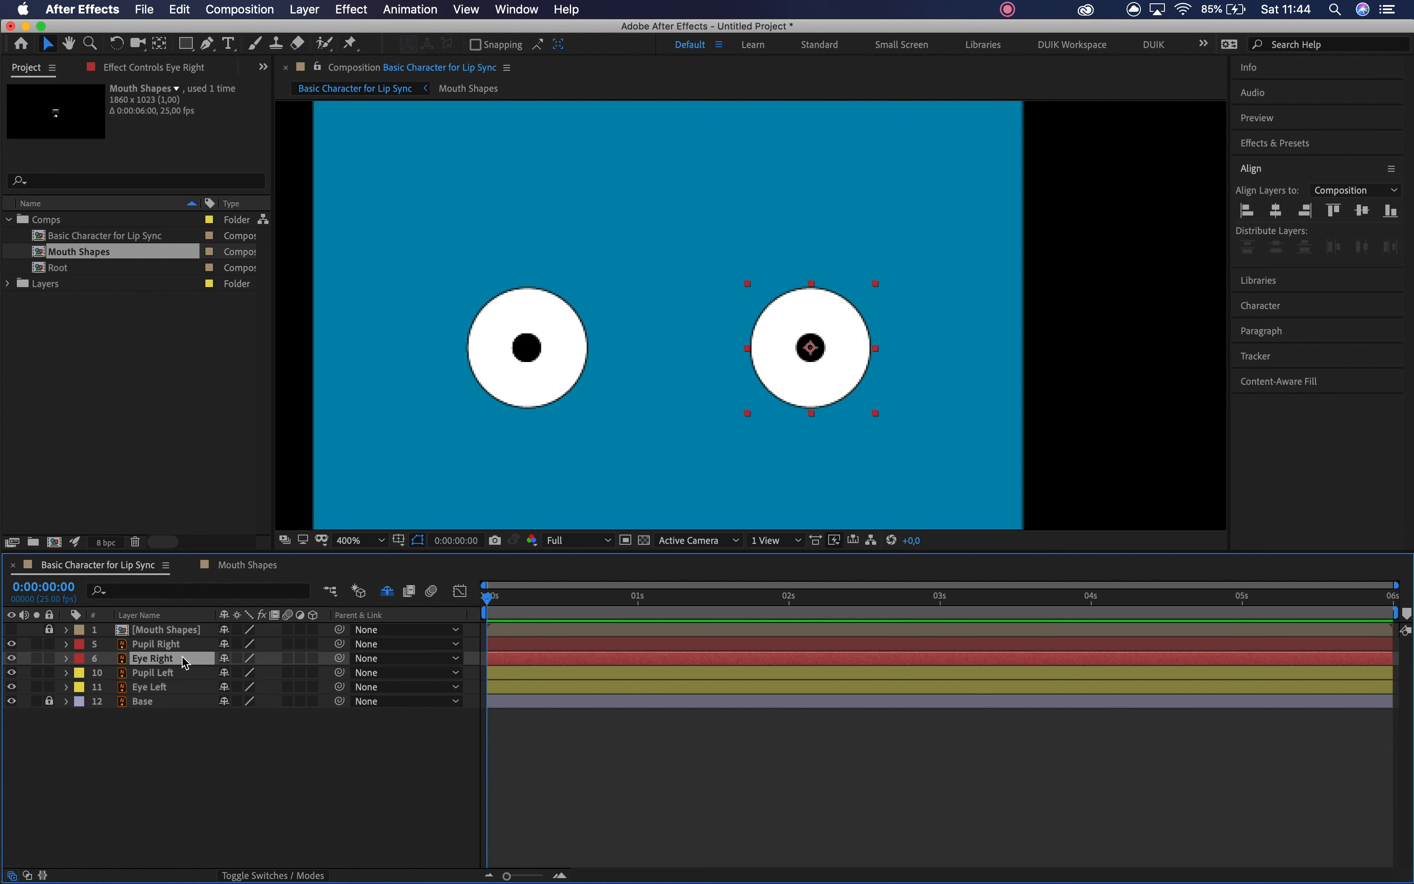
{"action": "key", "text": "ctrl+d"}
{"action": "key", "text": "Return"}
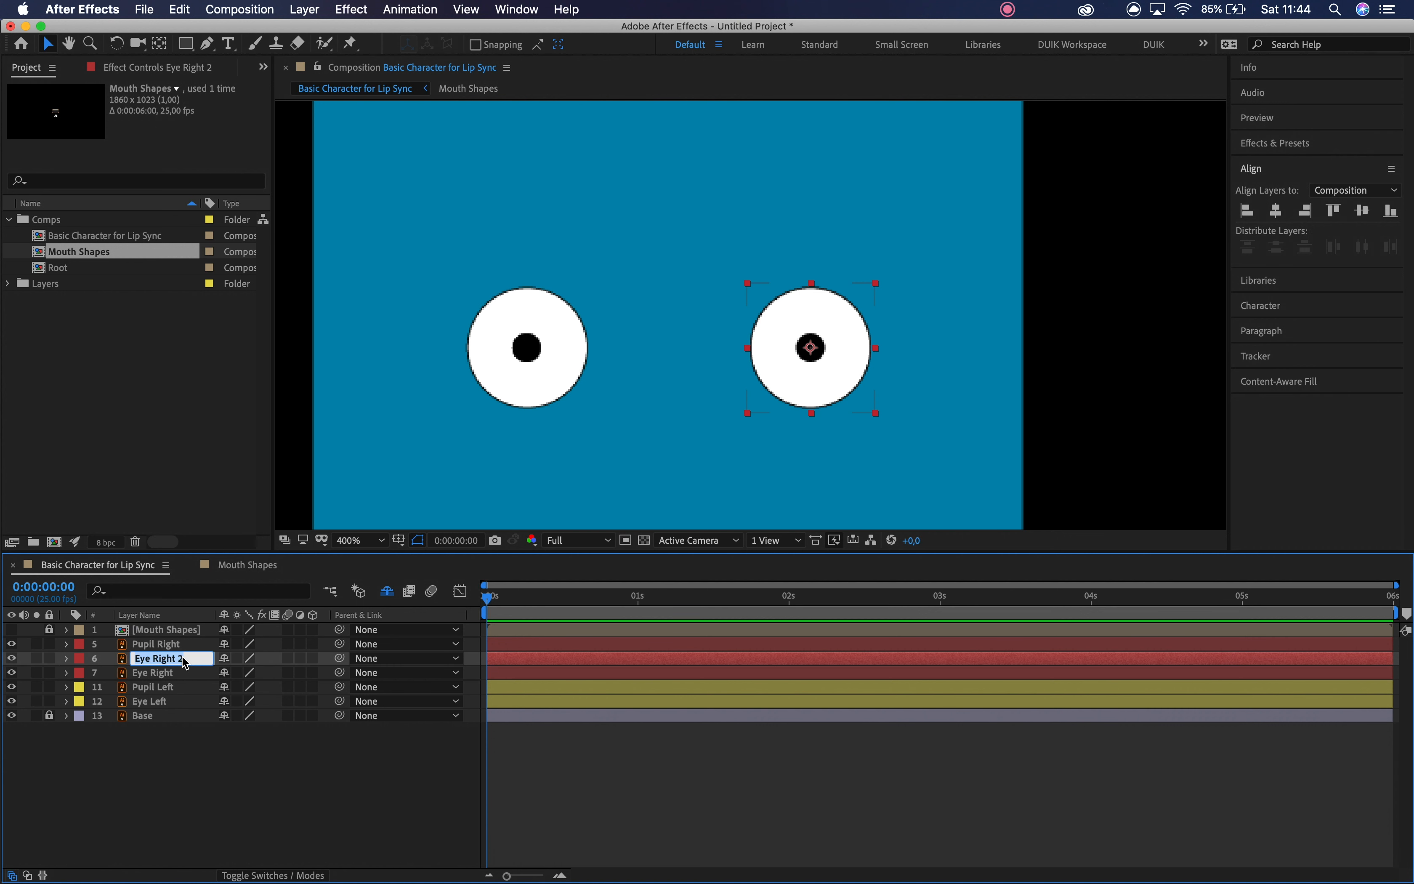
{"action": "double_click", "coordinate": [182, 655]}
{"action": "type", "text": "MATTE"}
{"action": "key", "text": "Return"}
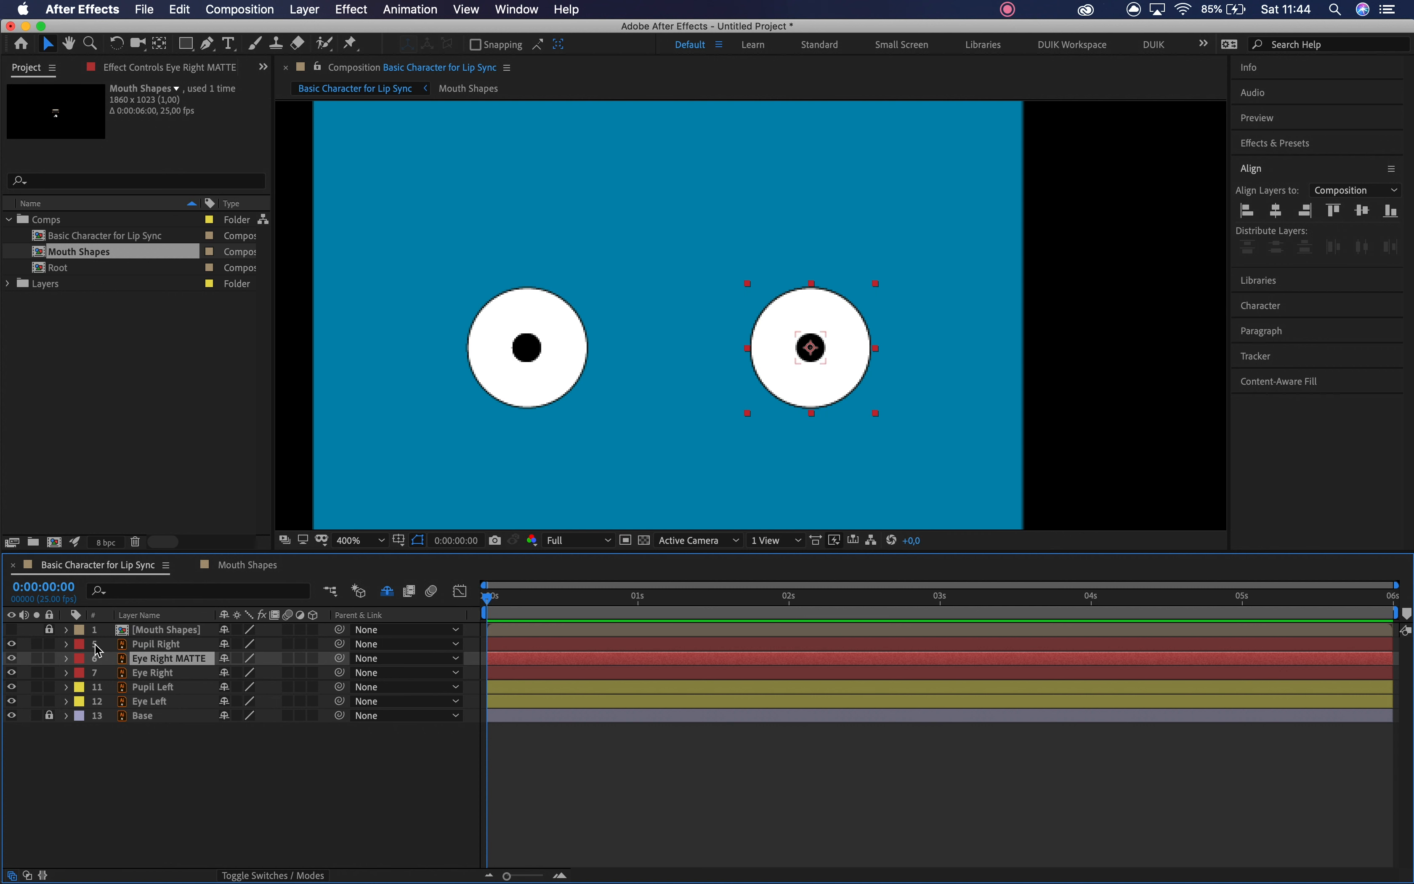
- Label the Eye Right MATTE layer Dark Green and place a duplicate of it above the Pupil Right layer
{"action": "left_click", "coordinate": [78, 658]}
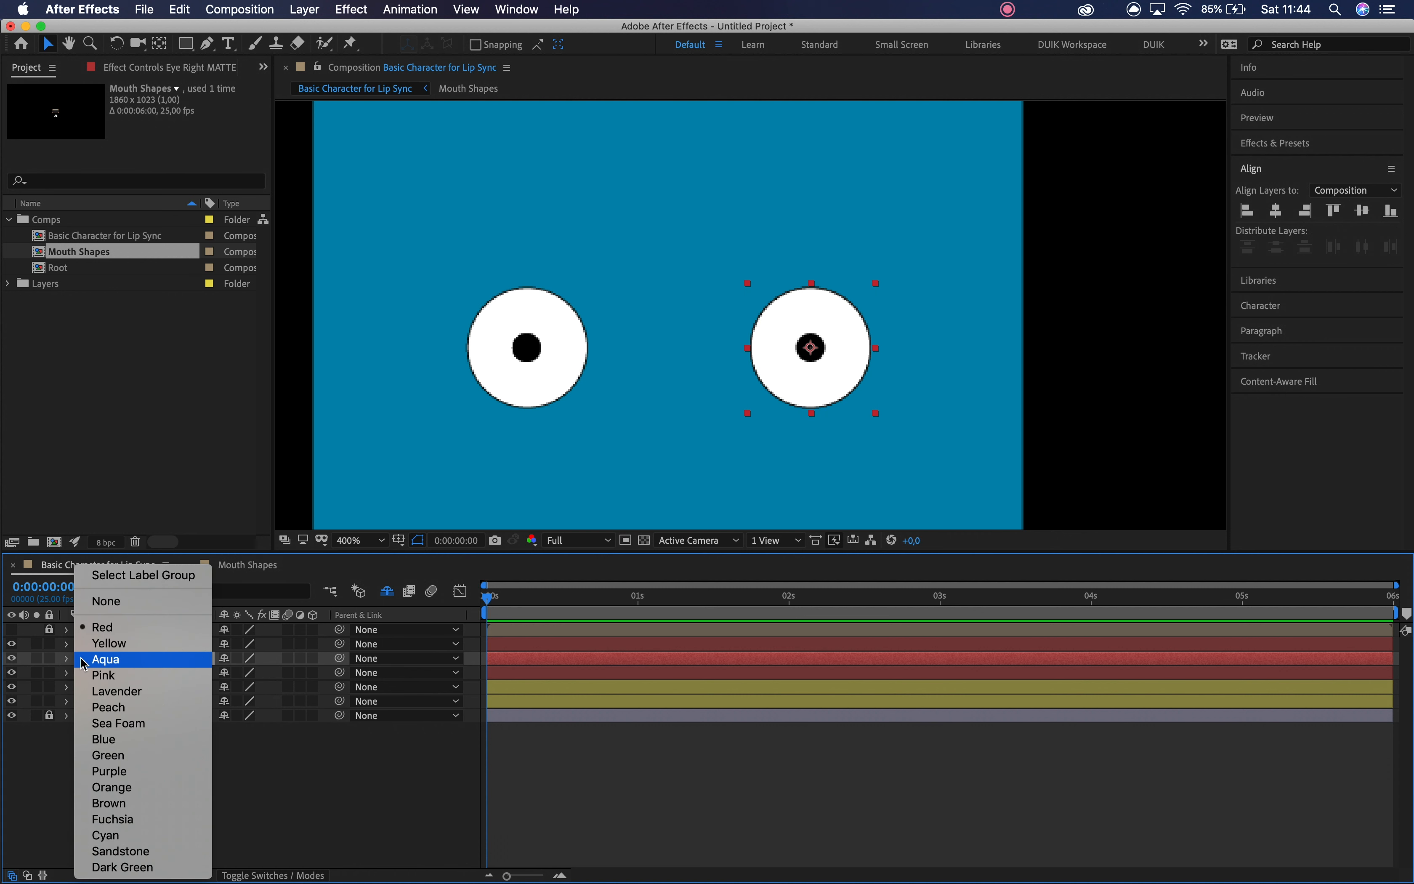
{"action": "left_click", "coordinate": [141, 866]}
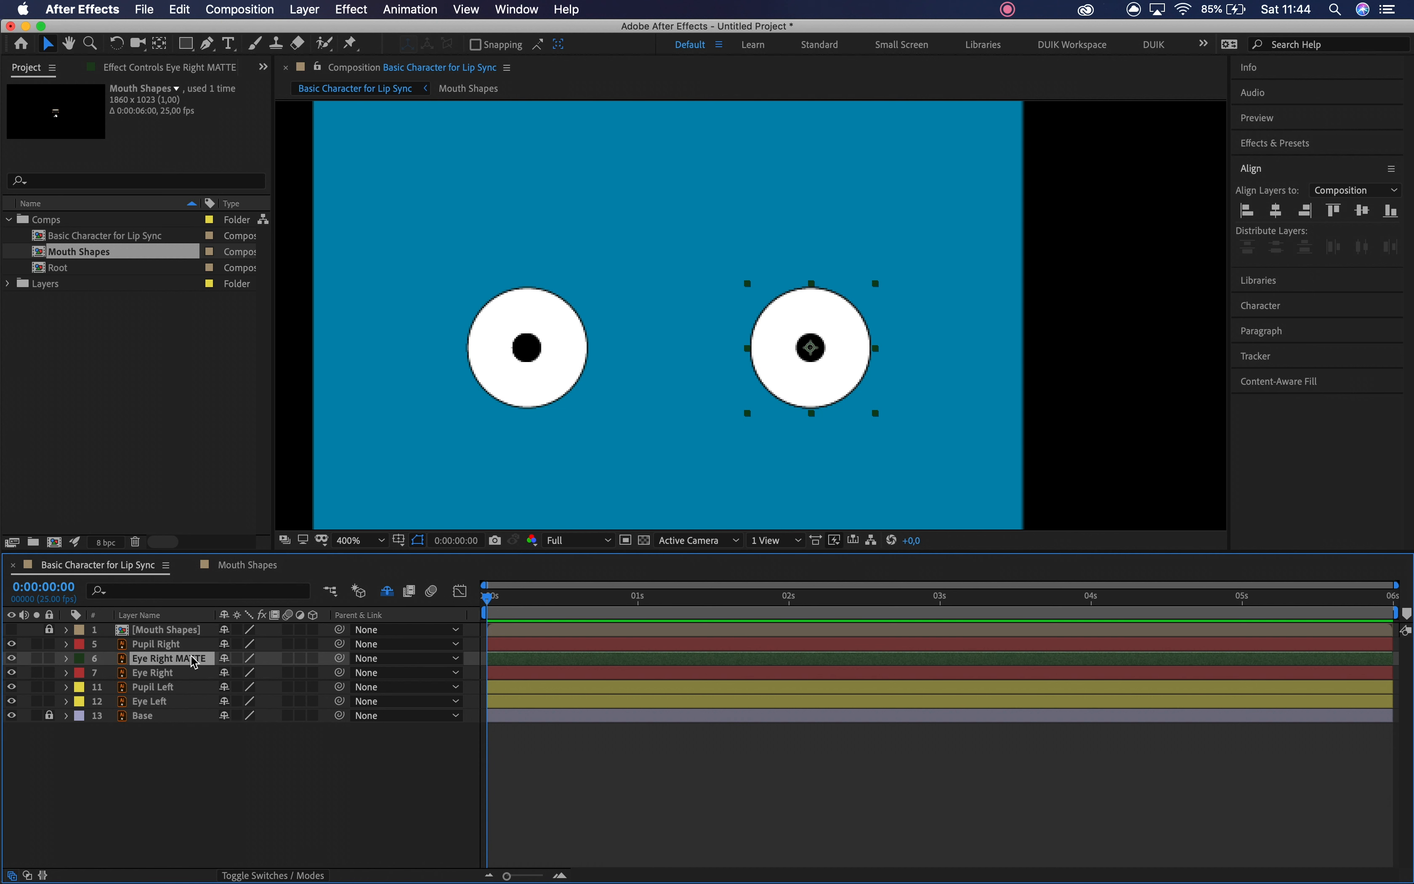
{"action": "key", "text": "super+d"}
{"action": "mouse_move", "coordinate": [194, 661]}
{"action": "left_mouse_down"}
{"action": "mouse_move", "coordinate": [192, 643]}
{"action": "mouse_move", "coordinate": [176, 646]}
{"action": "left_mouse_up"}
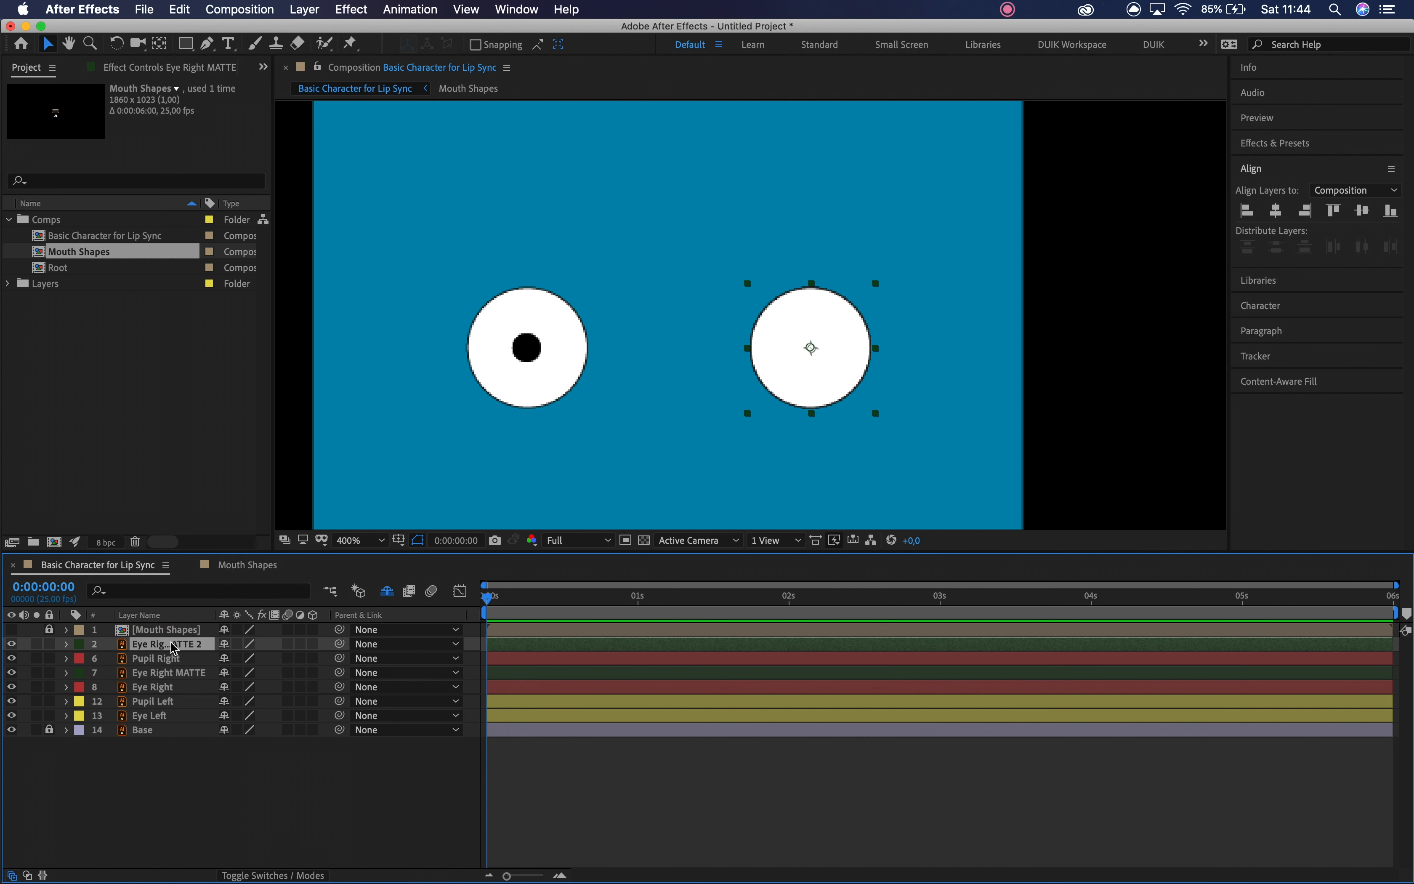
{"action": "key", "text": "Return"}
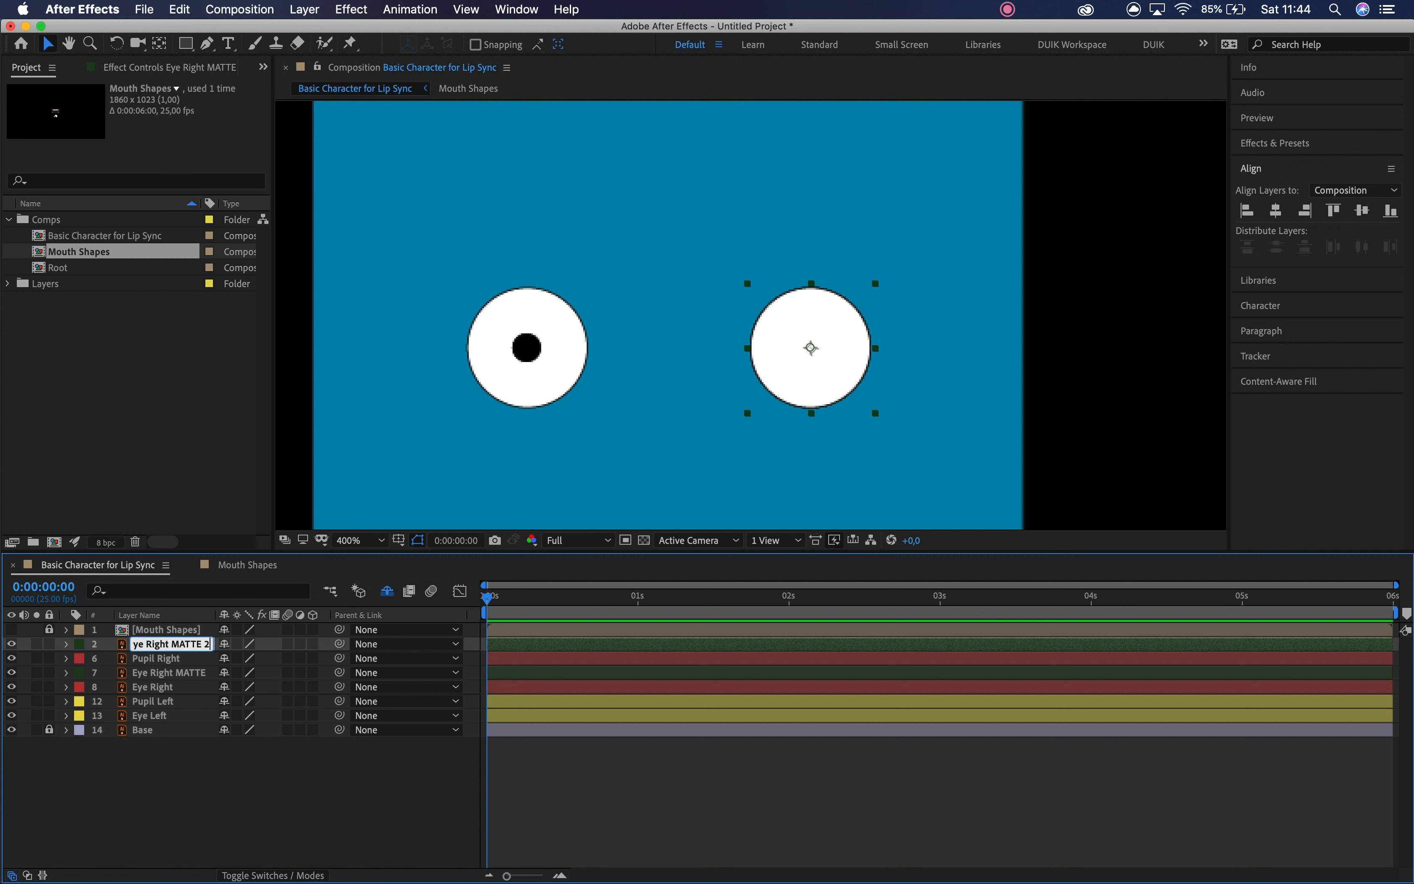
{"action": "key", "text": "Return"}
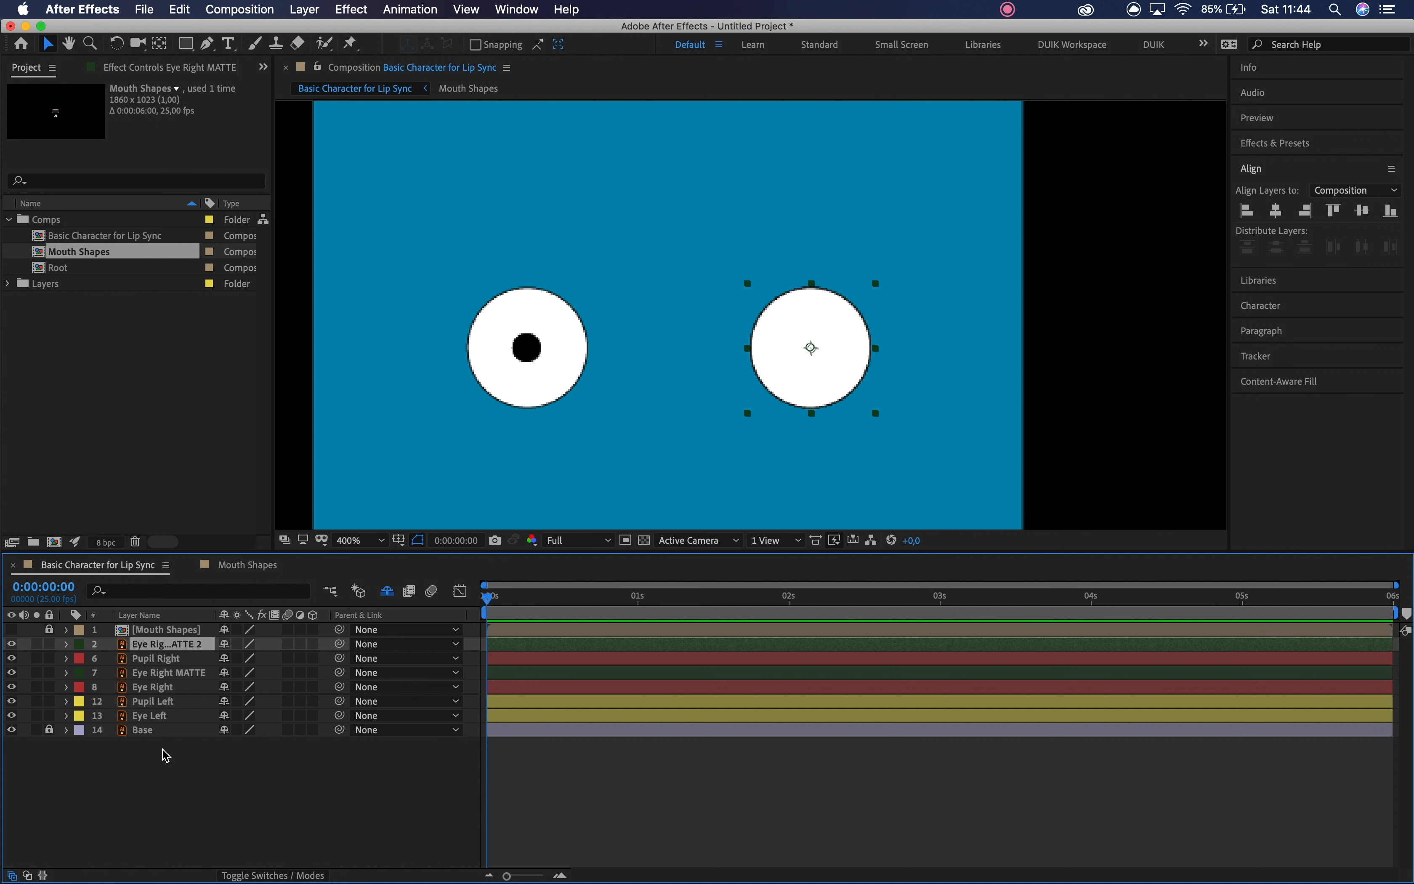
- Duplicate the Eye Left layer and rename the copy Eye Left MATTE
{"action": "left_click", "coordinate": [158, 754]}
{"action": "left_click", "coordinate": [171, 718]}
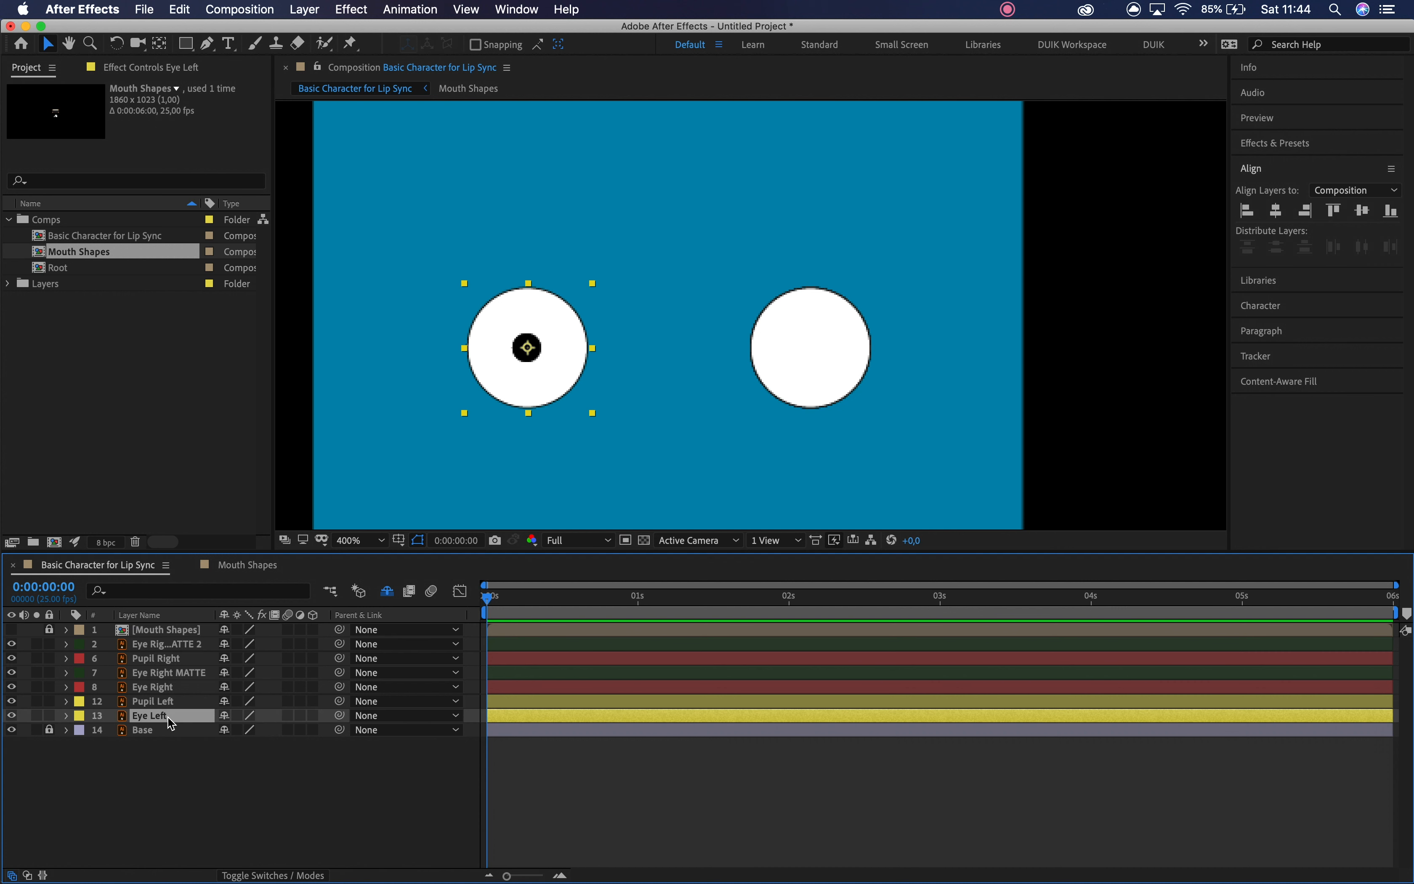
{"action": "key", "text": "super+d"}
{"action": "key", "text": "Return"}
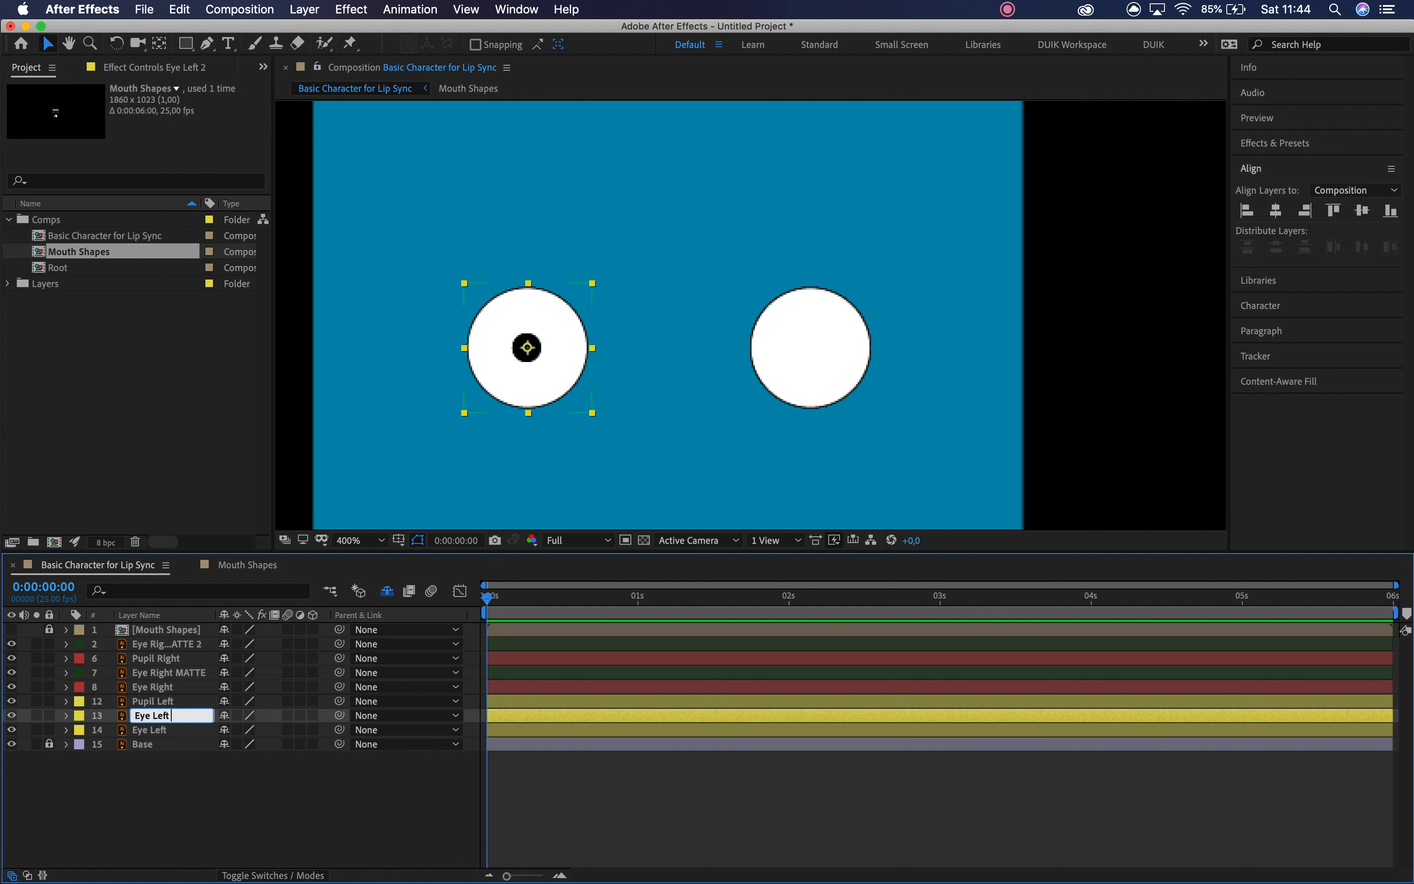
{"action": "type", "text": "Eye Left MATTE"}
{"action": "key", "text": "Return"}
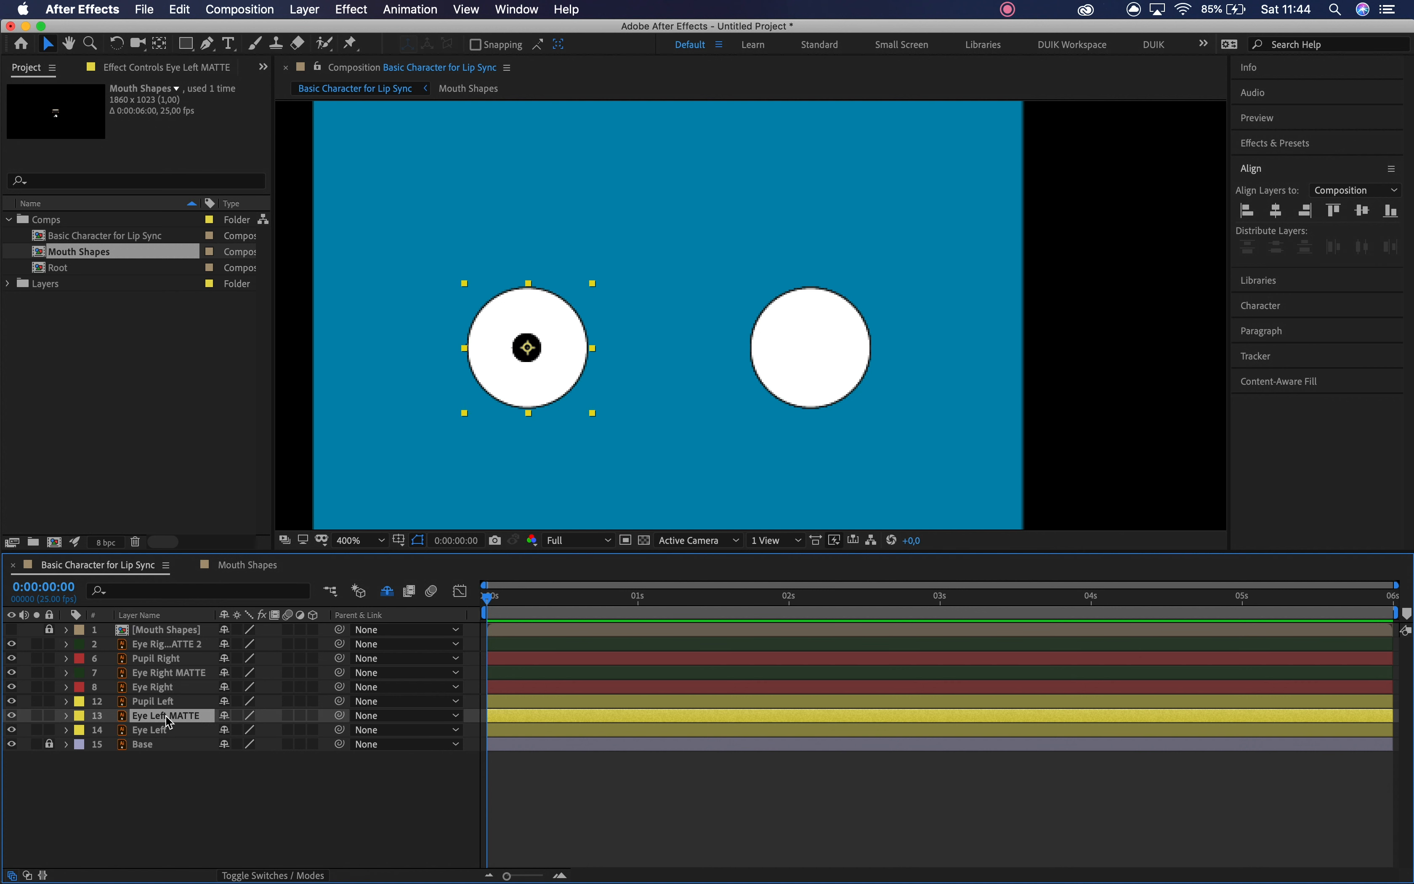
- Label the Eye Left MATTE layer Dark Green and place a duplicate of it directly above the Pupil Left layer
{"action": "left_click", "coordinate": [80, 716]}
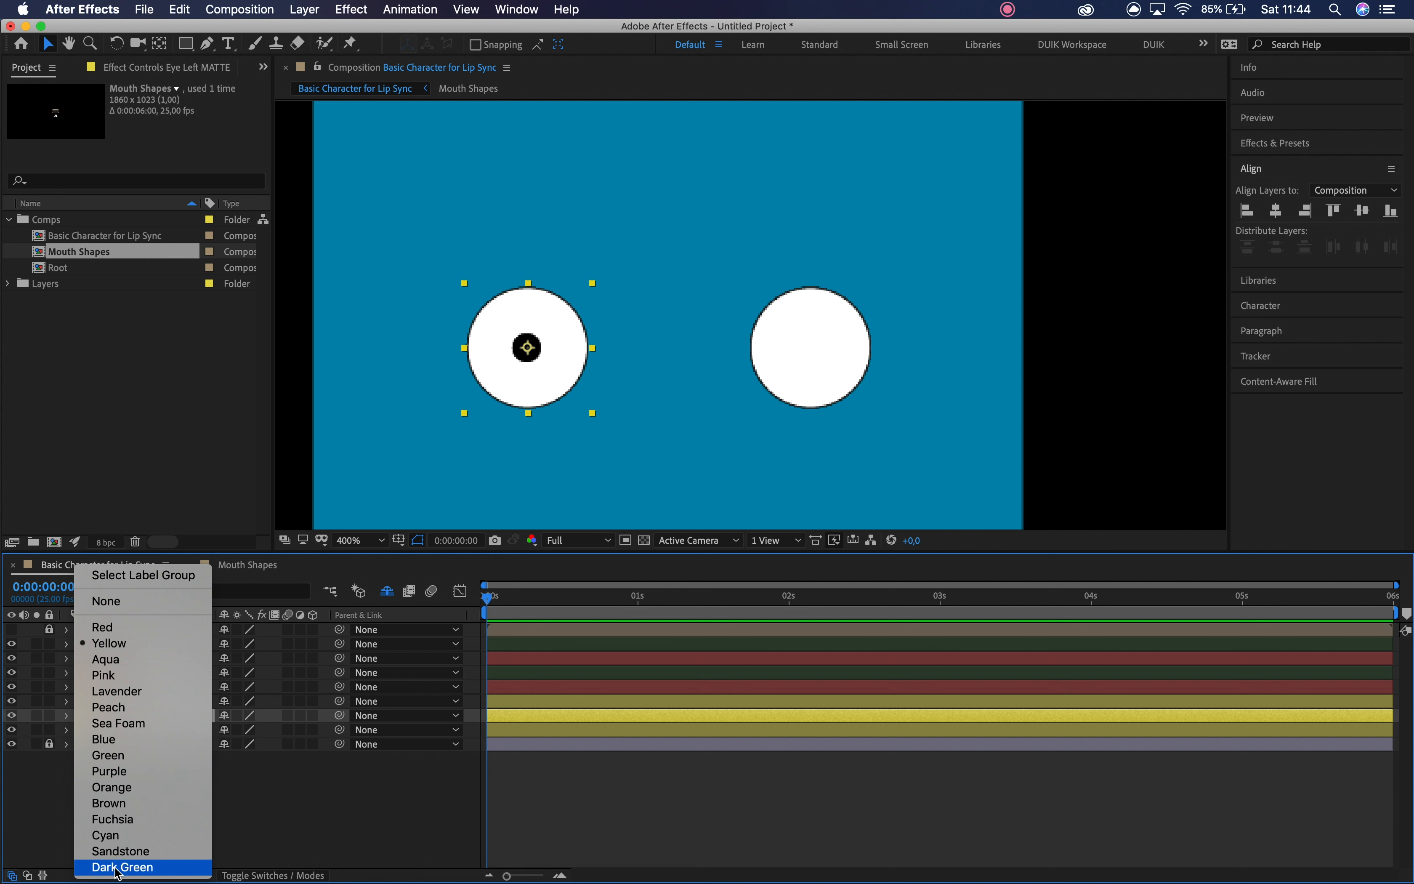
{"action": "left_click", "coordinate": [117, 871]}
{"action": "key", "text": "super+d"}
{"action": "left_click_drag", "start_coordinate": [167, 721], "coordinate": [167, 702]}
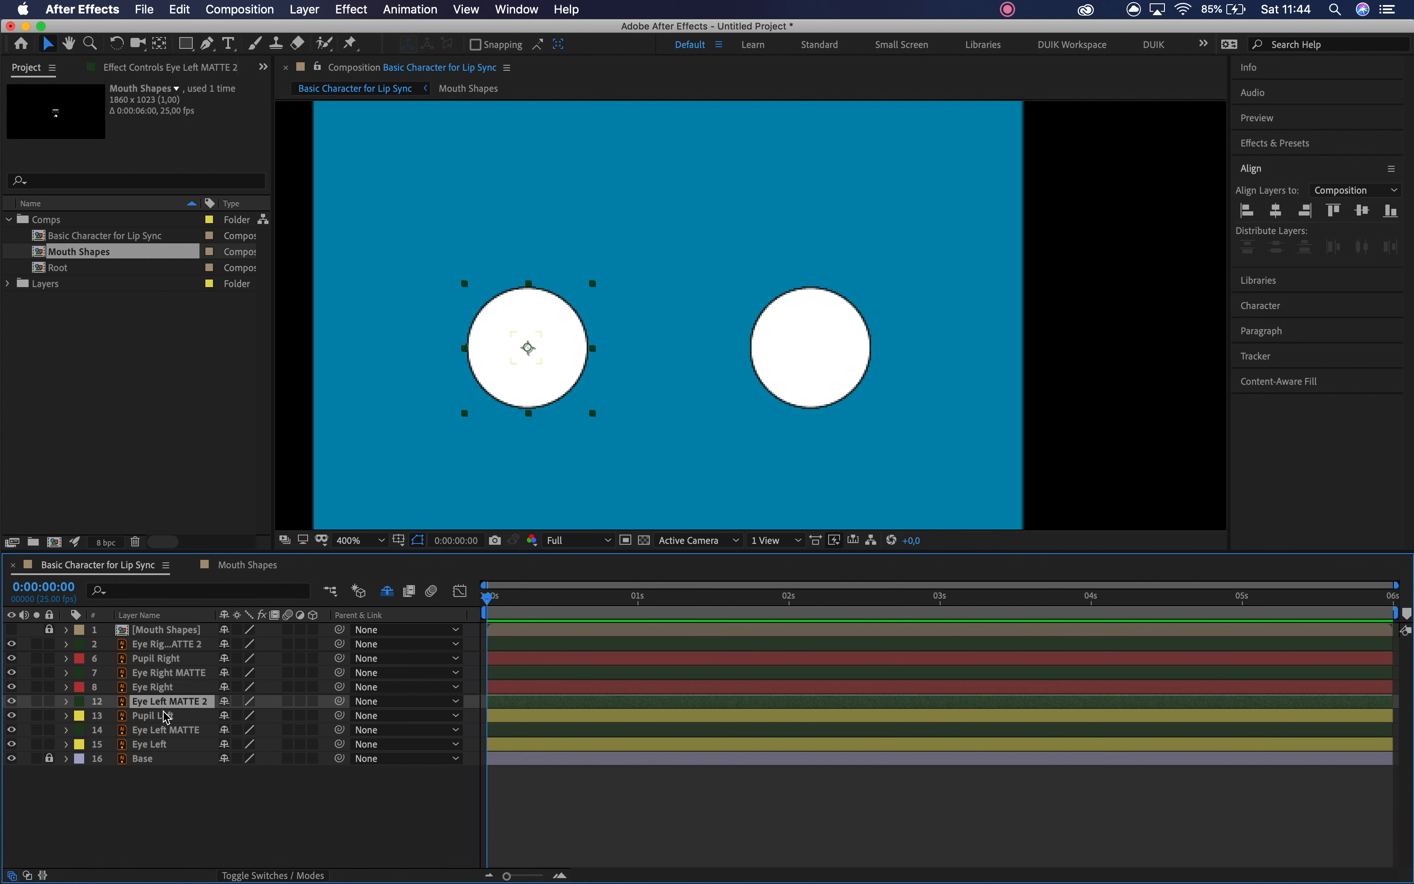
- Show the track matte options and set Eye Left to Alpha Matte "Eye Left MATTE" and Pupil Left to Alpha Matte "Eye Left MATTE 2"
{"action": "left_click", "coordinate": [167, 715]}
{"action": "left_click", "coordinate": [233, 876]}
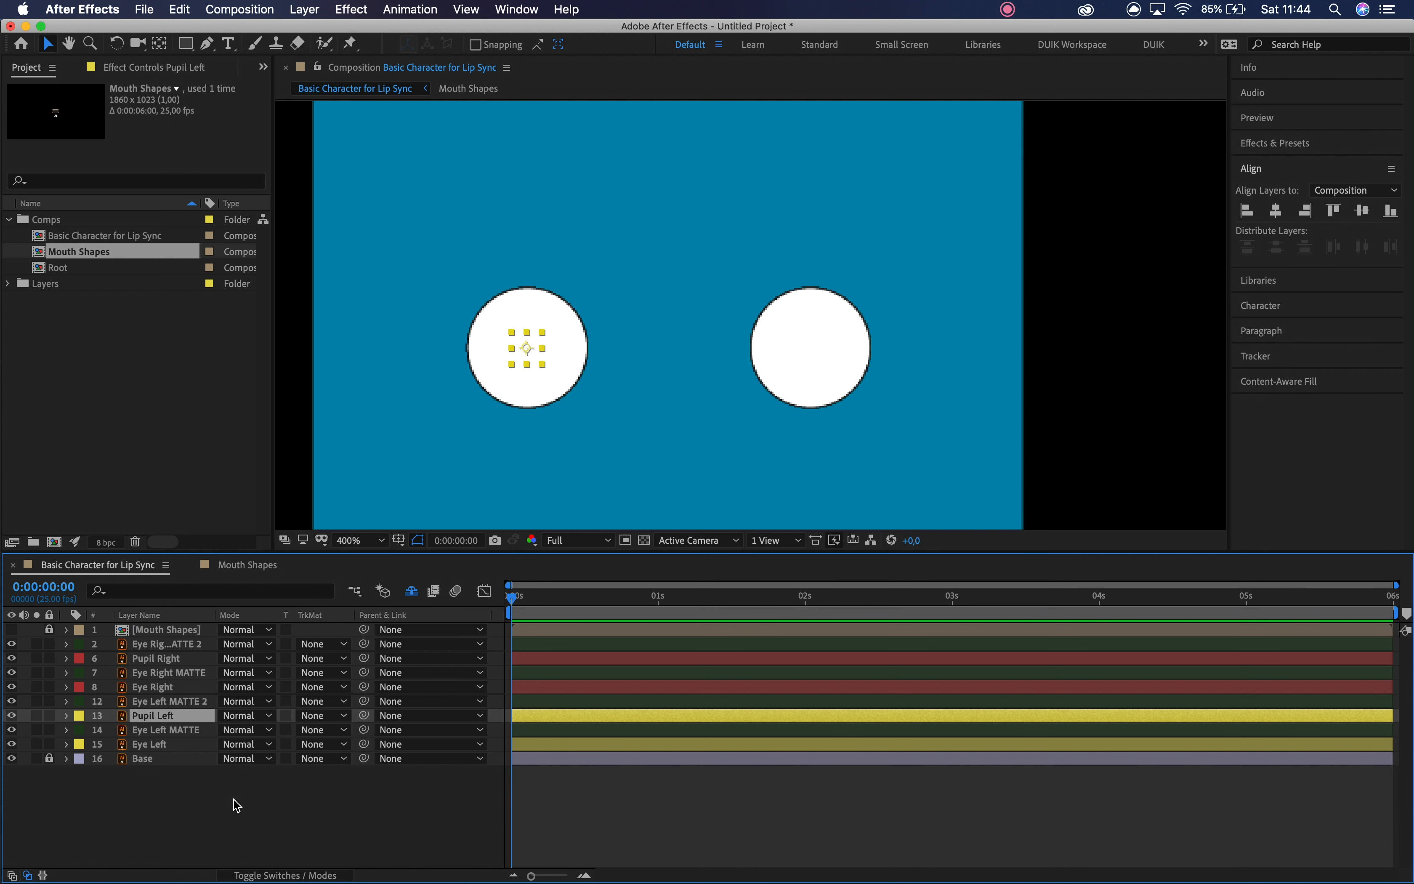
{"action": "left_click", "coordinate": [185, 746]}
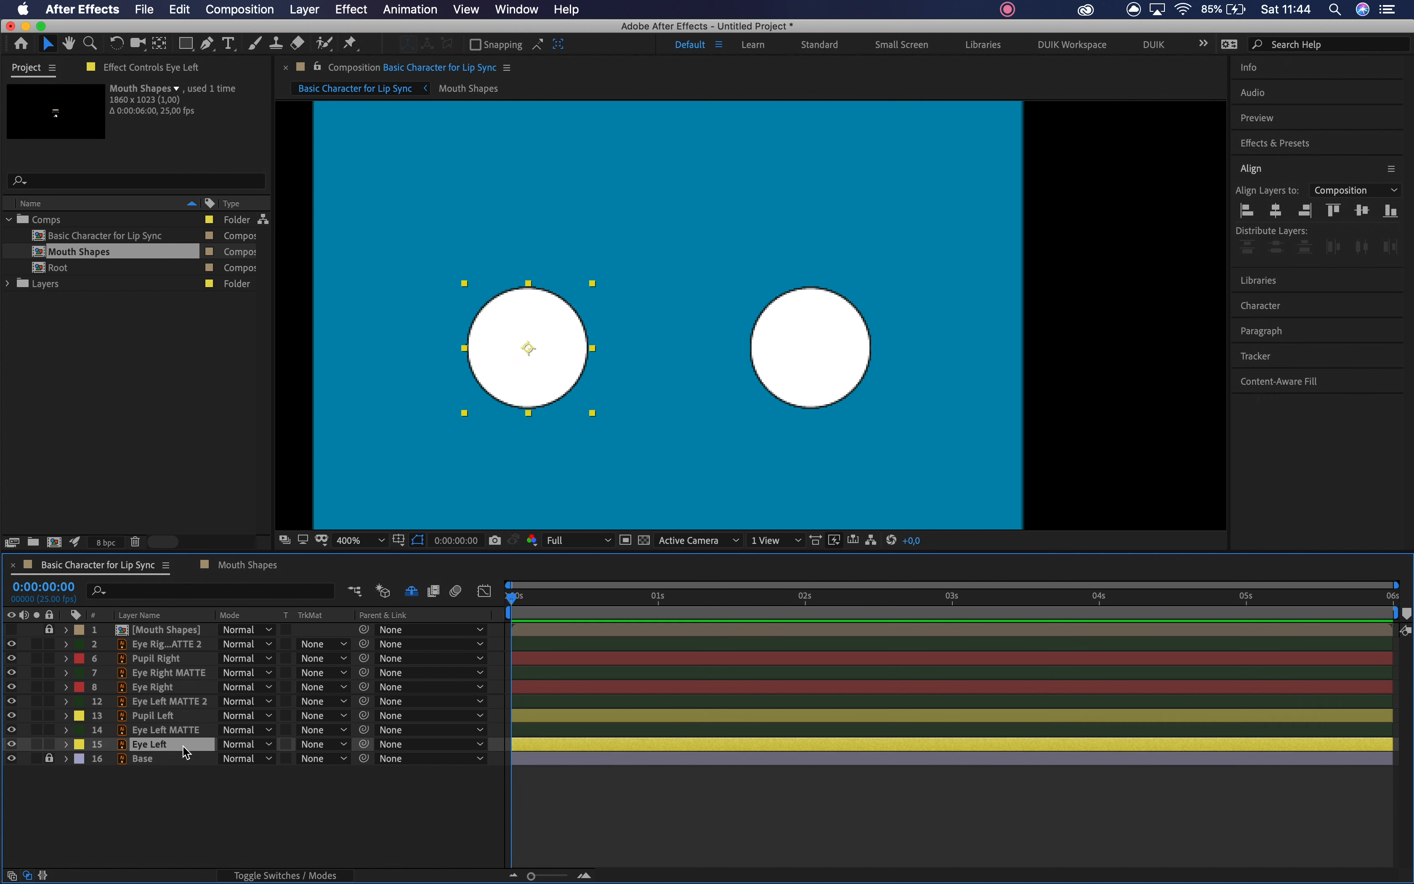
{"action": "left_click", "coordinate": [341, 746]}
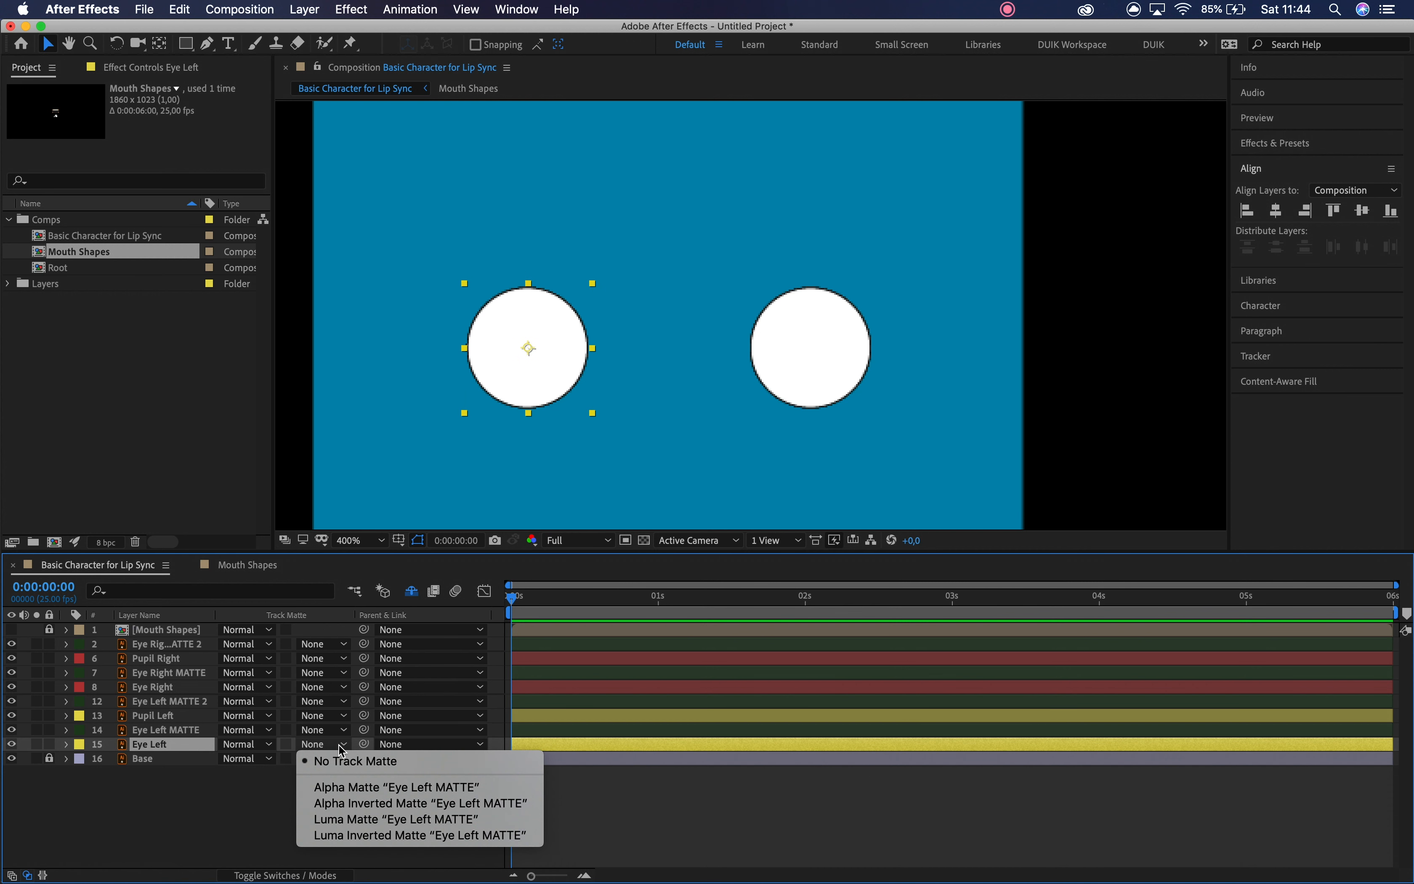
{"action": "left_click", "coordinate": [354, 787]}
{"action": "left_click", "coordinate": [167, 721]}
{"action": "left_click", "coordinate": [330, 714]}
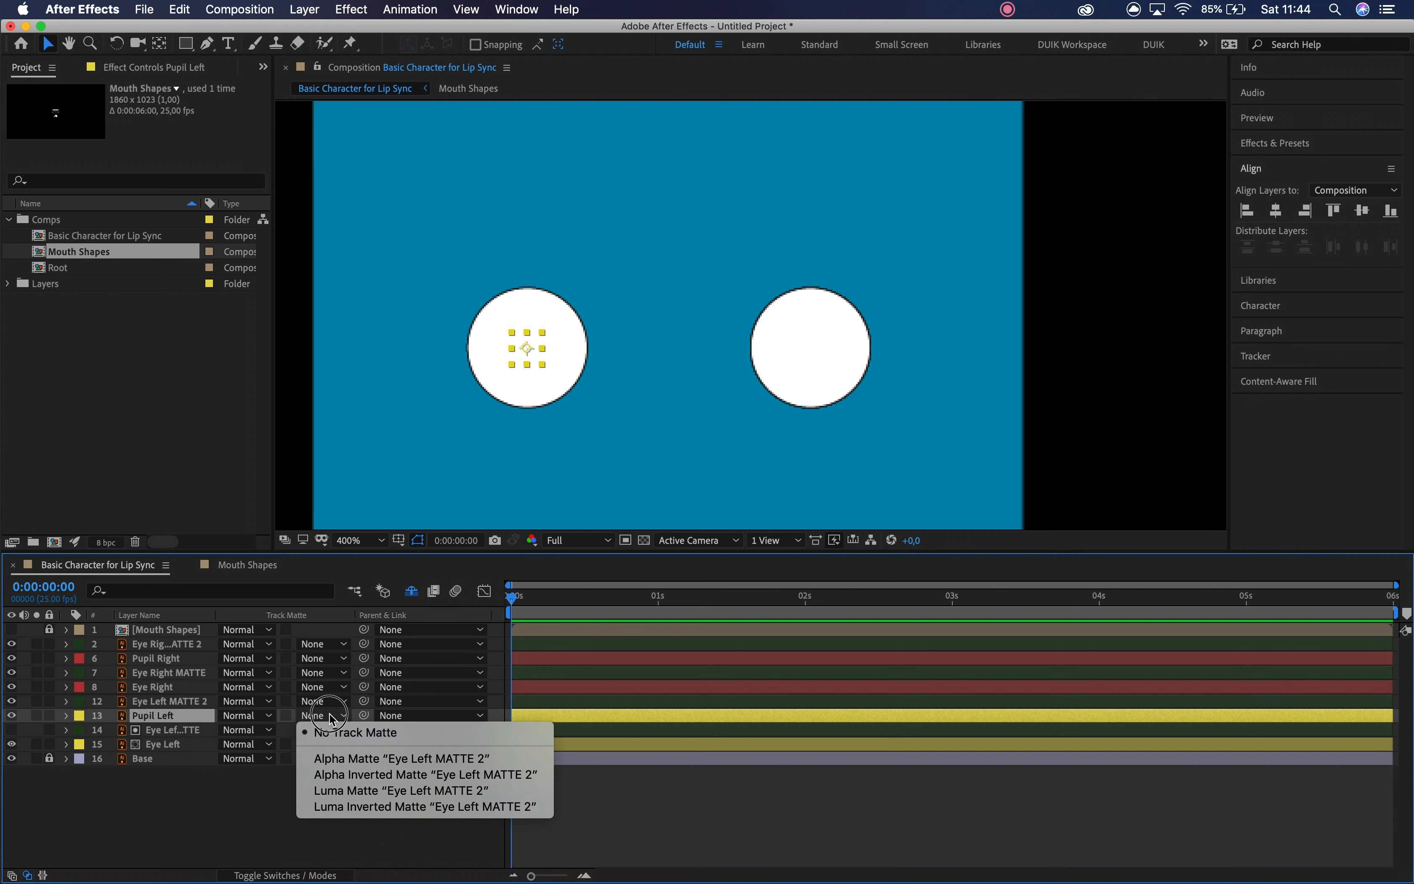
{"action": "left_click", "coordinate": [342, 758]}
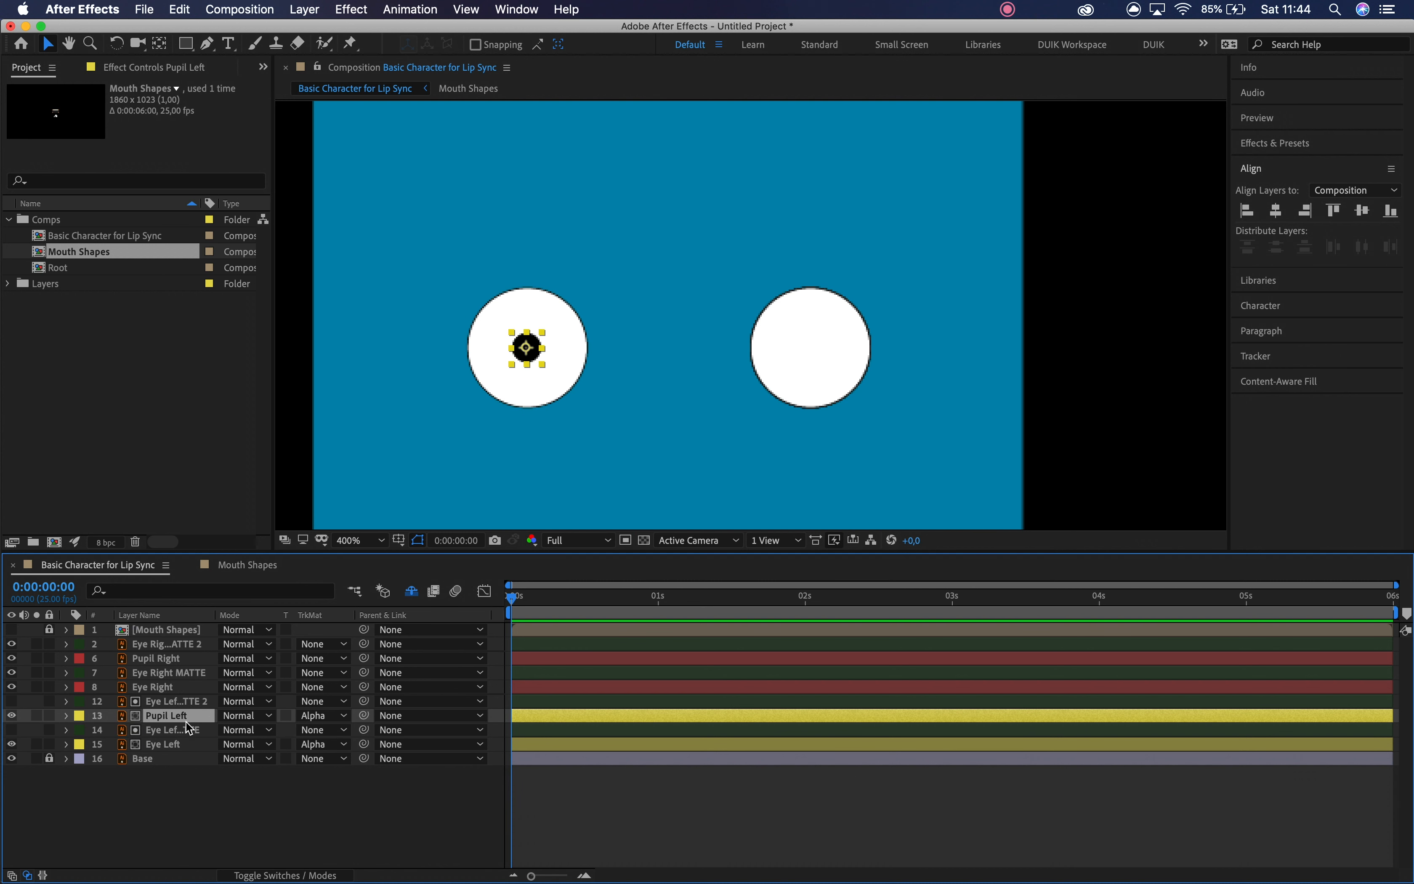
- Examine how the left eye and left pupil layers pair with the matte layers above them
{"action": "left_click", "coordinate": [179, 741]}
{"action": "left_click", "coordinate": [178, 712]}
{"action": "left_click", "coordinate": [171, 702]}
{"action": "left_click", "coordinate": [164, 723]}
{"action": "left_click", "coordinate": [167, 731]}
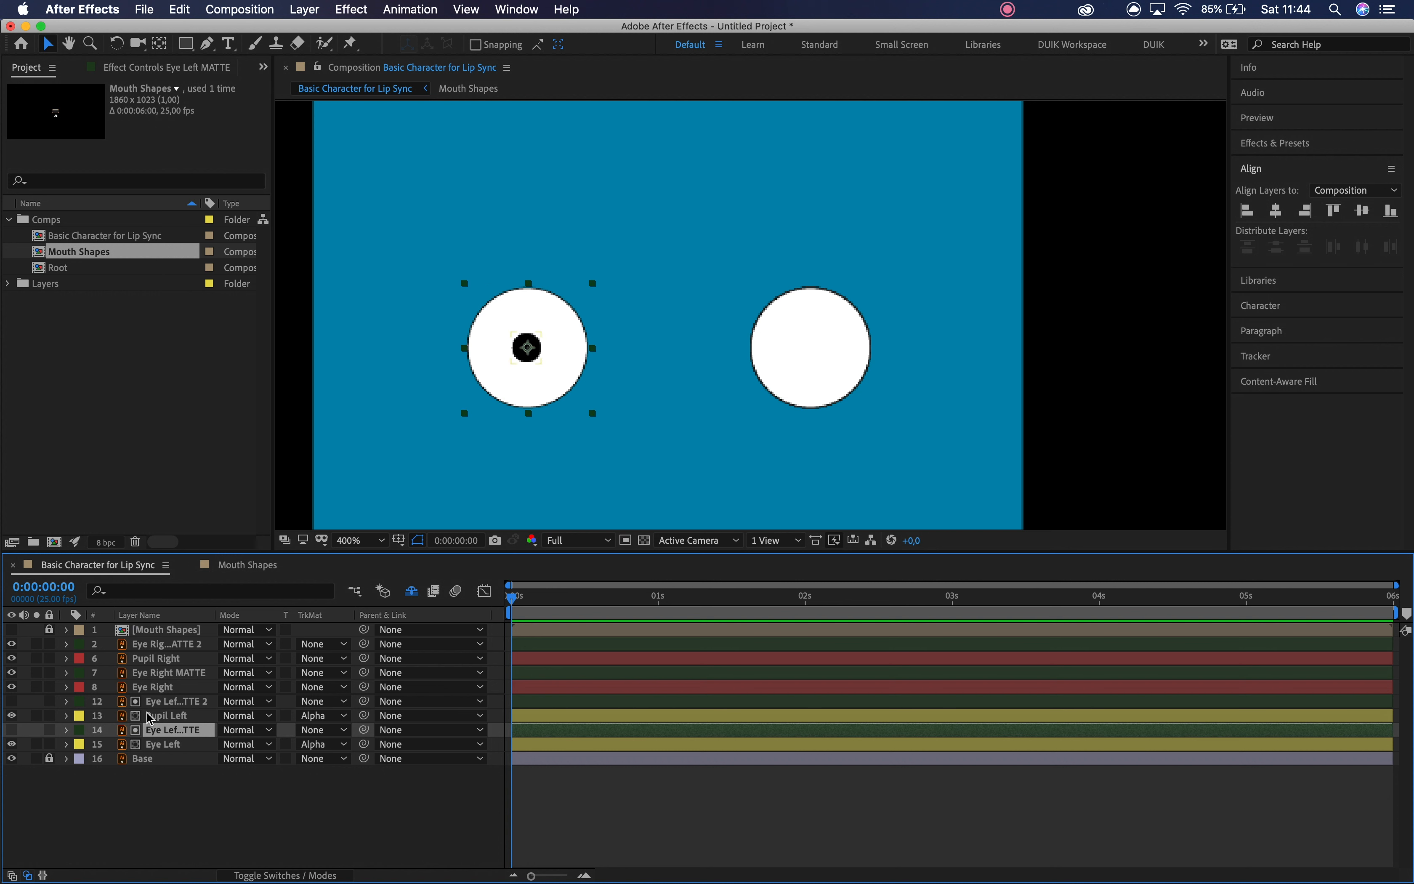
{"action": "left_click", "coordinate": [160, 703]}
{"action": "left_click", "coordinate": [174, 717]}
{"action": "left_click", "coordinate": [175, 748]}
{"action": "left_click", "coordinate": [176, 722]}
{"action": "left_click", "coordinate": [179, 743]}
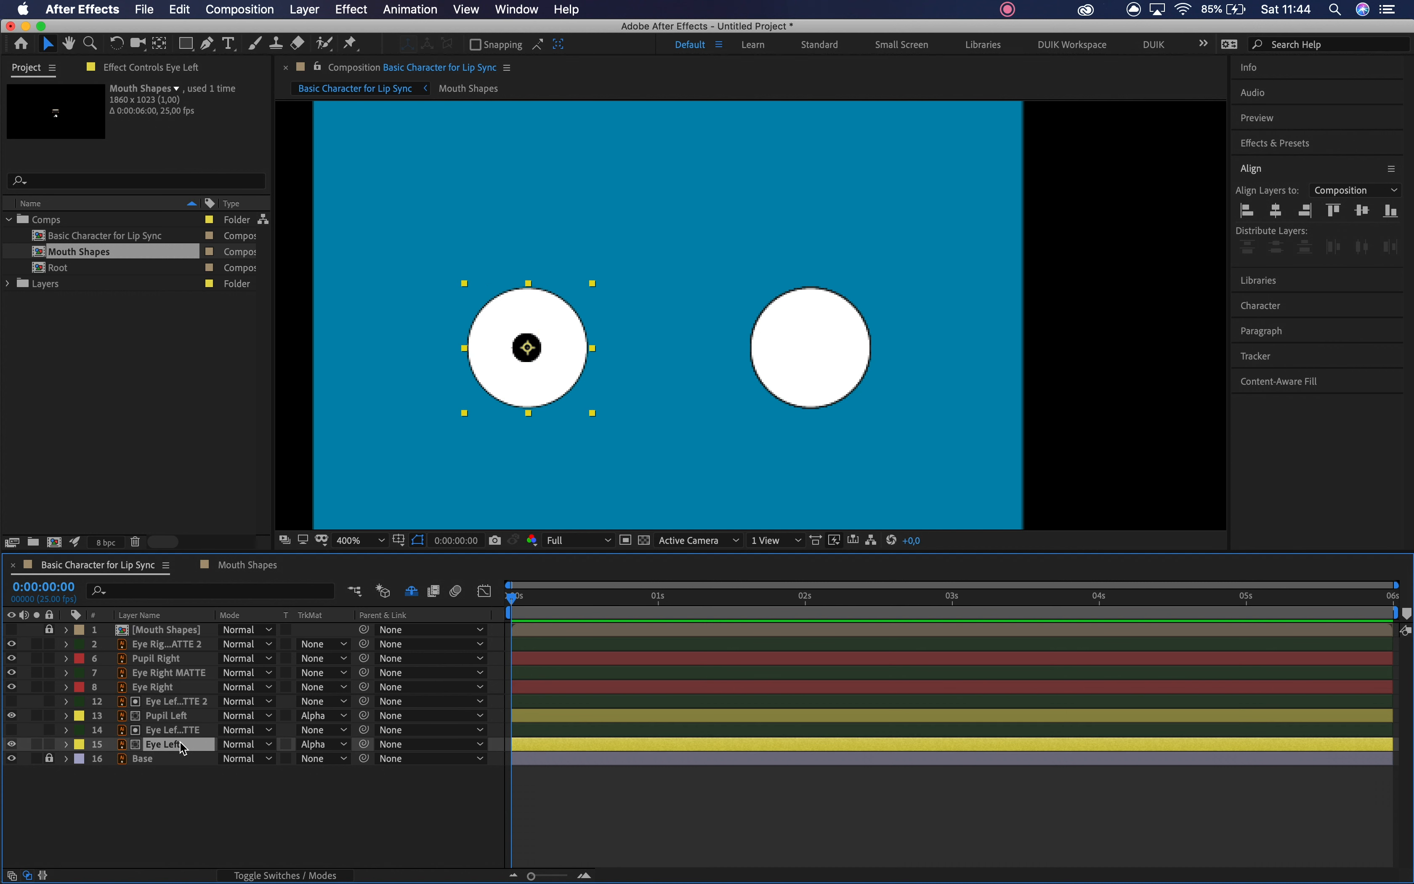
{"action": "left_click", "coordinate": [201, 719]}
{"action": "left_click", "coordinate": [180, 744]}
{"action": "left_click", "coordinate": [177, 716]}
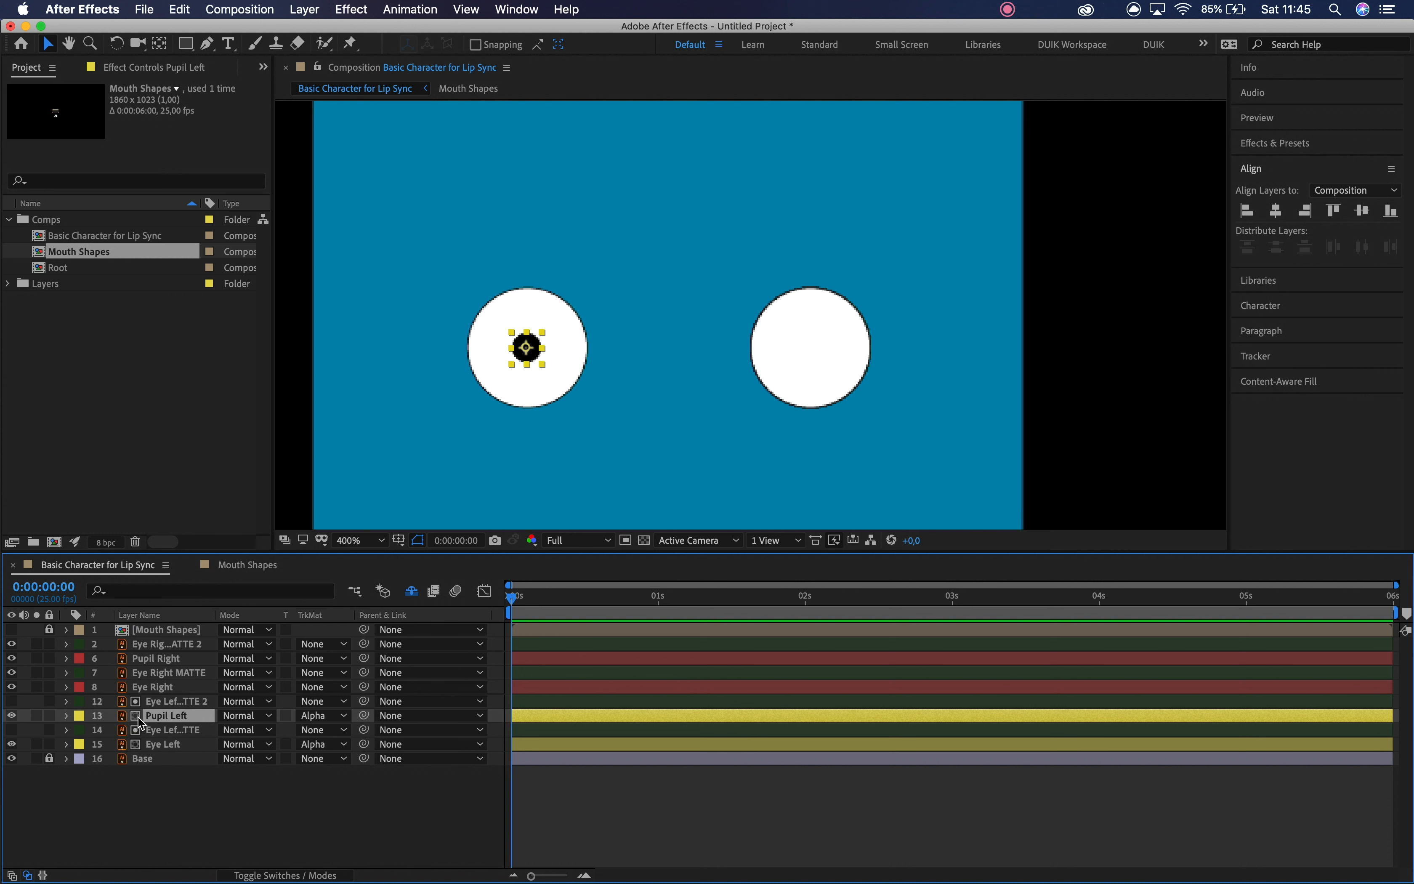
- Try alpha track mattes on the Eye Right and Pupil Right layers, check the upper matte's visibility, and undo the mattes
{"action": "left_click", "coordinate": [171, 675]}
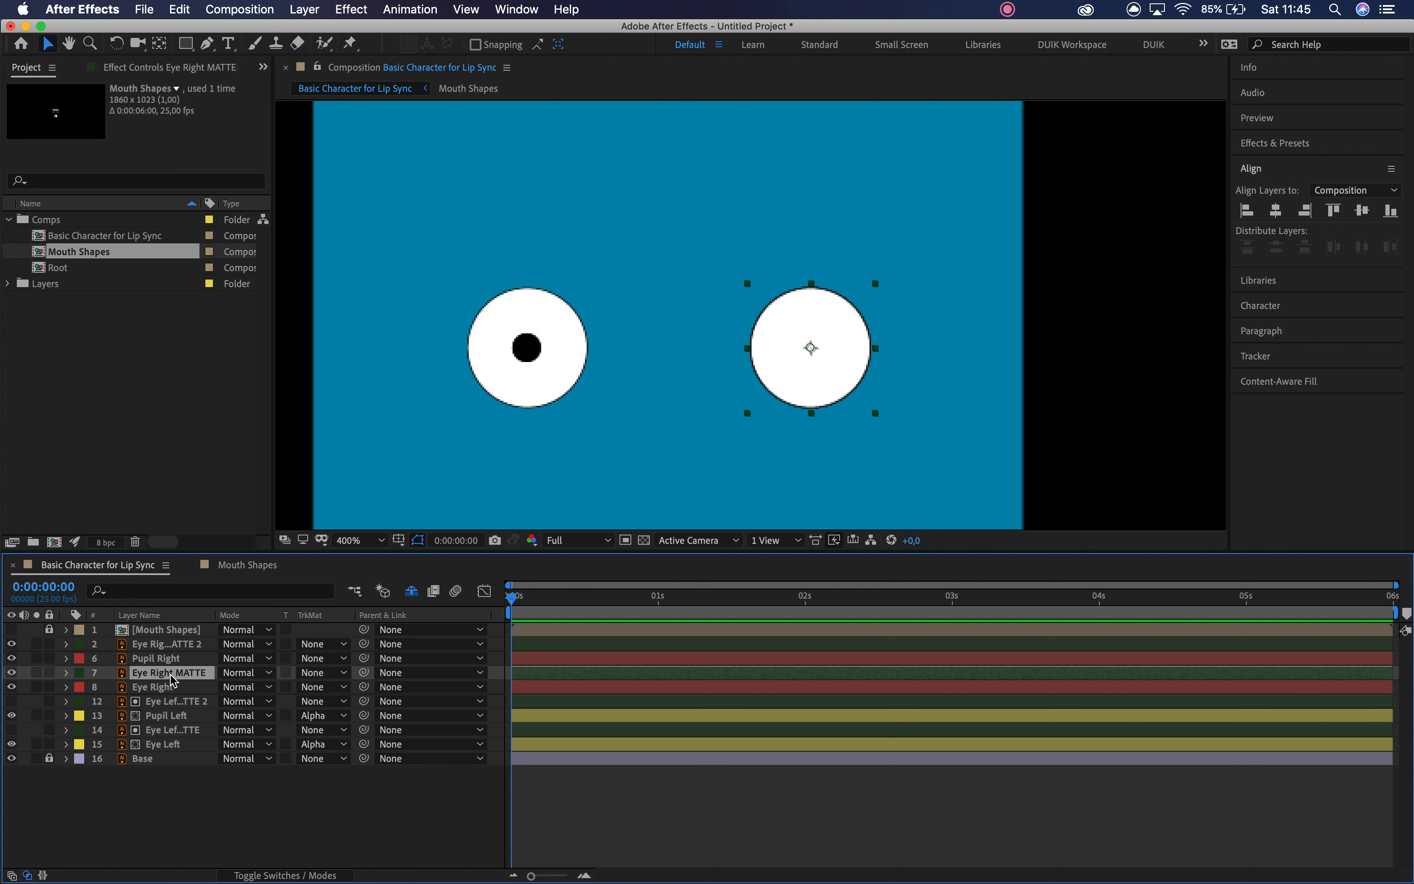
{"action": "left_click", "coordinate": [161, 687]}
{"action": "left_click", "coordinate": [316, 688]}
{"action": "left_click", "coordinate": [341, 731]}
{"action": "left_click", "coordinate": [181, 658]}
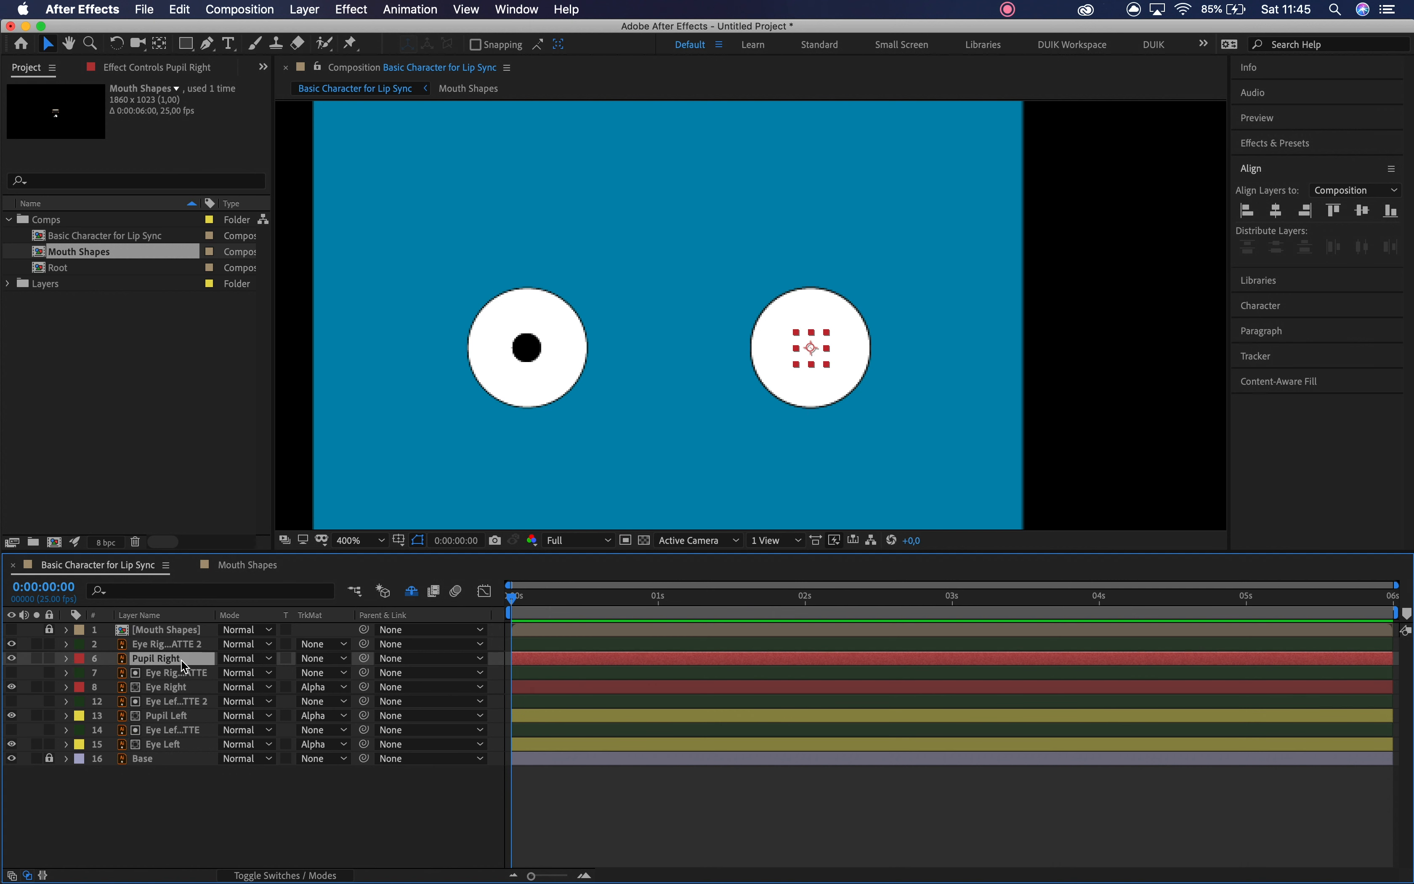
{"action": "left_click", "coordinate": [329, 662]}
{"action": "left_click", "coordinate": [346, 704]}
{"action": "left_click", "coordinate": [12, 644]}
{"action": "left_click", "coordinate": [12, 644]}
{"action": "key", "text": "super+z"}
{"action": "key", "text": "super+z"}
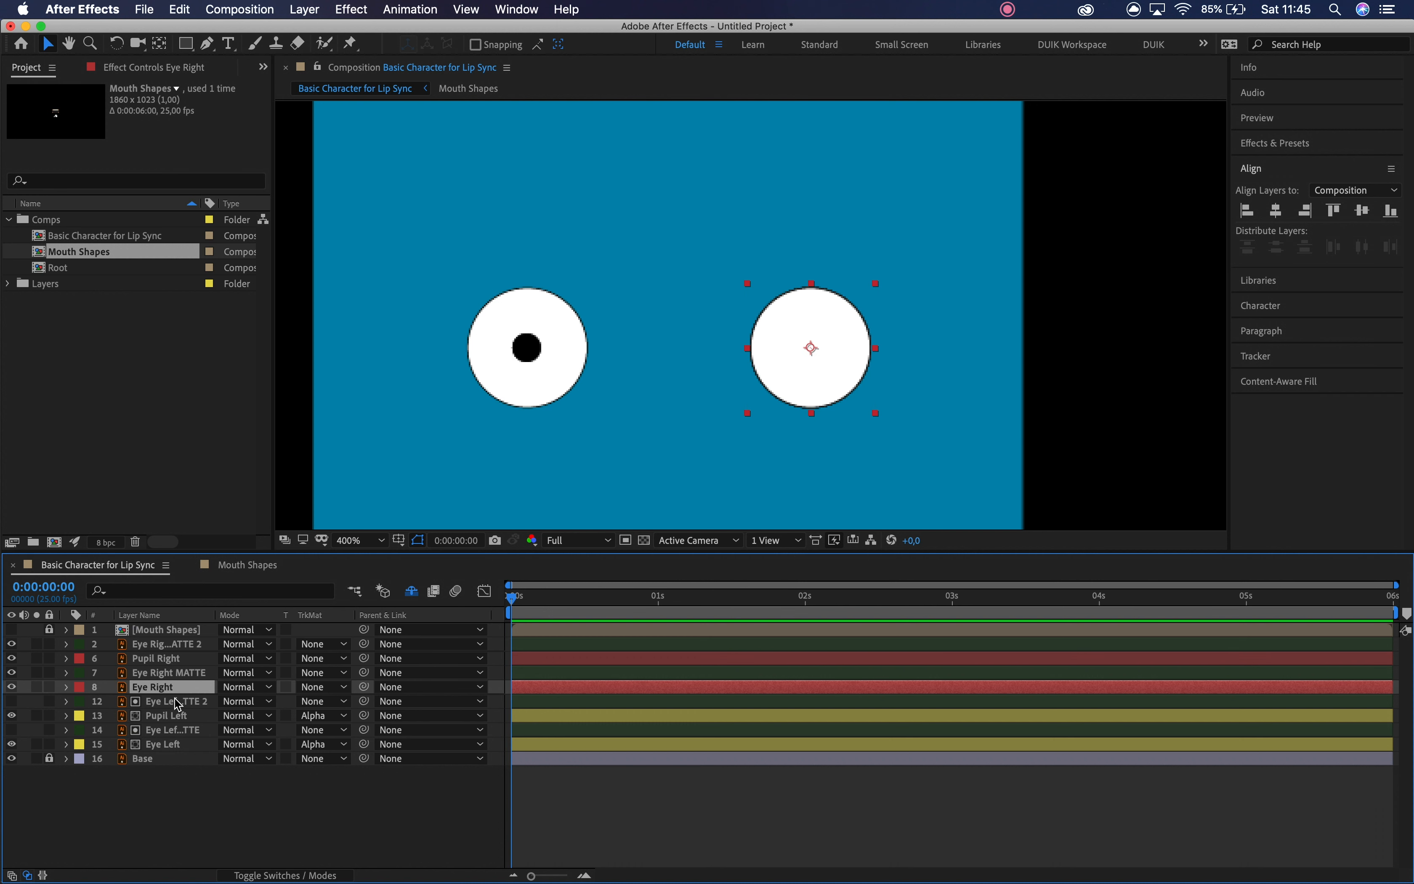
- Apply alpha track mattes to the Eye Right and Pupil Right layers, and hide the Eye Right MATTE 2 layer
{"action": "left_click", "coordinate": [325, 687]}
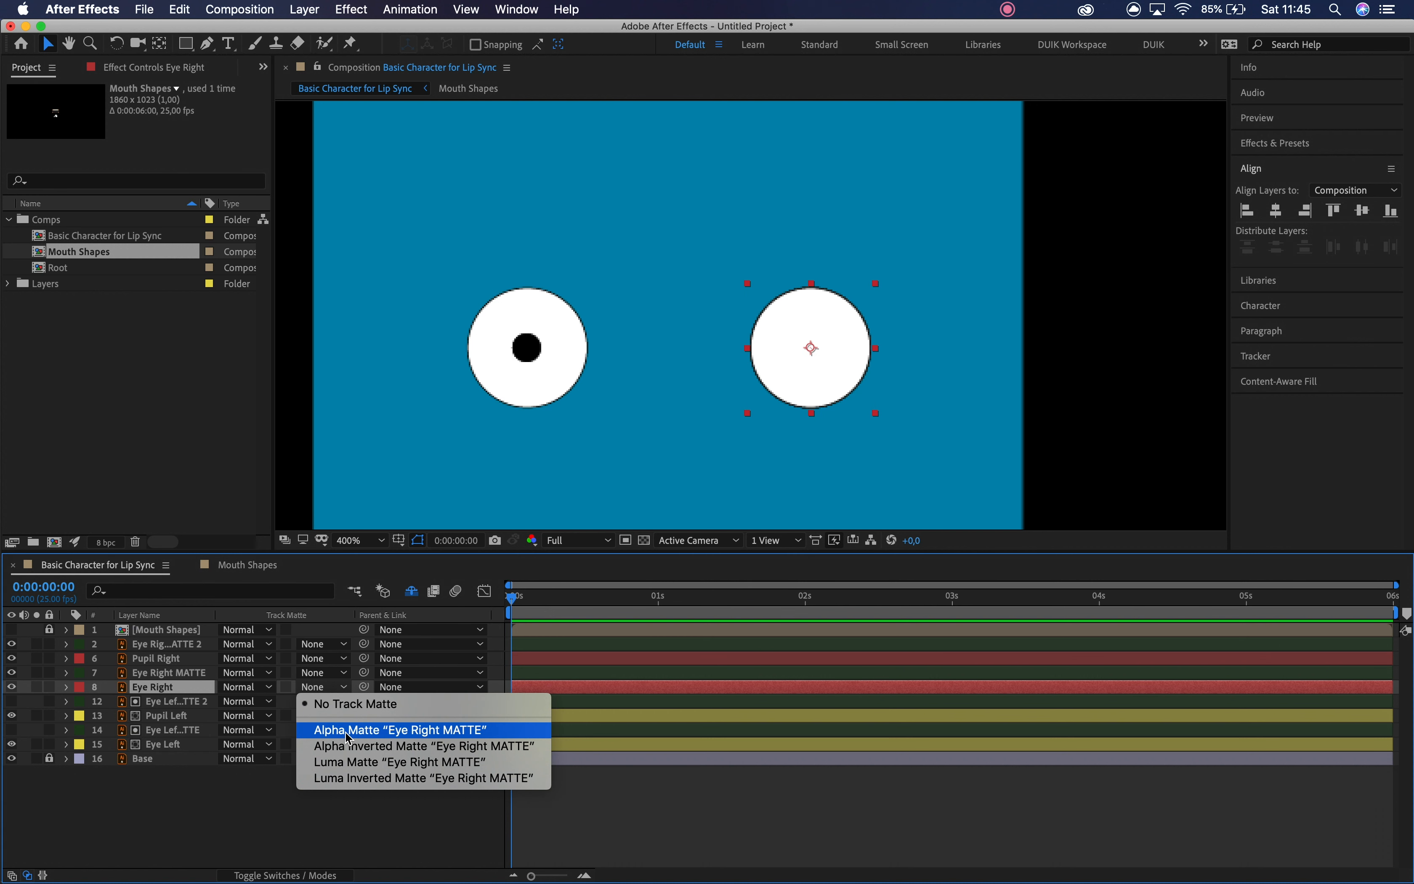
{"action": "left_click", "coordinate": [349, 731]}
{"action": "left_click", "coordinate": [185, 659]}
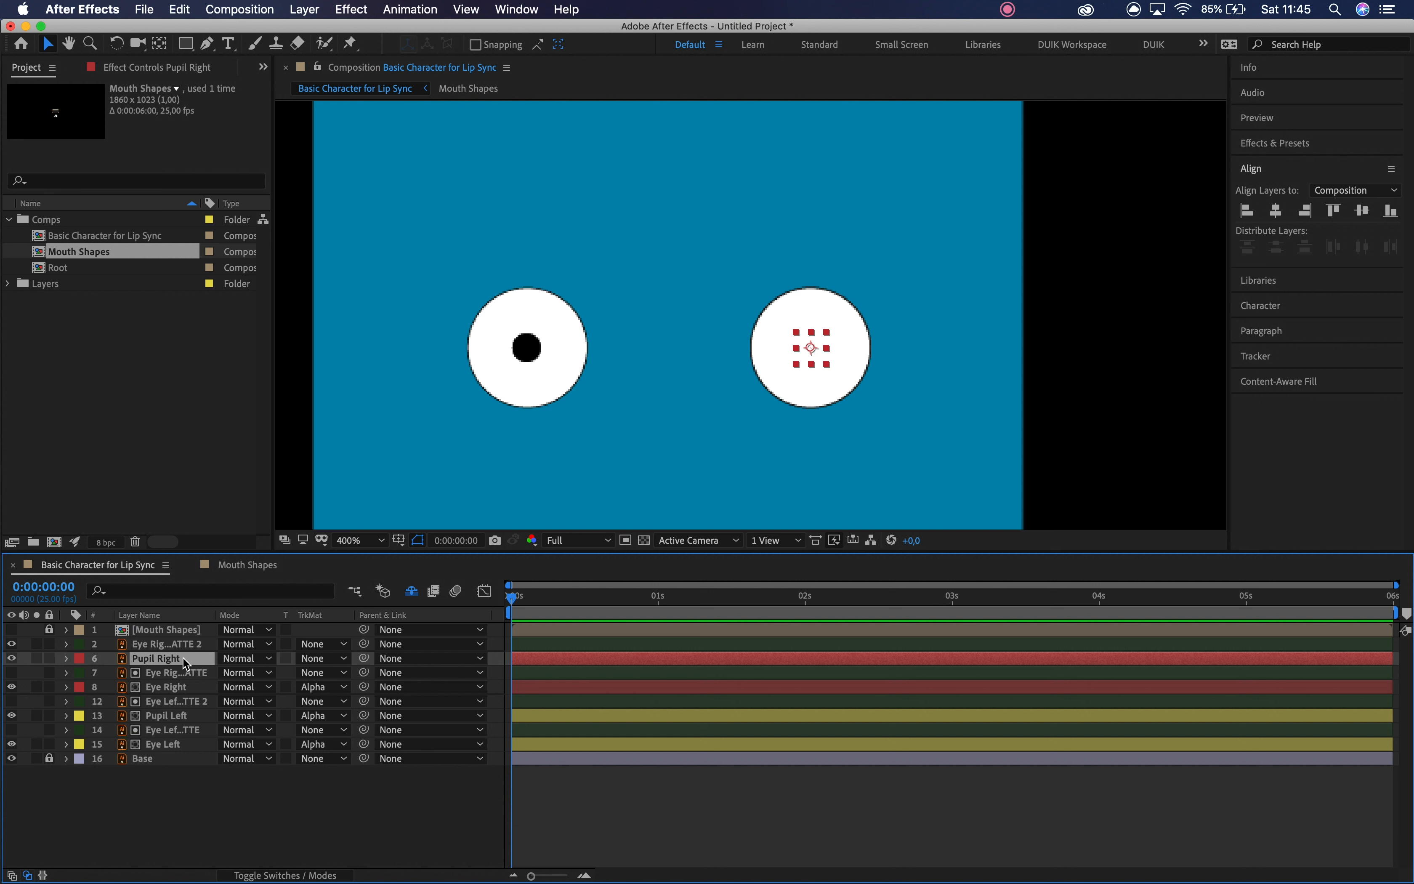
{"action": "left_click", "coordinate": [325, 667]}
{"action": "left_click", "coordinate": [347, 700]}
{"action": "left_click", "coordinate": [163, 645]}
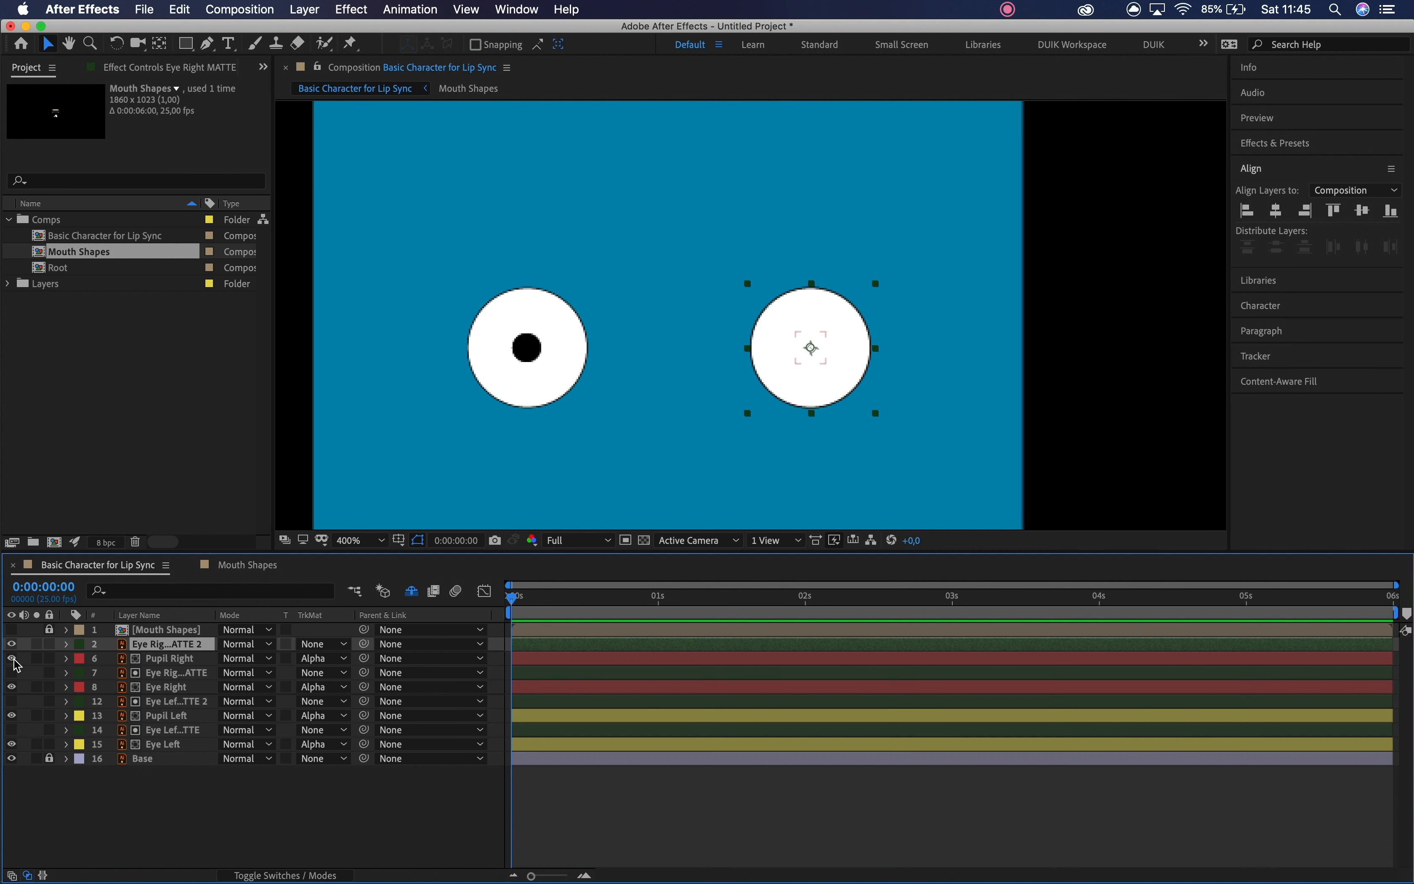
{"action": "left_click", "coordinate": [11, 644]}
- Test the right pupil's matte by nudging Pupil Right to the eye's left edge and back to the centre
{"action": "left_click", "coordinate": [165, 659]}
{"action": "key", "text": "shift+Left"}
{"action": "key", "text": "shift+Left"}
{"action": "key", "text": "shift+Left"}
{"action": "key", "text": "shift+Left"}
{"action": "key", "text": "shift+Left"}
{"action": "key", "text": "shift+Left"}
{"action": "key", "text": "shift+Left"}
{"action": "key", "text": "shift+Left"}
{"action": "key", "text": "shift+Left"}
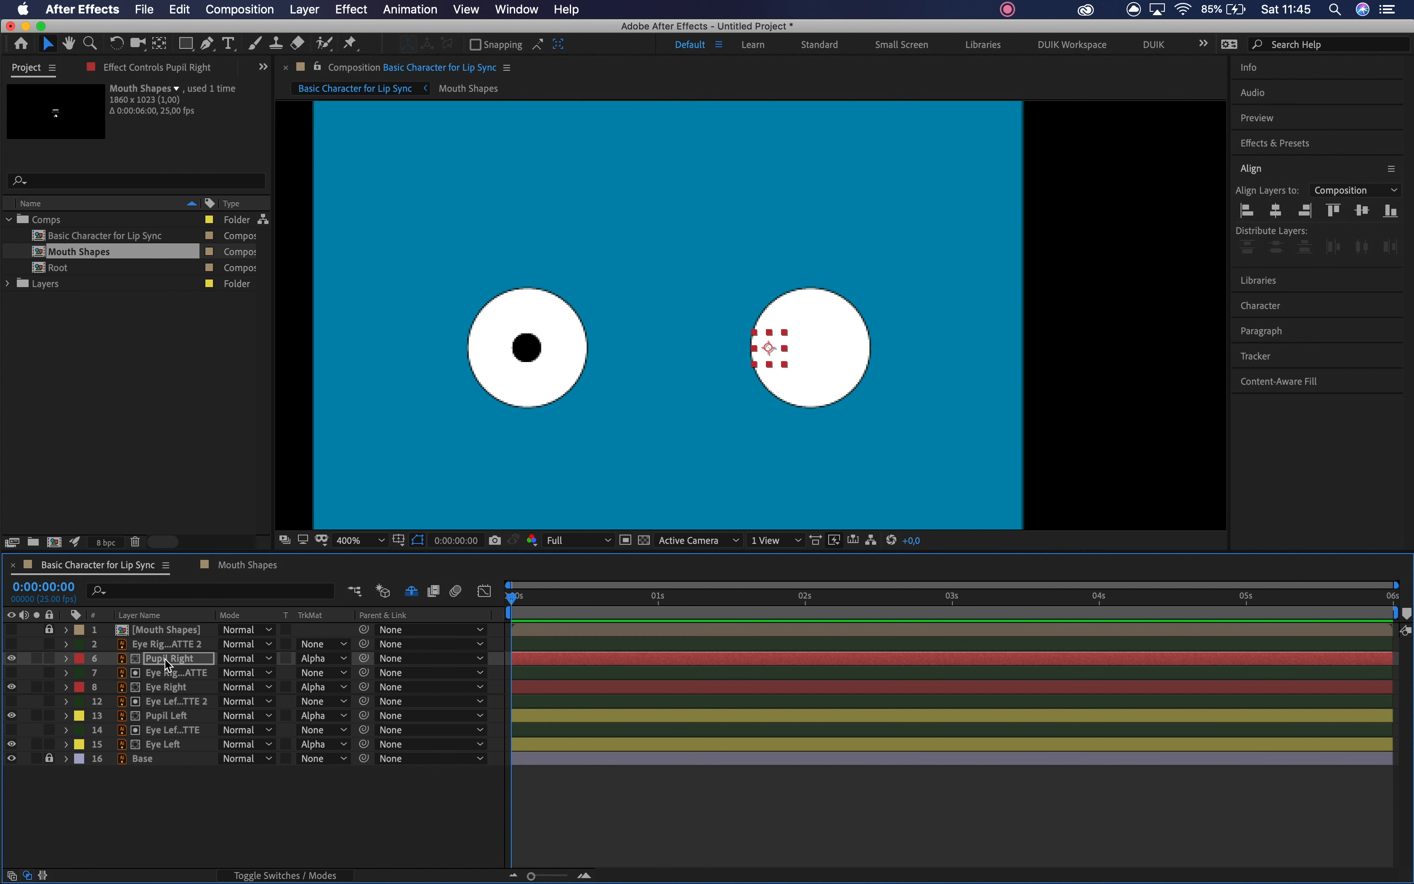
{"action": "key", "text": "shift+Right"}
{"action": "key", "text": "shift+Right"}
{"action": "key", "text": "shift+Right"}
{"action": "key", "text": "shift+Right"}
{"action": "key", "text": "shift+Right"}
{"action": "key", "text": "shift+Right"}
{"action": "key", "text": "shift+Right"}
{"action": "key", "text": "shift+Right"}
{"action": "key", "text": "shift+Right"}
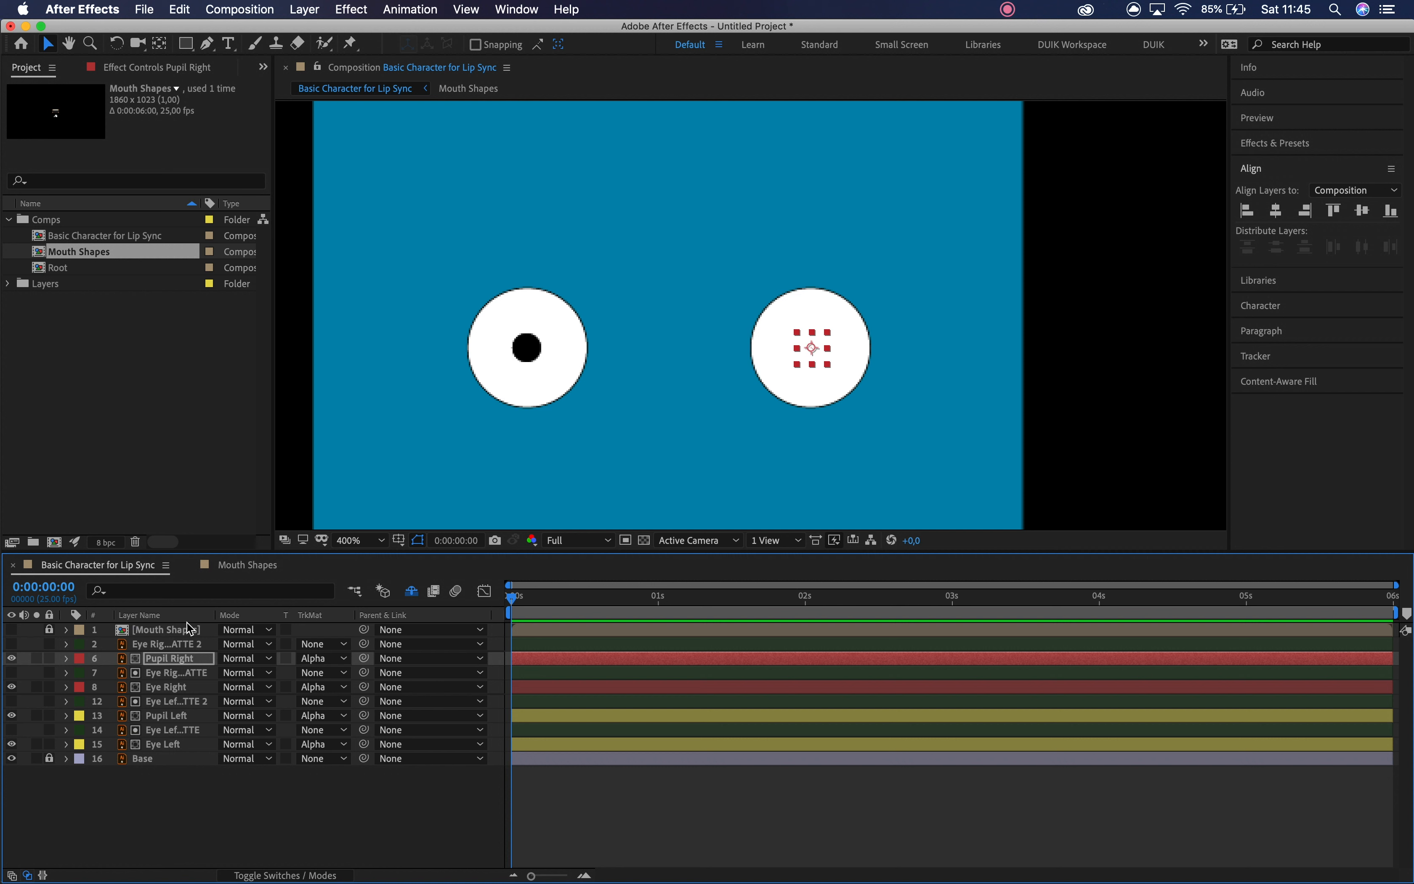
- Hide the Pupil Right and Eye Right layers
{"action": "left_click", "coordinate": [11, 658]}
{"action": "left_click", "coordinate": [11, 687]}
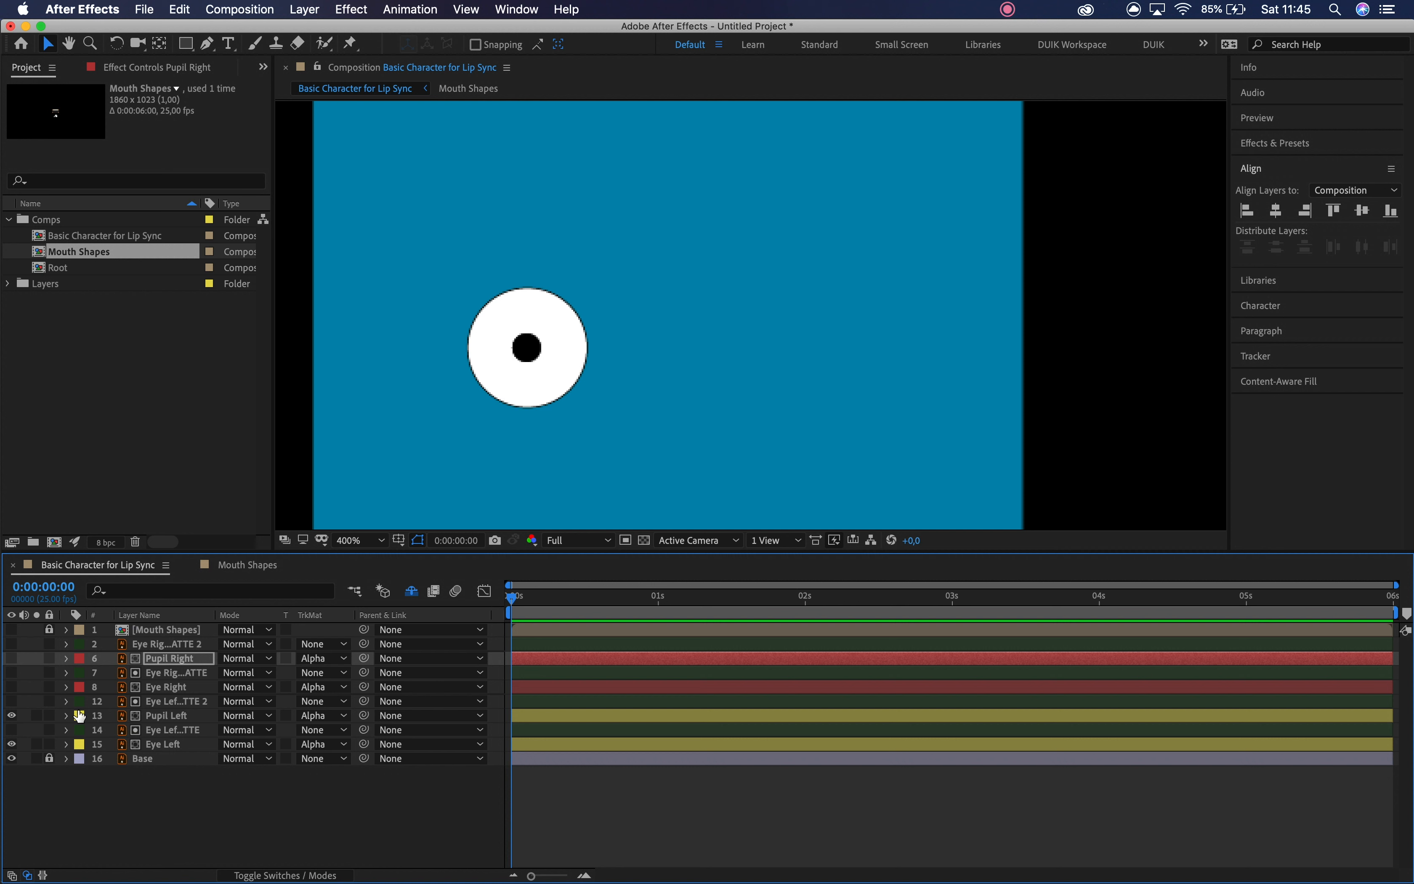
- Parent the Eye Left MATTE 2 and Eye Left MATTE layers to the Eye Left layer
{"action": "left_click", "coordinate": [140, 836]}
{"action": "left_click", "coordinate": [182, 702]}
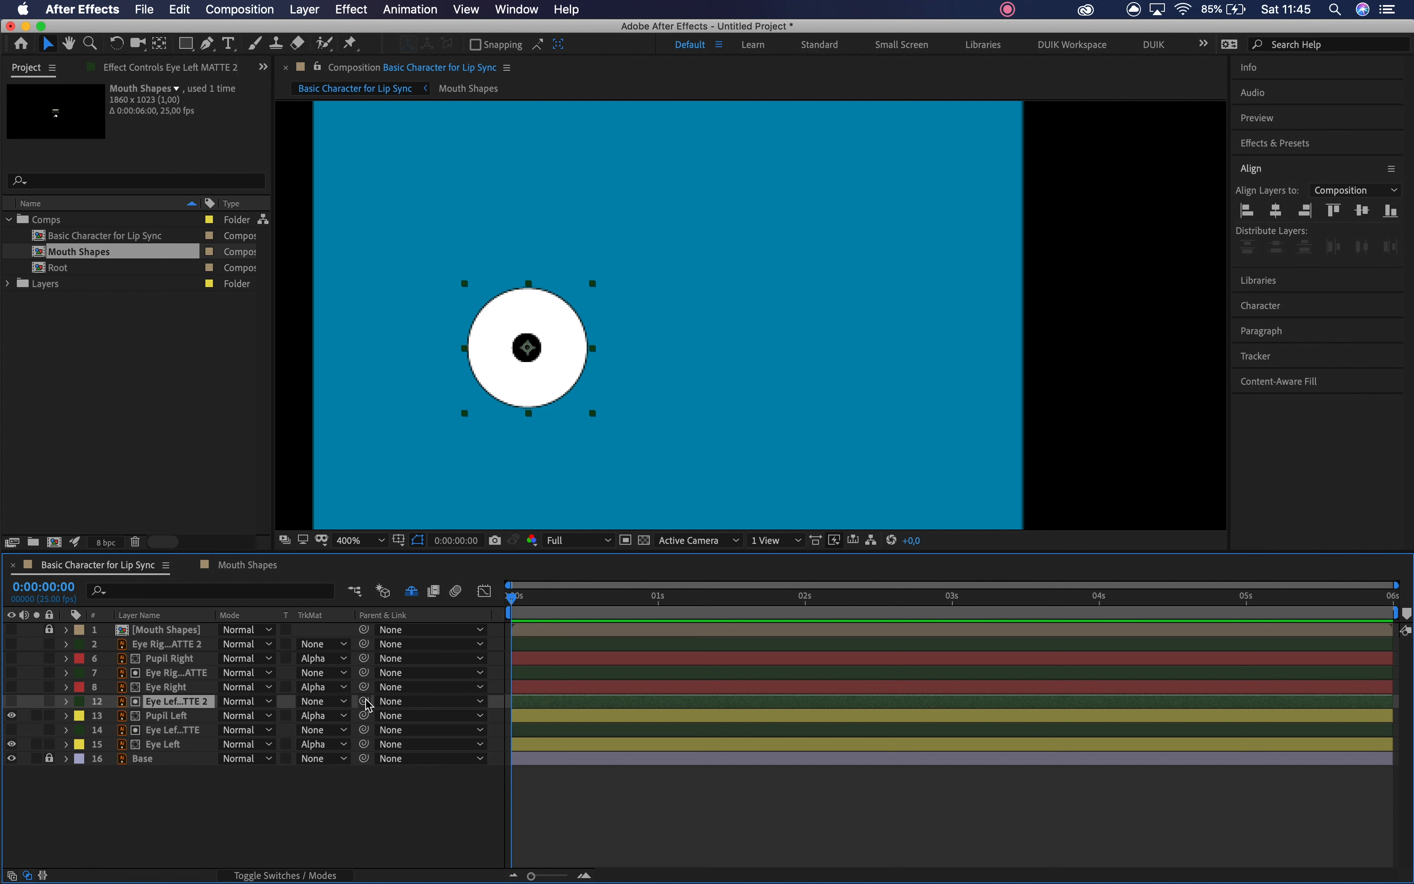
{"action": "left_click_drag", "start_coordinate": [216, 615], "coordinate": [273, 623]}
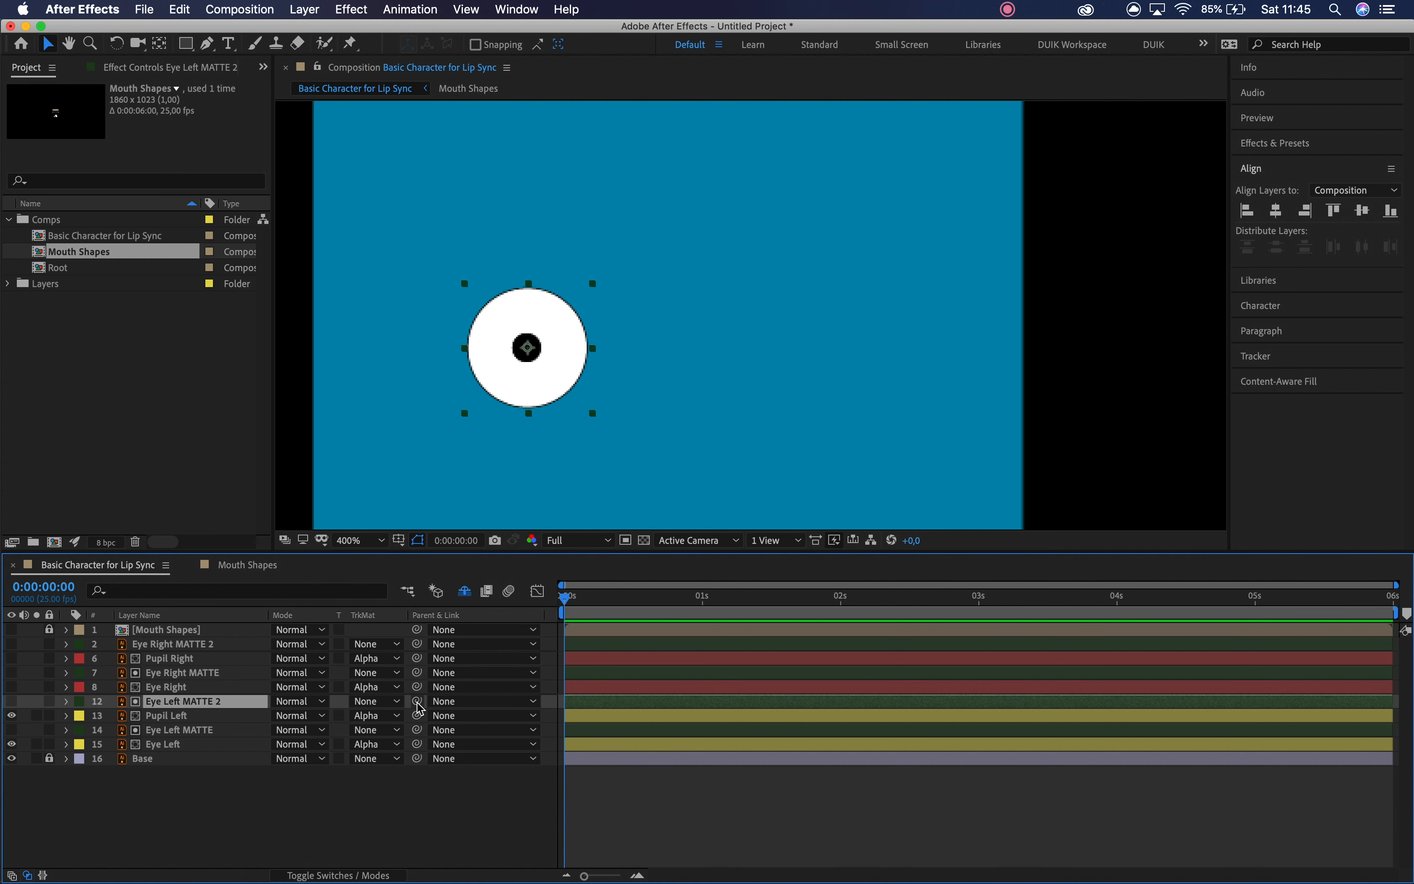
{"action": "left_click_drag", "start_coordinate": [417, 701], "coordinate": [199, 748]}
{"action": "left_click", "coordinate": [205, 736]}
{"action": "left_click_drag", "start_coordinate": [417, 729], "coordinate": [199, 748]}
- Test the parented mattes by scaling the Eye Left layer, and undo the scale change
{"action": "left_click", "coordinate": [198, 743]}
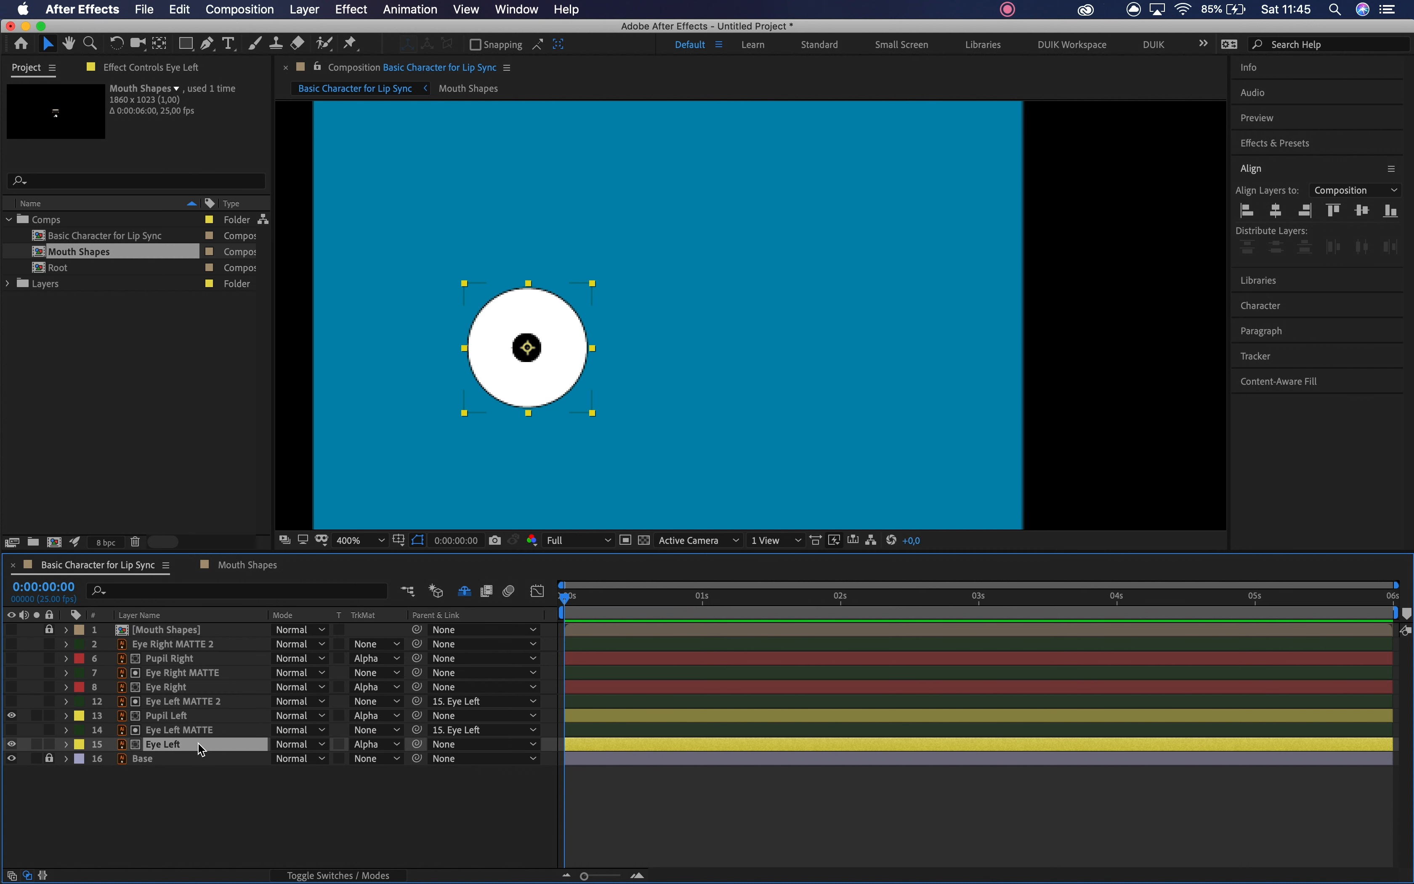
{"action": "key", "text": "s"}
{"action": "left_click", "coordinate": [277, 759]}
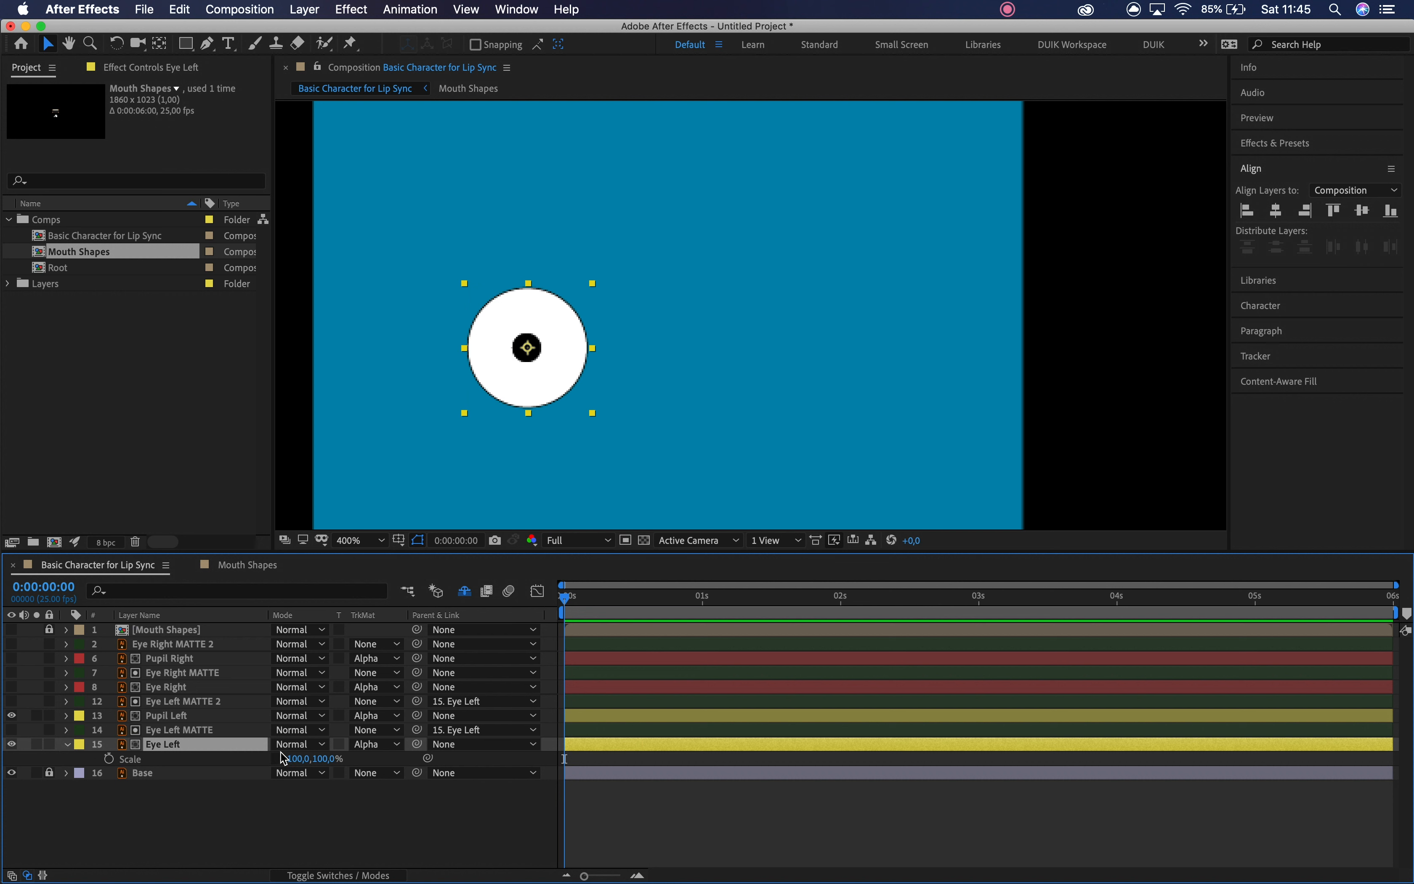
{"action": "left_click_drag", "start_coordinate": [325, 758], "coordinate": [195, 695]}
{"action": "key", "text": "super+z"}
- Make the Eye Right and Pupil Right layers visible again
{"action": "left_click", "coordinate": [11, 687]}
{"action": "left_click", "coordinate": [178, 658]}
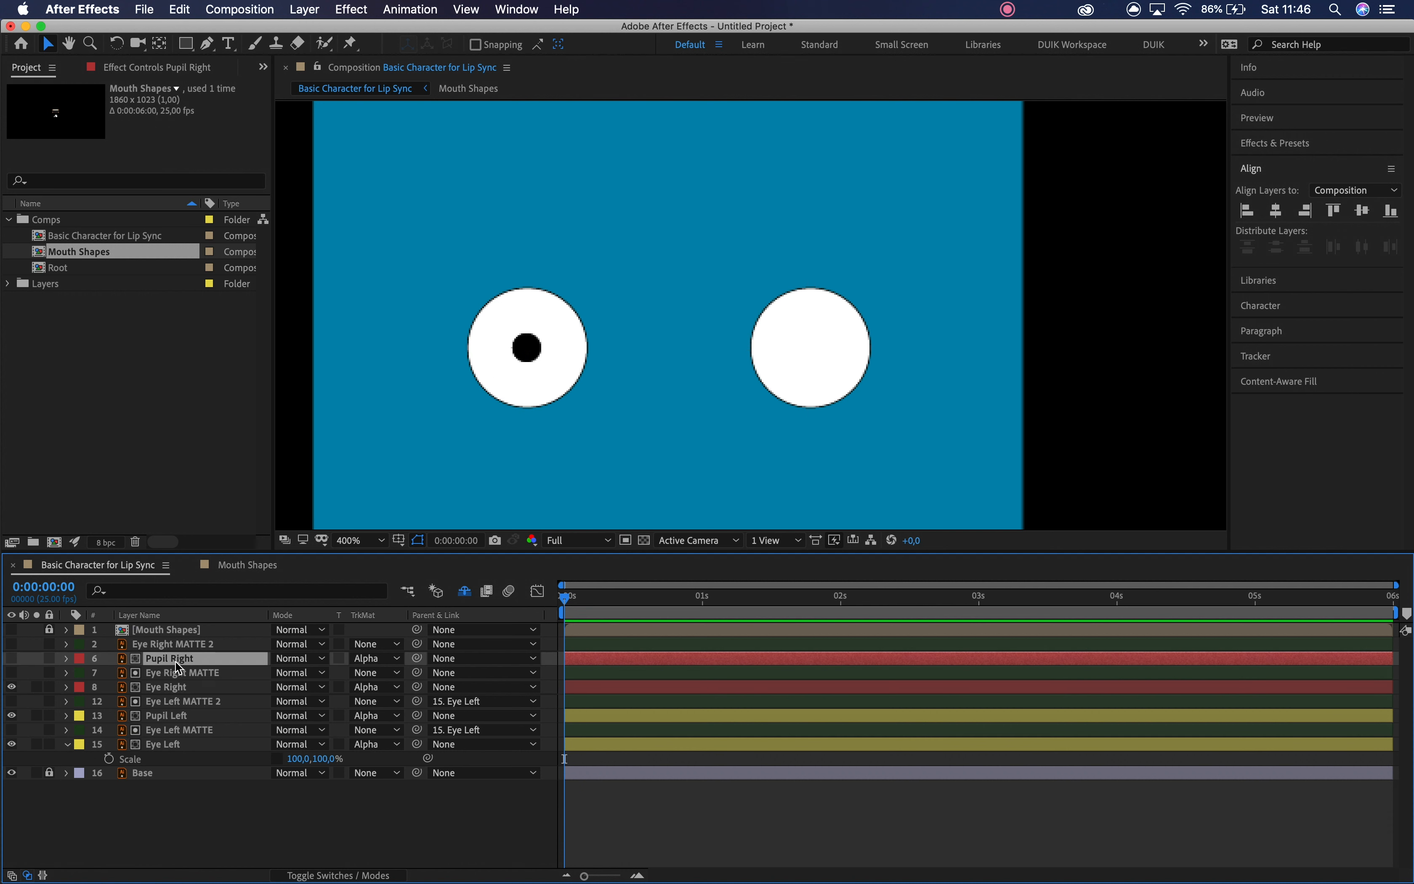
{"action": "left_click", "coordinate": [11, 658]}
- Reveal the shy layers, move Eye Right MATTE 2 directly above Pupil Right, and hide the shy layers again
{"action": "left_click", "coordinate": [457, 595]}
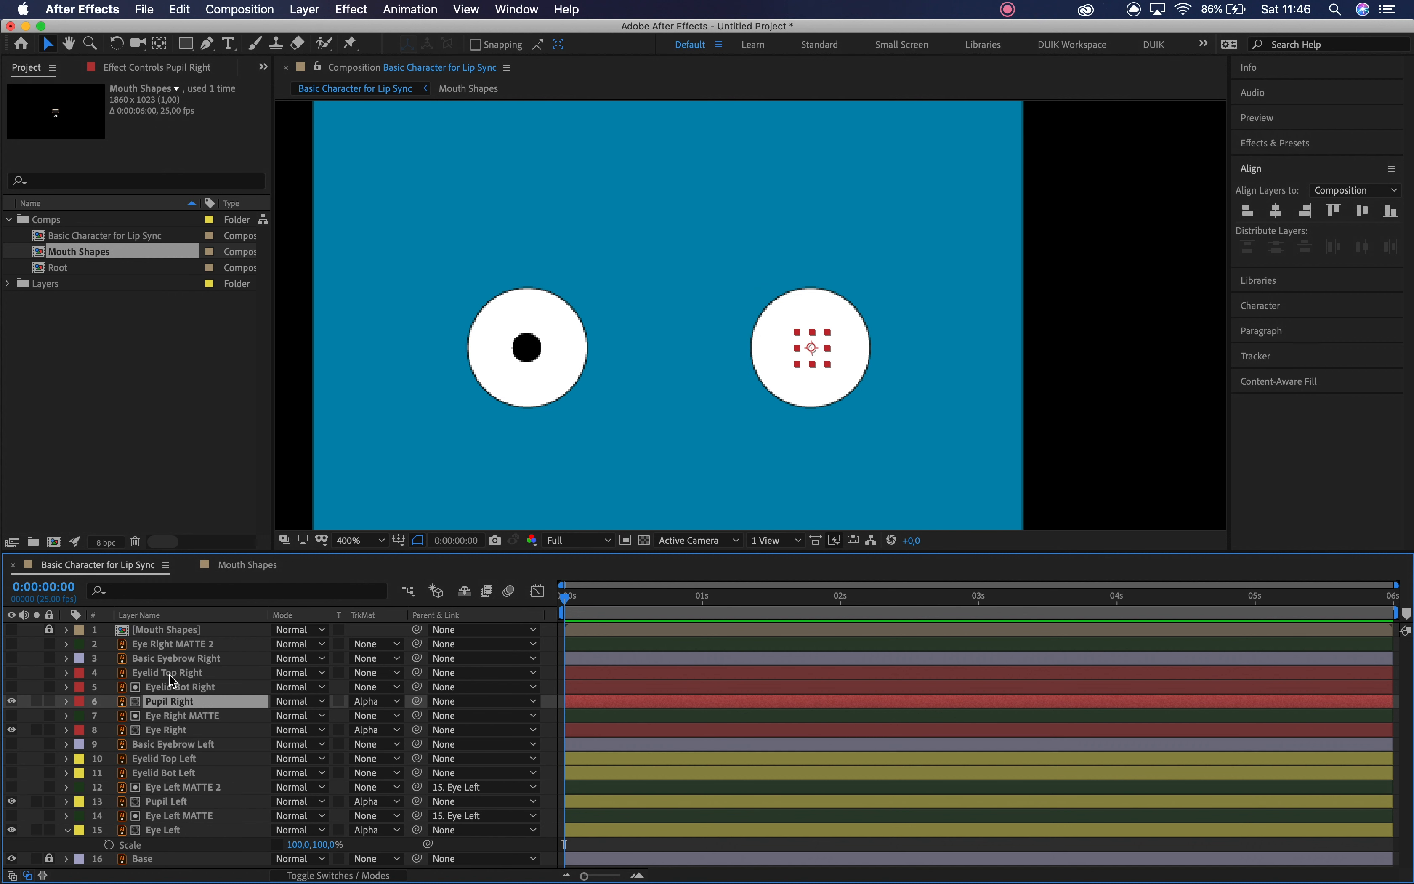
{"action": "left_click", "coordinate": [173, 687]}
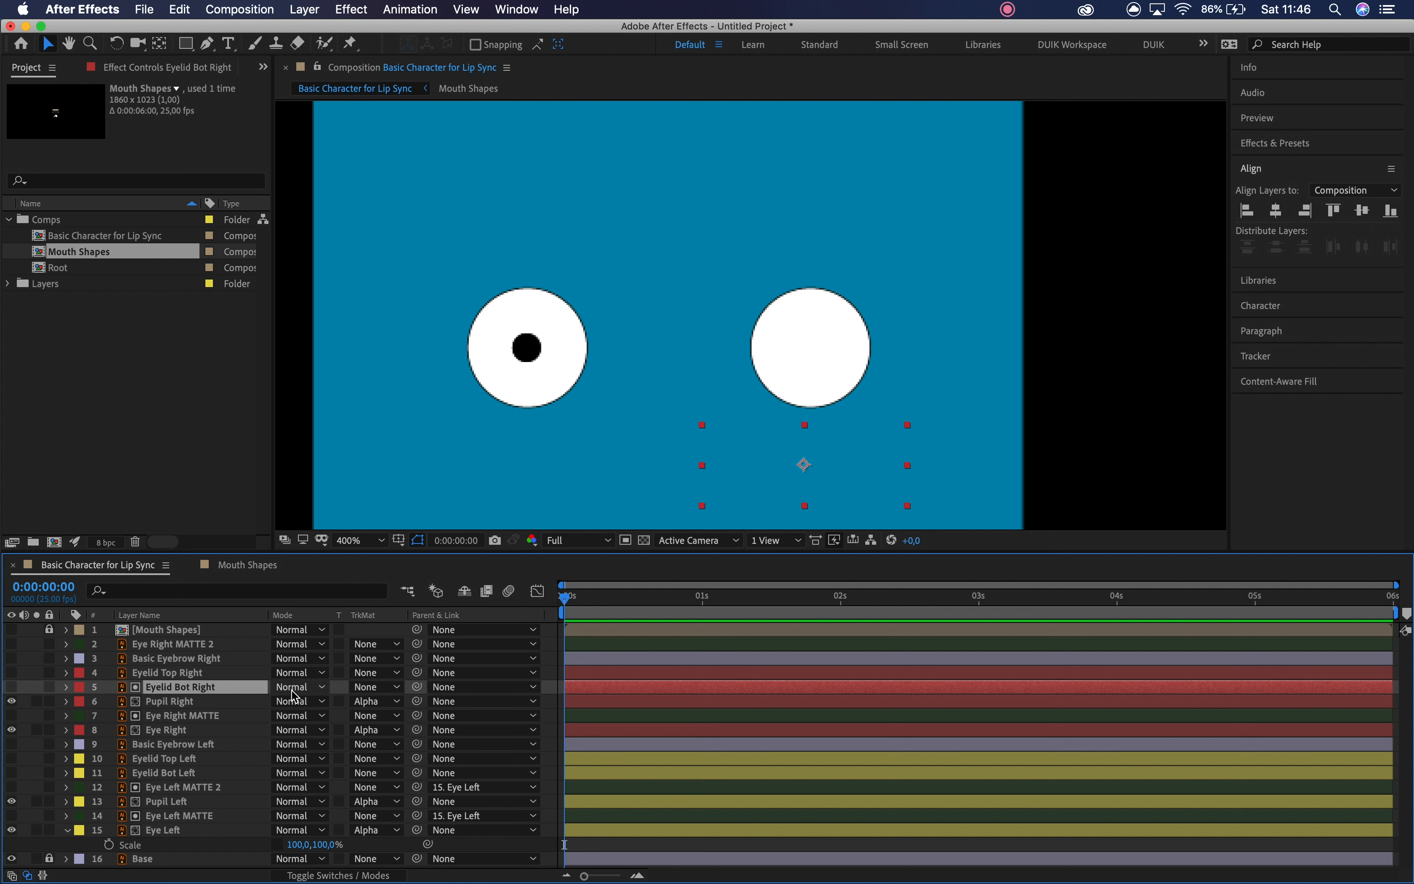
{"action": "left_click", "coordinate": [179, 702]}
{"action": "left_click", "coordinate": [188, 645]}
{"action": "left_click_drag", "start_coordinate": [189, 645], "coordinate": [192, 699]}
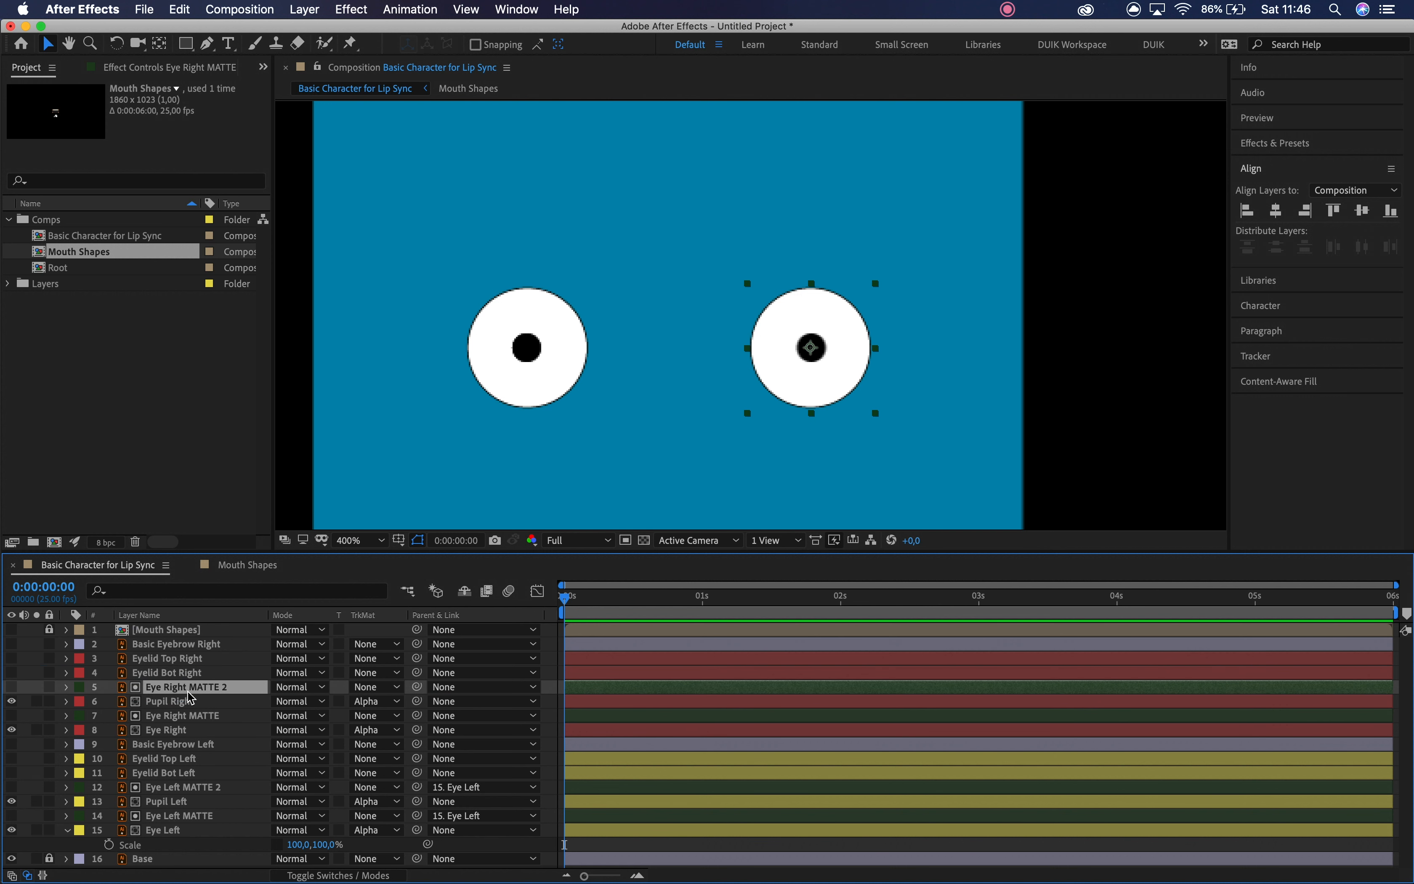
{"action": "left_click", "coordinate": [465, 591]}
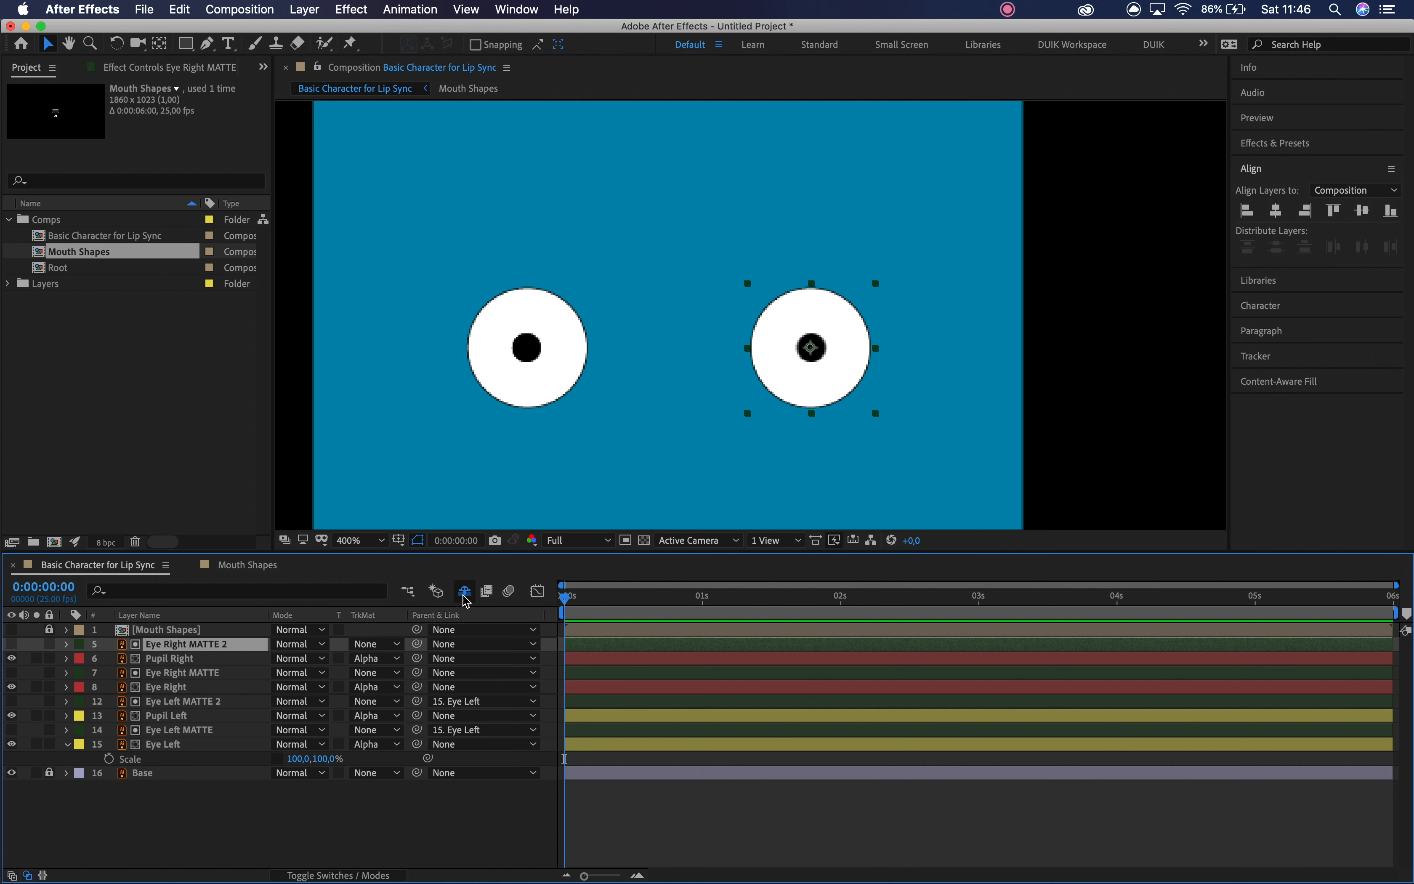
{"action": "left_click", "coordinate": [149, 789]}
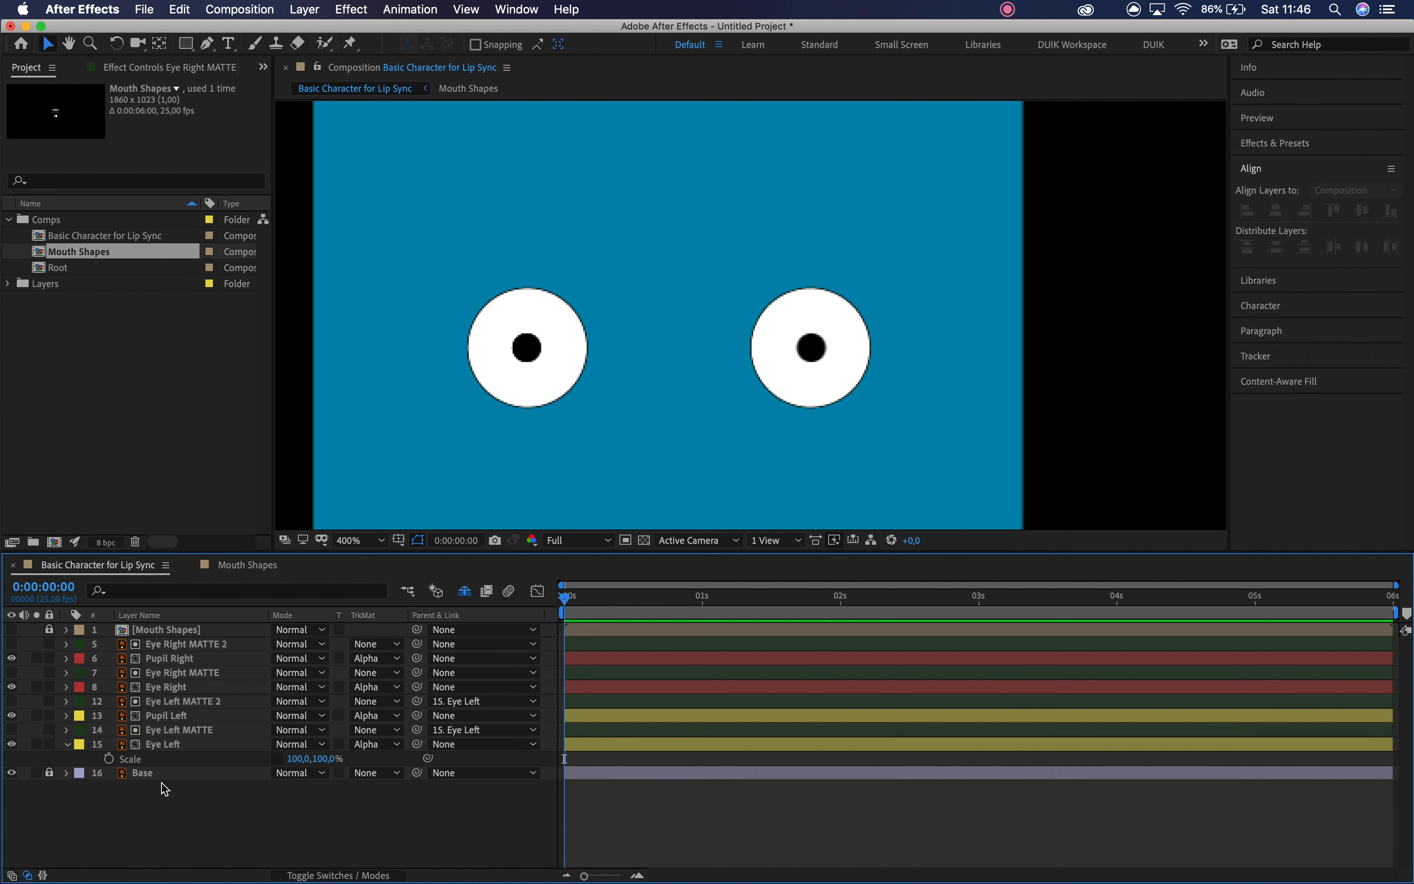
- Parent the Eye Right MATTE 2 and Eye Right MATTE layers to the Eye Right layer
{"action": "left_click", "coordinate": [188, 645]}
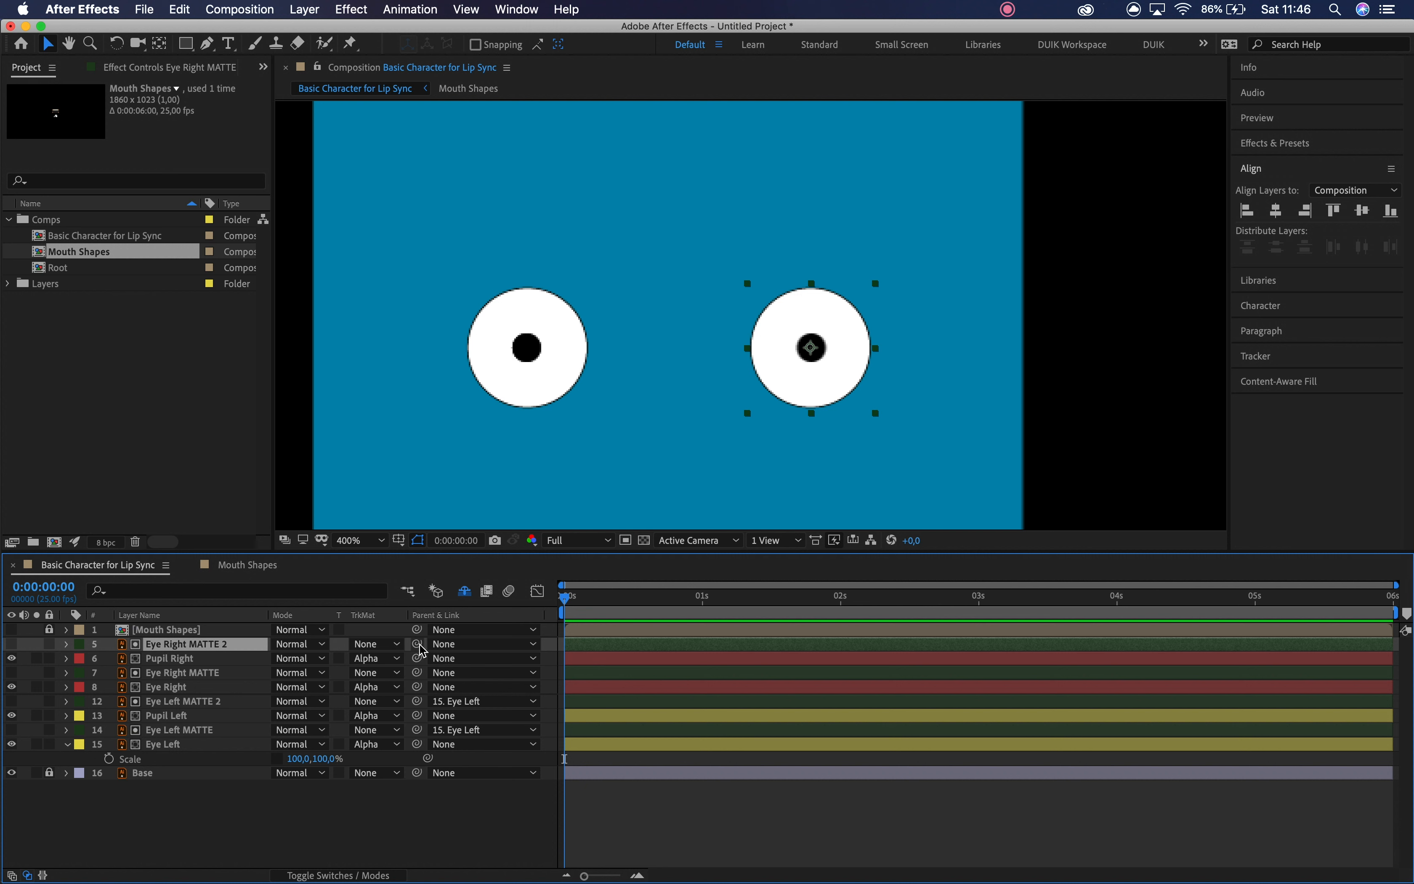
{"action": "left_click_drag", "start_coordinate": [418, 644], "coordinate": [220, 691]}
{"action": "left_click", "coordinate": [212, 675]}
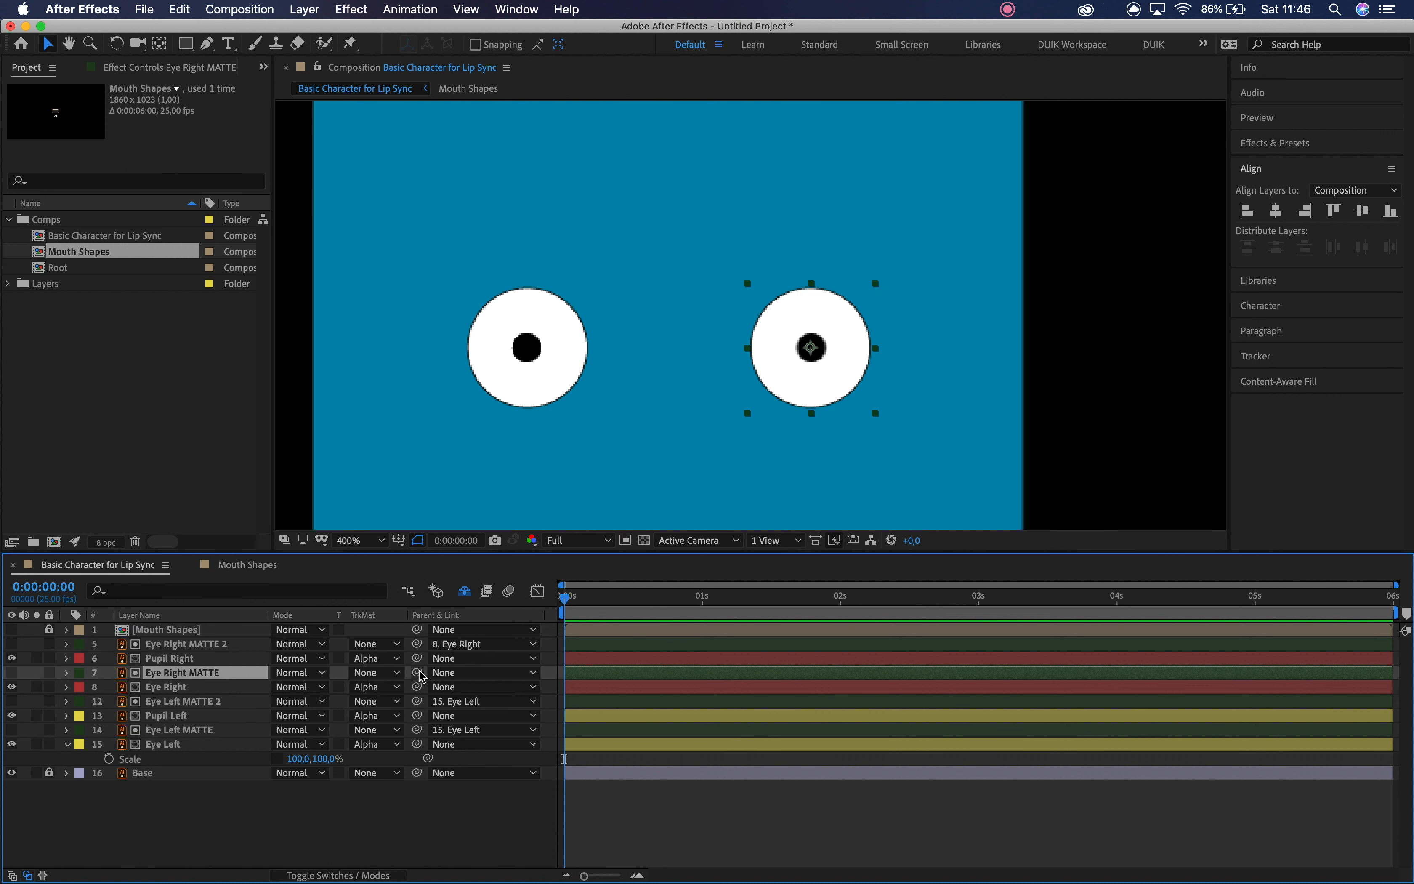
{"action": "left_click_drag", "start_coordinate": [419, 672], "coordinate": [209, 696]}
{"action": "left_click", "coordinate": [244, 813]}
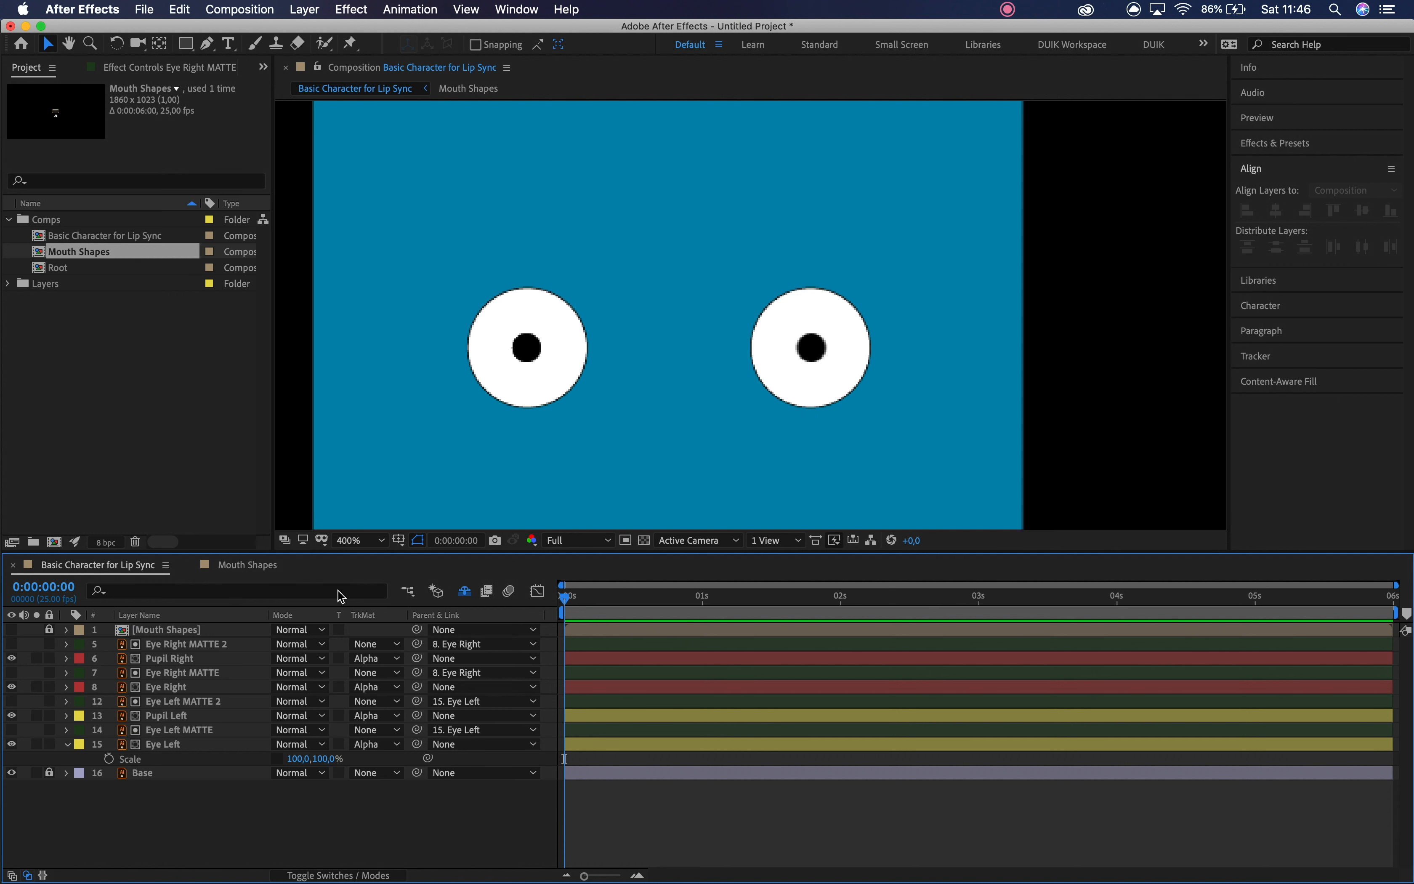
- Reveal the shy layers and make the top and bottom eyelid layers of both eyes visible
{"action": "left_click", "coordinate": [465, 591]}
{"action": "left_click", "coordinate": [148, 659]}
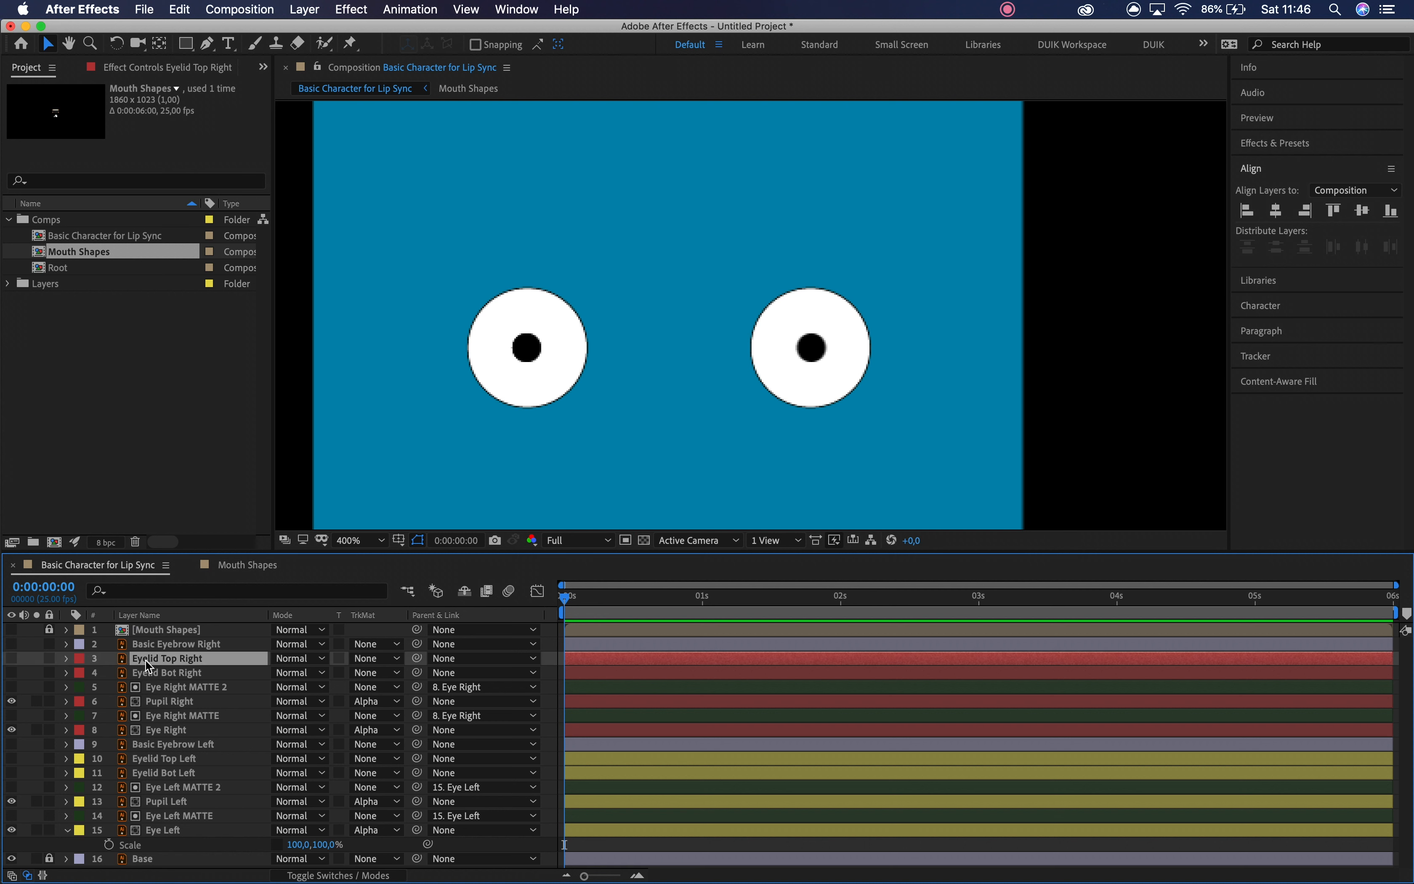
{"action": "left_click", "coordinate": [157, 674], "text": "shift"}
{"action": "left_click_drag", "start_coordinate": [12, 659], "coordinate": [12, 669]}
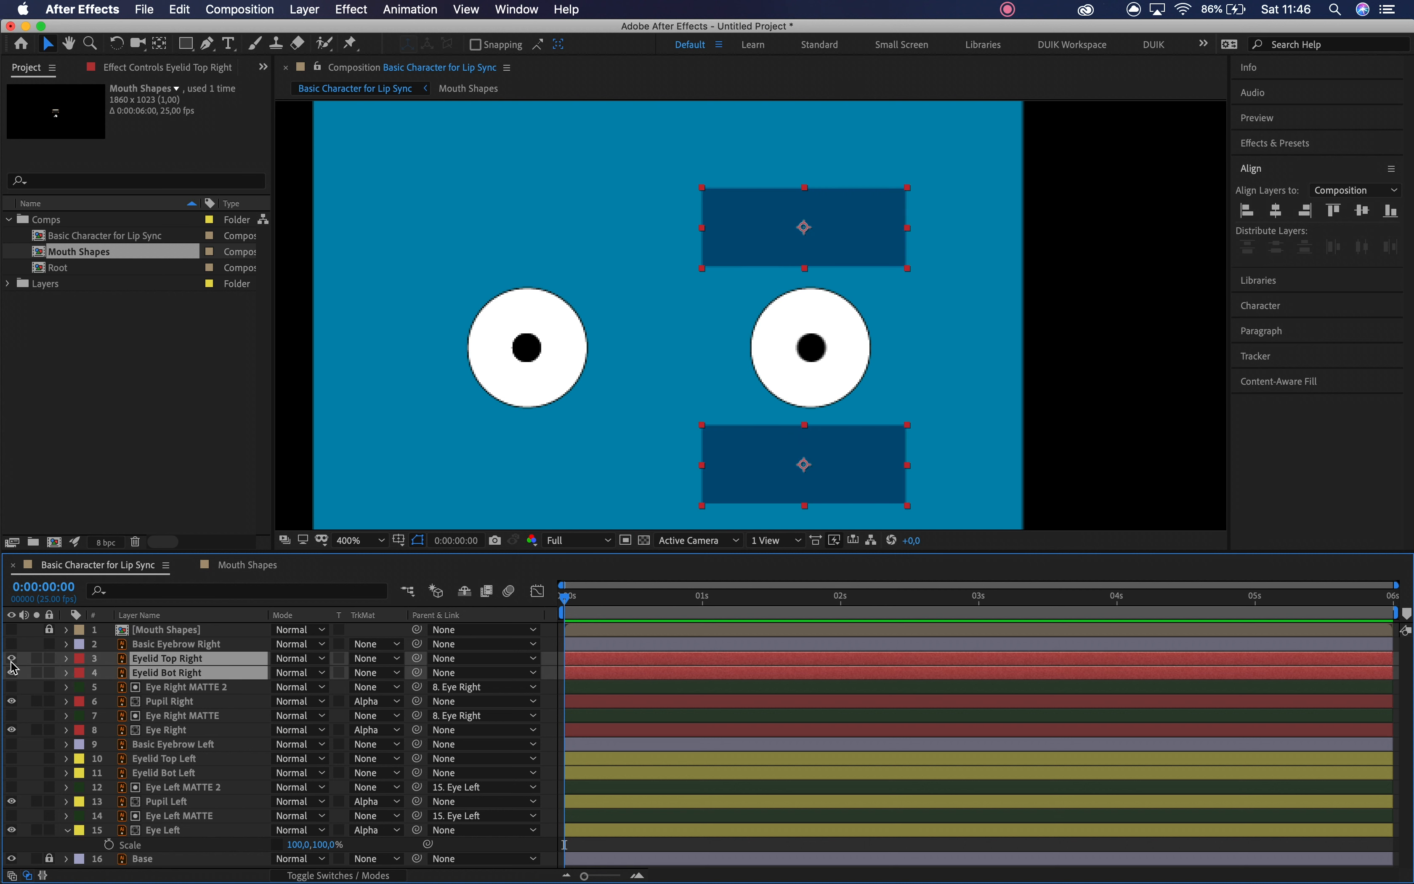
{"action": "left_click", "coordinate": [162, 759]}
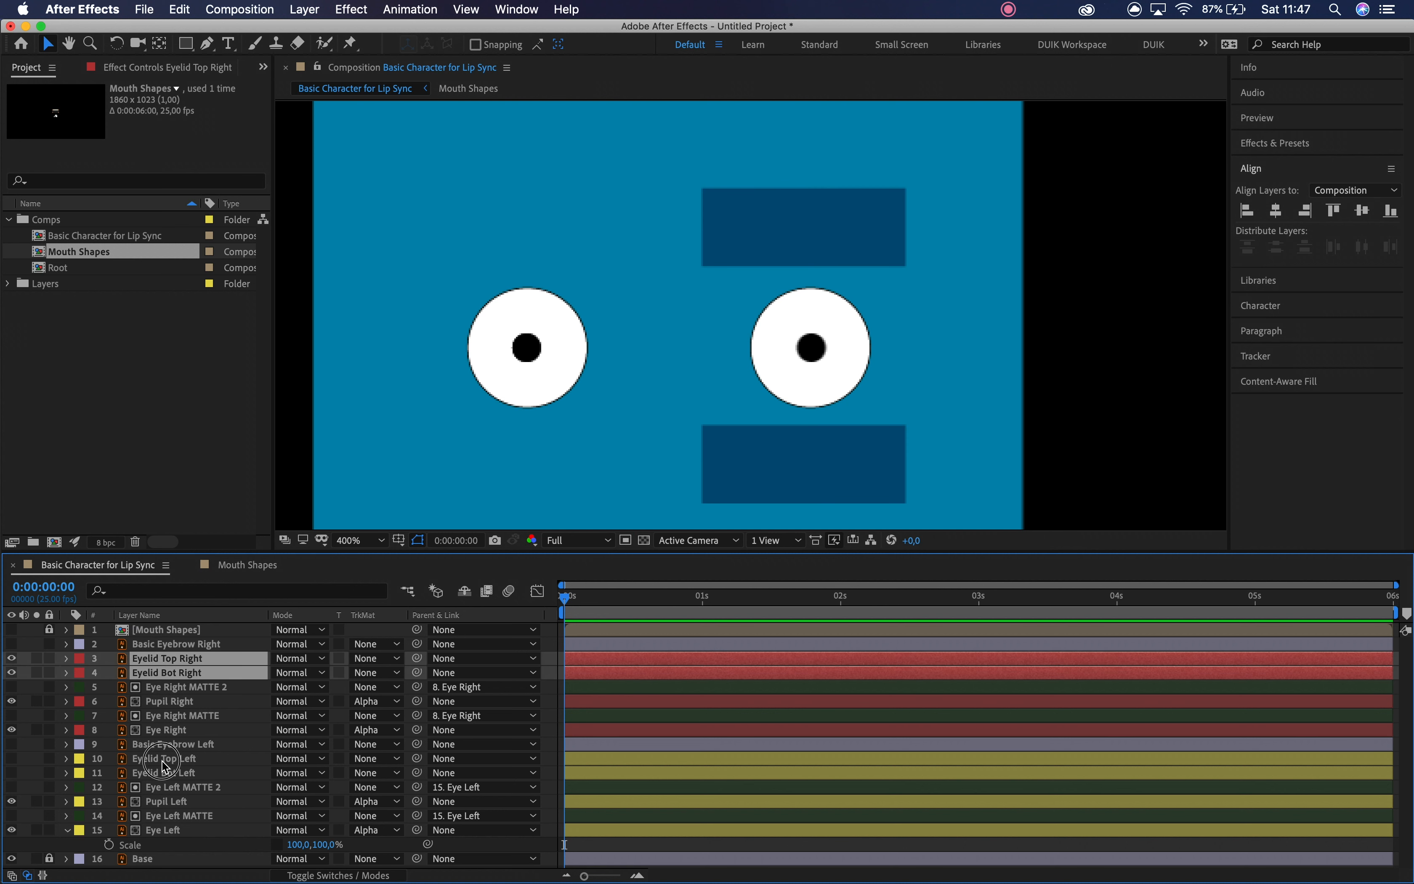
{"action": "left_click", "coordinate": [164, 773], "text": "shift"}
{"action": "left_click_drag", "start_coordinate": [12, 773], "coordinate": [12, 759]}
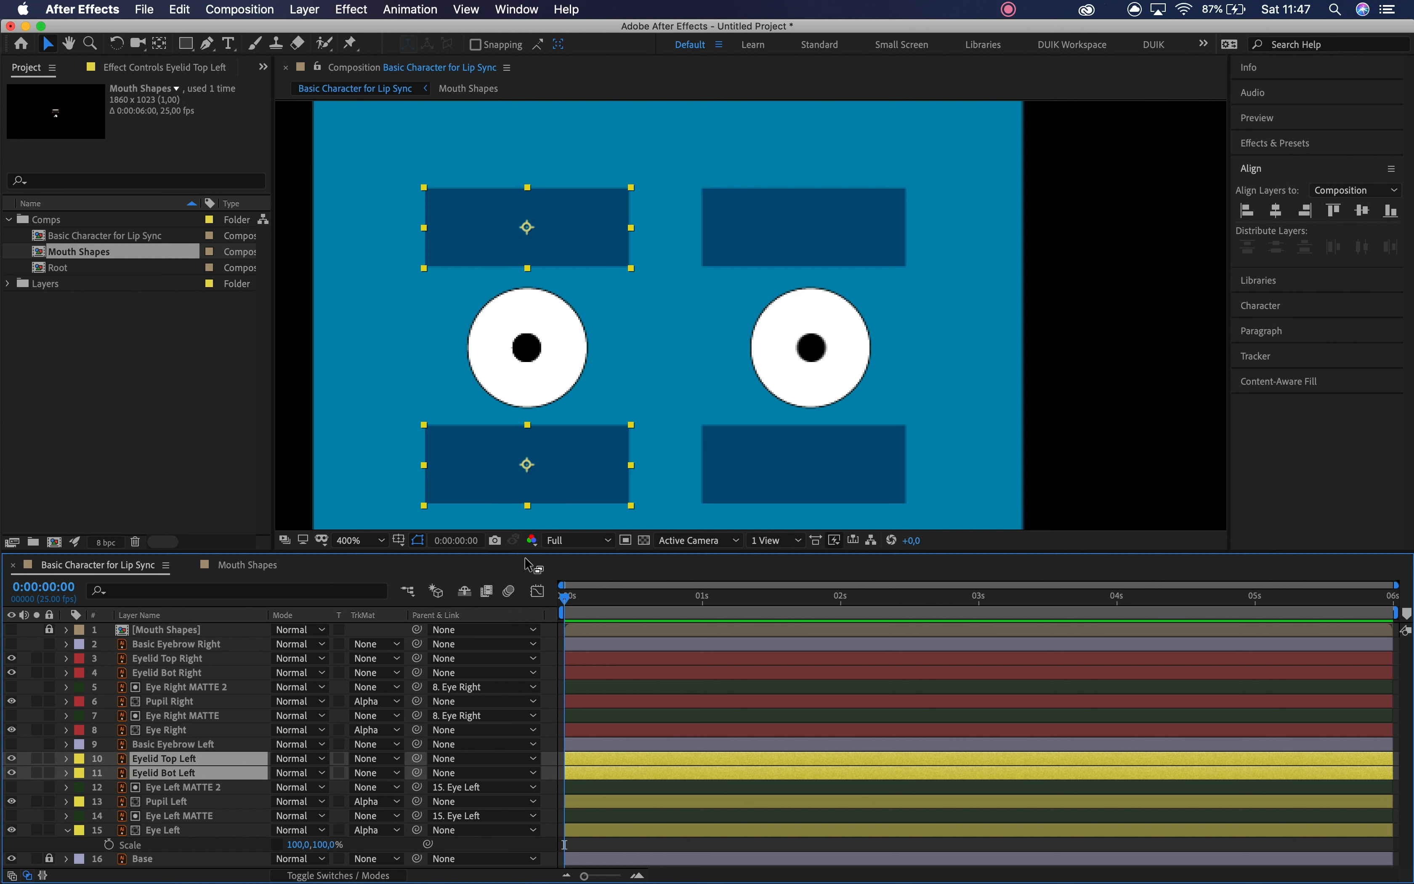
- Remove the shy setting from the four eyelid layers and hide the remaining shy layers
{"action": "left_click", "coordinate": [467, 592]}
{"action": "left_click", "coordinate": [466, 592]}
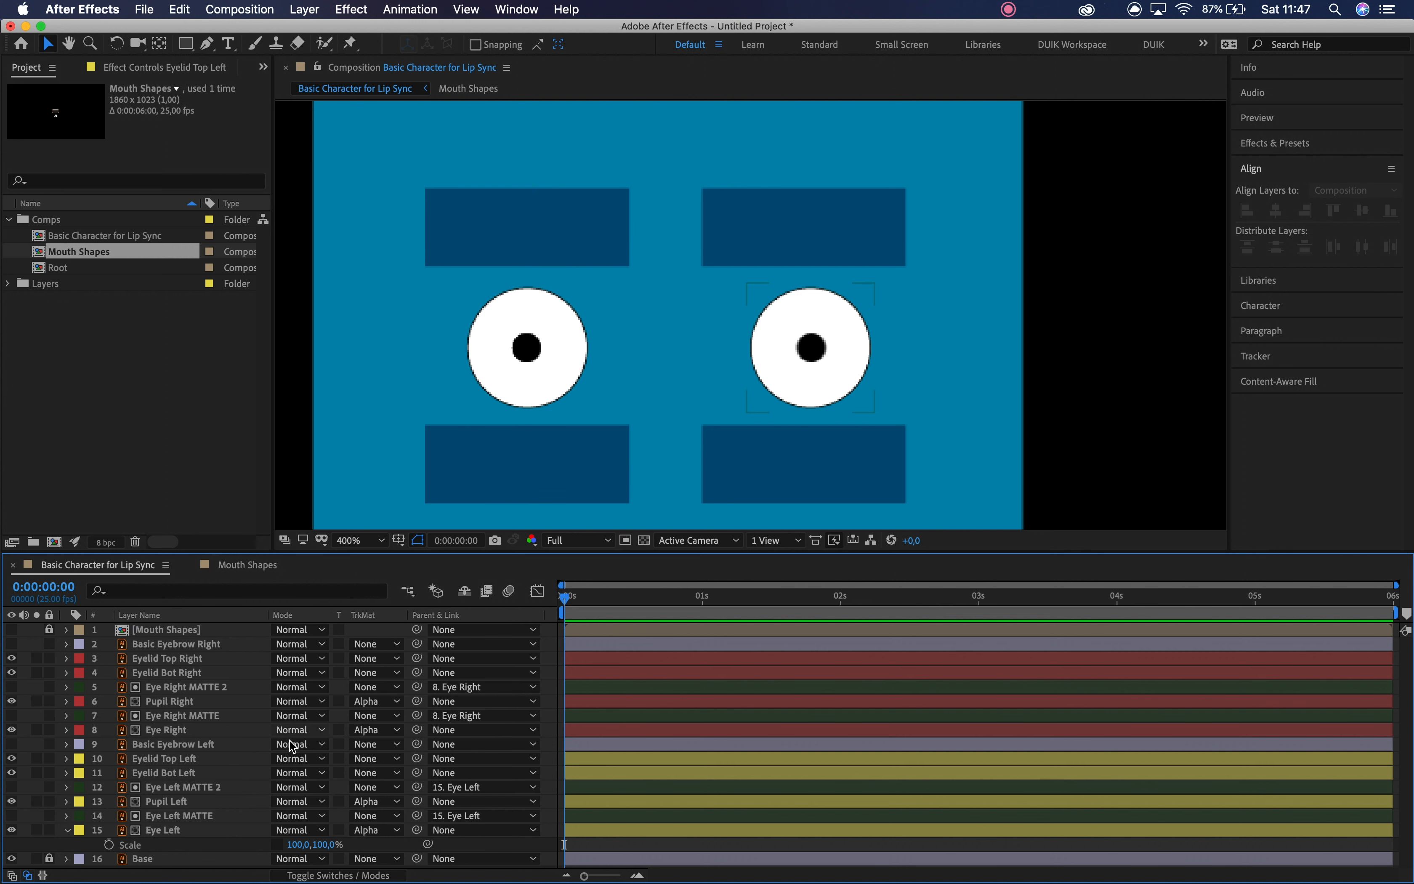
{"action": "left_click", "coordinate": [177, 759]}
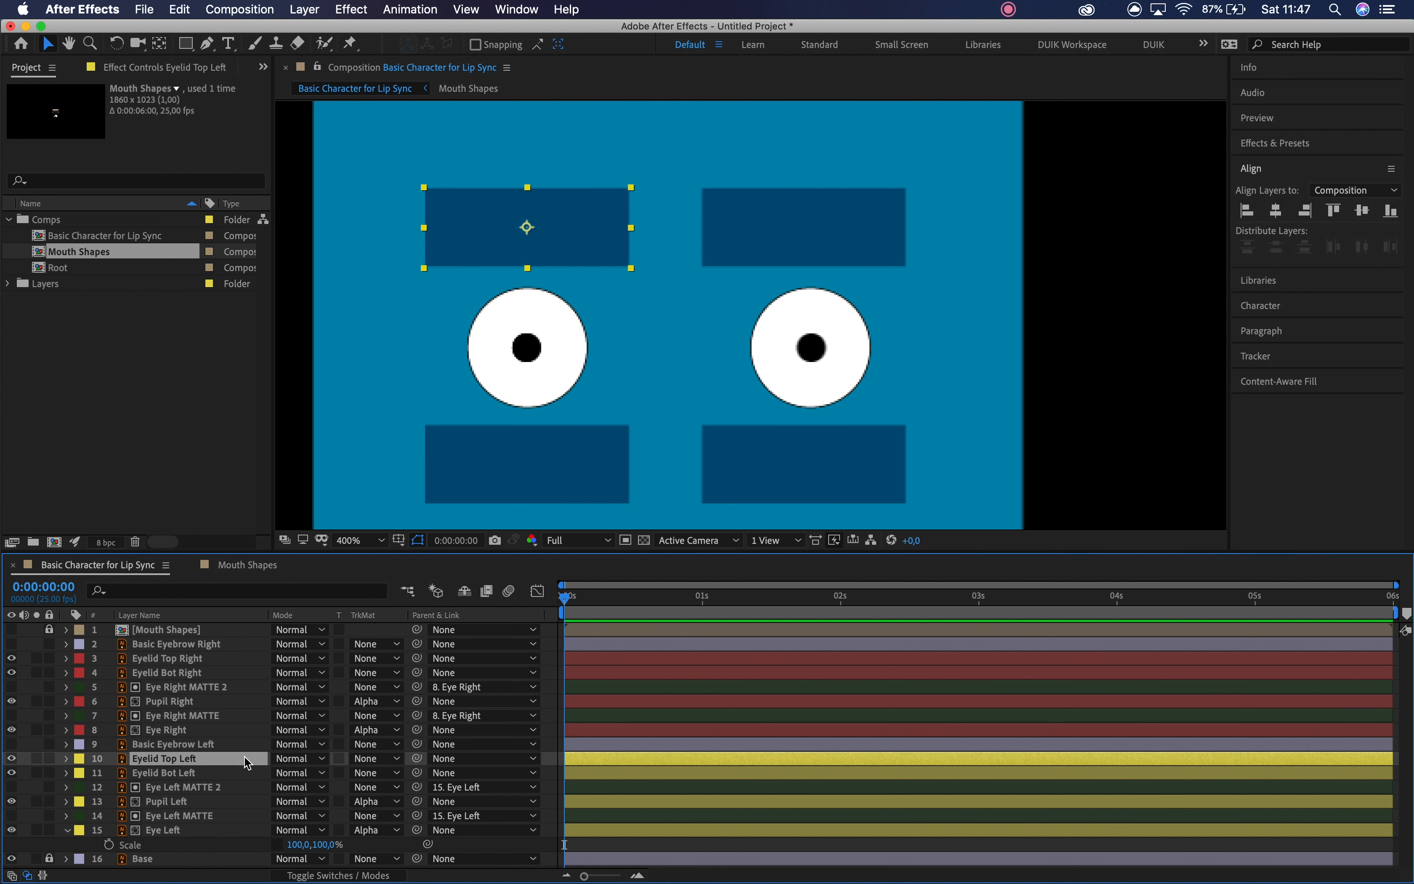
{"action": "left_click", "coordinate": [363, 875]}
{"action": "left_click", "coordinate": [278, 759]}
{"action": "left_click", "coordinate": [278, 773]}
{"action": "left_click", "coordinate": [278, 673]}
{"action": "left_click", "coordinate": [279, 658]}
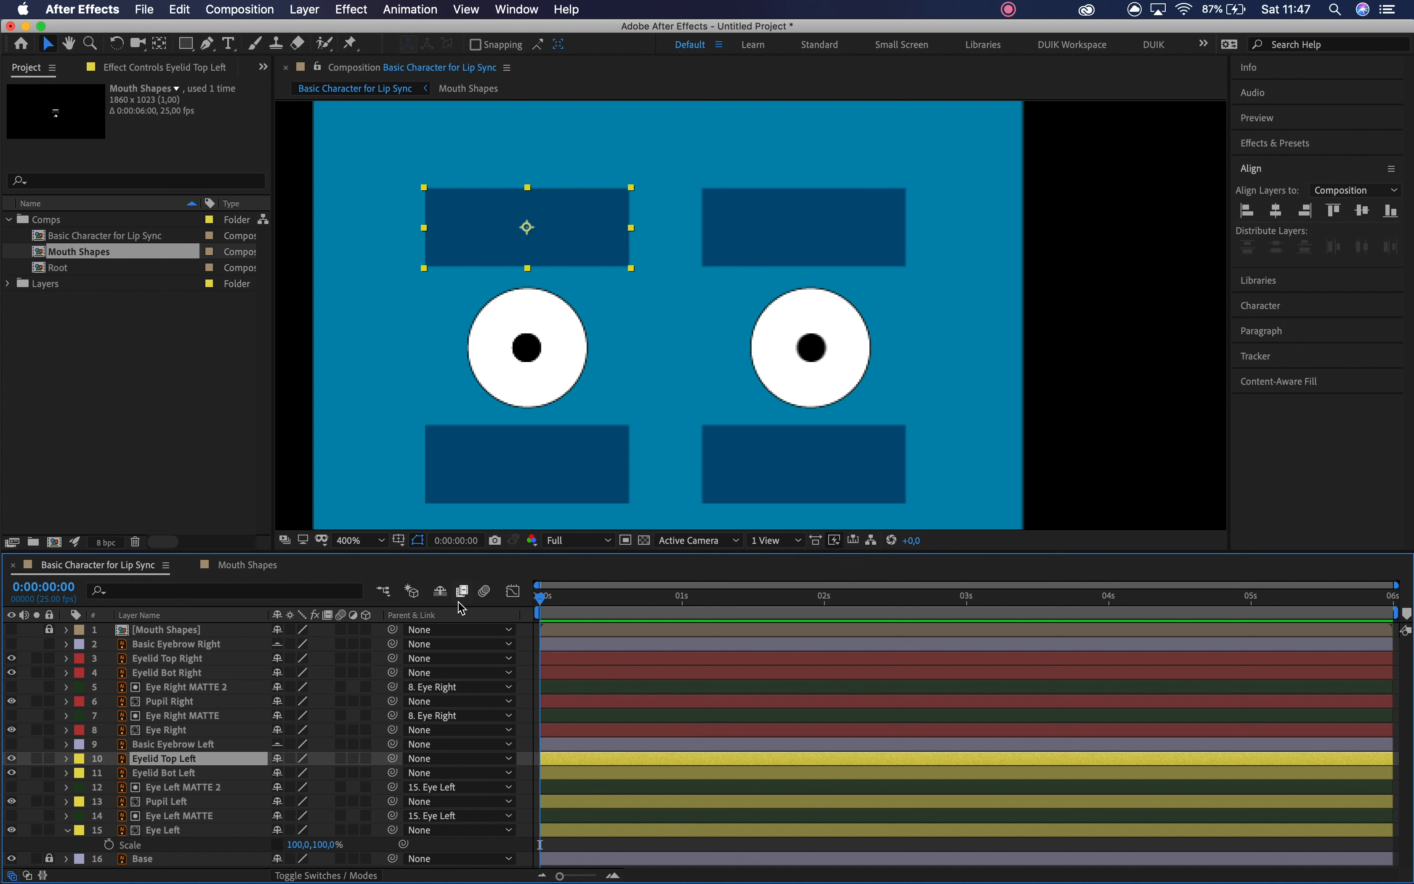
{"action": "left_click", "coordinate": [440, 591]}
{"action": "left_click", "coordinate": [339, 861]}
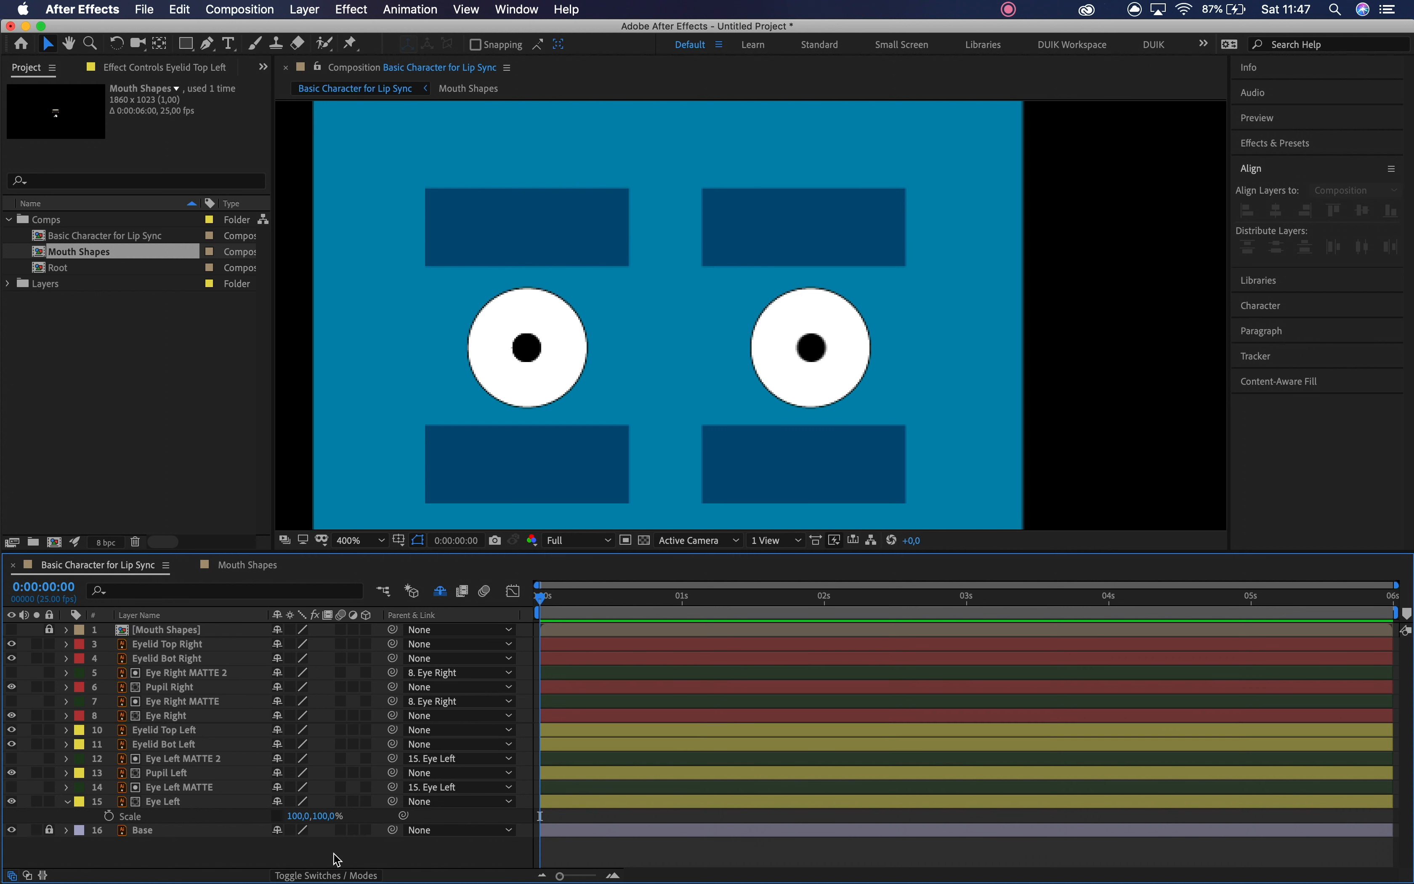
- Select the layers from Eye Left up to Eye Right MATTE 2 and set their parent to None
{"action": "left_click", "coordinate": [206, 802]}
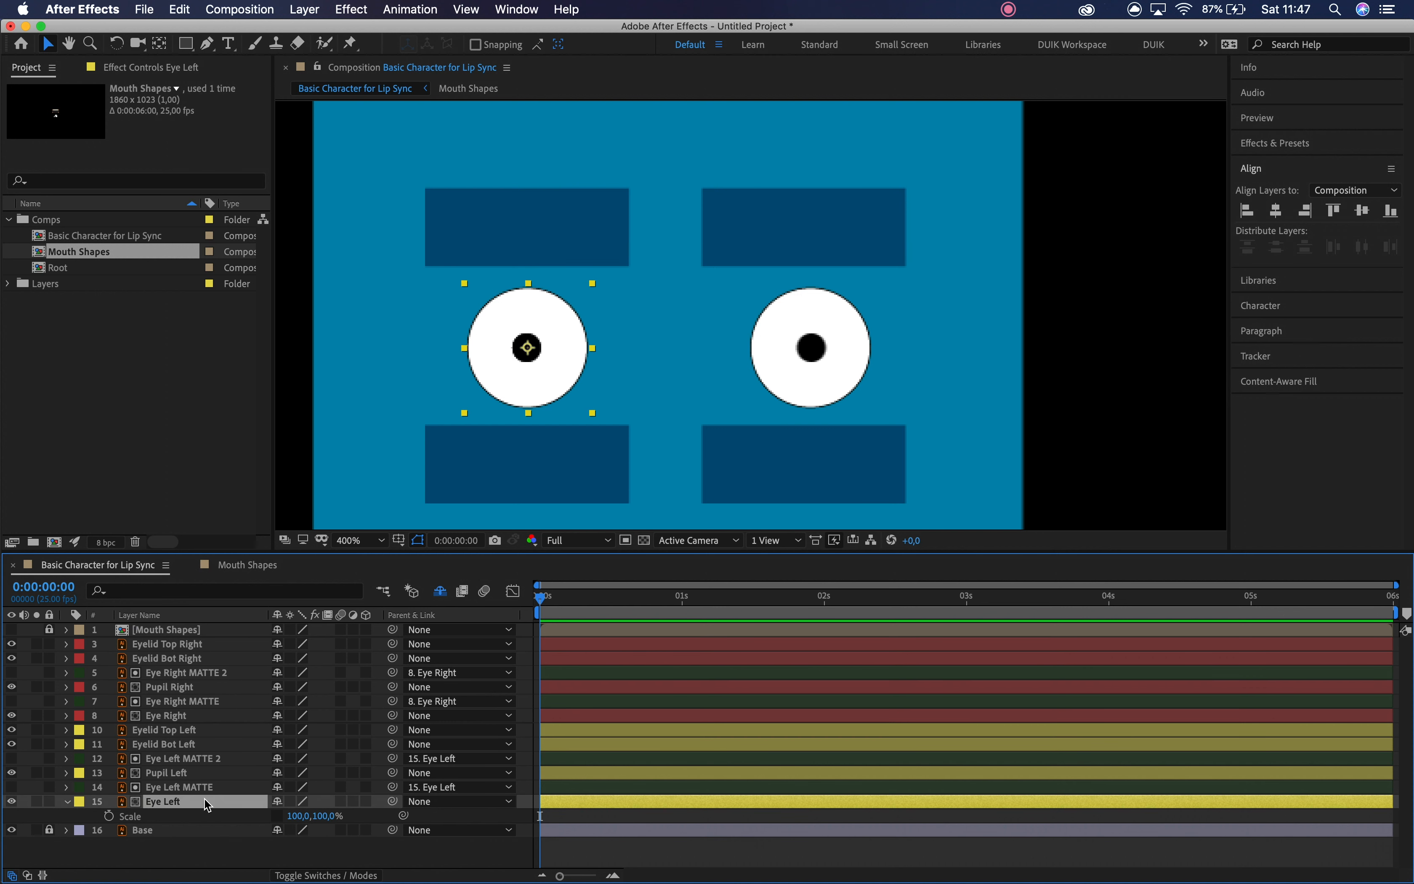
{"action": "left_click", "coordinate": [209, 787]}
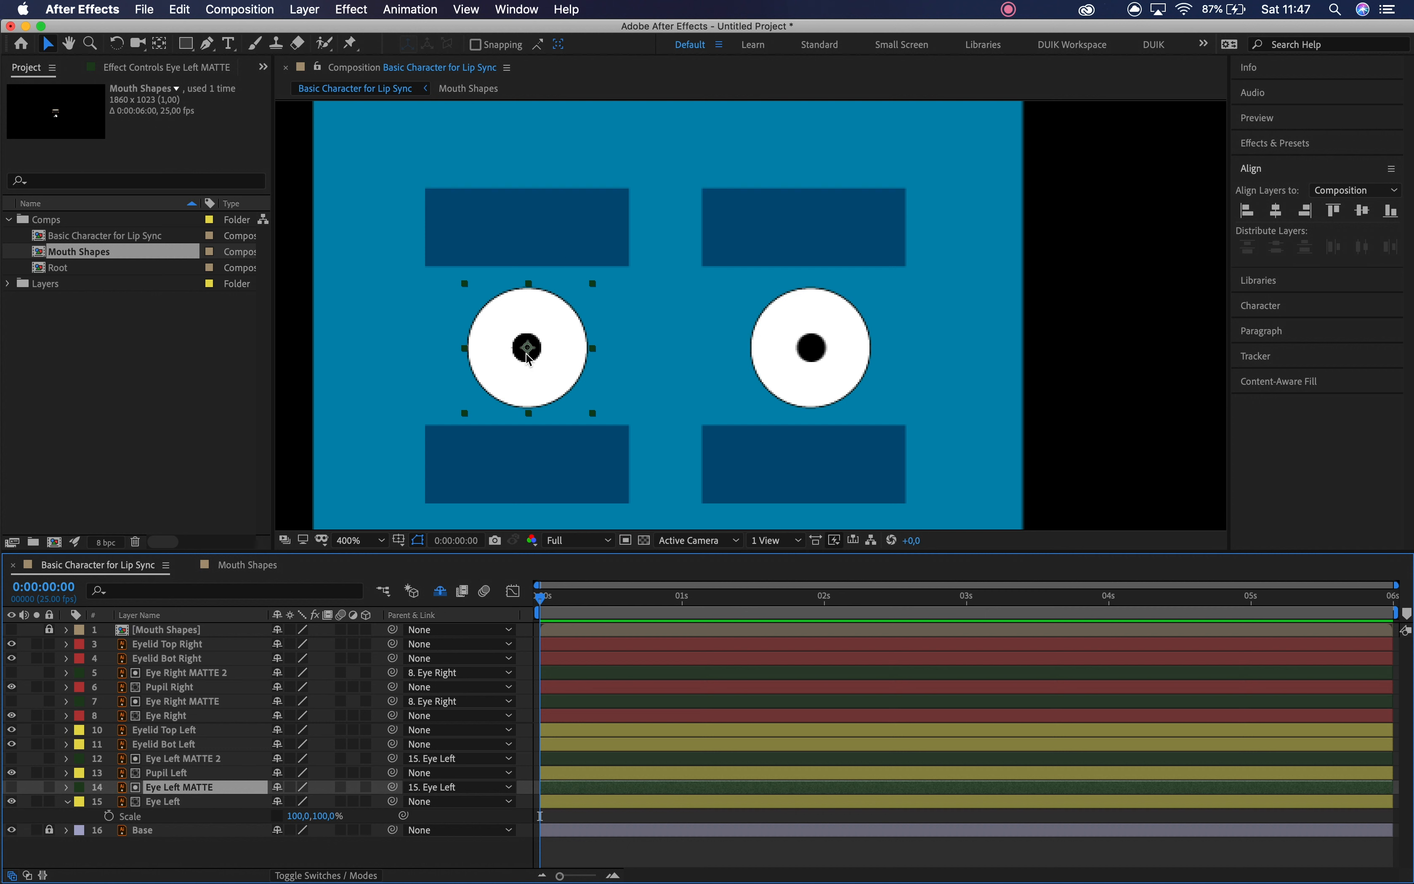
{"action": "left_click", "coordinate": [186, 801]}
{"action": "left_click", "coordinate": [202, 673], "text": "shift"}
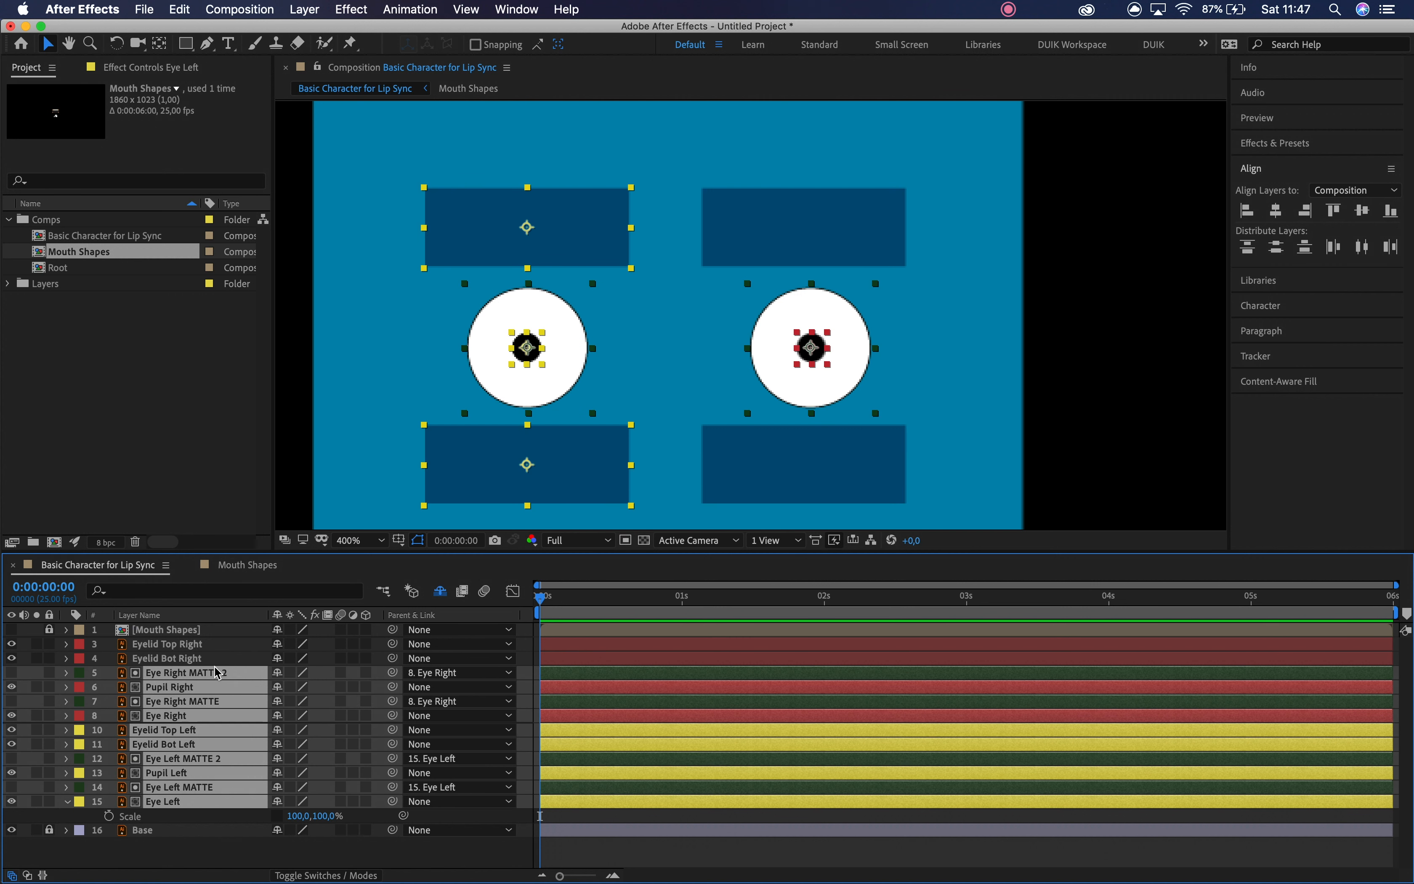
{"action": "left_click", "coordinate": [444, 673]}
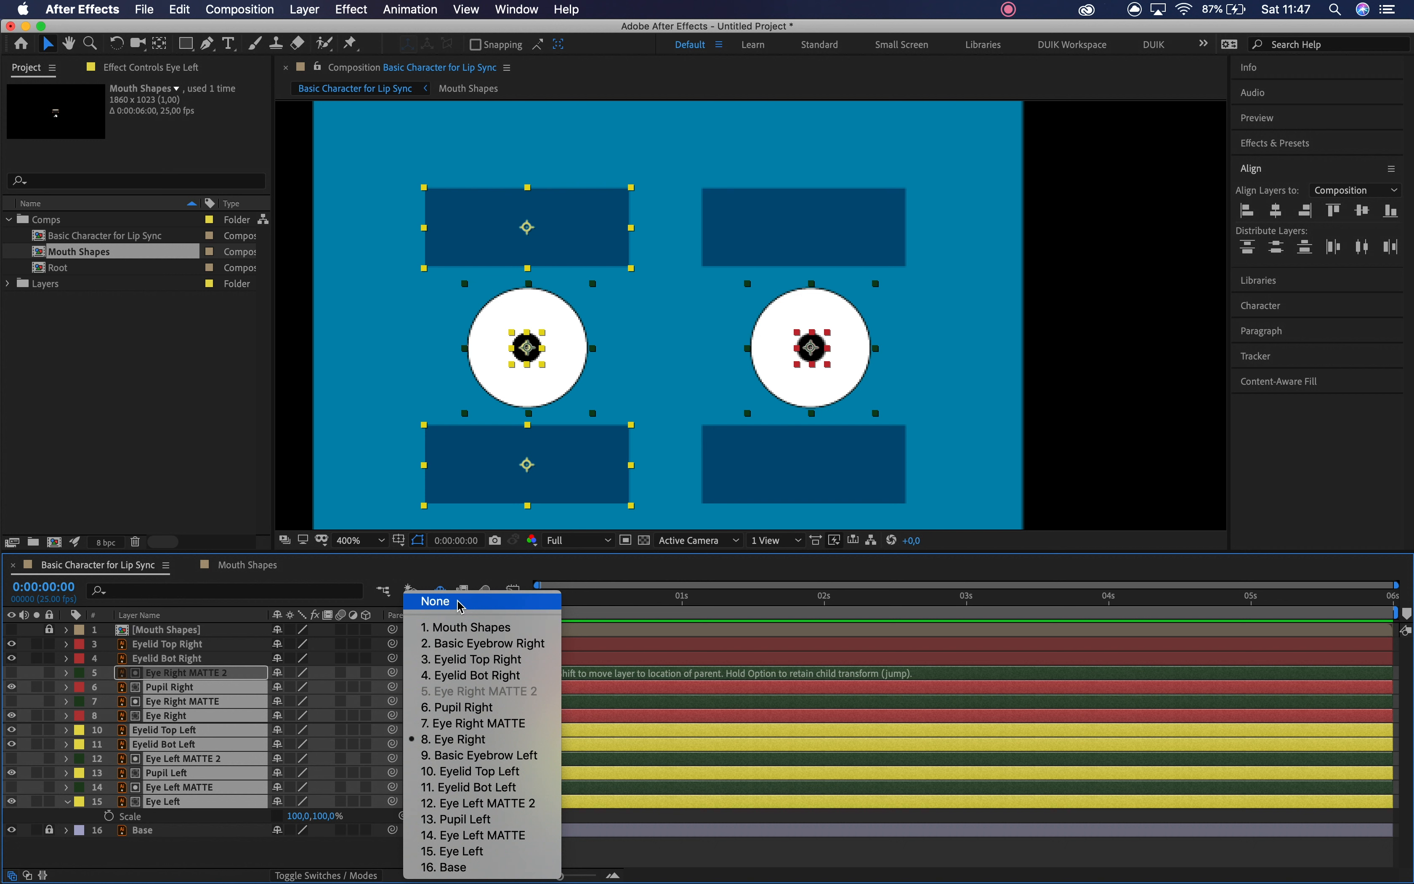
{"action": "left_click", "coordinate": [450, 601]}
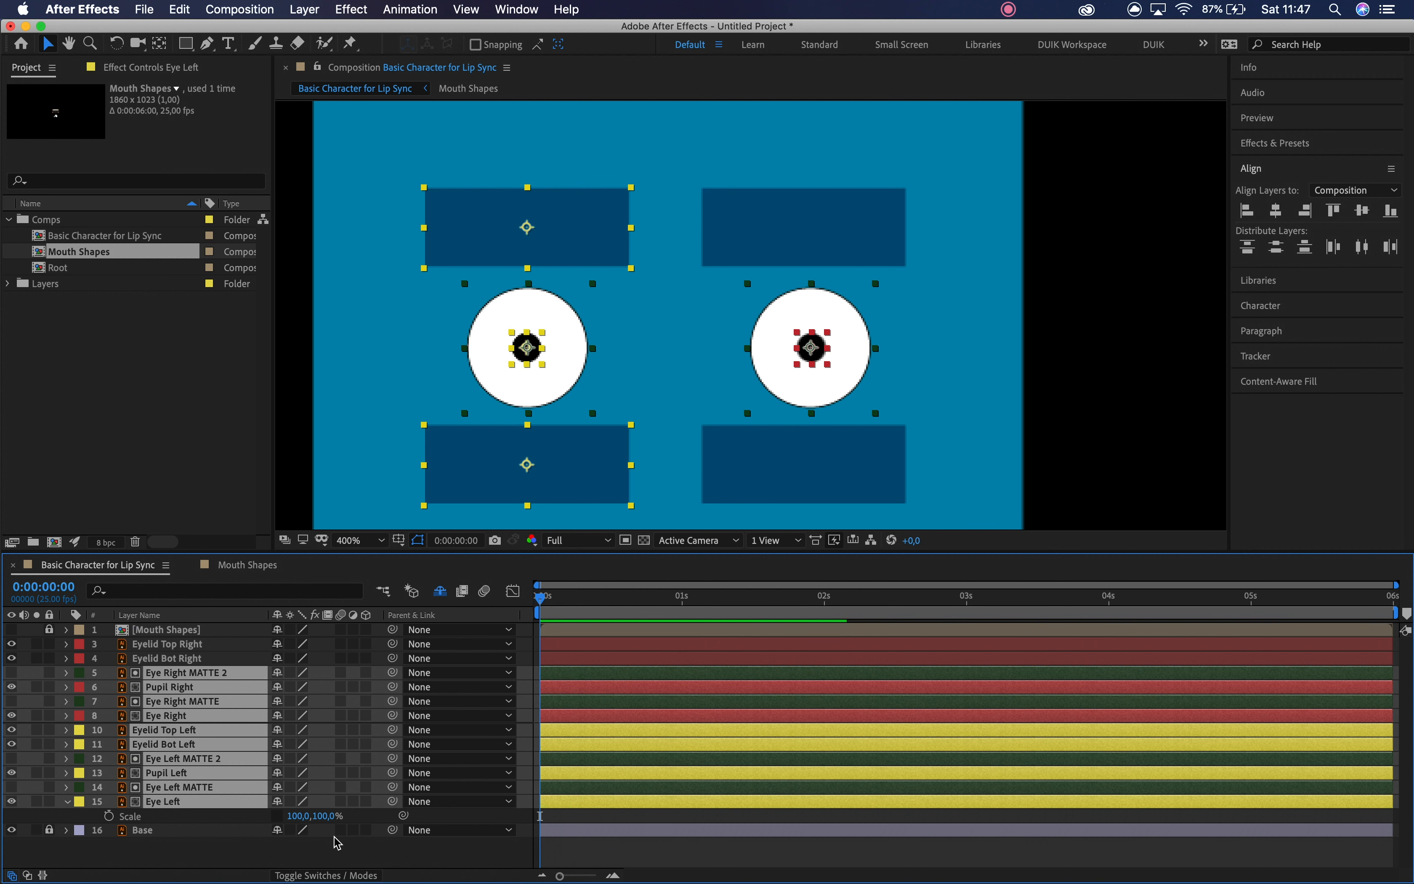
- Set the track matte of the selected eye and pupil layers to None
{"action": "left_click", "coordinate": [328, 875]}
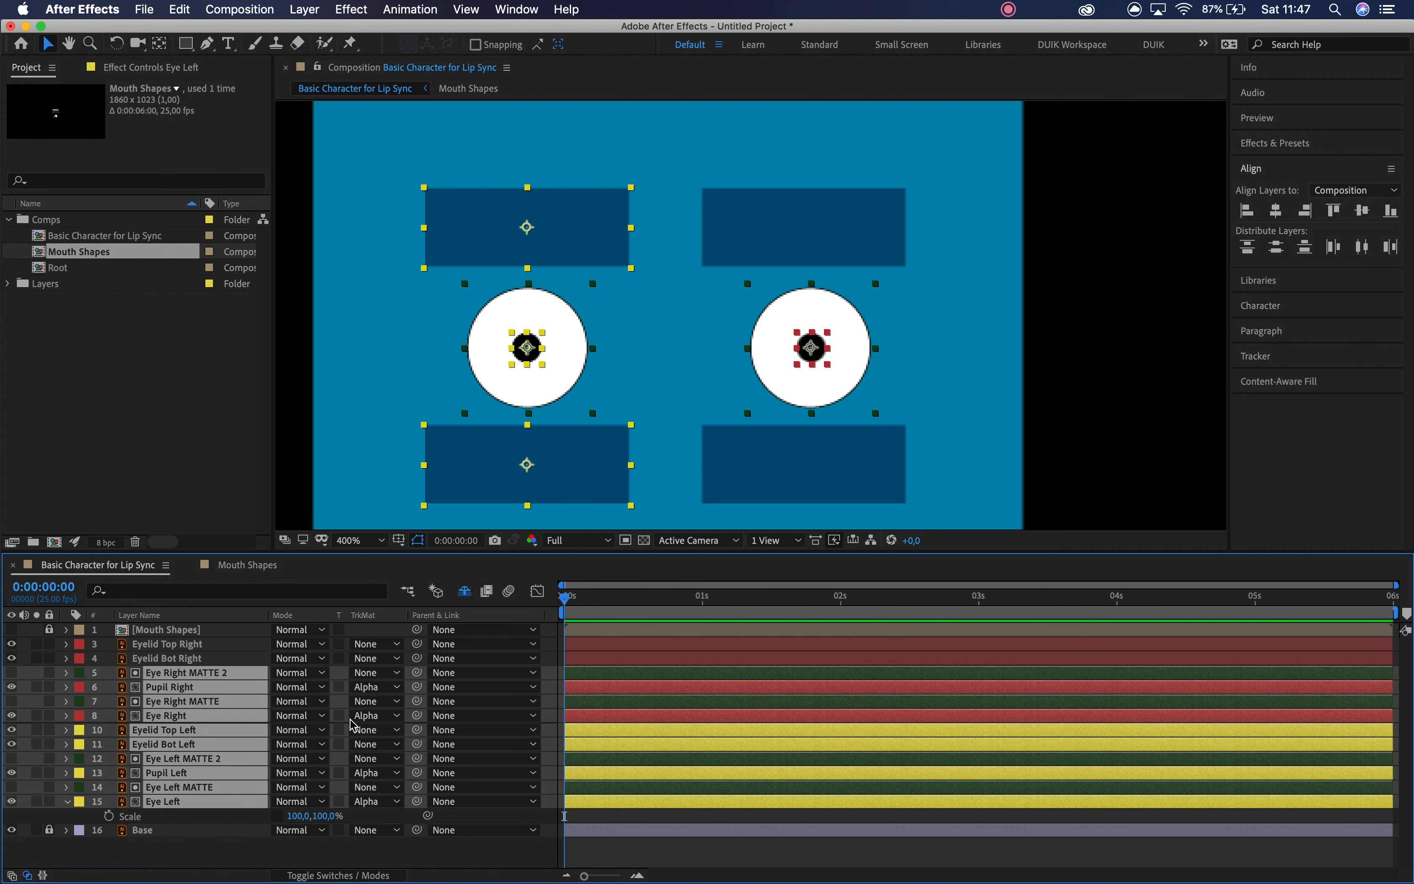
{"action": "left_click", "coordinate": [377, 687]}
{"action": "left_click", "coordinate": [392, 706]}
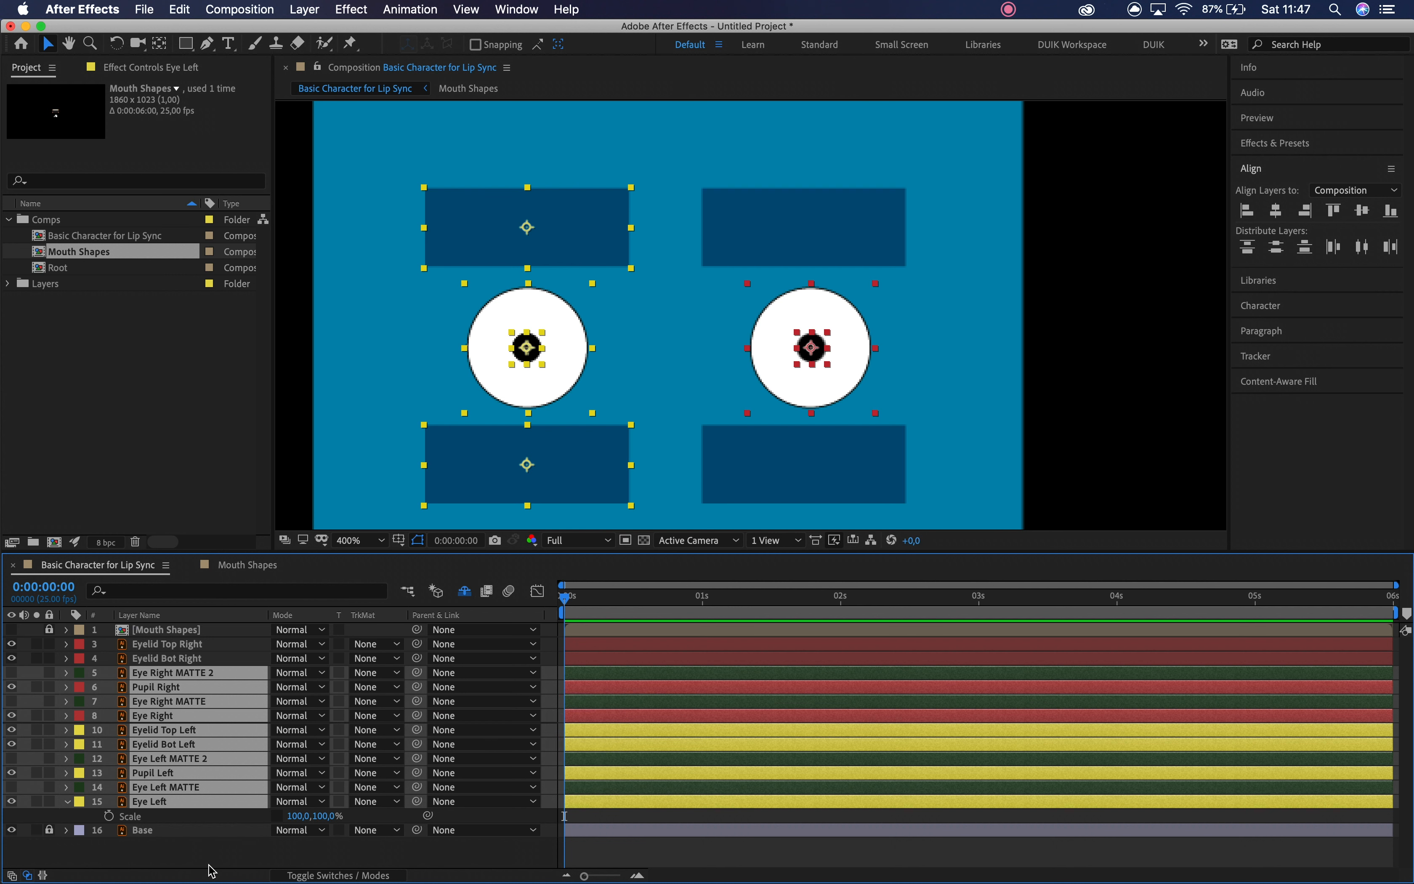
{"action": "left_click", "coordinate": [215, 859]}
- Delete the four matte layers: Eye Left MATTE, Eye Left MATTE 2, Eye Right MATTE and Eye Right MATTE 2
{"action": "left_click", "coordinate": [197, 791]}
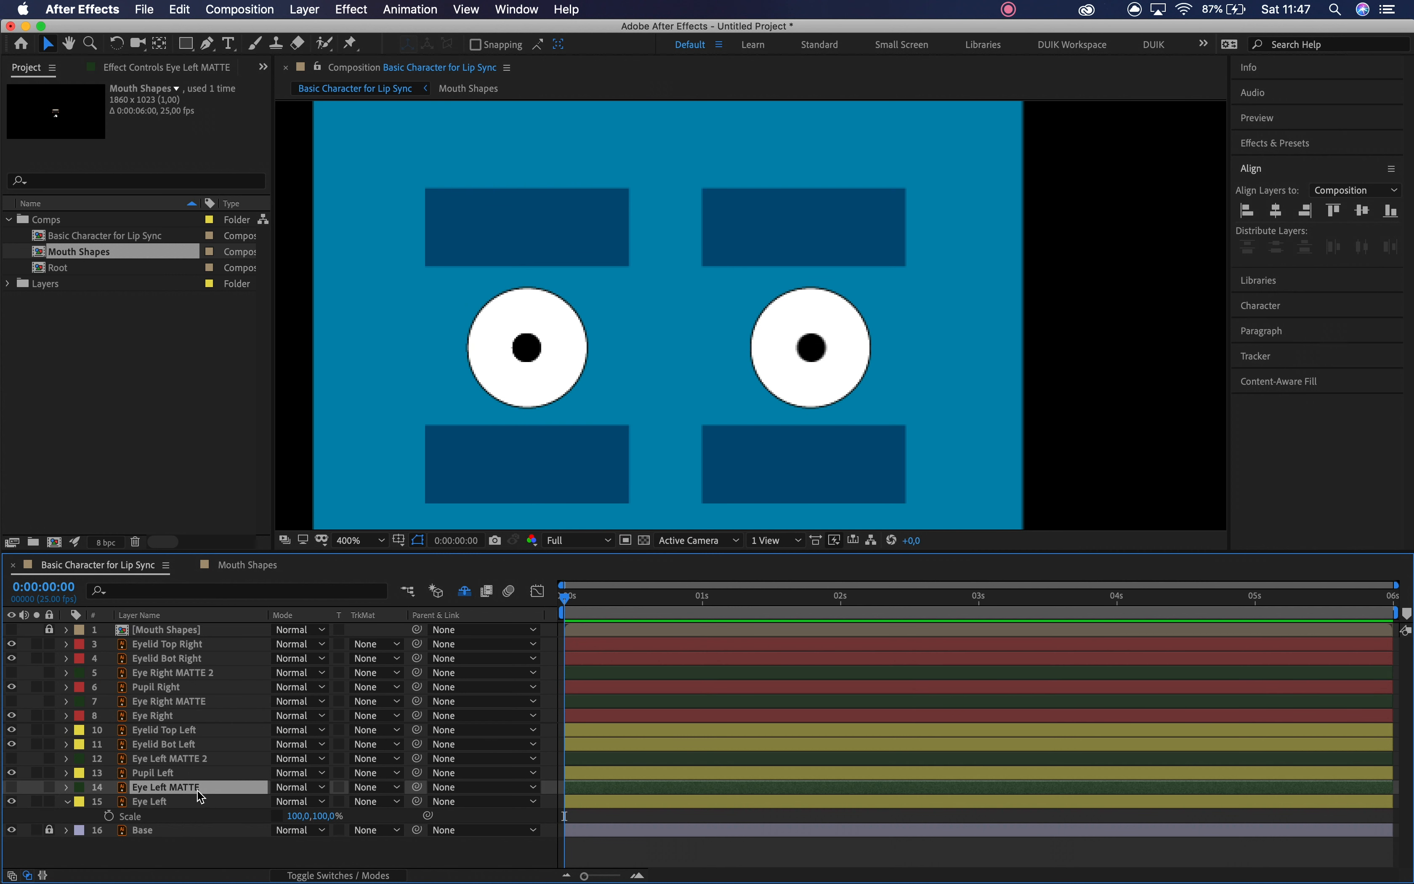
{"action": "left_click", "coordinate": [184, 759], "text": "super"}
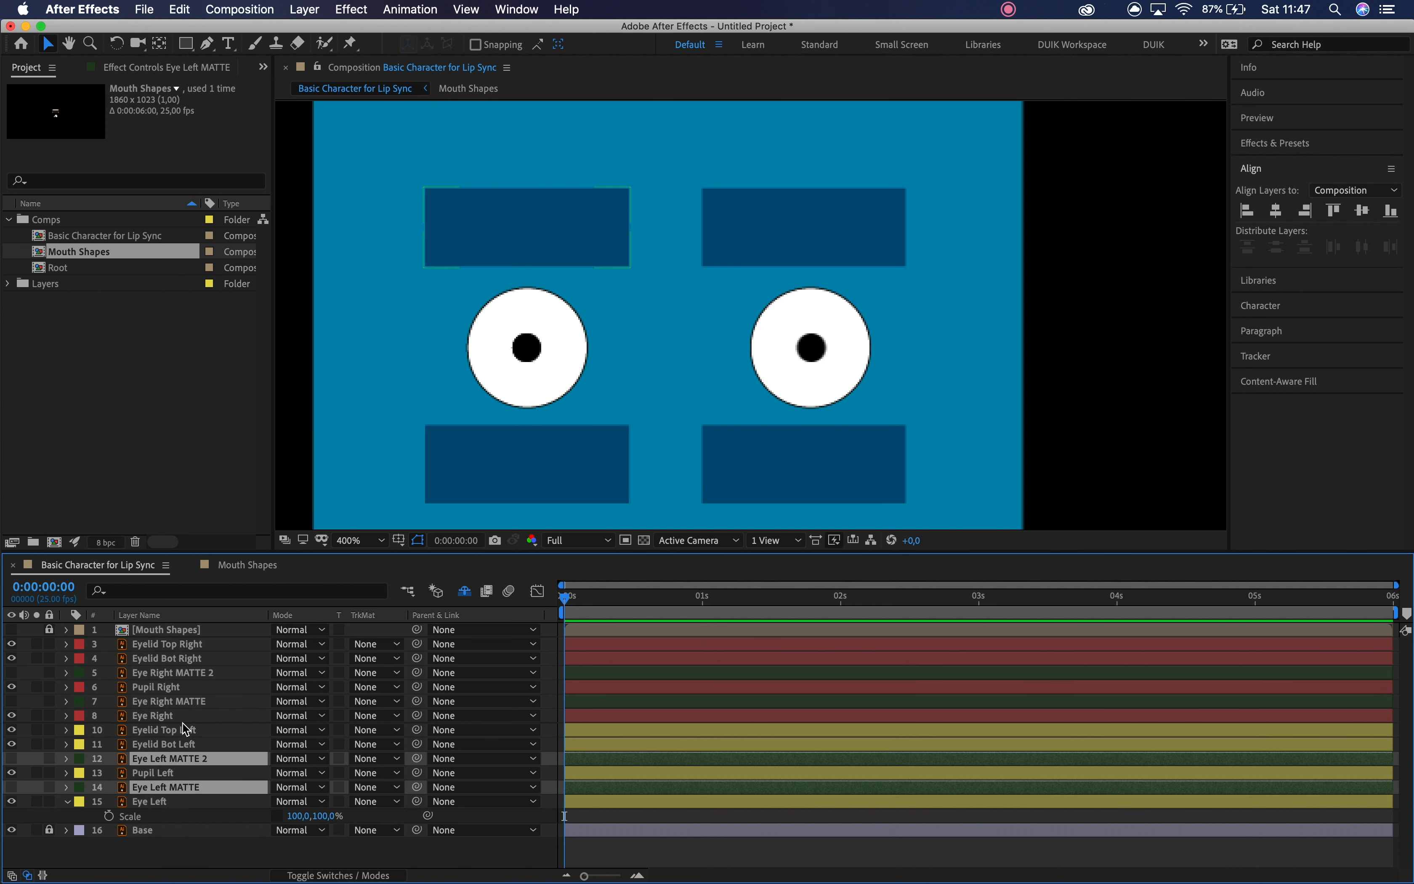
{"action": "left_click", "coordinate": [180, 705], "text": "super"}
{"action": "left_click", "coordinate": [180, 673], "text": "super"}
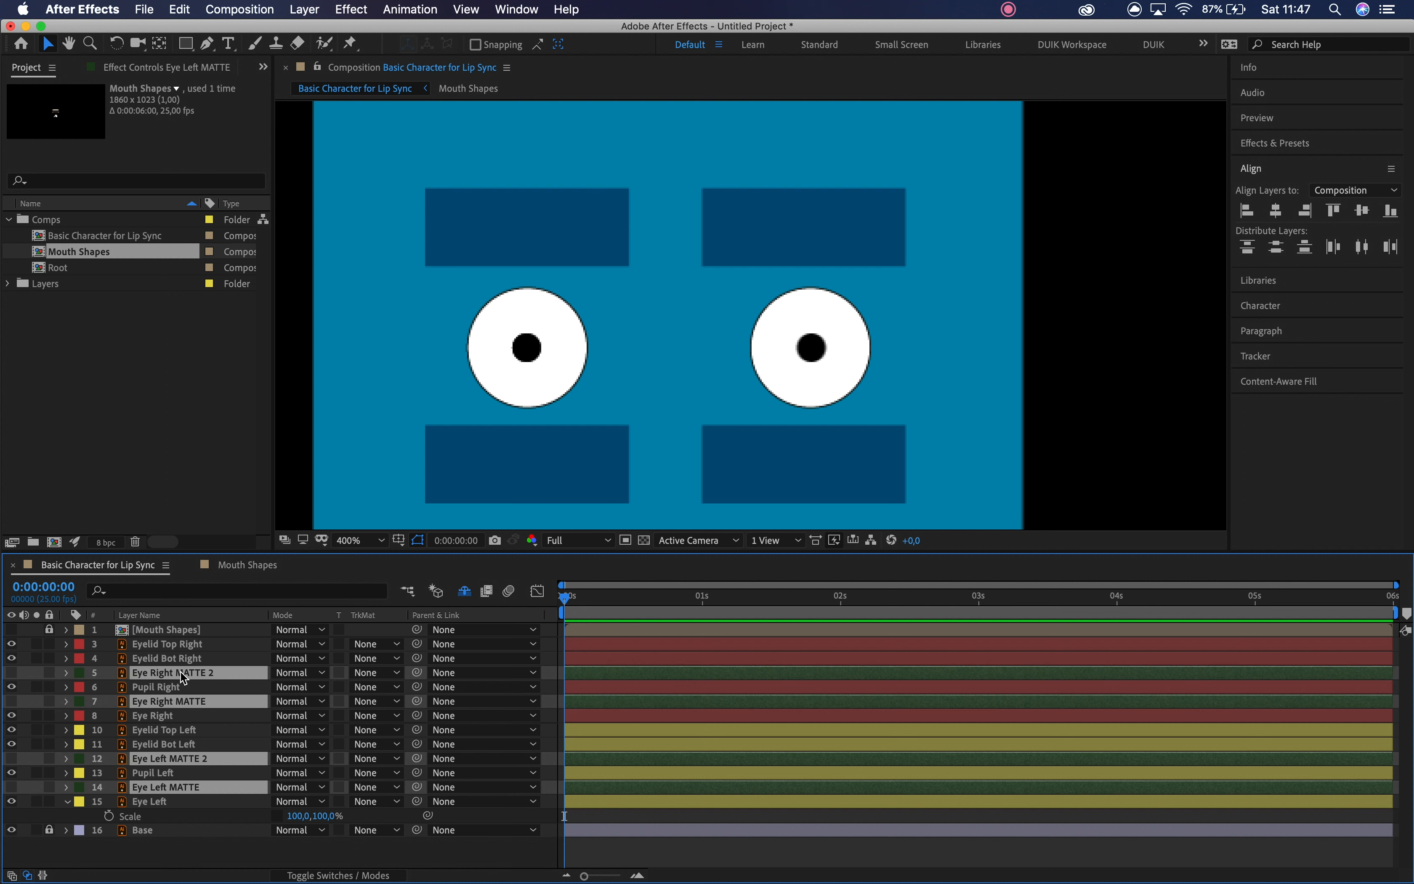
{"action": "key", "text": "Delete"}
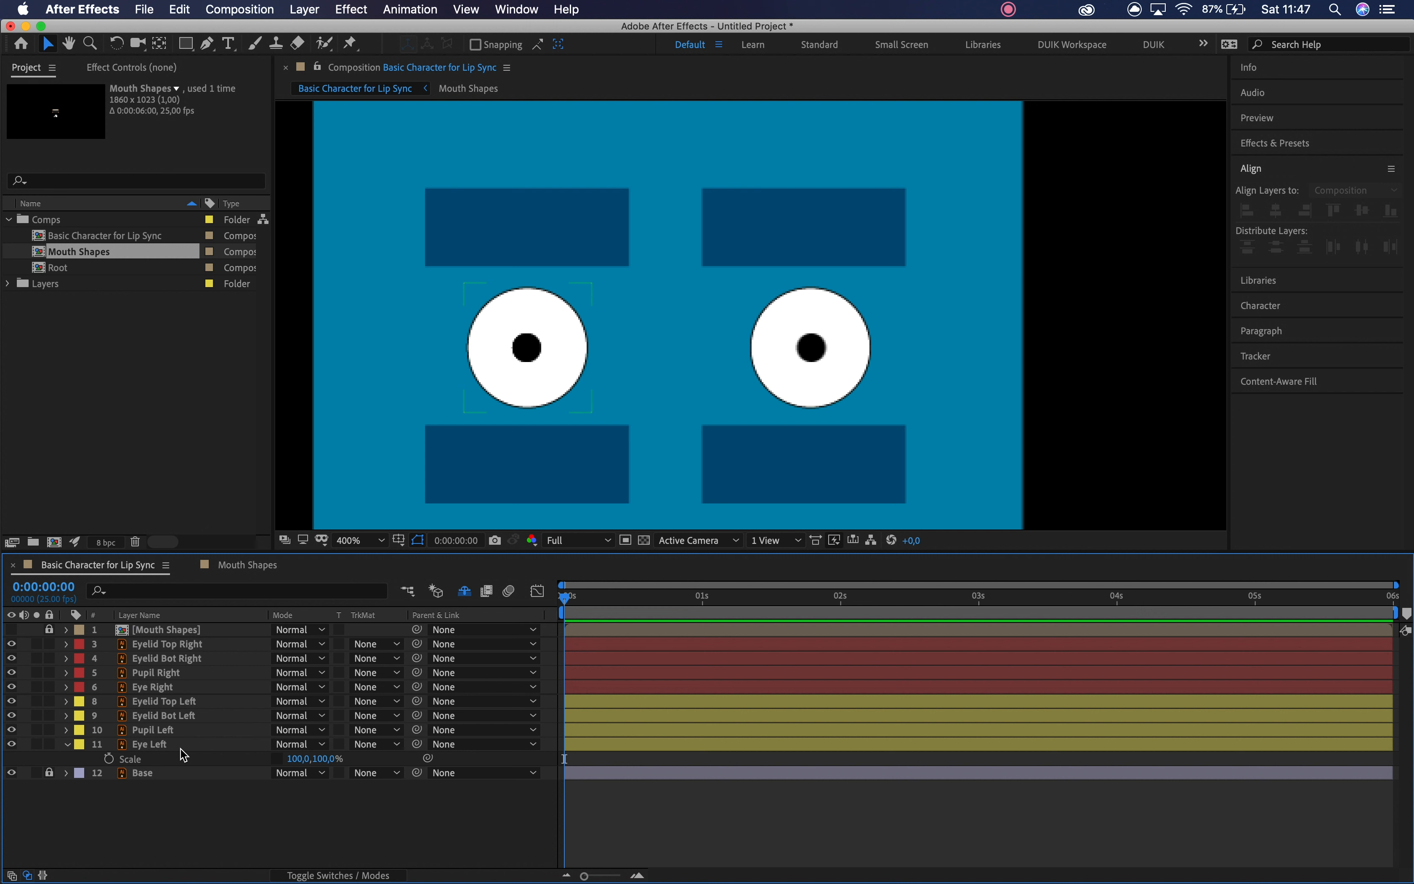
- Duplicate the Eye Left layer and rename the copy Eye Left TOP MATTE
{"action": "left_click", "coordinate": [426, 236]}
{"action": "left_click", "coordinate": [491, 449]}
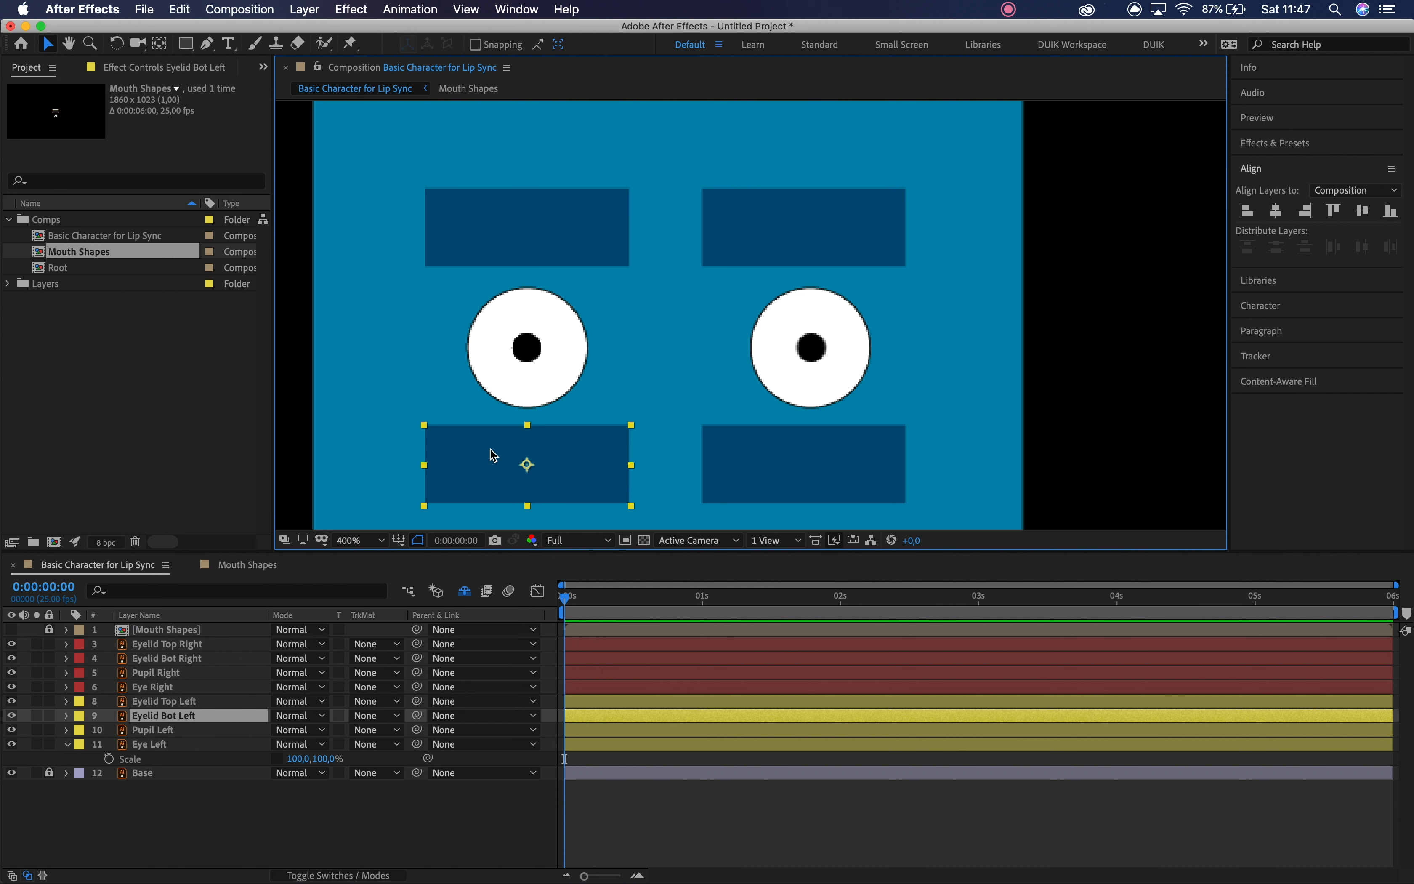
{"action": "left_click", "coordinate": [217, 781]}
{"action": "left_click", "coordinate": [187, 752]}
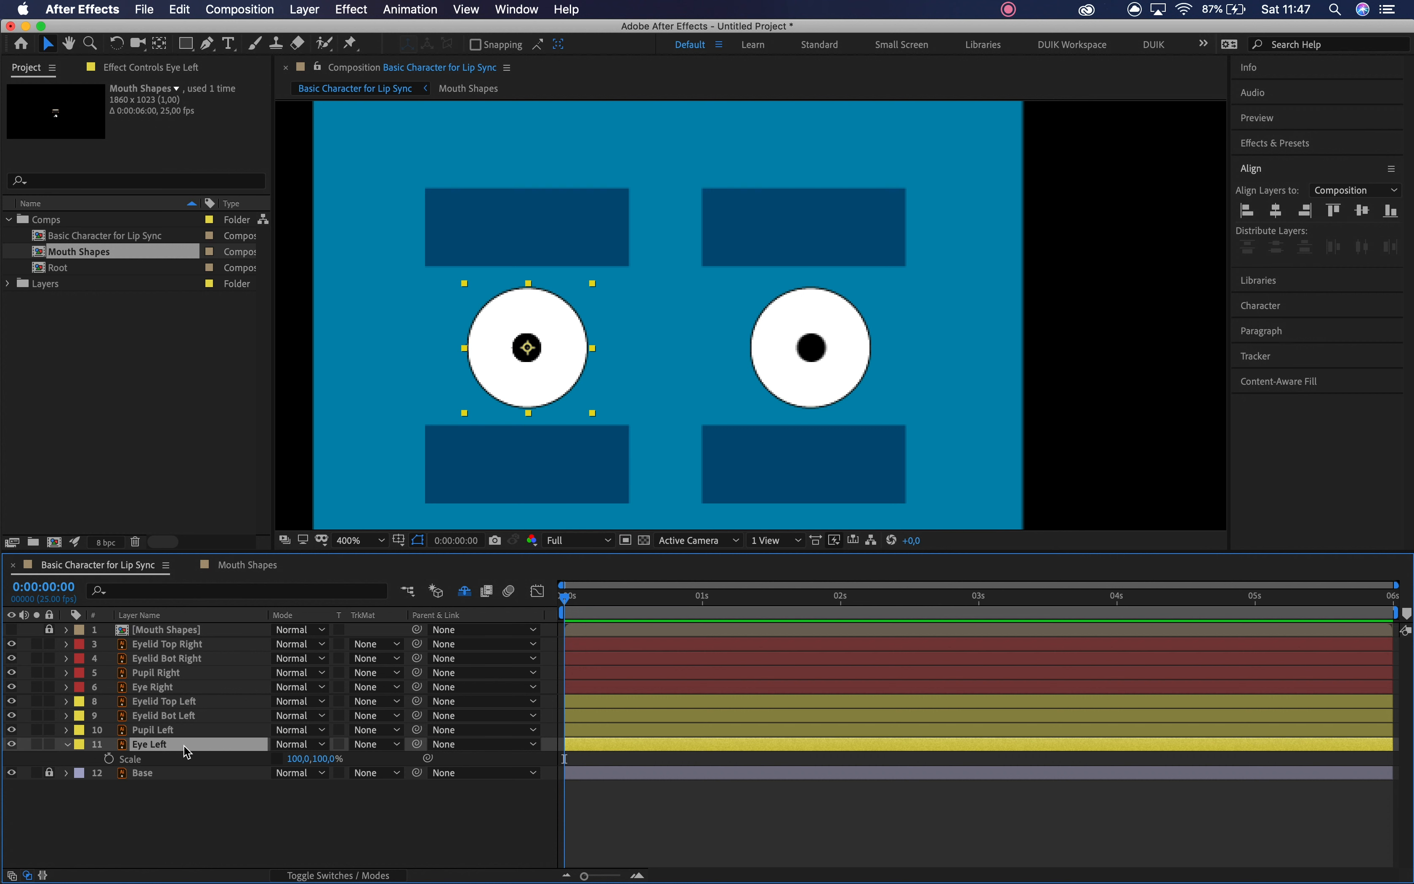
{"action": "key", "text": "cmd+d"}
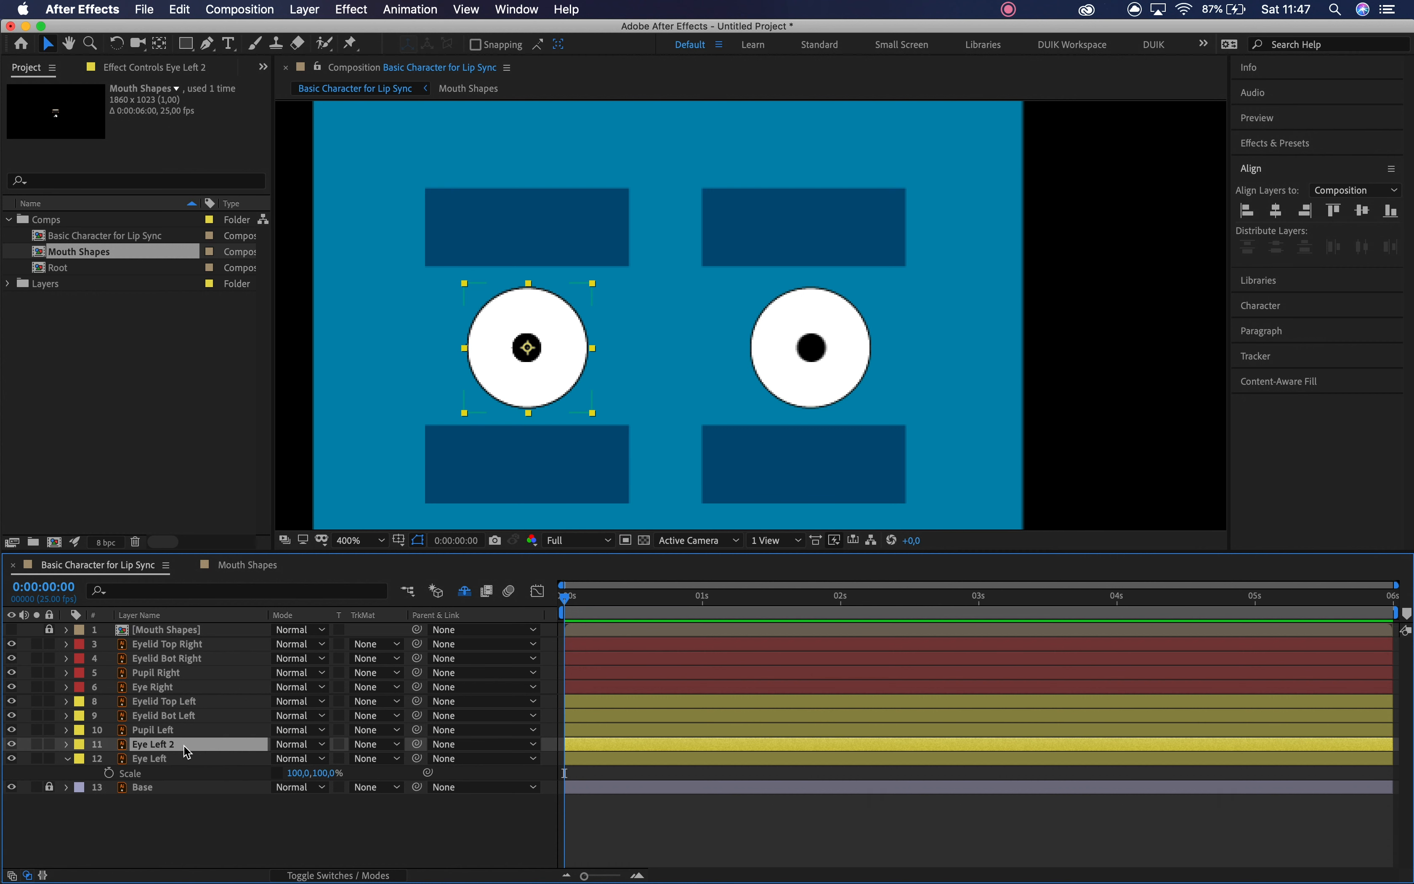
{"action": "key", "text": "Return"}
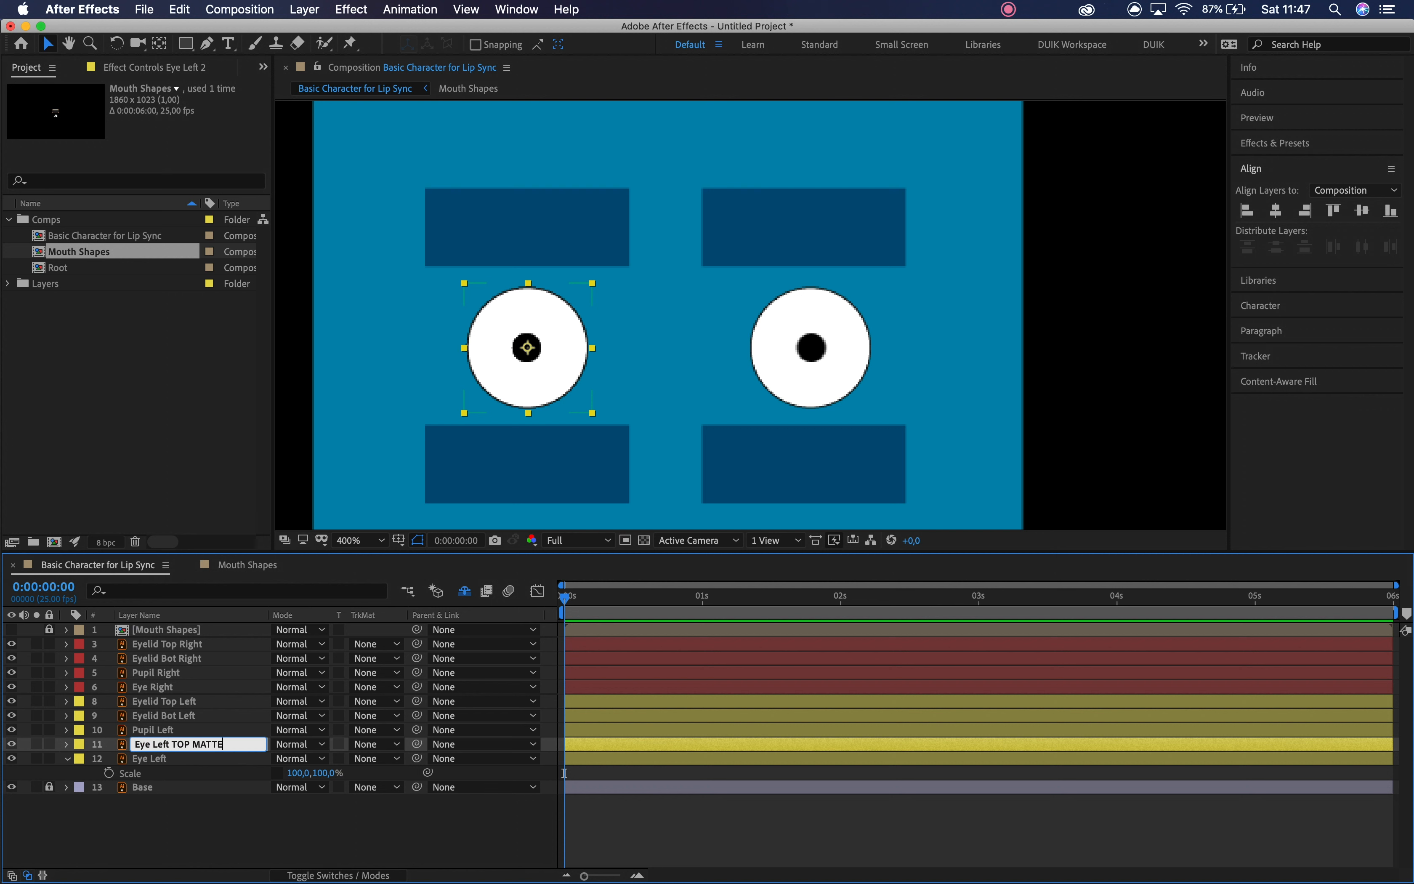
{"action": "key", "text": "Return"}
- Duplicate the Eye Left TOP MATTE layer and start editing the copy's name
{"action": "key", "text": "cmd+d"}
{"action": "key", "text": "Return"}
{"action": "key", "text": "Right"}
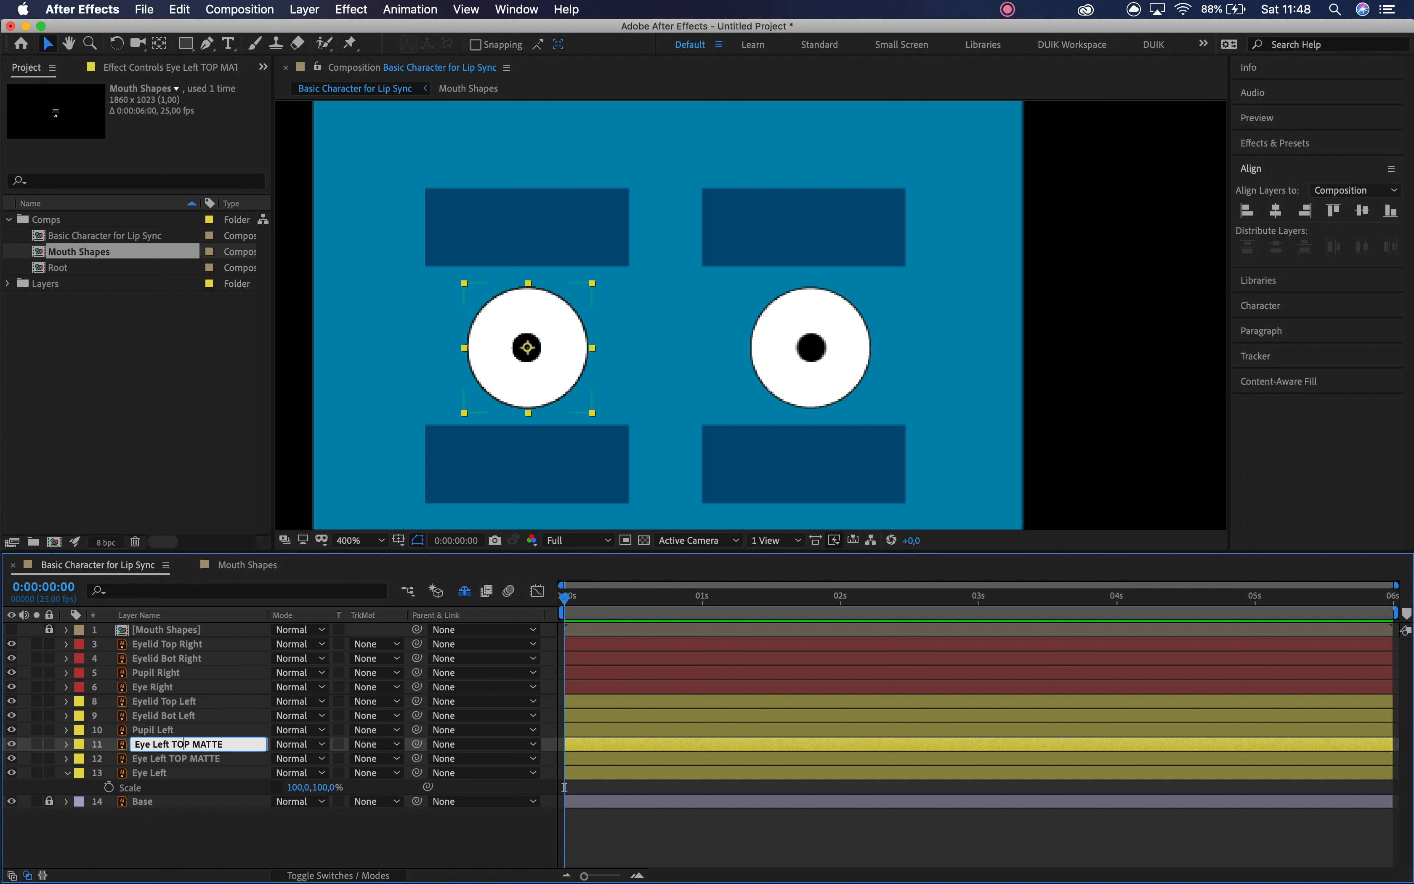
- Rename the upper duplicate matte layer Eye Left BOT MATTE and set both left-eye matte layers' label color to Dark Green
{"action": "type", "text": "BOT"}
{"action": "key", "text": "Return"}
{"action": "left_click", "coordinate": [171, 759], "text": "shift"}
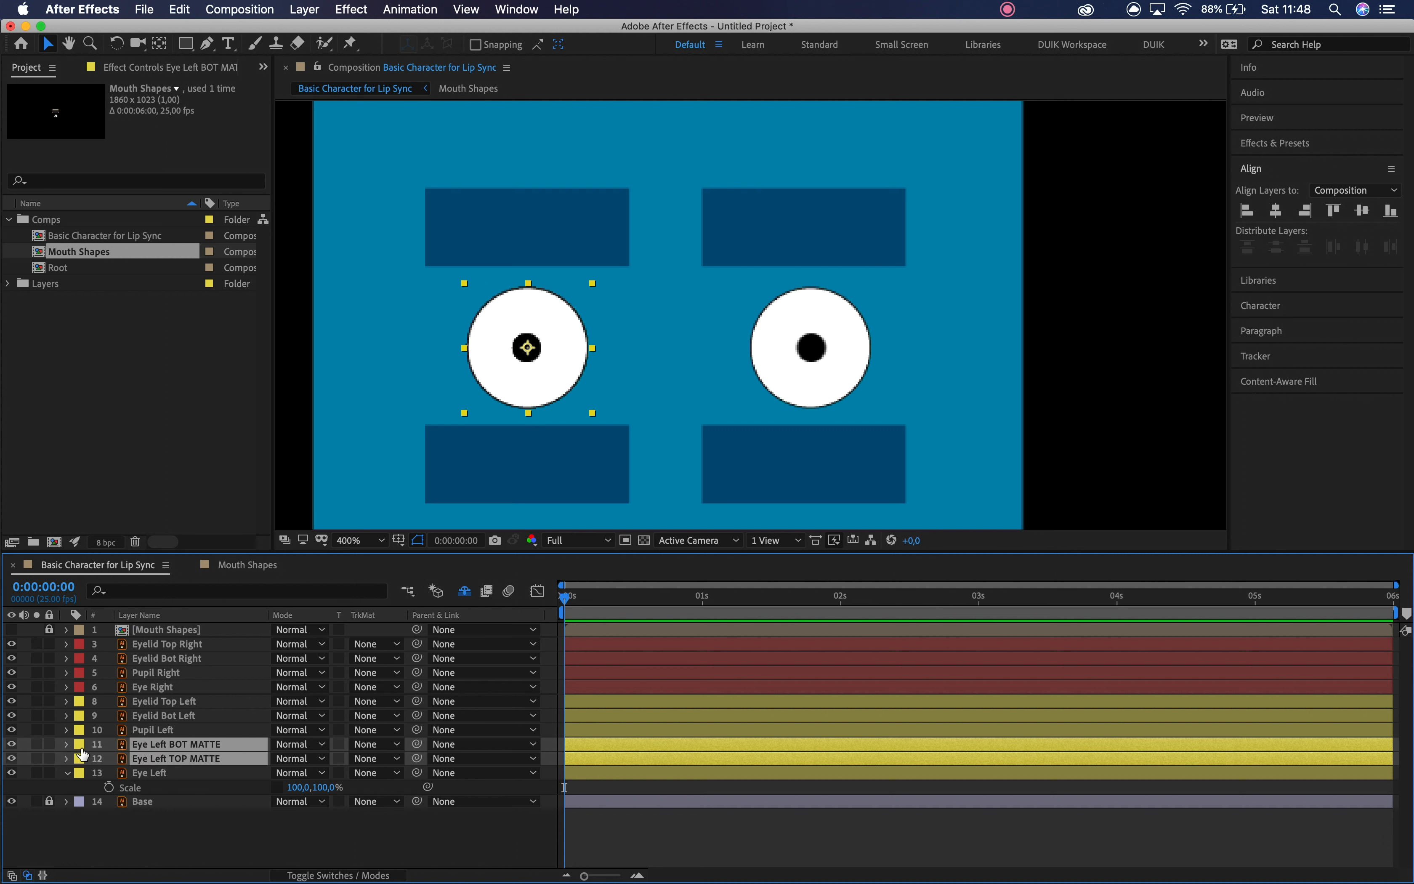
{"action": "left_click", "coordinate": [79, 750]}
{"action": "left_click", "coordinate": [146, 862]}
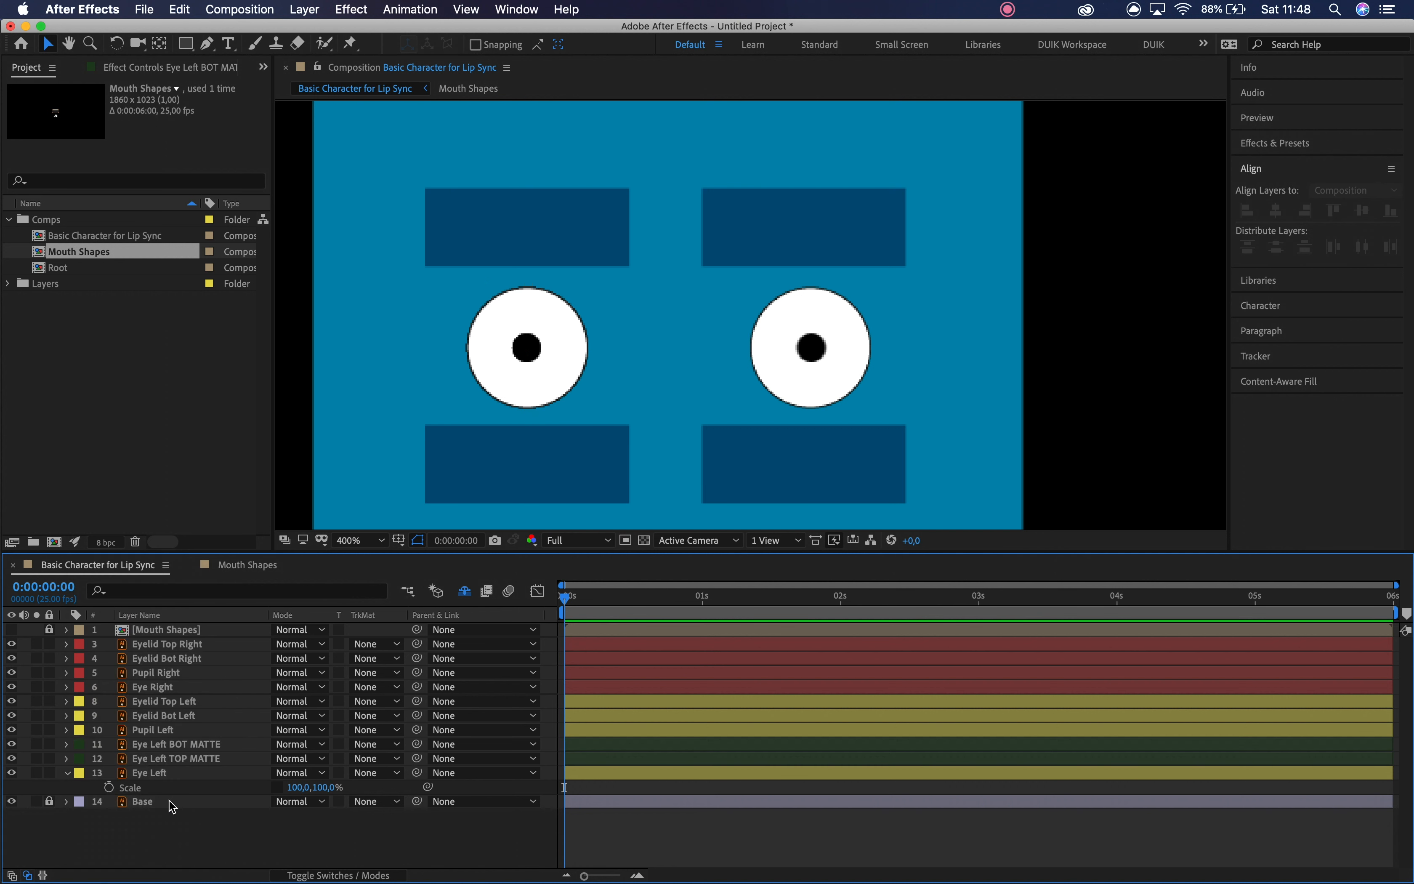
- Reorder the layers so Eye Left TOP MATTE sits directly above Eyelid Top Left and Eye Left BOT MATTE directly above Eyelid Bot Left
{"action": "left_click", "coordinate": [173, 756]}
{"action": "left_click", "coordinate": [181, 749], "text": "shift"}
{"action": "mouse_move", "coordinate": [183, 753]}
{"action": "left_mouse_down"}
{"action": "mouse_move", "coordinate": [188, 699]}
{"action": "mouse_move", "coordinate": [205, 742]}
{"action": "left_mouse_up"}
{"action": "left_click", "coordinate": [176, 829]}
{"action": "left_click", "coordinate": [182, 745]}
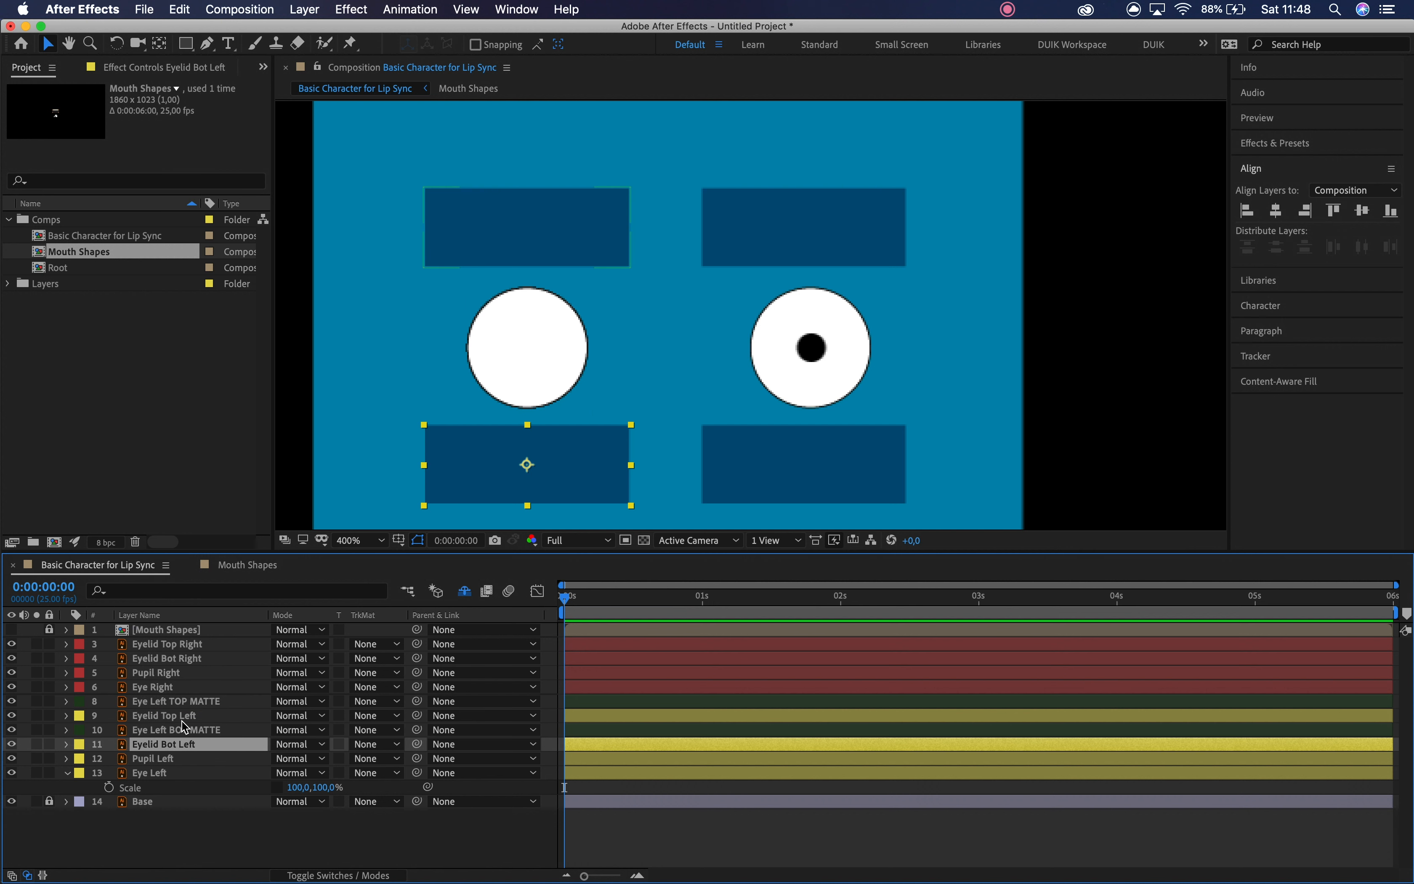
{"action": "left_click", "coordinate": [196, 716]}
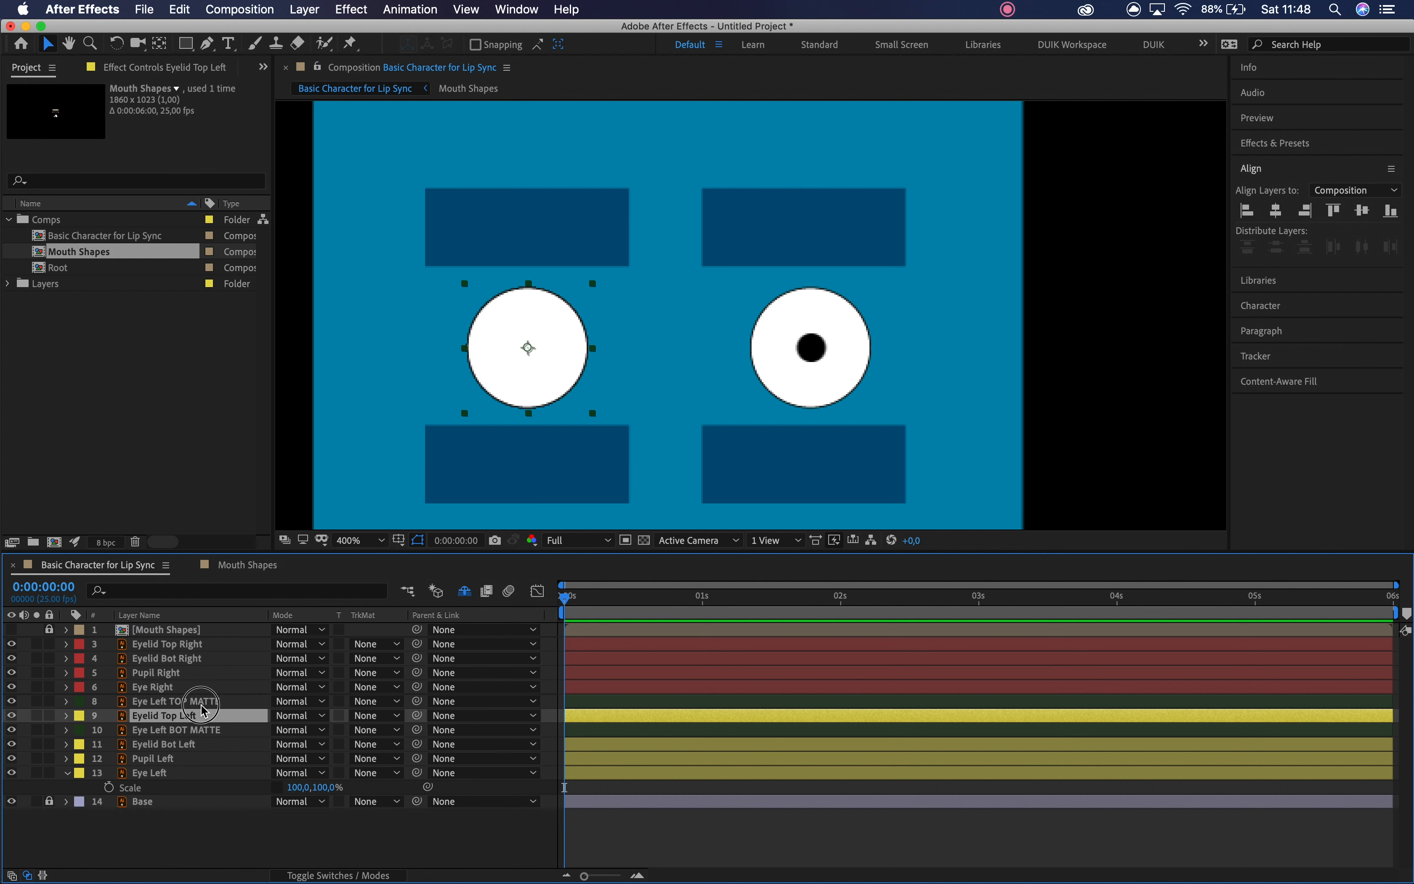
{"action": "left_click", "coordinate": [201, 704]}
- Move the left eye's top eyelid down and its bottom eyelid up until they meet at the eye's middle
{"action": "left_click", "coordinate": [205, 716]}
{"action": "left_click", "coordinate": [594, 252]}
{"action": "left_click_drag", "start_coordinate": [592, 234], "coordinate": [594, 316]}
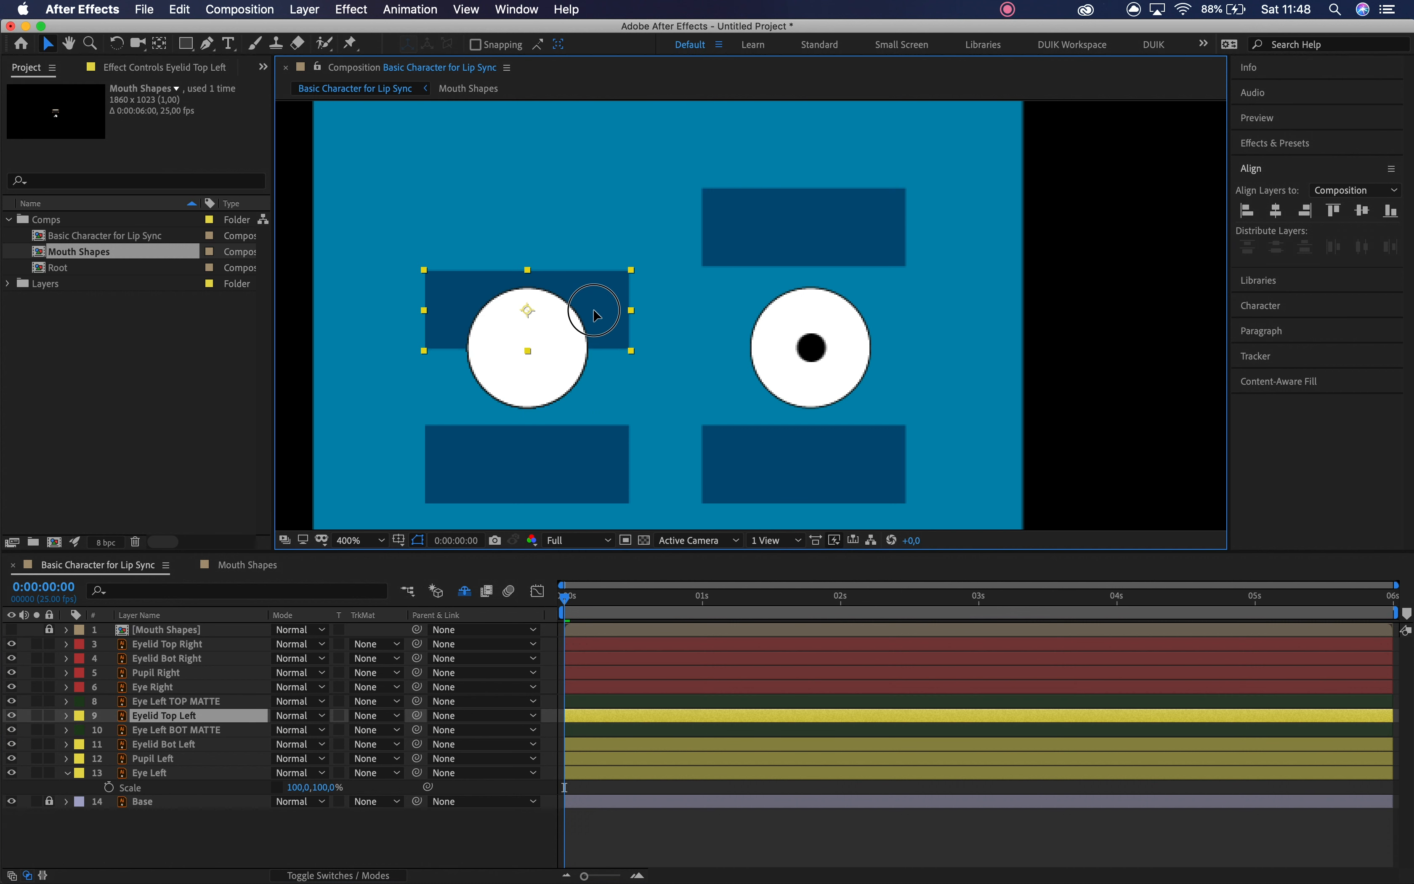
{"action": "left_click", "coordinate": [592, 442]}
{"action": "left_click_drag", "start_coordinate": [592, 444], "coordinate": [596, 366]}
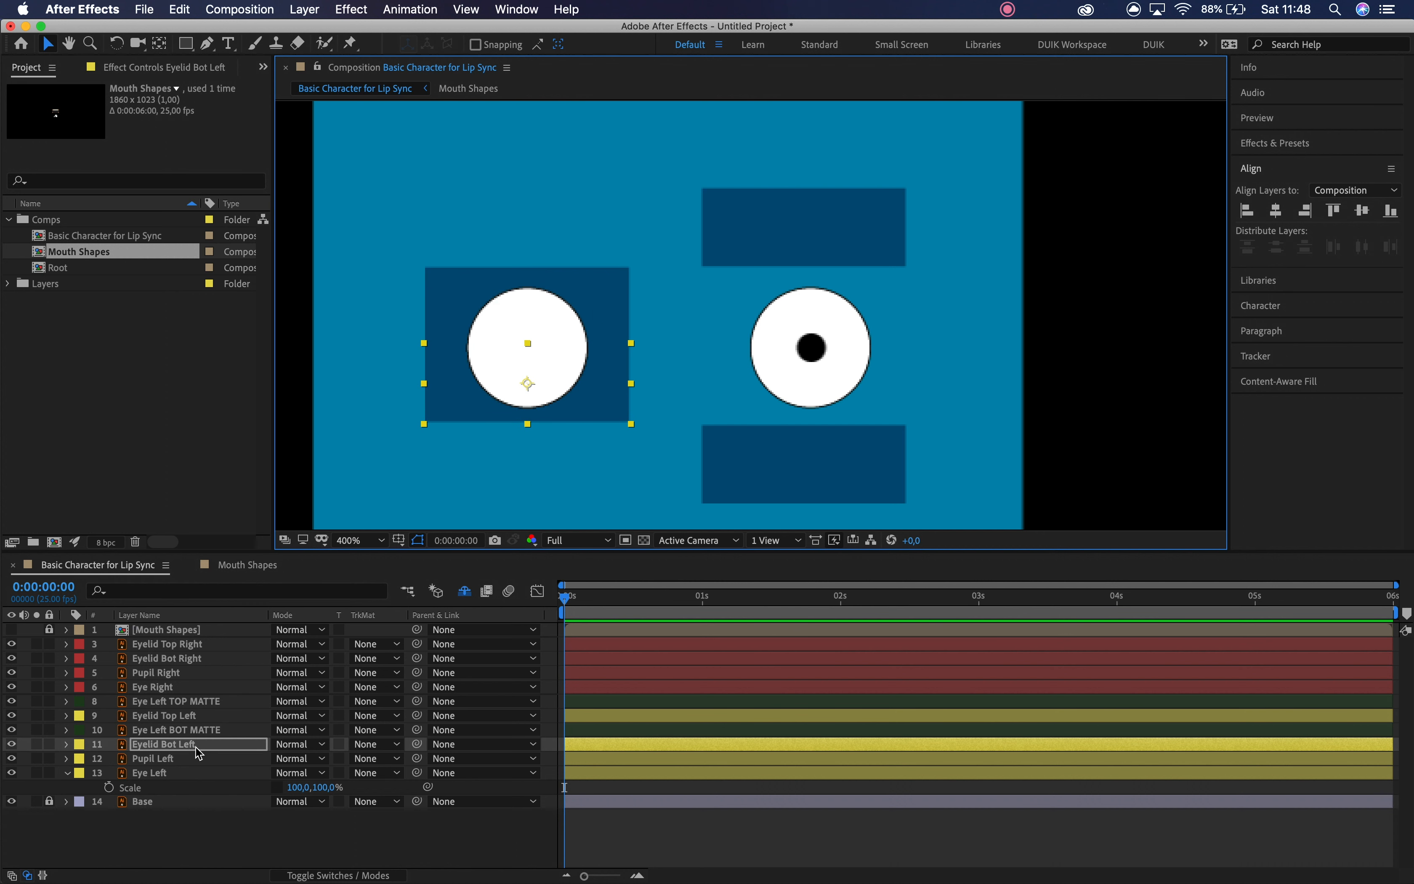
- Set Eyelid Bot Left and Eyelid Top Left to use the matte layers directly above them as Alpha Mattes
{"action": "left_click", "coordinate": [371, 744]}
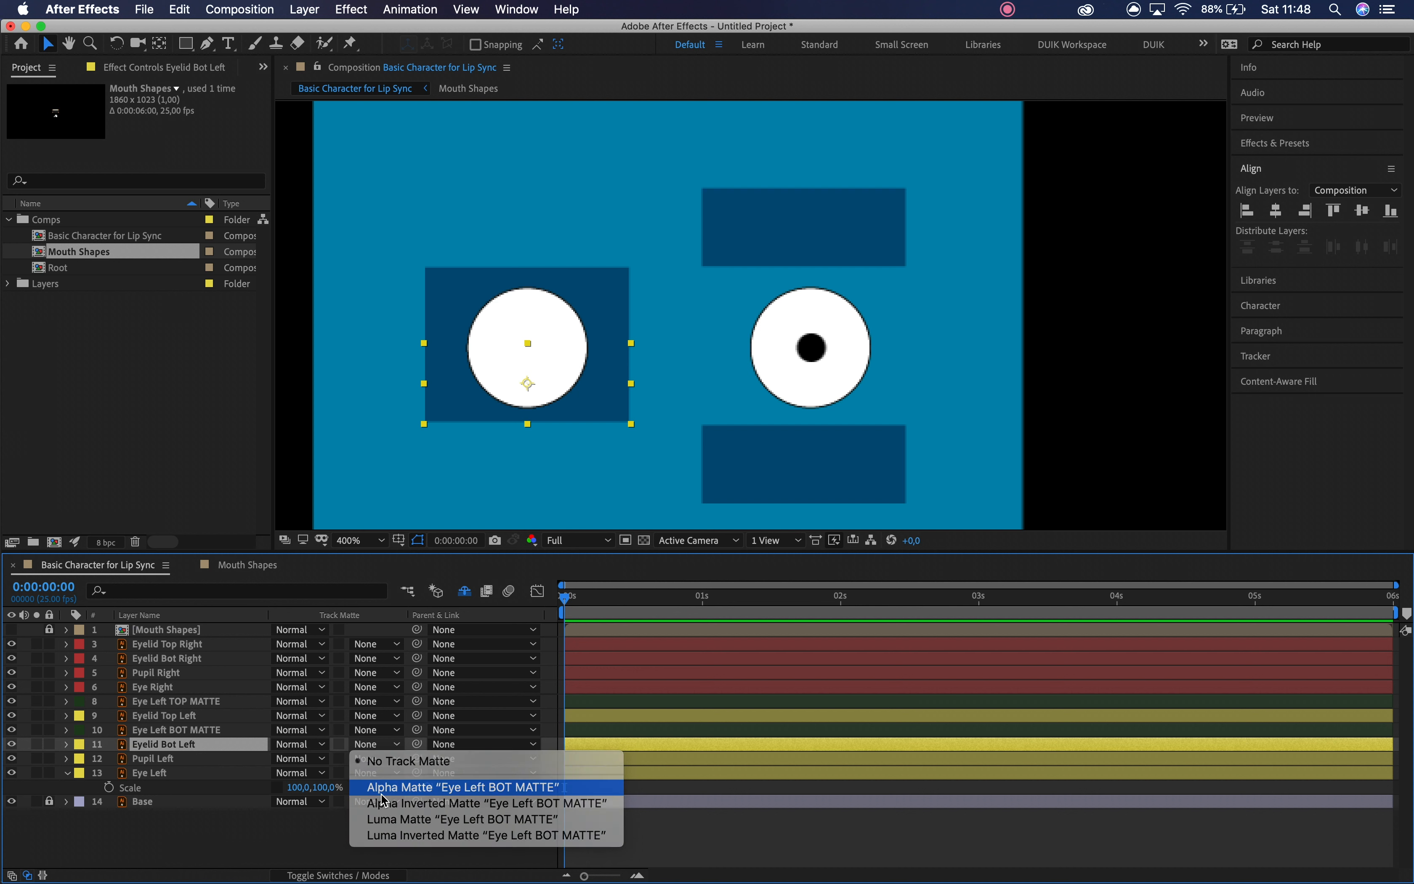
{"action": "left_click", "coordinate": [383, 794]}
{"action": "left_click", "coordinate": [199, 716]}
{"action": "left_click", "coordinate": [383, 716]}
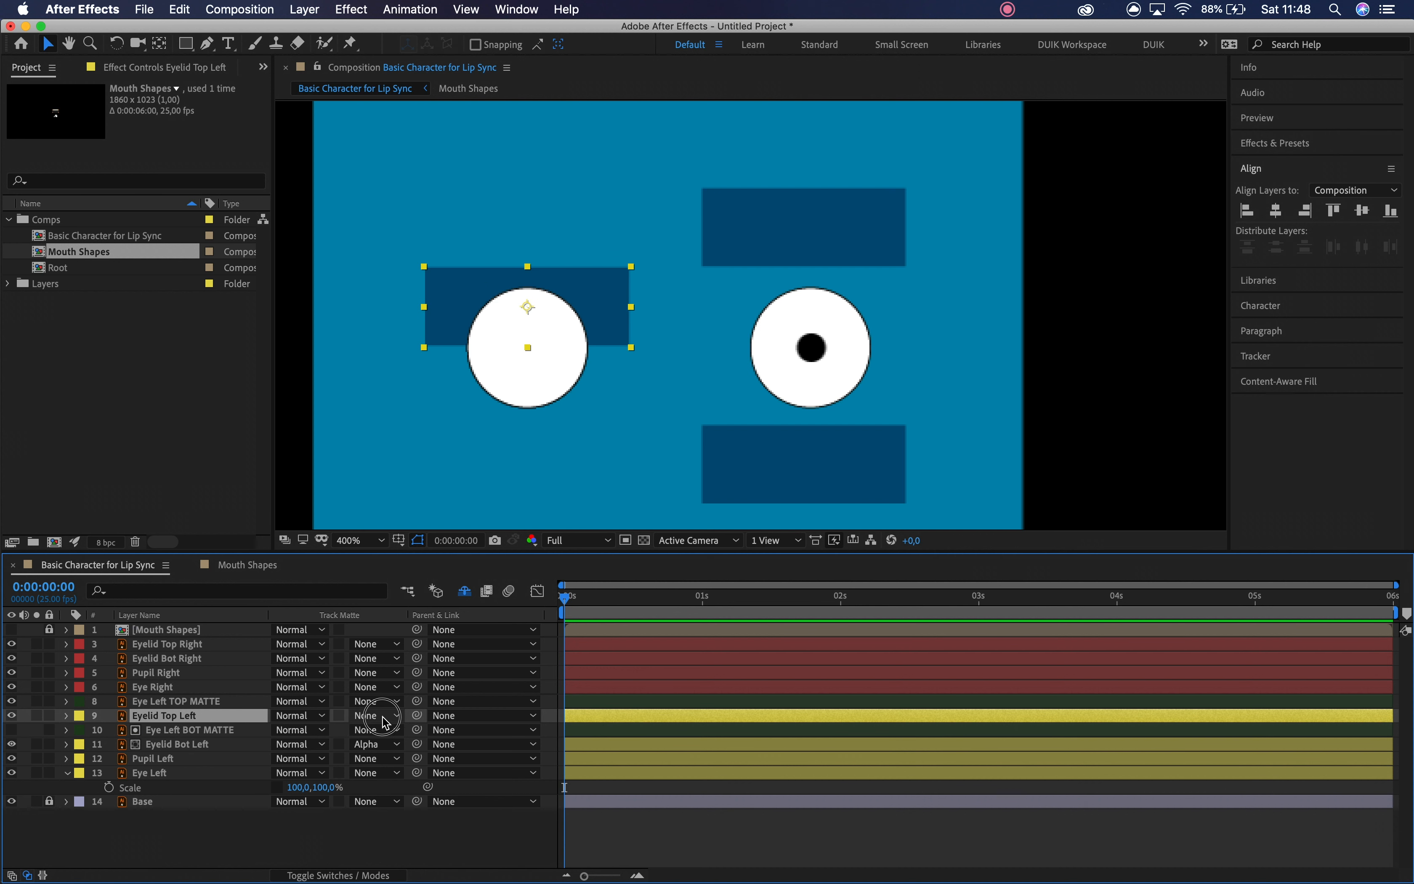
{"action": "left_click", "coordinate": [391, 759]}
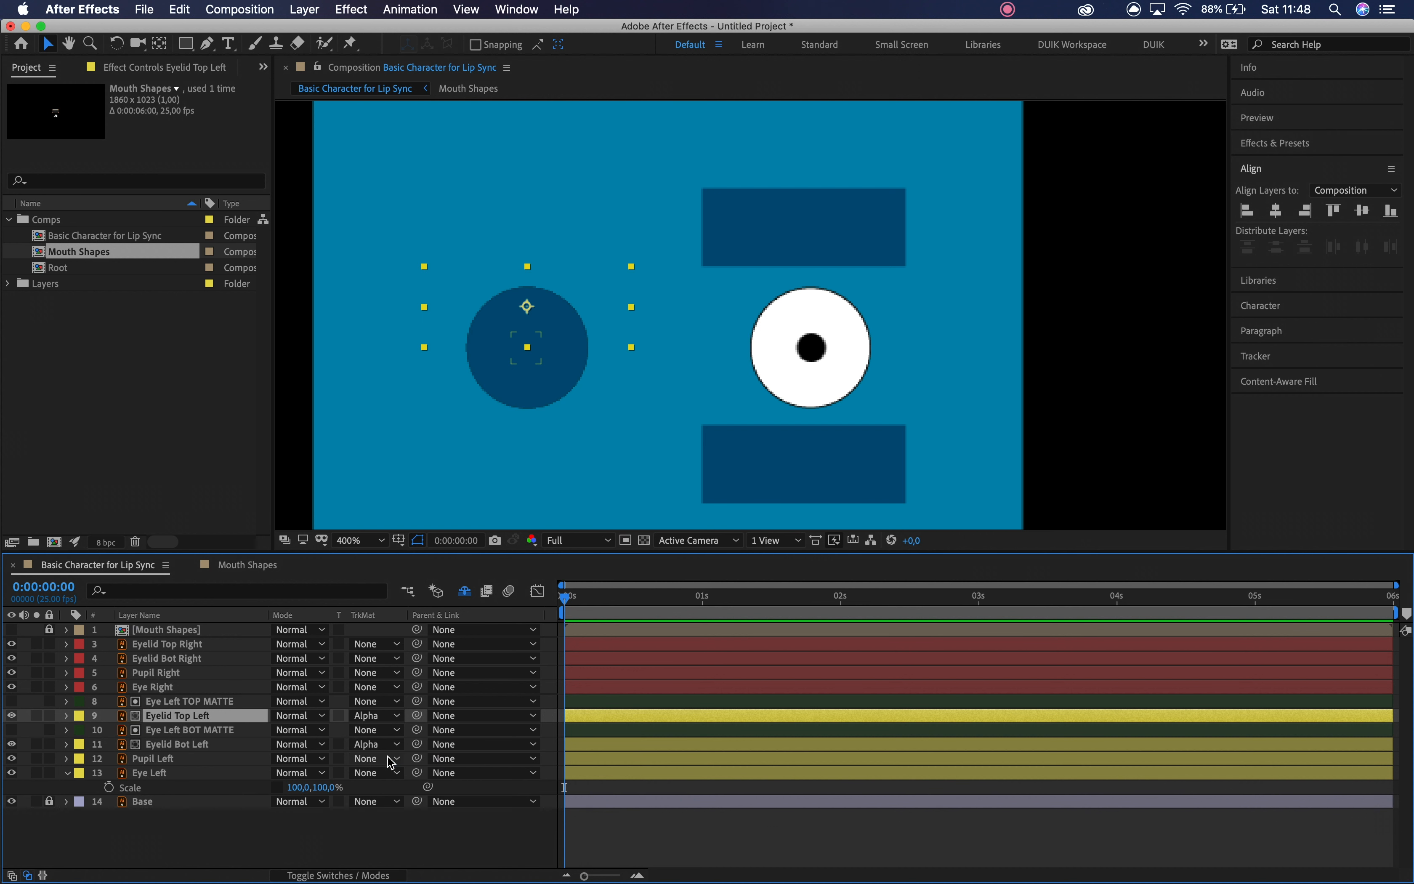
- Move the left eye's top eyelid up and bottom eyelid down so the pupil shows between them
{"action": "left_click_drag", "start_coordinate": [553, 307], "coordinate": [559, 292]}
{"action": "left_click_drag", "start_coordinate": [555, 384], "coordinate": [556, 394]}
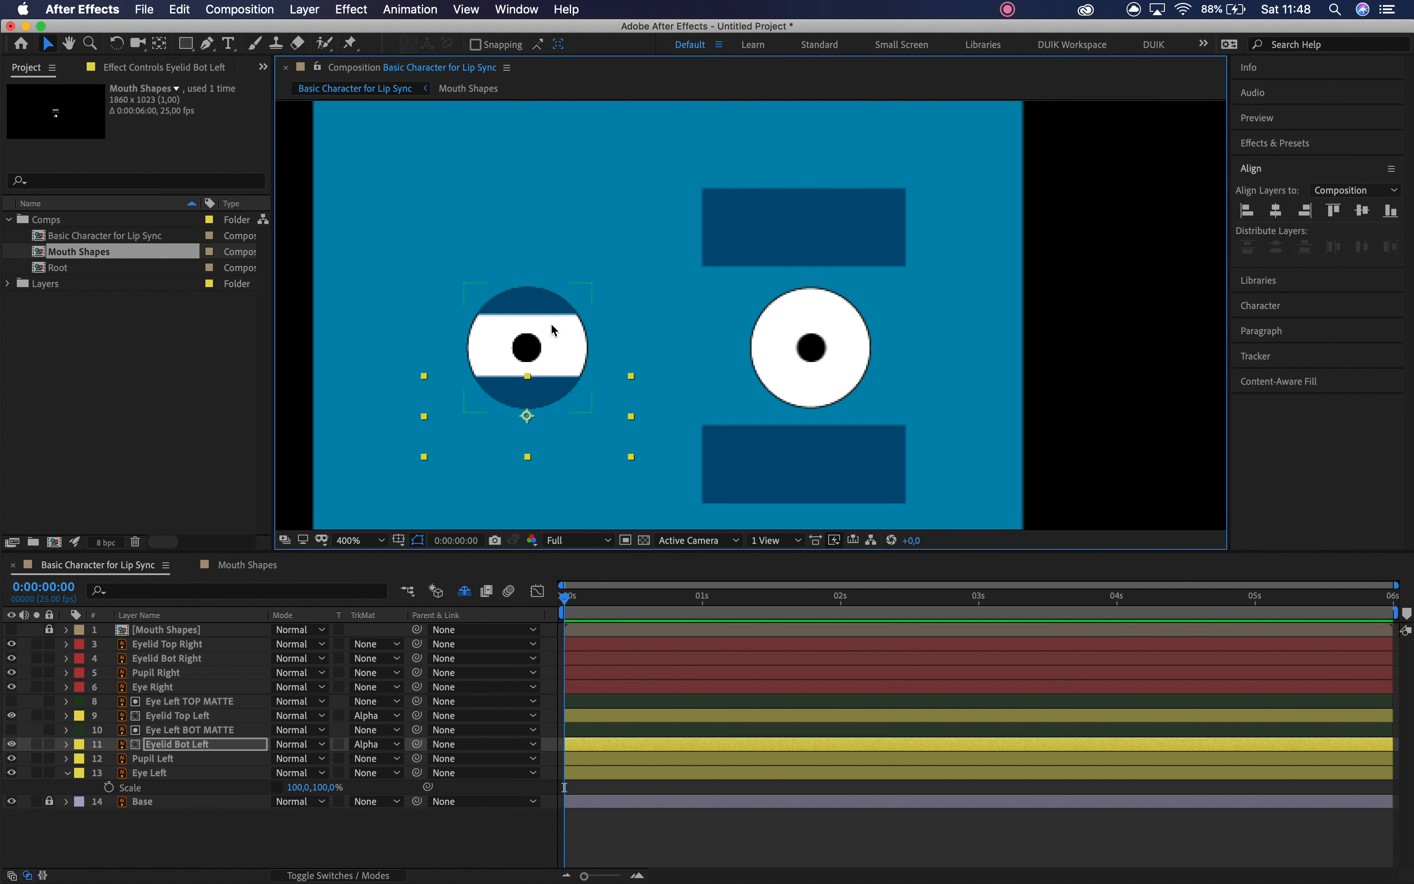
{"action": "left_click", "coordinate": [548, 312]}
{"action": "left_click_drag", "start_coordinate": [548, 312], "coordinate": [549, 315]}
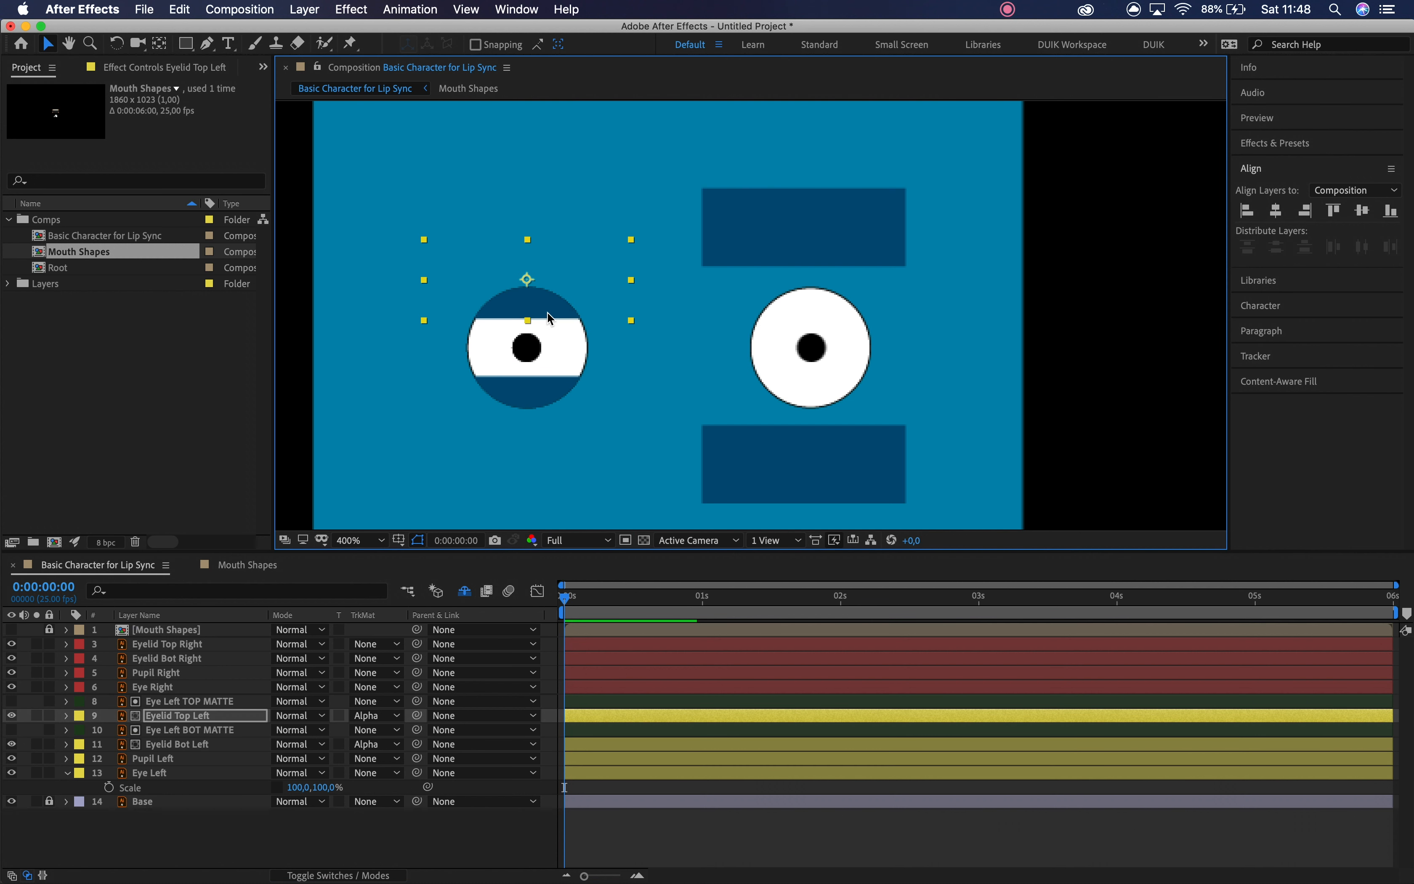
- Try moving the left pupil sideways beyond the eye's edge, and undo the move
{"action": "left_click", "coordinate": [177, 759]}
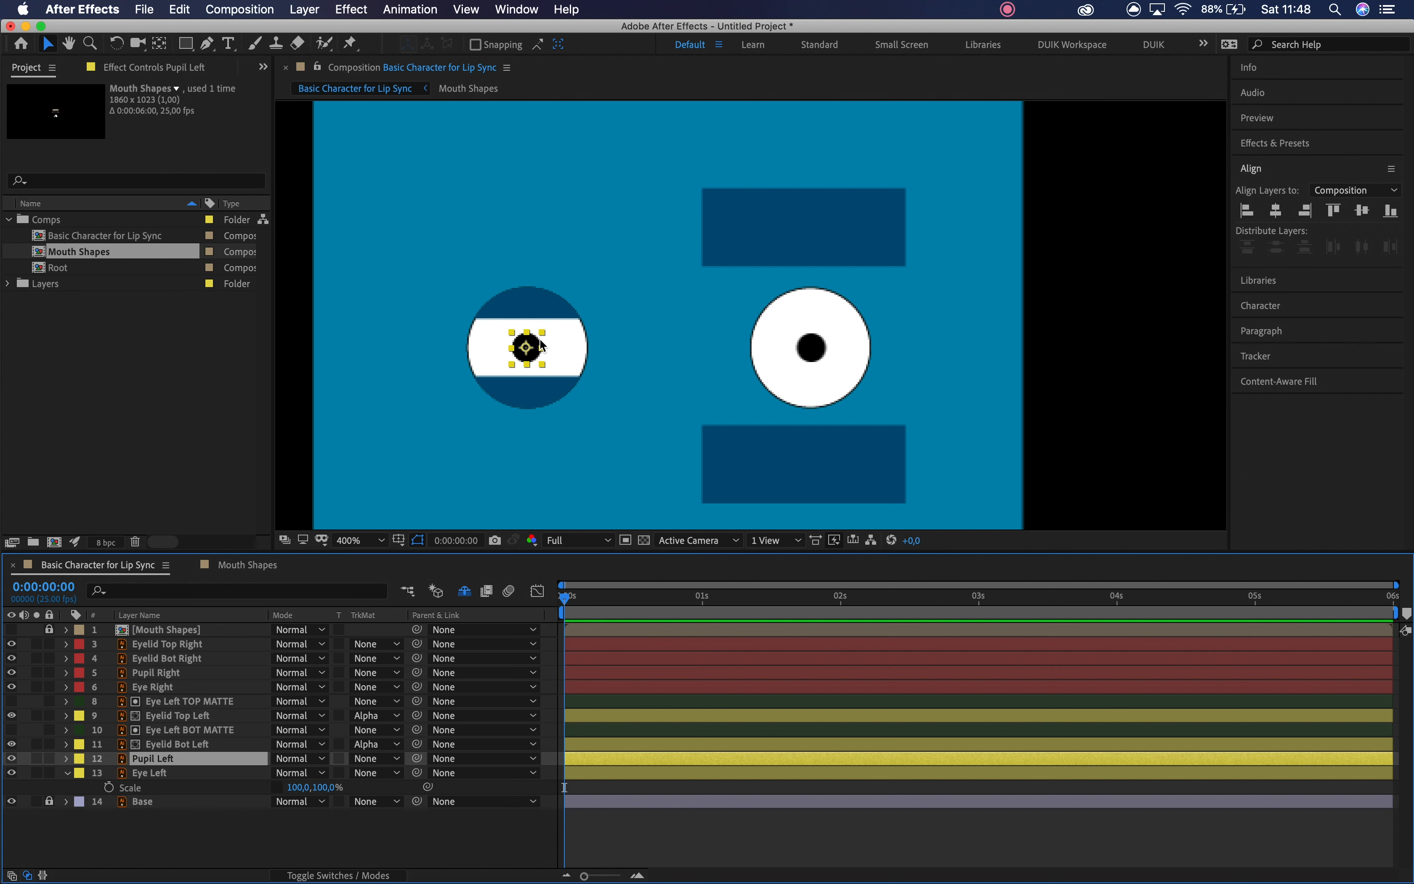
{"action": "left_click_drag", "start_coordinate": [530, 355], "coordinate": [597, 355]}
{"action": "key", "text": "super+z"}
{"action": "left_click", "coordinate": [180, 773]}
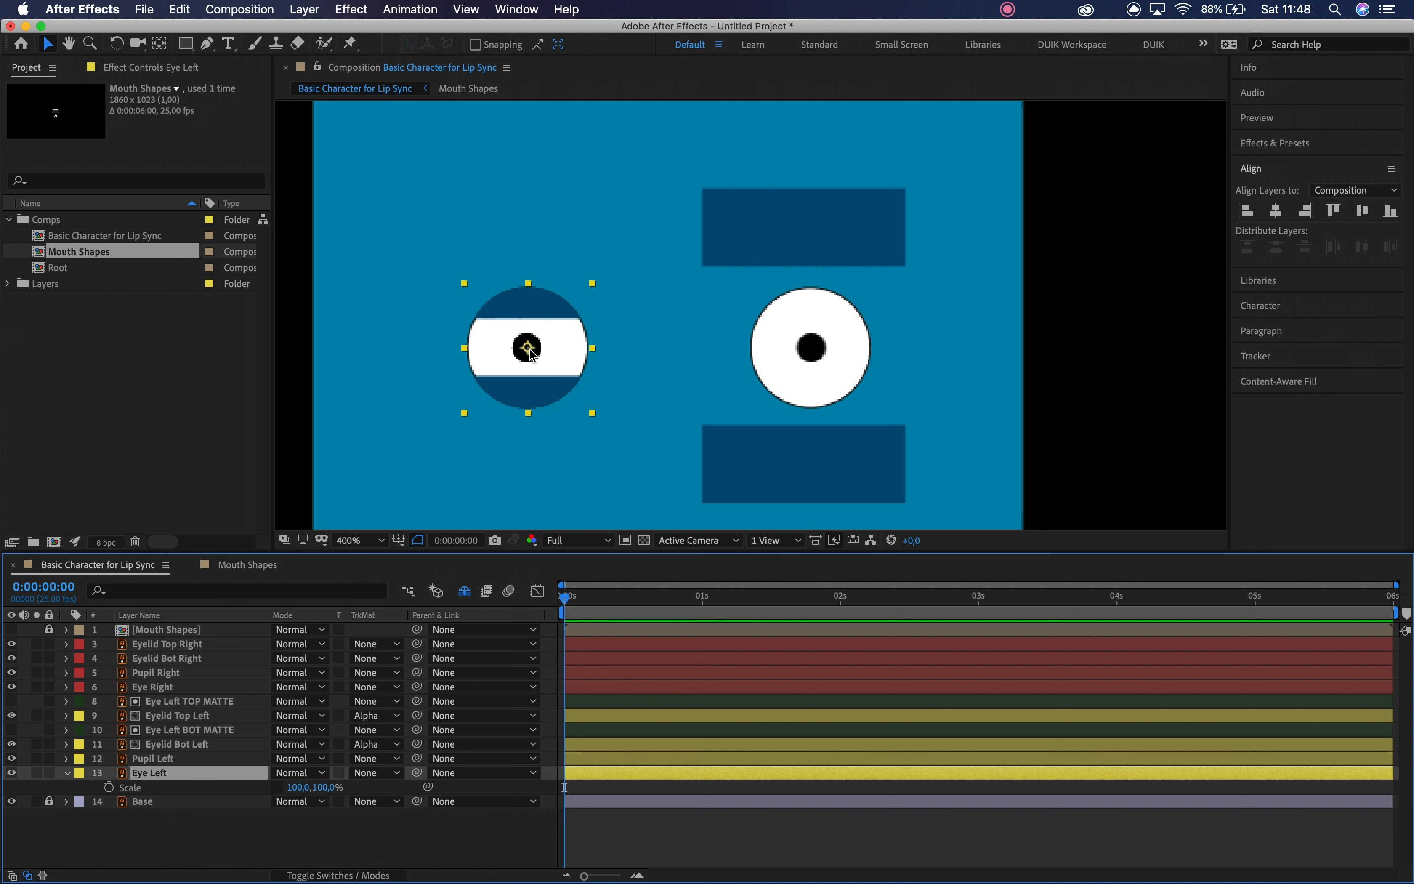
{"action": "left_click", "coordinate": [170, 759]}
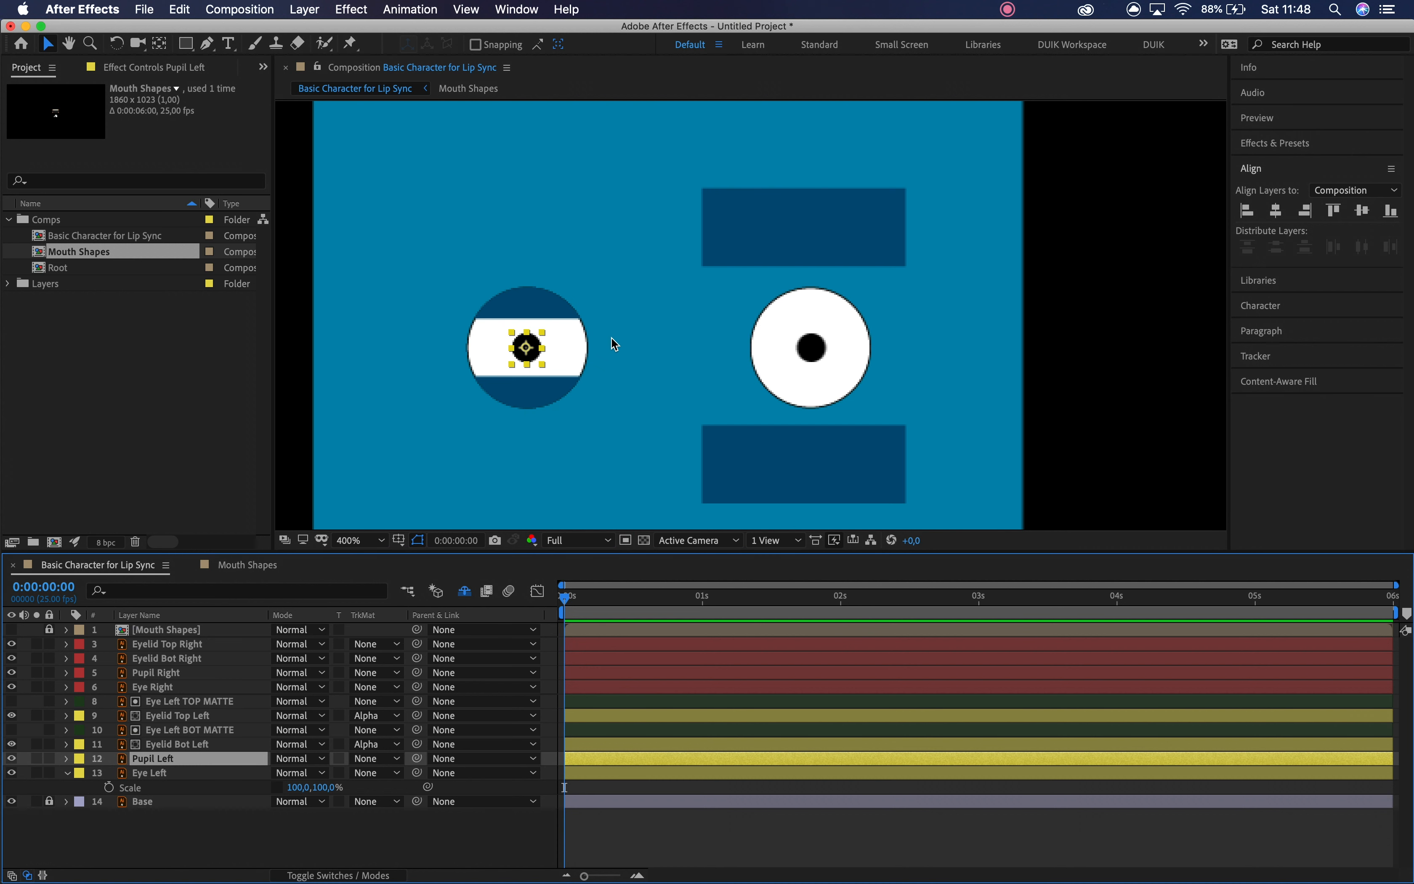
{"action": "left_click_drag", "start_coordinate": [530, 358], "coordinate": [628, 350]}
{"action": "key", "text": "super+z"}
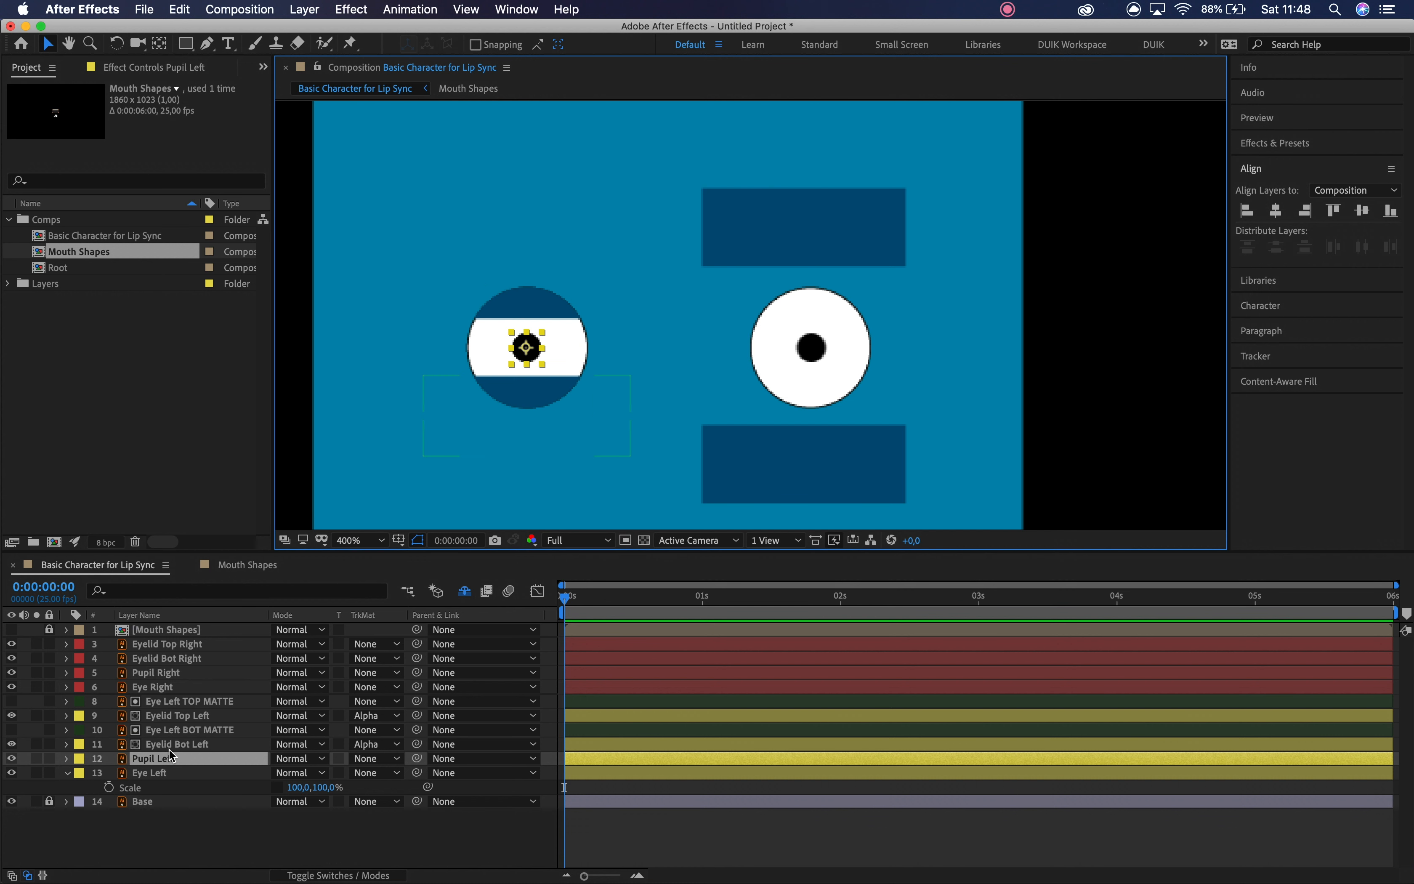
- Duplicate the Eye Left layer and place the copy directly above Pupil Left
{"action": "left_click", "coordinate": [173, 773]}
{"action": "key", "text": "super+d"}
{"action": "left_click_drag", "start_coordinate": [170, 770], "coordinate": [186, 758]}
- Rename the duplicated eye layer Eye Left MATTE and set its label color to Dark Green
{"action": "key", "text": "Return"}
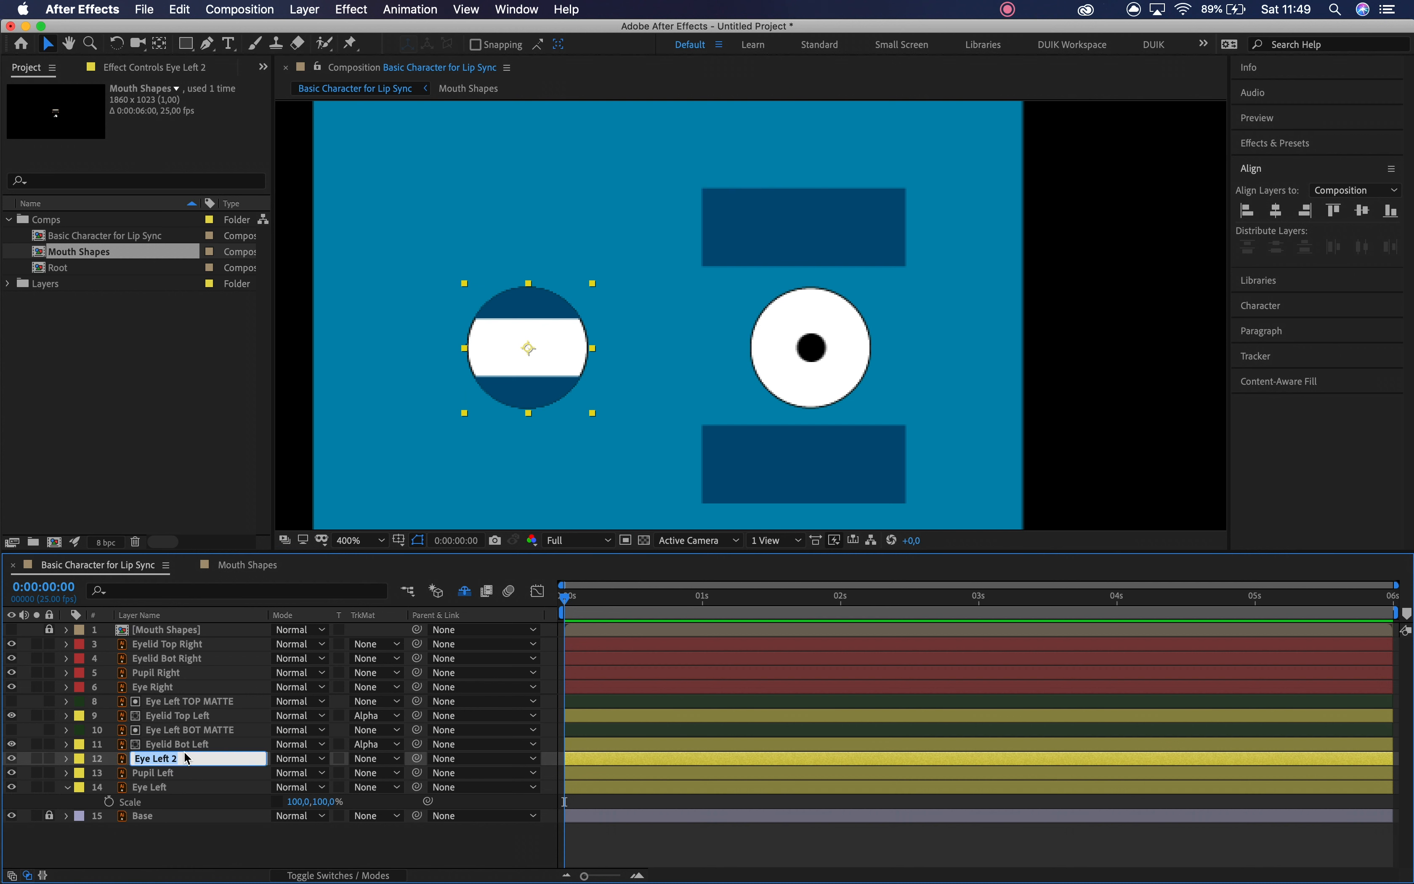
{"action": "key", "text": "Right"}
{"action": "key", "text": "BackSpace"}
{"action": "key", "text": "BackSpace"}
{"action": "key", "text": "Return"}
{"action": "left_click", "coordinate": [81, 760]}
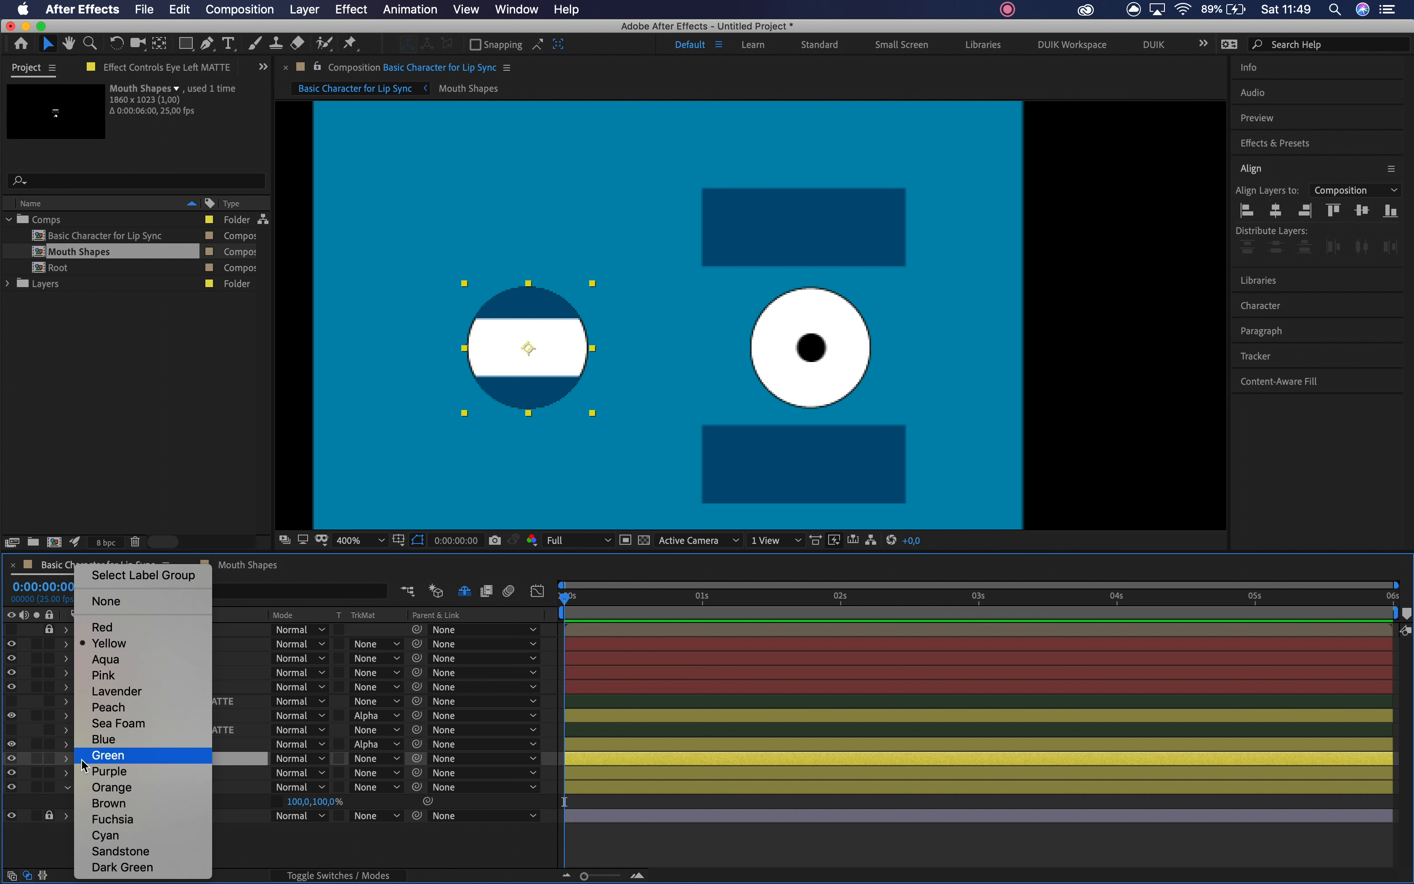
{"action": "left_click", "coordinate": [117, 864]}
- Set Pupil Left to use Eye Left MATTE as its Alpha Matte
{"action": "left_click", "coordinate": [175, 774]}
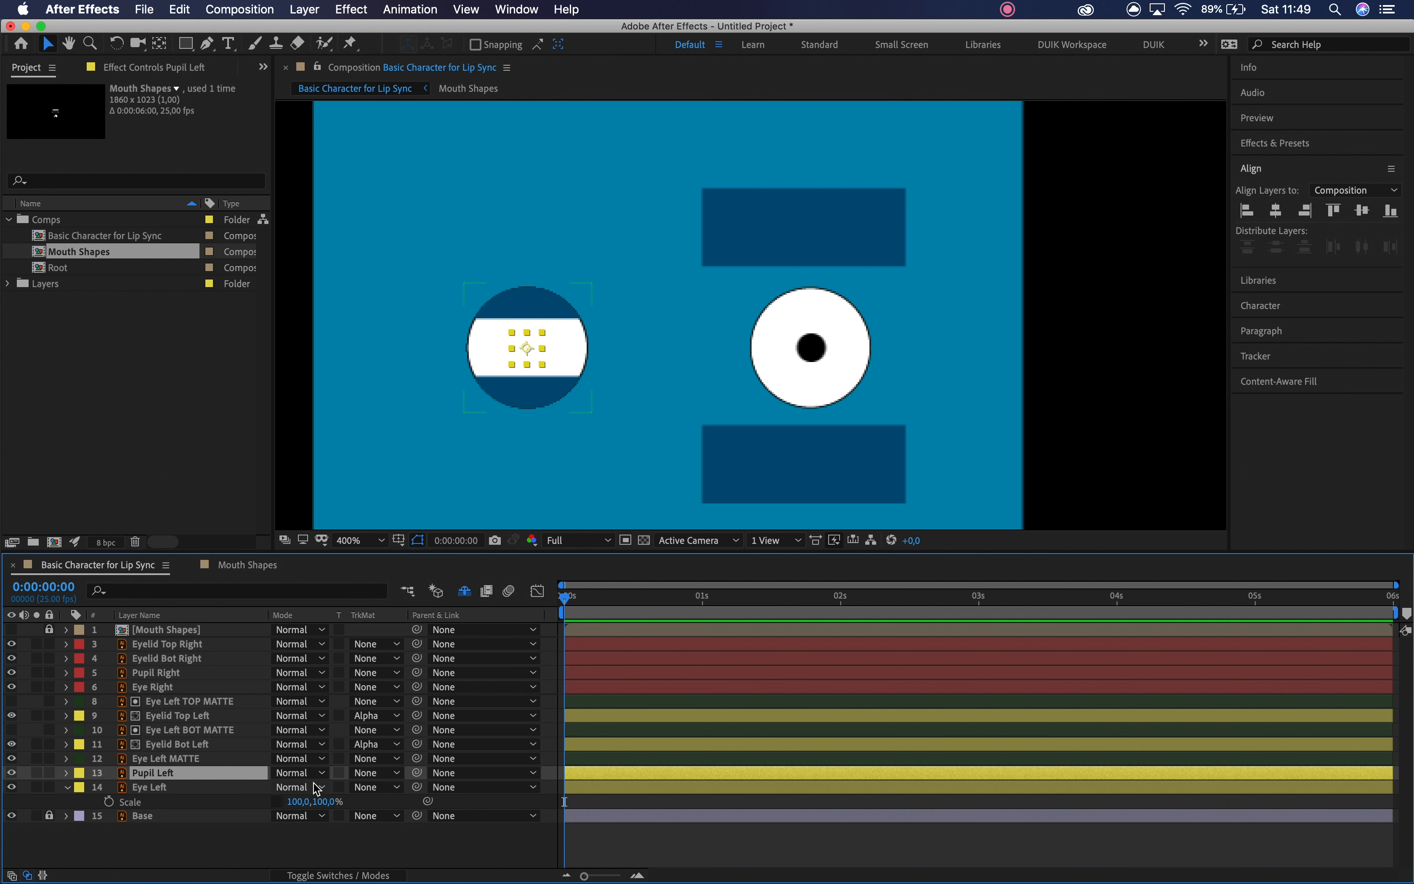
{"action": "left_click", "coordinate": [376, 773]}
{"action": "left_click", "coordinate": [392, 820]}
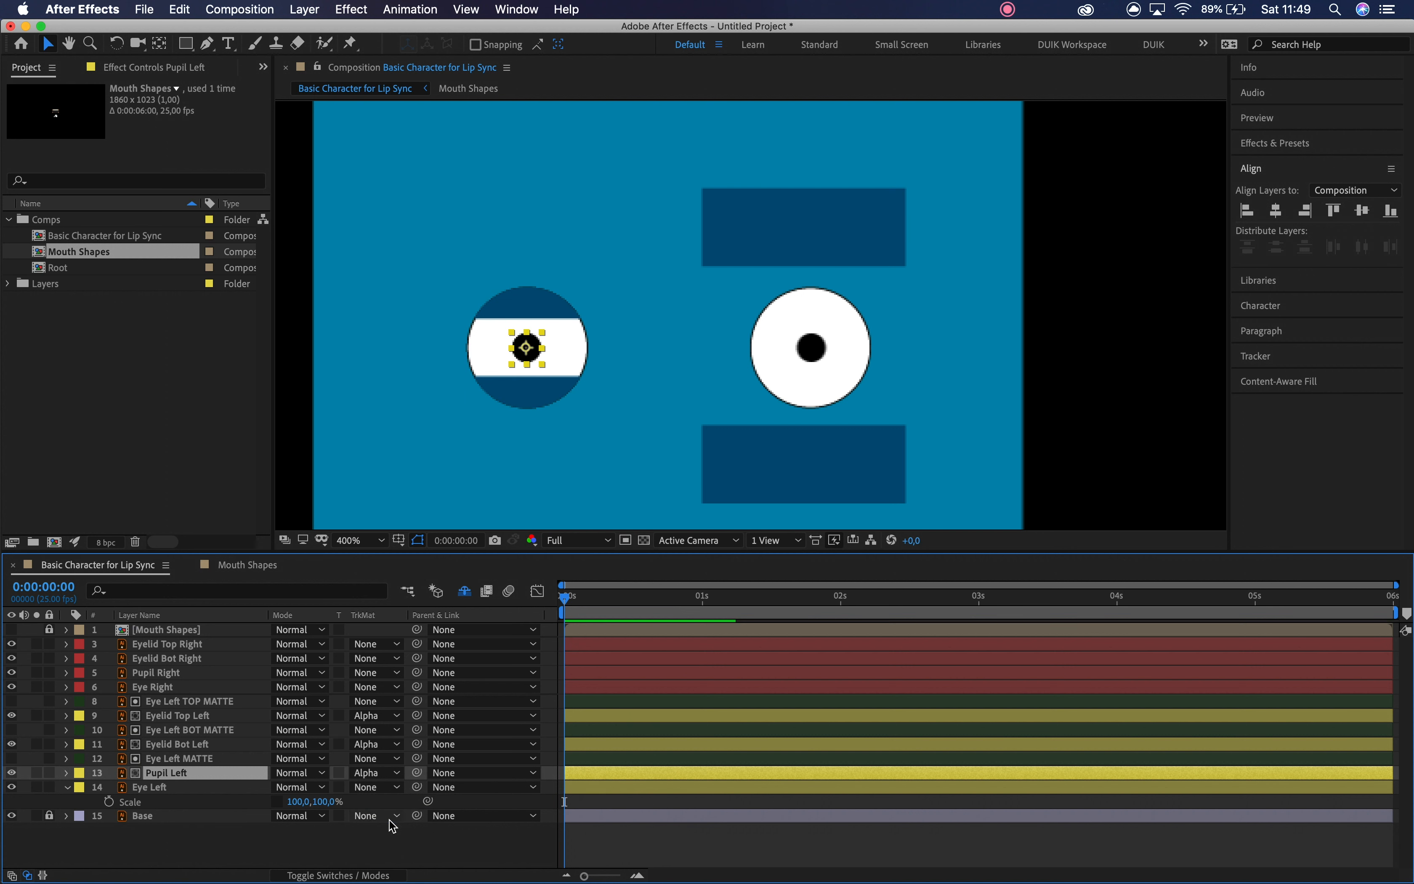
- Test the pupil's matte by moving the left pupil to the eye's outer edge, and undo the move
{"action": "left_click", "coordinate": [256, 853]}
{"action": "left_click_drag", "start_coordinate": [528, 352], "coordinate": [476, 352]}
{"action": "key", "text": "super+z"}
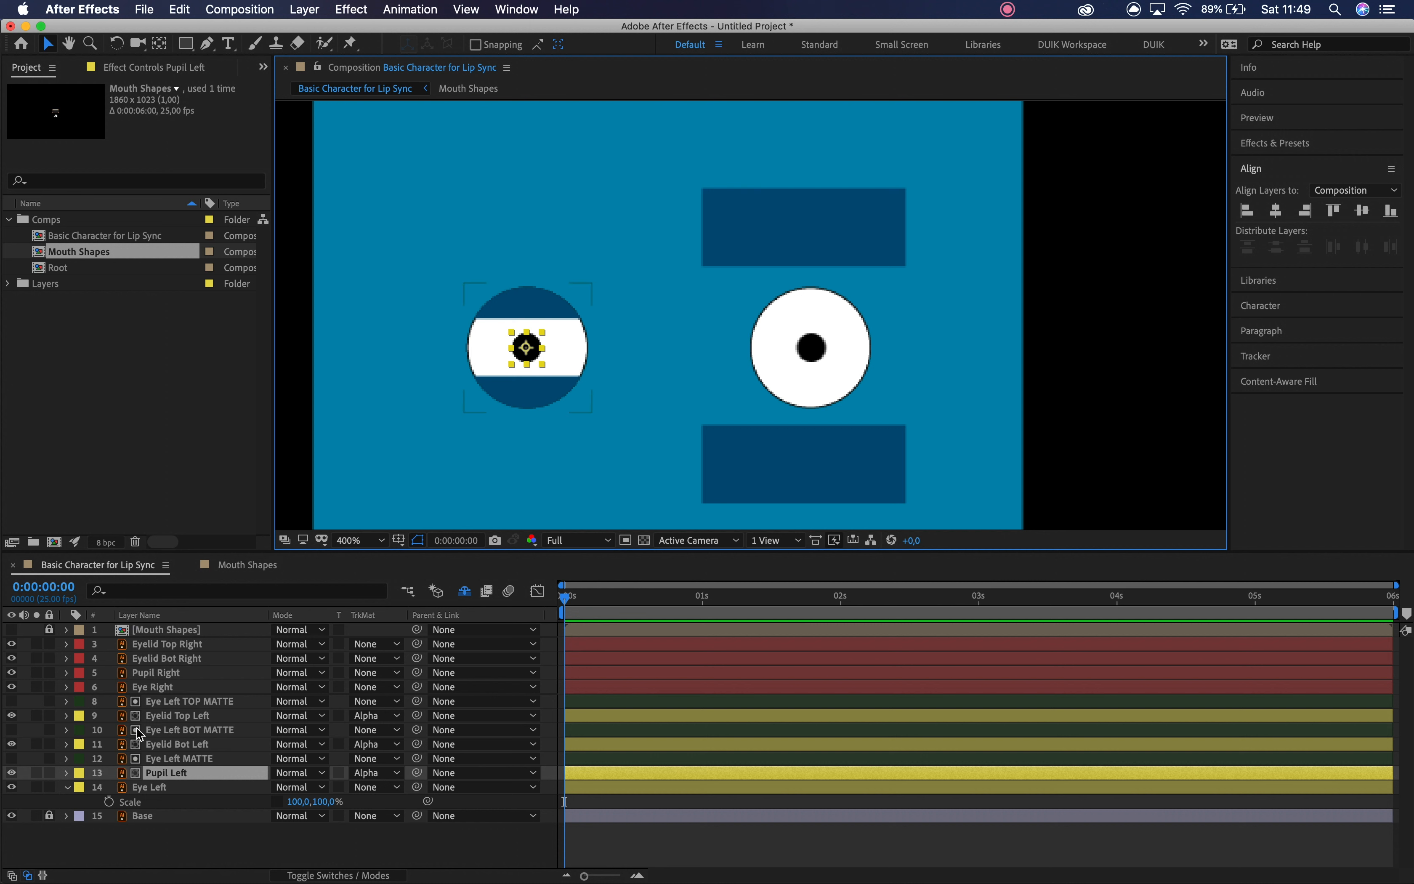
- Collapse the Eye Left layer's properties, duplicate the Eye Right layer and name the copy Eye Right MATTE
{"action": "left_click", "coordinate": [67, 787]}
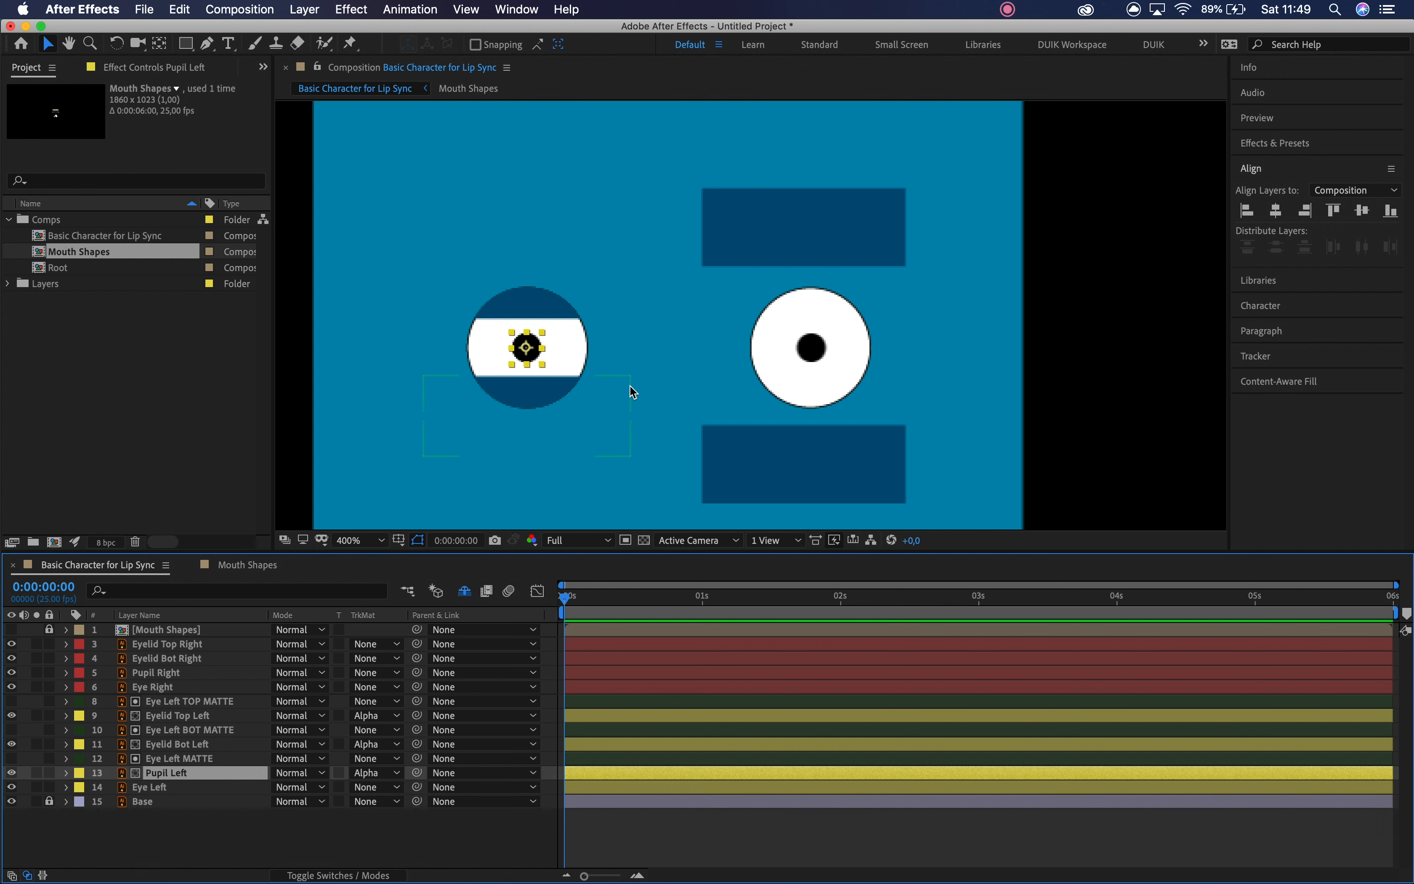
{"action": "left_click", "coordinate": [162, 690]}
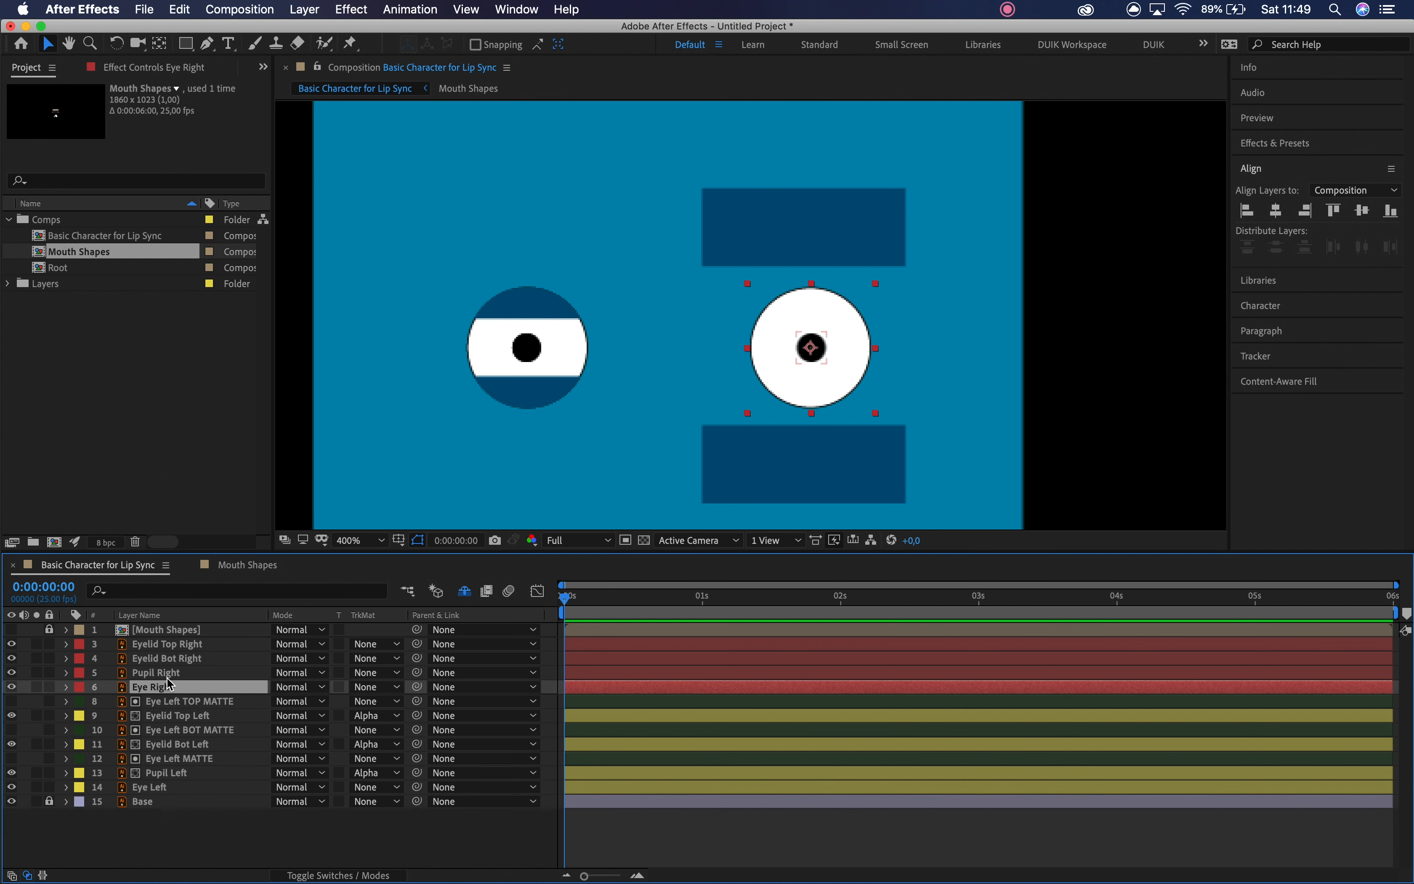
{"action": "left_click", "coordinate": [175, 675]}
{"action": "left_click", "coordinate": [181, 689]}
{"action": "key", "text": "super+d"}
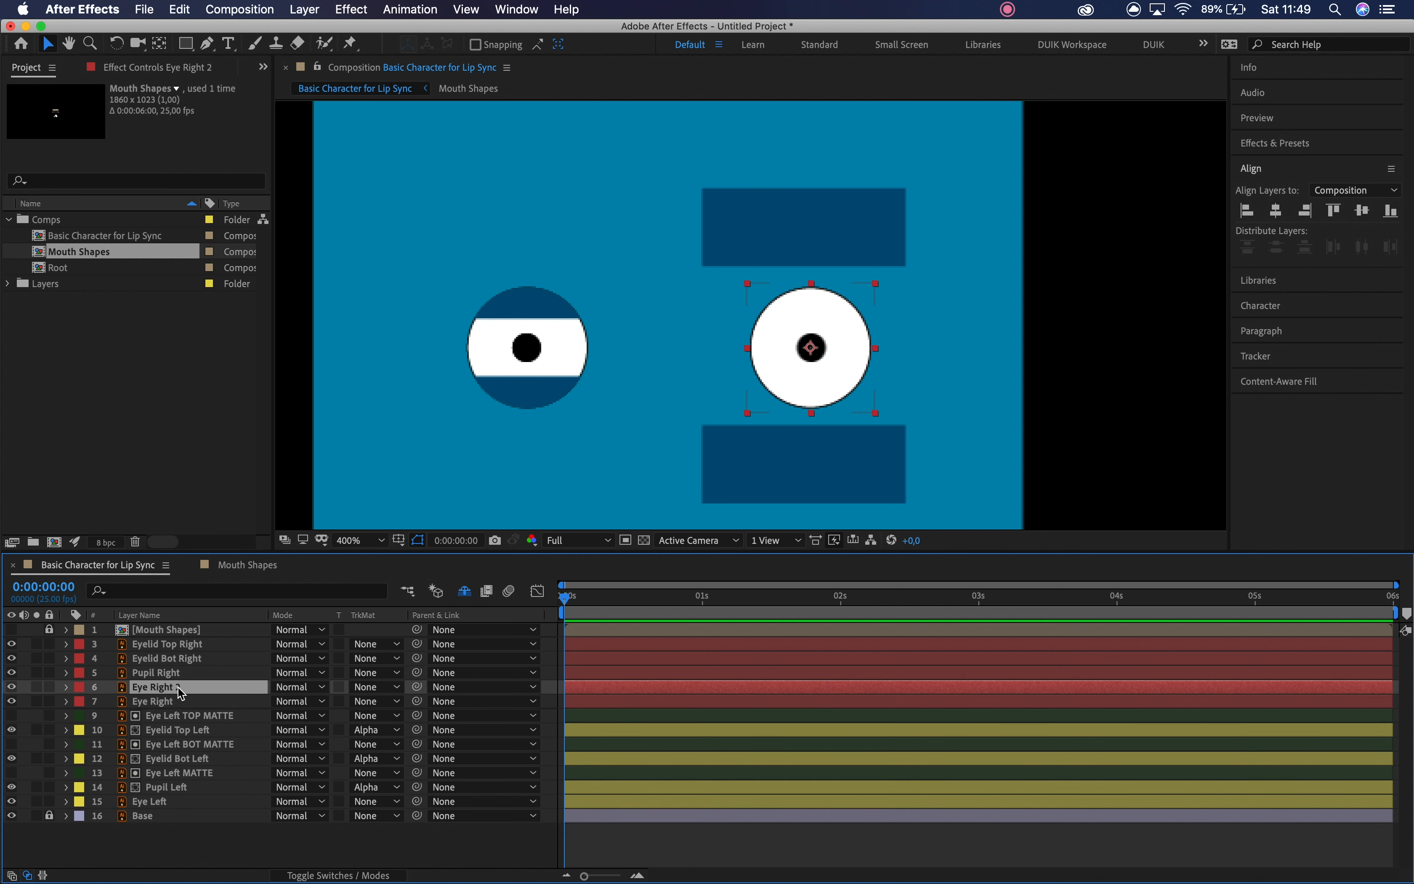
{"action": "key", "text": "Return"}
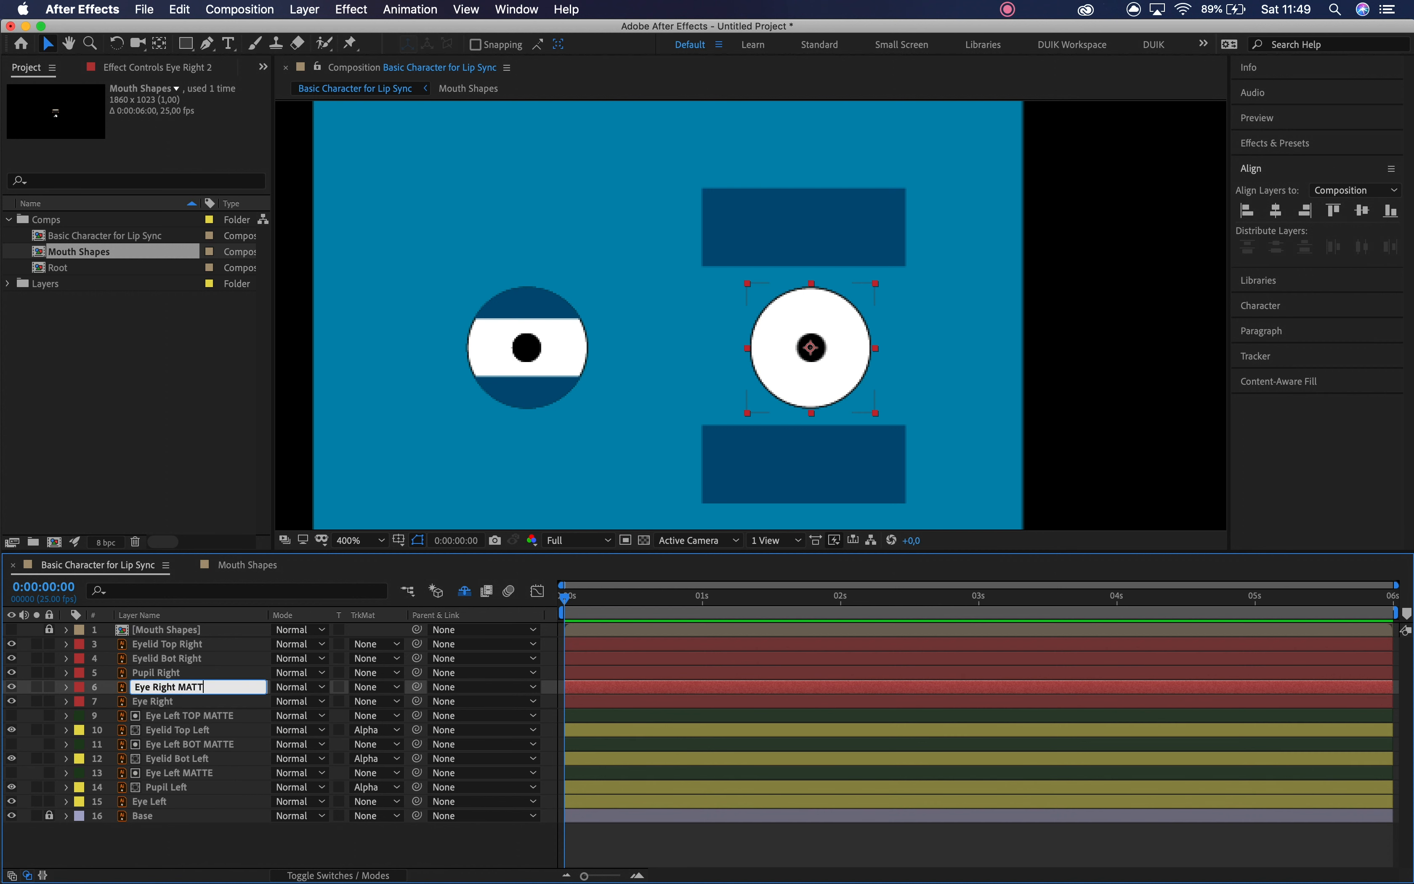
{"action": "key", "text": "Return"}
- Place Eye Right MATTE directly above Pupil Right and set its label color to Dark Green
{"action": "left_click_drag", "start_coordinate": [167, 689], "coordinate": [103, 678]}
{"action": "left_click", "coordinate": [80, 673]}
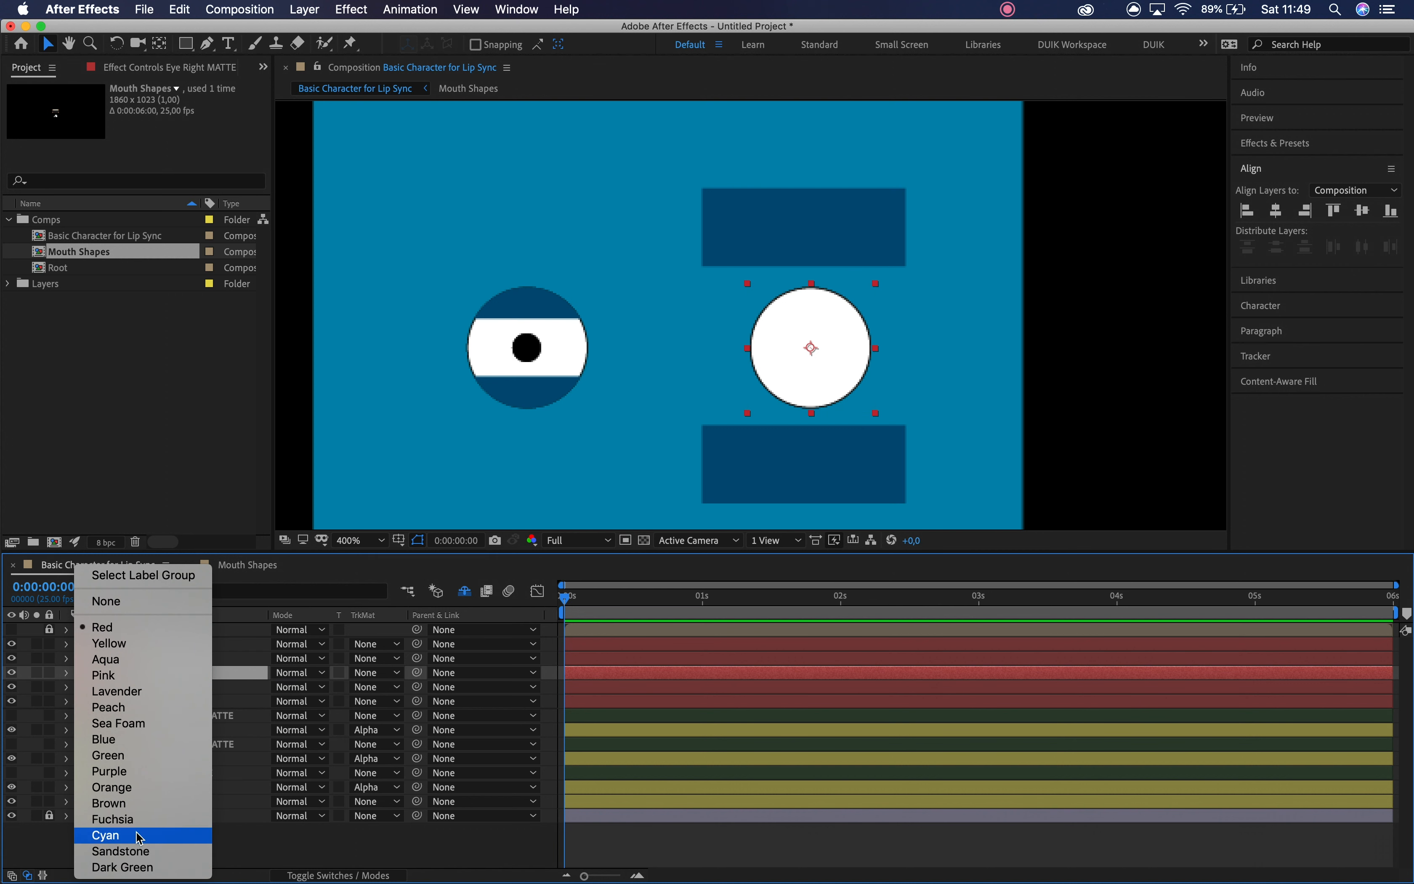
{"action": "left_click", "coordinate": [137, 868]}
- Set Pupil Right to use Eye Right MATTE as its Alpha Matte
{"action": "left_click", "coordinate": [160, 689]}
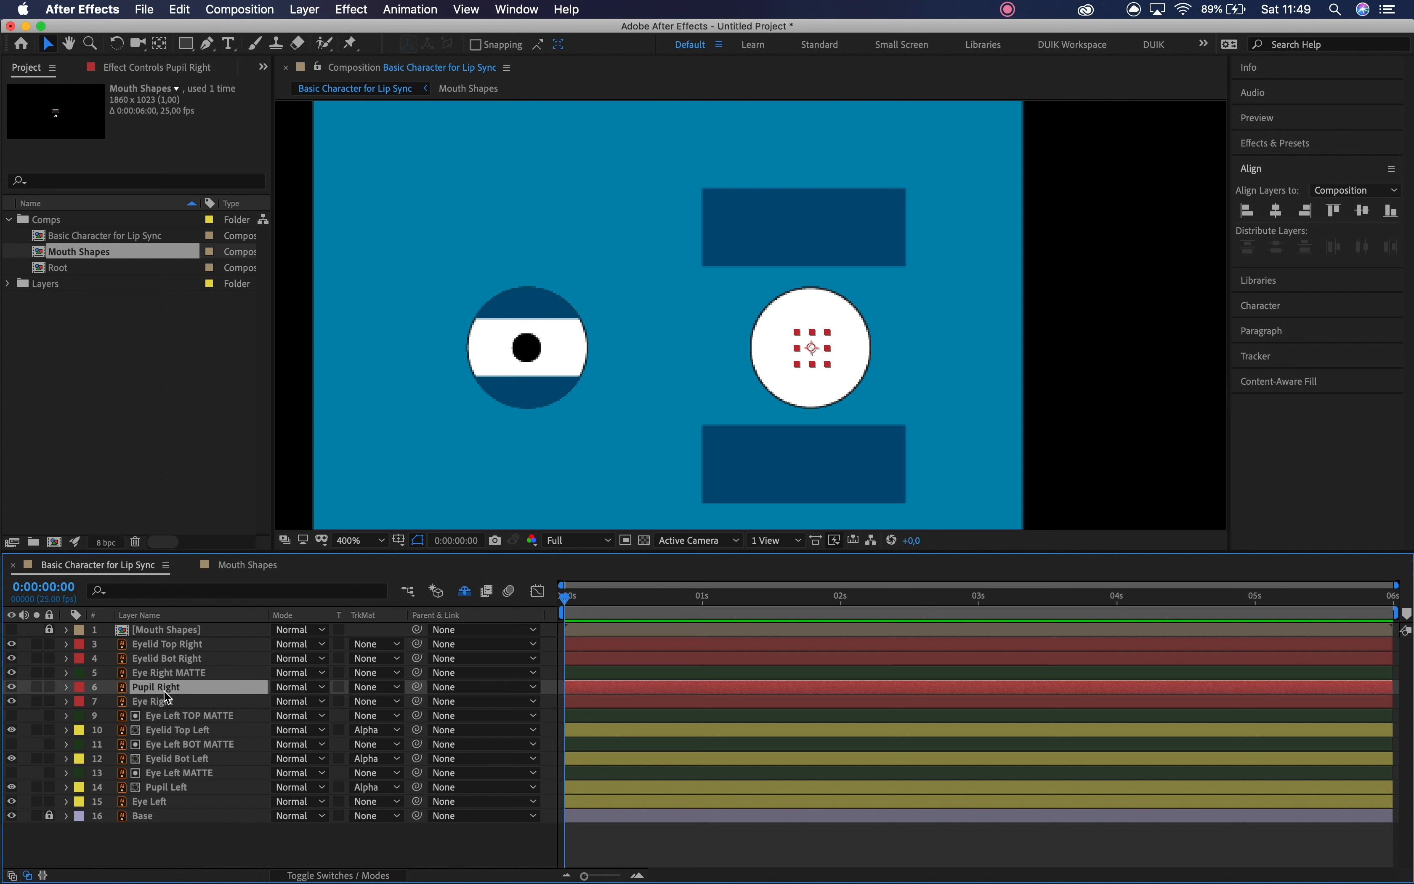
{"action": "left_click", "coordinate": [377, 687]}
{"action": "left_click", "coordinate": [166, 700]}
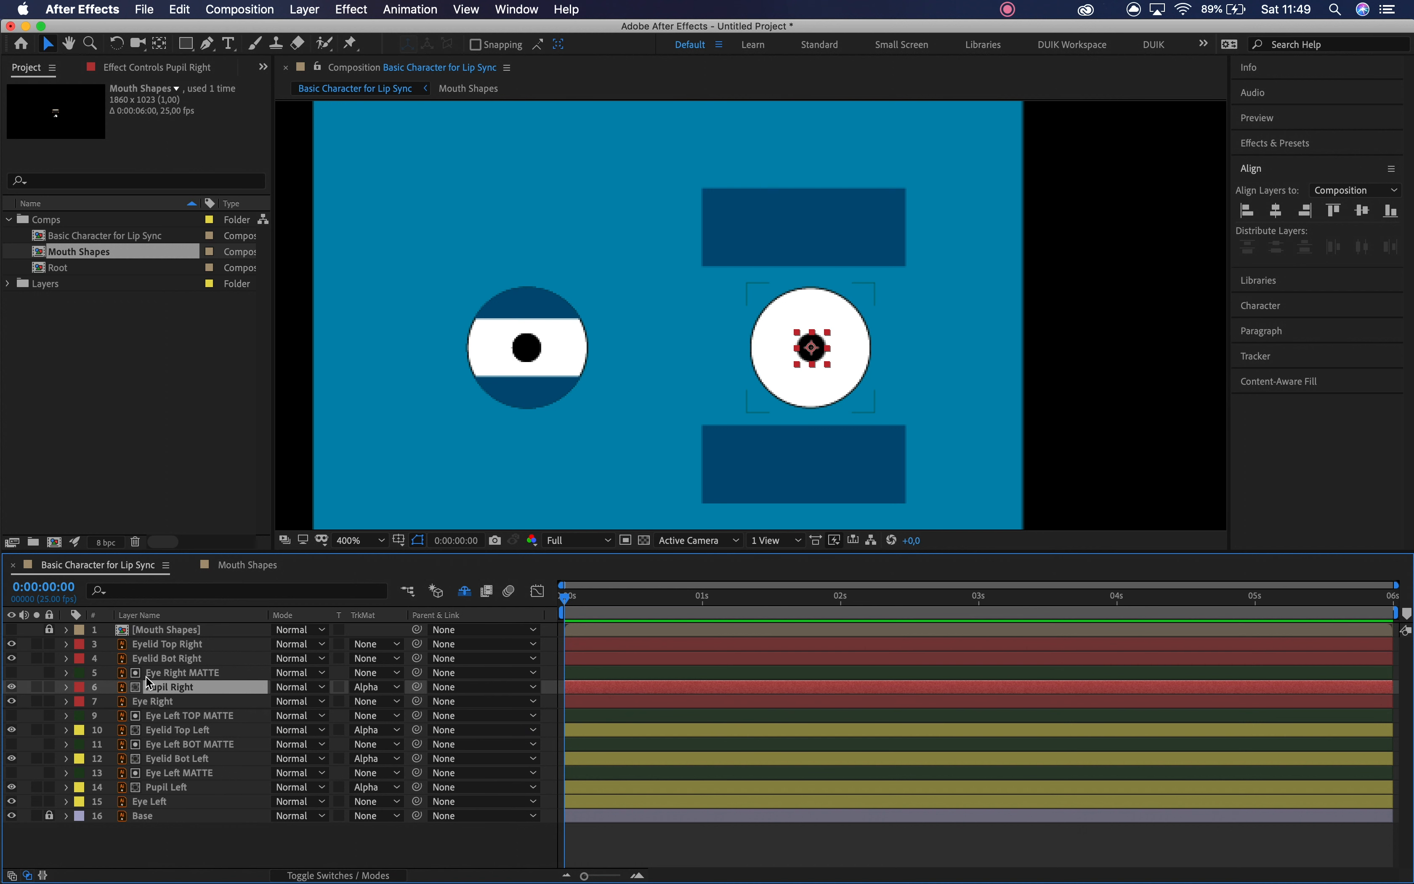
- Duplicate Eye Right MATTE twice and place one copy directly above Eyelid Top Right and the other above Eyelid Bot Right
{"action": "left_click", "coordinate": [159, 672]}
{"action": "key", "text": "super+d"}
{"action": "key", "text": "super+d"}
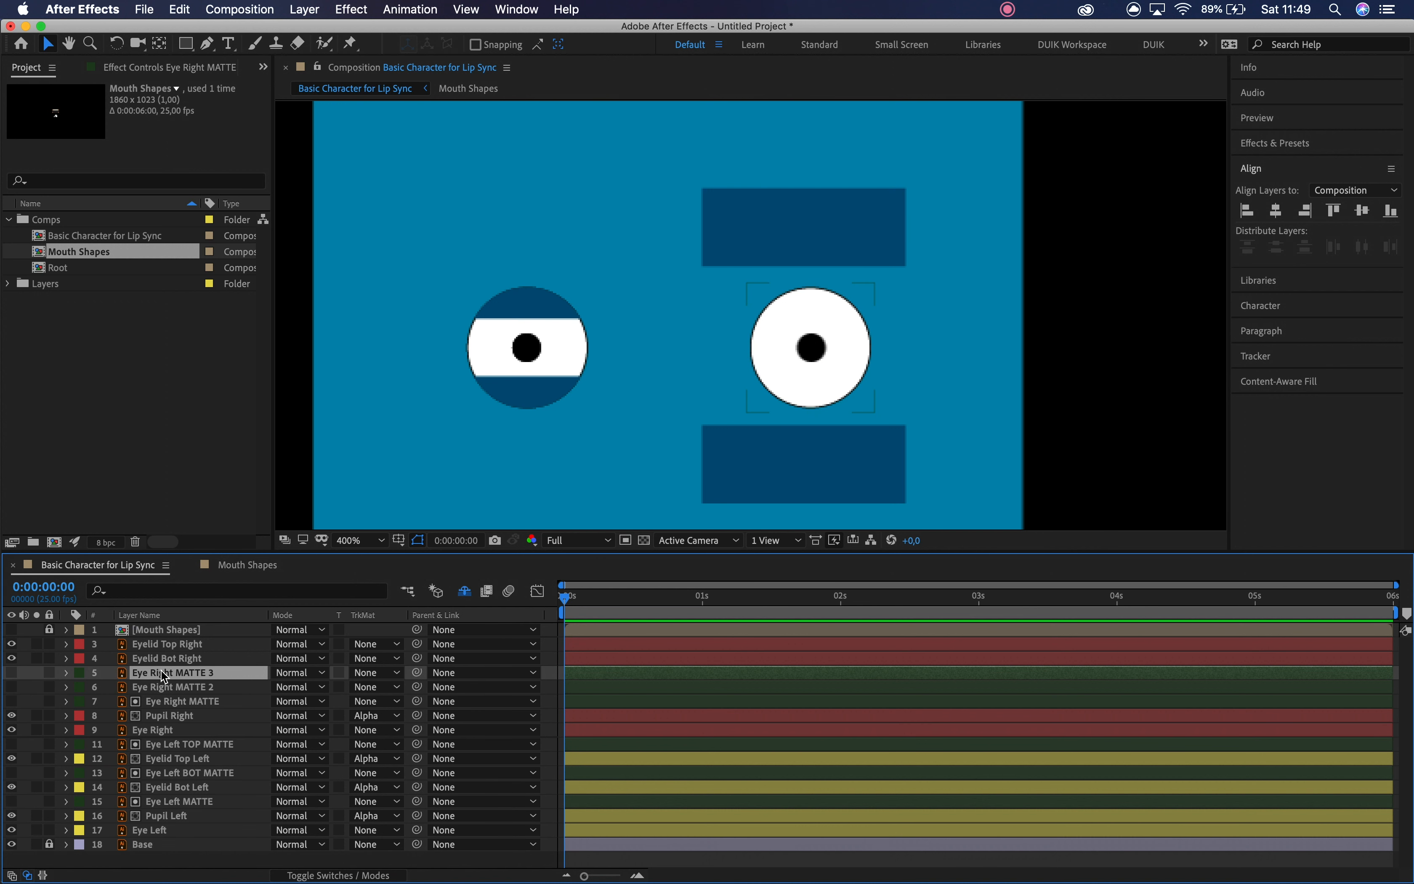
{"action": "left_click", "coordinate": [182, 686], "text": "shift"}
{"action": "mouse_move", "coordinate": [187, 665]}
{"action": "left_mouse_down"}
{"action": "mouse_move", "coordinate": [161, 649]}
{"action": "mouse_move", "coordinate": [188, 659]}
{"action": "mouse_move", "coordinate": [193, 681]}
{"action": "left_mouse_up"}
{"action": "left_click", "coordinate": [193, 673]}
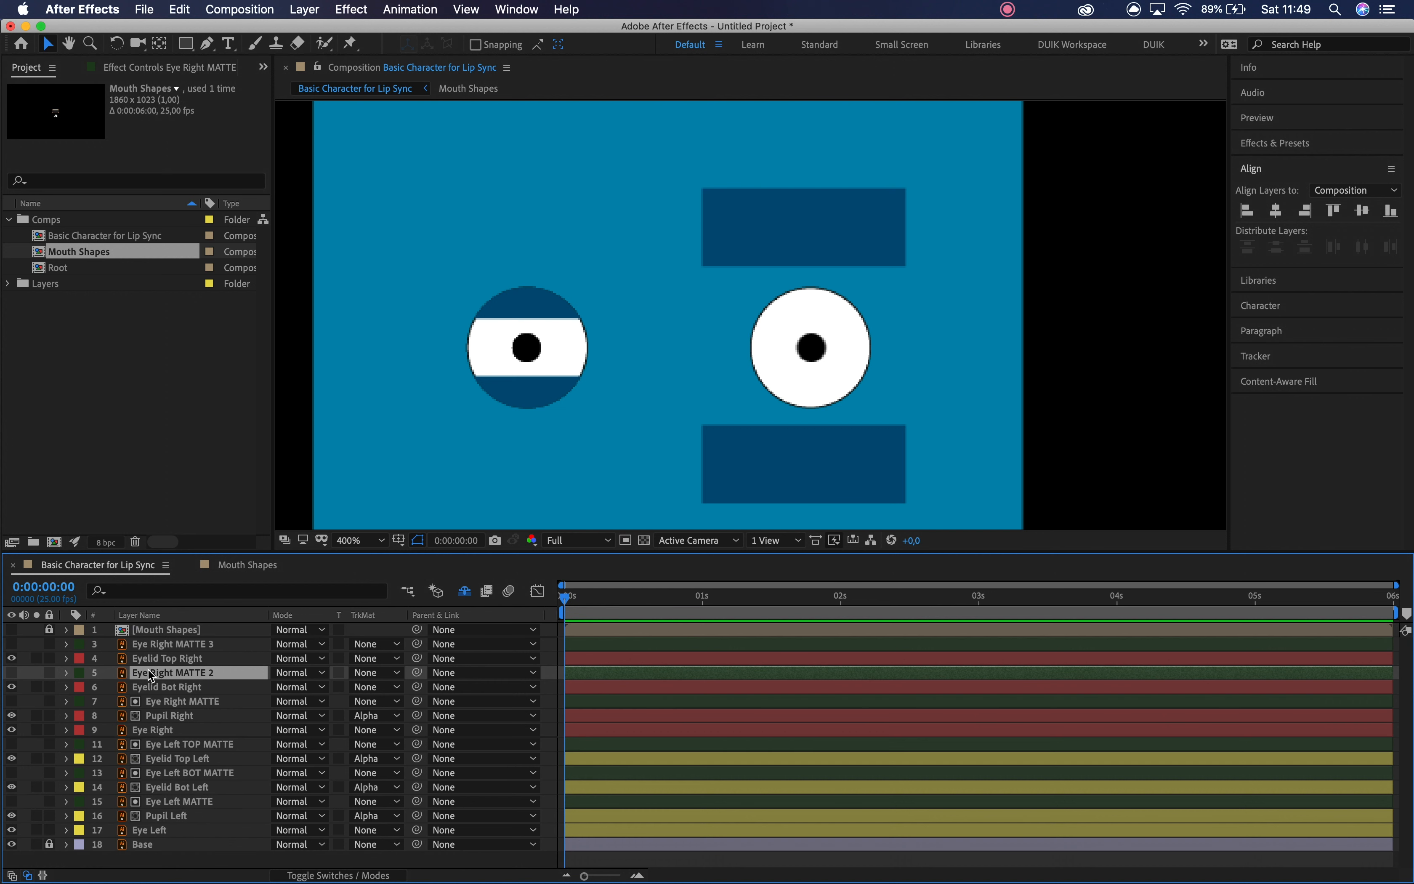
- Rename the matte copy above Eyelid Top Right as Eye Right MATTE TOP and the one above Eyelid Bot Right as Eye Right MATTE BOT
{"action": "left_click", "coordinate": [190, 645]}
{"action": "key", "text": "Return"}
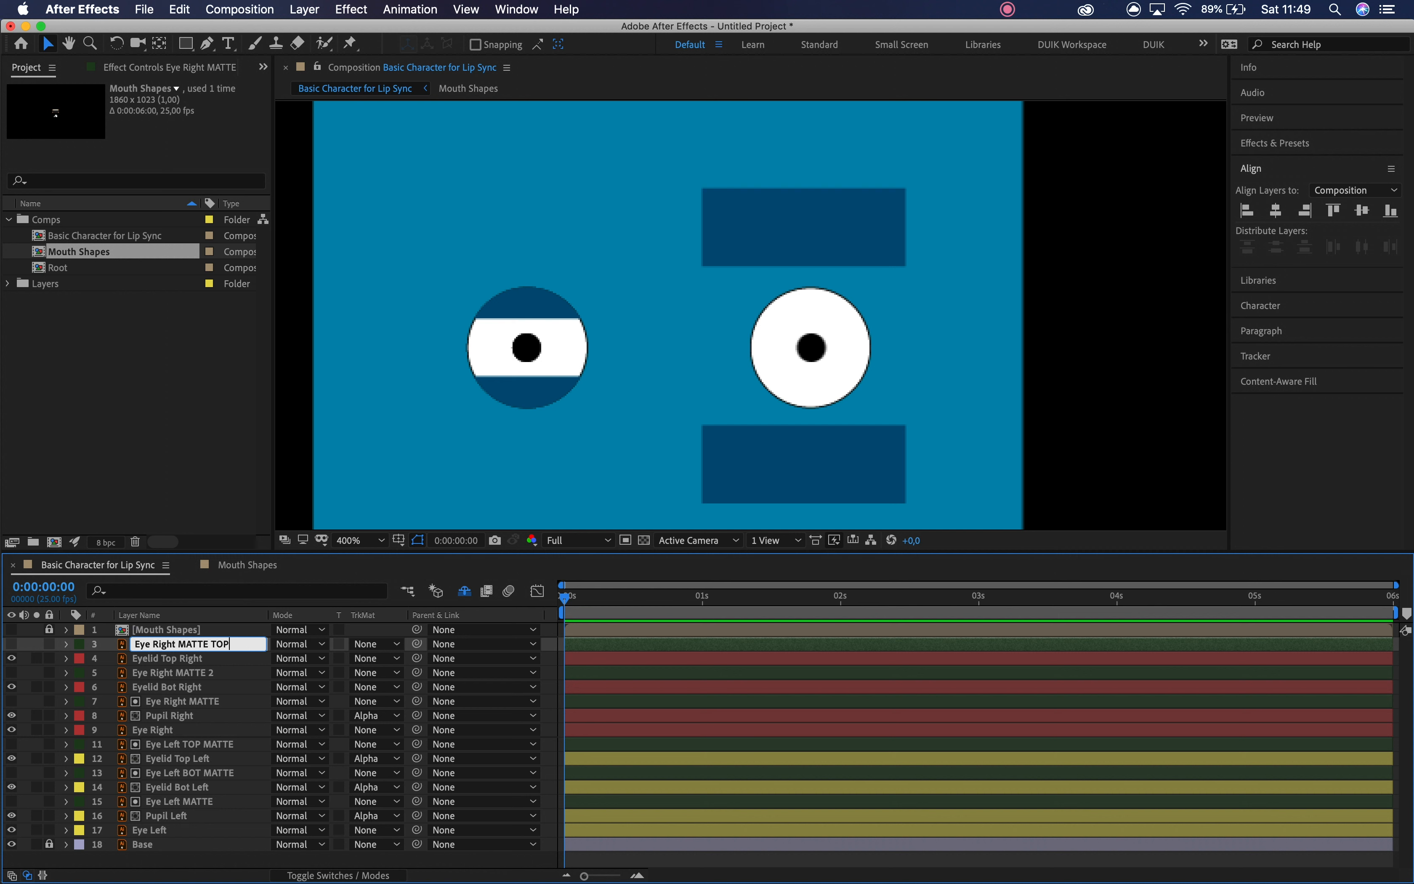
{"action": "type", "text": "TOP"}
{"action": "key", "text": "Return"}
{"action": "left_click", "coordinate": [197, 674]}
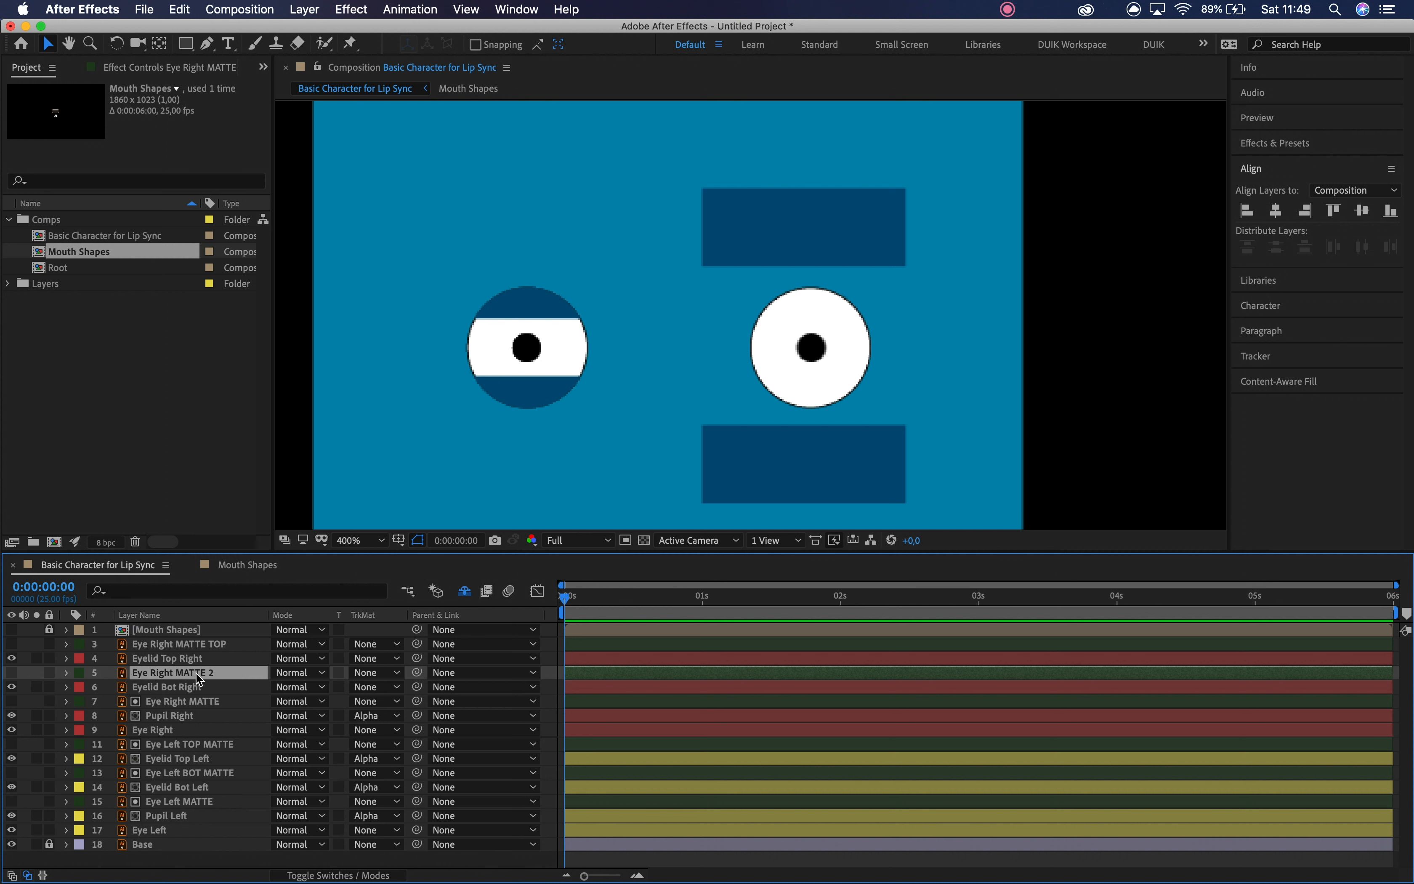
{"action": "key", "text": "Return"}
{"action": "key", "text": "BackSpace"}
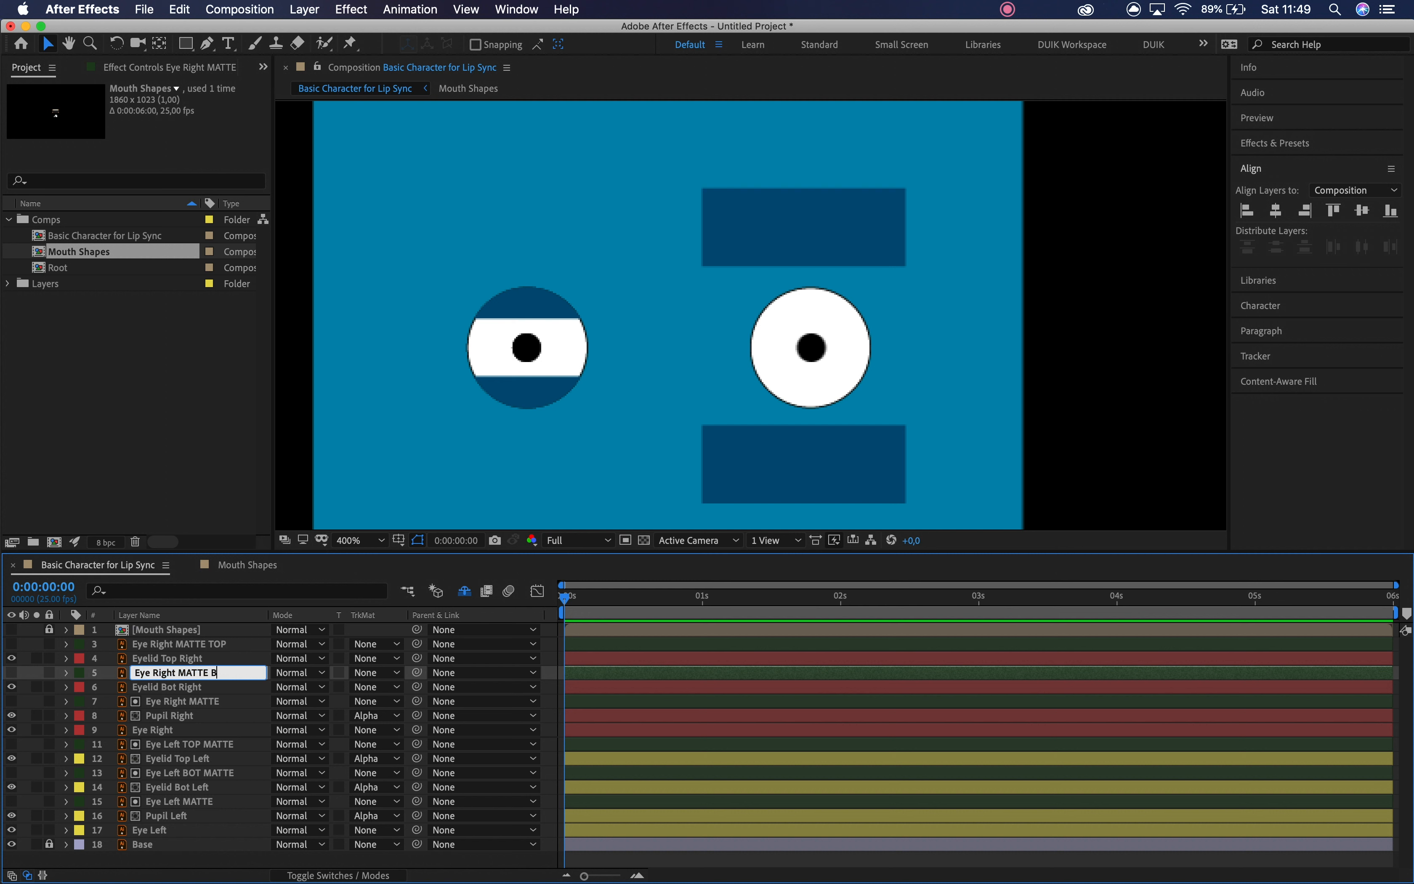
{"action": "key", "text": "Return"}
- Set Eyelid Bot Right and Eyelid Top Right to use the matte layers directly above them as Alpha Mattes
{"action": "left_click", "coordinate": [194, 691]}
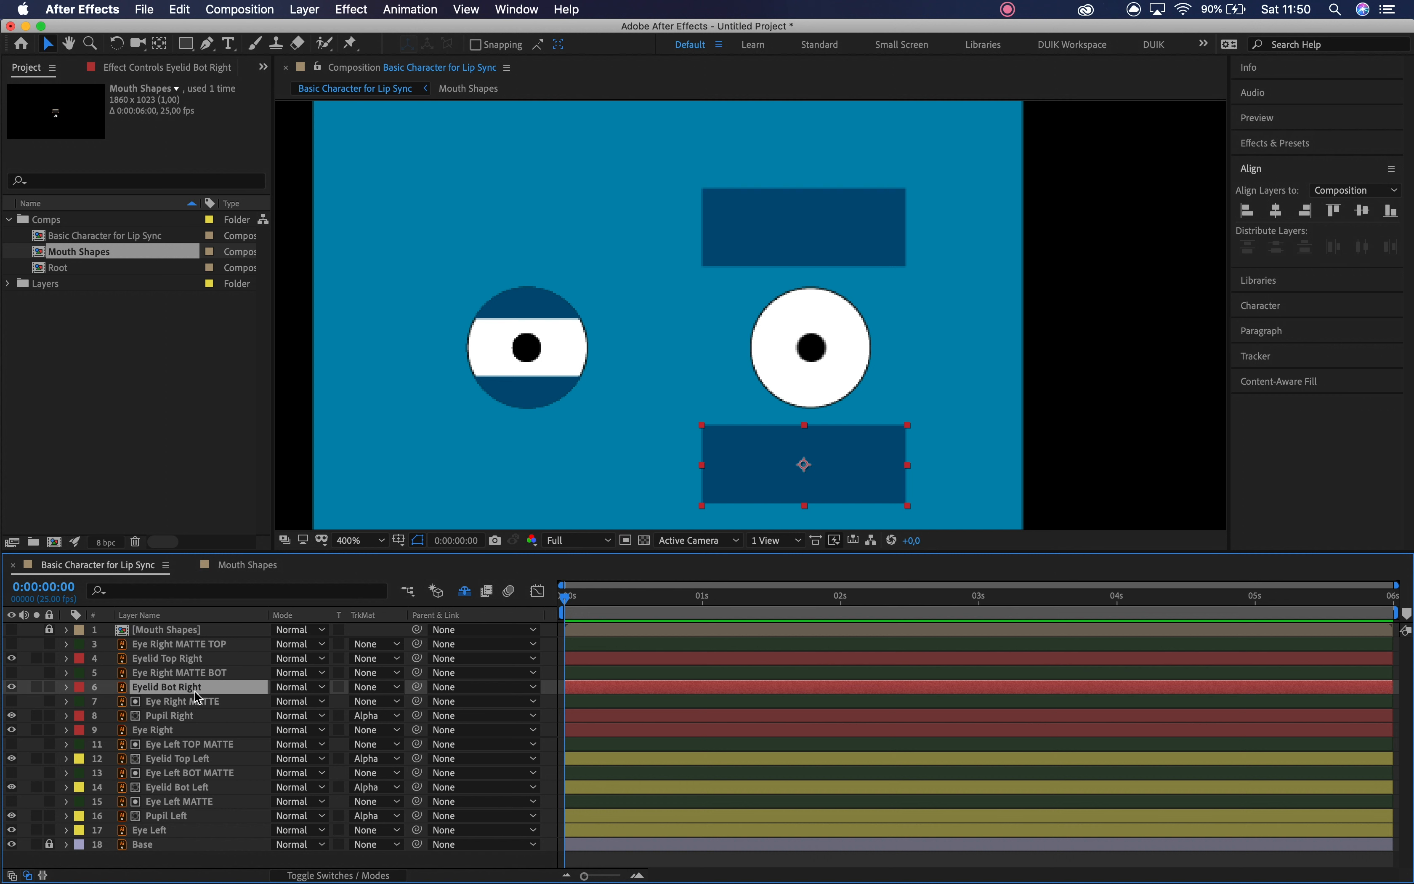
{"action": "left_click", "coordinate": [359, 692]}
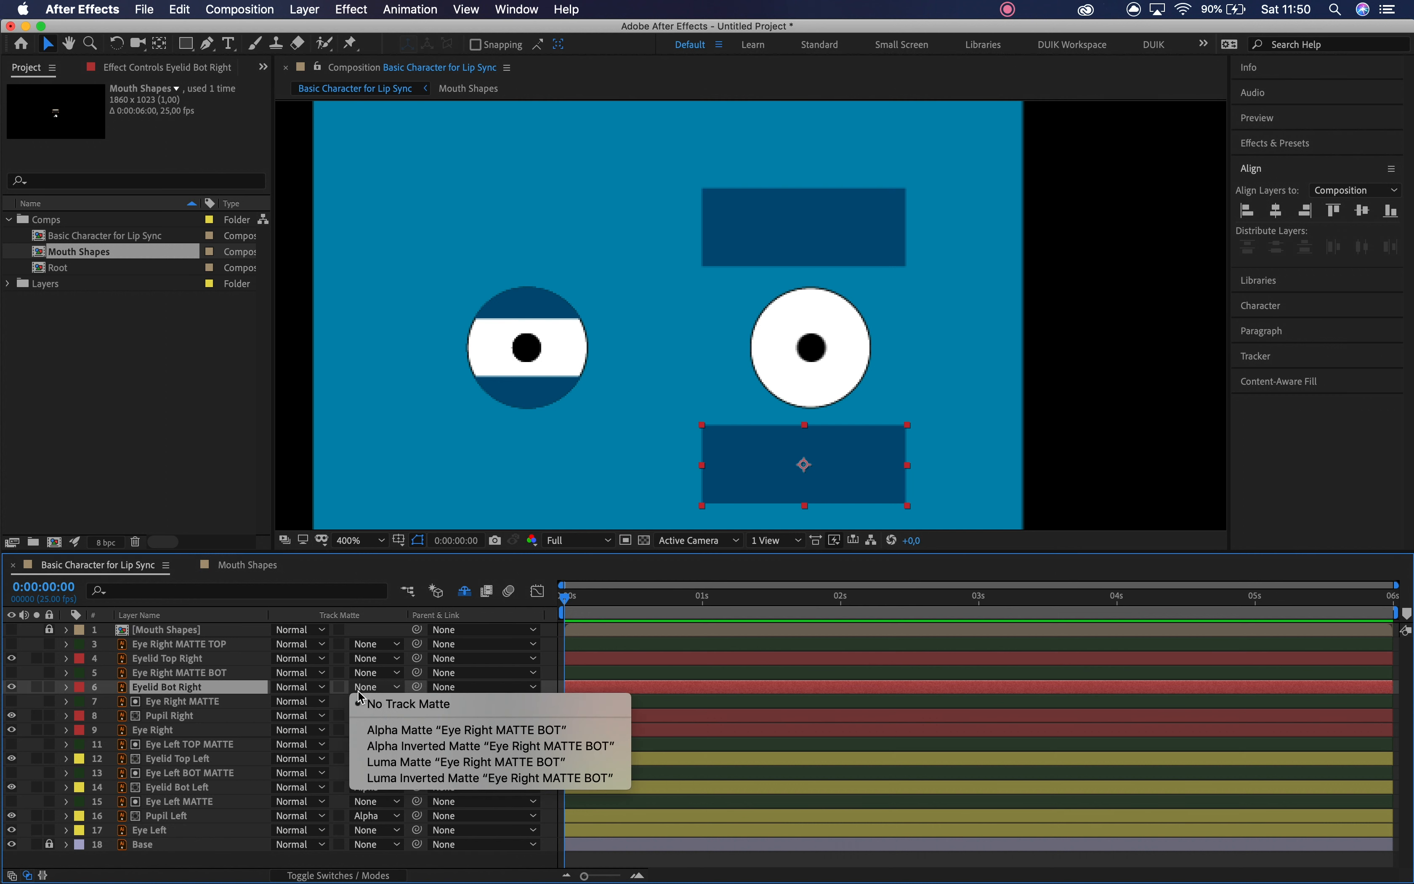
{"action": "left_click", "coordinate": [387, 728]}
{"action": "left_click", "coordinate": [214, 660]}
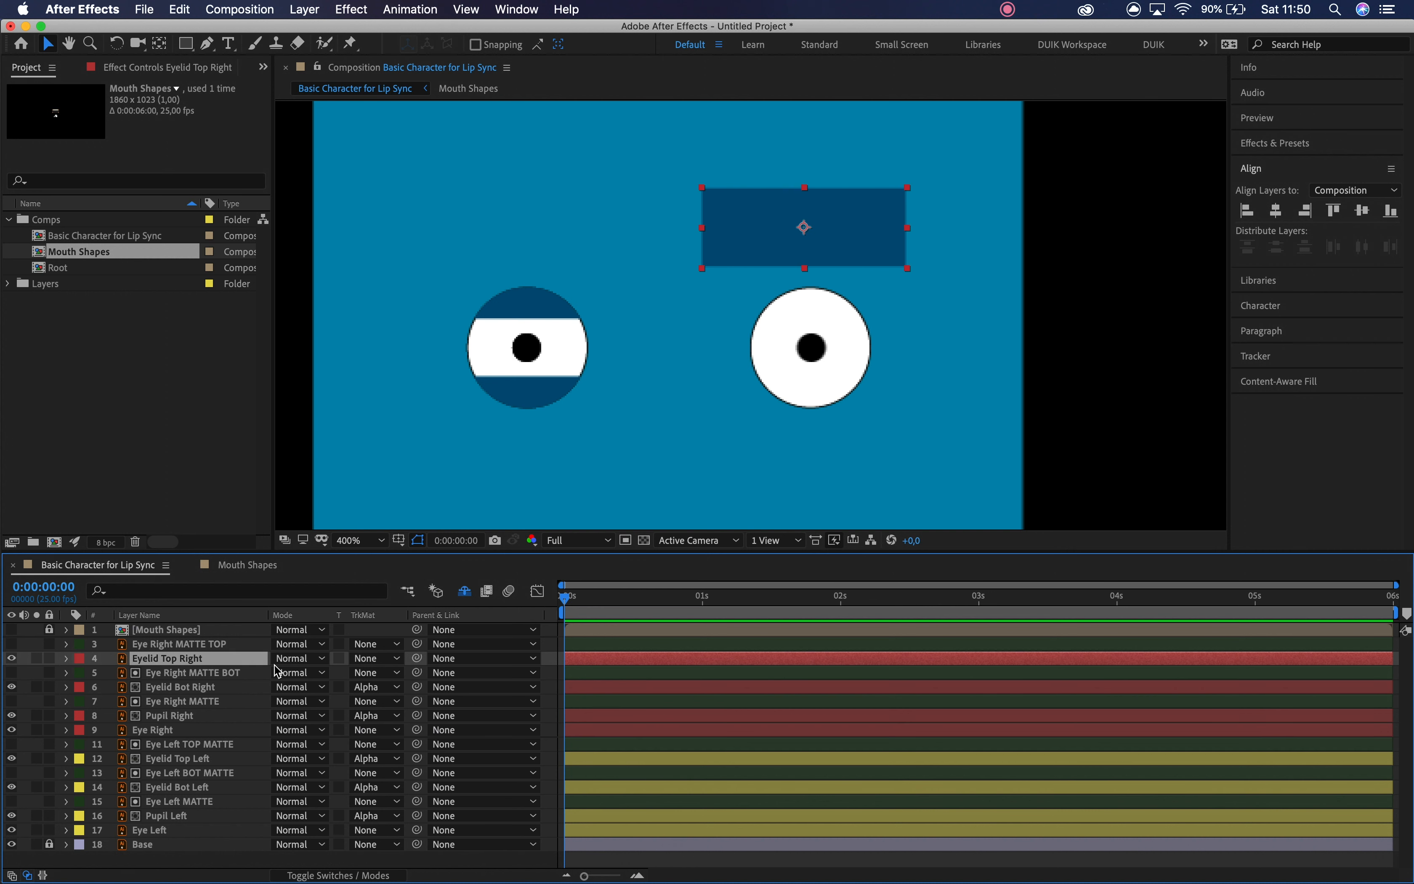
{"action": "left_click", "coordinate": [389, 659]}
{"action": "left_click", "coordinate": [411, 702]}
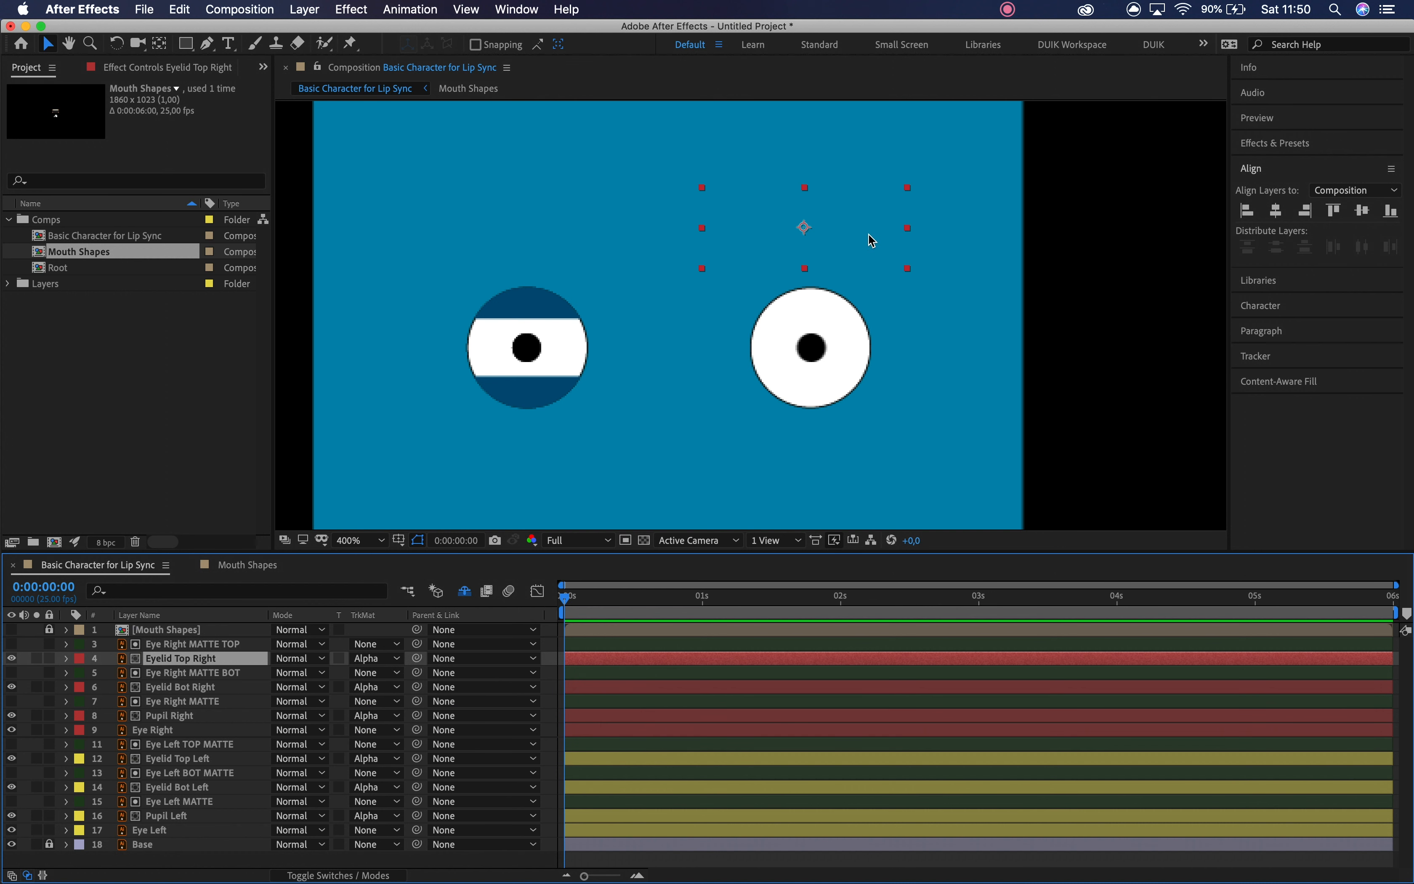
- Move Eyelid Top Right down and Eyelid Bot Right up so they partly cover the right eye, matching the left eye
{"action": "left_click_drag", "start_coordinate": [874, 228], "coordinate": [871, 284]}
{"action": "left_click_drag", "start_coordinate": [879, 440], "coordinate": [885, 404]}
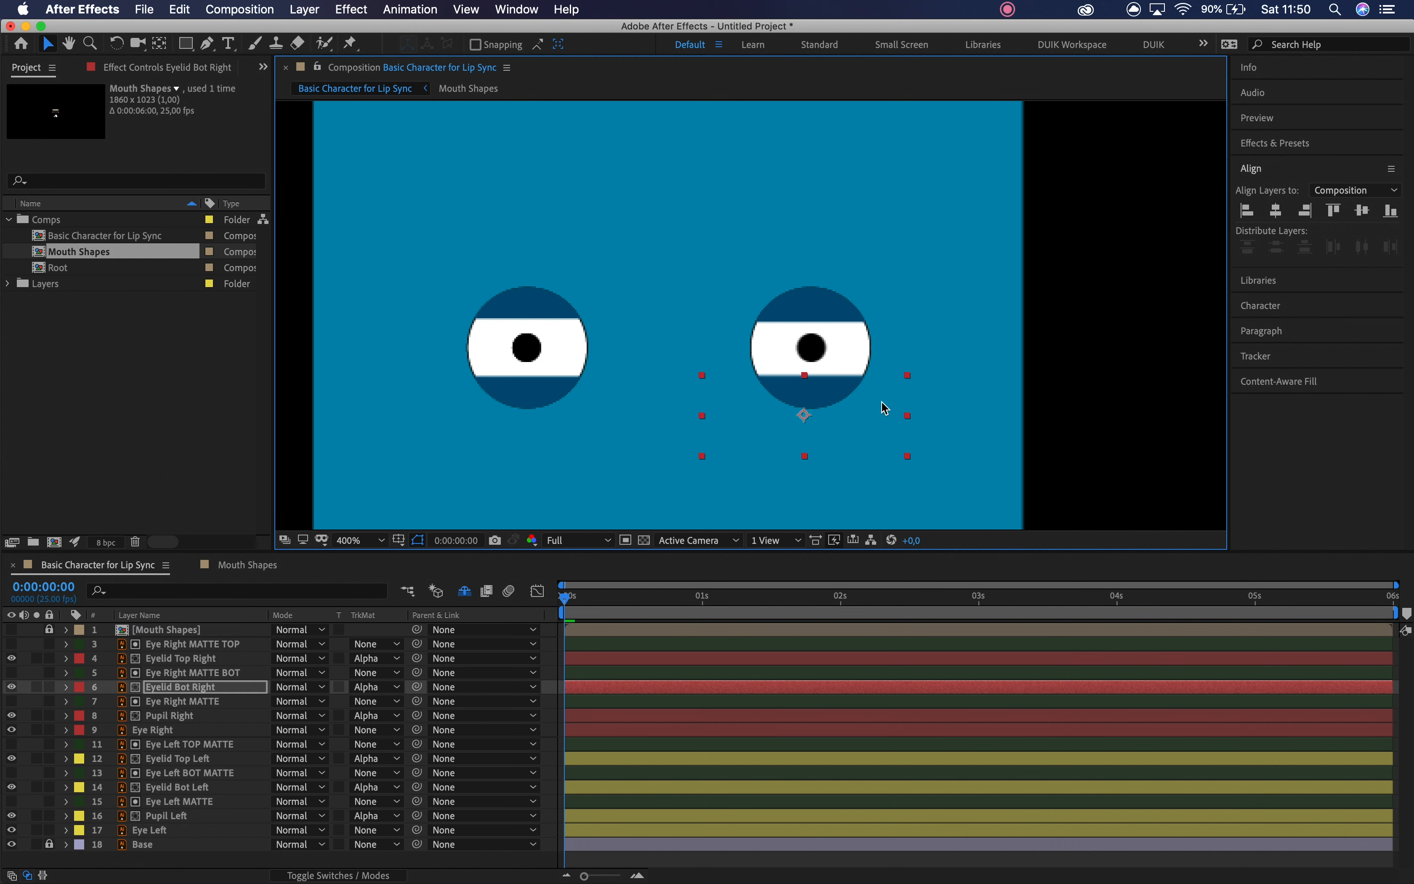
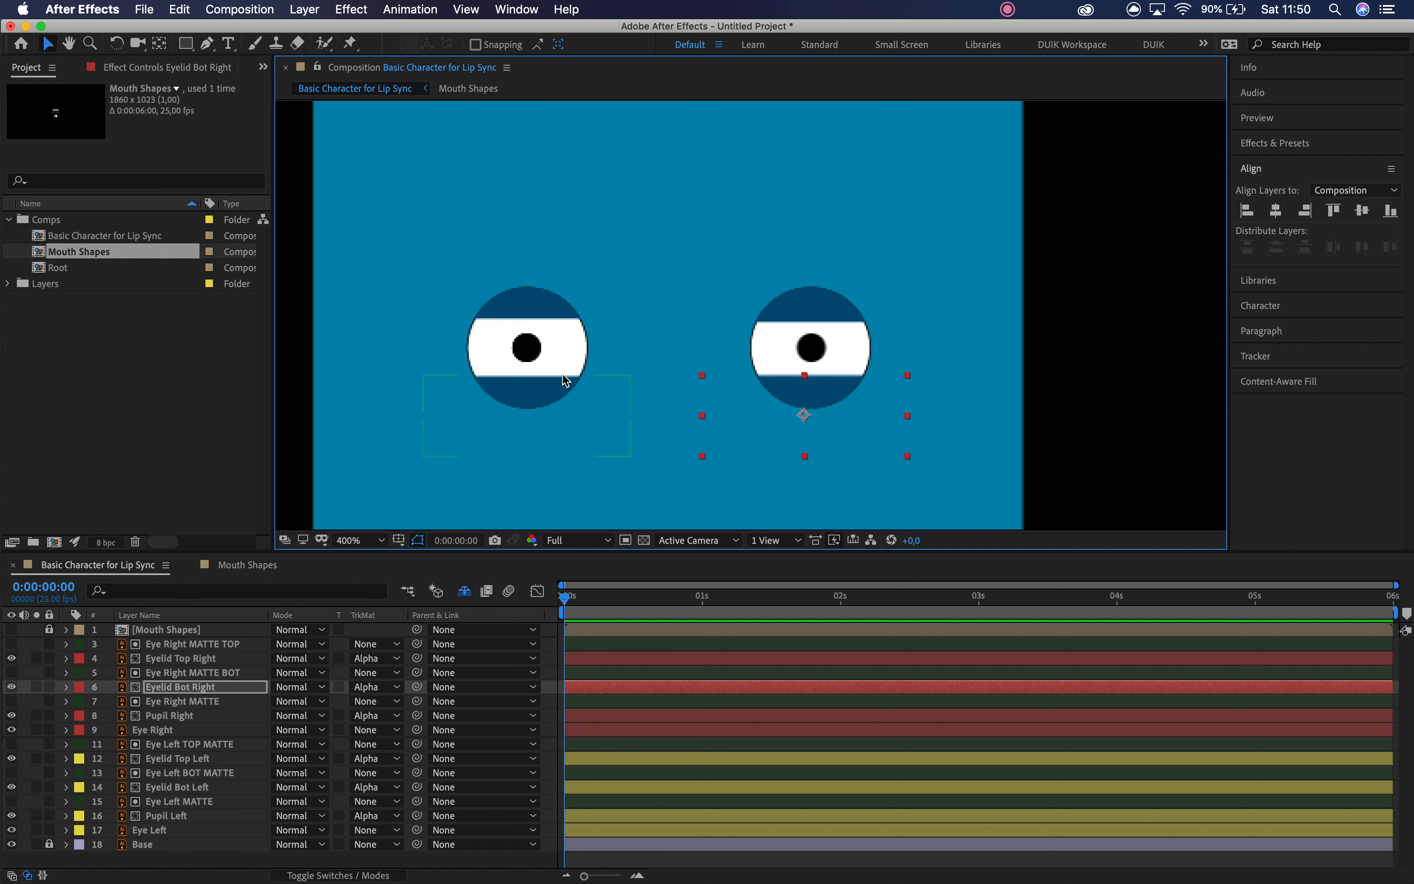
{"action": "key", "text": "space"}
{"action": "scroll", "coordinate": [705, 398], "scroll_direction": "down", "scroll_amount": 2}
{"action": "left_click_drag", "start_coordinate": [728, 373], "coordinate": [619, 425]}
{"action": "left_click", "coordinate": [919, 329]}
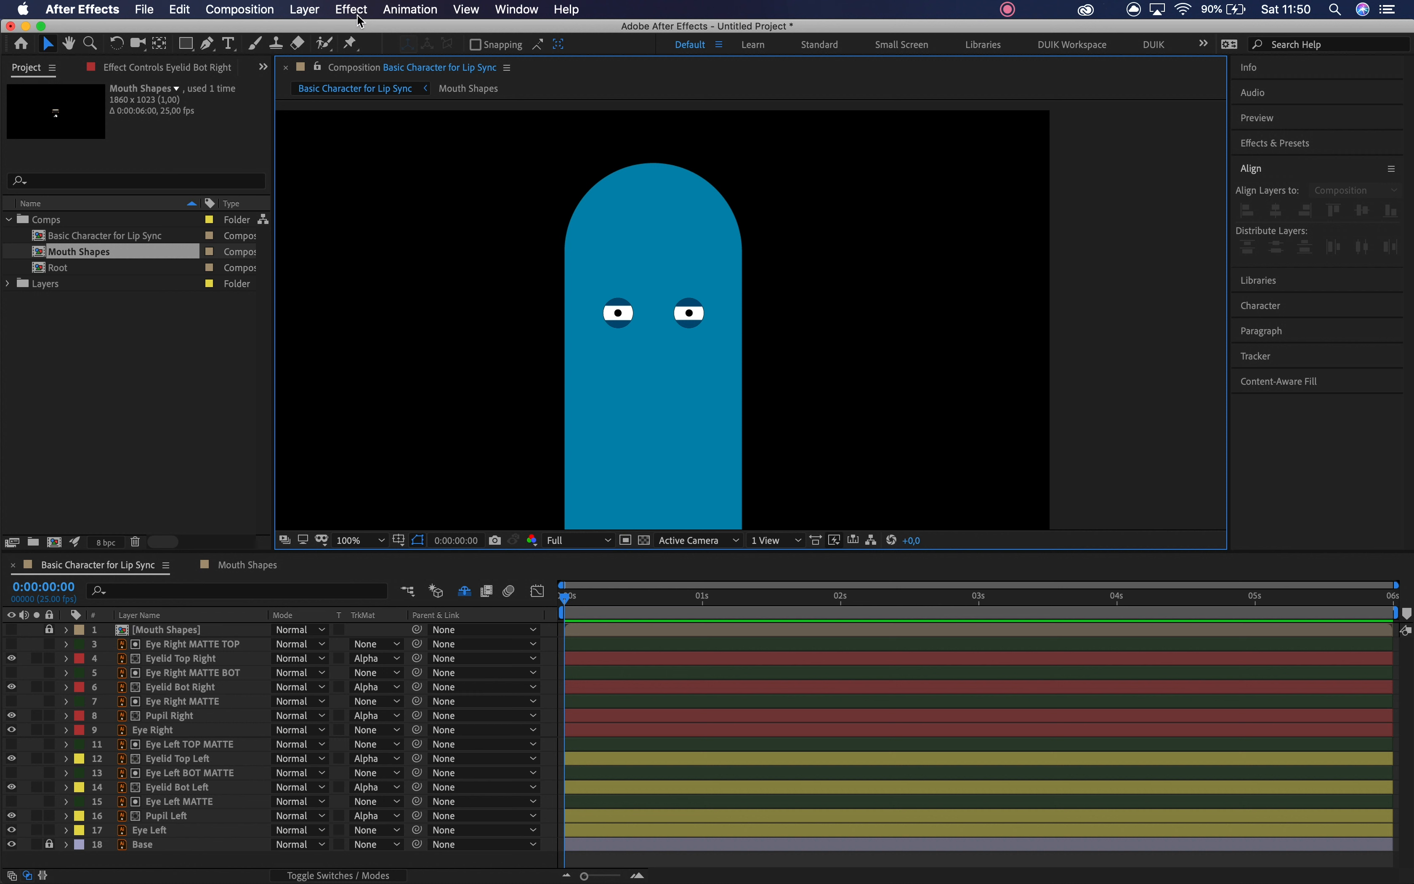
- Add a null object and parent every eye, pupil, eyelid and matte layer to it, from Eye Right MATTE TOP through Eye Left
{"action": "left_click", "coordinate": [306, 9]}
{"action": "mouse_move", "coordinate": [328, 29]}
{"action": "left_click", "coordinate": [579, 101]}
{"action": "left_click", "coordinate": [202, 664]}
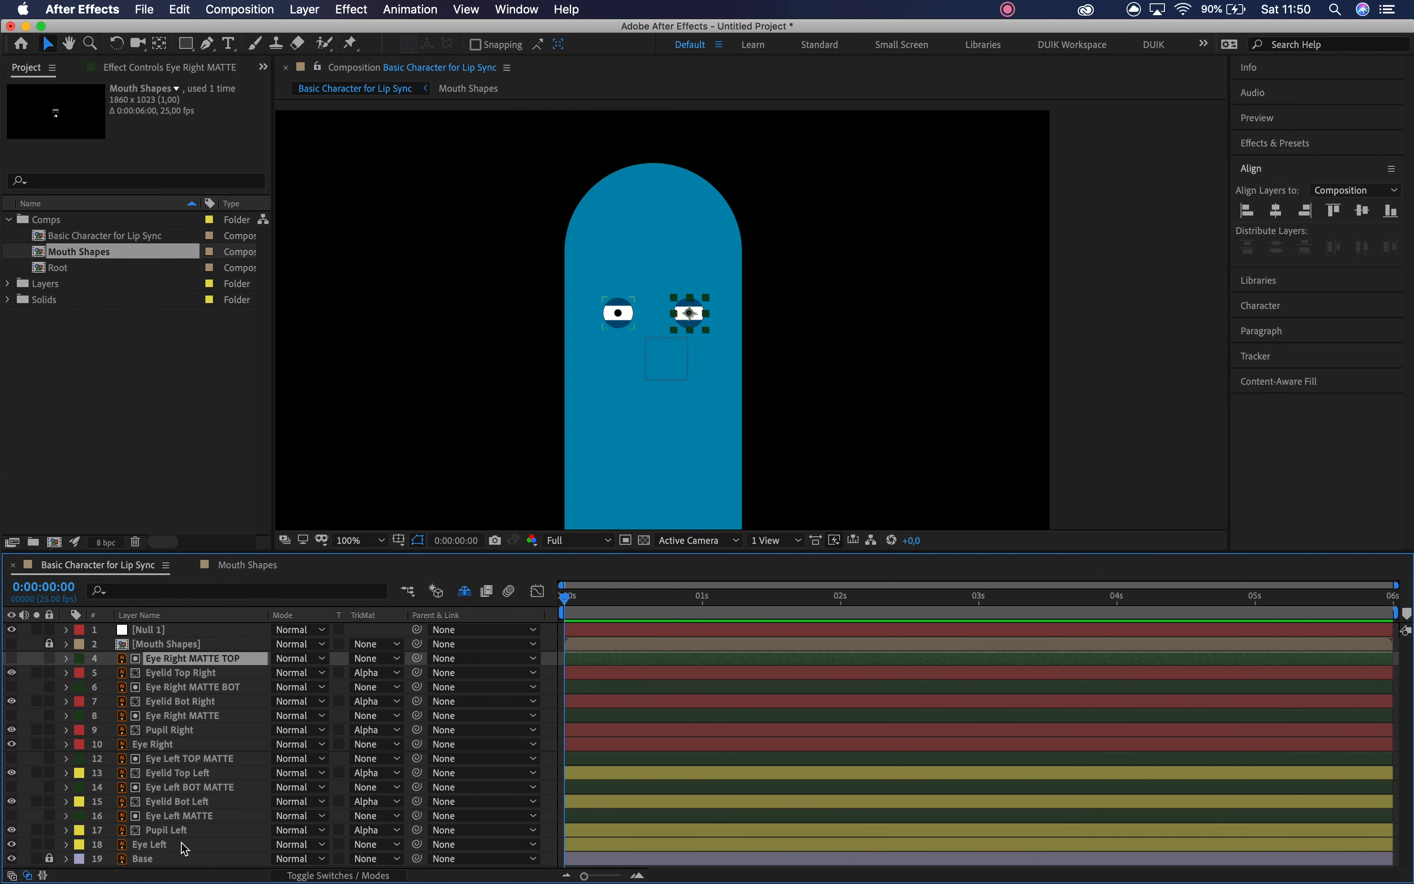
{"action": "left_click", "coordinate": [192, 842], "text": "shift"}
{"action": "left_click_drag", "start_coordinate": [419, 658], "coordinate": [220, 637]}
- Scale the null to 140% to enlarge both eyes together, and delete the null
{"action": "key", "text": "s"}
{"action": "left_click_drag", "start_coordinate": [338, 645], "coordinate": [356, 644]}
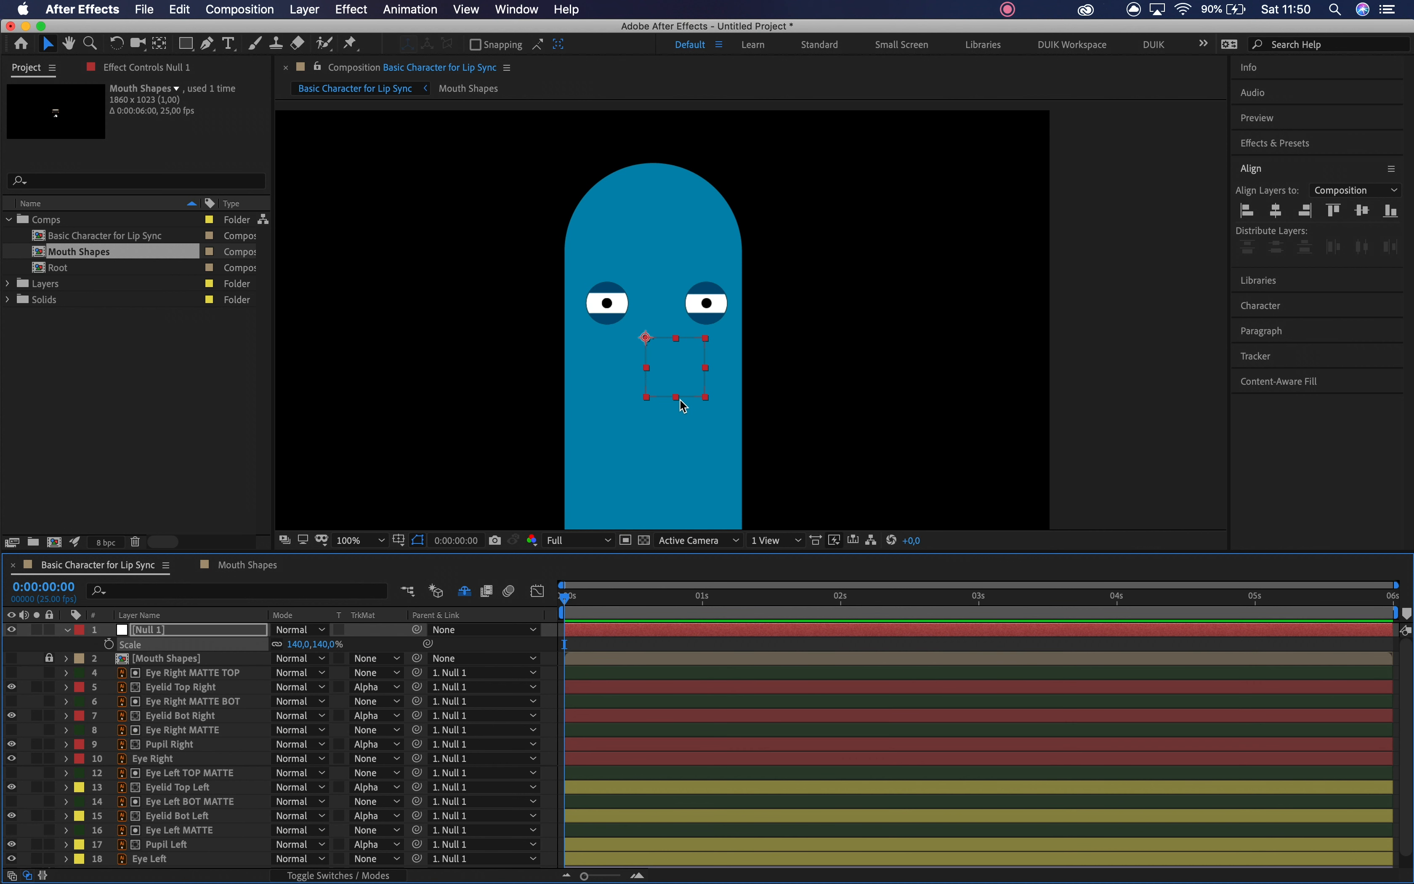
{"action": "key", "text": "Delete"}
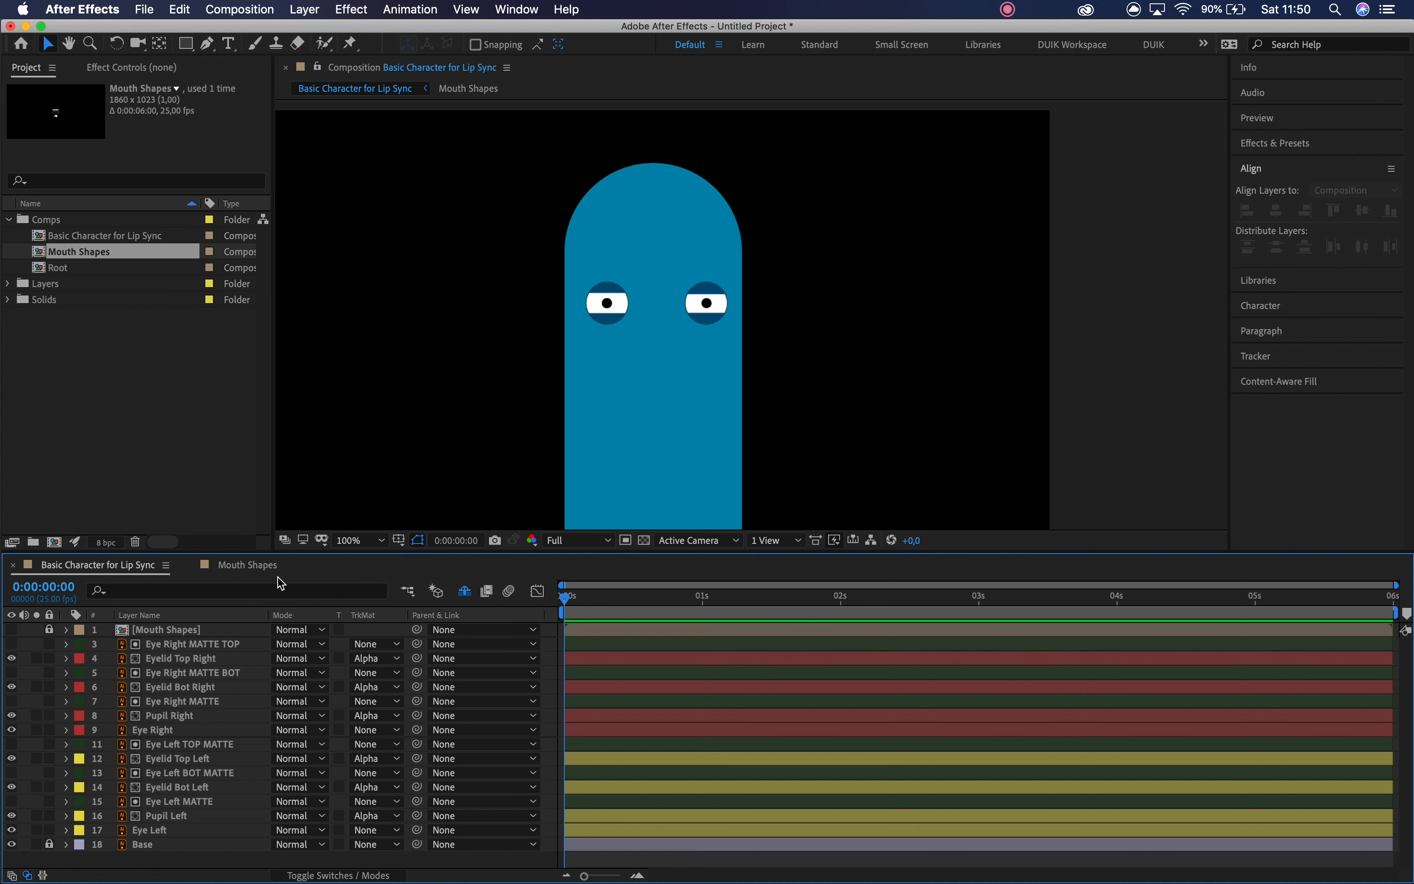
- Move all left-eye layers and all right-eye layers, including their mattes, inward so the eyes sit closer together
{"action": "left_click_drag", "start_coordinate": [529, 272], "coordinate": [622, 333]}
{"action": "key", "text": "space"}
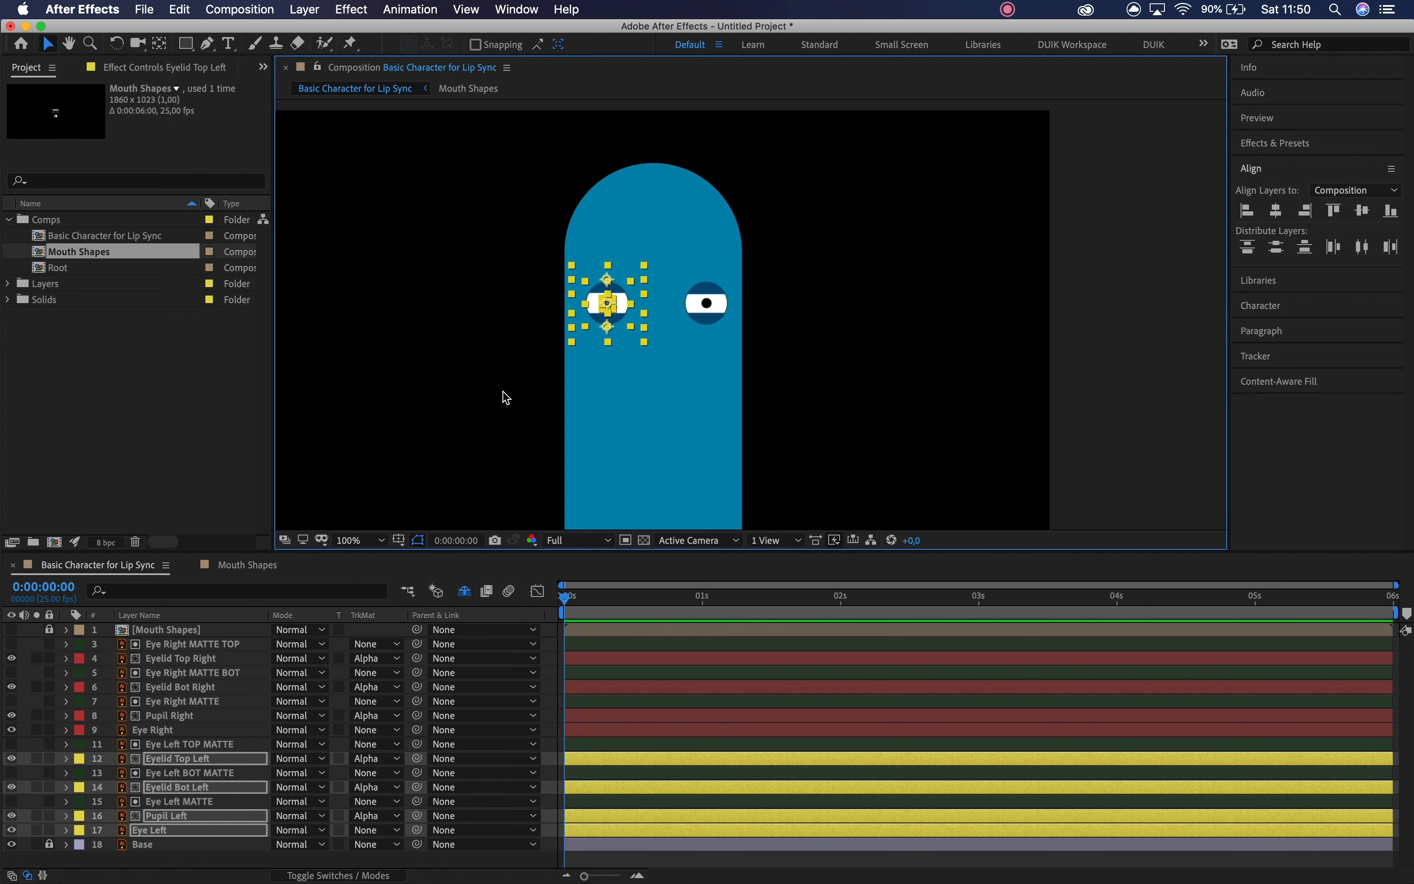
{"action": "left_click", "coordinate": [165, 745]}
{"action": "left_click", "coordinate": [166, 830], "text": "shift"}
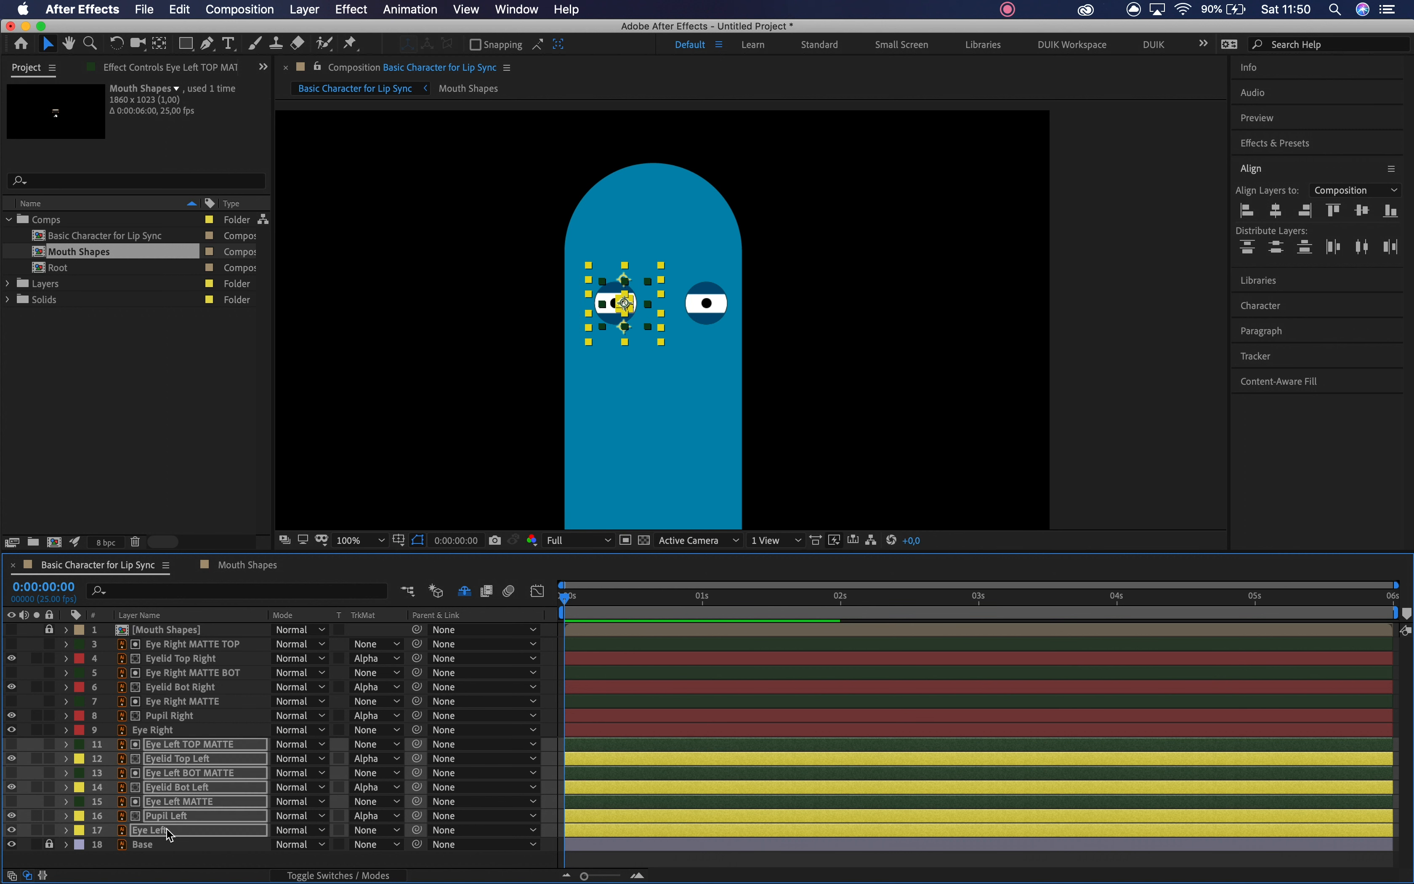
{"action": "left_click", "coordinate": [155, 730]}
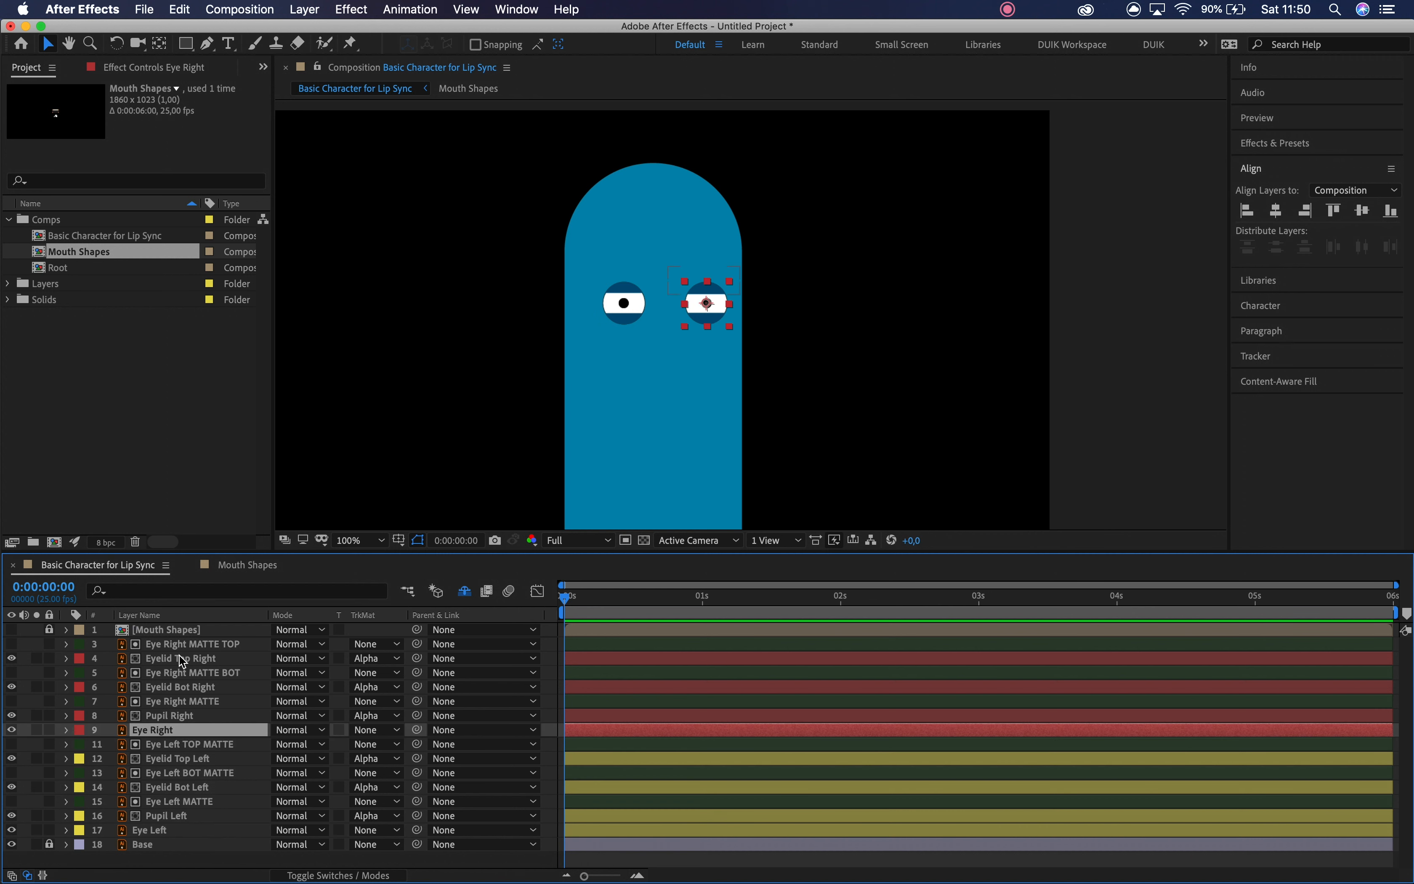
{"action": "left_click", "coordinate": [183, 647], "text": "shift"}
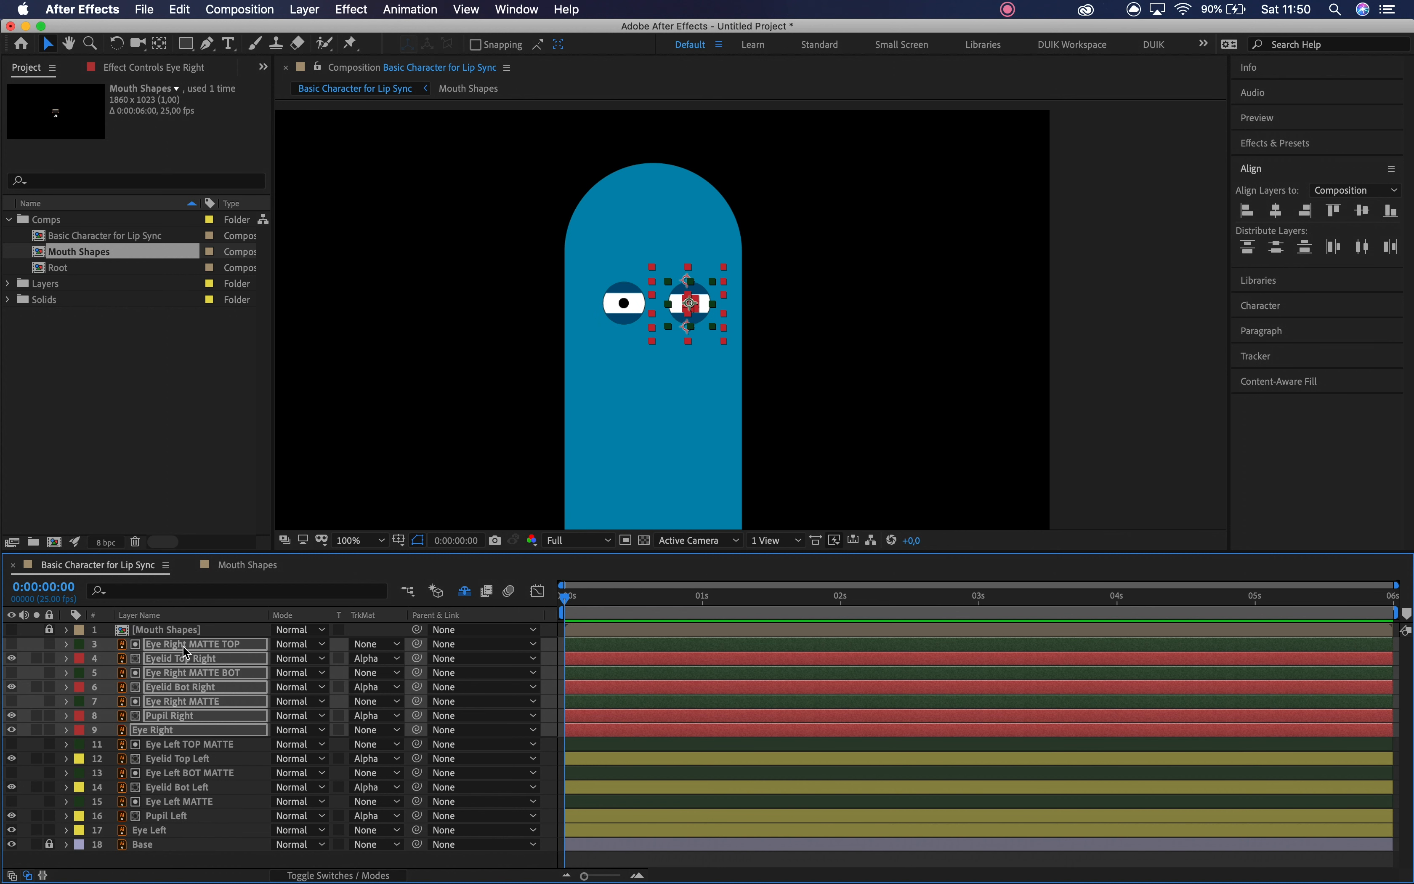
{"action": "left_click", "coordinate": [897, 308]}
- Add a new null object and place it over the gap between the two eyes
{"action": "scroll", "coordinate": [812, 311], "scroll_direction": "up", "scroll_amount": 1}
{"action": "key", "text": "space"}
{"action": "left_click_drag", "start_coordinate": [595, 370], "coordinate": [692, 381]}
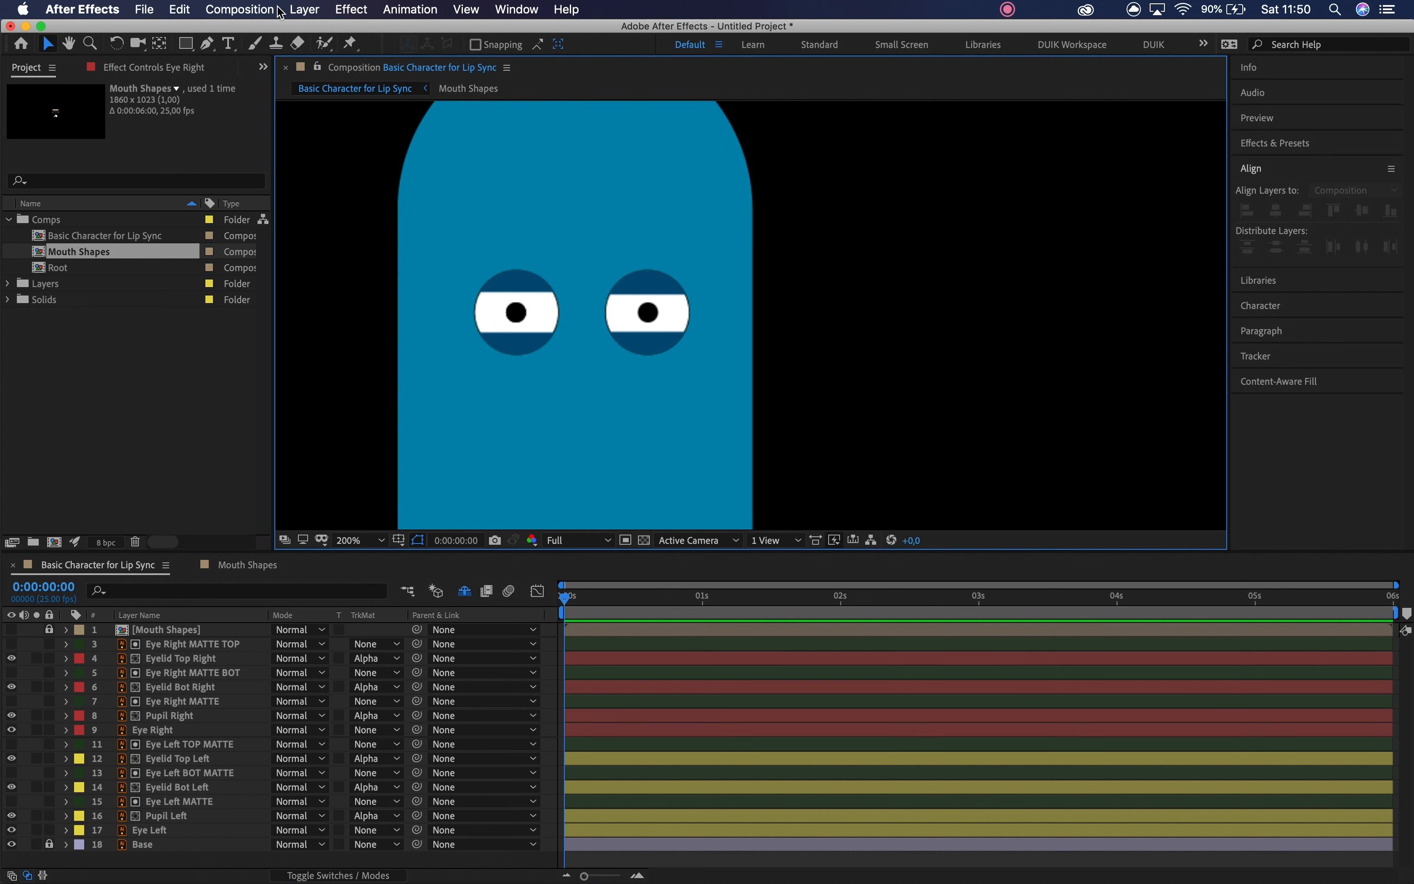
{"action": "left_click", "coordinate": [304, 9]}
{"action": "mouse_move", "coordinate": [319, 29]}
{"action": "left_click", "coordinate": [532, 118]}
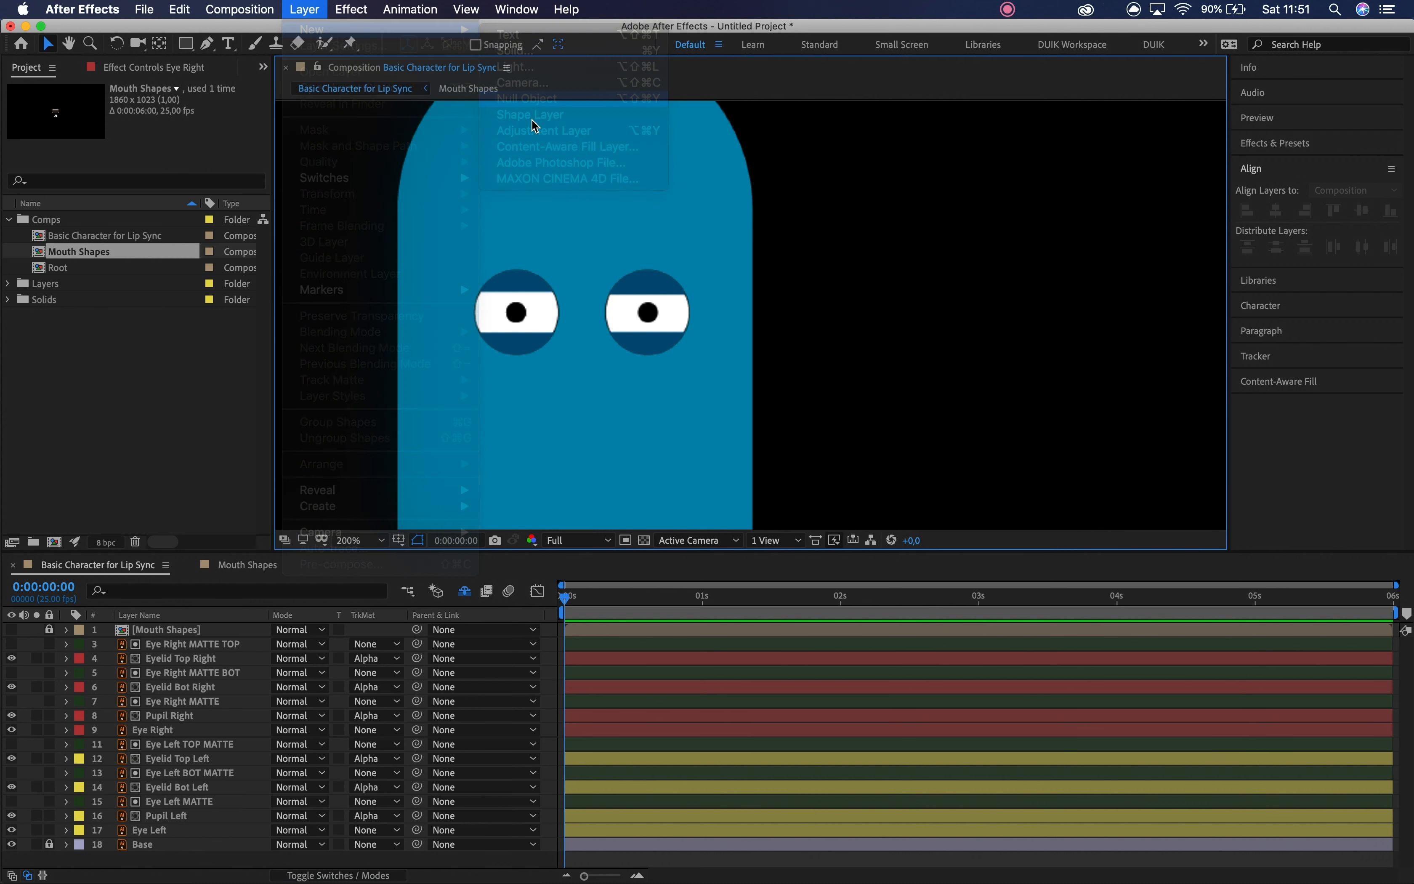
{"action": "left_click_drag", "start_coordinate": [562, 387], "coordinate": [545, 281]}
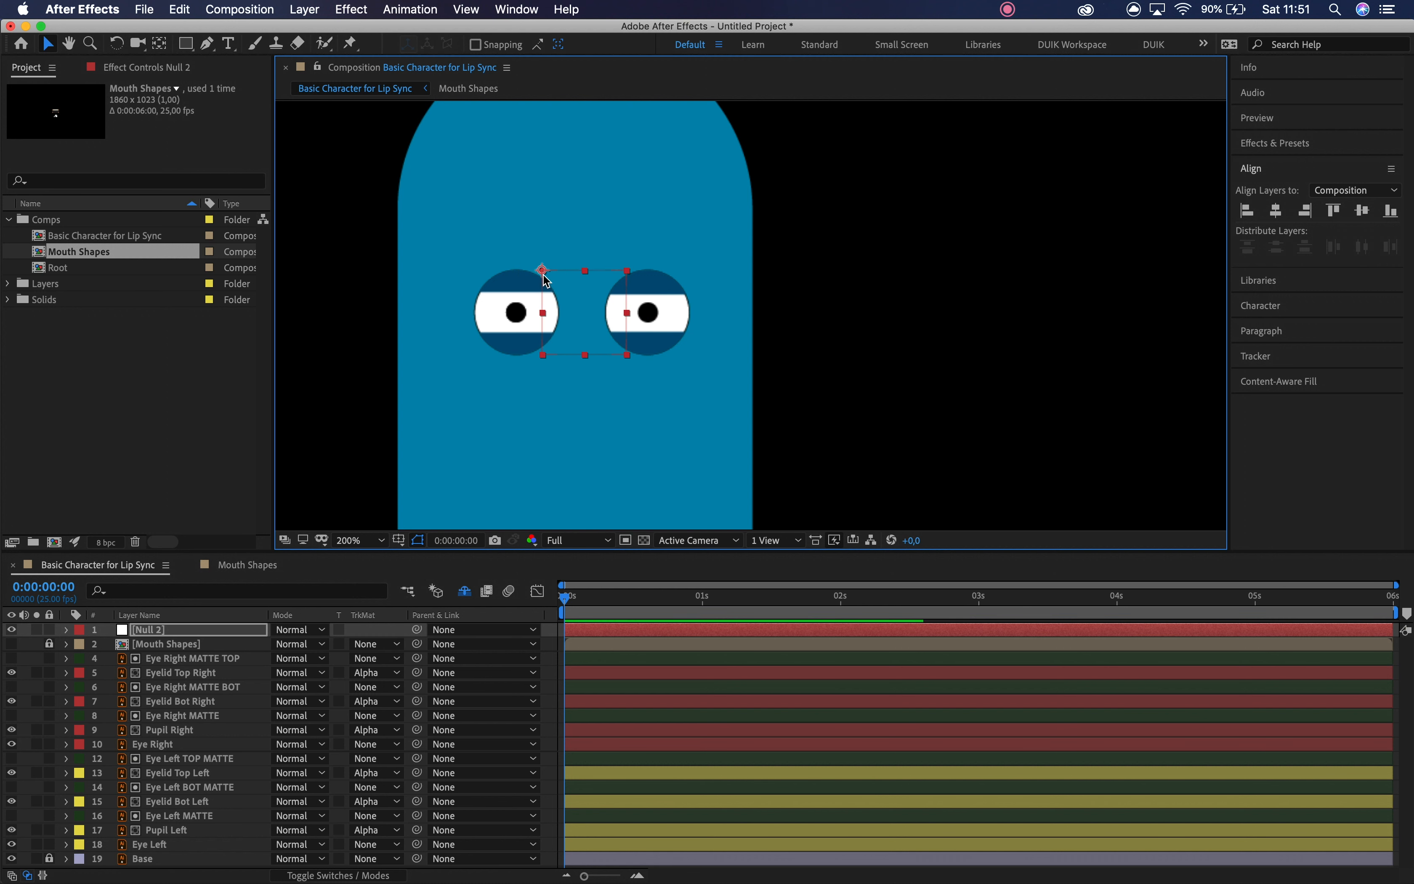
- Scale the null to 56%, fit it between the eyes and center its anchor point
{"action": "key", "text": "s"}
{"action": "left_click_drag", "start_coordinate": [298, 643], "coordinate": [259, 644]}
{"action": "key", "text": "shift+Down"}
{"action": "key", "text": "shift+Down"}
{"action": "key", "text": "shift+Up"}
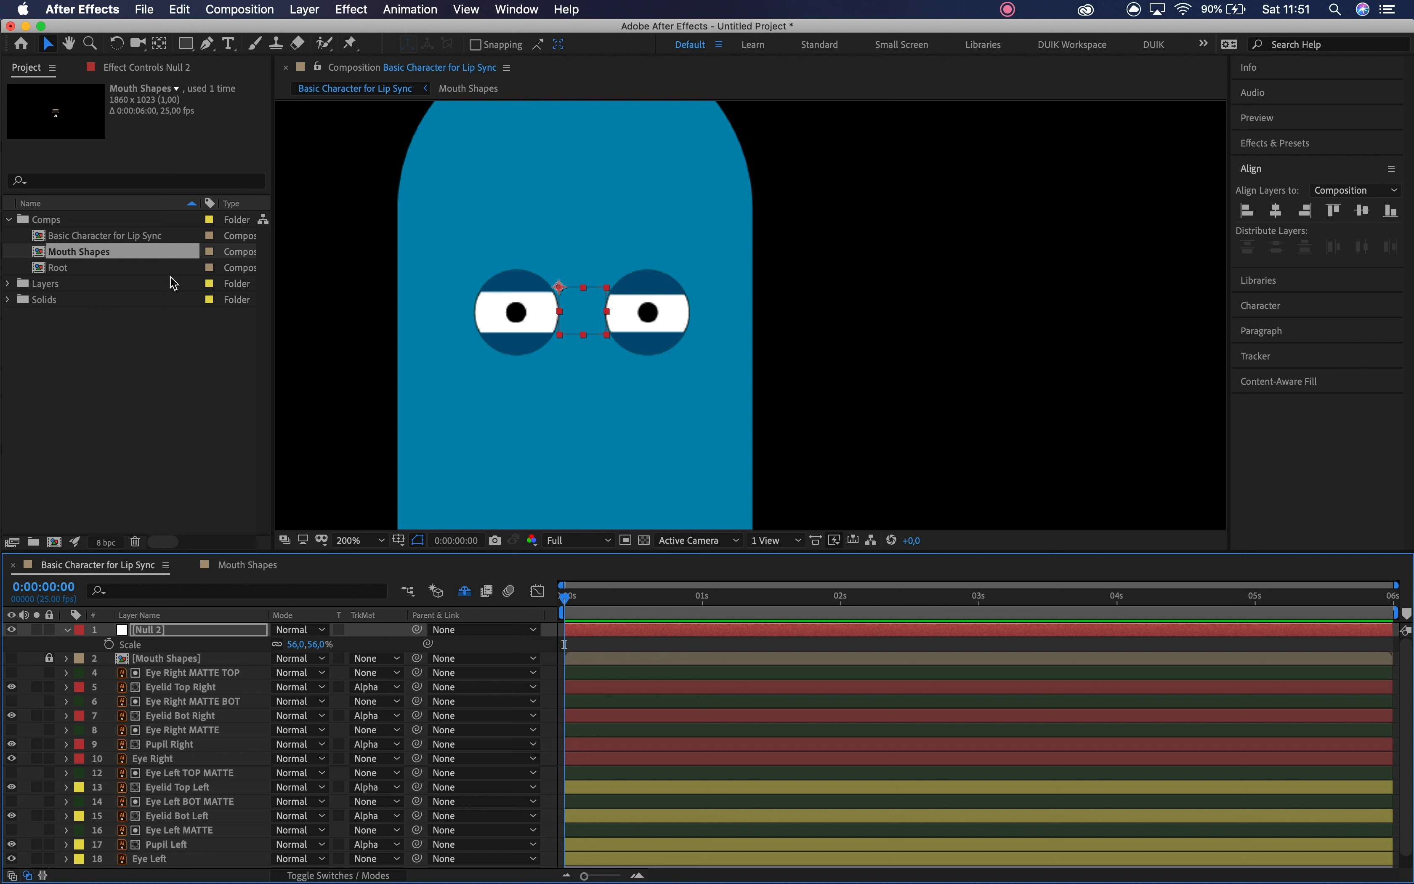
{"action": "key", "text": "super+alt+Home"}
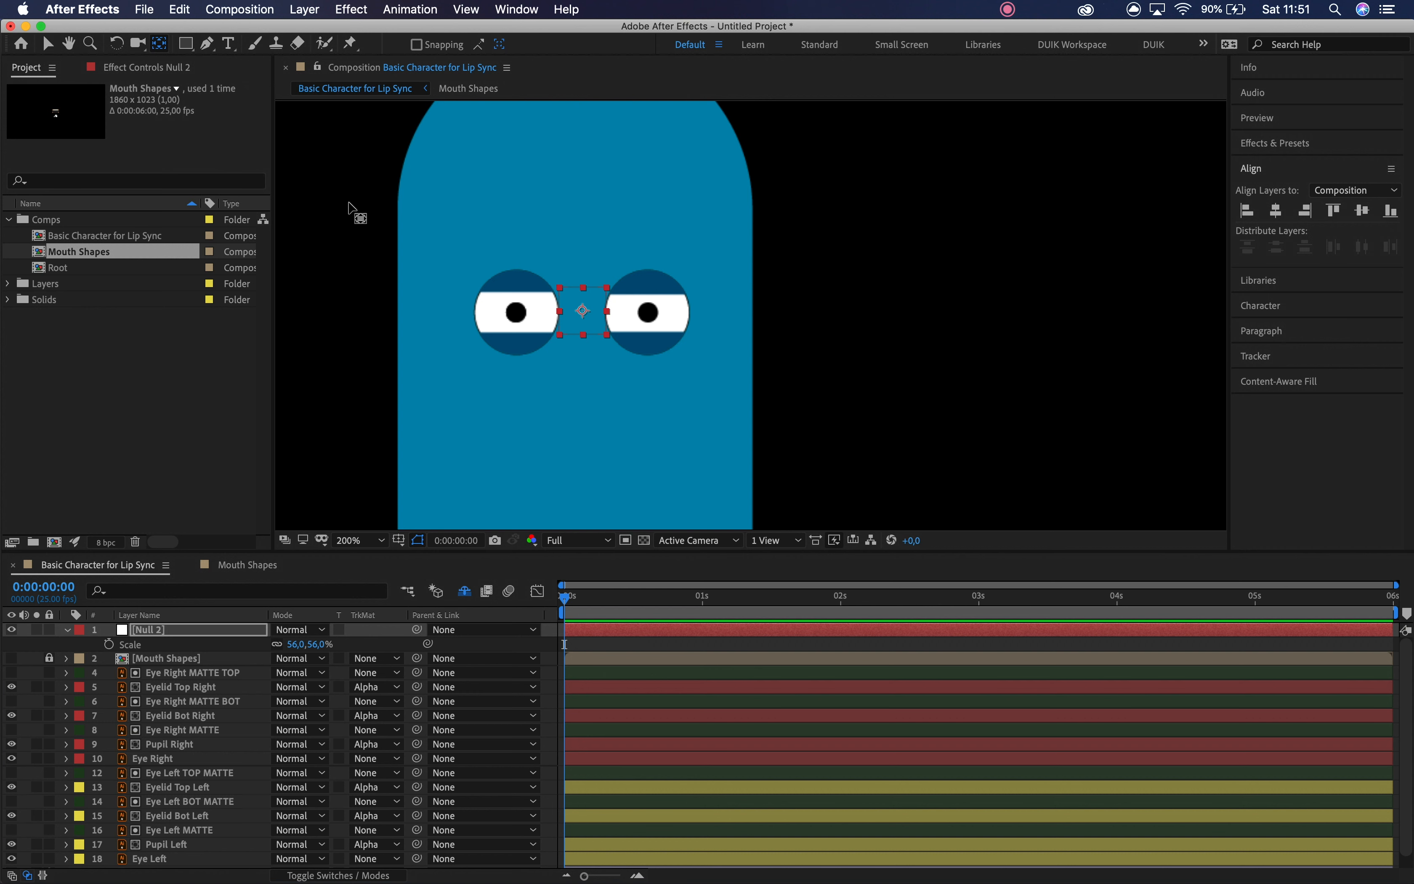
- Rename the null as Pupil NULL and set its label color to Cyan
{"action": "key", "text": "Return"}
{"action": "type", "text": "Pupil"}
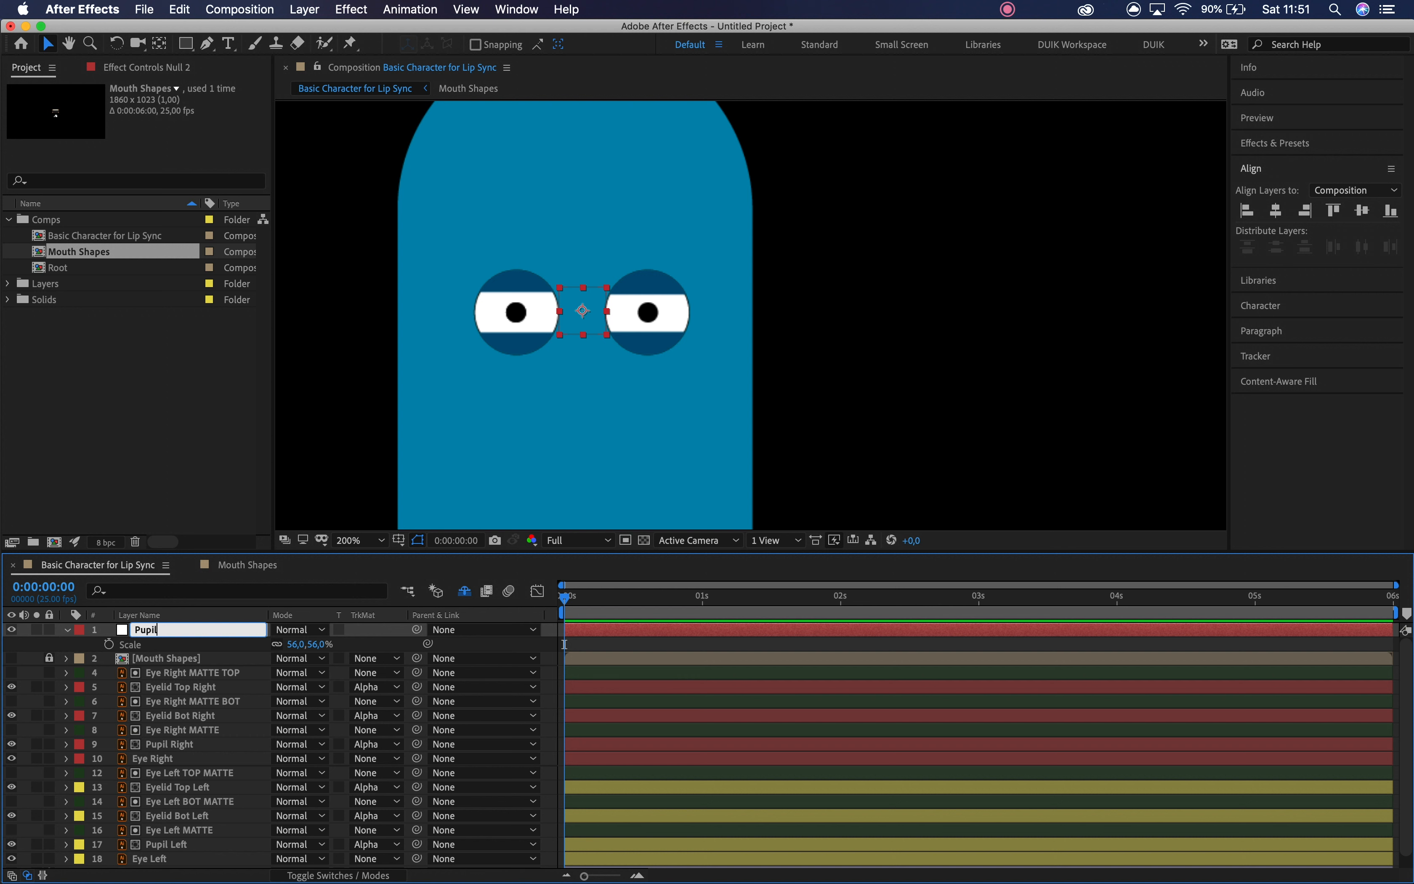
{"action": "type", "text": " NULL"}
{"action": "key", "text": "Return"}
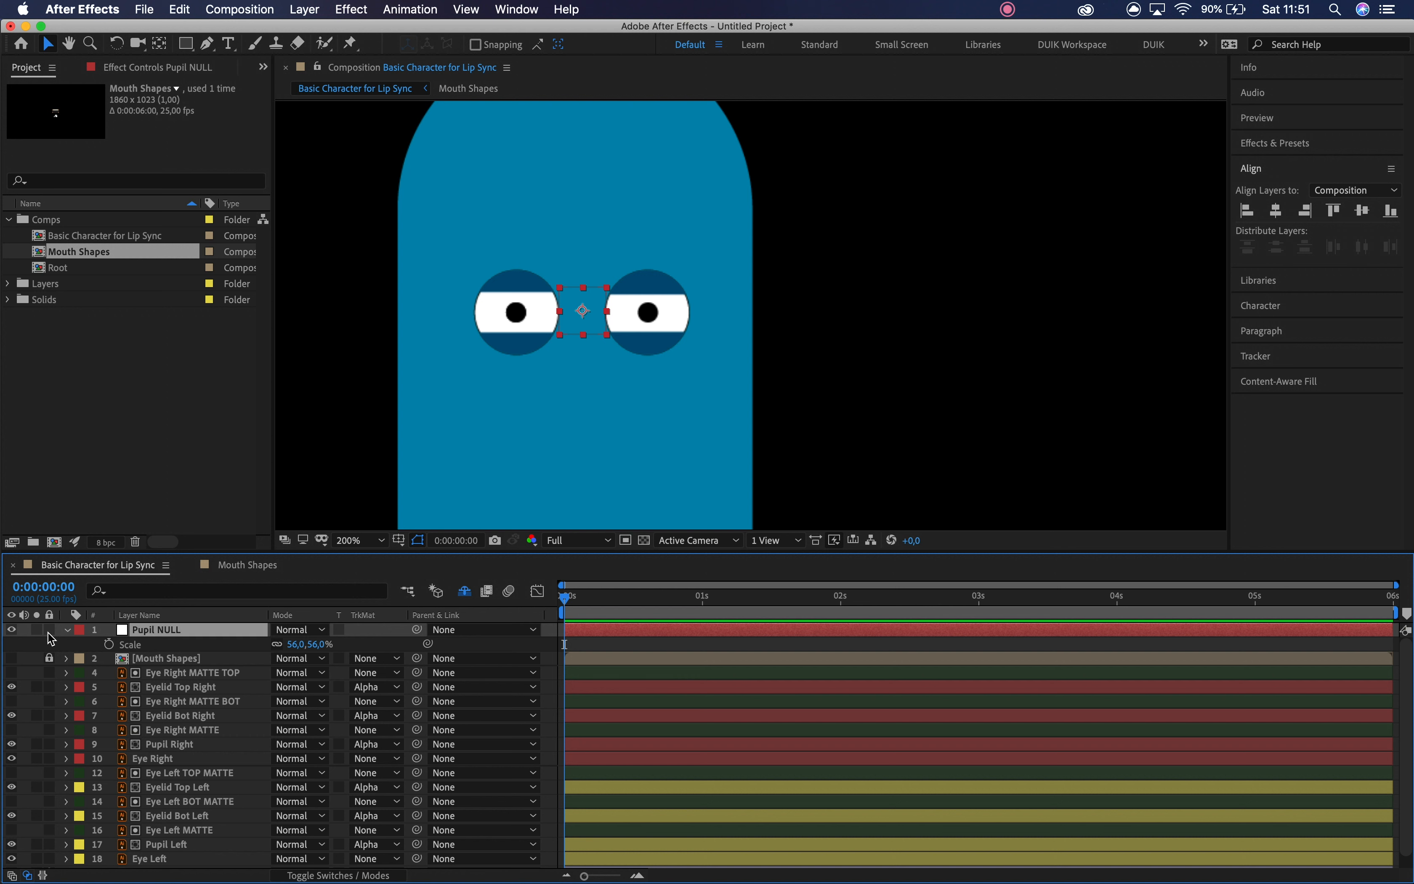
{"action": "left_click", "coordinate": [78, 630]}
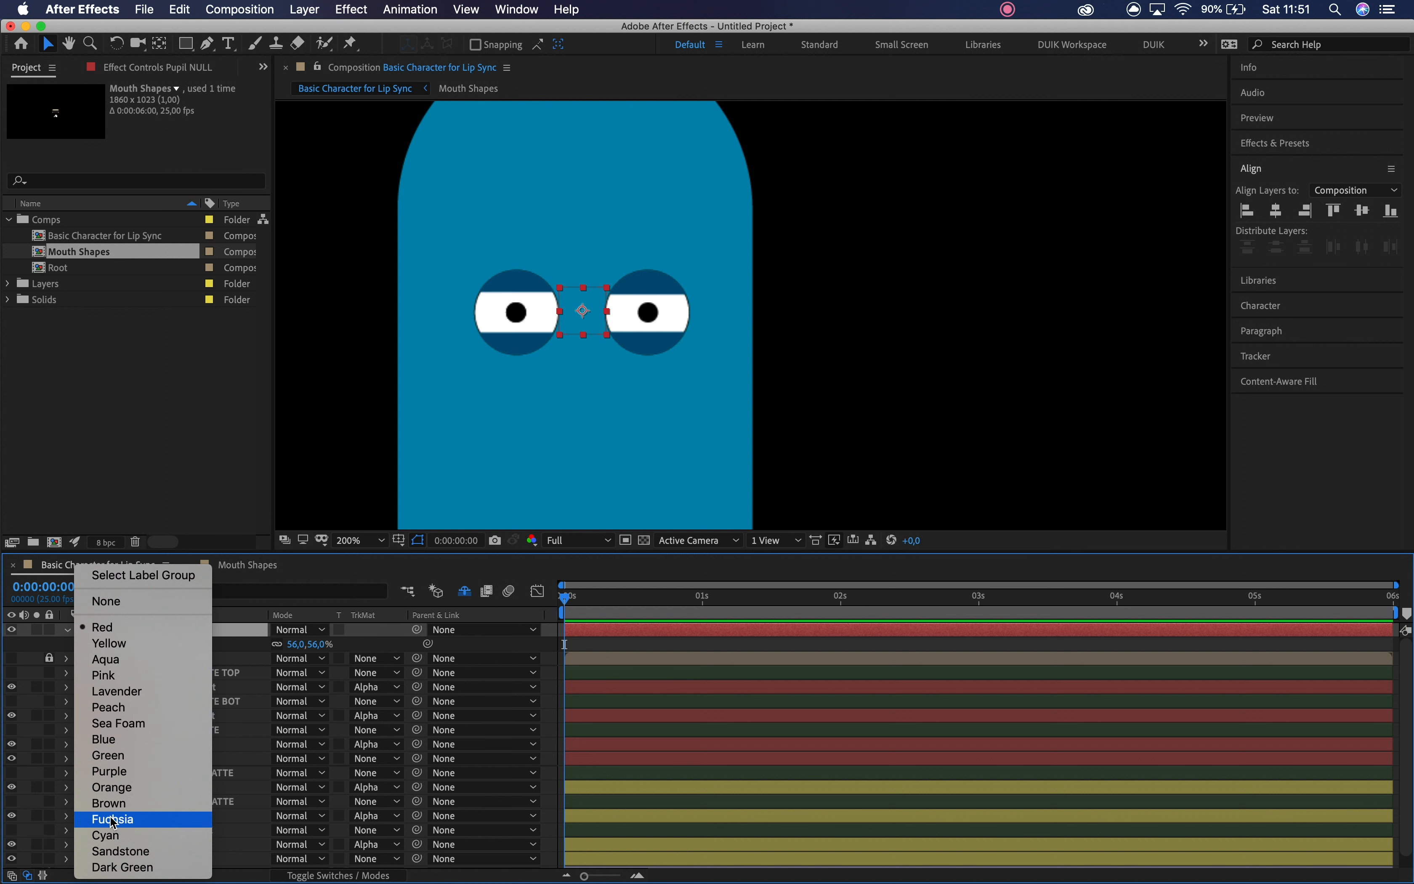
{"action": "left_click", "coordinate": [111, 835]}
{"action": "left_click", "coordinate": [67, 630]}
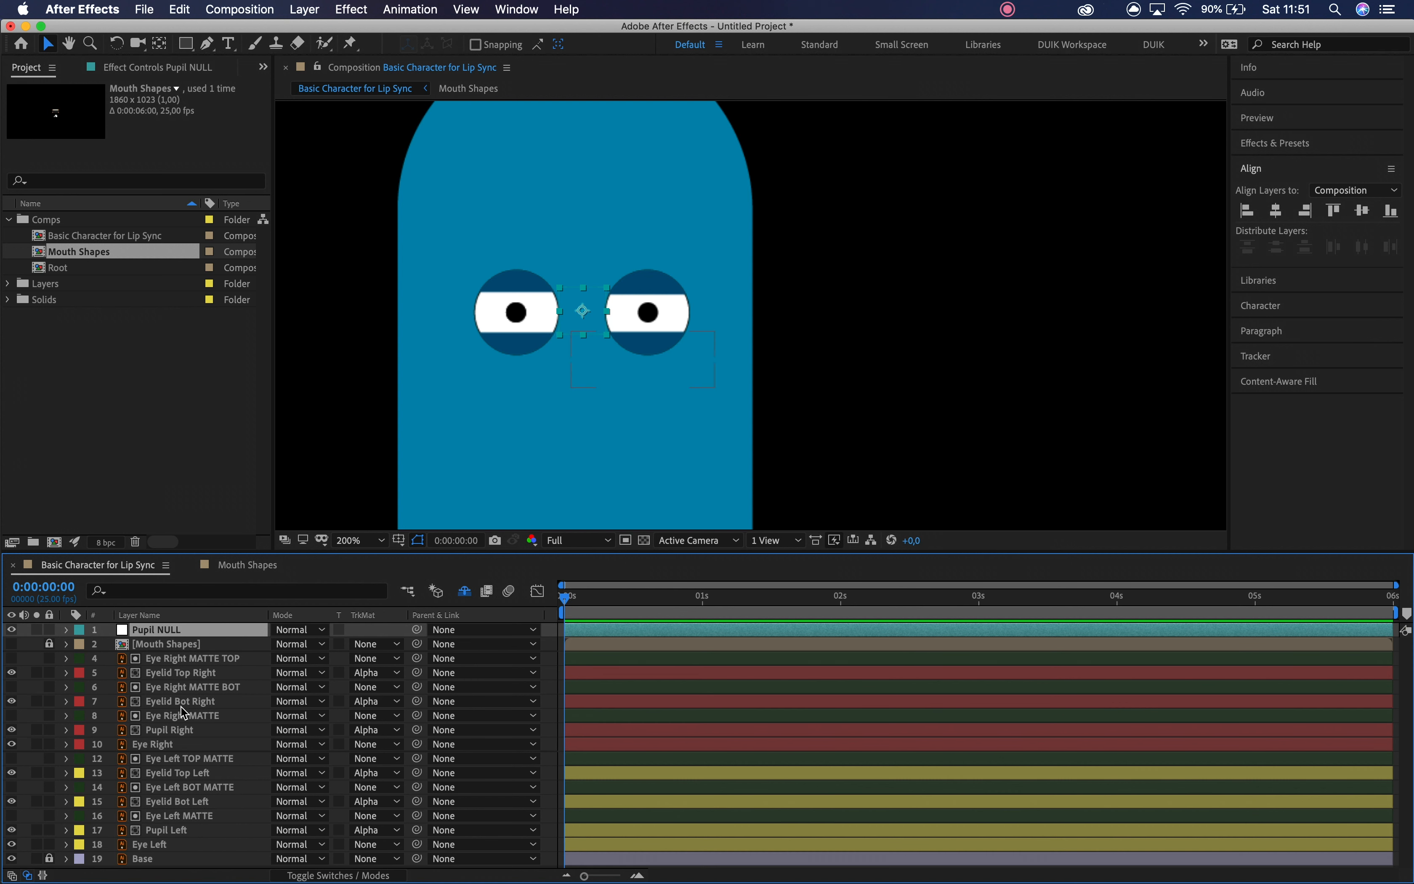
- Parent Pupil Right and Pupil Left to Pupil NULL, and test the link by moving the null around and back
{"action": "left_click", "coordinate": [179, 735]}
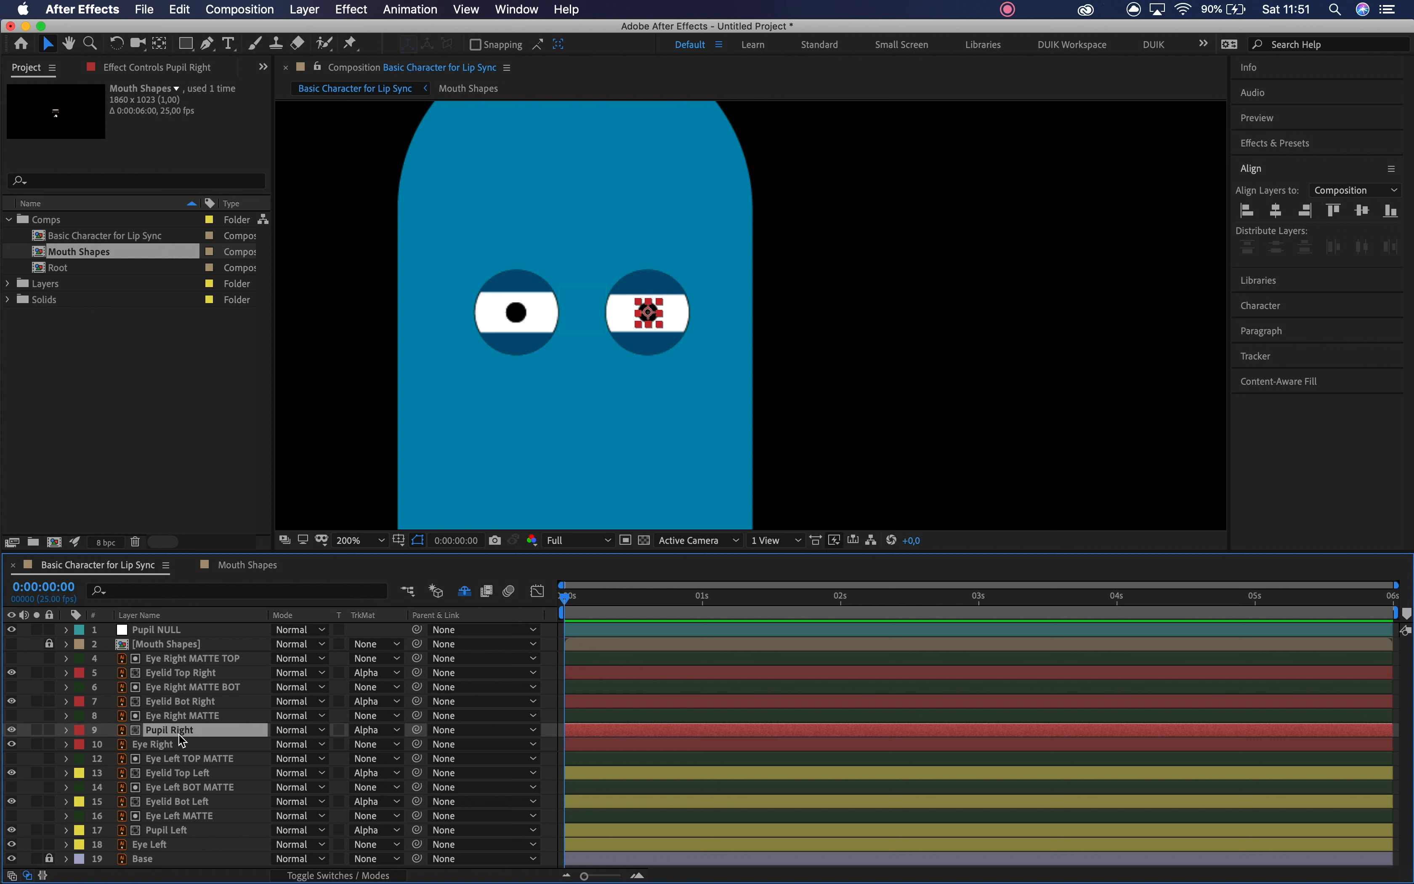
{"action": "left_click", "coordinate": [181, 831], "text": "super"}
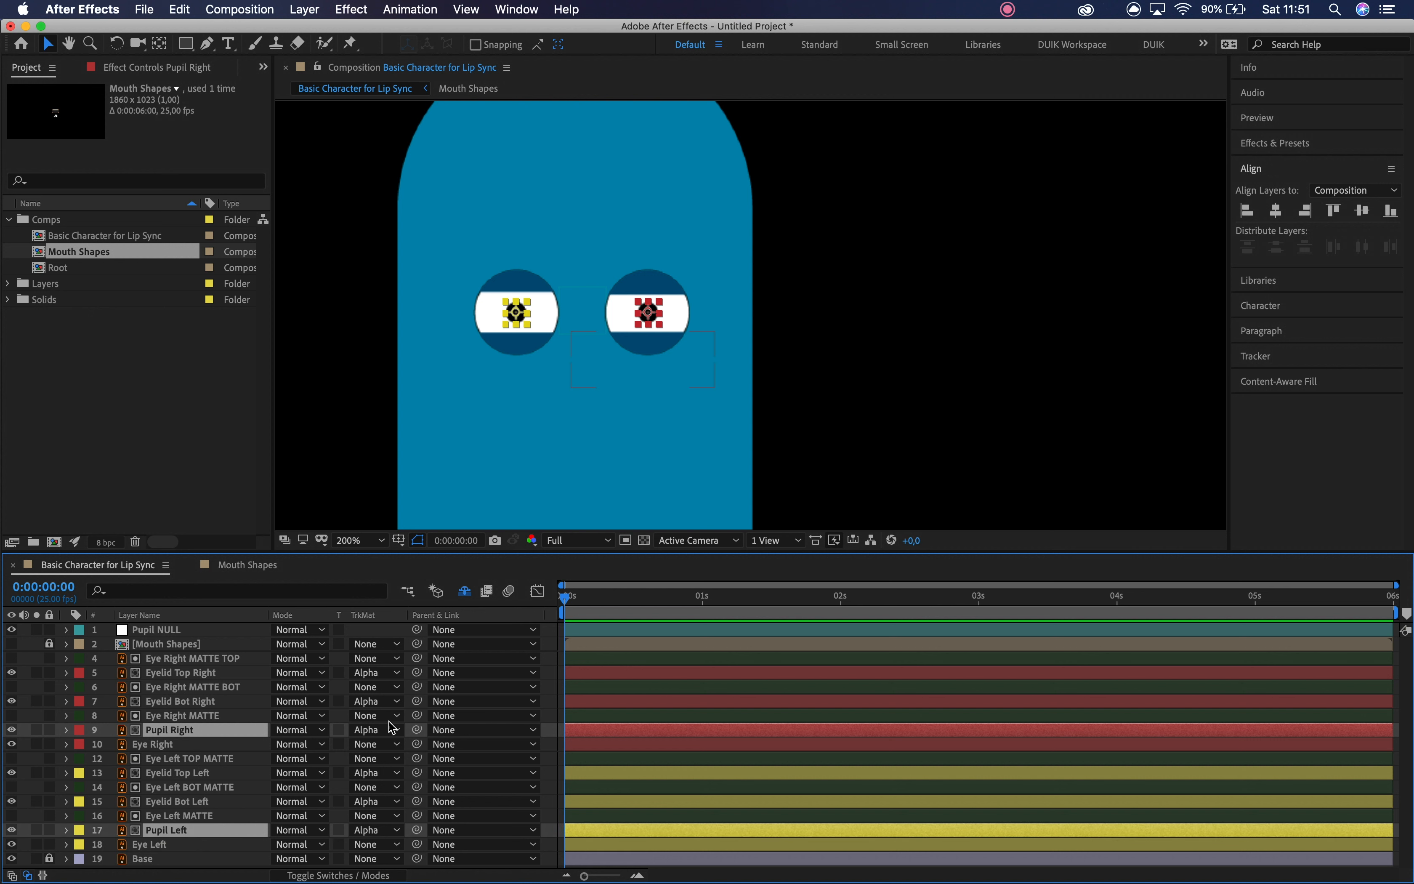
{"action": "left_click_drag", "start_coordinate": [416, 730], "coordinate": [167, 630]}
{"action": "mouse_move", "coordinate": [587, 316]}
{"action": "left_mouse_down"}
{"action": "mouse_move", "coordinate": [625, 325]}
{"action": "mouse_move", "coordinate": [614, 295]}
{"action": "mouse_move", "coordinate": [564, 312]}
{"action": "mouse_move", "coordinate": [576, 323]}
{"action": "mouse_move", "coordinate": [582, 309]}
{"action": "mouse_move", "coordinate": [556, 310]}
{"action": "mouse_move", "coordinate": [587, 319]}
{"action": "mouse_move", "coordinate": [587, 285]}
{"action": "mouse_move", "coordinate": [579, 332]}
{"action": "mouse_move", "coordinate": [583, 311]}
{"action": "left_mouse_up"}
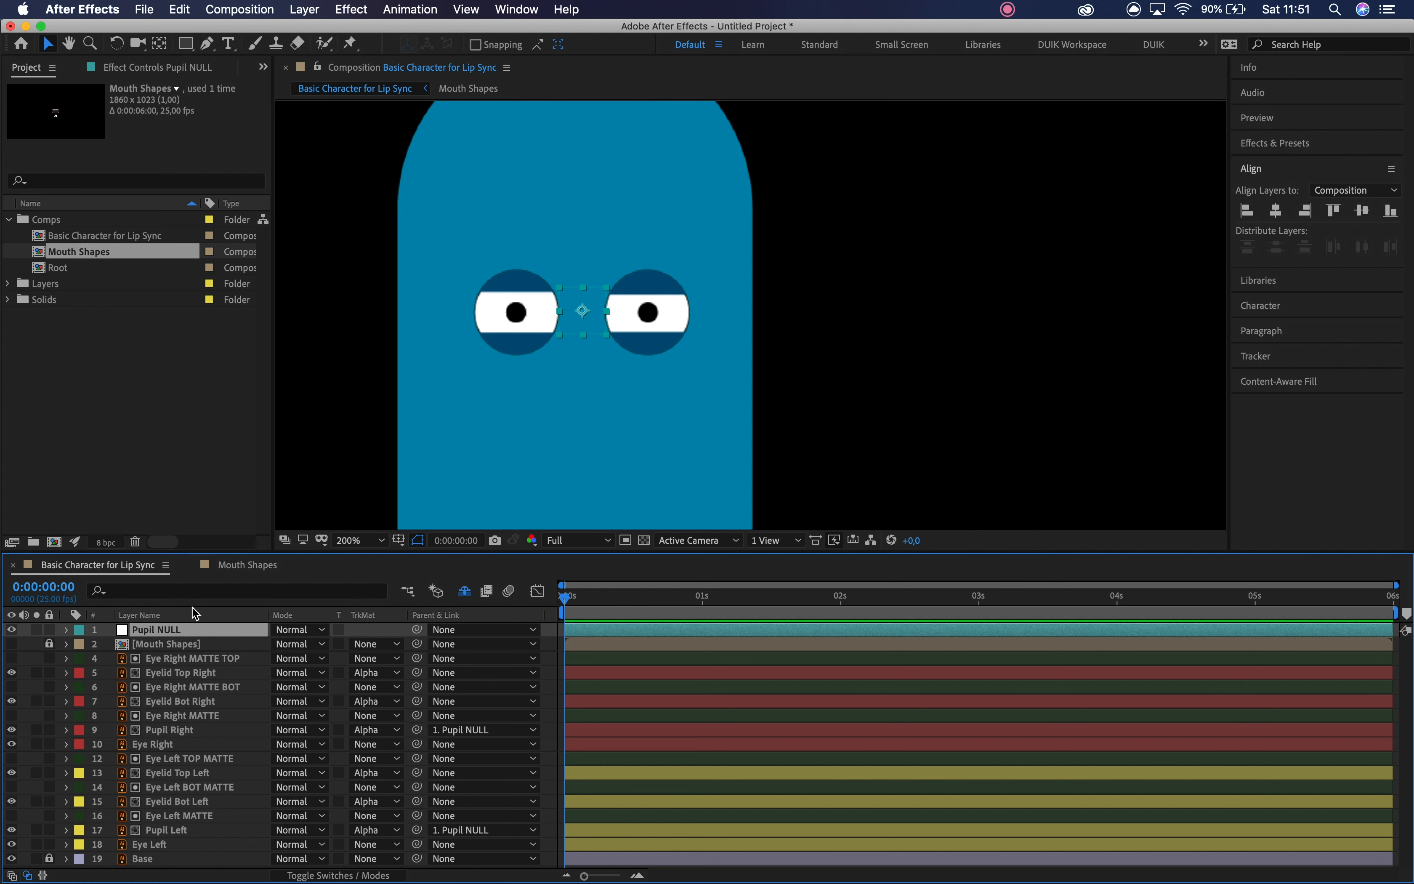
- Duplicate Pupil NULL and rename the copy as Eyelid TOP NULL
{"action": "left_click", "coordinate": [188, 630]}
{"action": "key", "text": "super+d"}
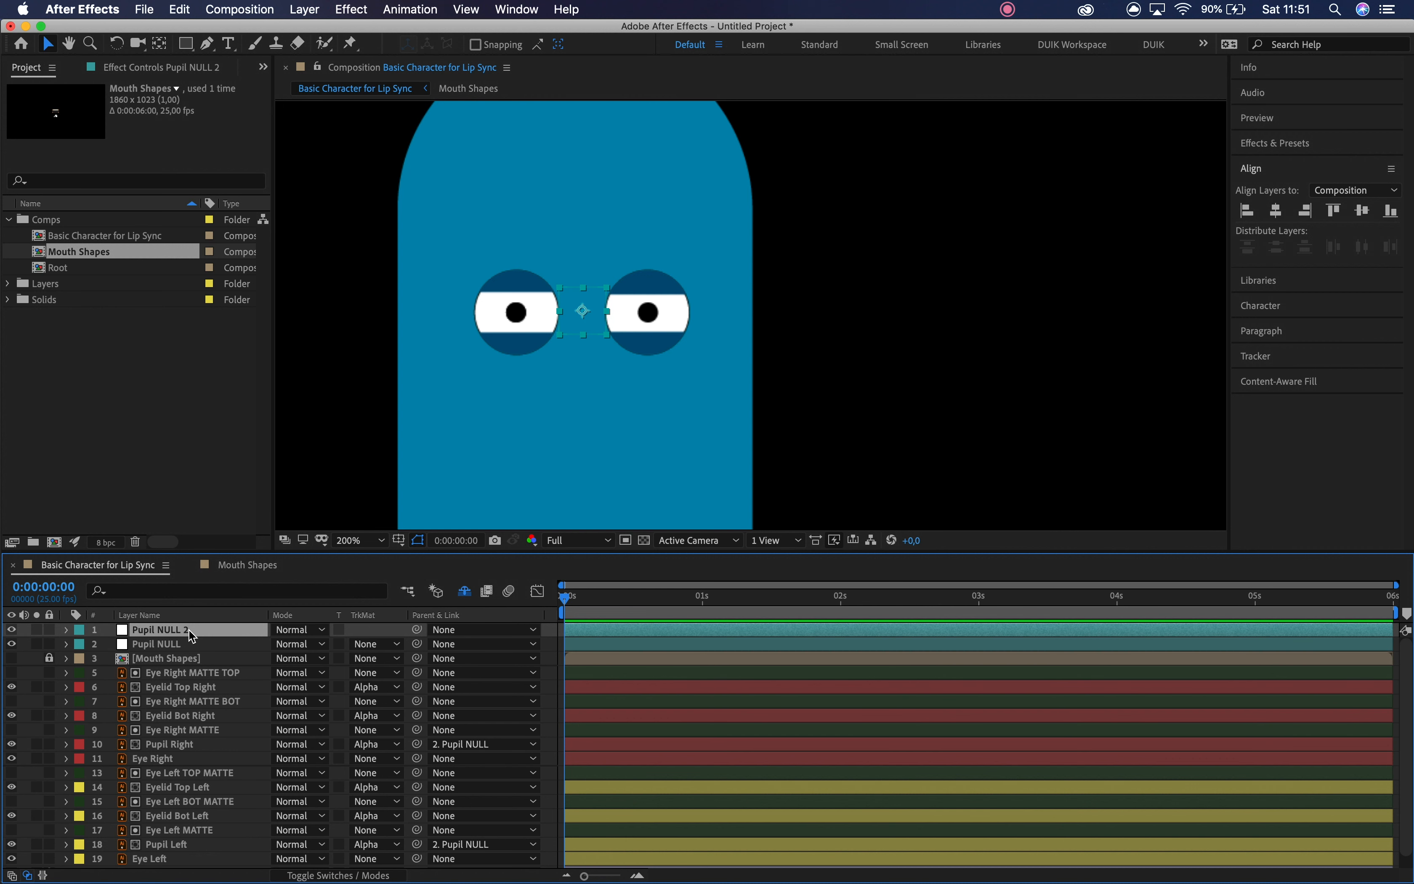
{"action": "key", "text": "Return"}
{"action": "left_click", "coordinate": [189, 630]}
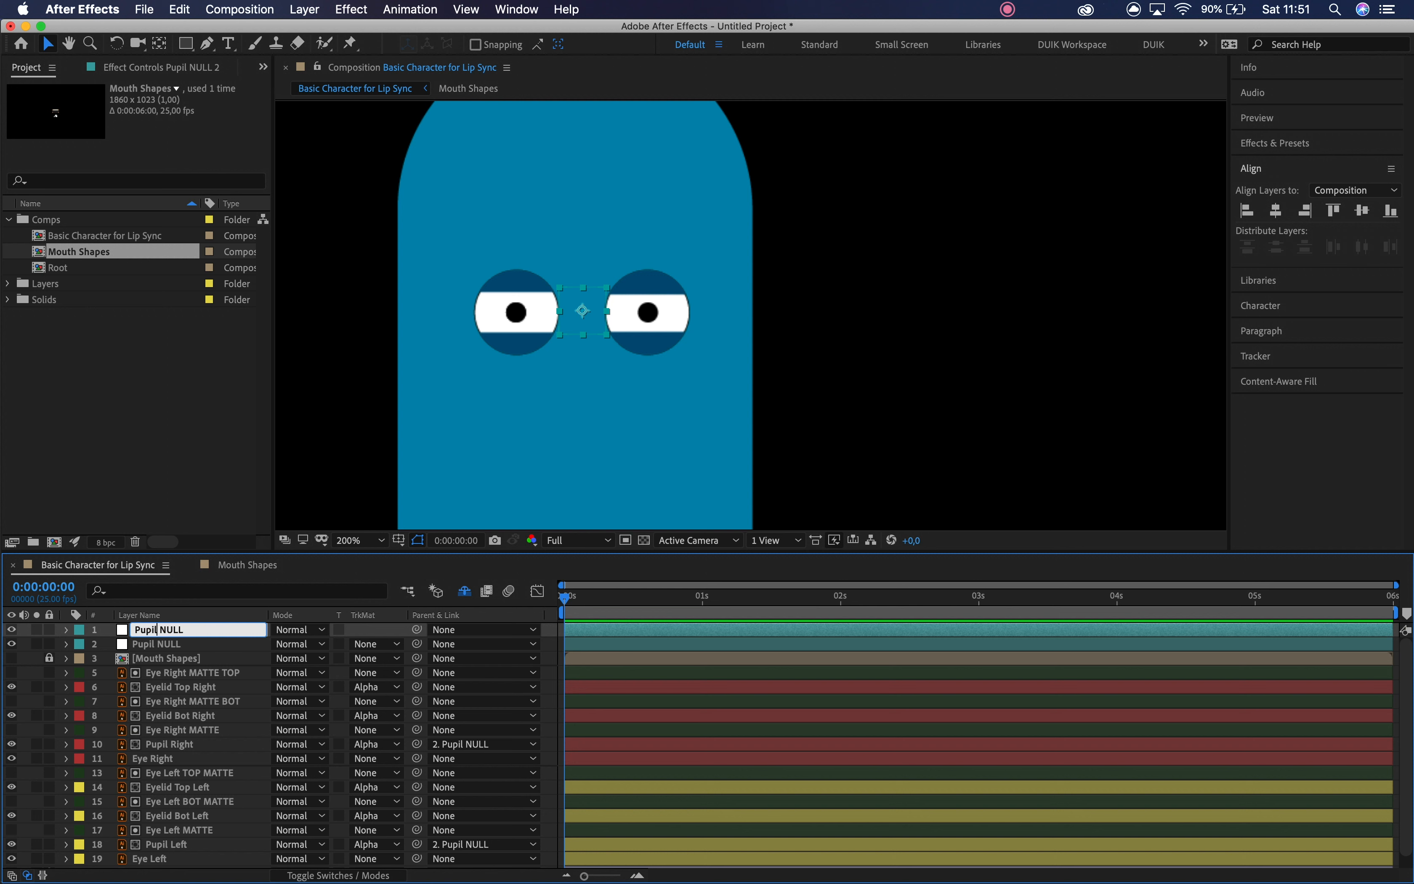
{"action": "type", "text": "Eyelid TOP"}
{"action": "key", "text": "Return"}
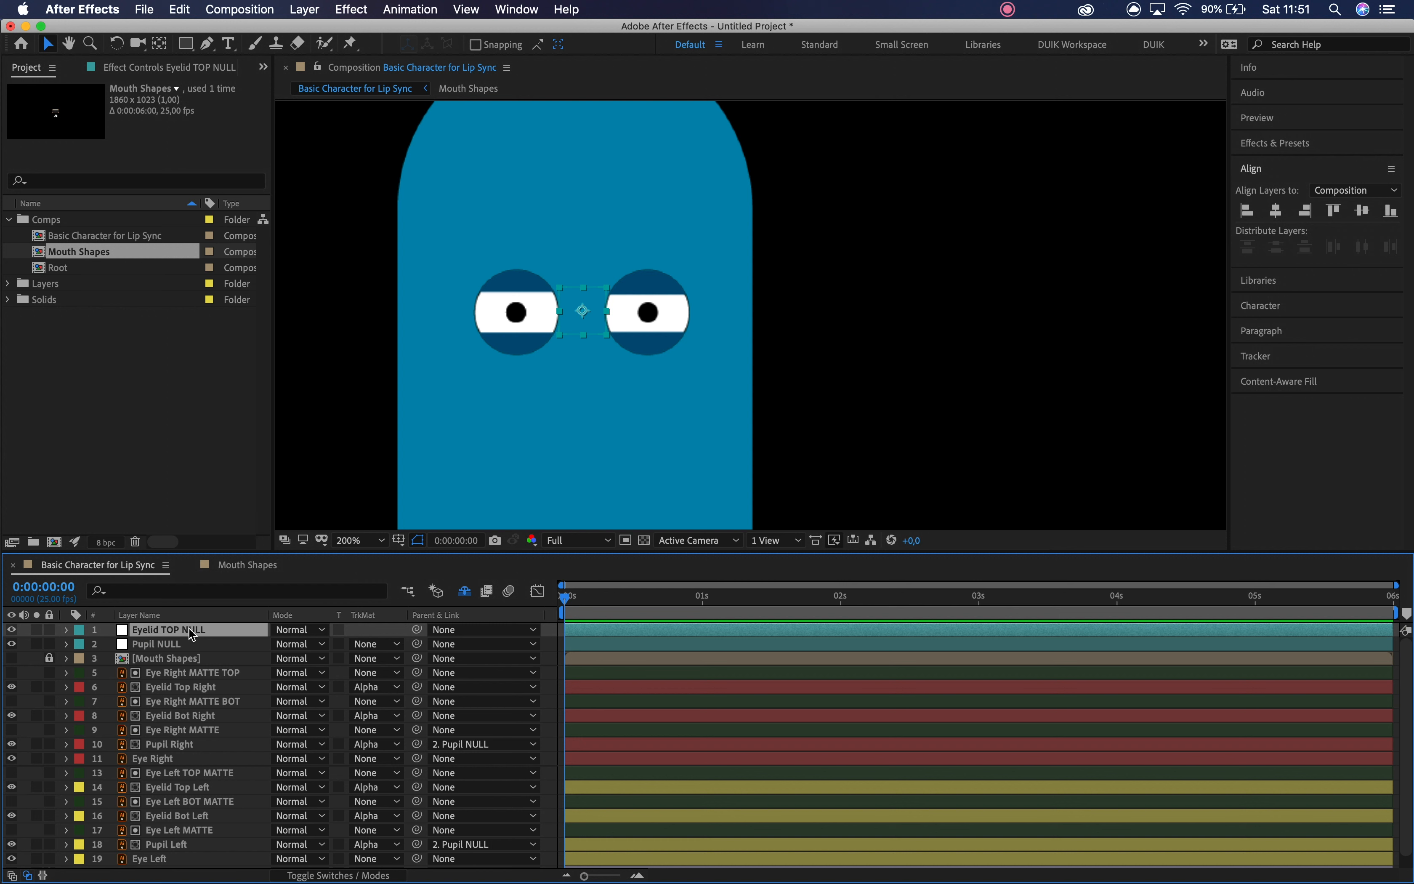
- Parent Eyelid Top Right and Eyelid Top Left to Eyelid TOP NULL
{"action": "left_click", "coordinate": [213, 690]}
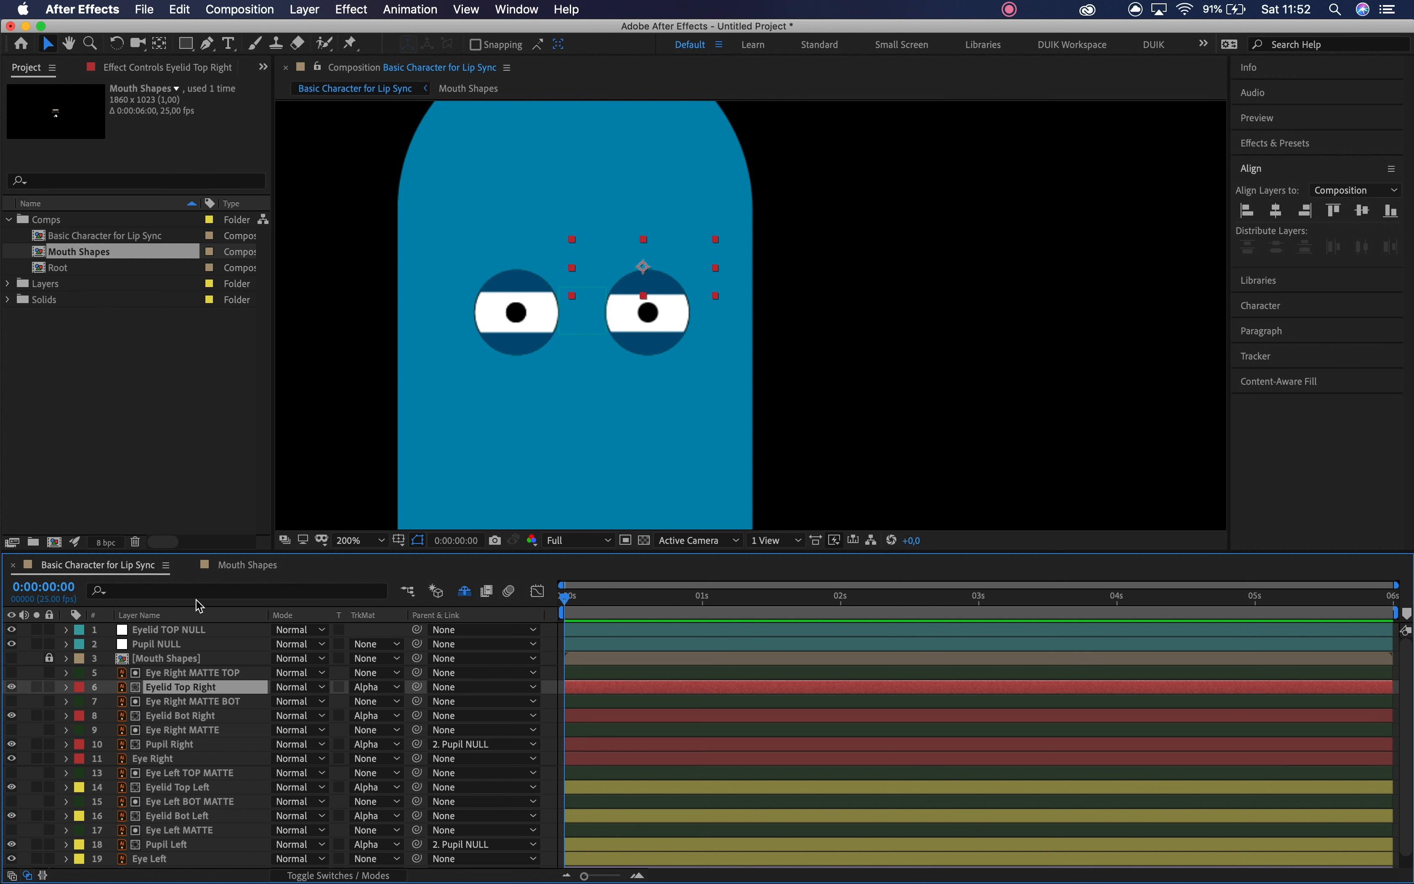
{"action": "left_click", "coordinate": [189, 626]}
{"action": "key", "text": "Return"}
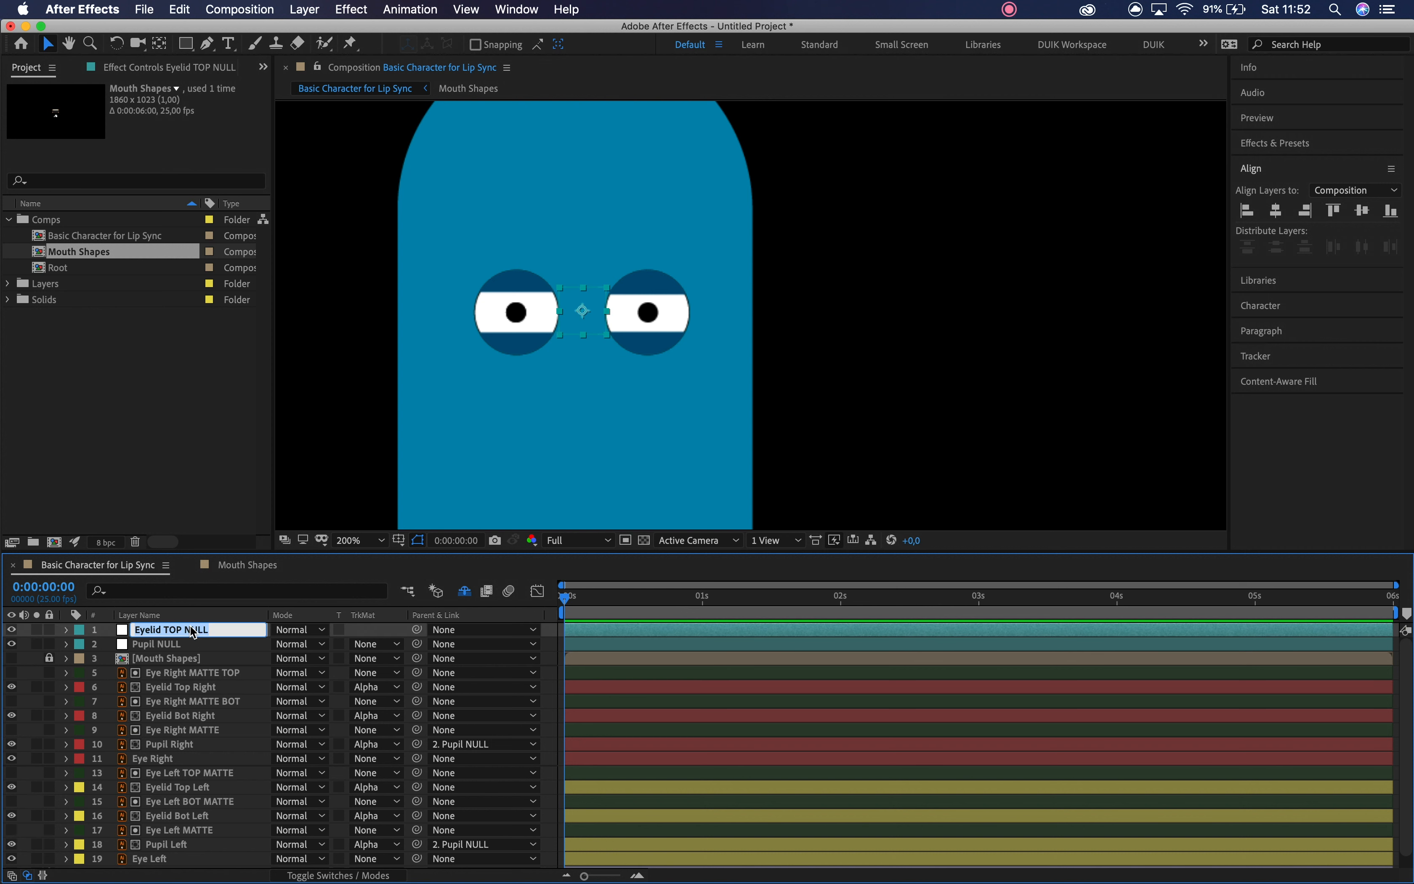
{"action": "left_click", "coordinate": [208, 687]}
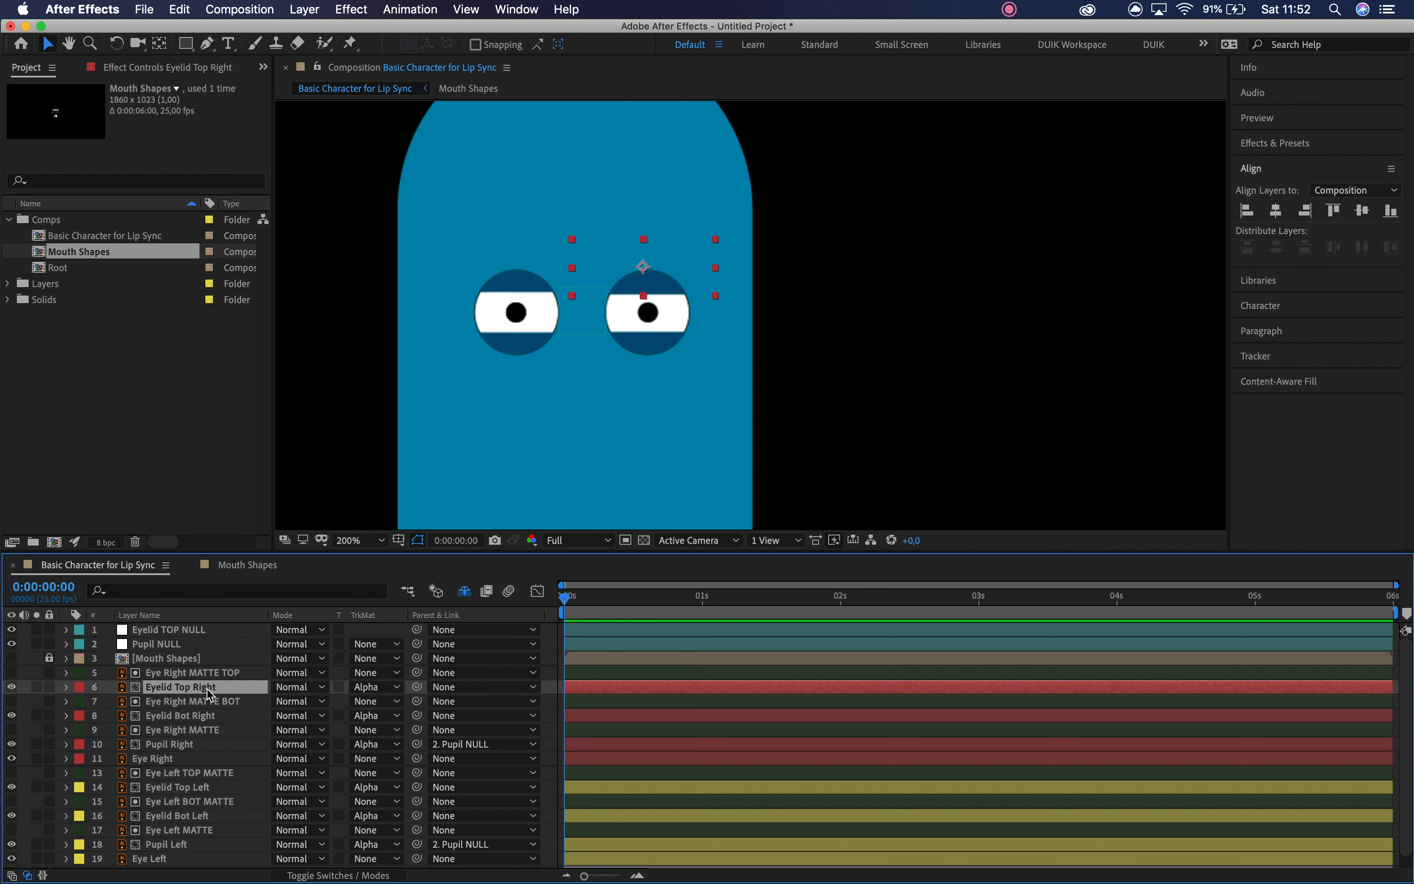
{"action": "left_click", "coordinate": [213, 789], "text": "super"}
{"action": "left_click_drag", "start_coordinate": [417, 790], "coordinate": [170, 630]}
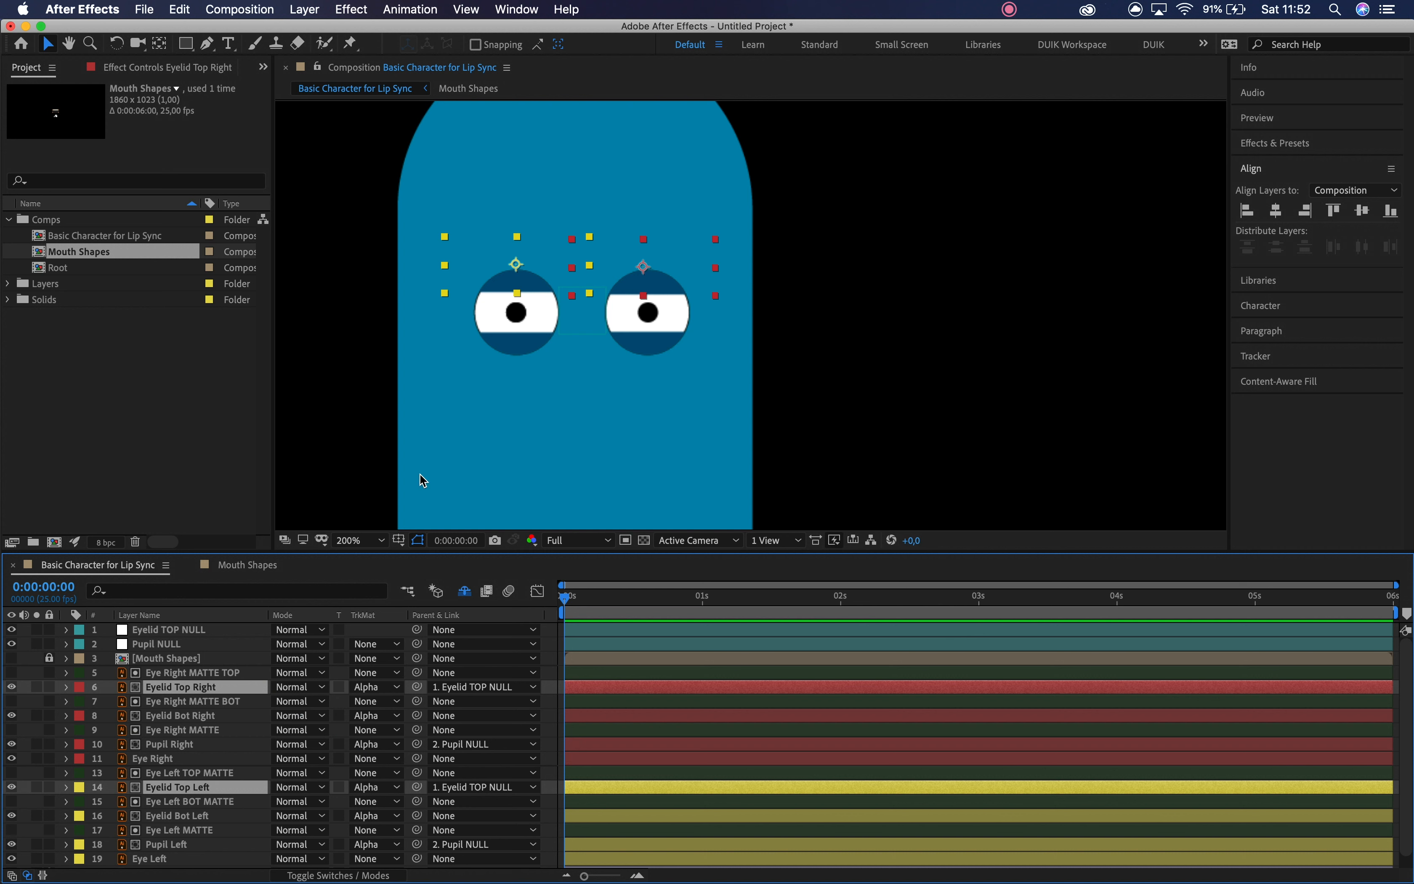
- Test the top eyelids by moving Eyelid TOP NULL, and undo the move
{"action": "left_click", "coordinate": [190, 632]}
{"action": "mouse_move", "coordinate": [585, 314]}
{"action": "left_mouse_down"}
{"action": "mouse_move", "coordinate": [581, 293]}
{"action": "mouse_move", "coordinate": [583, 311]}
{"action": "left_mouse_up"}
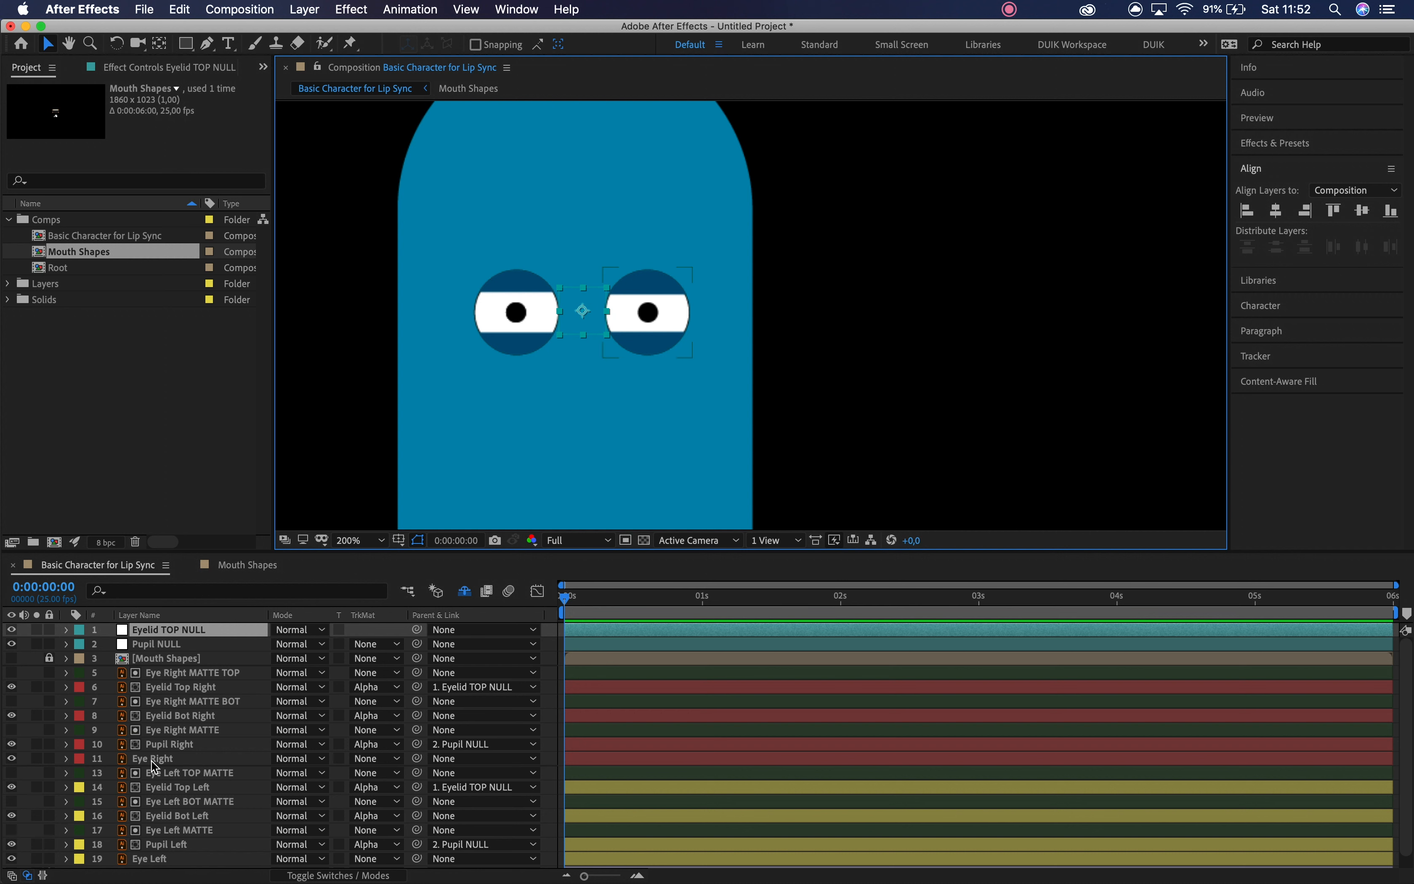
{"action": "key", "text": "super+z"}
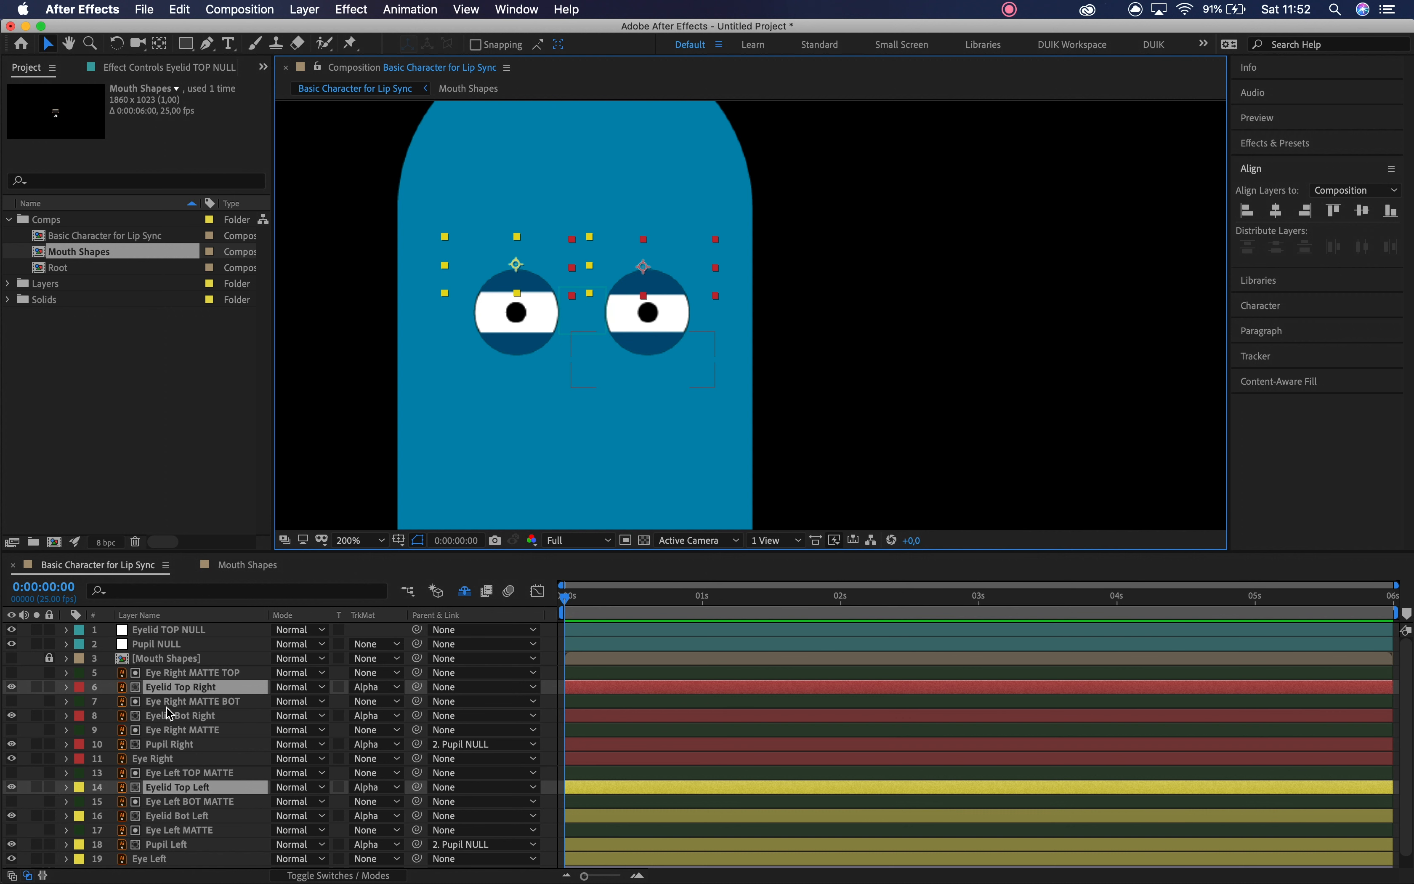
- Move Eyelid TOP NULL up above the pupils and set its horizontal scale to 254% so it spans both eyes
{"action": "left_click", "coordinate": [103, 632]}
{"action": "left_click", "coordinate": [80, 637]}
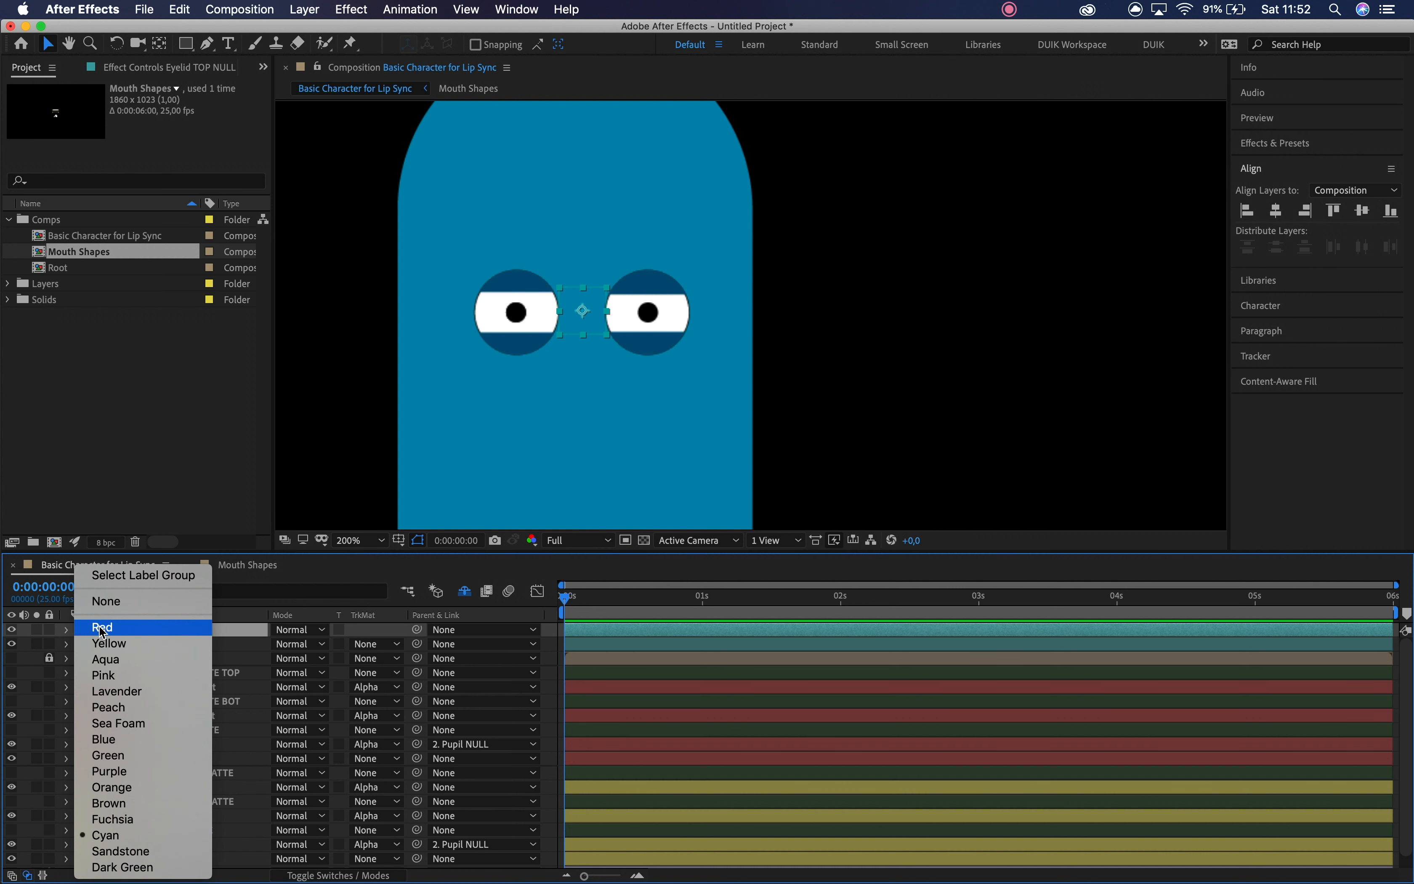
{"action": "left_click", "coordinate": [249, 625]}
{"action": "key", "text": "shift+Up"}
{"action": "key", "text": "shift+Up"}
{"action": "key", "text": "shift+Up"}
{"action": "key", "text": "shift+Up"}
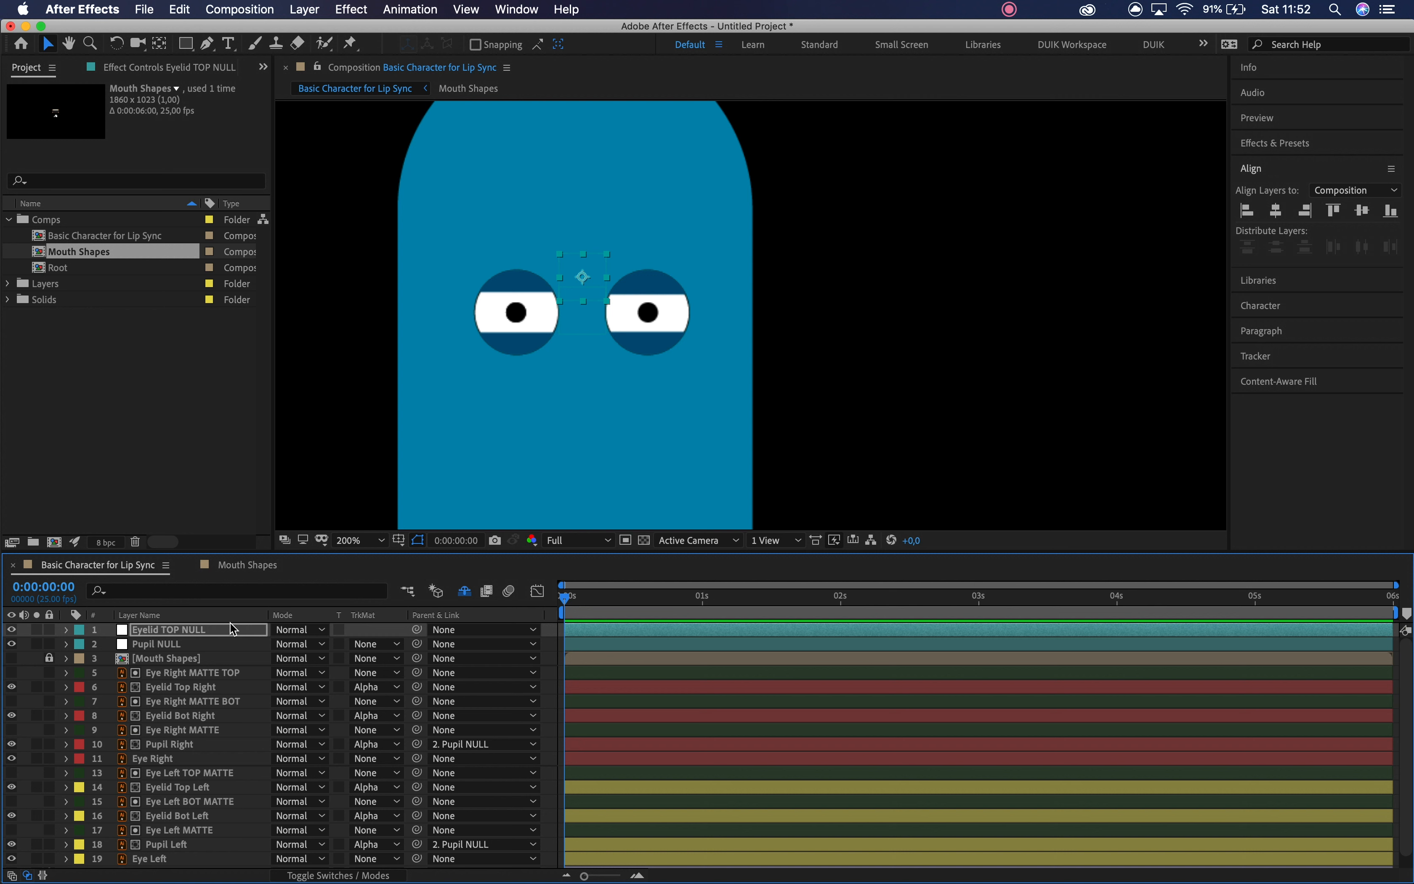
{"action": "key", "text": "s"}
{"action": "left_click_drag", "start_coordinate": [286, 643], "coordinate": [462, 646]}
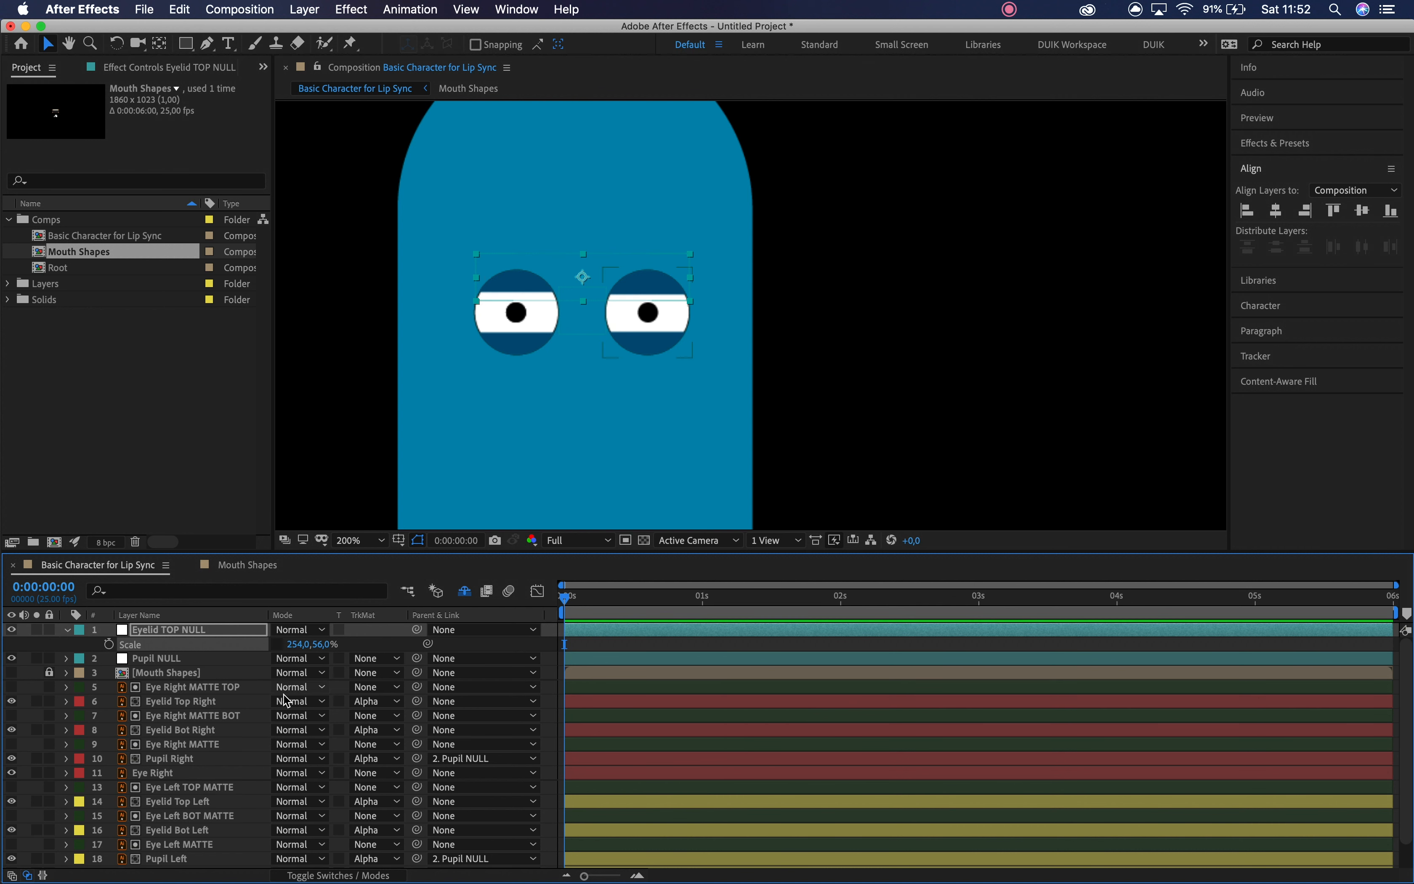
{"action": "left_click", "coordinate": [68, 630]}
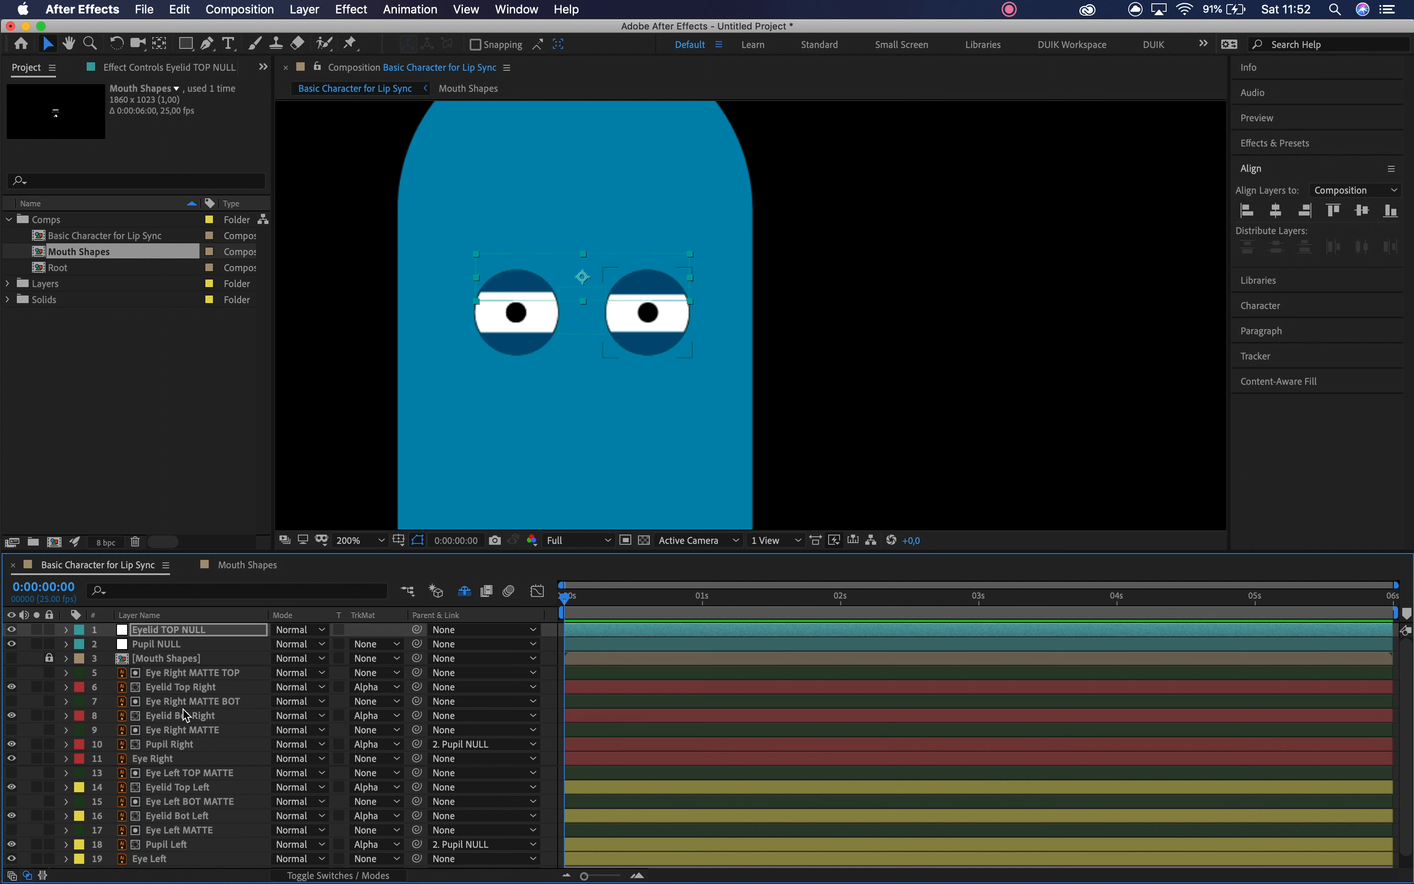
- Parent the Eyelid Top Right and Eyelid Top Left layers to the widened Eyelid TOP NULL
{"action": "left_click", "coordinate": [221, 693]}
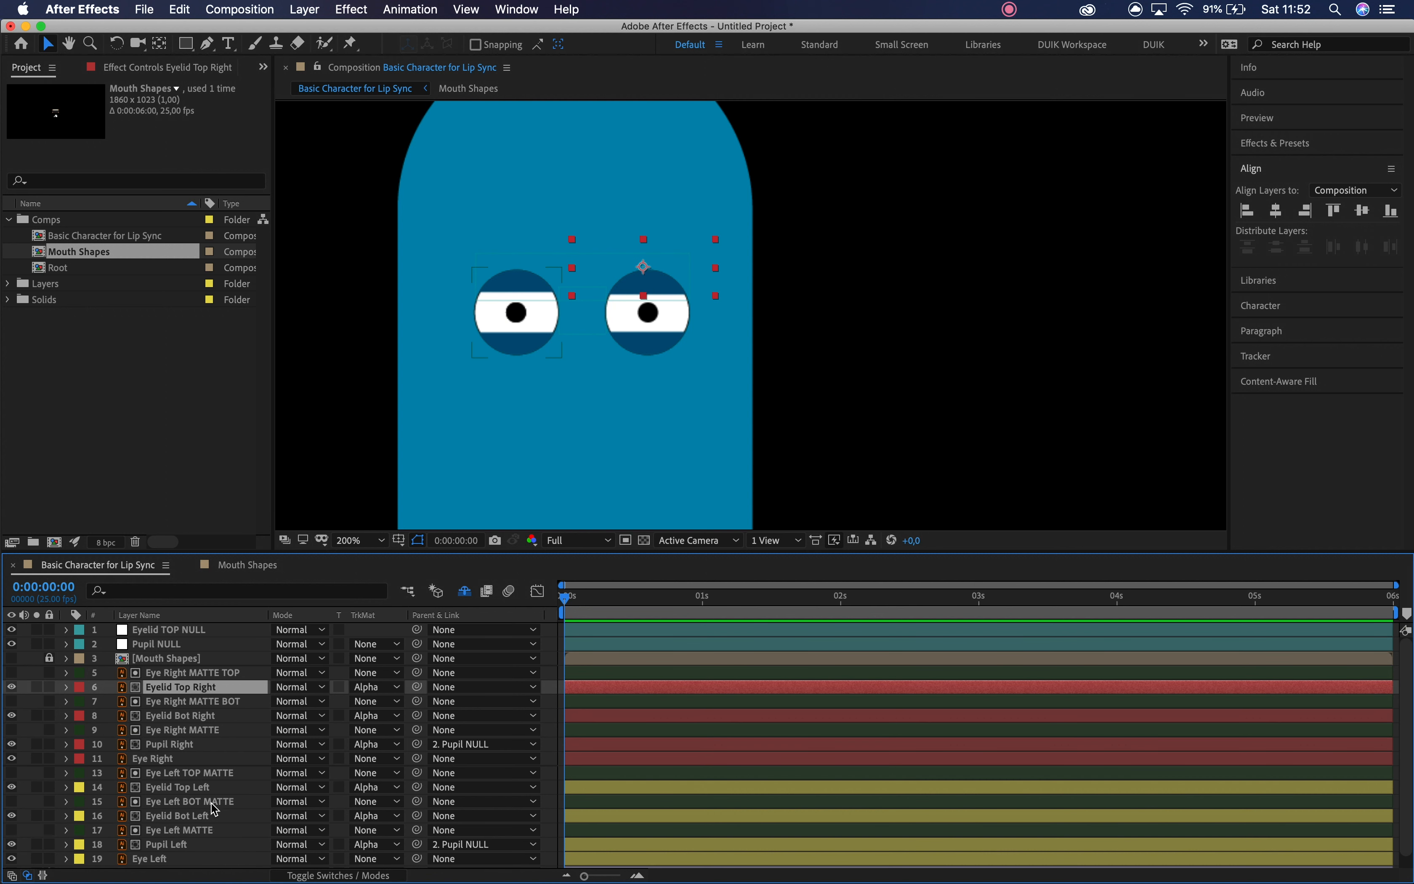
{"action": "left_click", "coordinate": [199, 786], "text": "super"}
{"action": "left_click_drag", "start_coordinate": [417, 786], "coordinate": [215, 637]}
- Duplicate Eyelid TOP NULL and move the copy down below the eyes
{"action": "key", "text": "super+d"}
{"action": "key", "text": "Return"}
{"action": "key", "text": "shift+Down"}
{"action": "key", "text": "shift+Down"}
{"action": "key", "text": "shift+Down"}
{"action": "key", "text": "shift+Down"}
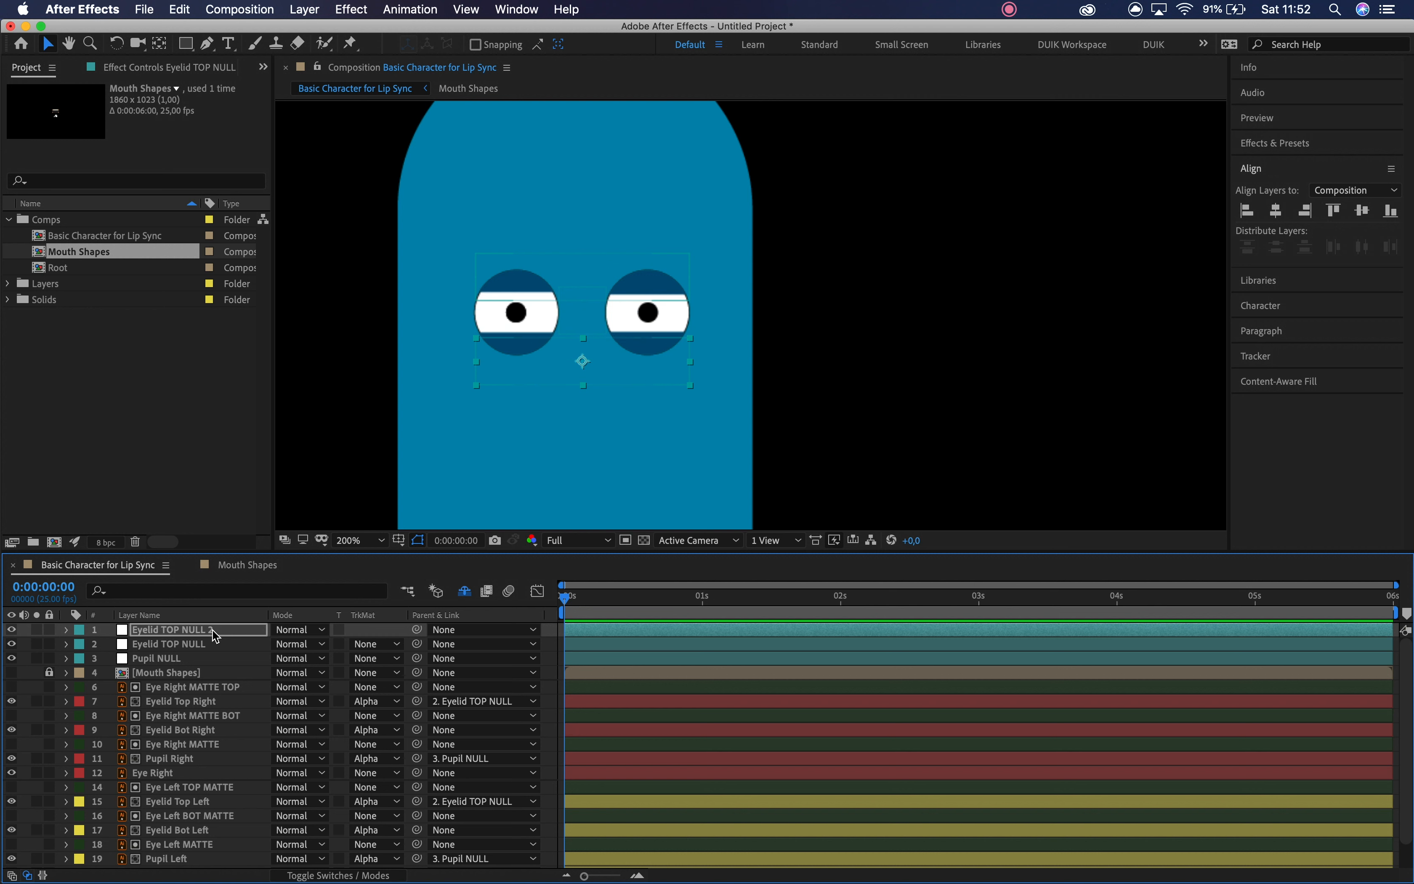
- Rename the duplicated null as Eyelid BOT NULL and place it below Eyelid TOP NULL in the layer stack
{"action": "key", "text": "Return"}
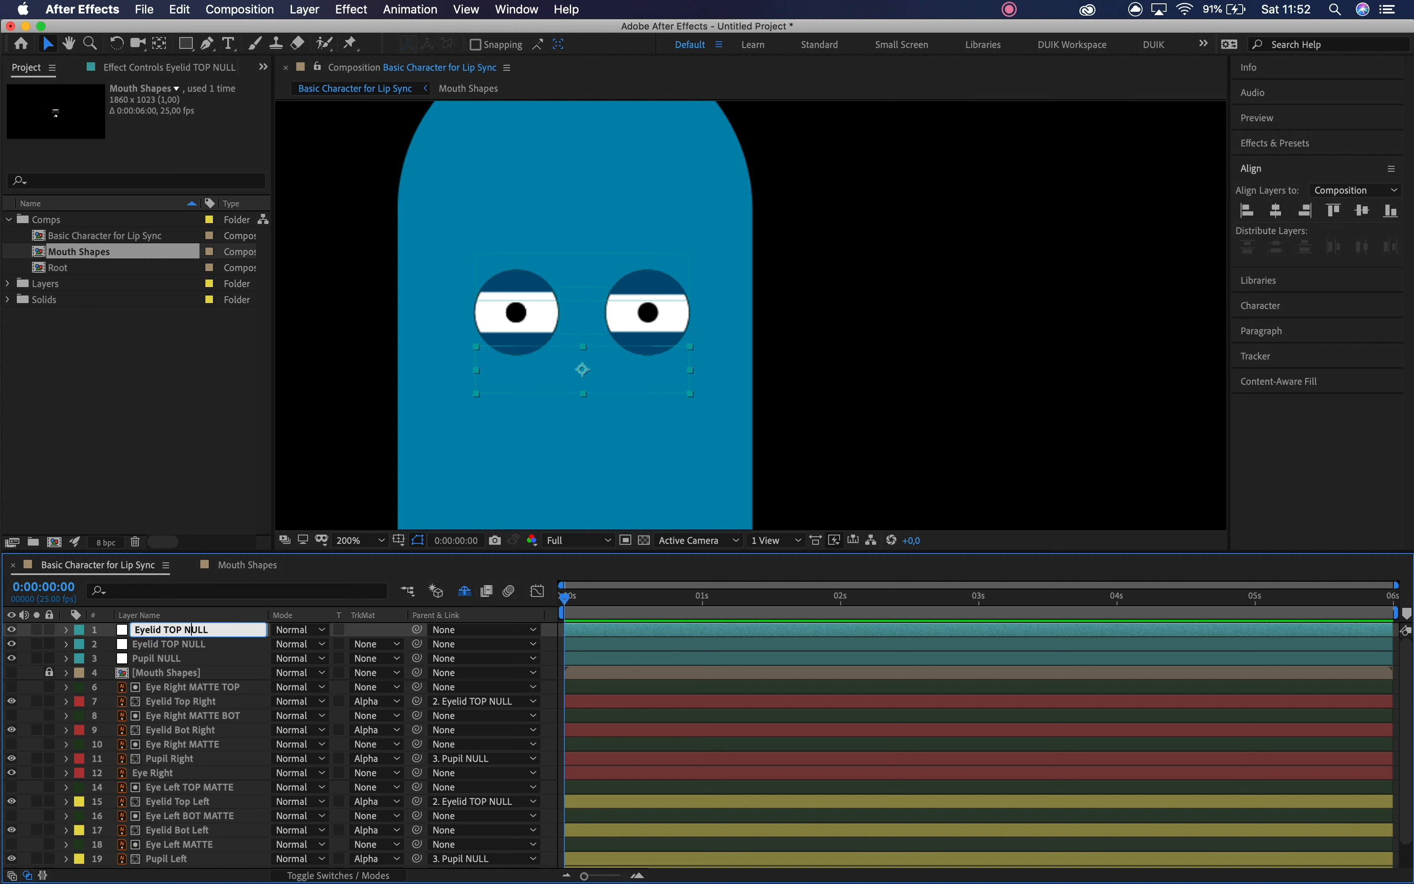
{"action": "type", "text": "BOYT"}
{"action": "type", "text": "T"}
{"action": "key", "text": "Return"}
{"action": "left_click_drag", "start_coordinate": [195, 631], "coordinate": [195, 654]}
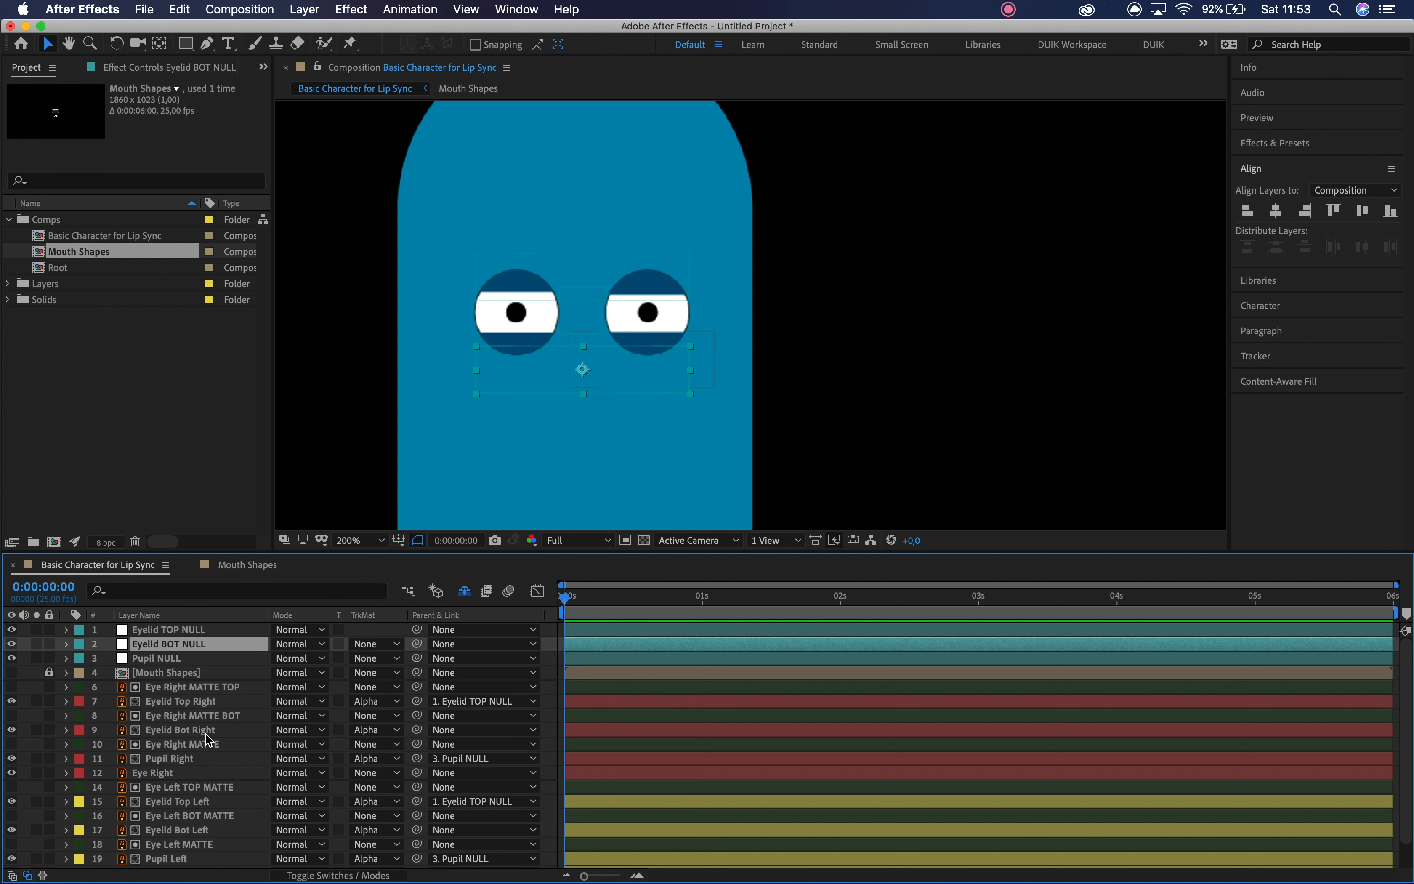
- Parent the Eyelid Bot Right and Eyelid Bot Left layers to Eyelid BOT NULL
{"action": "left_click", "coordinate": [208, 731]}
{"action": "scroll", "coordinate": [208, 732], "scroll_direction": "down", "scroll_amount": 2}
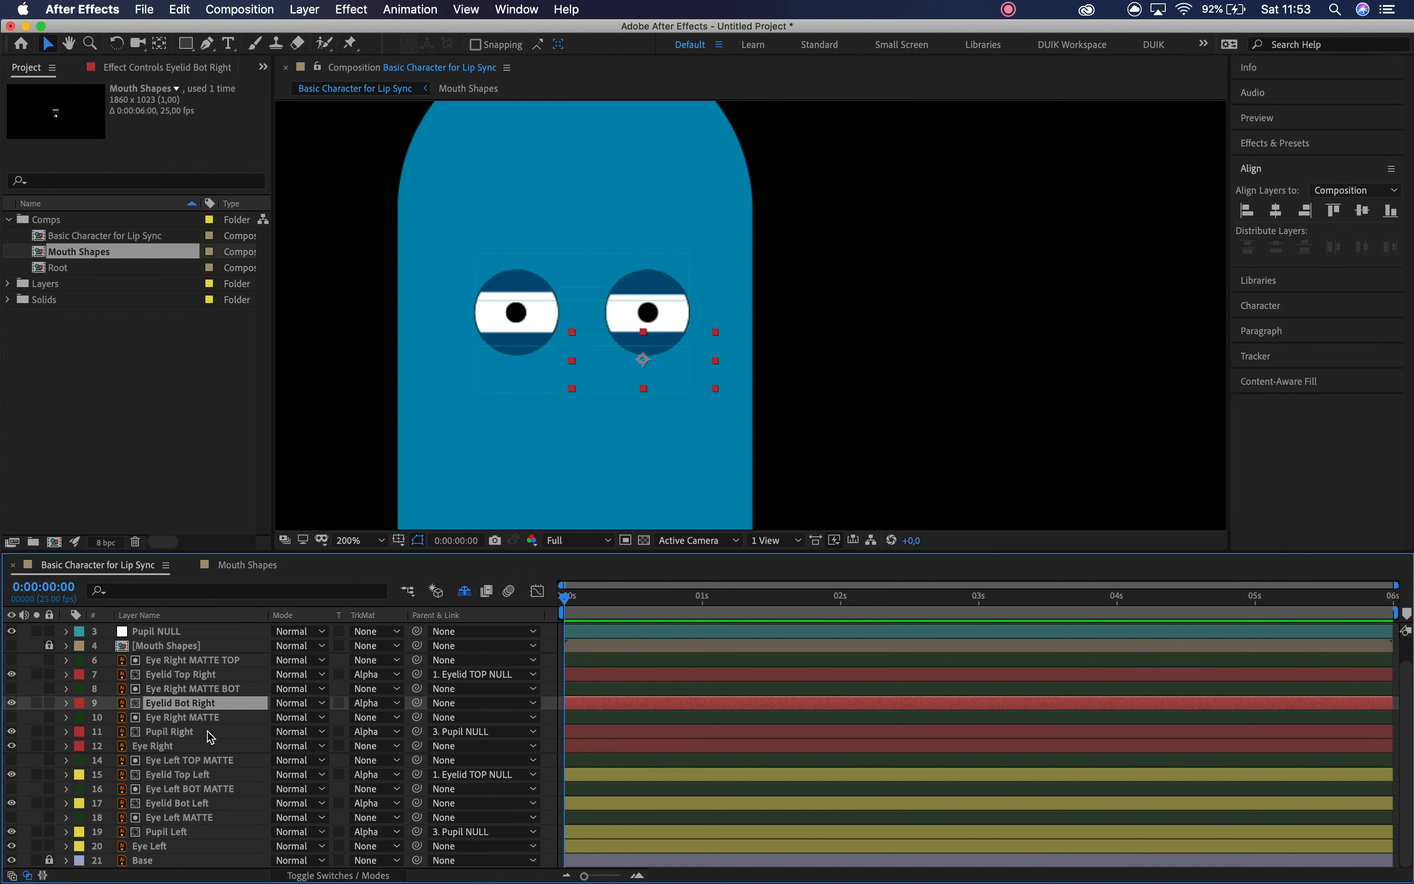
{"action": "left_click", "coordinate": [205, 807], "text": "super"}
{"action": "left_click_drag", "start_coordinate": [419, 804], "coordinate": [202, 648]}
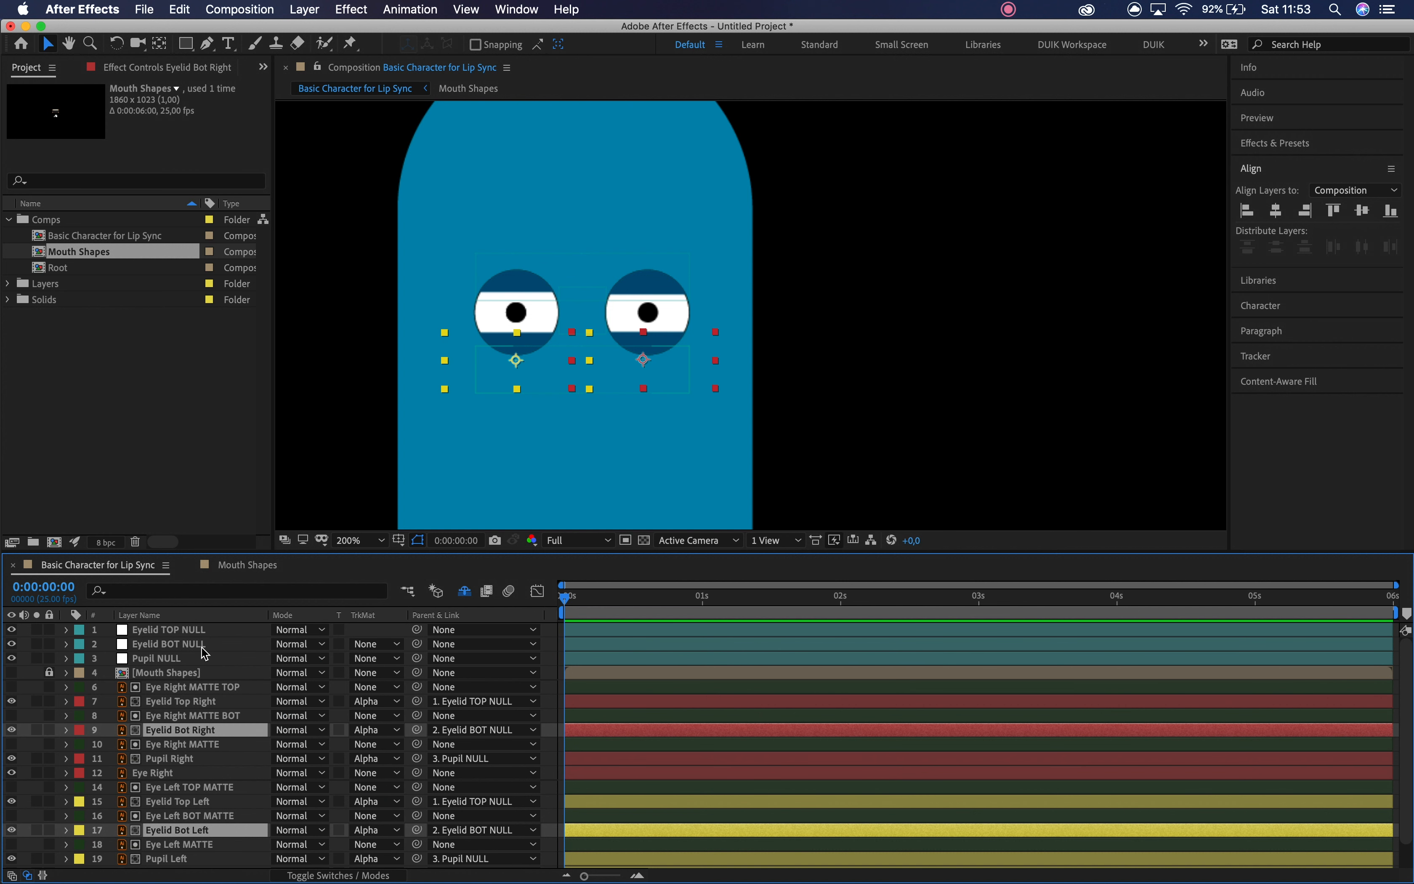
- Test the bottom eyelids by moving Eyelid BOT NULL repeatedly down and up
{"action": "left_click", "coordinate": [202, 645]}
{"action": "key", "text": "shift+Down"}
{"action": "key", "text": "shift+Down"}
{"action": "key", "text": "shift+Up"}
{"action": "key", "text": "shift+Up"}
{"action": "key", "text": "shift+Down"}
{"action": "key", "text": "shift+Up"}
{"action": "key", "text": "shift+Up"}
{"action": "key", "text": "shift+Up"}
{"action": "key", "text": "shift+Down"}
{"action": "key", "text": "shift+Down"}
{"action": "key", "text": "shift+Down"}
{"action": "key", "text": "shift+Down"}
{"action": "key", "text": "shift+Up"}
{"action": "key", "text": "shift+Up"}
{"action": "key", "text": "shift+Up"}
{"action": "key", "text": "shift+Up"}
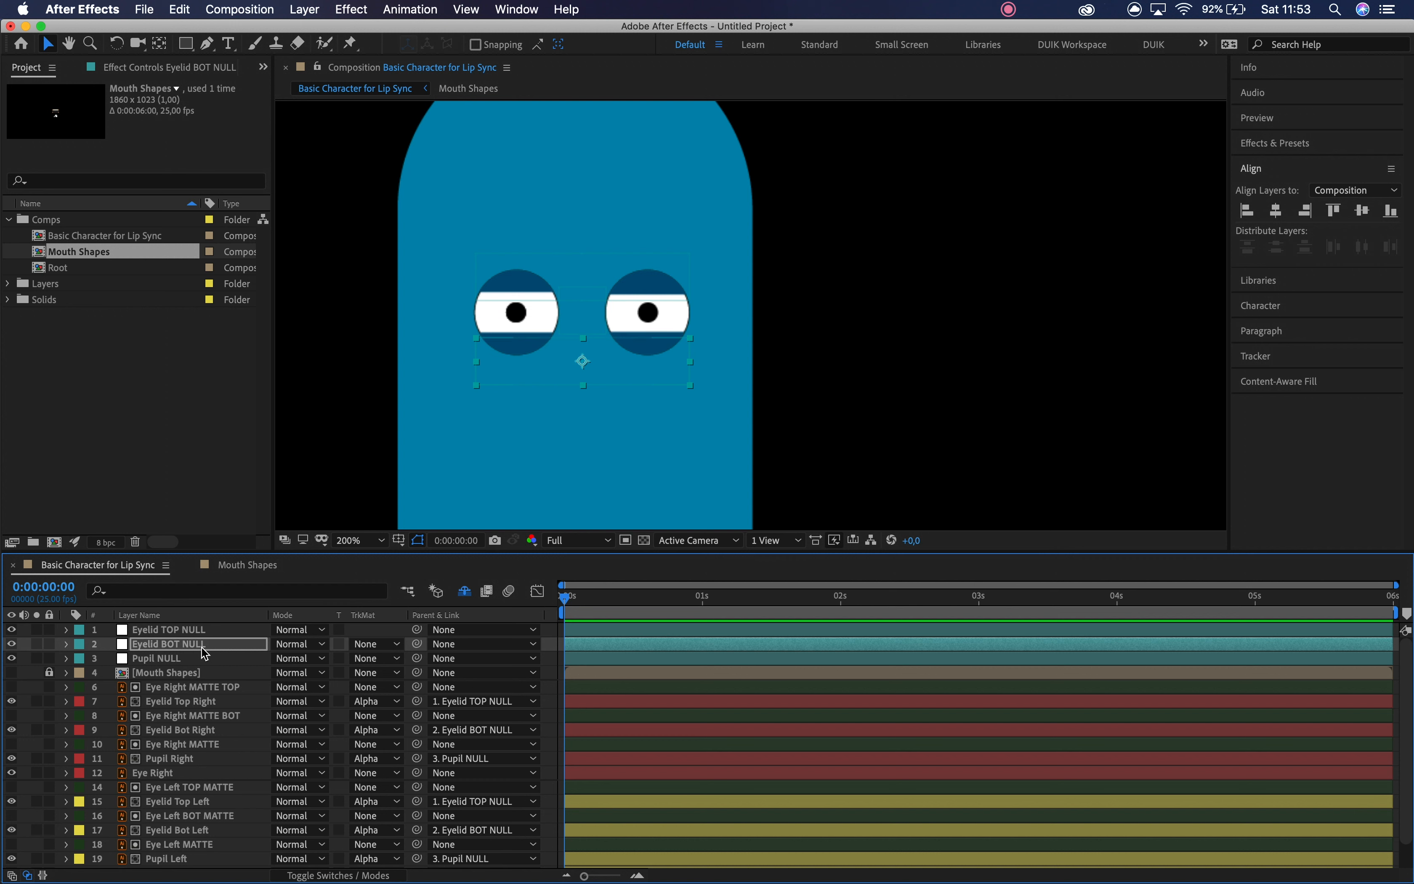
{"action": "key", "text": "shift+Down"}
{"action": "key", "text": "shift+Up"}
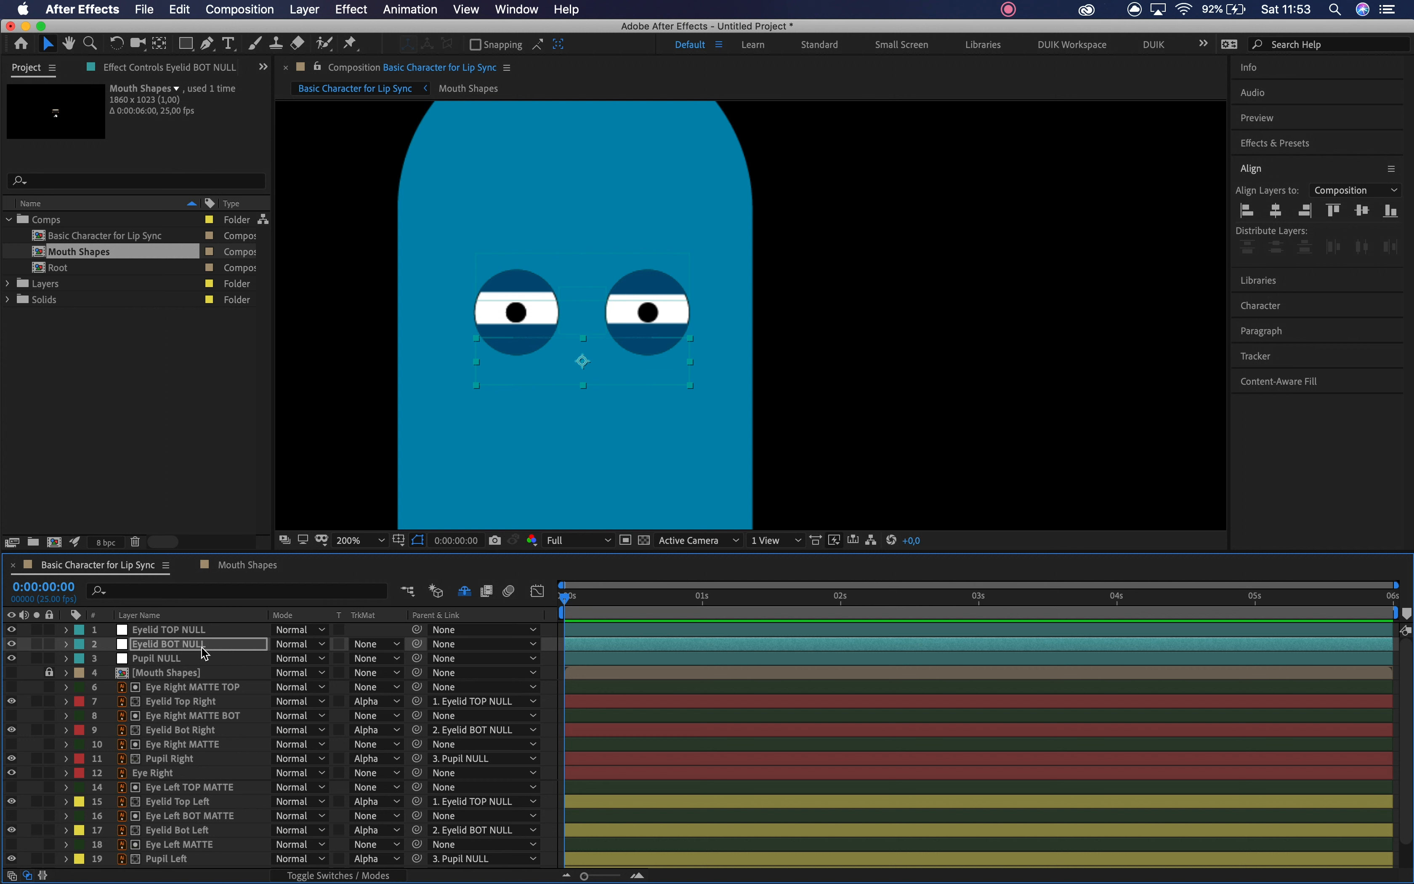
- Open both eyes fully by lowering Eyelid BOT NULL and raising Eyelid TOP NULL clear of the eyes
{"action": "key", "text": "shift+Down"}
{"action": "key", "text": "shift+Down"}
{"action": "key", "text": "shift+Down"}
{"action": "key", "text": "shift+Down"}
{"action": "key", "text": "shift+Up"}
{"action": "key", "text": "shift+Down"}
{"action": "left_click", "coordinate": [573, 285]}
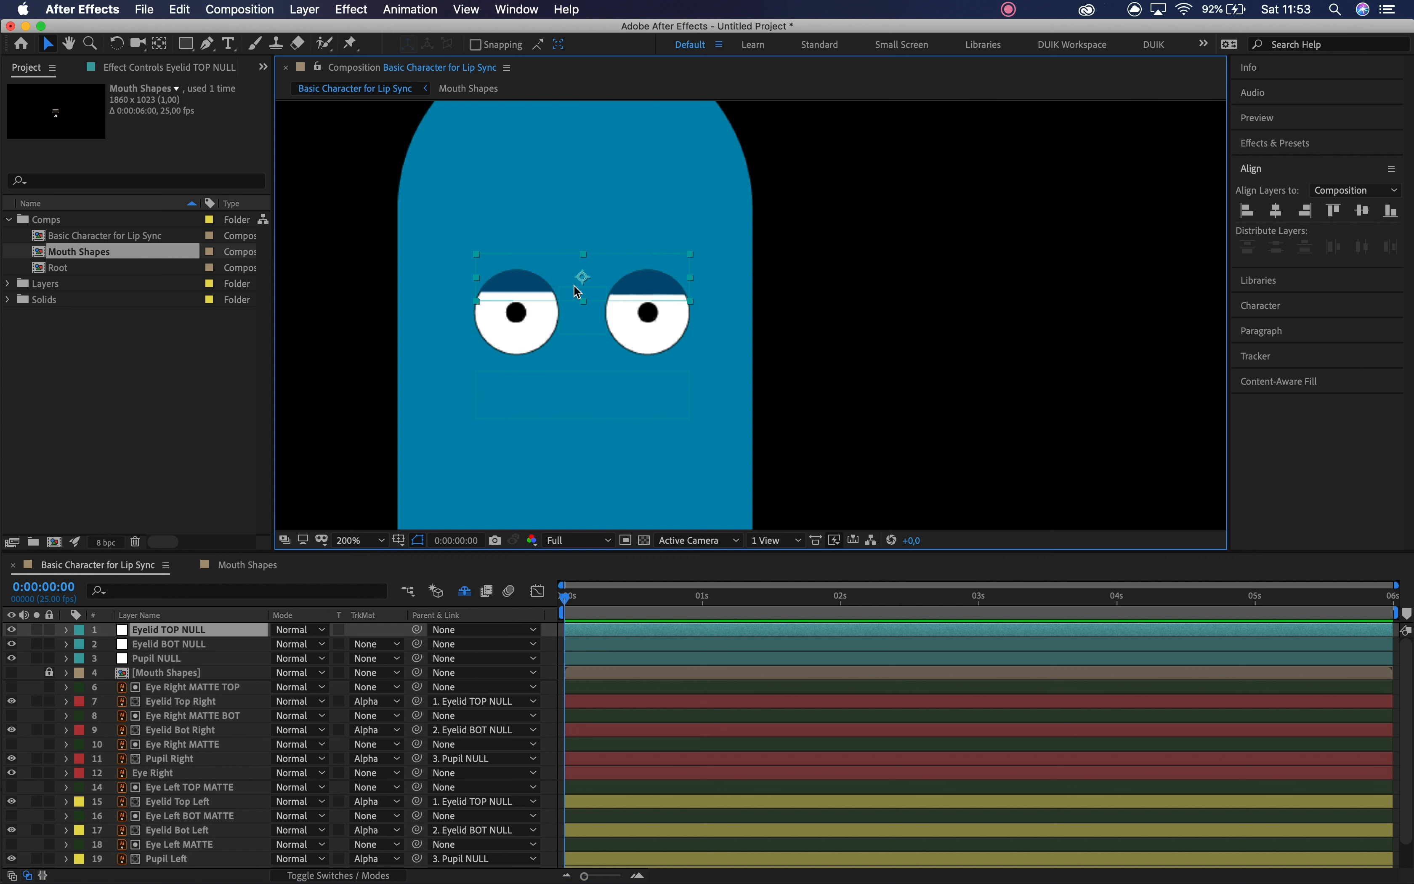
{"action": "key", "text": "shift+Up"}
{"action": "key", "text": "shift+Up"}
{"action": "key", "text": "shift+Up"}
{"action": "key", "text": "shift+Up"}
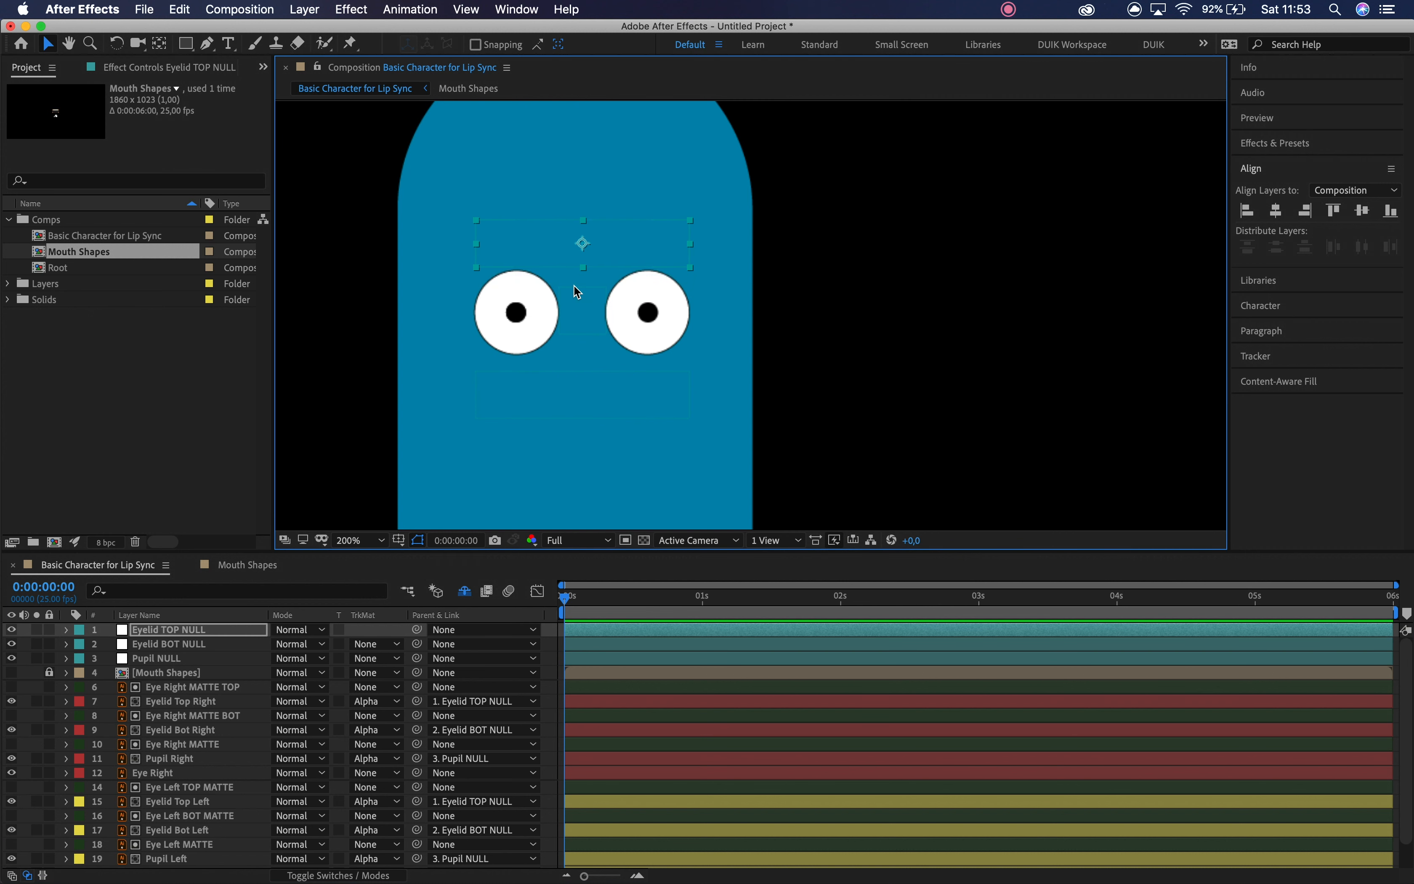
- Set the label colour of Eyelid TOP NULL, Eyelid BOT NULL and Pupil NULL to Green
{"action": "left_click", "coordinate": [159, 661], "text": "shift"}
{"action": "left_click", "coordinate": [80, 631]}
{"action": "left_click", "coordinate": [132, 755]}
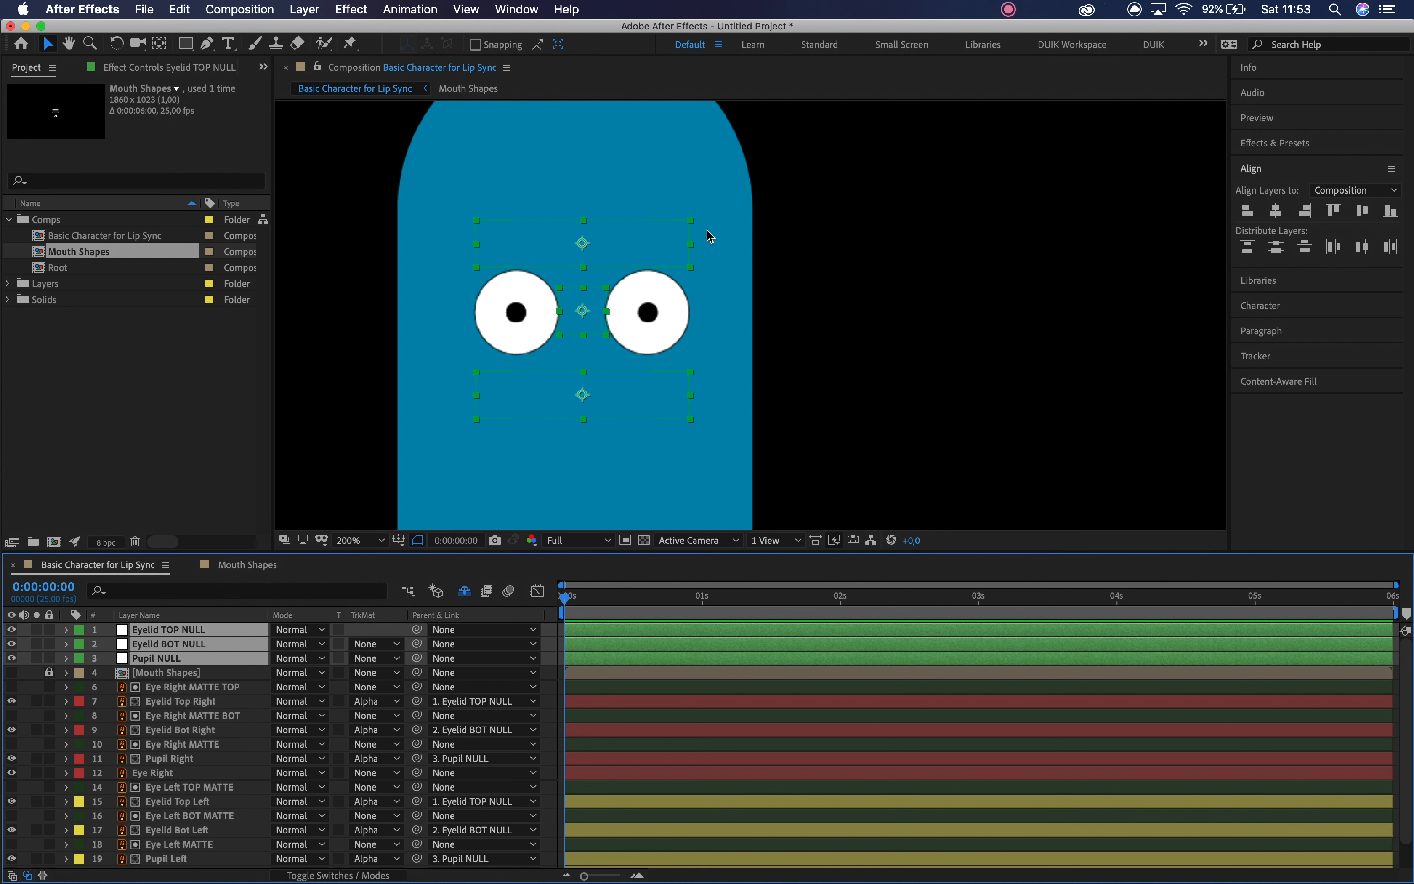
{"action": "left_click", "coordinate": [720, 186]}
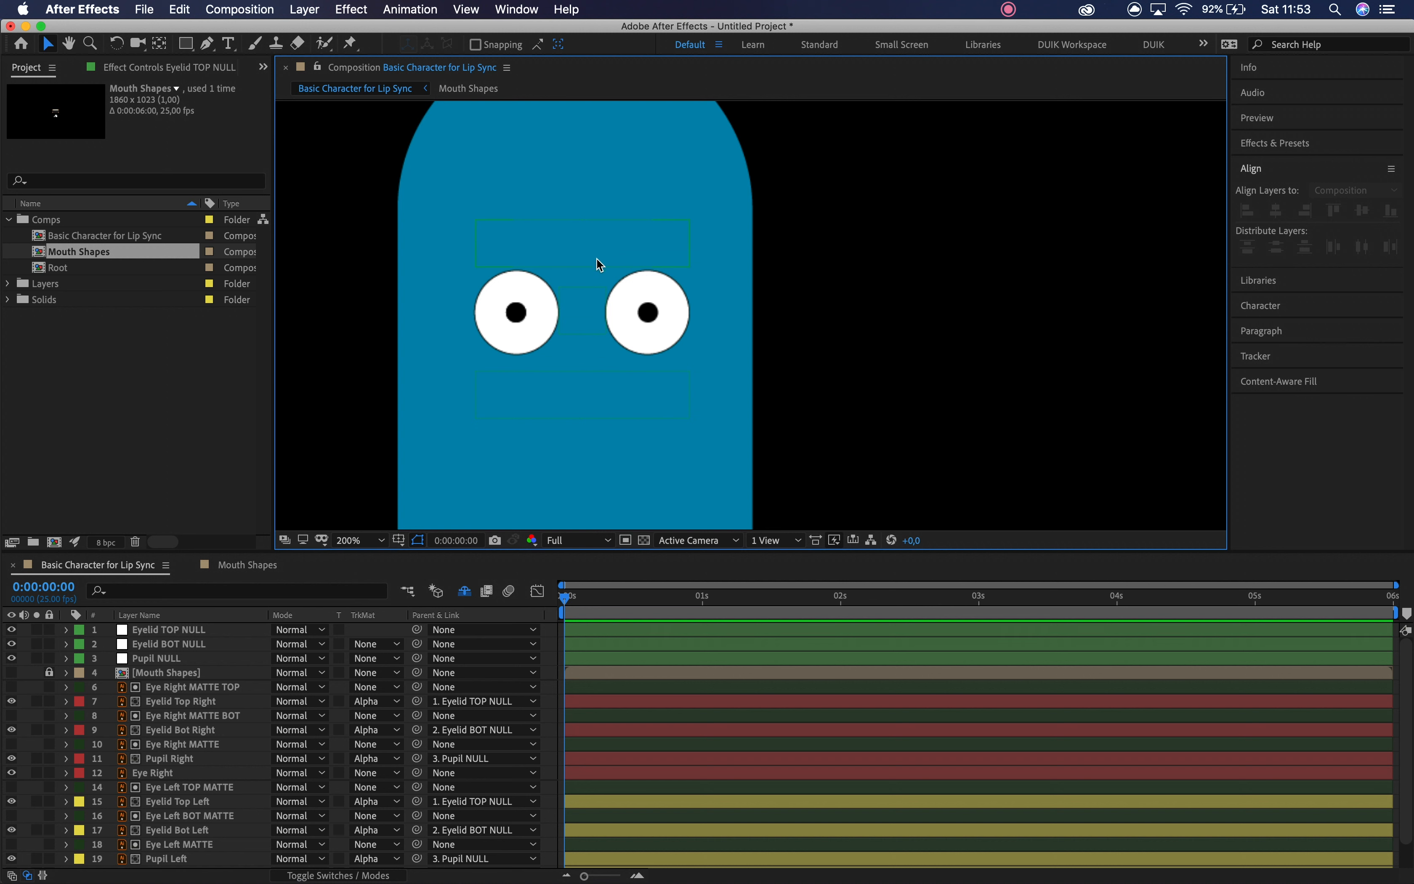
- Unlock the Mouth Shapes layer and make it visible on the character
{"action": "key", "text": "z"}
{"action": "left_click", "coordinate": [497, 356], "text": "alt"}
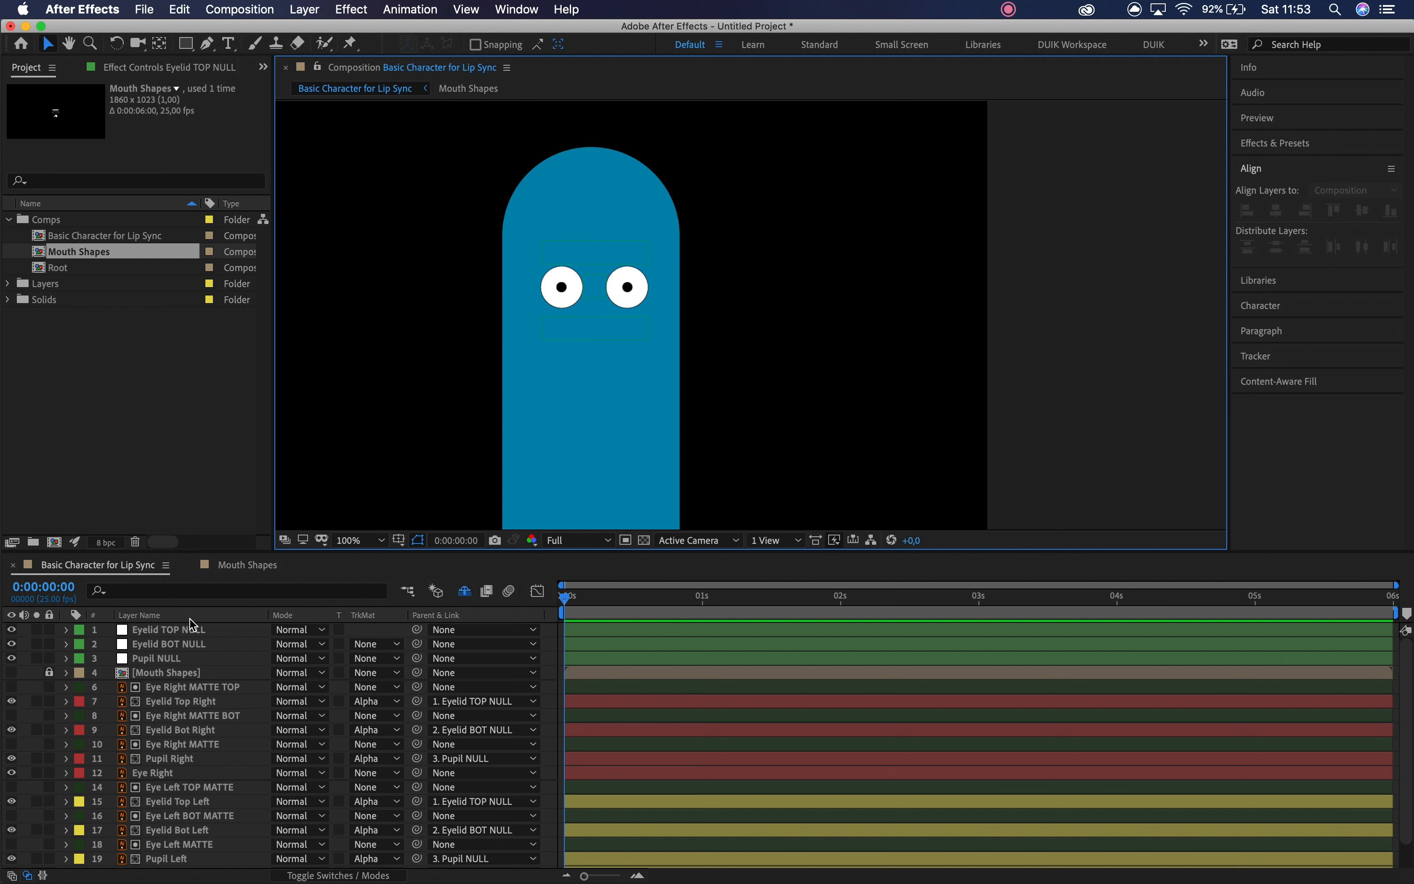
{"action": "scroll", "coordinate": [174, 684], "scroll_direction": "down", "scroll_amount": 2}
{"action": "left_click", "coordinate": [50, 646]}
{"action": "left_click", "coordinate": [187, 645]}
{"action": "left_click", "coordinate": [12, 646]}
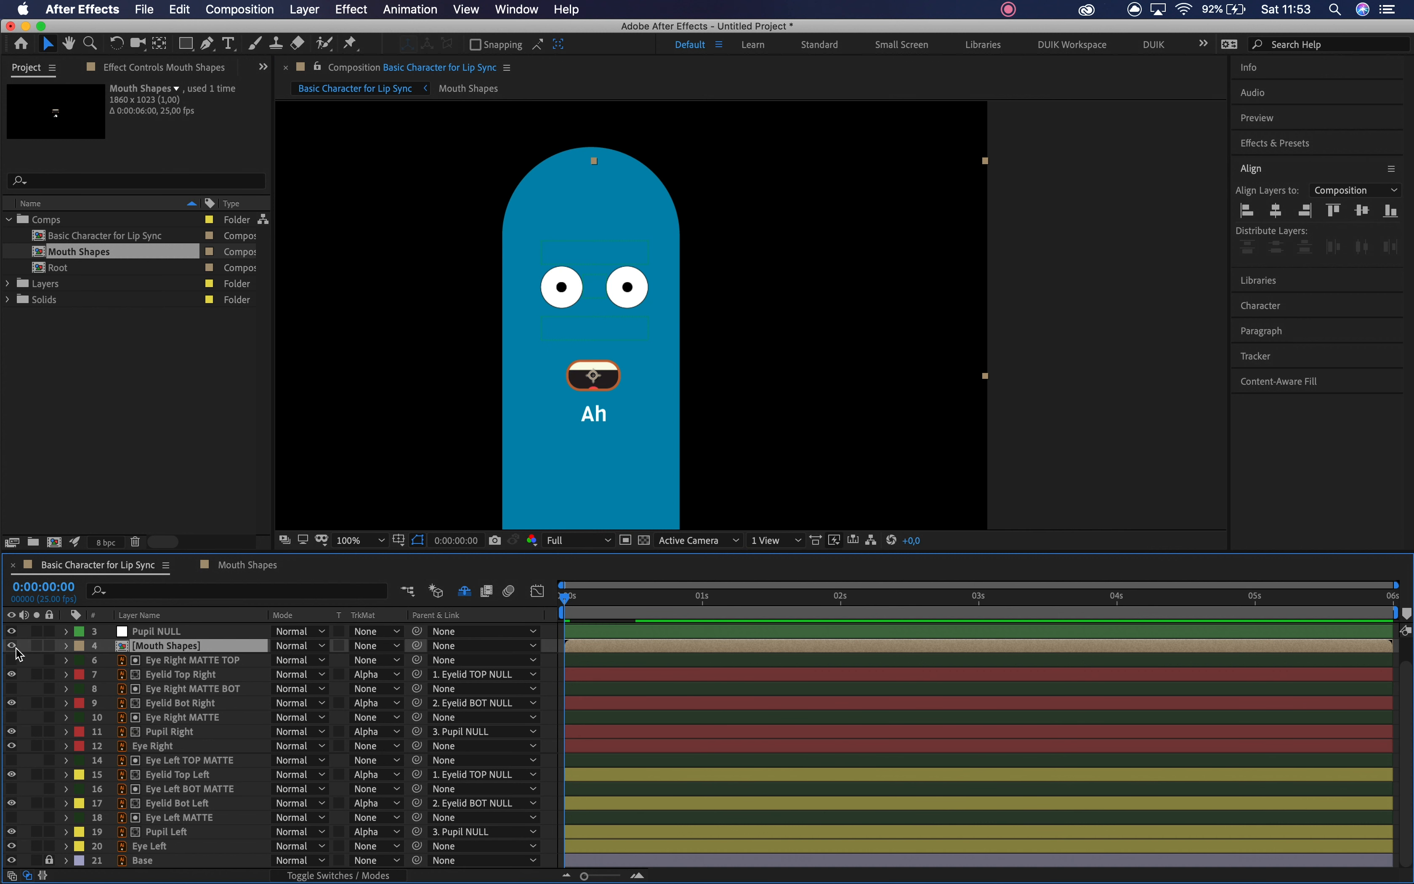
- Move Mouth Shapes to the top of the layer stack and nudge the mouth up closer to the eyes
{"action": "scroll", "coordinate": [212, 645], "scroll_direction": "up", "scroll_amount": 2}
{"action": "left_click_drag", "start_coordinate": [178, 671], "coordinate": [181, 627]}
{"action": "key", "text": "Up"}
{"action": "key", "text": "Up"}
{"action": "key", "text": "Up"}
{"action": "key", "text": "Up"}
{"action": "key", "text": "Up"}
{"action": "key", "text": "Up"}
{"action": "key", "text": "Up"}
{"action": "key", "text": "Up"}
{"action": "key", "text": "Up"}
{"action": "key", "text": "Up"}
{"action": "key", "text": "Up"}
{"action": "key", "text": "Up"}
{"action": "key", "text": "Up"}
{"action": "key", "text": "Up"}
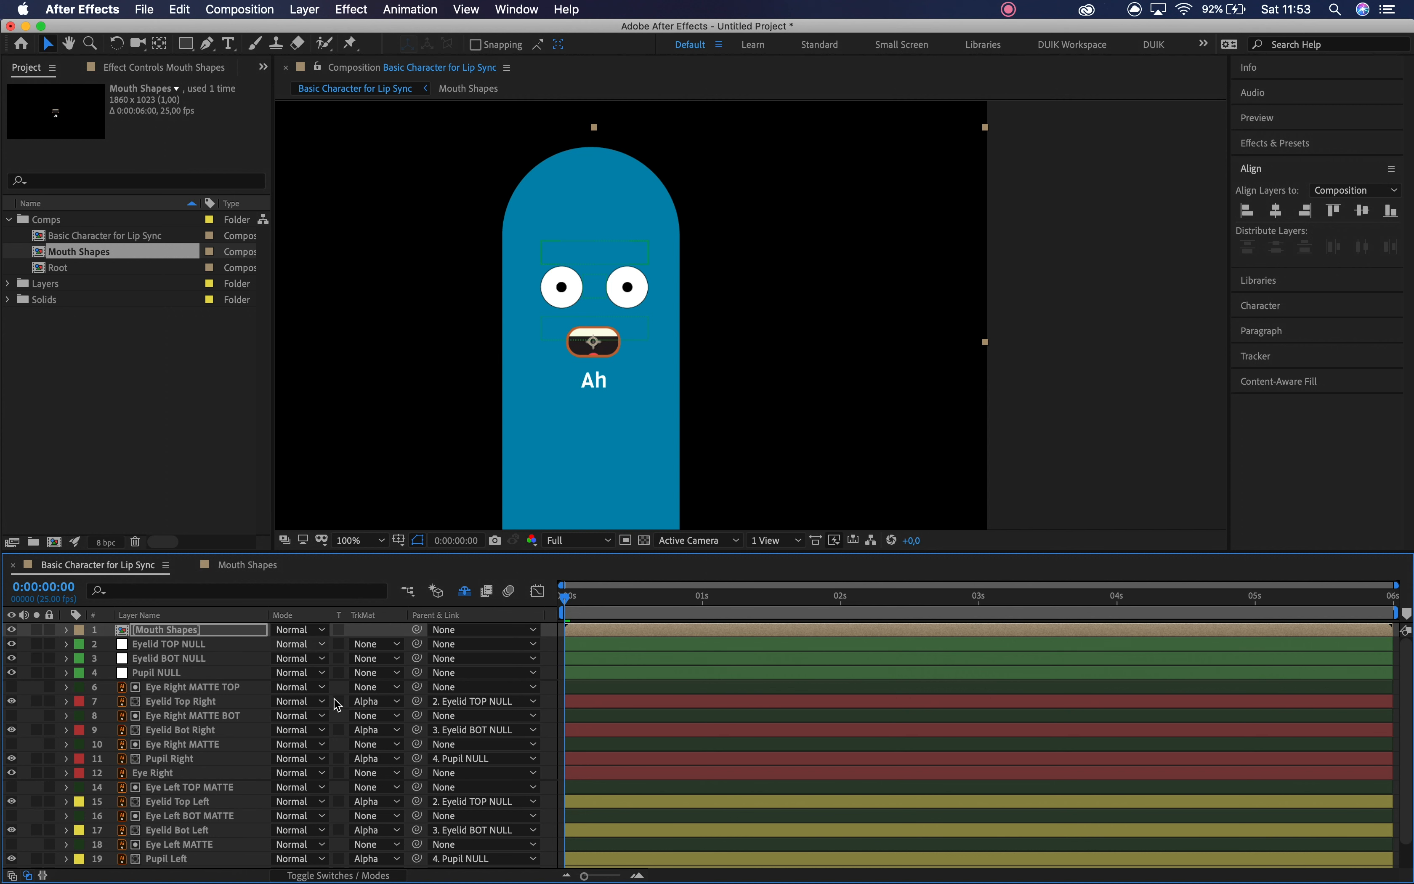
- Open the Mouth Shapes composition and trim it to its 15-frame work area
{"action": "left_click_drag", "start_coordinate": [579, 612], "coordinate": [505, 624]}
{"action": "double_click", "coordinate": [152, 631]}
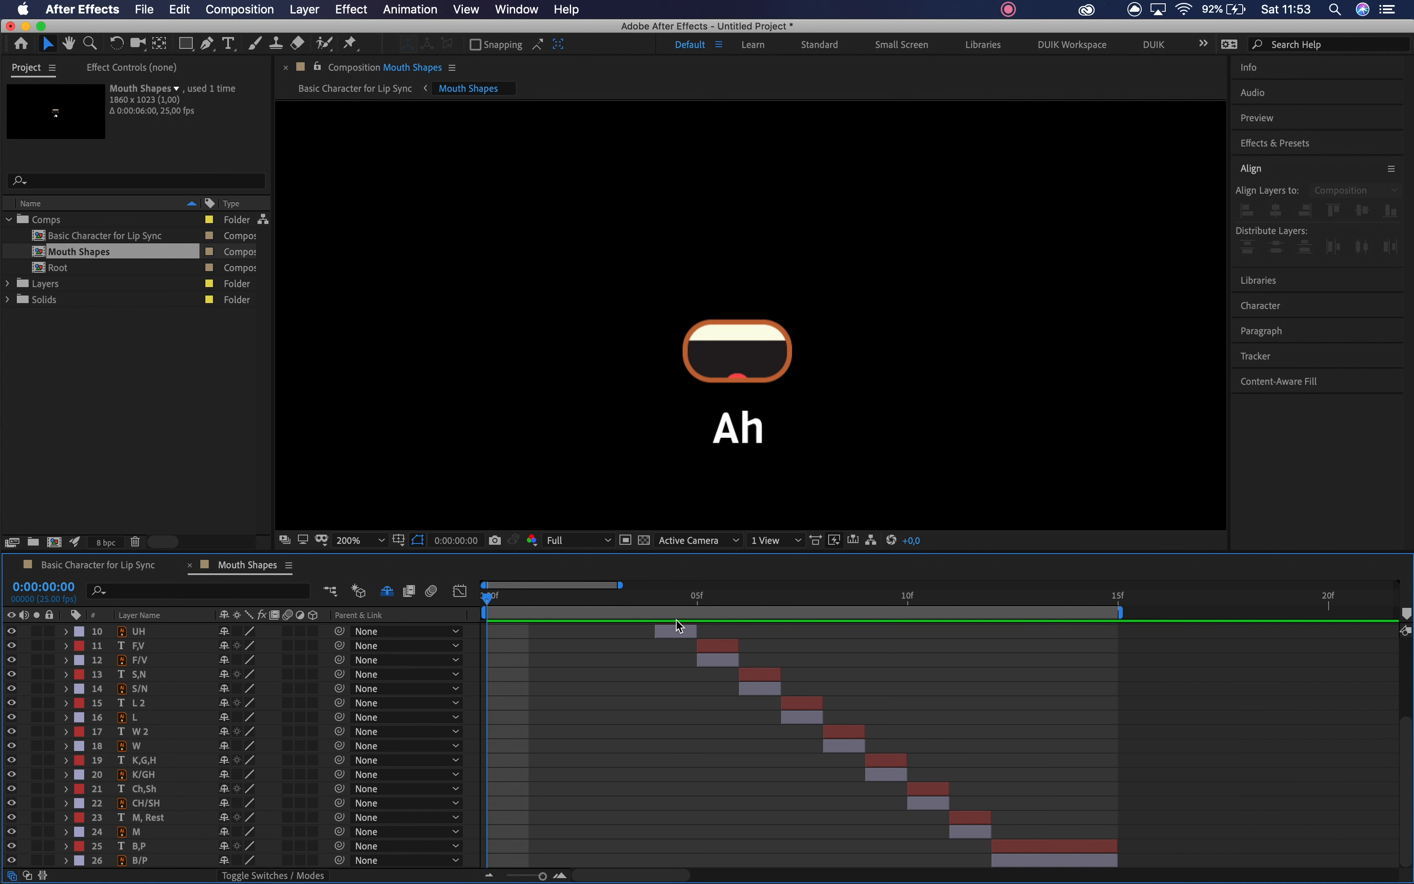
{"action": "right_click", "coordinate": [774, 617]}
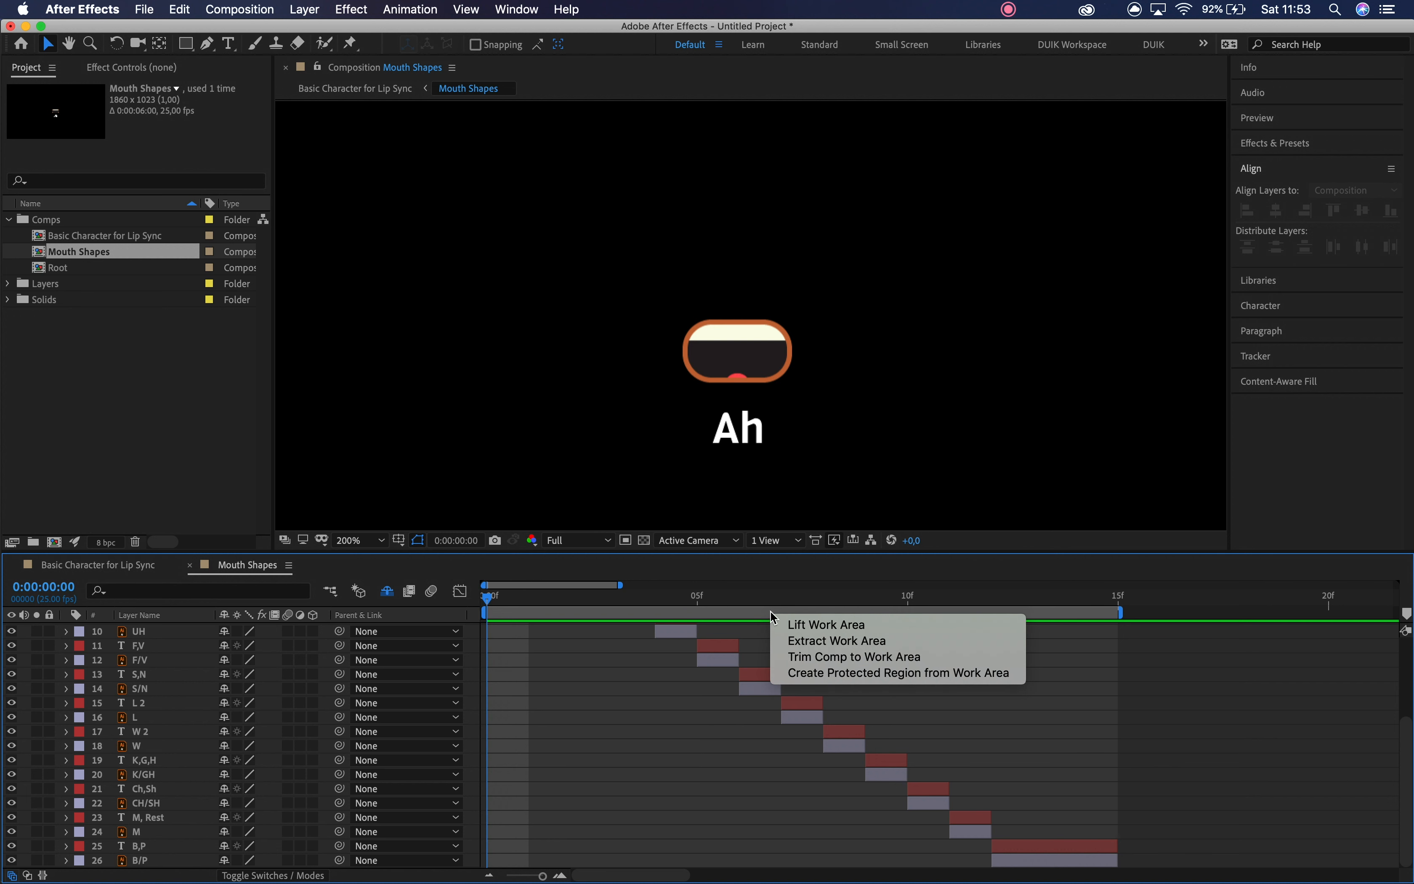
{"action": "left_click", "coordinate": [842, 657]}
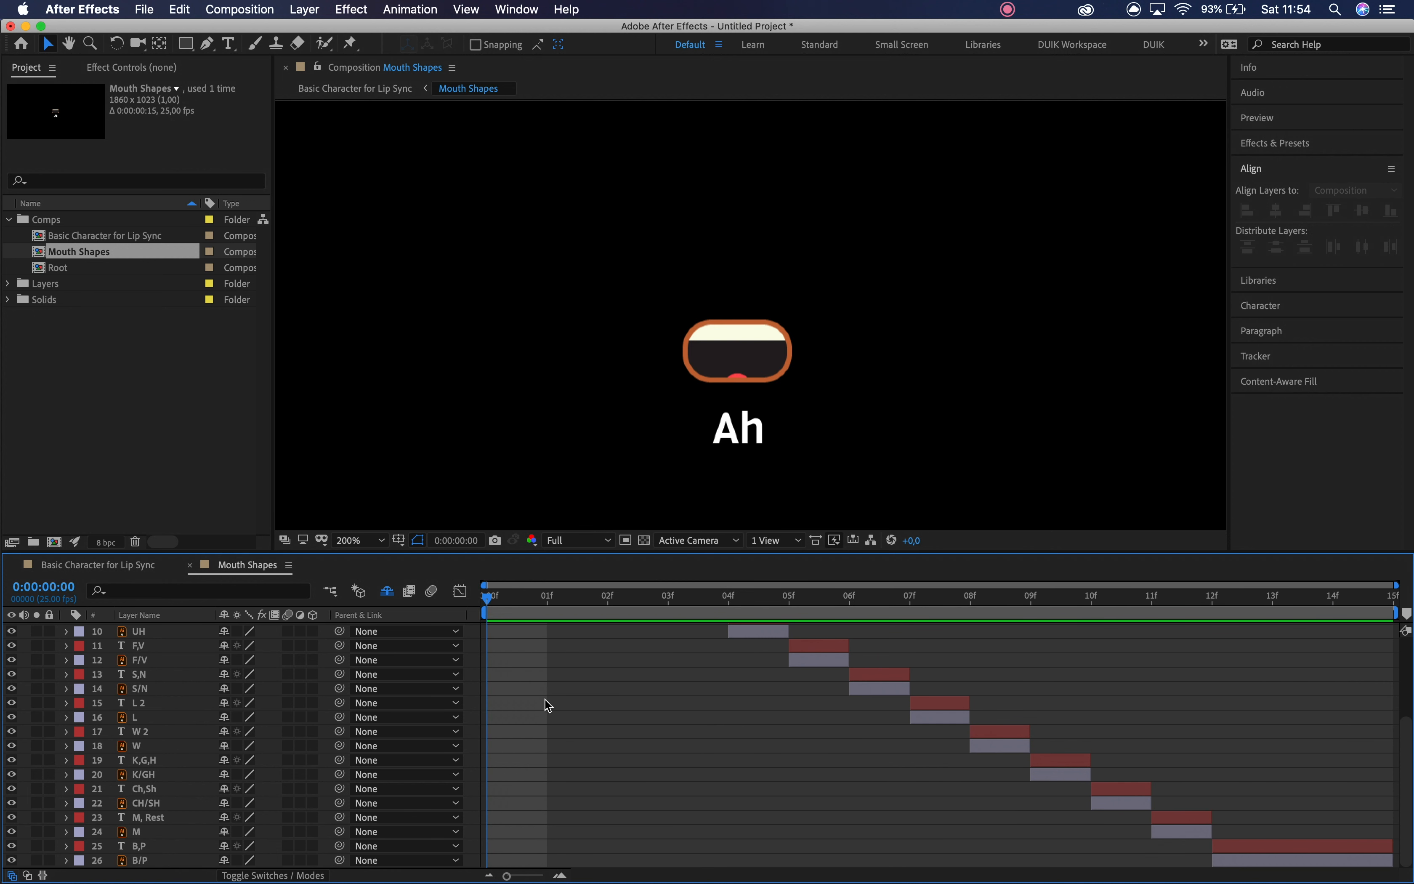
- Select the red label group of mouth-shape text layers, hide them all, and show them again
{"action": "scroll", "coordinate": [548, 705], "scroll_direction": "up", "scroll_amount": 5}
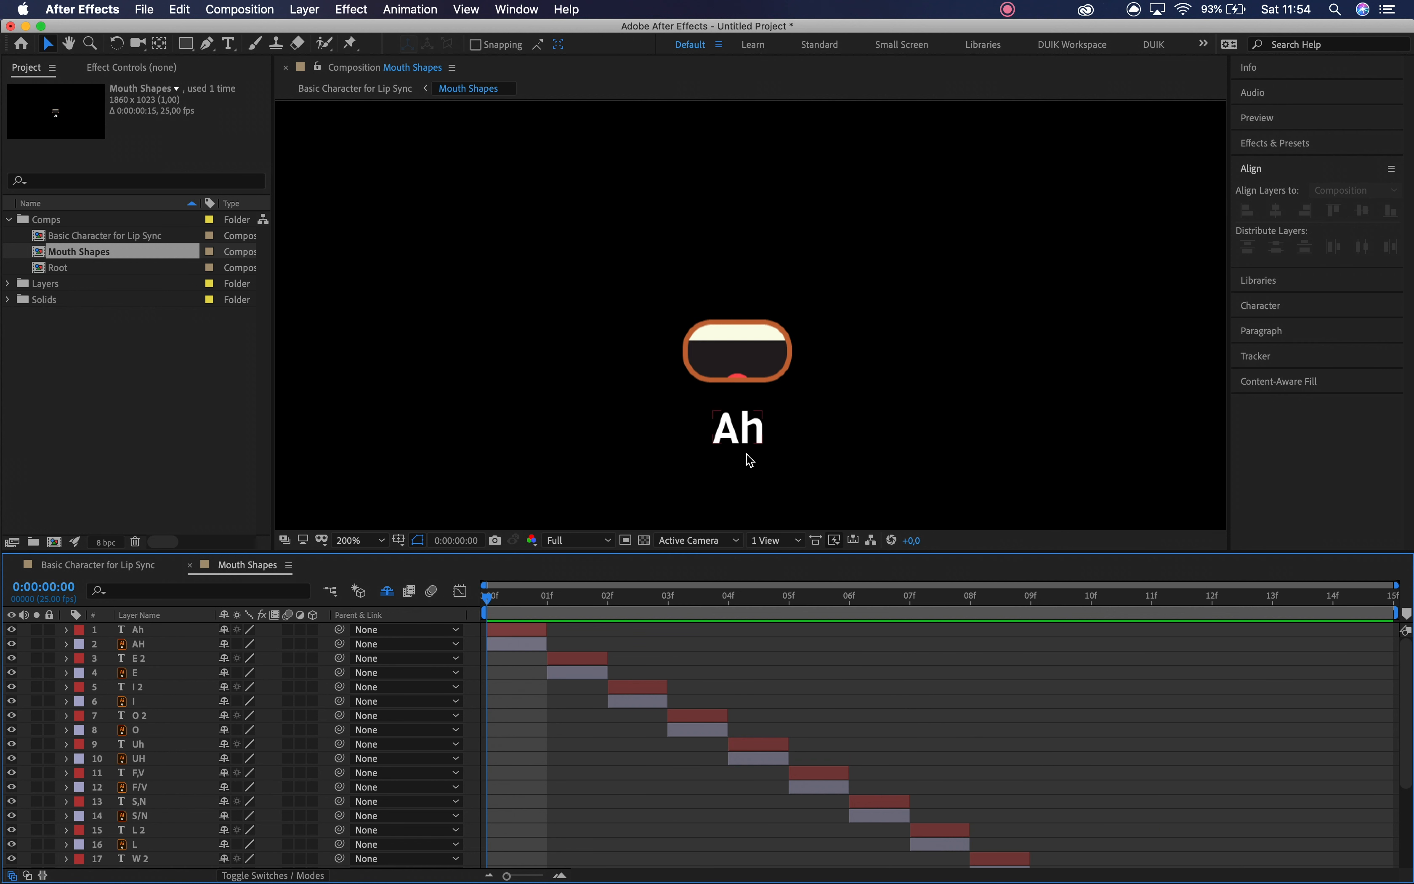
{"action": "left_click", "coordinate": [86, 635]}
{"action": "left_click", "coordinate": [84, 635]}
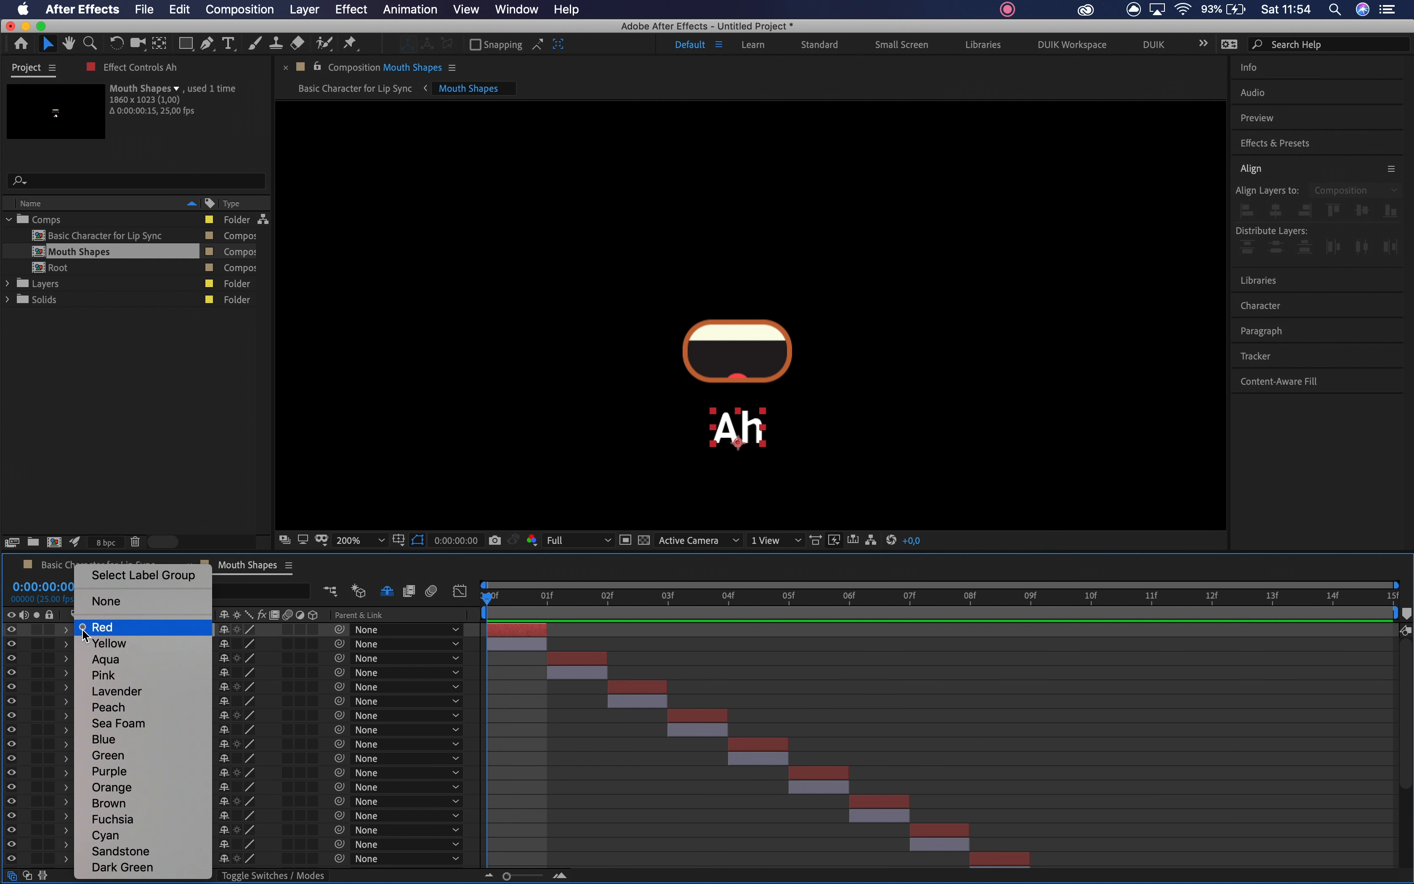
{"action": "left_click", "coordinate": [135, 575]}
{"action": "left_click", "coordinate": [12, 630]}
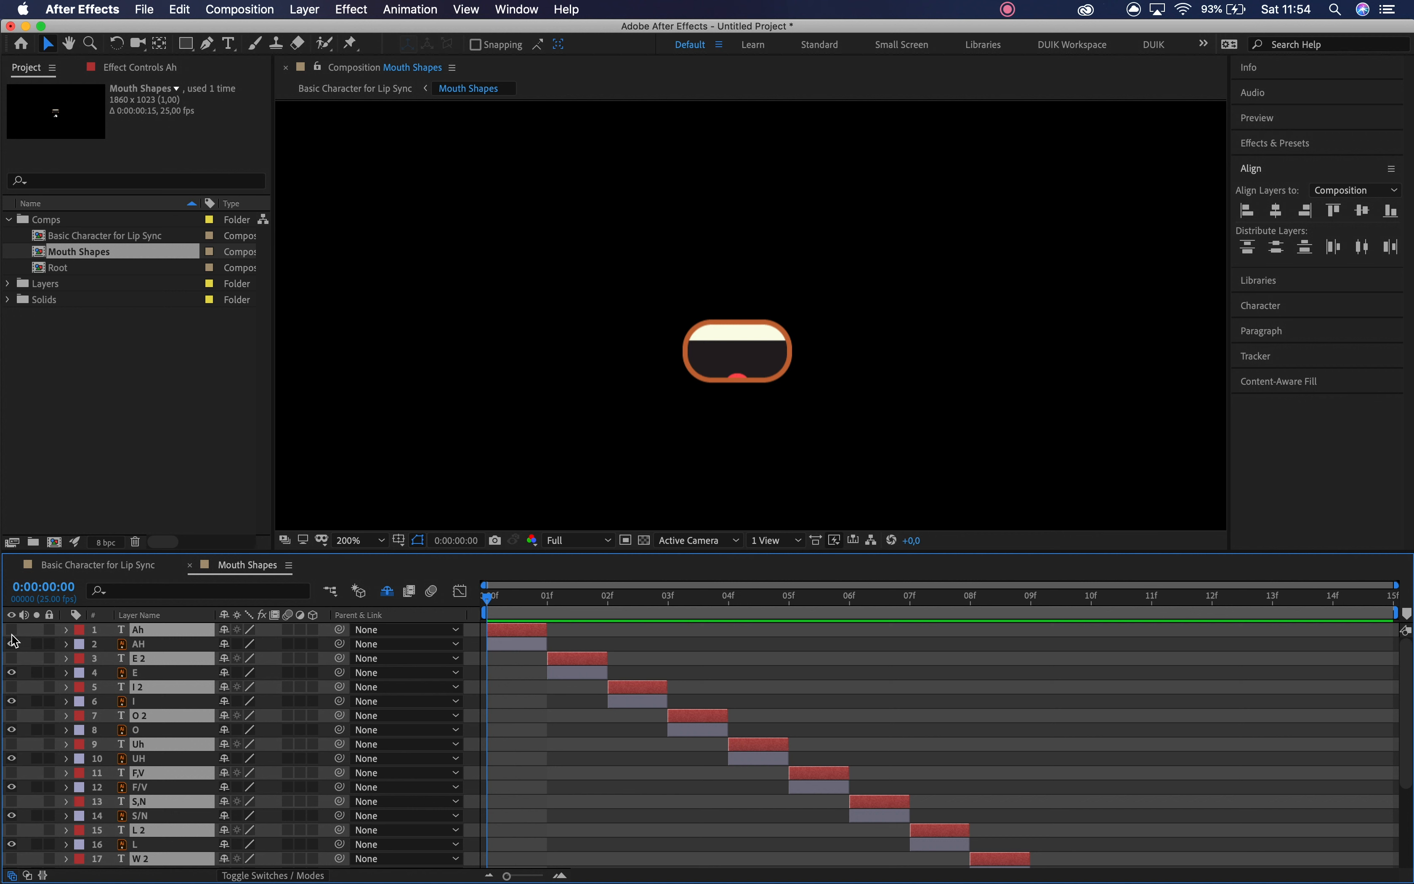
{"action": "left_click", "coordinate": [13, 636]}
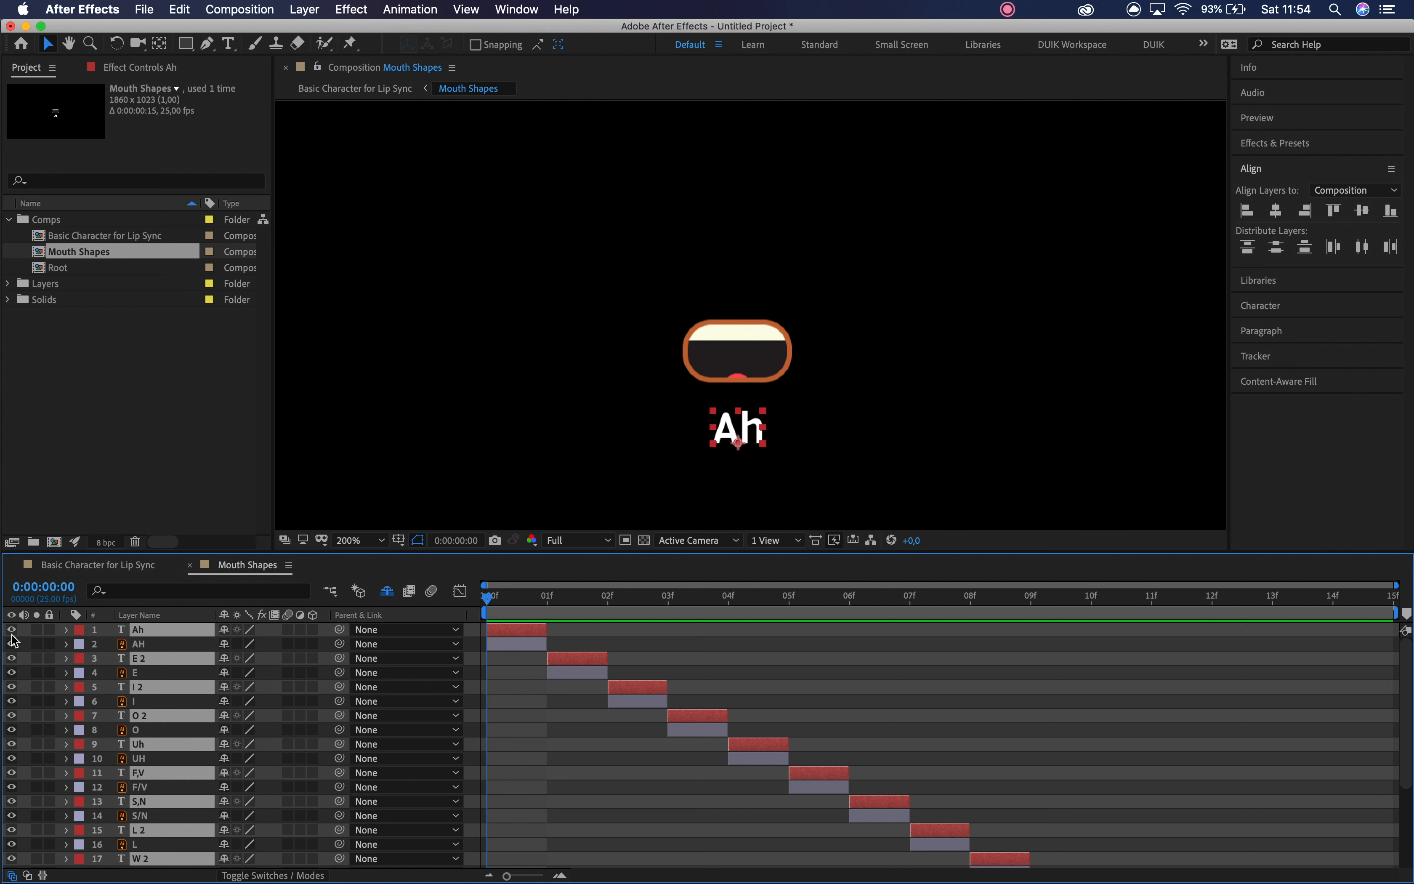
- Return to the Basic Character for Lip Sync composition and enable time remapping on the Mouth Shapes layer
{"action": "left_click", "coordinate": [122, 571]}
{"action": "mouse_move", "coordinate": [566, 602]}
{"action": "left_mouse_down"}
{"action": "mouse_move", "coordinate": [641, 599]}
{"action": "mouse_move", "coordinate": [546, 603]}
{"action": "left_mouse_up"}
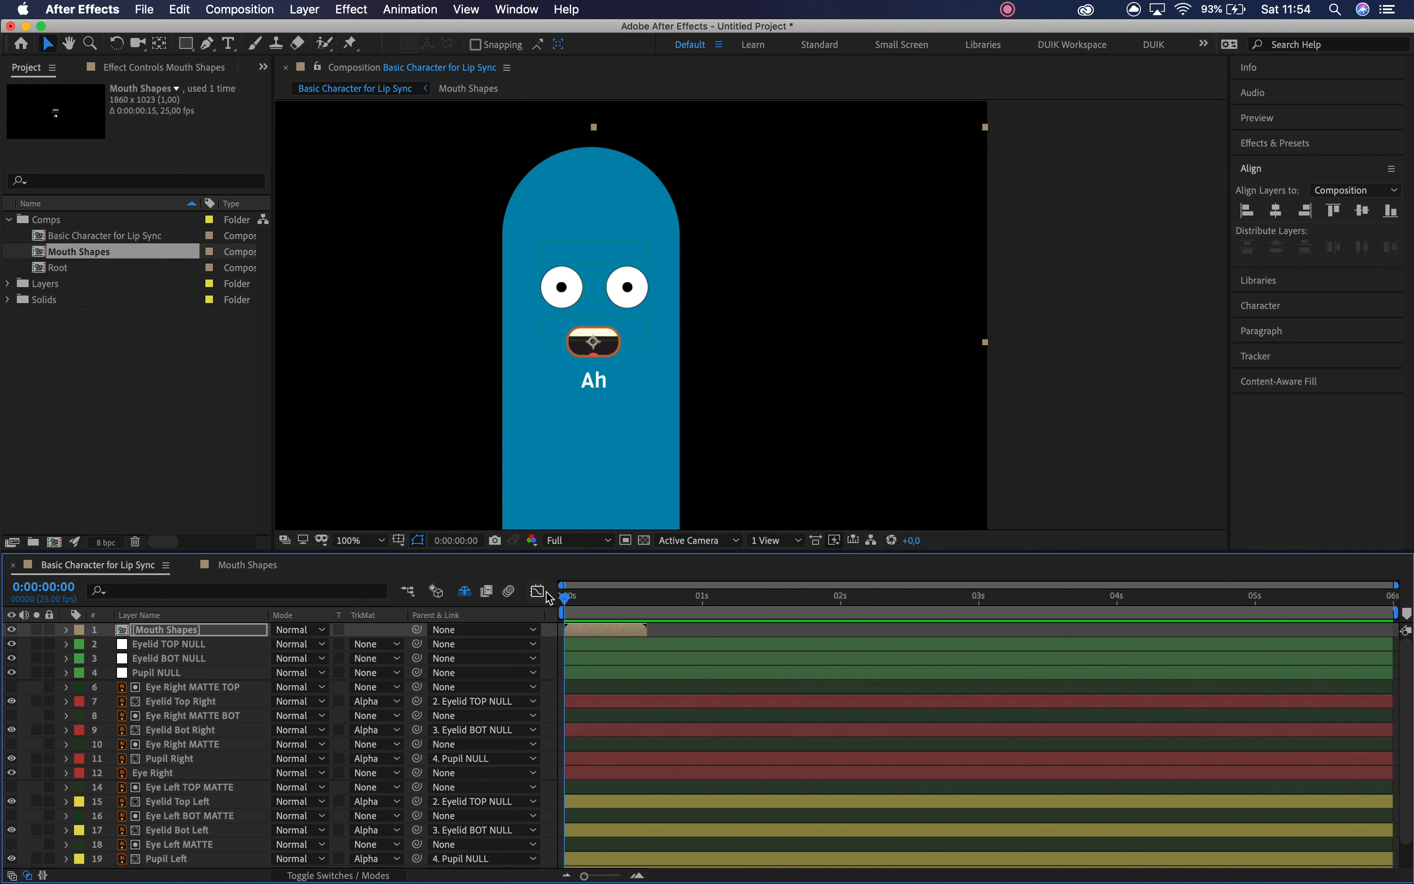
{"action": "left_click", "coordinate": [191, 631]}
{"action": "right_click", "coordinate": [191, 638]}
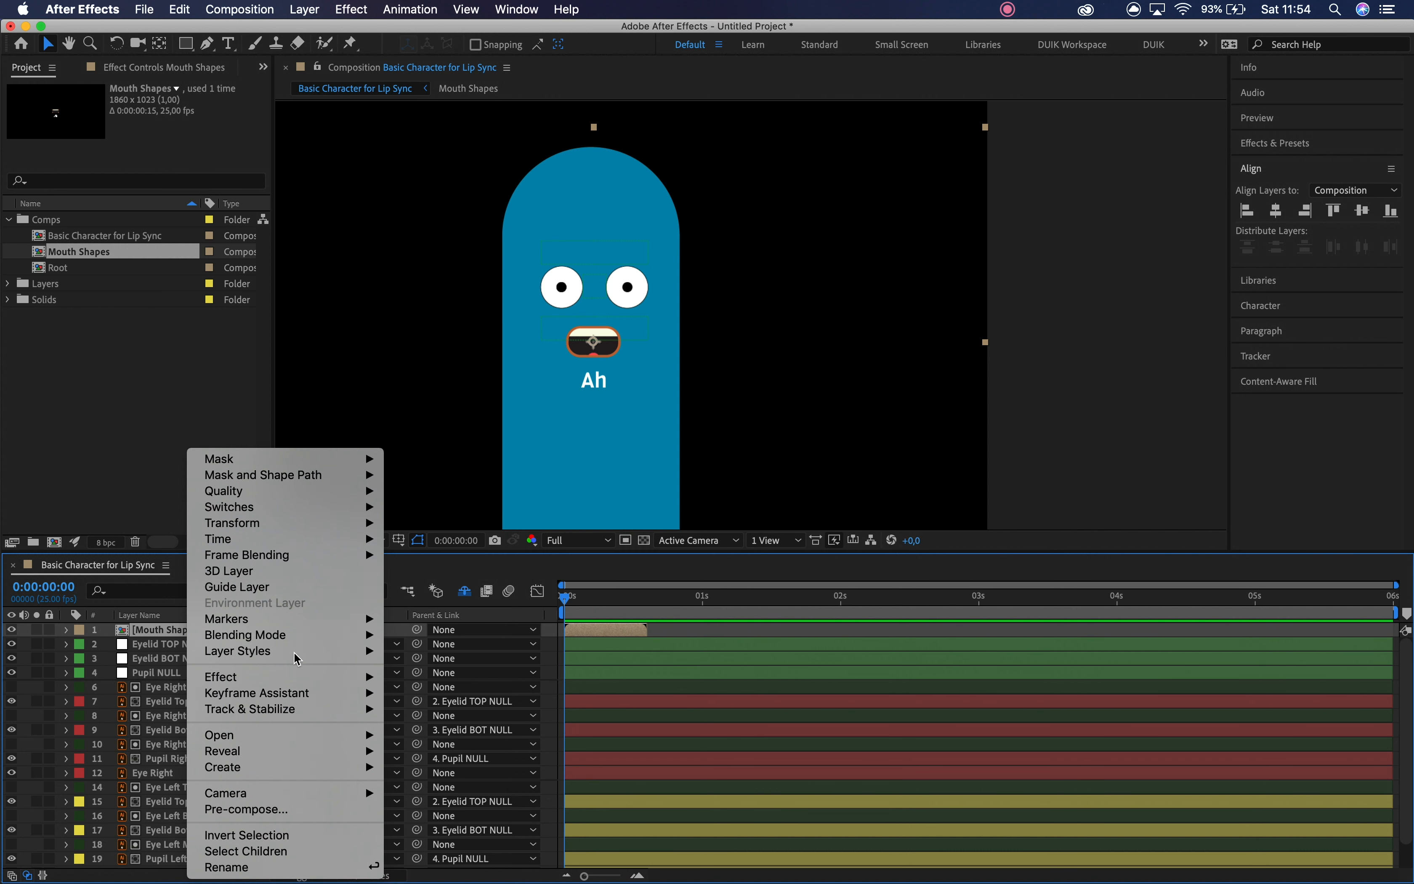
{"action": "mouse_move", "coordinate": [299, 547]}
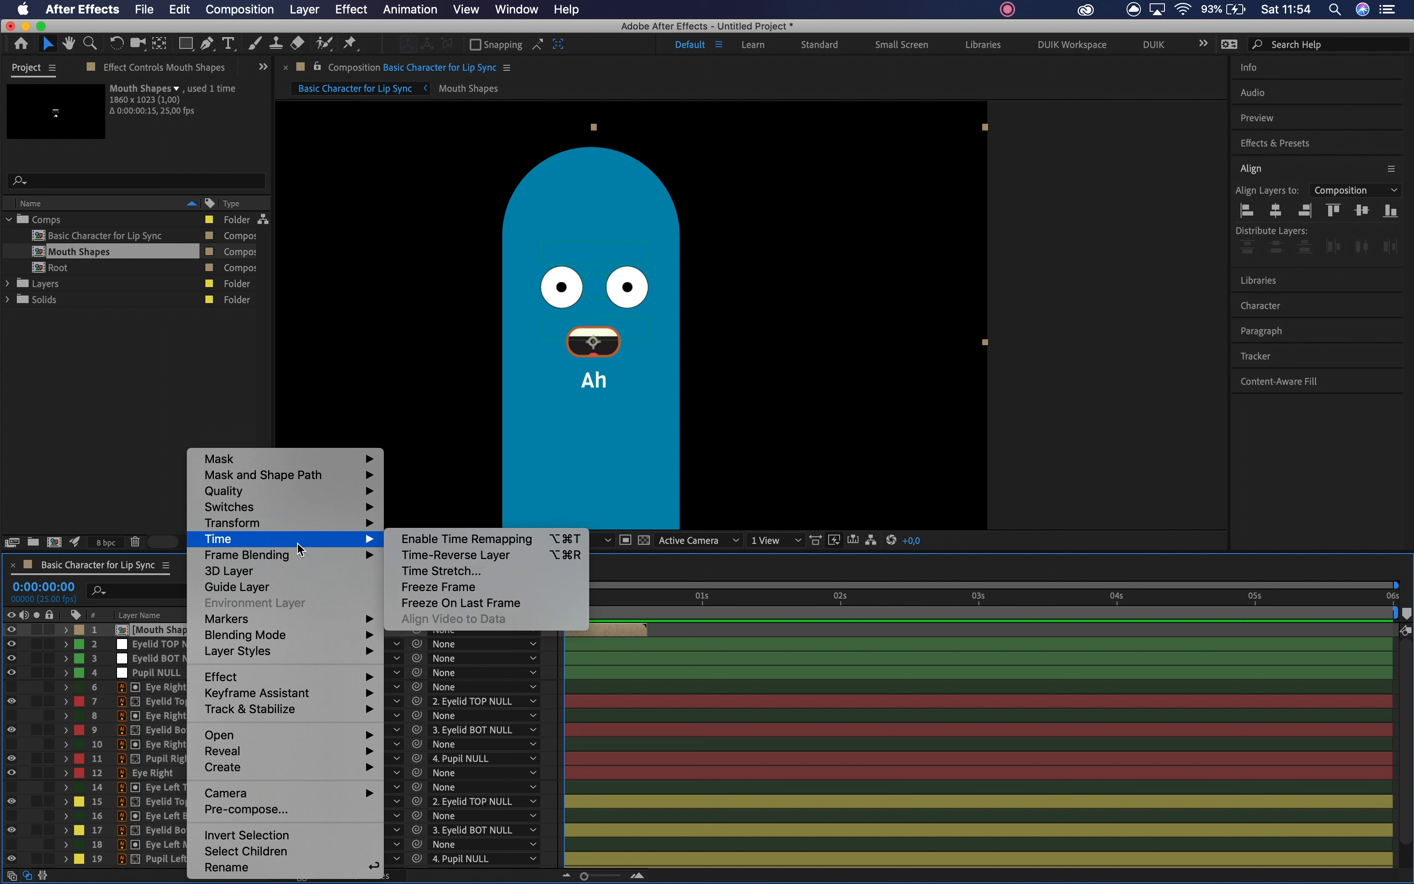
{"action": "left_click", "coordinate": [442, 540]}
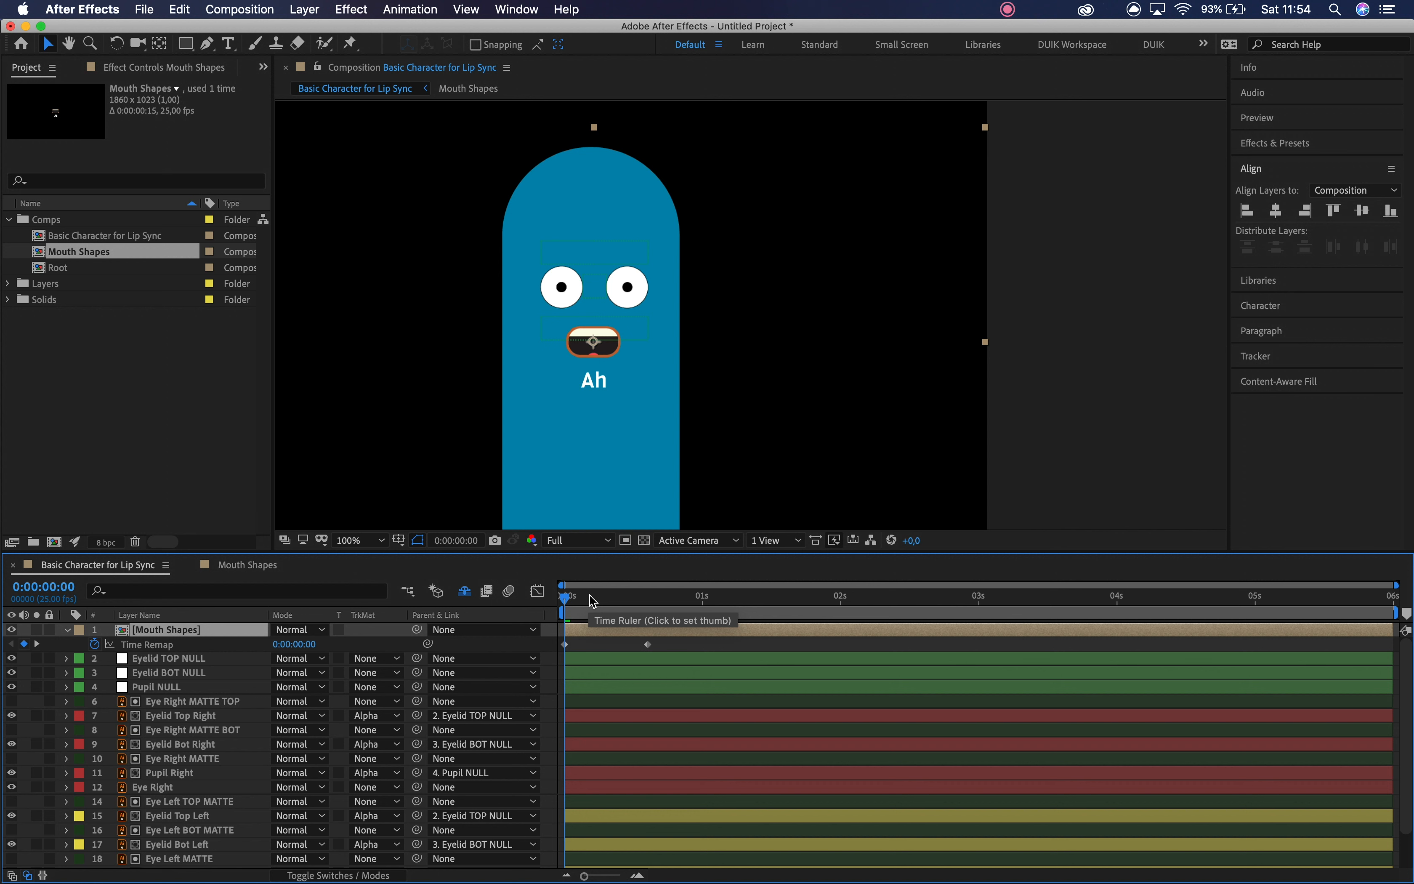
- Scrub through the mouth shapes and delete the Time Remap keyframe at frame 15
{"action": "left_click", "coordinate": [616, 871]}
{"action": "left_click_drag", "start_coordinate": [616, 871], "coordinate": [621, 871]}
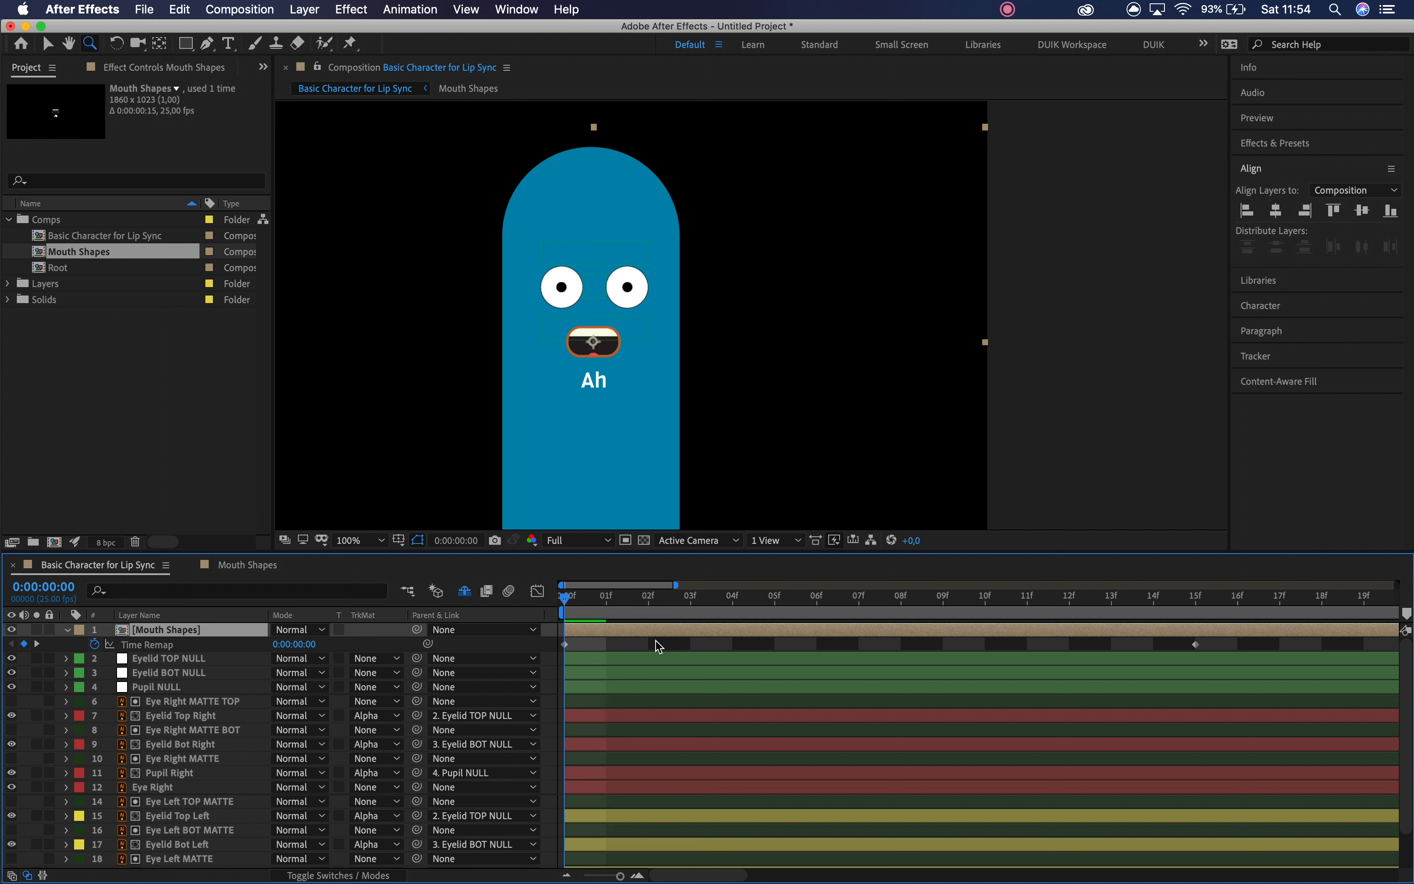
{"action": "left_click_drag", "start_coordinate": [563, 601], "coordinate": [439, 613]}
{"action": "left_click", "coordinate": [566, 645]}
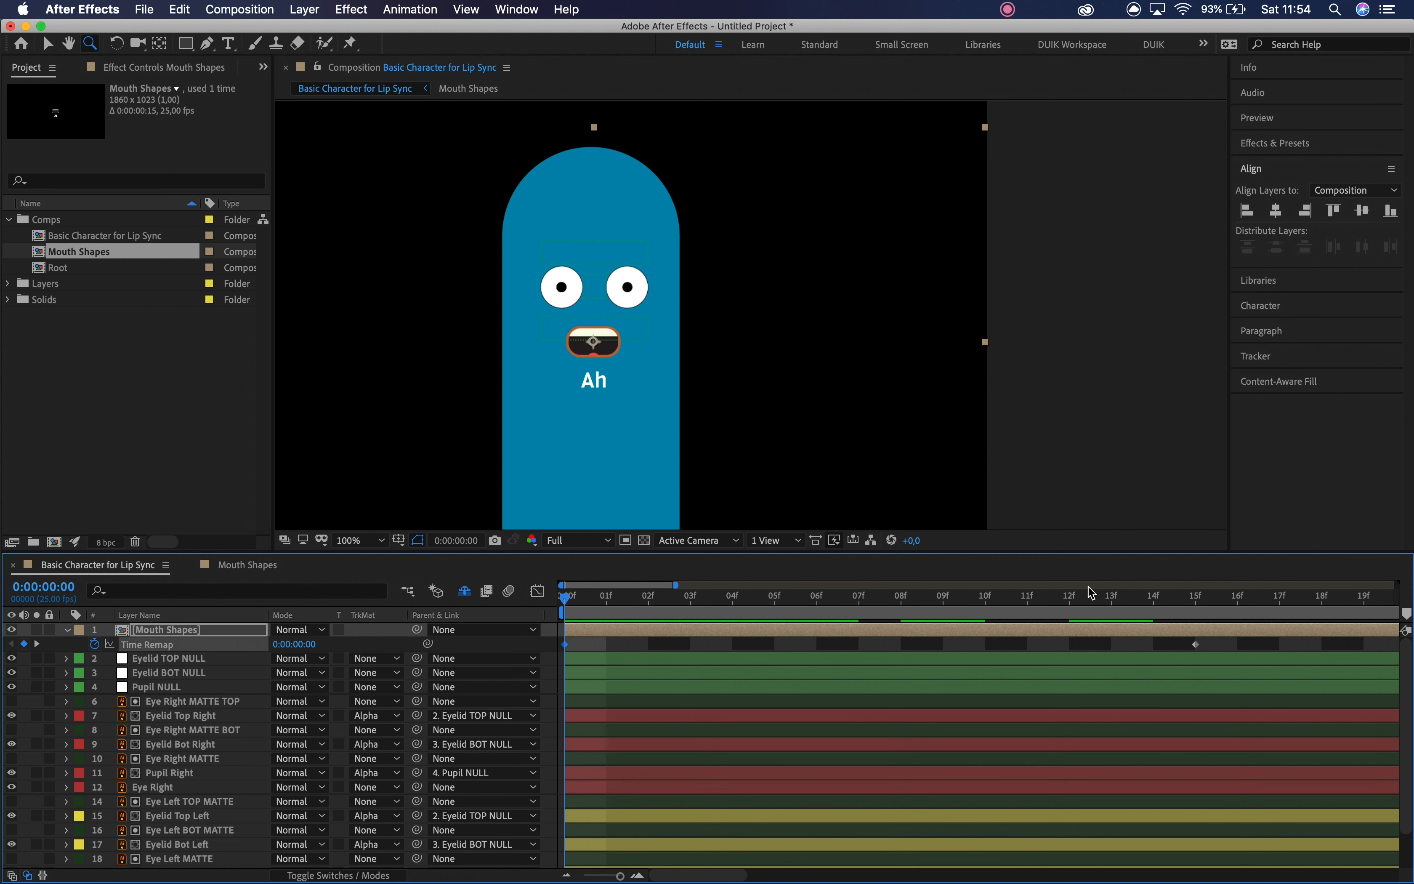
{"action": "key", "text": "Delete"}
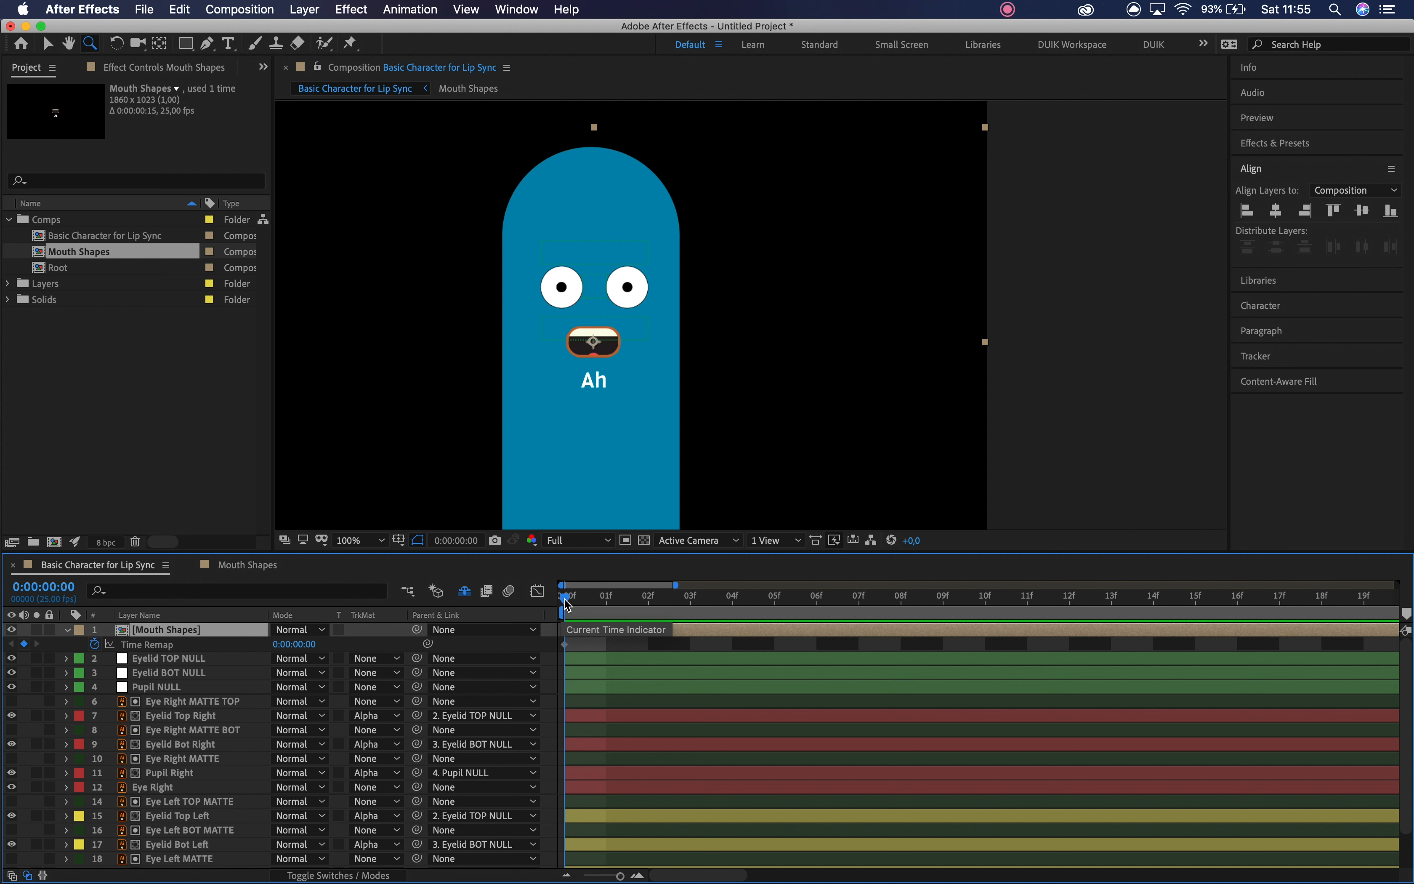
- Convert the Time Remap keyframe at frame 0 of Mouth Shapes to a hold keyframe
{"action": "right_click", "coordinate": [567, 647]}
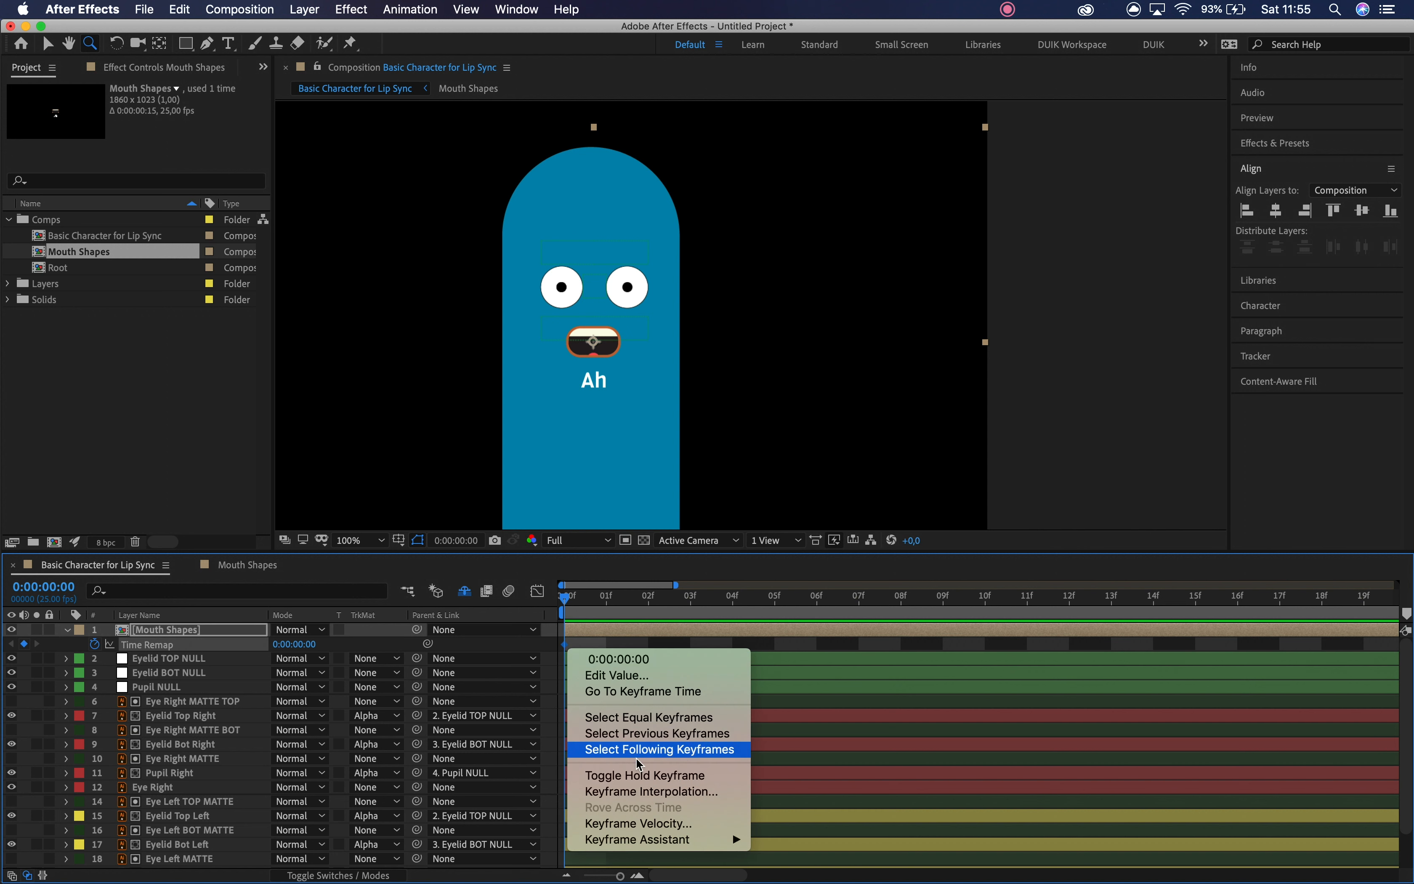
{"action": "left_click", "coordinate": [645, 775]}
{"action": "left_click", "coordinate": [569, 607]}
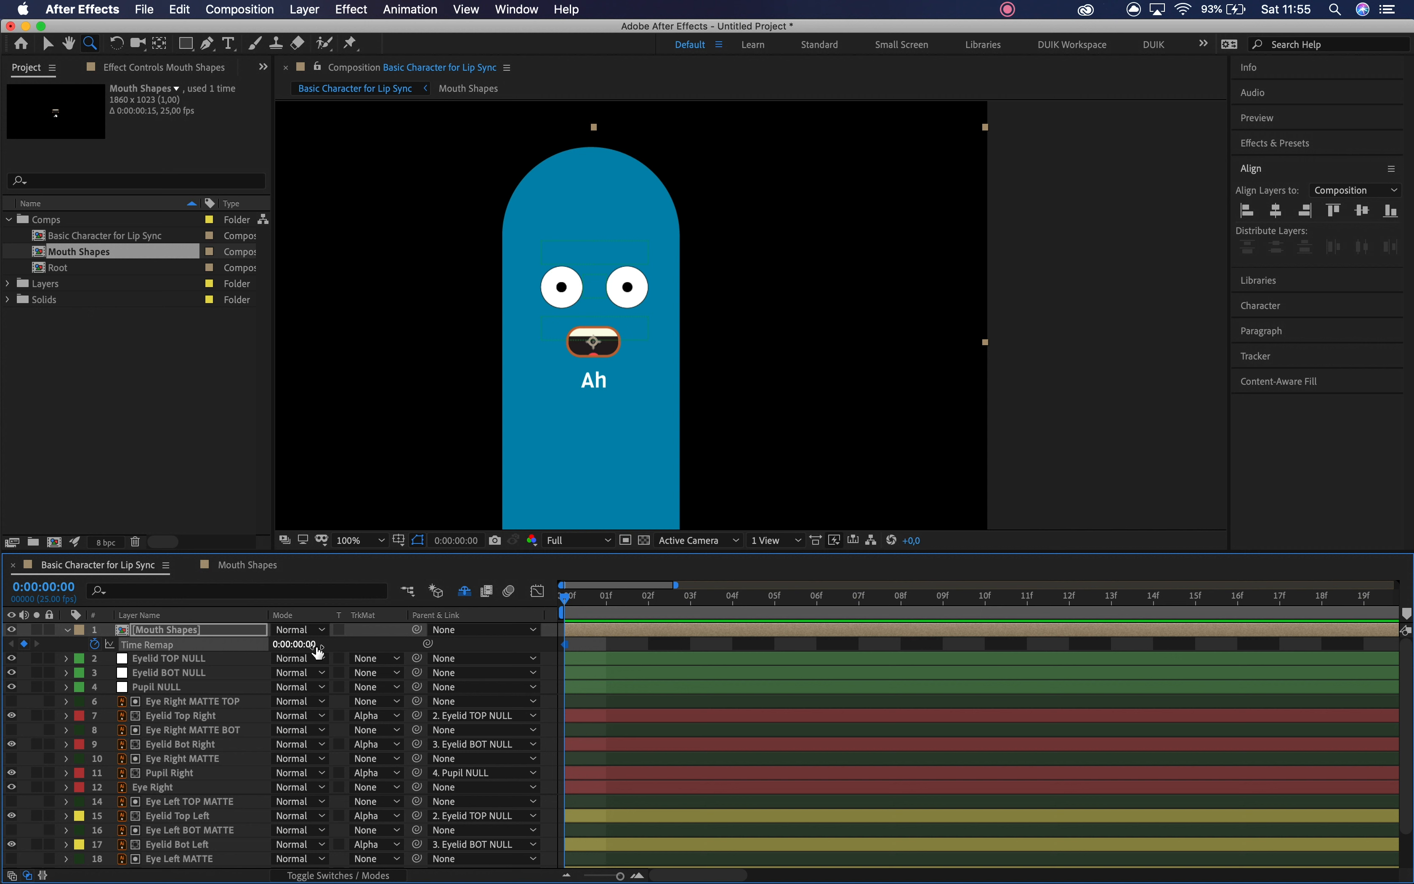
- Set the Time Remap value of Mouth Shapes to 0:00:00:09 at frame 0 and to 0:00:00:05 at frame 3
{"action": "left_click_drag", "start_coordinate": [319, 648], "coordinate": [344, 619]}
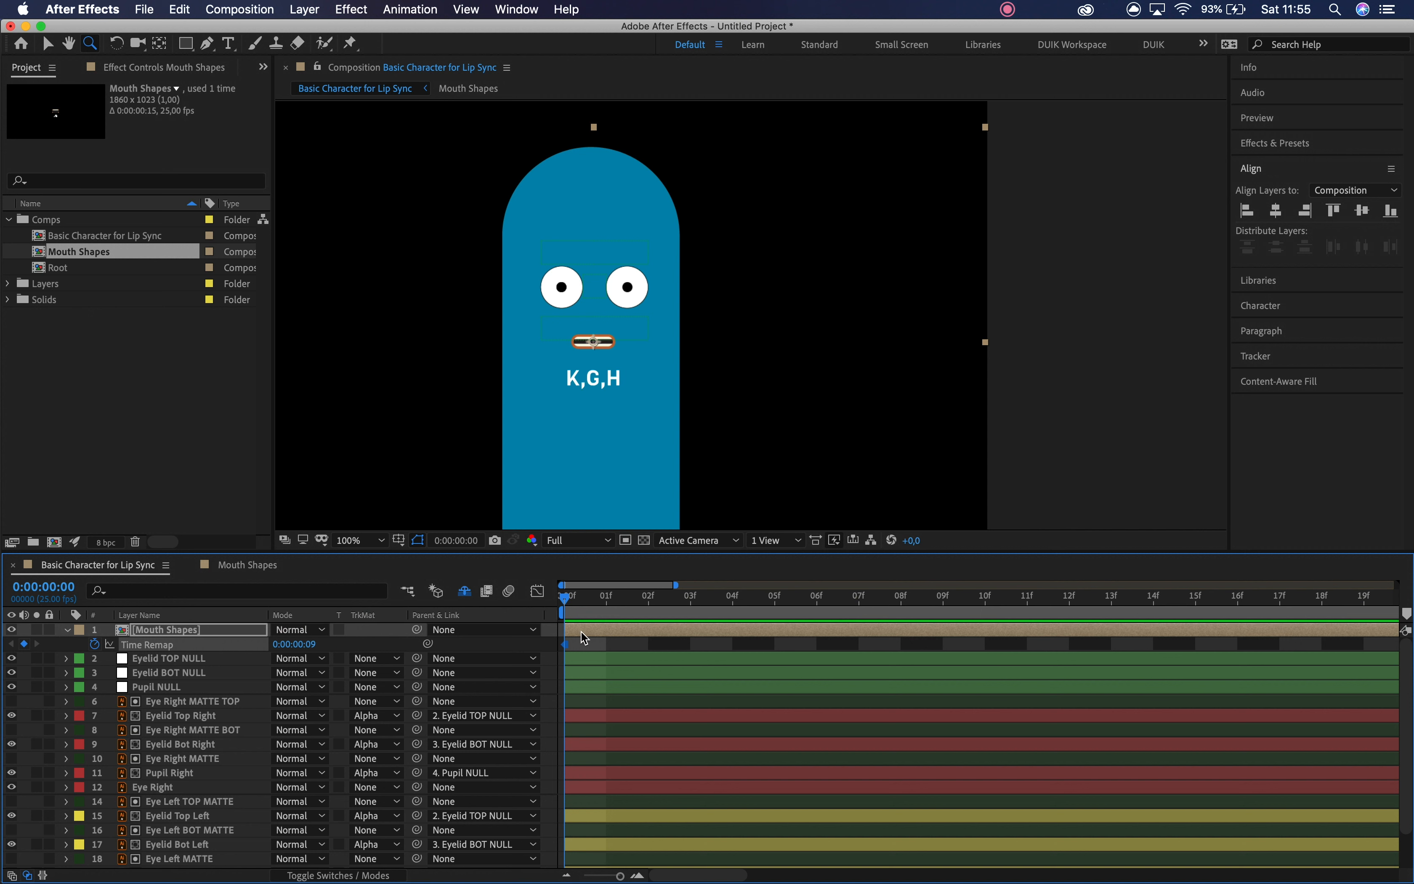
{"action": "left_click_drag", "start_coordinate": [568, 602], "coordinate": [691, 600]}
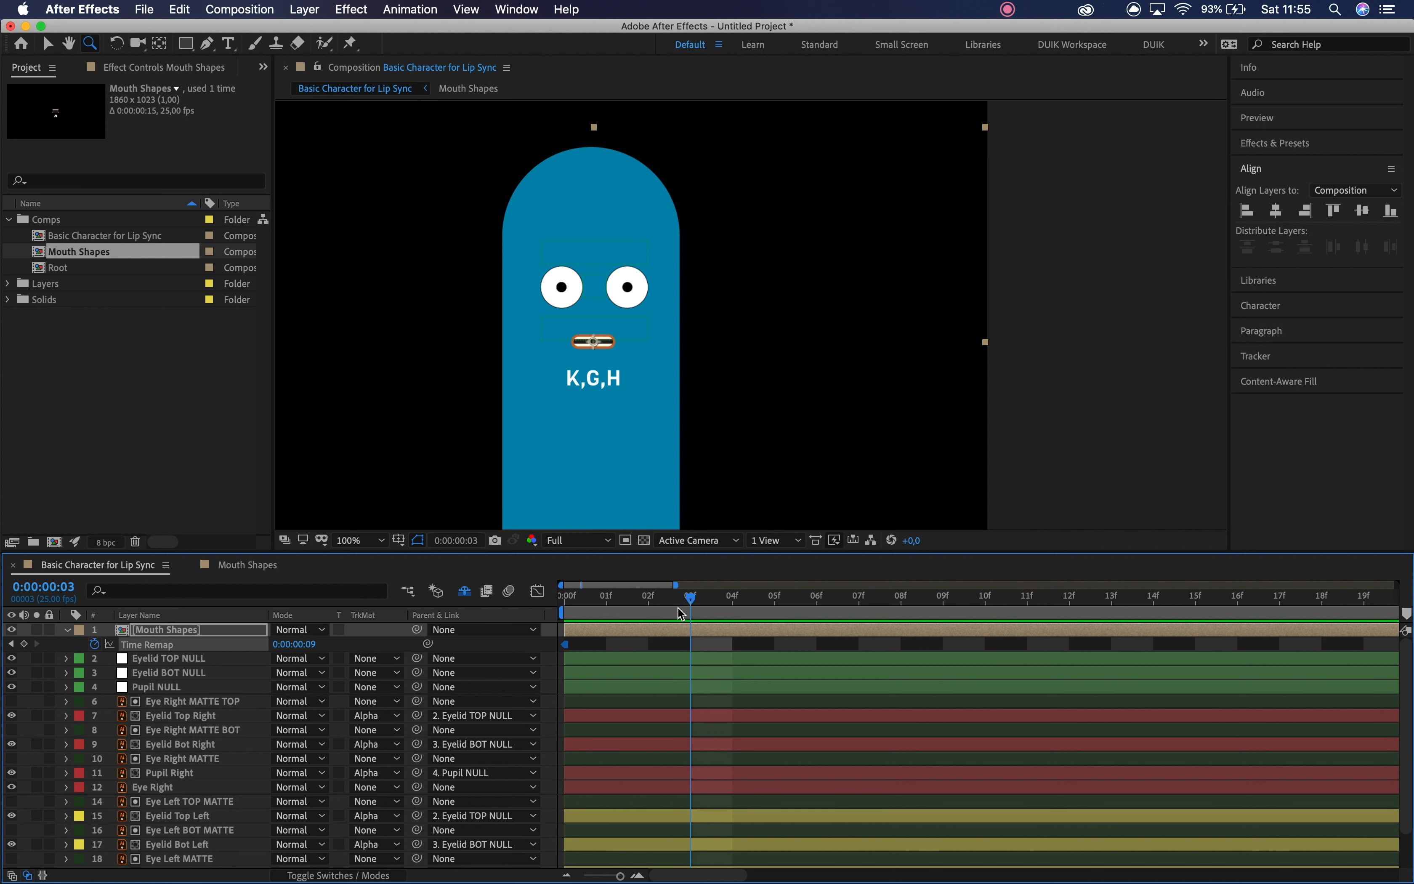
{"action": "left_click", "coordinate": [312, 643]}
{"action": "mouse_move", "coordinate": [313, 643]}
{"action": "left_mouse_down"}
{"action": "mouse_move", "coordinate": [278, 638]}
{"action": "mouse_move", "coordinate": [295, 645]}
{"action": "left_mouse_up"}
{"action": "left_click_drag", "start_coordinate": [619, 600], "coordinate": [529, 636]}
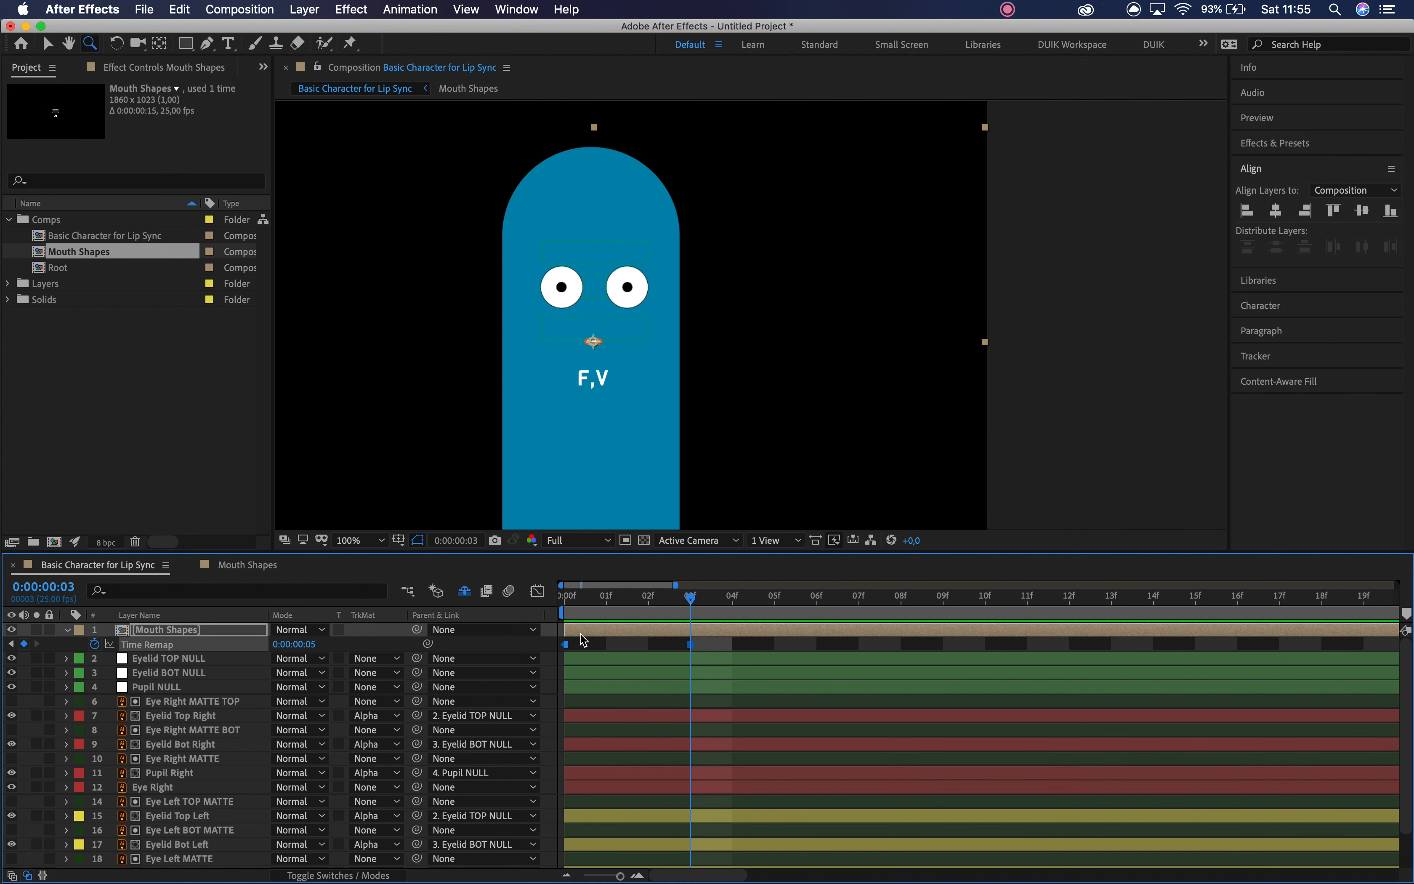
- Toggle hold interpolation for the Time Remap keyframe at frame 3 and scrub between frames 0 and 3 to check the mouth change
{"action": "left_click_drag", "start_coordinate": [575, 597], "coordinate": [689, 599]}
{"action": "mouse_move", "coordinate": [694, 646]}
{"action": "key", "text": "super+alt+h"}
{"action": "left_click_drag", "start_coordinate": [615, 600], "coordinate": [531, 603]}
{"action": "left_click", "coordinate": [586, 637]}
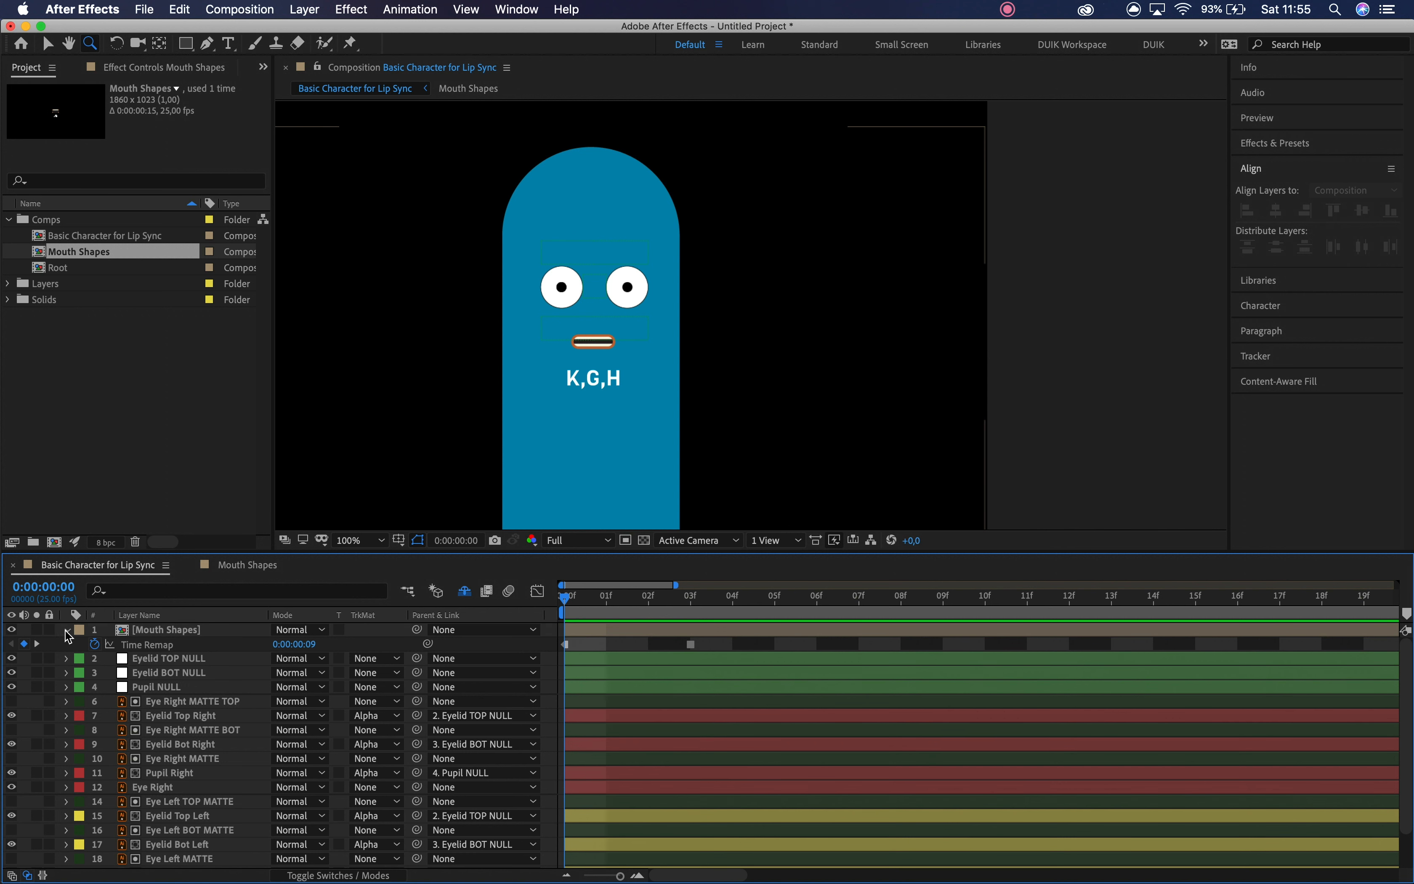
- Collapse Mouth Shapes and mark all null and eye layers from Eyelid TOP NULL through Eye Left as shy
{"action": "left_click", "coordinate": [67, 630]}
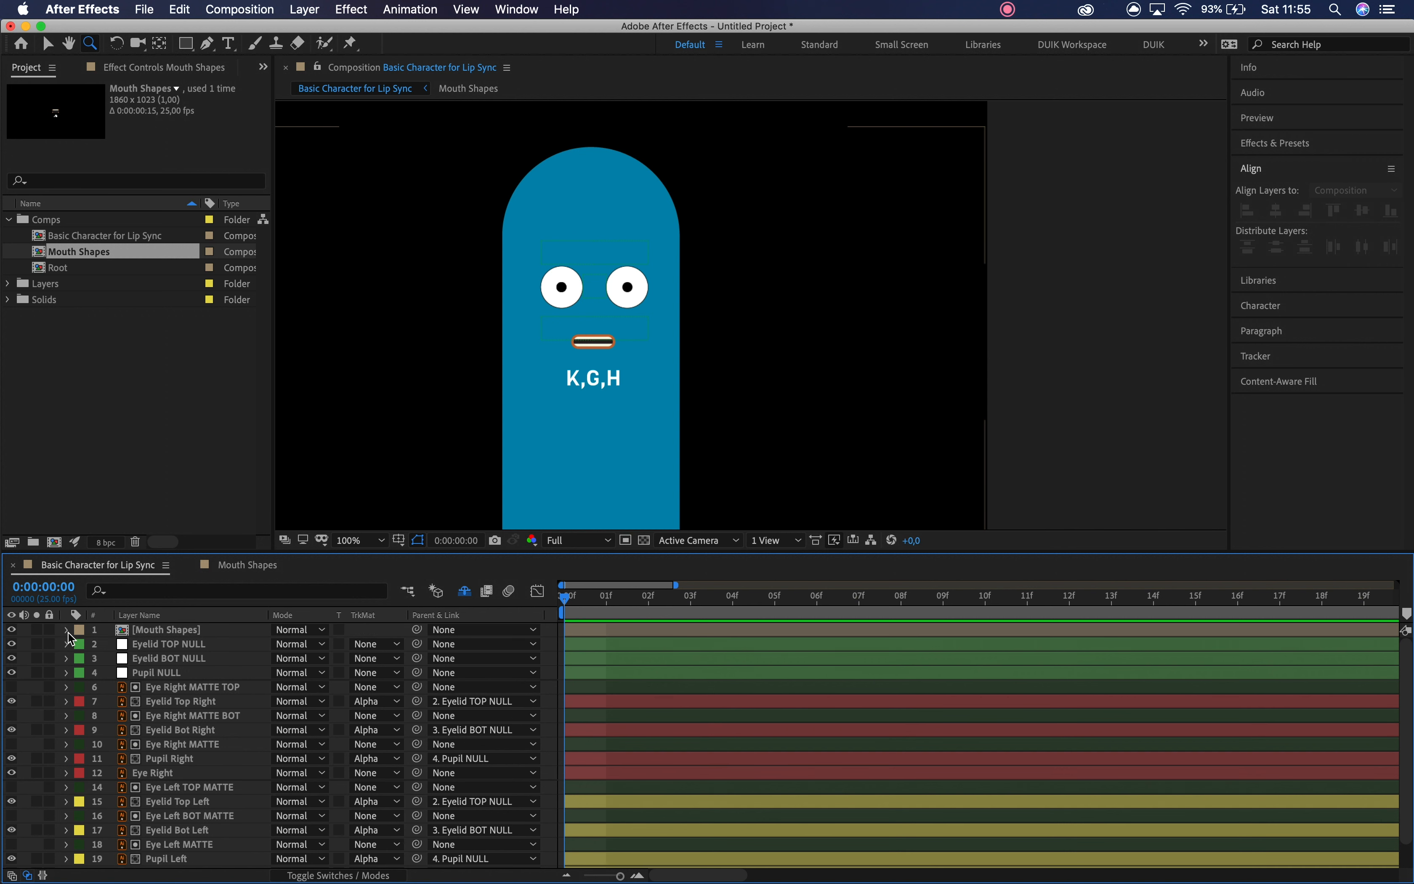
{"action": "left_click", "coordinate": [182, 648]}
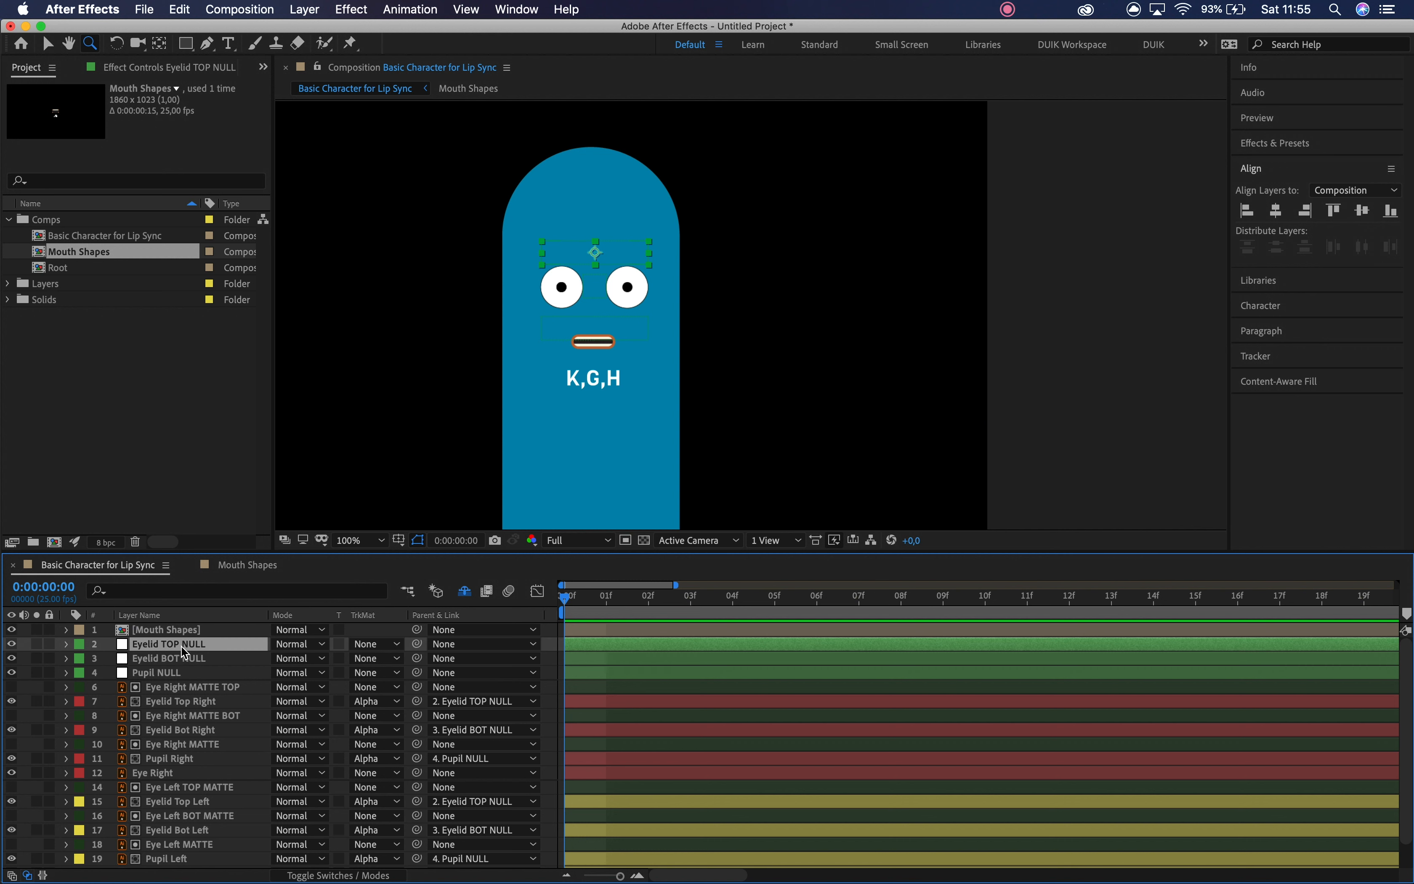
{"action": "scroll", "coordinate": [171, 858], "scroll_direction": "down", "scroll_amount": 2}
{"action": "left_click", "coordinate": [166, 846], "text": "shift"}
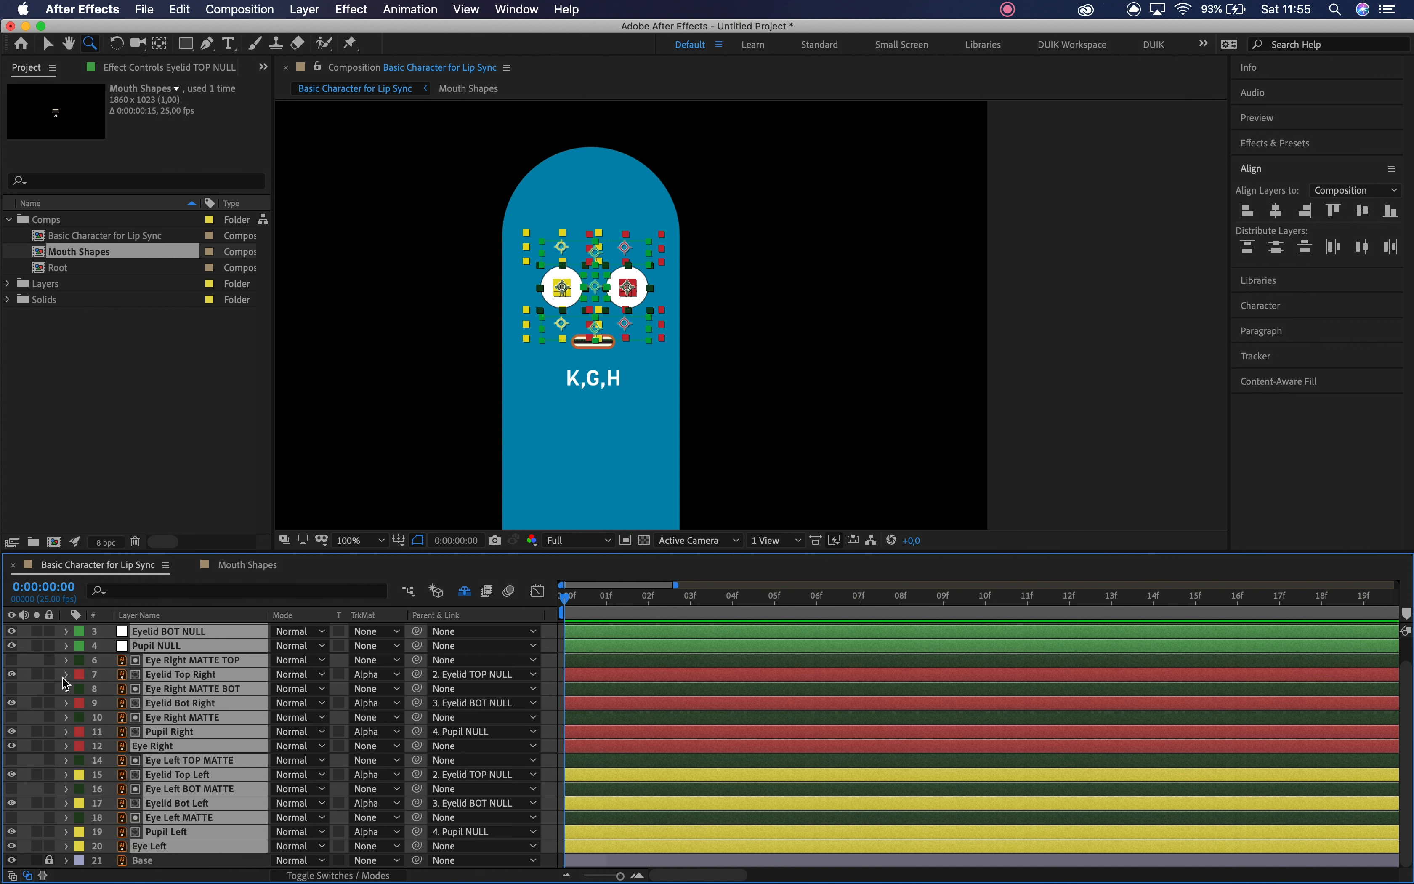
{"action": "left_click", "coordinate": [339, 876]}
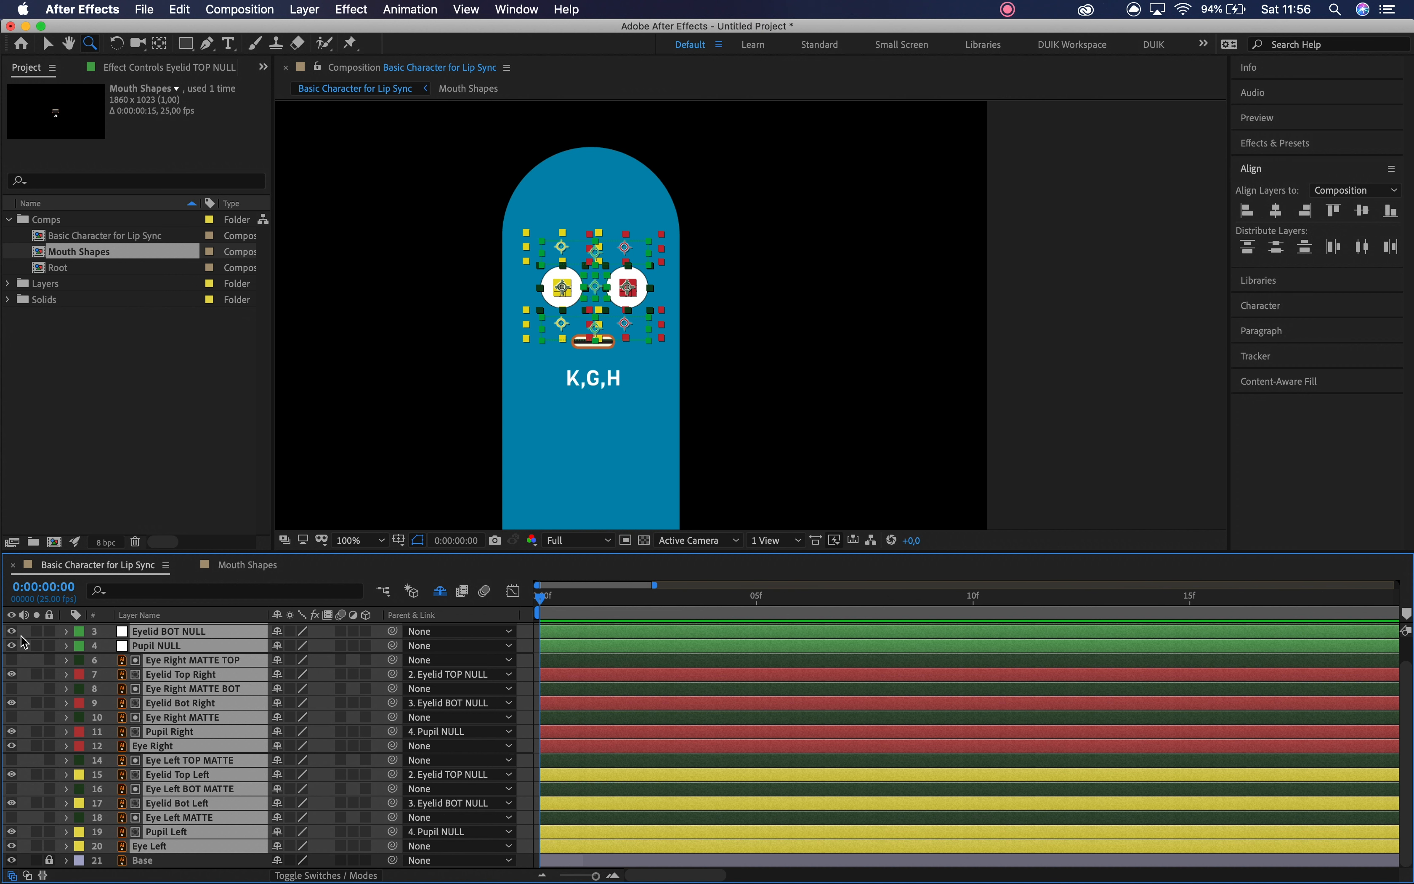
{"action": "left_click", "coordinate": [277, 631]}
{"action": "left_click", "coordinate": [248, 683]}
{"action": "left_click", "coordinate": [193, 630]}
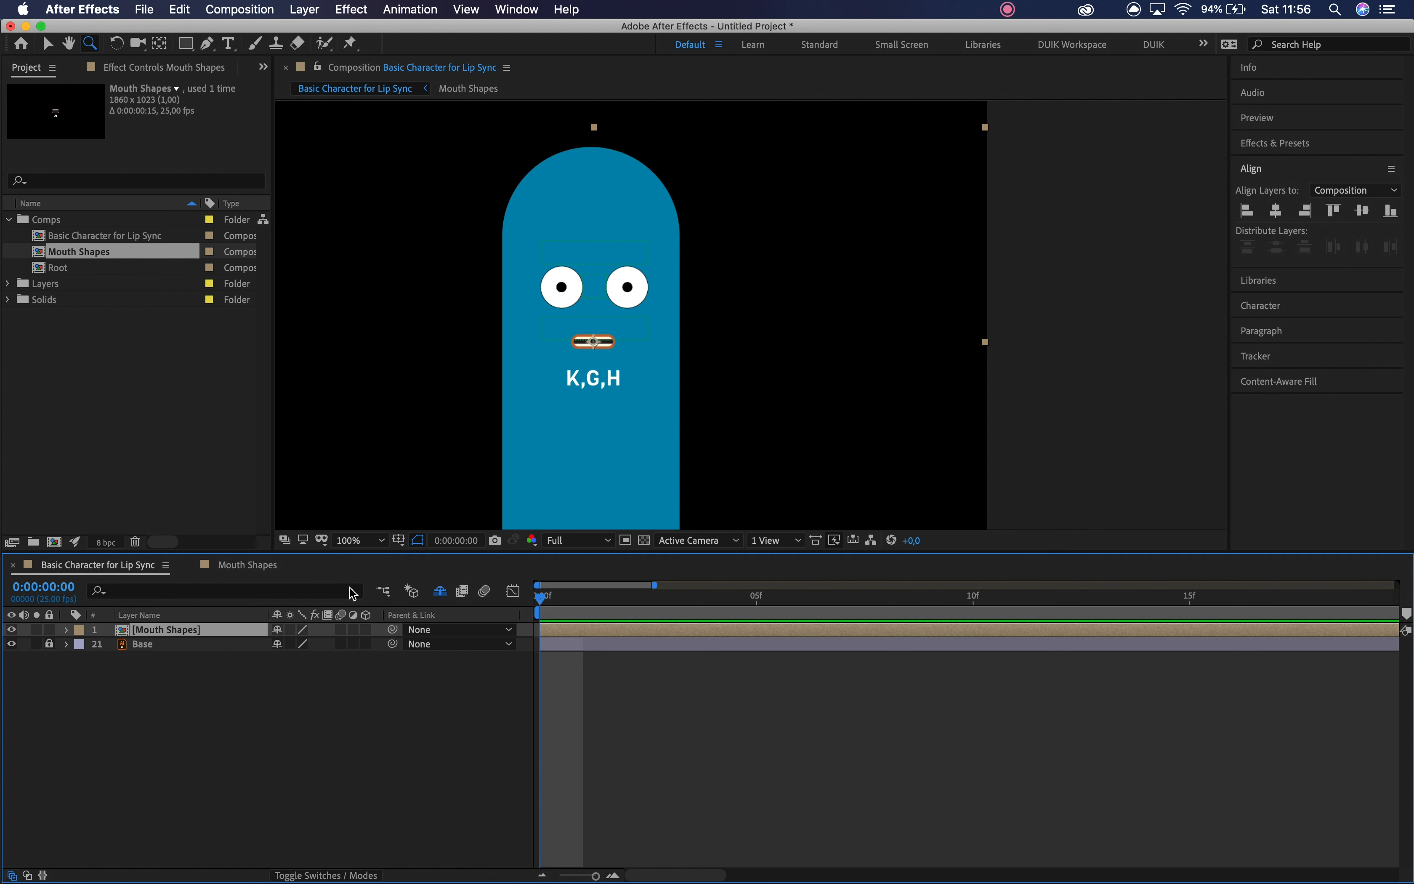
- Reveal the shy layers and turn on the visibility of Basic Eyebrow Right and Basic Eyebrow Left
{"action": "left_click", "coordinate": [440, 591]}
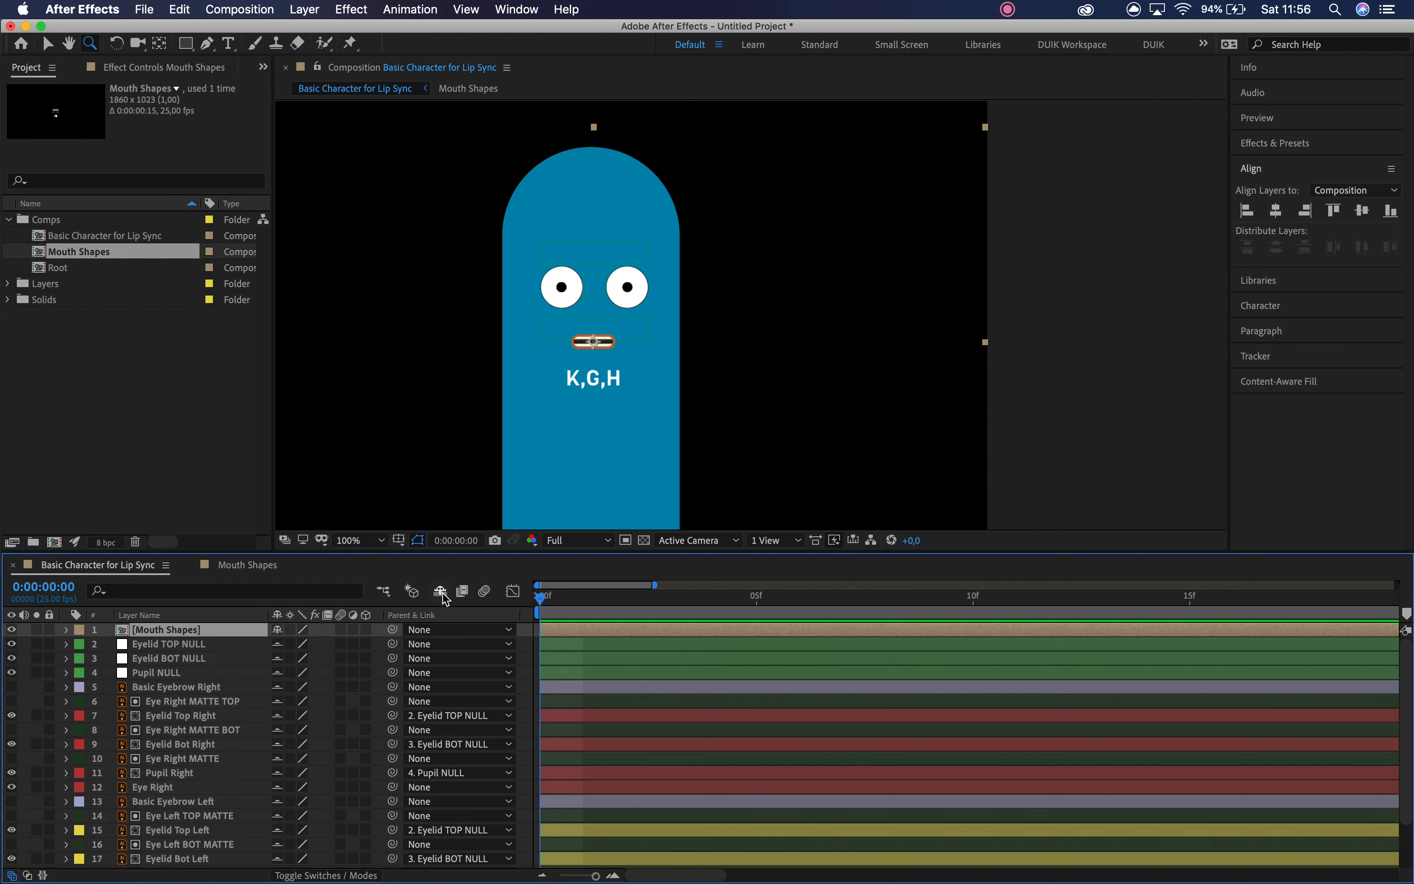
{"action": "left_click", "coordinate": [220, 688]}
{"action": "left_click", "coordinate": [12, 687]}
{"action": "scroll", "coordinate": [259, 695], "scroll_direction": "down", "scroll_amount": 3}
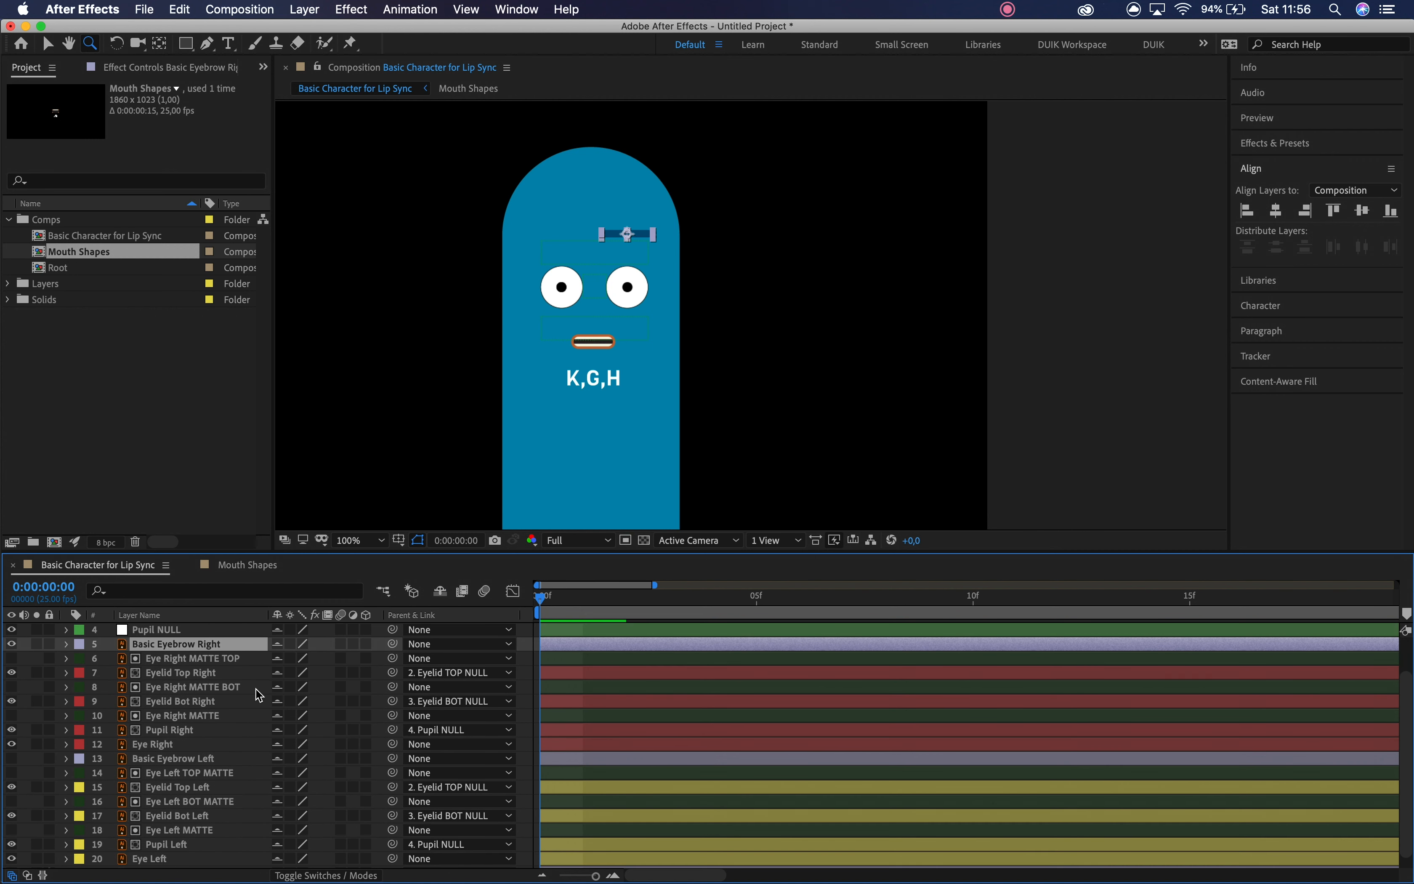
{"action": "left_click", "coordinate": [185, 759]}
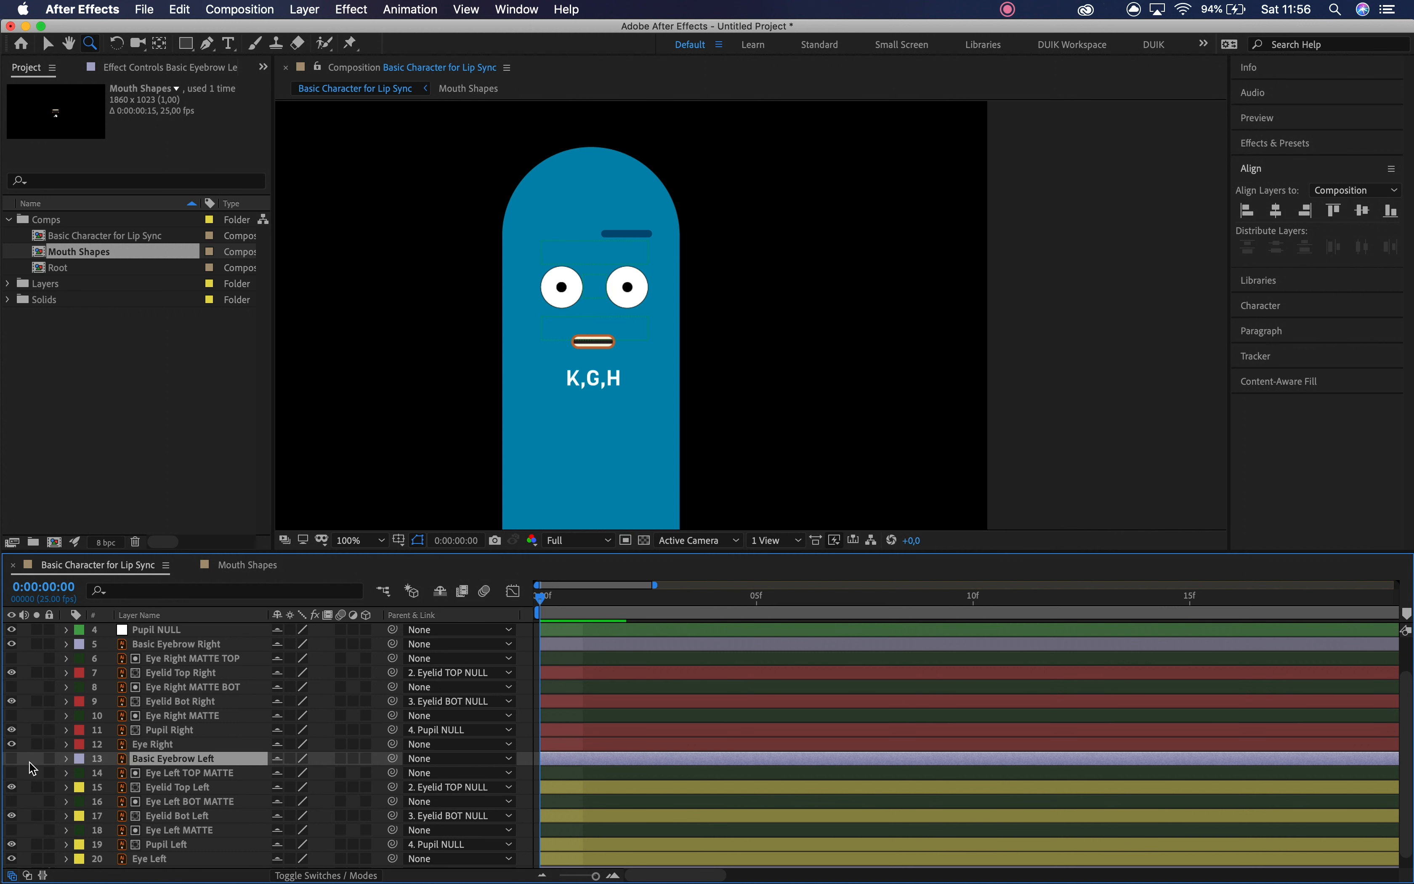
{"action": "left_click", "coordinate": [12, 758]}
{"action": "left_click", "coordinate": [510, 422]}
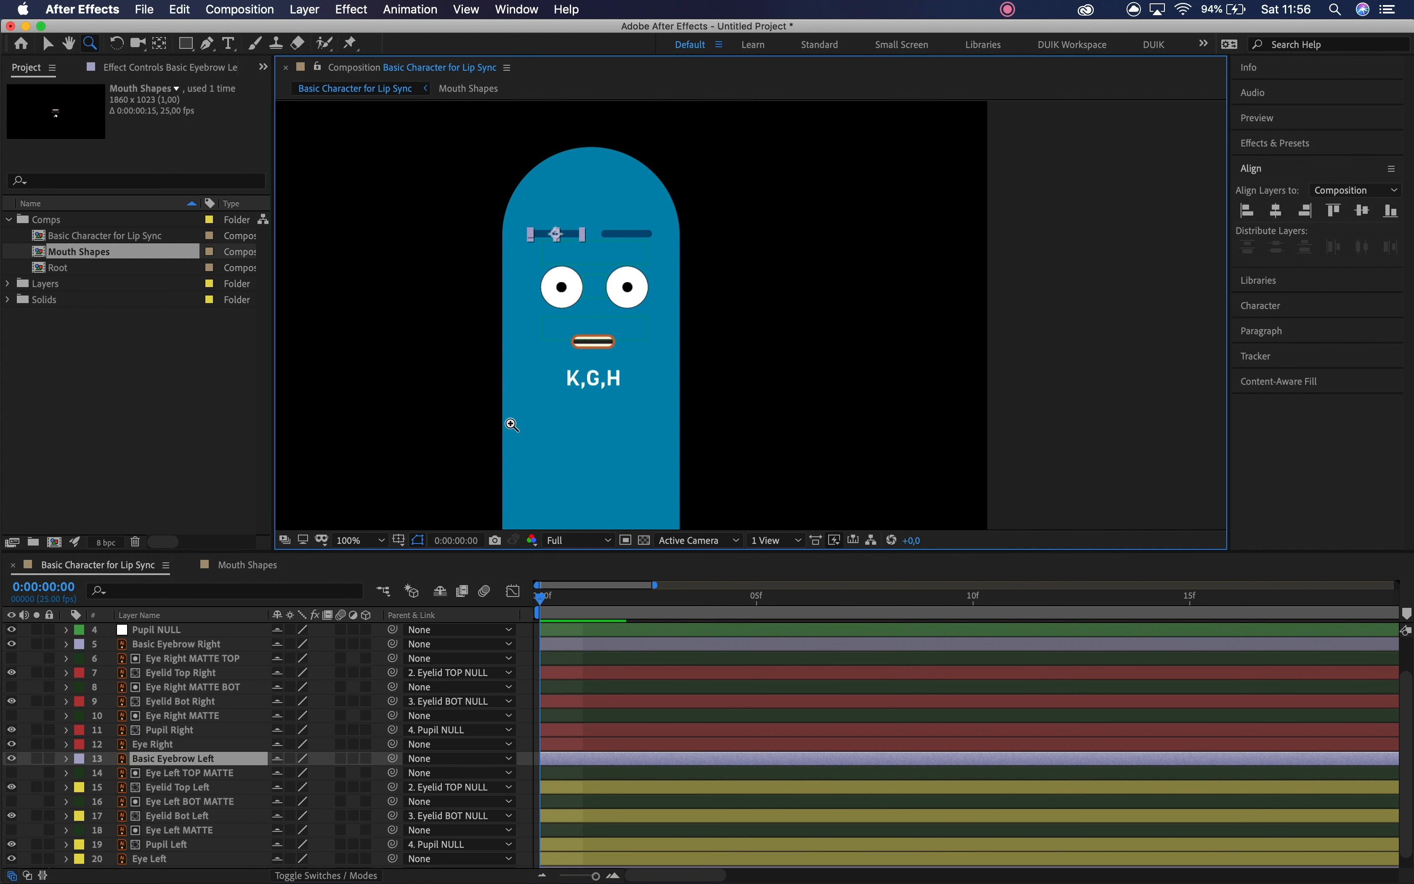
- Move both basic eyebrow layers together straight up toward the top of the head, then deselect them
{"action": "key", "text": "space"}
{"action": "left_click_drag", "start_coordinate": [812, 211], "coordinate": [494, 434]}
{"action": "left_click", "coordinate": [573, 291]}
{"action": "key", "text": "space"}
{"action": "left_click_drag", "start_coordinate": [664, 285], "coordinate": [625, 424]}
{"action": "key", "text": "v"}
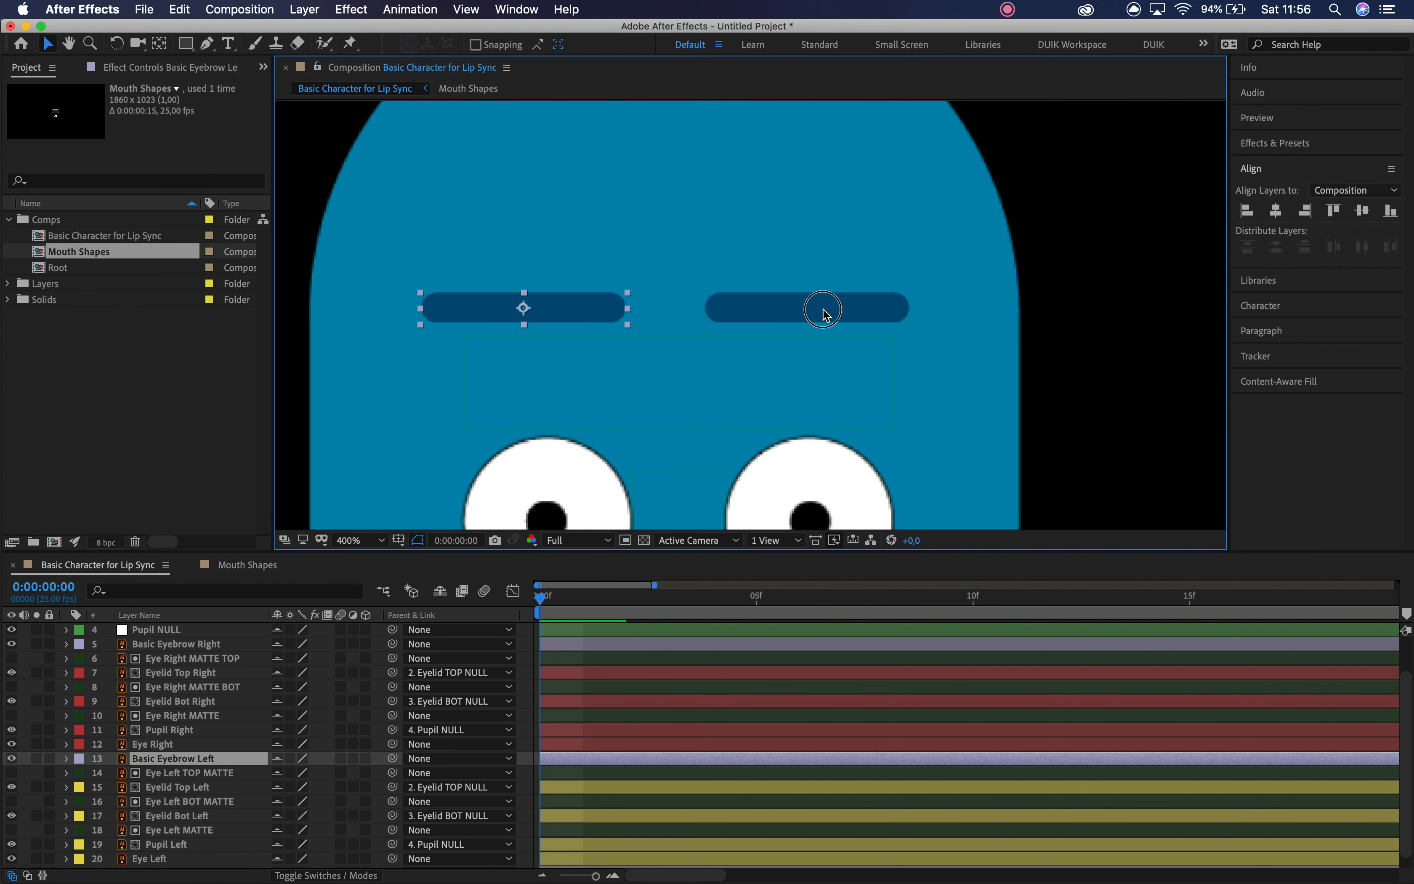
{"action": "left_click", "coordinate": [199, 645], "text": "super"}
{"action": "left_click_drag", "start_coordinate": [848, 315], "coordinate": [847, 159]}
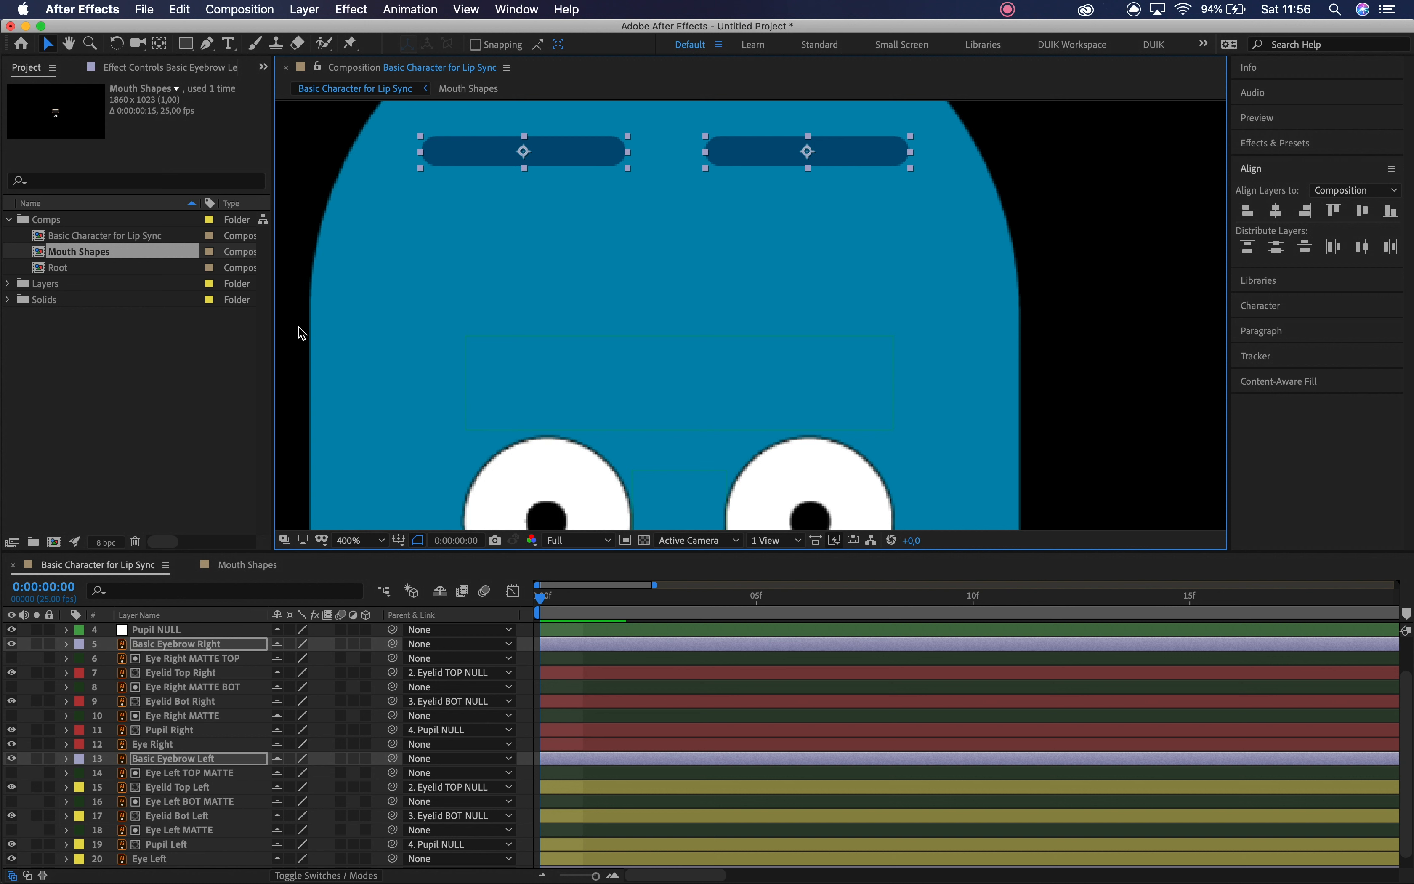
{"action": "left_click", "coordinate": [624, 670]}
{"action": "left_click", "coordinate": [1134, 398]}
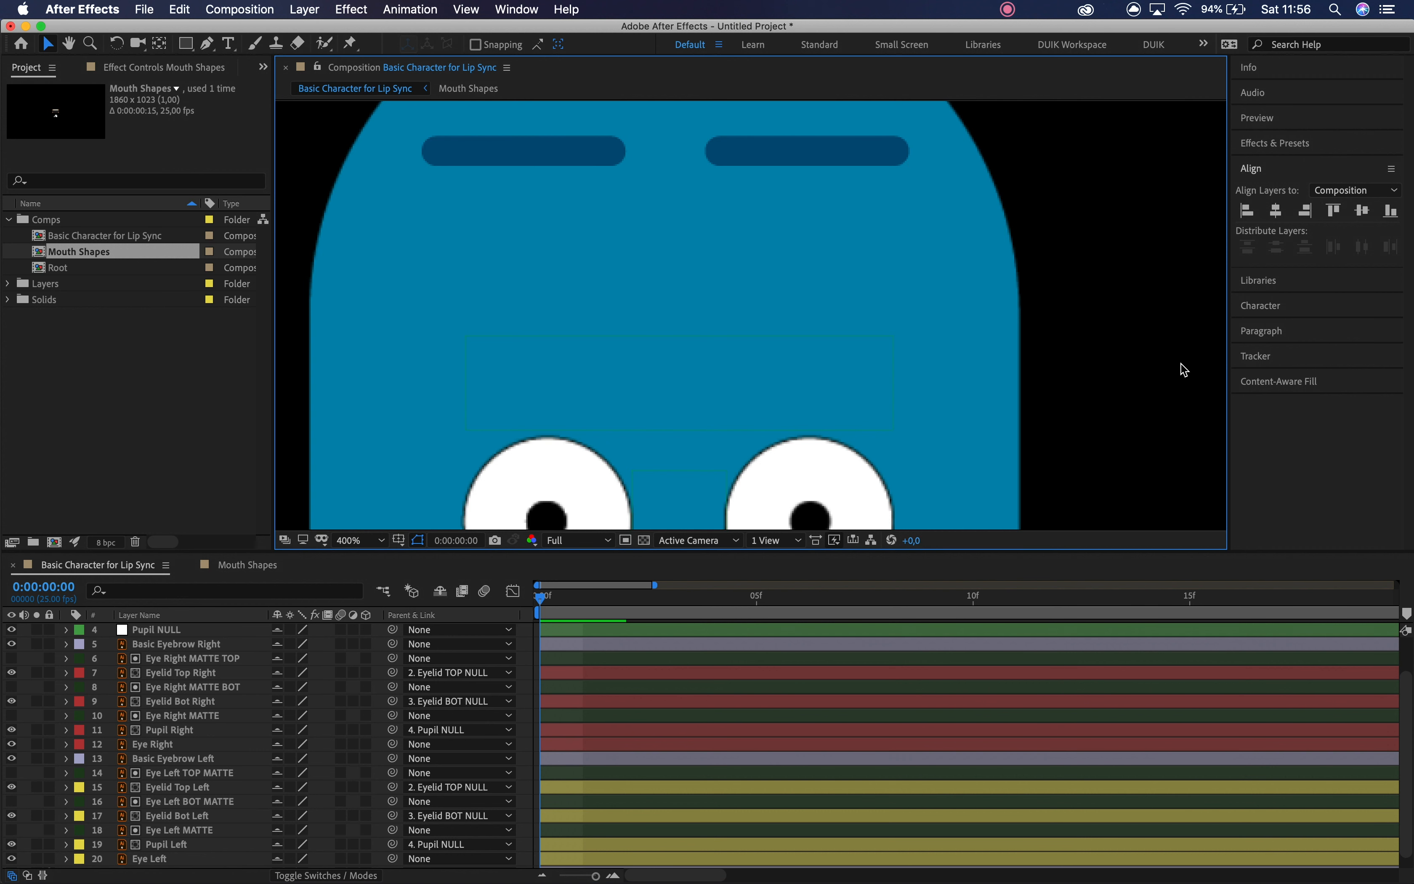
{"action": "key", "text": "comma"}
{"action": "key", "text": "comma"}
{"action": "key", "text": "comma"}
{"action": "key", "text": "comma"}
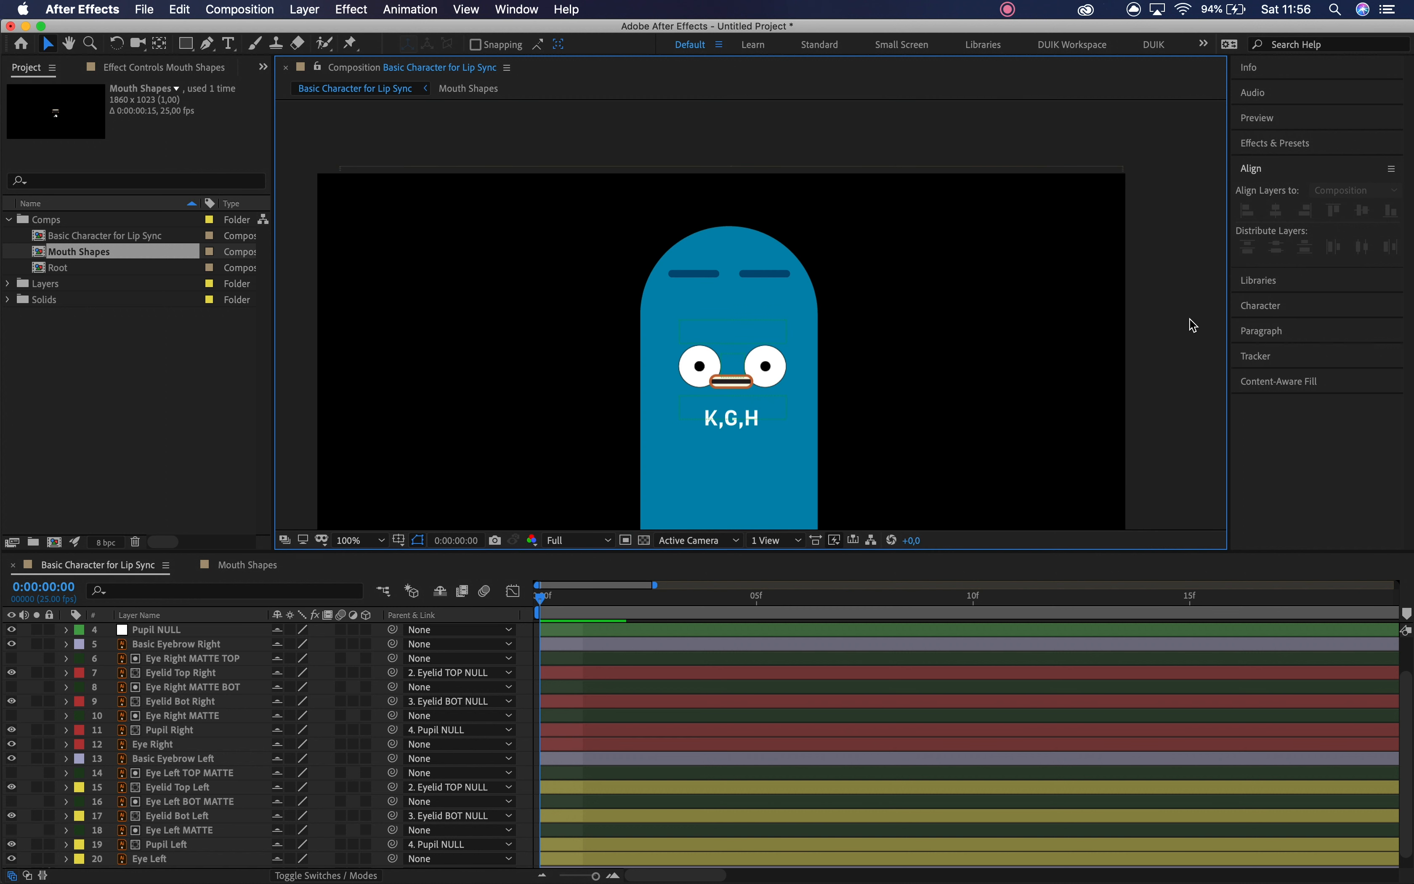
{"action": "key", "text": "period"}
{"action": "key", "text": "period"}
{"action": "key", "text": "period"}
{"action": "key", "text": "period"}
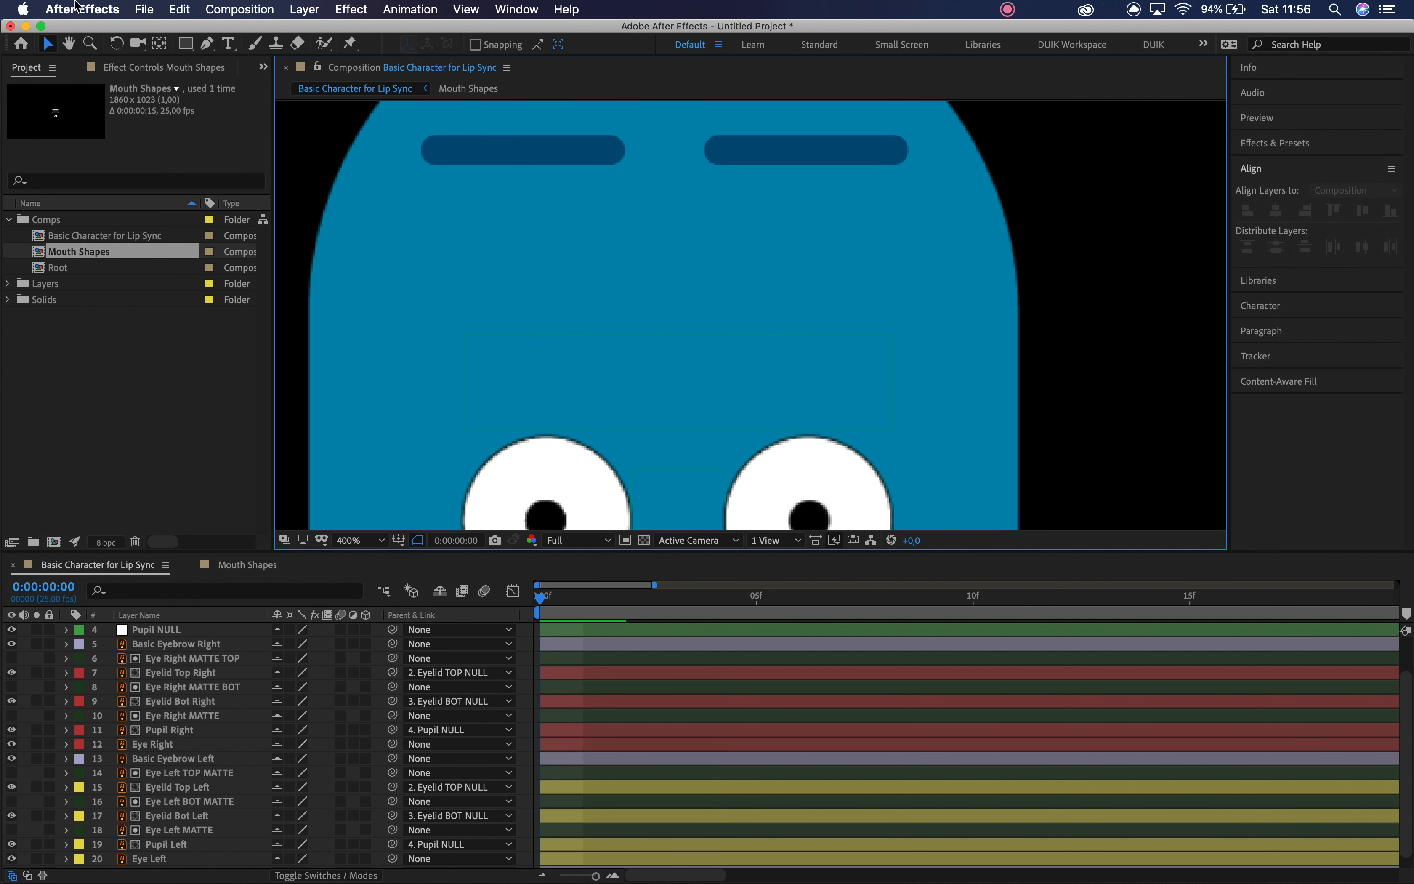
- Draw a nearly horizontal two-point line above the character's left-hand eye with the Pen tool and set its fill to None
{"action": "left_click", "coordinate": [208, 43]}
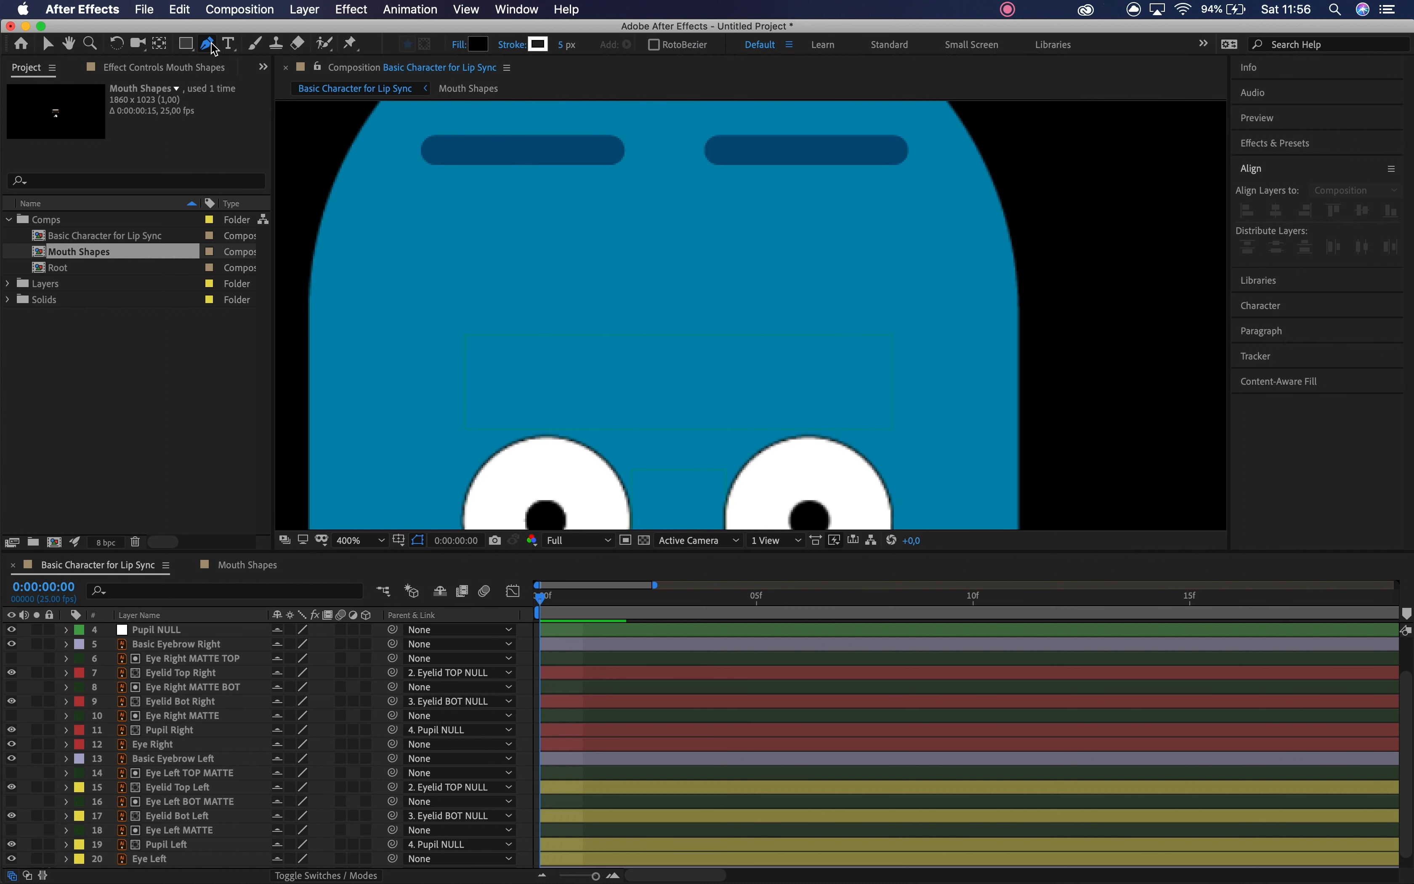
{"action": "left_click", "coordinate": [459, 391]}
{"action": "left_click", "coordinate": [619, 382]}
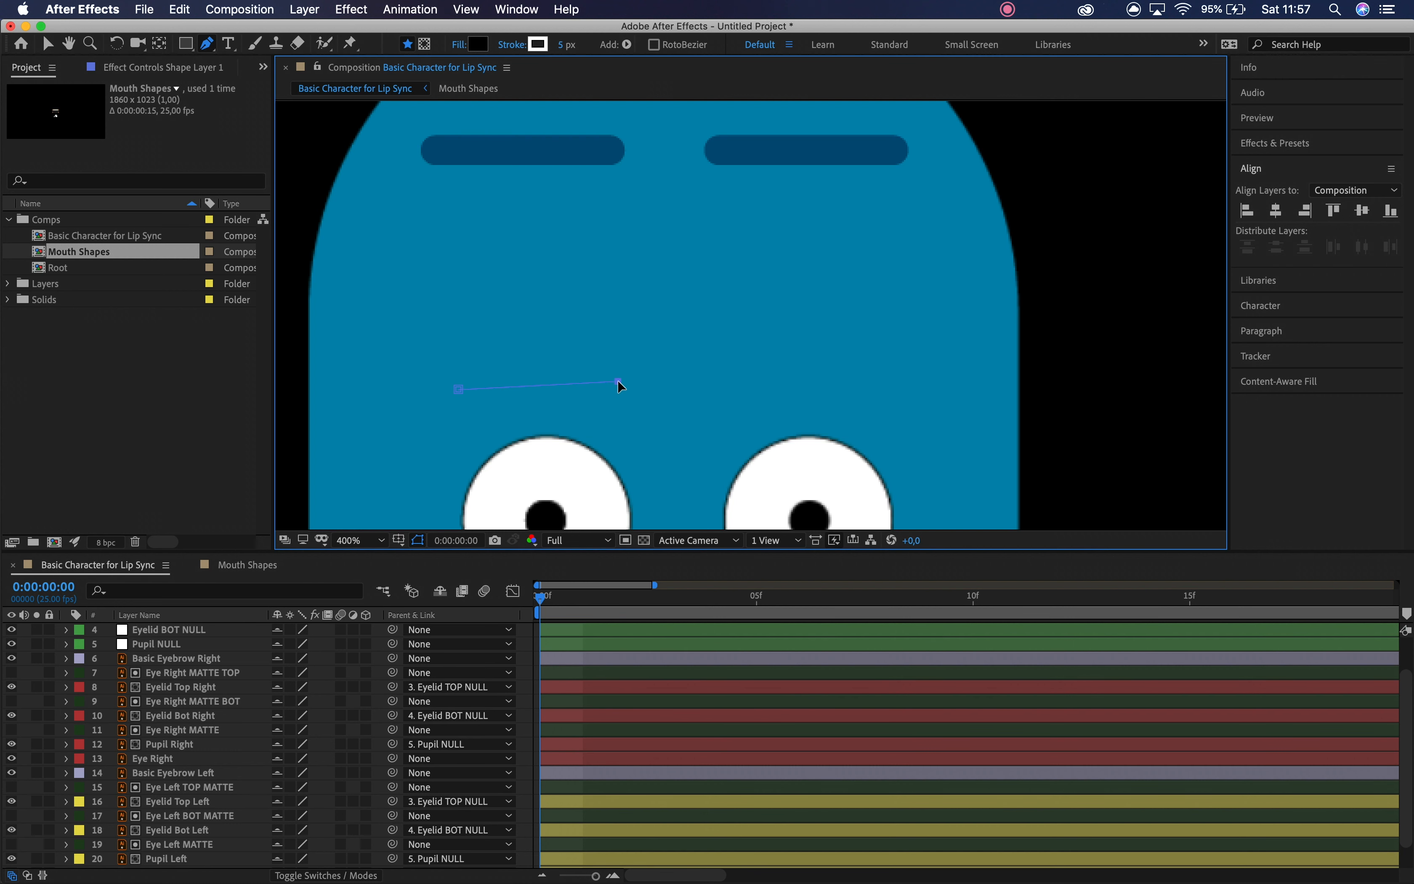
{"action": "left_click", "coordinate": [465, 46]}
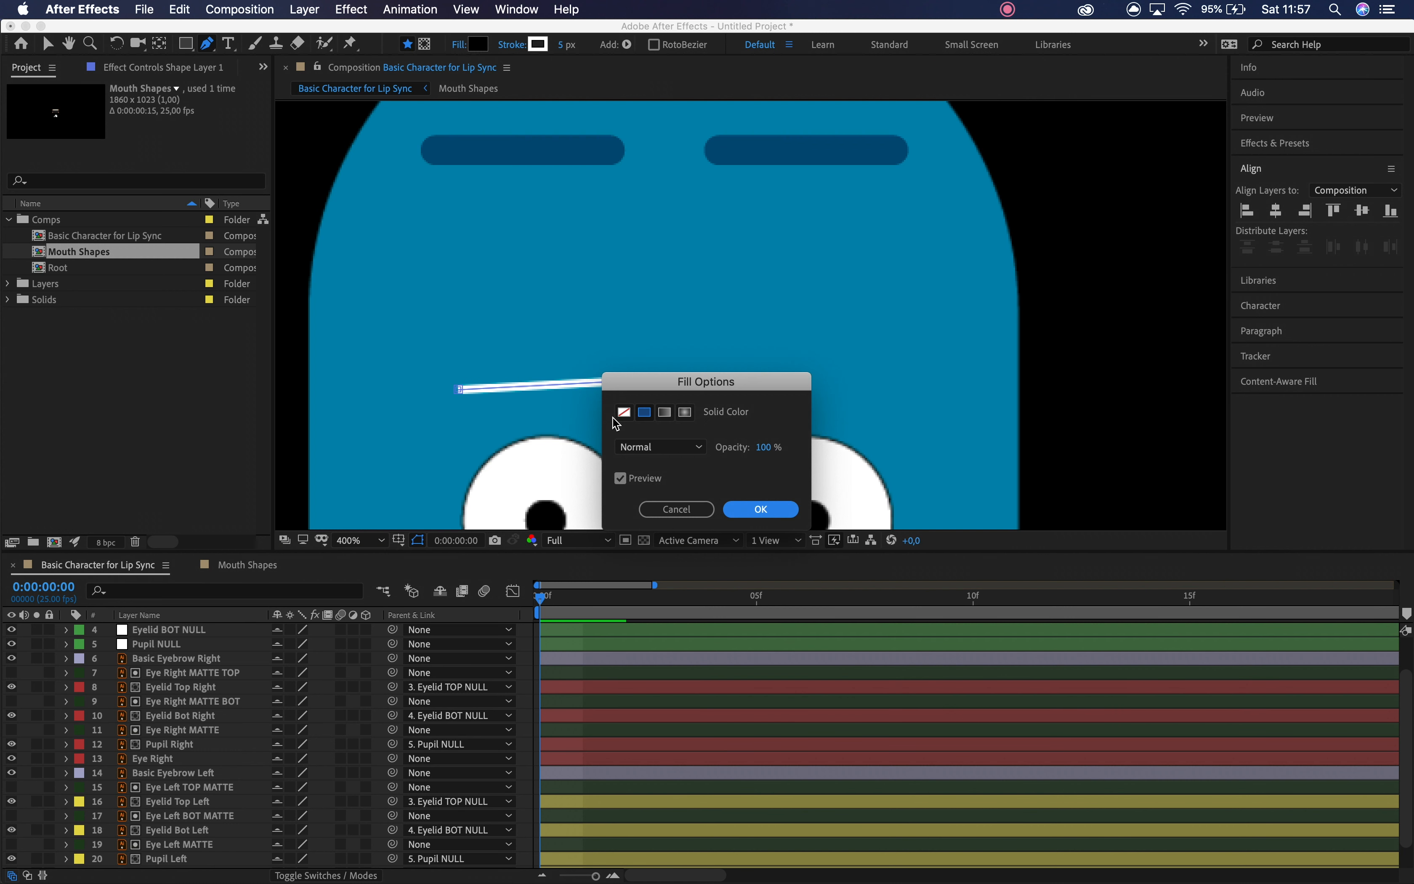
{"action": "left_click", "coordinate": [624, 412]}
{"action": "left_click", "coordinate": [761, 509]}
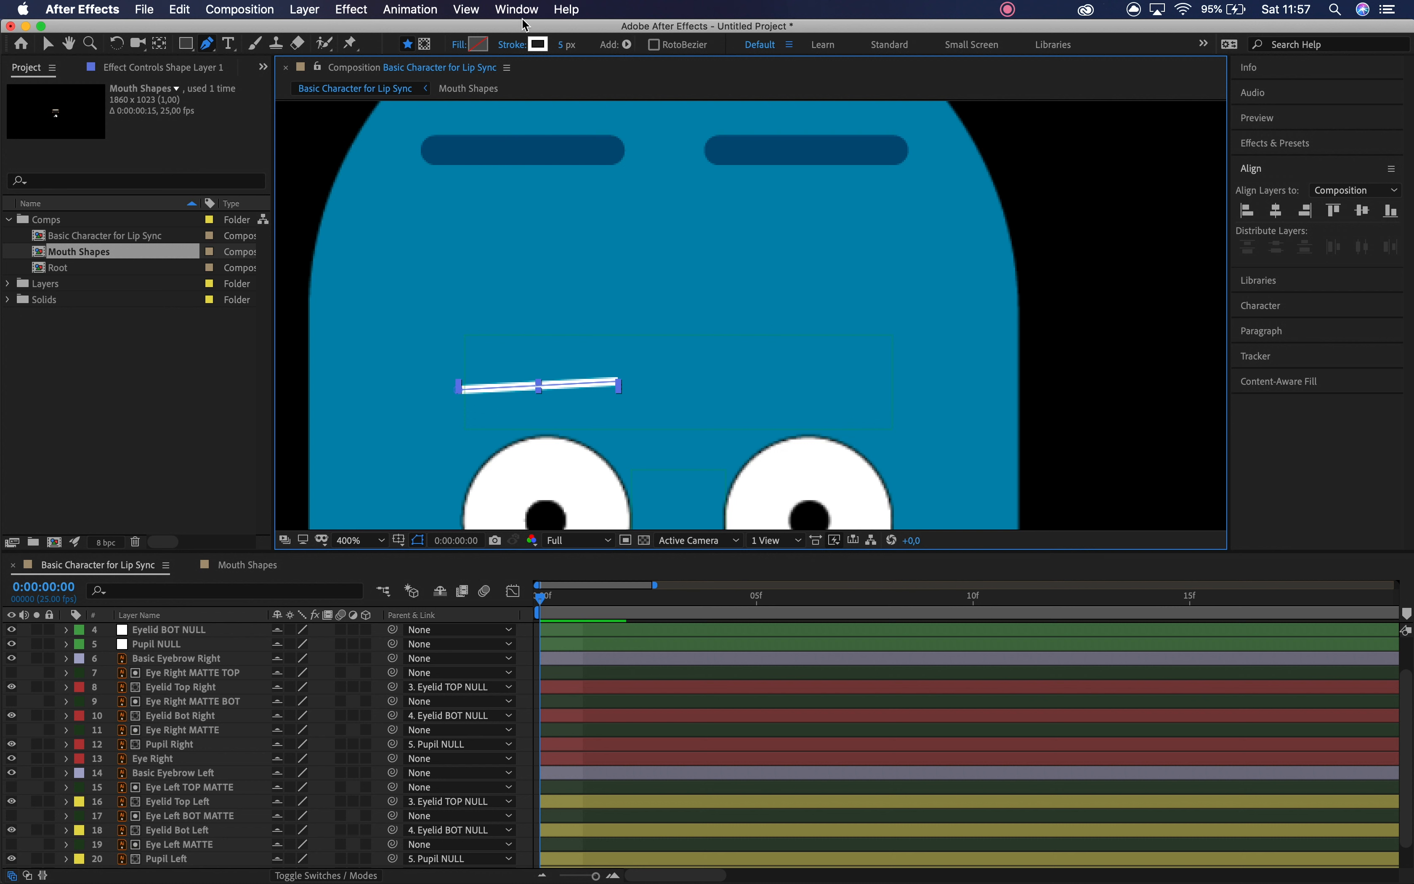
- Set the new line's stroke to the dark blue sampled from the existing eyebrow, with a width of 15 px
{"action": "left_click", "coordinate": [547, 48]}
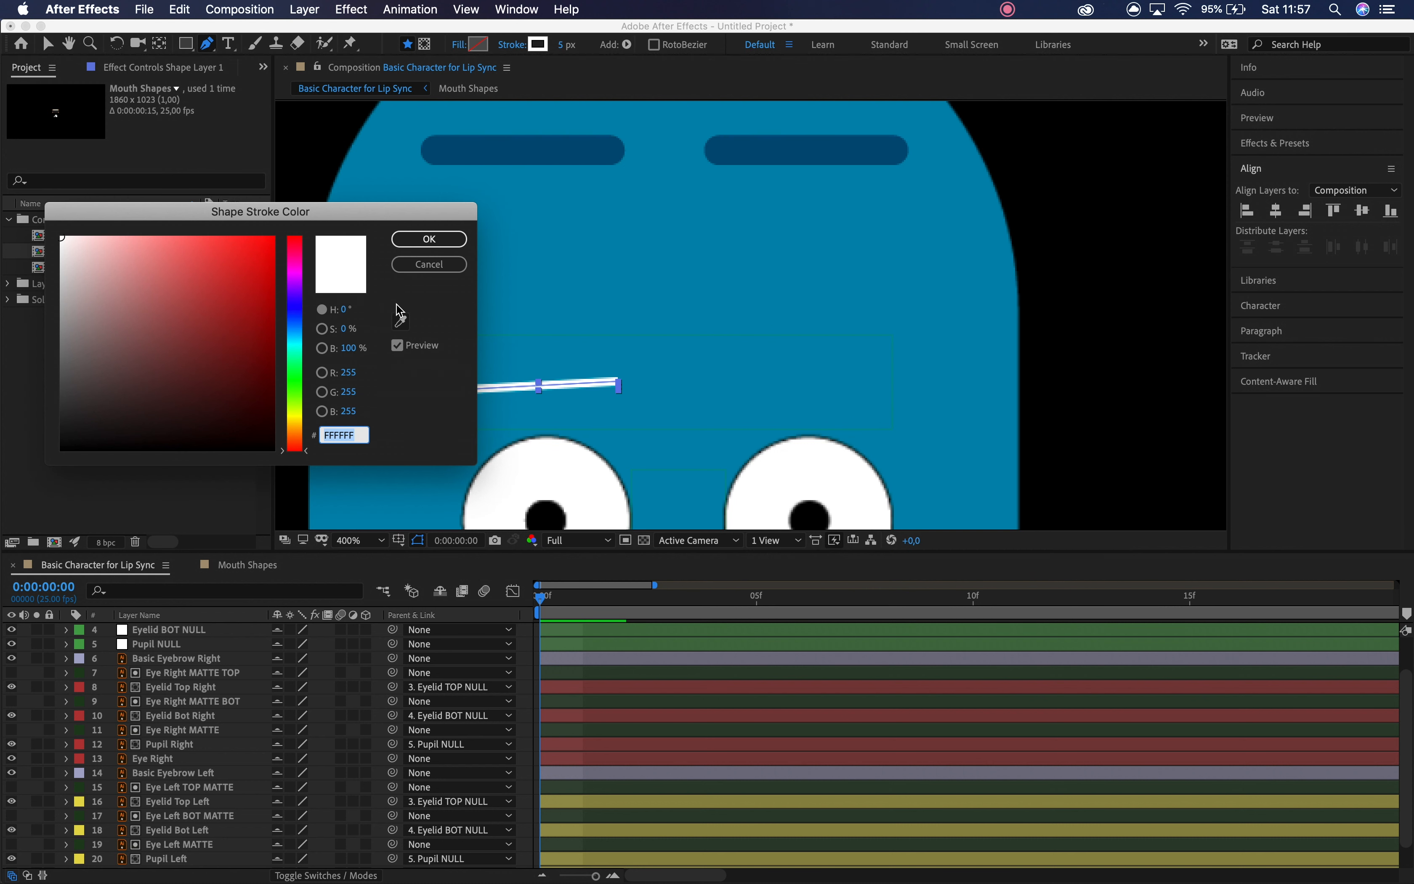
{"action": "left_click", "coordinate": [400, 321]}
{"action": "left_click", "coordinate": [555, 150]}
{"action": "left_click", "coordinate": [430, 239]}
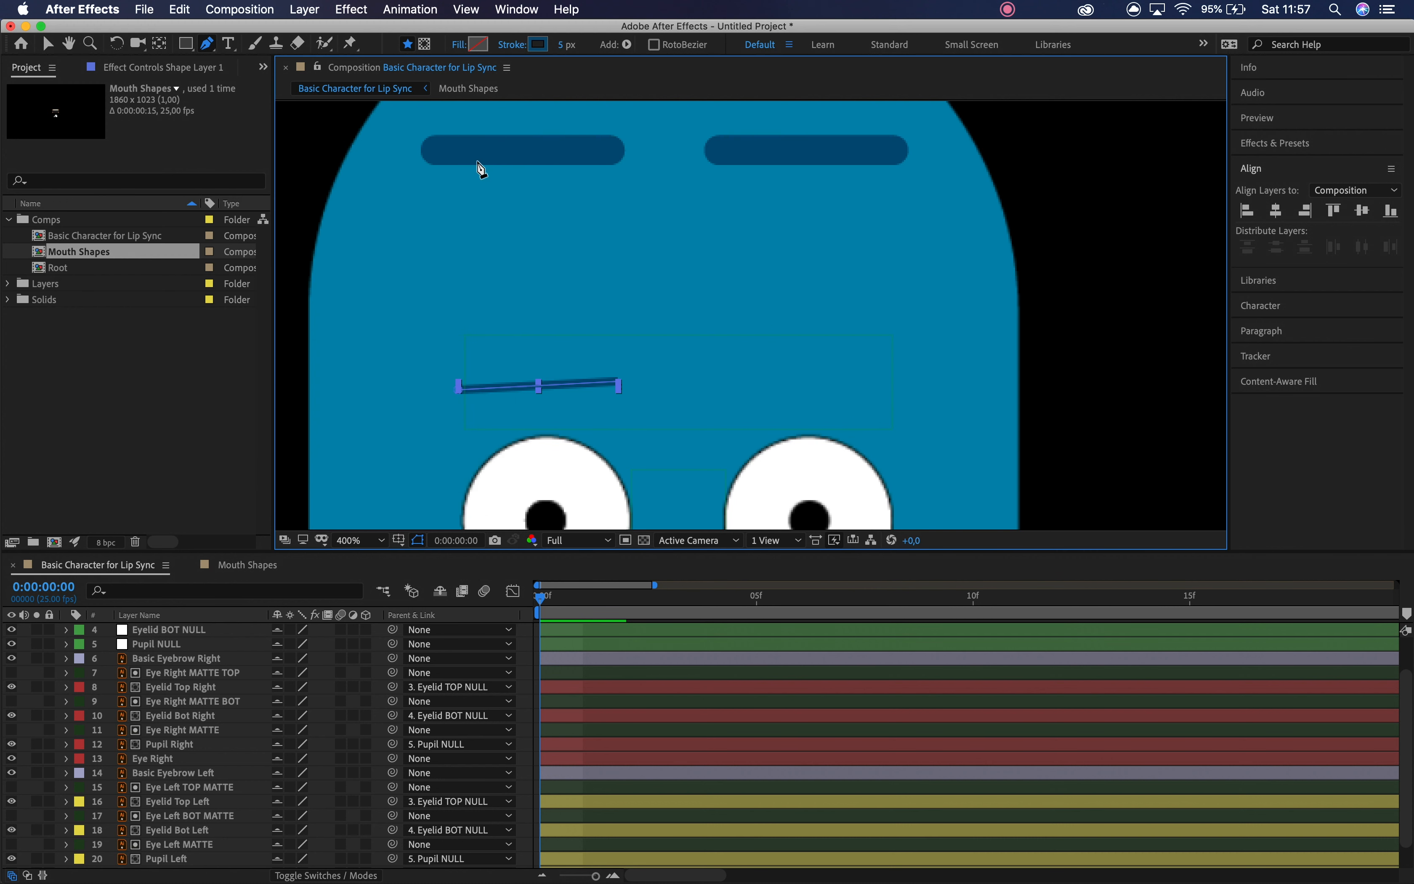
{"action": "left_click", "coordinate": [563, 45]}
{"action": "type", "text": "15"}
{"action": "key", "text": "Return"}
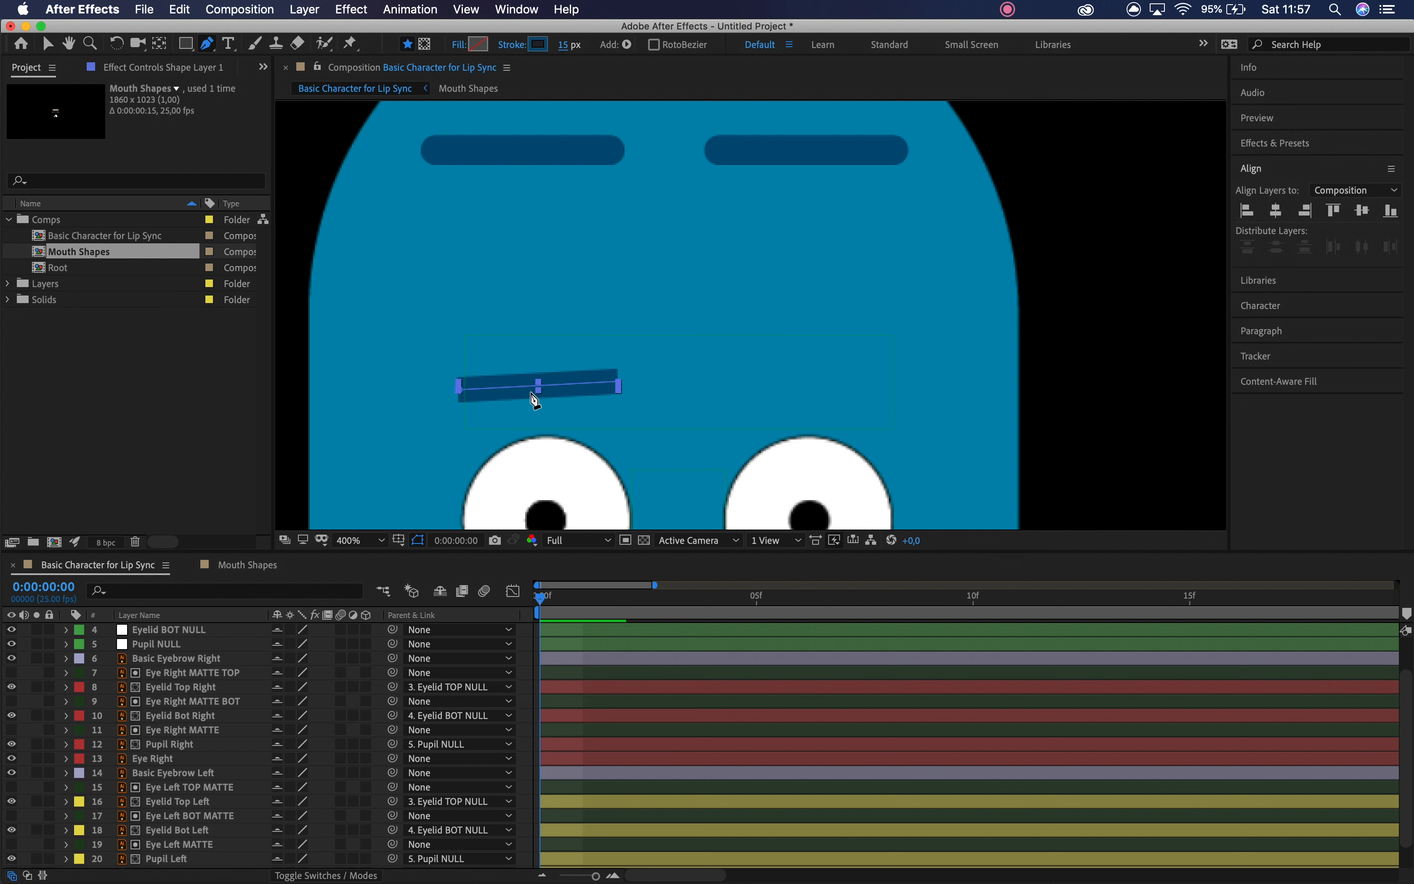
- Rename the new shape layer as Eyebrow Left
{"action": "key", "text": "v"}
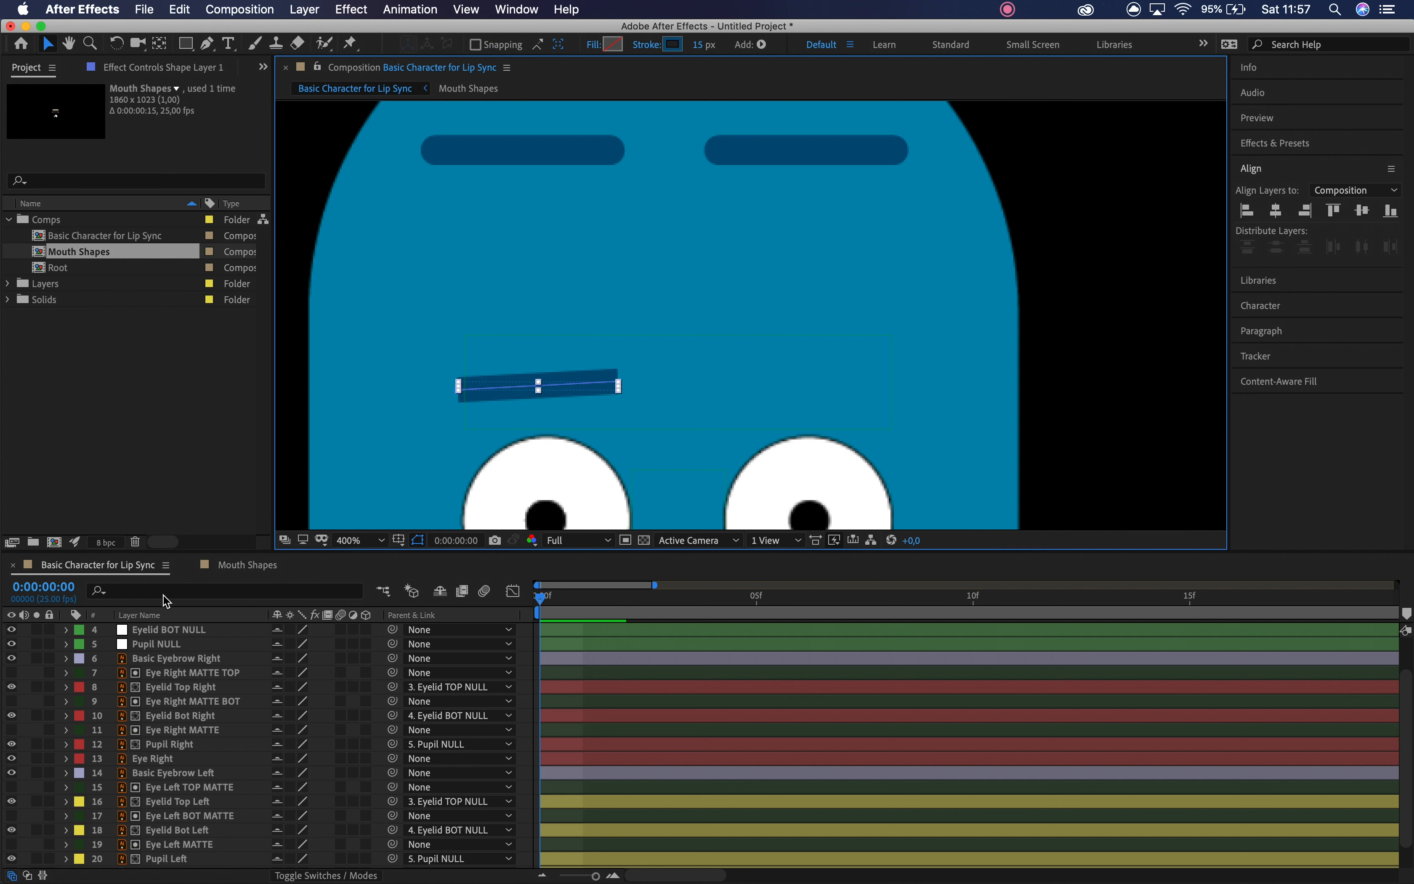
{"action": "scroll", "coordinate": [164, 614], "scroll_direction": "up", "scroll_amount": 2}
{"action": "left_click", "coordinate": [174, 630]}
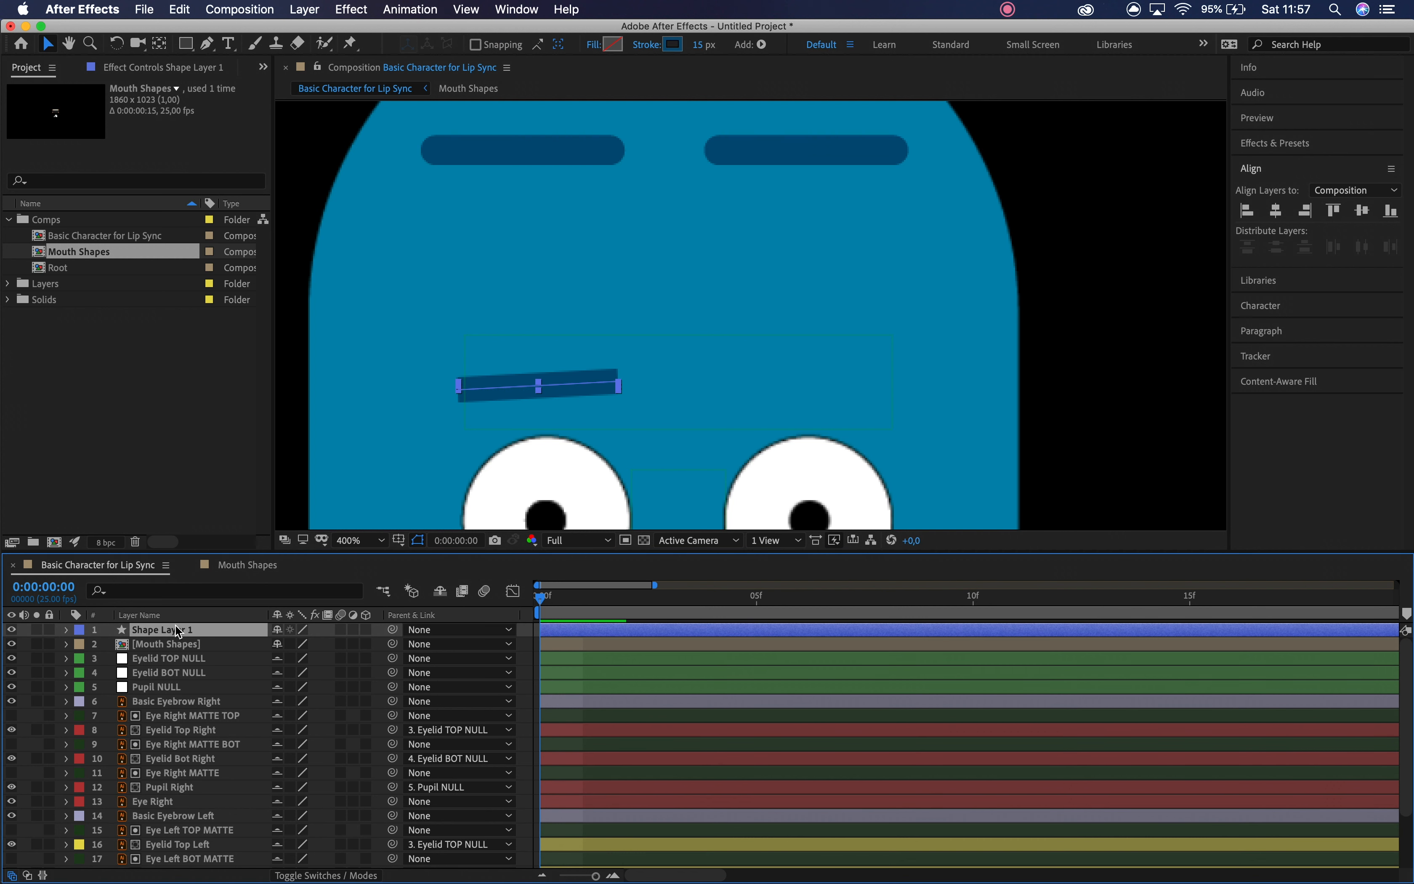
{"action": "key", "text": "Return"}
{"action": "type", "text": "Eyebrow Left"}
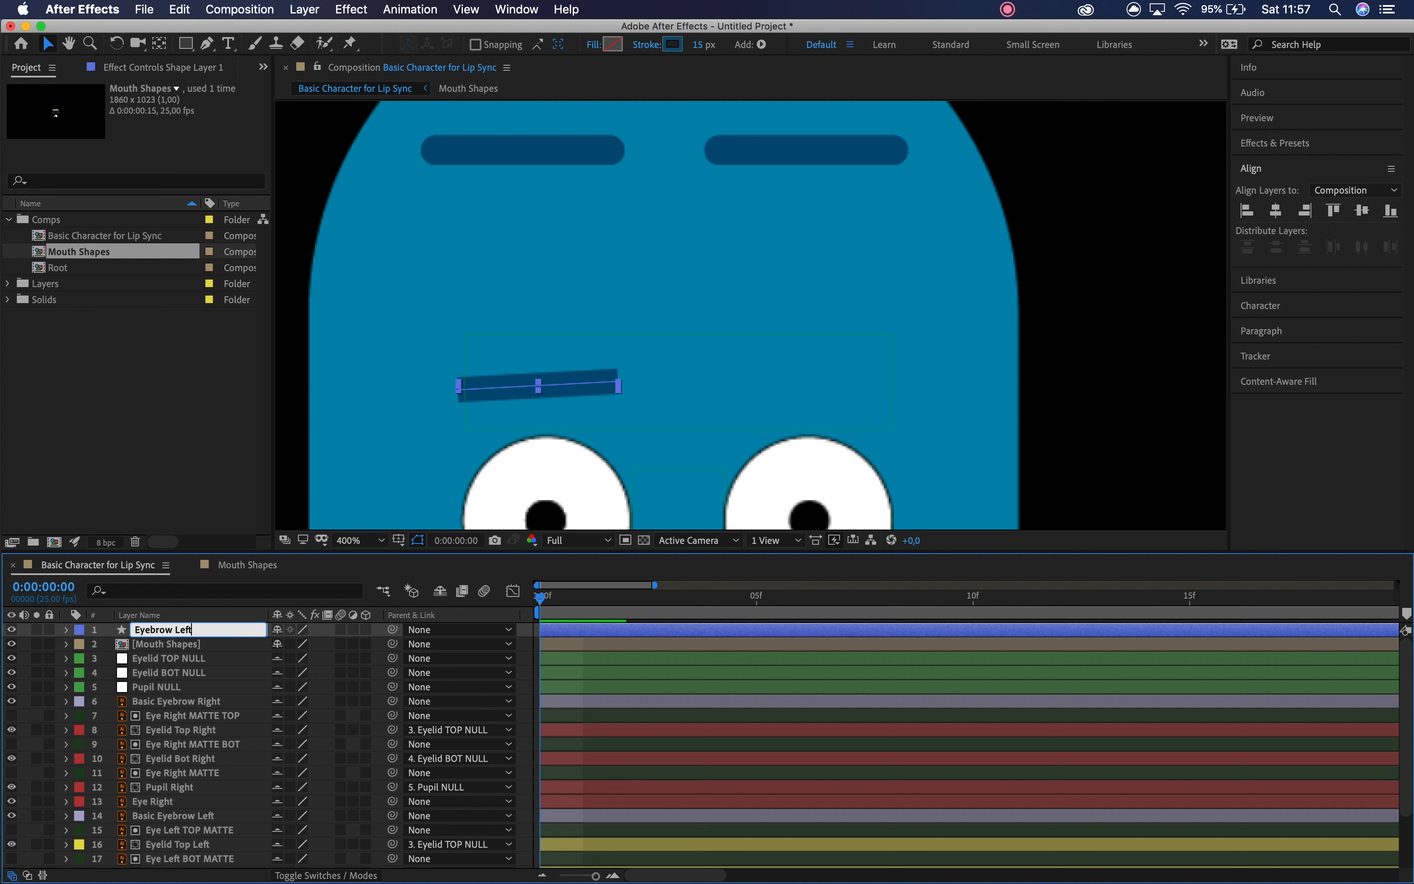
{"action": "key", "text": "Return"}
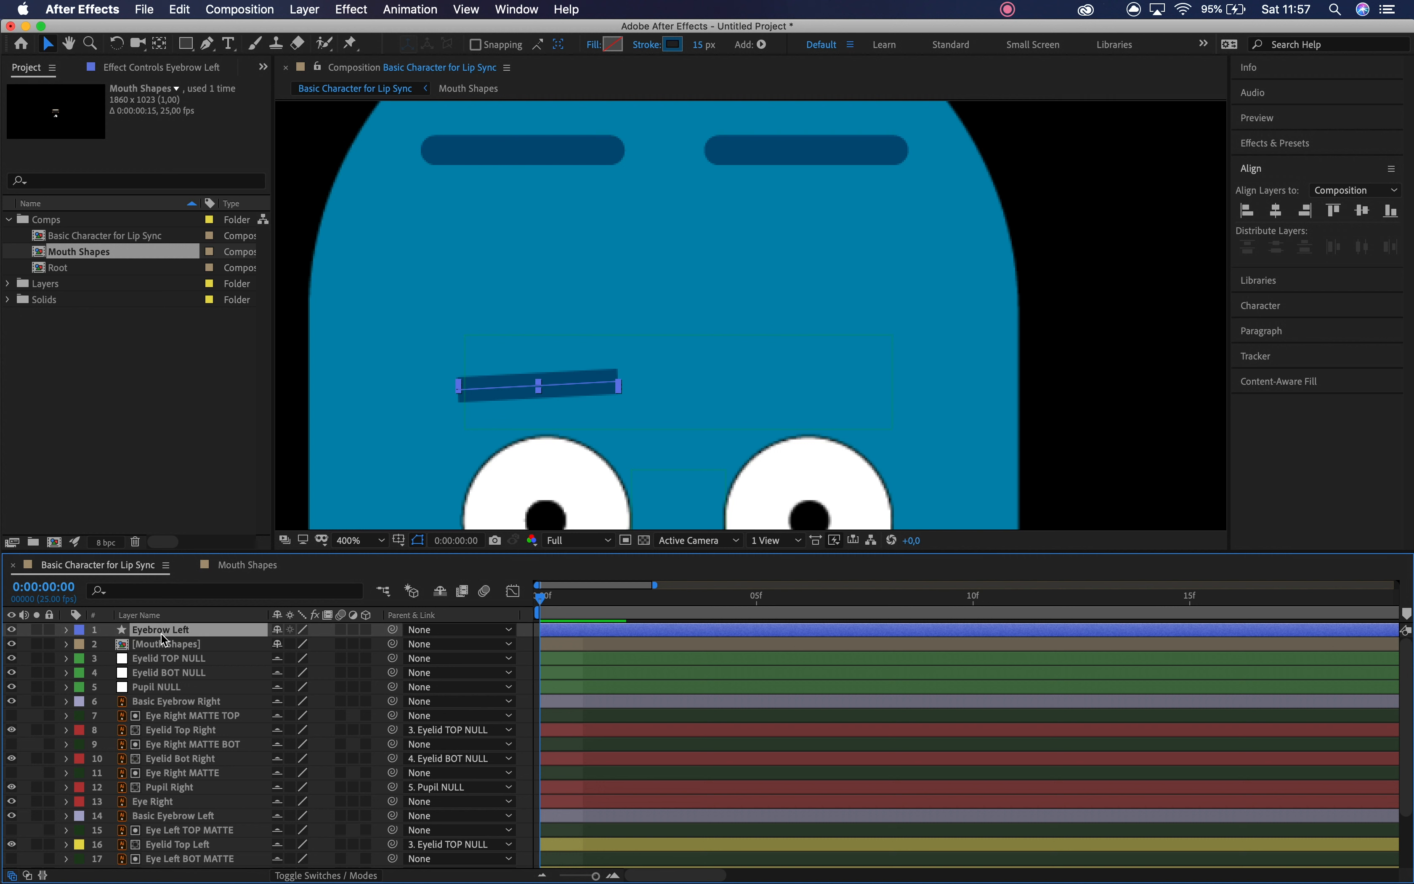
- Set the line cap of the Eyebrow Left stroke to Round Cap
{"action": "left_click", "coordinate": [66, 630]}
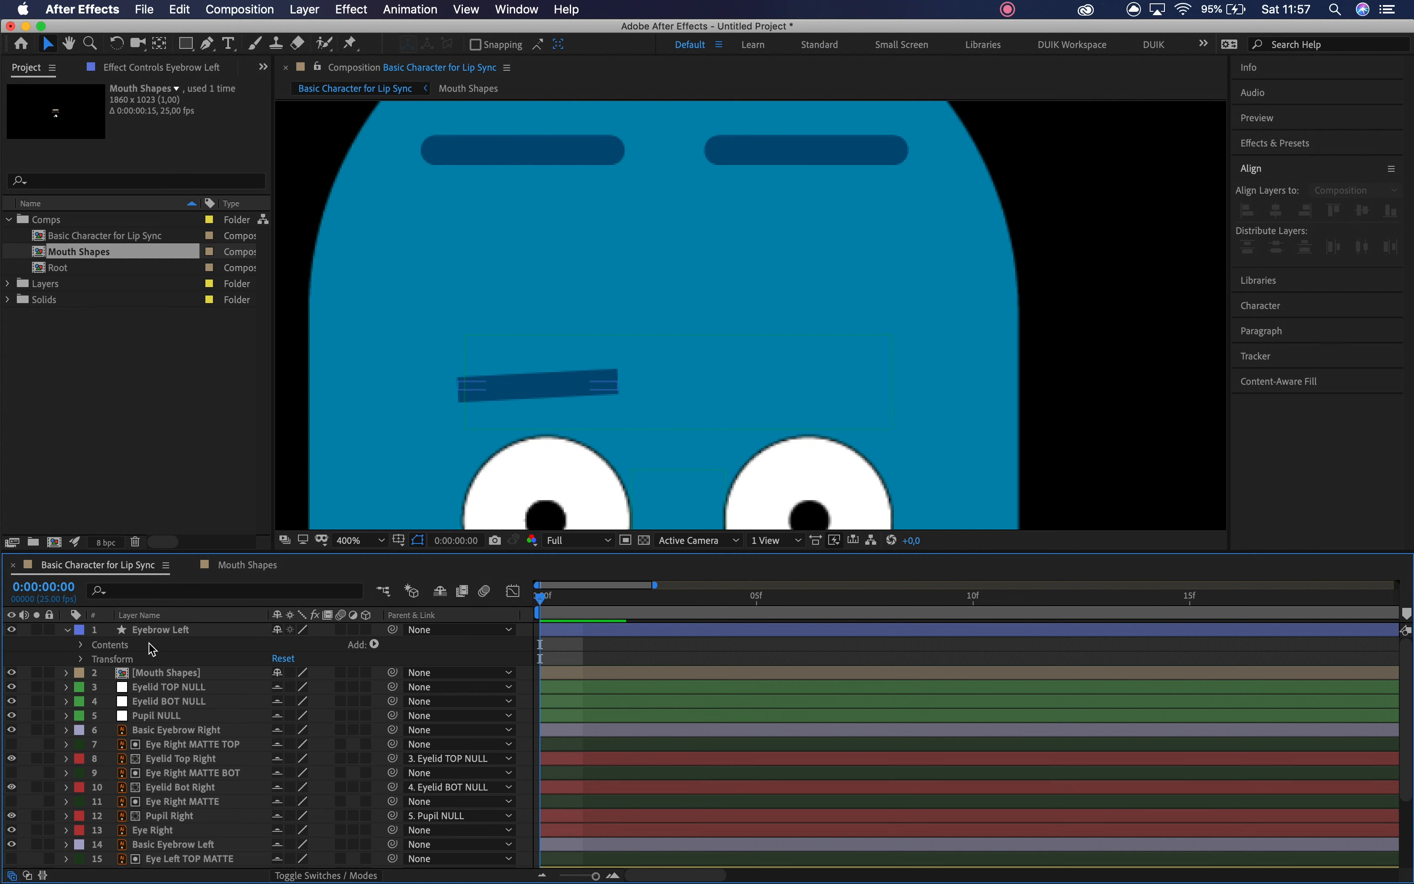
{"action": "left_click", "coordinate": [81, 645]}
{"action": "left_click", "coordinate": [157, 631]}
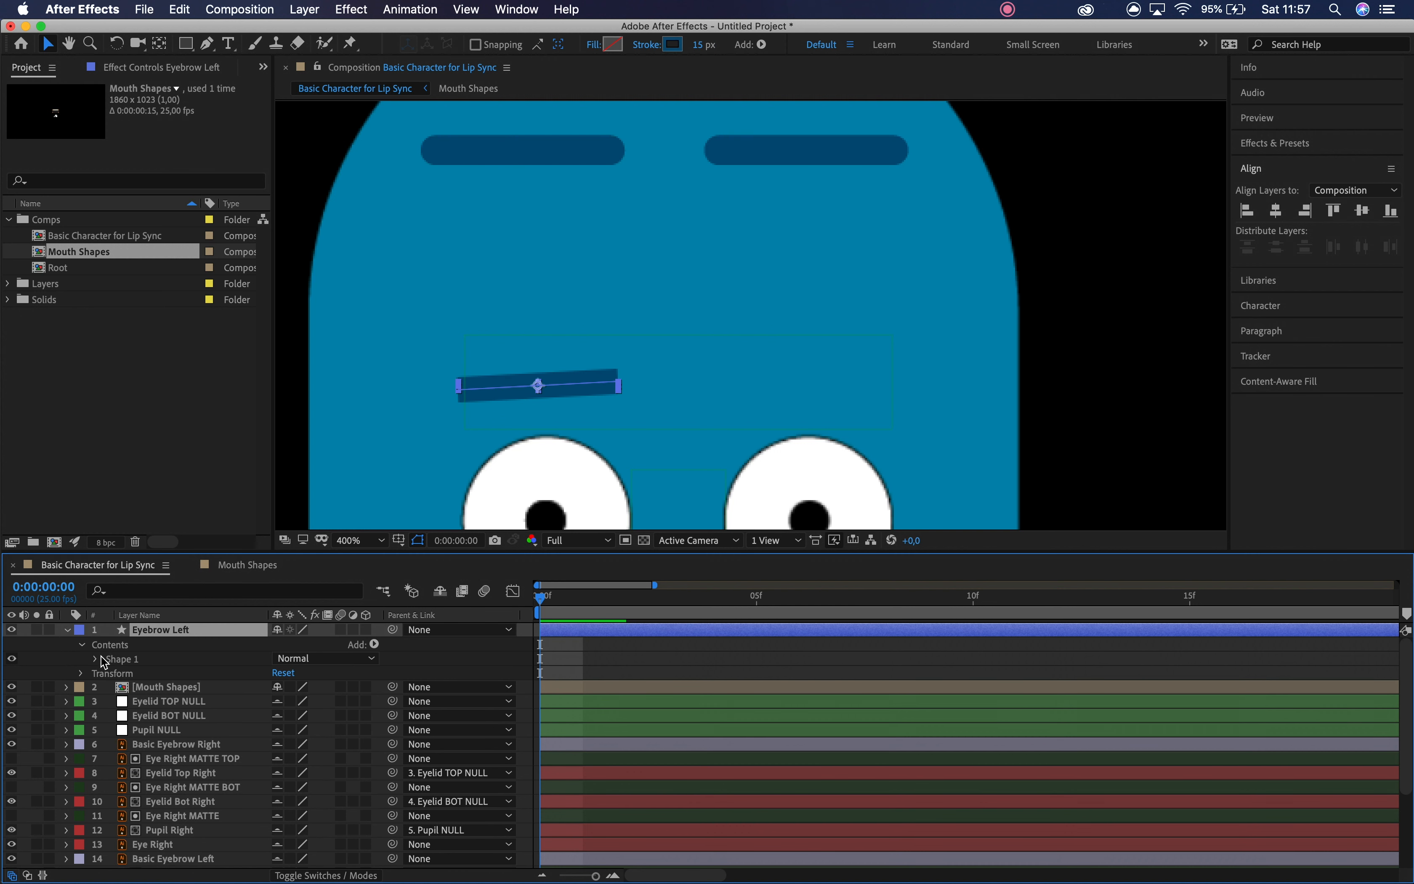
{"action": "left_click", "coordinate": [97, 660]}
{"action": "left_click", "coordinate": [132, 673]}
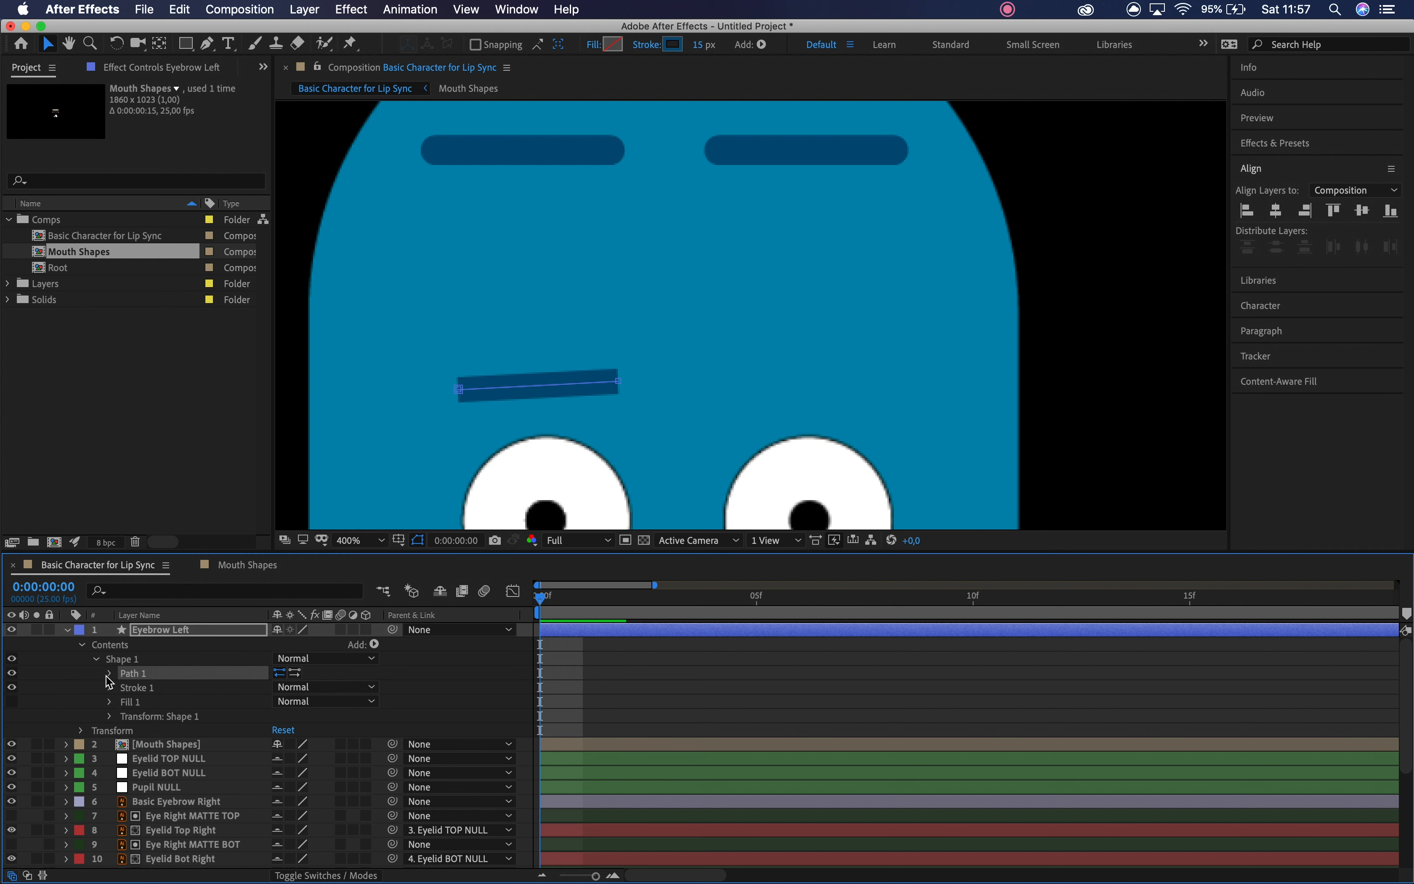
{"action": "left_click", "coordinate": [110, 674]}
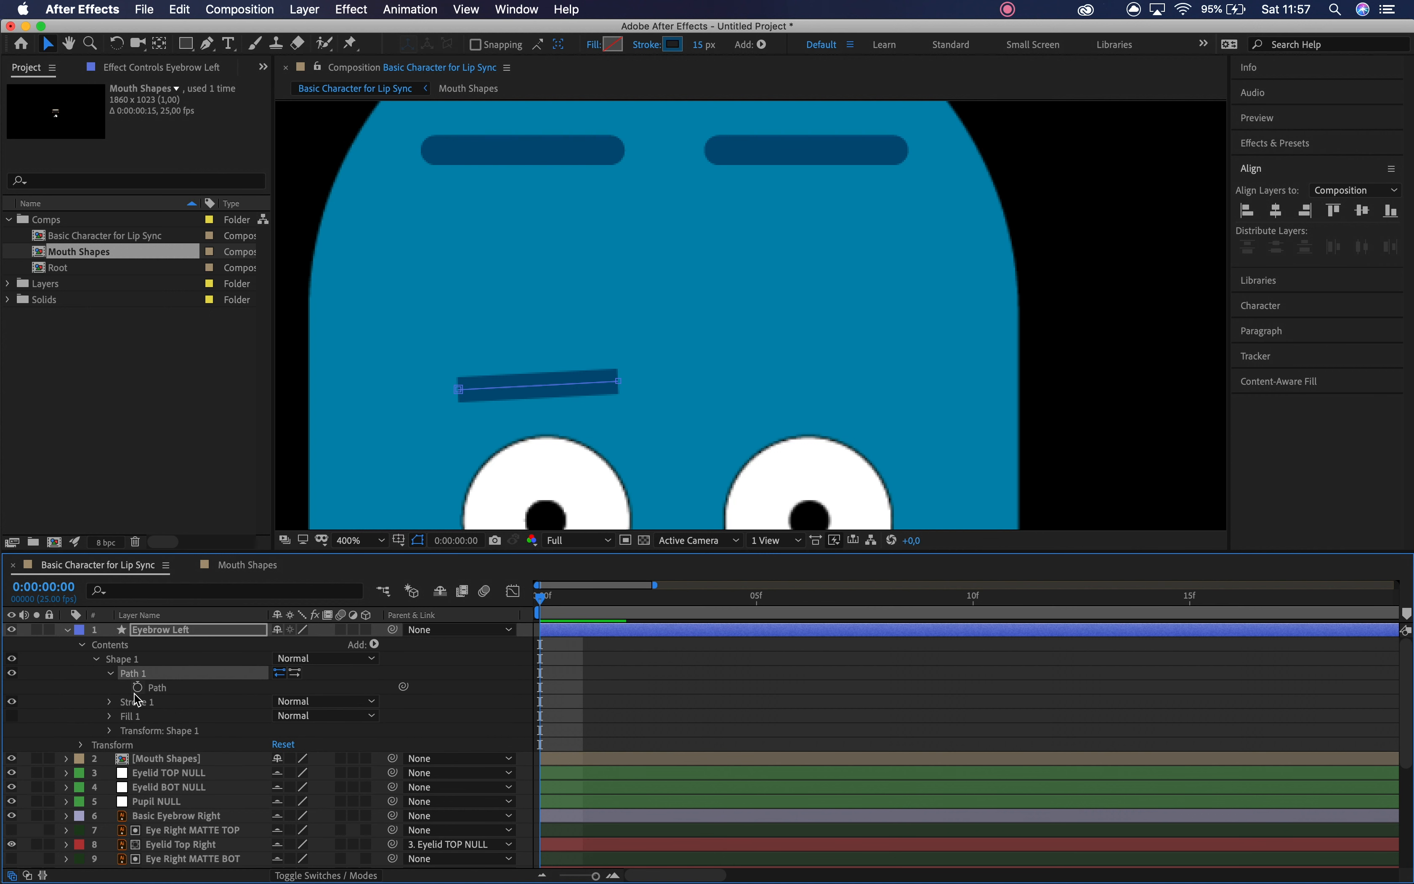
{"action": "left_click", "coordinate": [110, 706]}
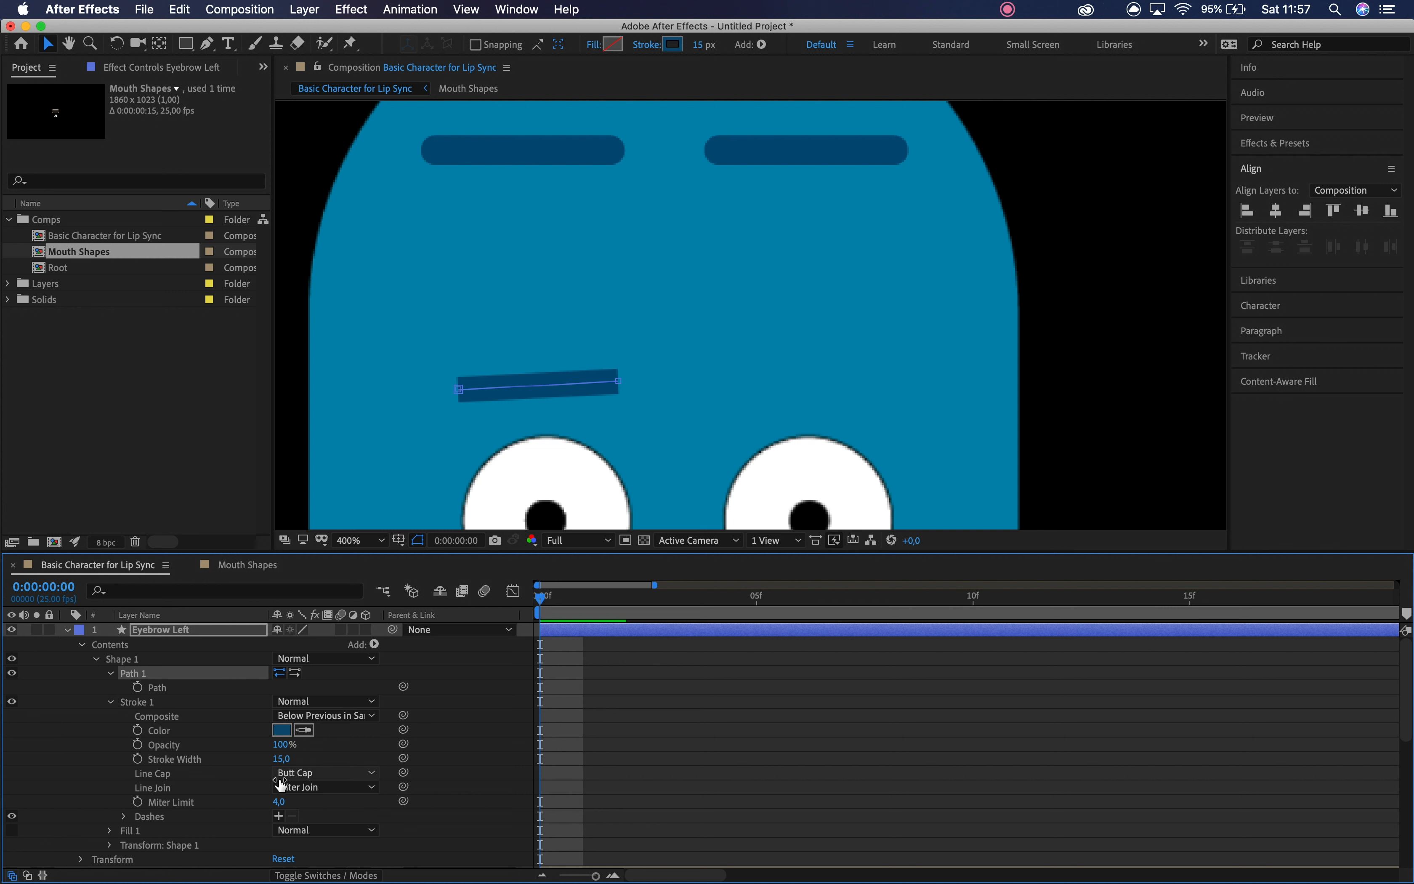
{"action": "left_click", "coordinate": [319, 772]}
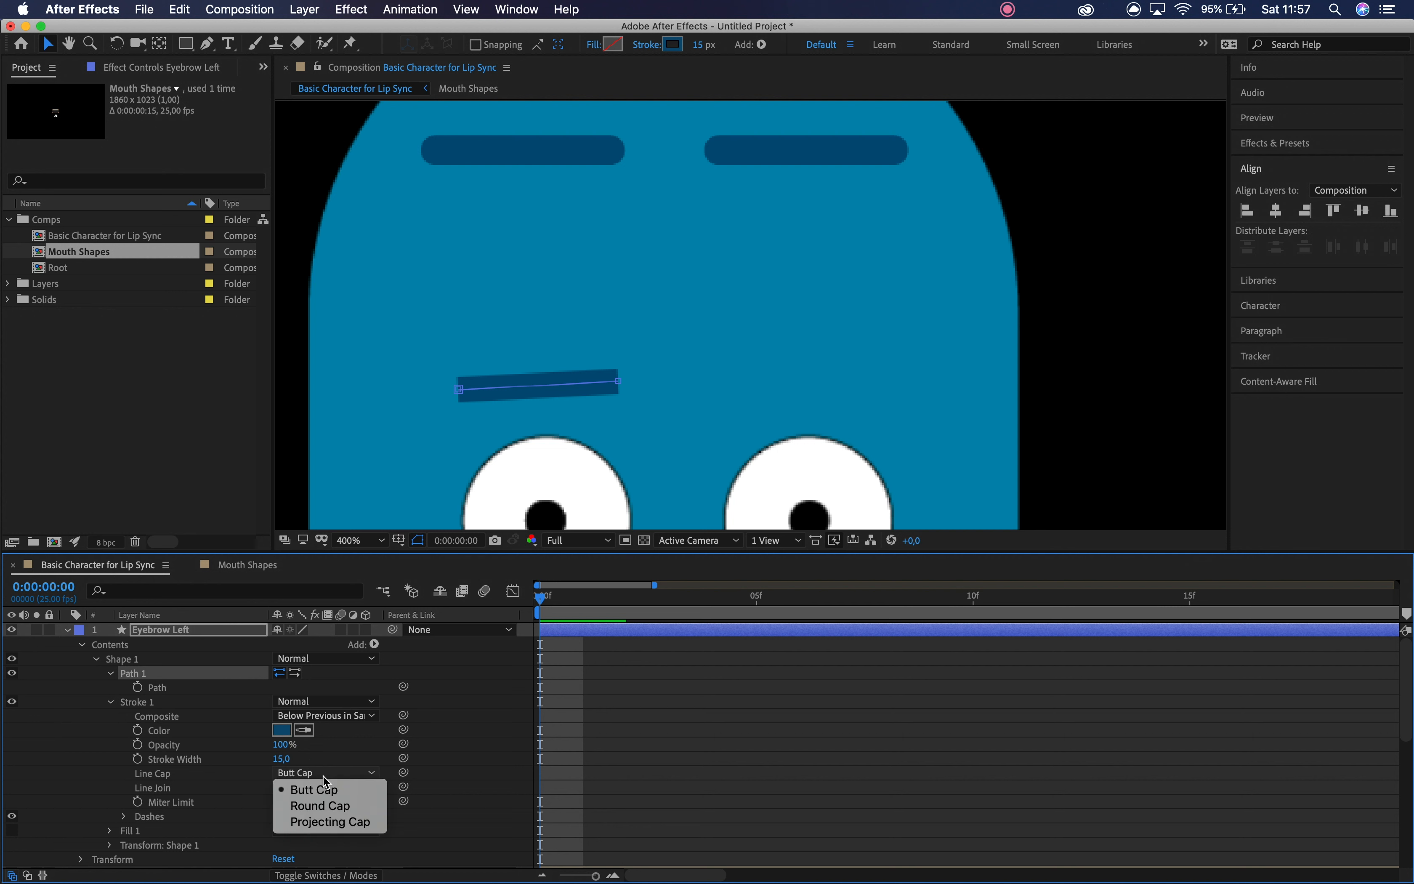
{"action": "left_click", "coordinate": [322, 807]}
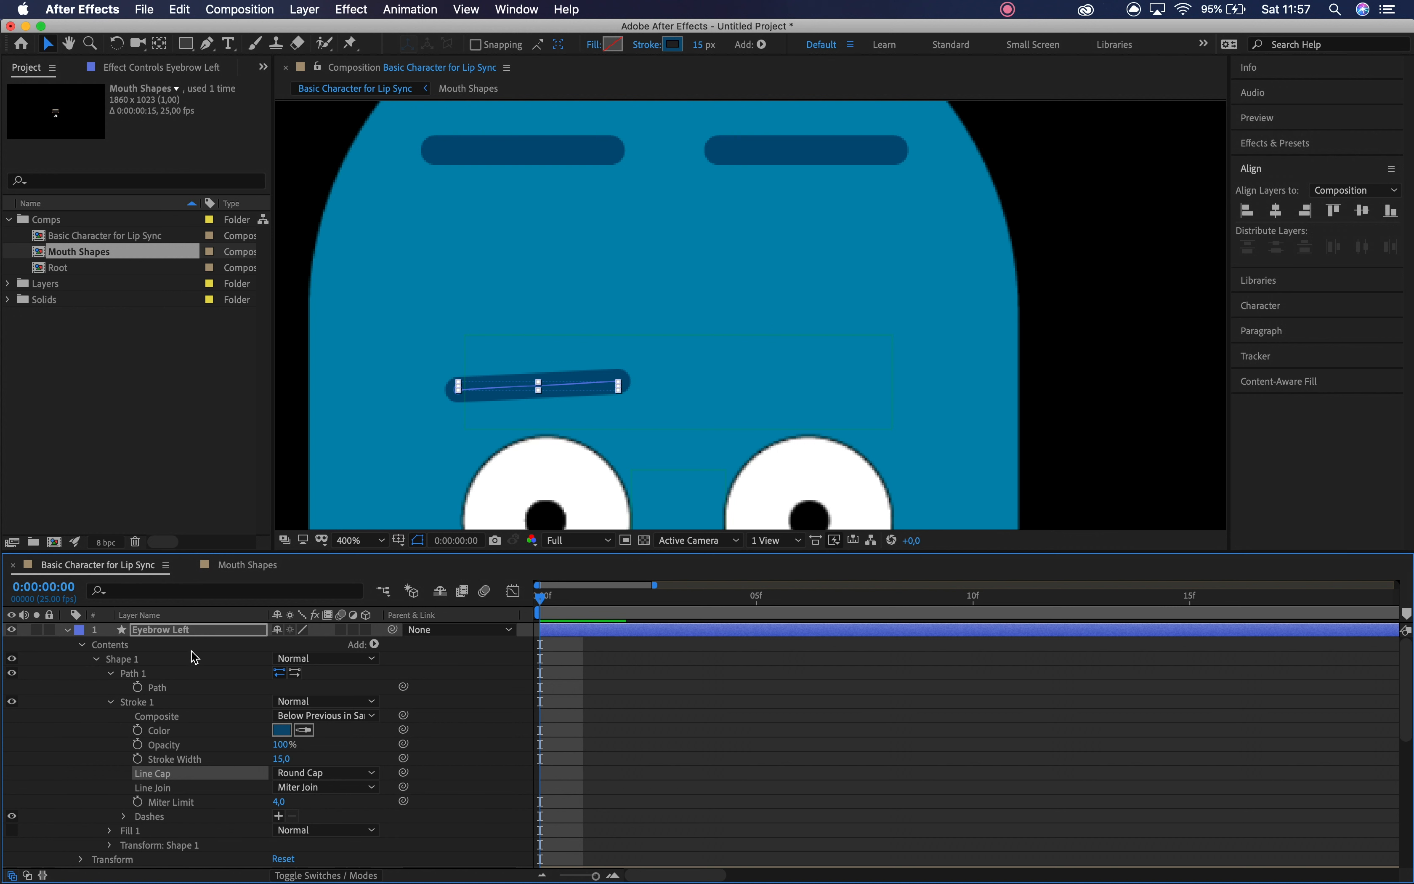
{"action": "left_click", "coordinate": [69, 634]}
{"action": "left_click", "coordinate": [167, 632]}
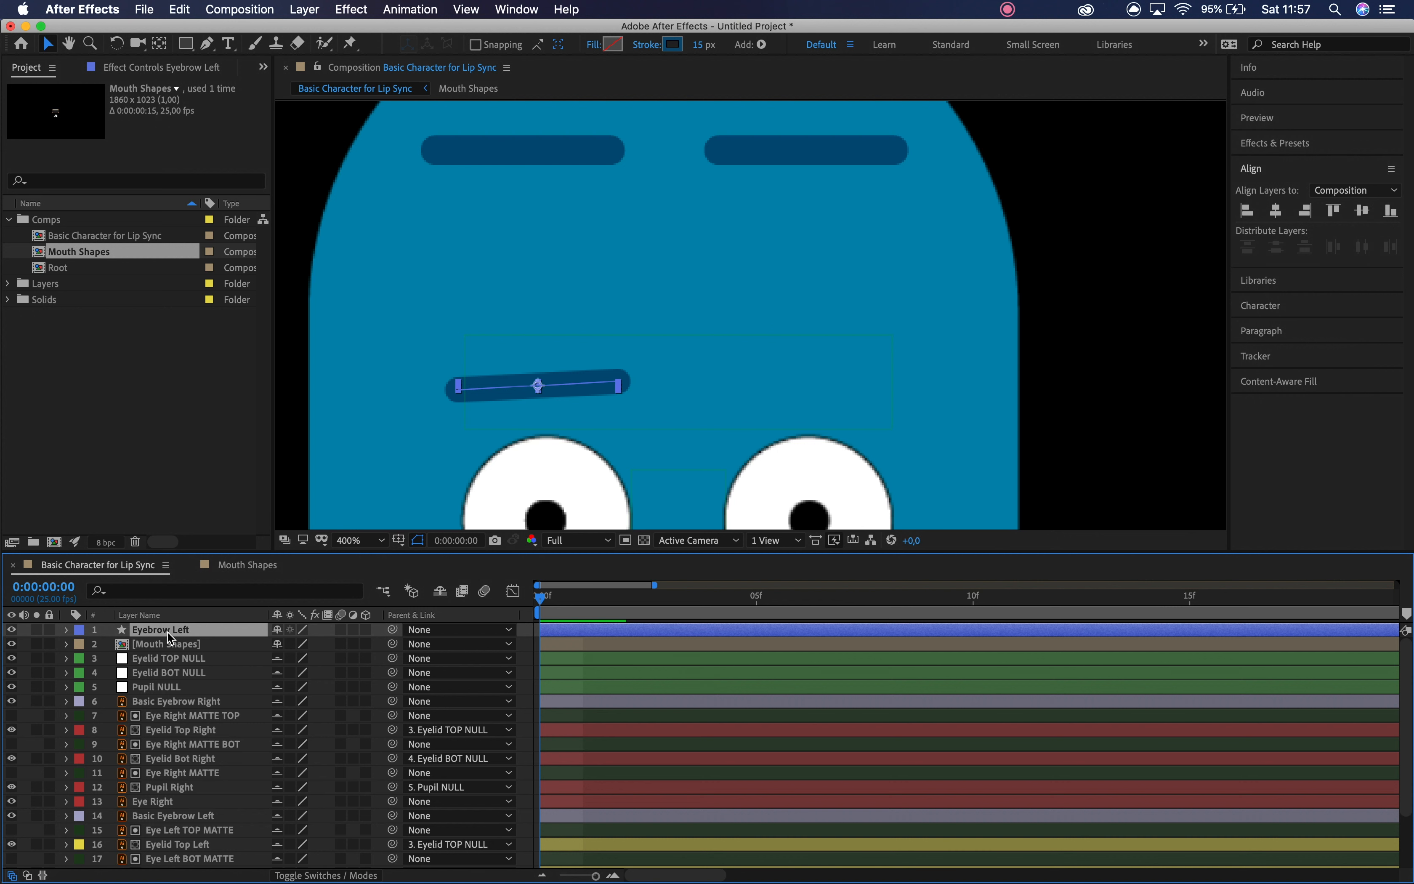
- Start keyframing the path of Eyebrow Left's Shape 1 at frame 0
{"action": "left_click", "coordinate": [66, 632]}
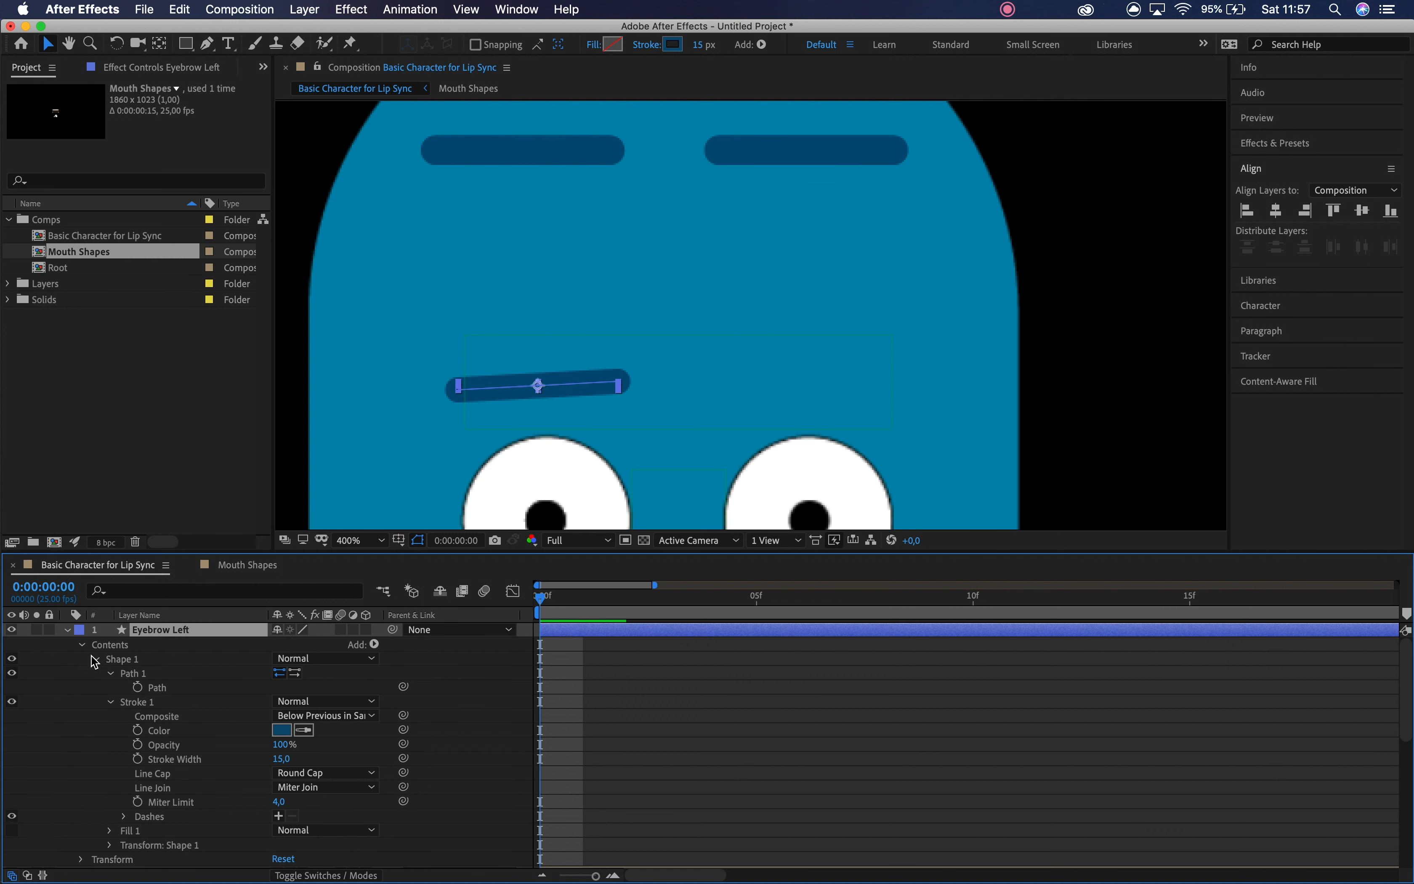
{"action": "left_click", "coordinate": [111, 704]}
{"action": "left_click", "coordinate": [137, 687]}
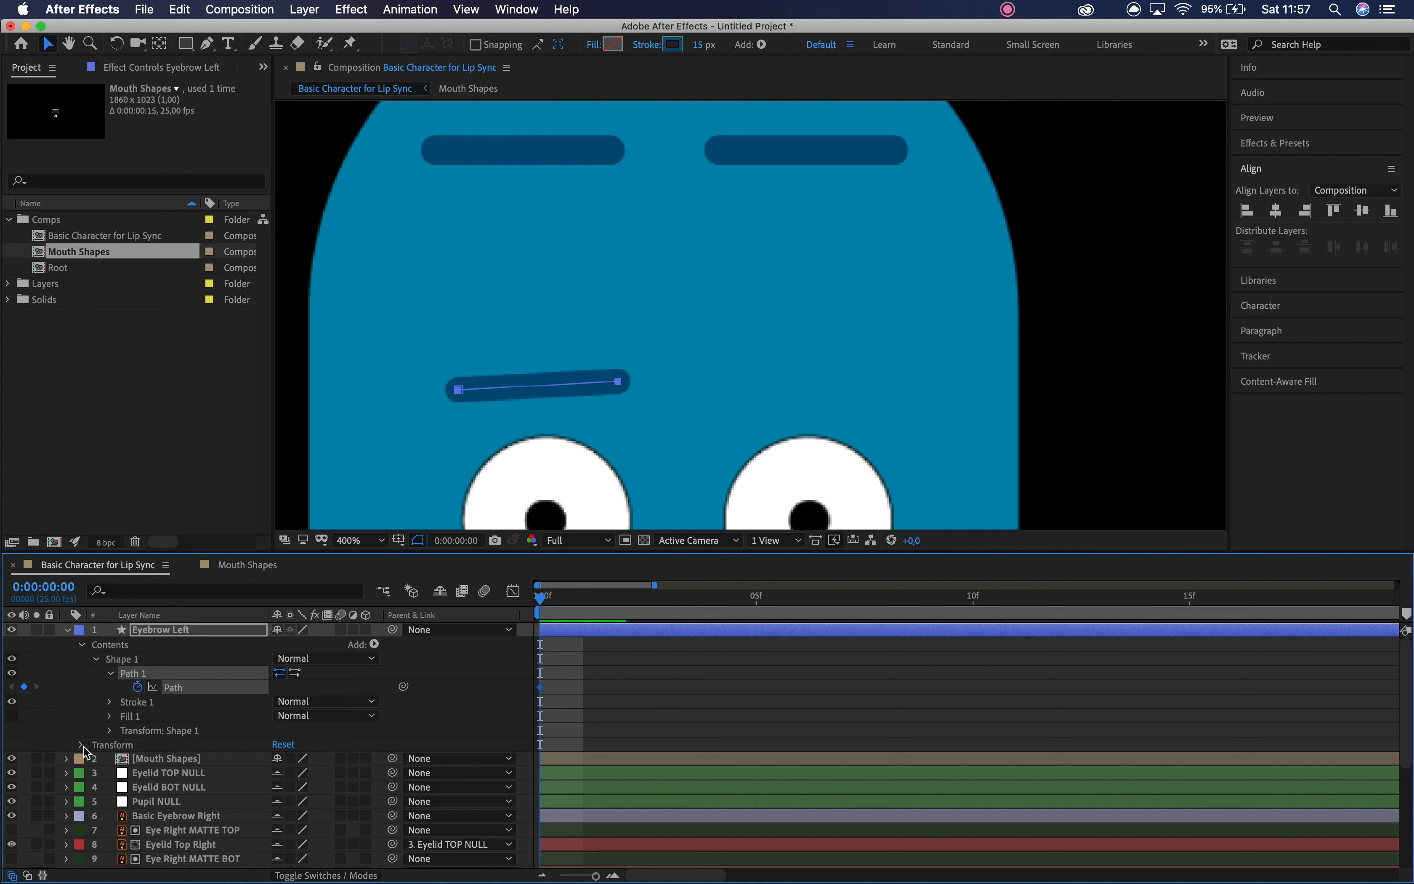
- Arch the Eyebrow Left path upward at frame 2 with the Convert Vertex tool and pull its curve handle downward at frame 4
{"action": "left_click_drag", "start_coordinate": [544, 601], "coordinate": [630, 606]}
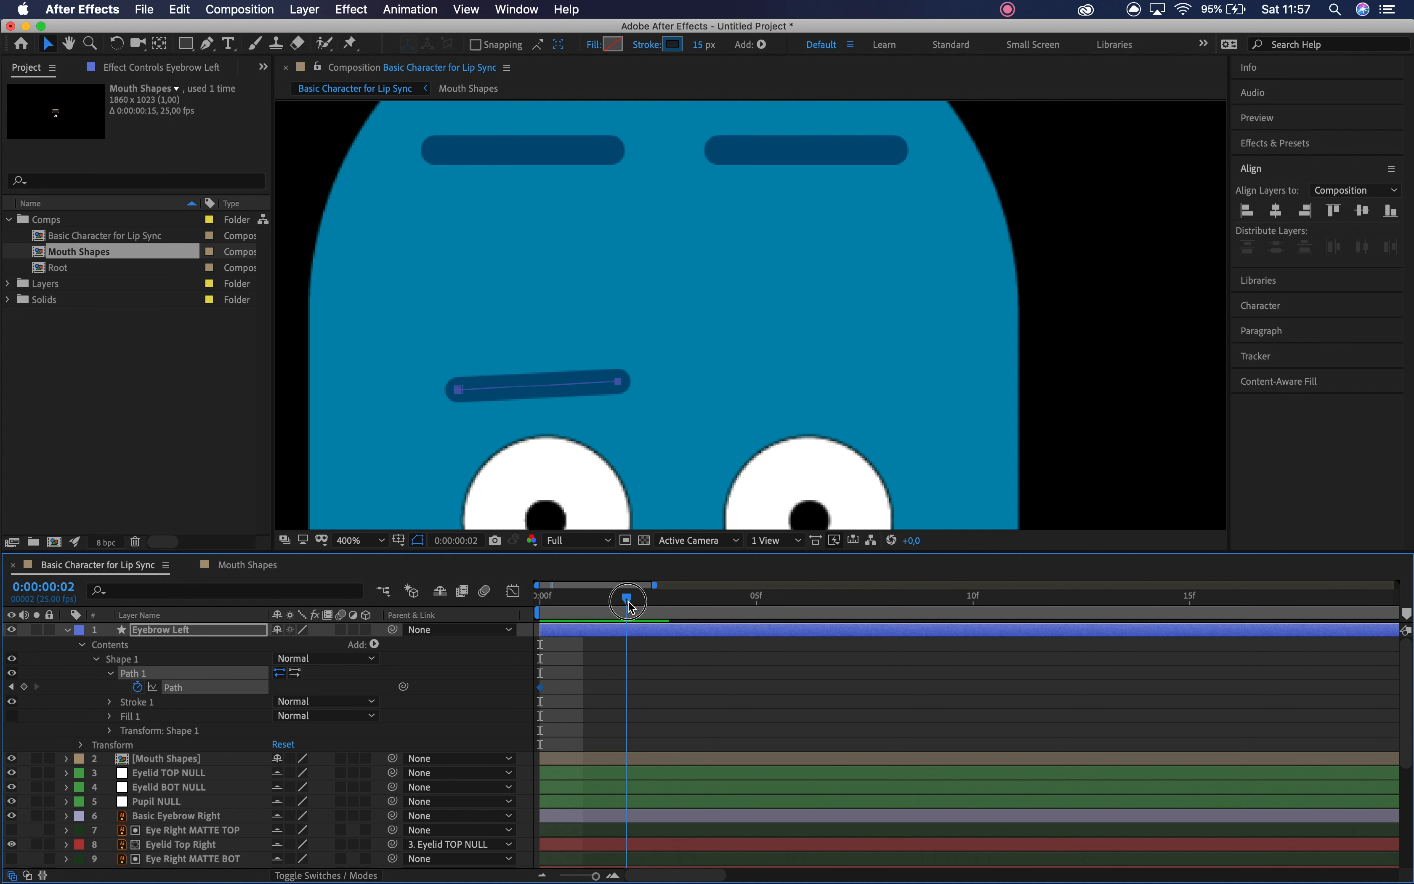
{"action": "left_click", "coordinate": [209, 48]}
{"action": "left_click_drag", "start_coordinate": [211, 52], "coordinate": [268, 107]}
{"action": "left_click", "coordinate": [621, 384]}
{"action": "left_click_drag", "start_coordinate": [622, 386], "coordinate": [721, 461]}
{"action": "left_click_drag", "start_coordinate": [629, 597], "coordinate": [721, 628]}
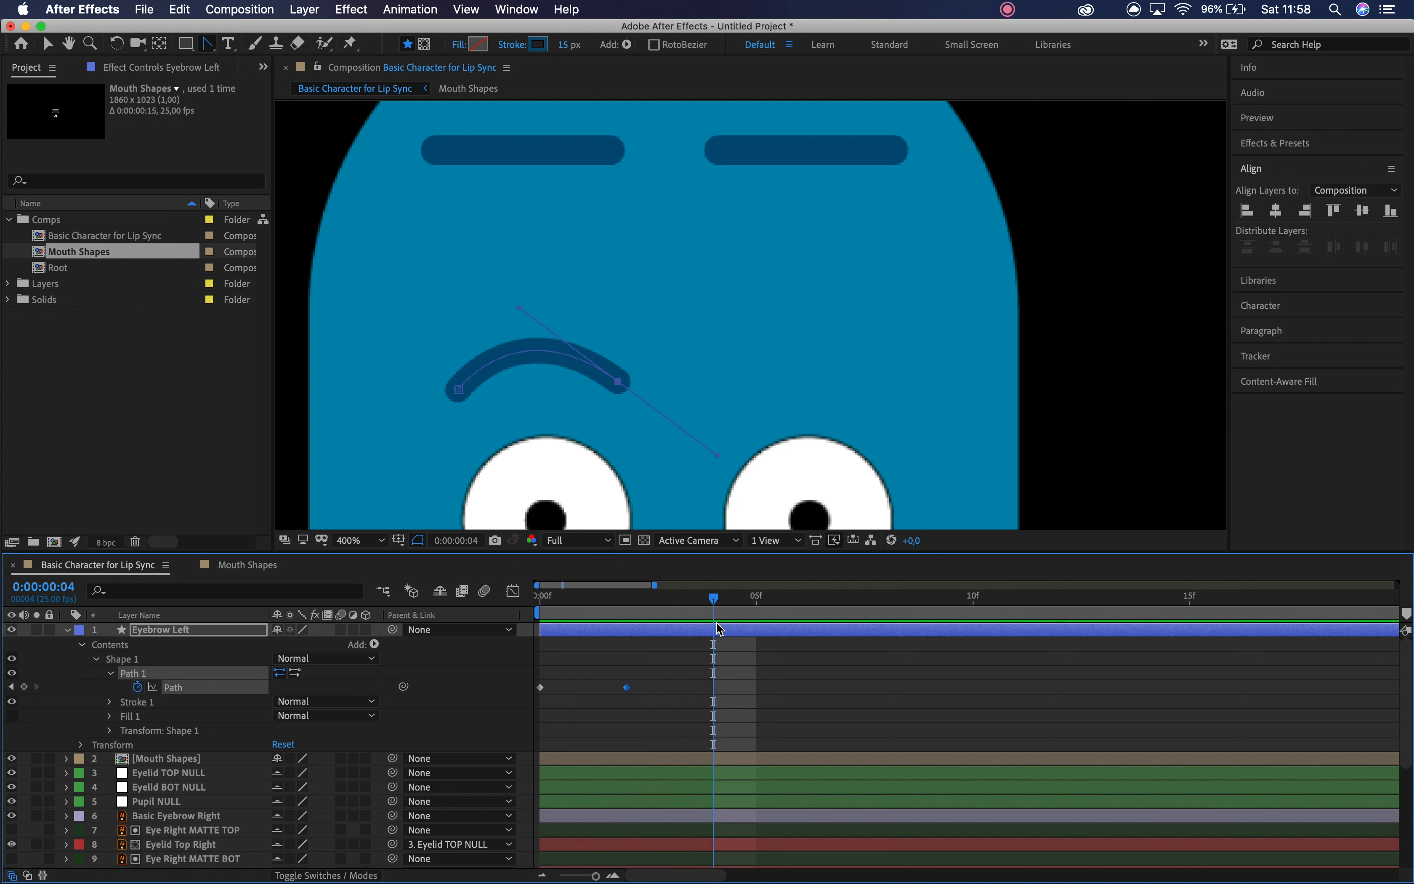
{"action": "left_click_drag", "start_coordinate": [519, 307], "coordinate": [490, 444]}
- Delete the Eyebrow Left path keyframes that follow frame 0
{"action": "left_click_drag", "start_coordinate": [718, 601], "coordinate": [514, 576]}
{"action": "left_click_drag", "start_coordinate": [616, 669], "coordinate": [790, 731]}
{"action": "key", "text": "Delete"}
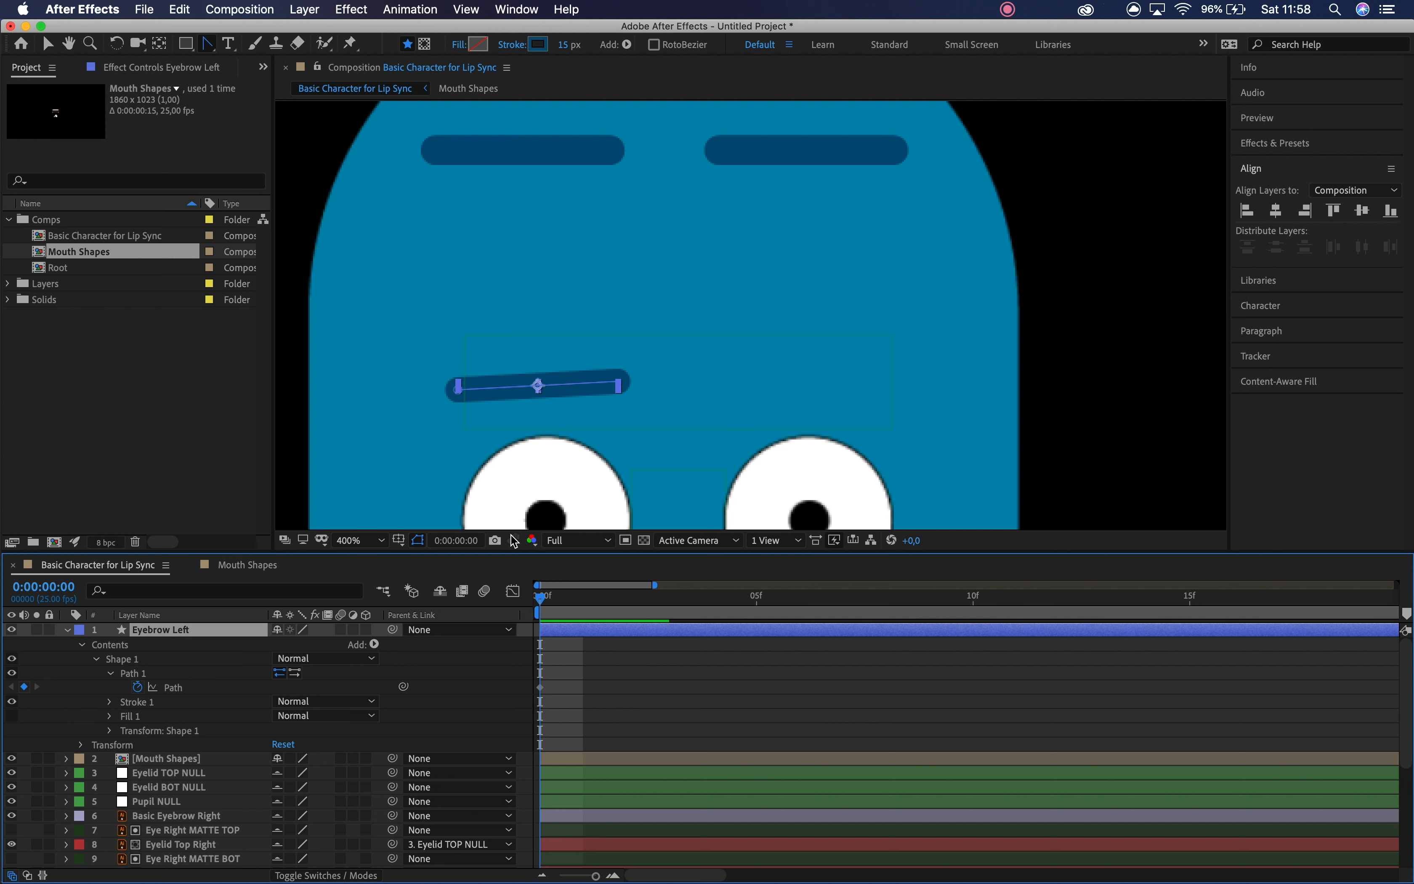
- Add a vertex at the middle of the Eyebrow Left path at frame 0 and curve it into an S shape at frame 3
{"action": "left_click_drag", "start_coordinate": [207, 42], "coordinate": [266, 61]}
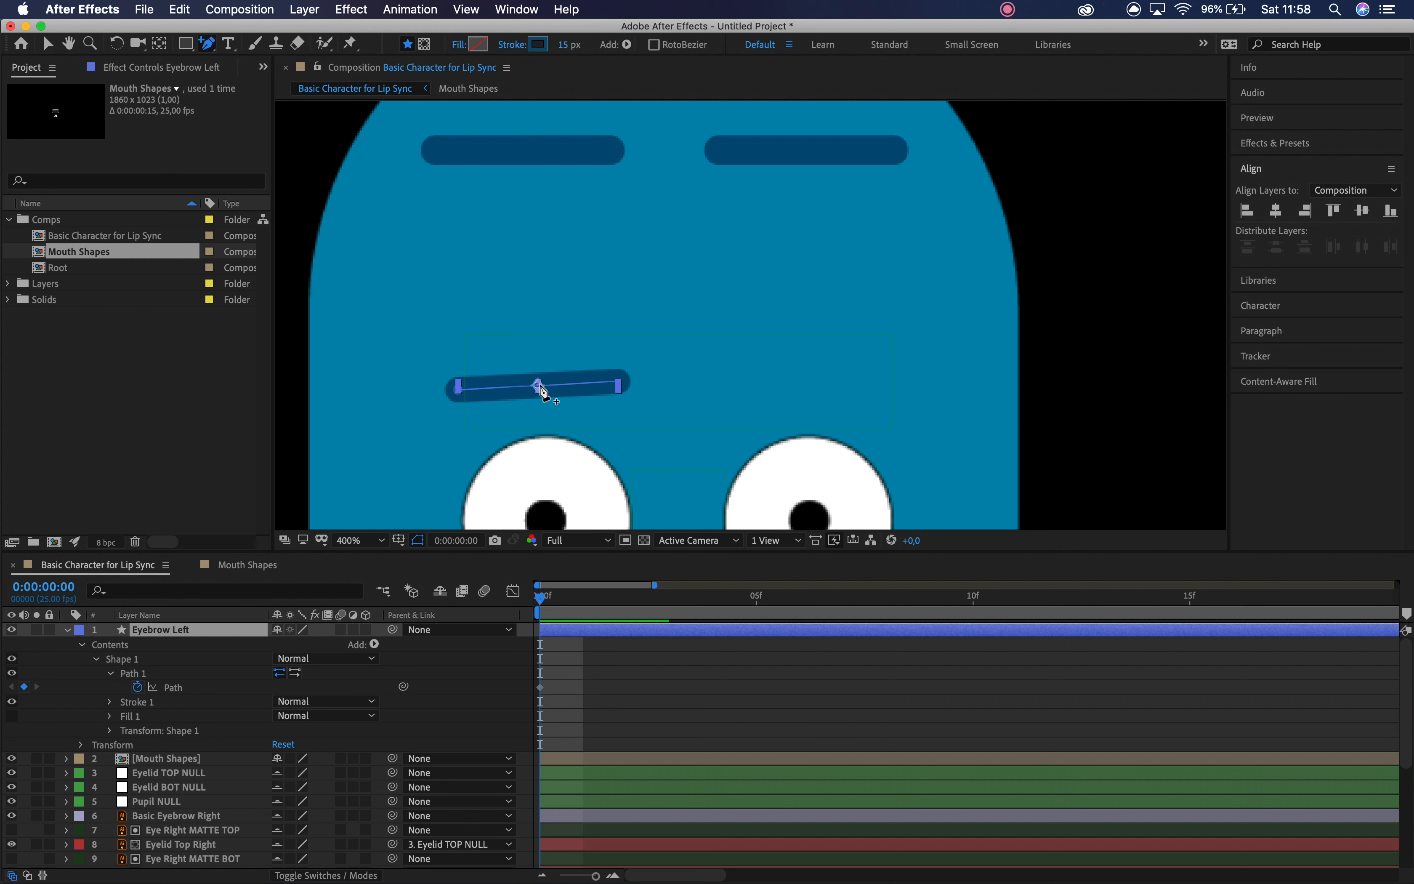
{"action": "left_click", "coordinate": [541, 386]}
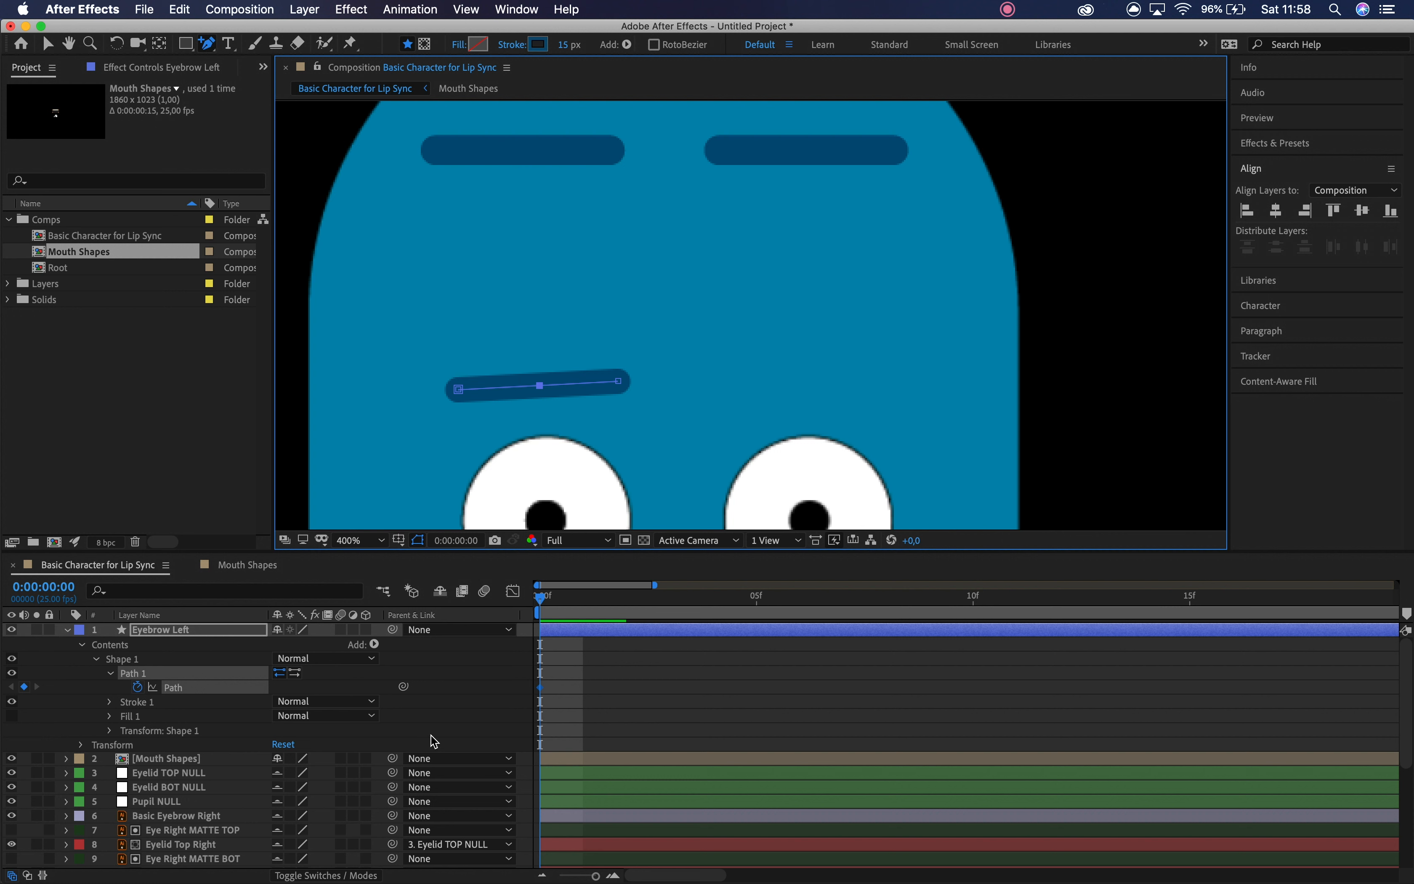
{"action": "left_click_drag", "start_coordinate": [545, 607], "coordinate": [670, 603]}
{"action": "left_click_drag", "start_coordinate": [207, 43], "coordinate": [275, 98]}
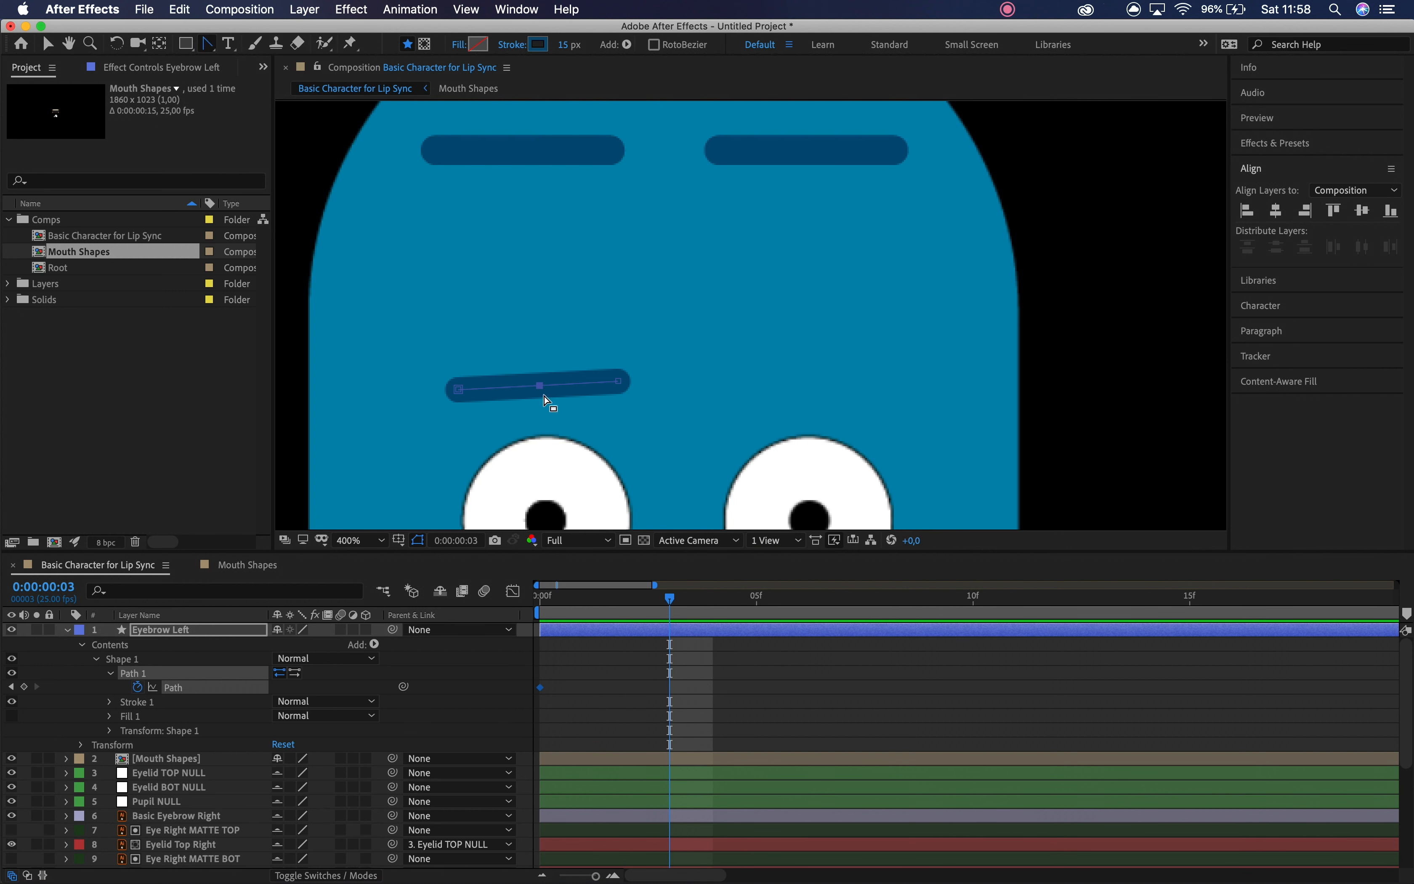
{"action": "left_click_drag", "start_coordinate": [541, 387], "coordinate": [598, 343]}
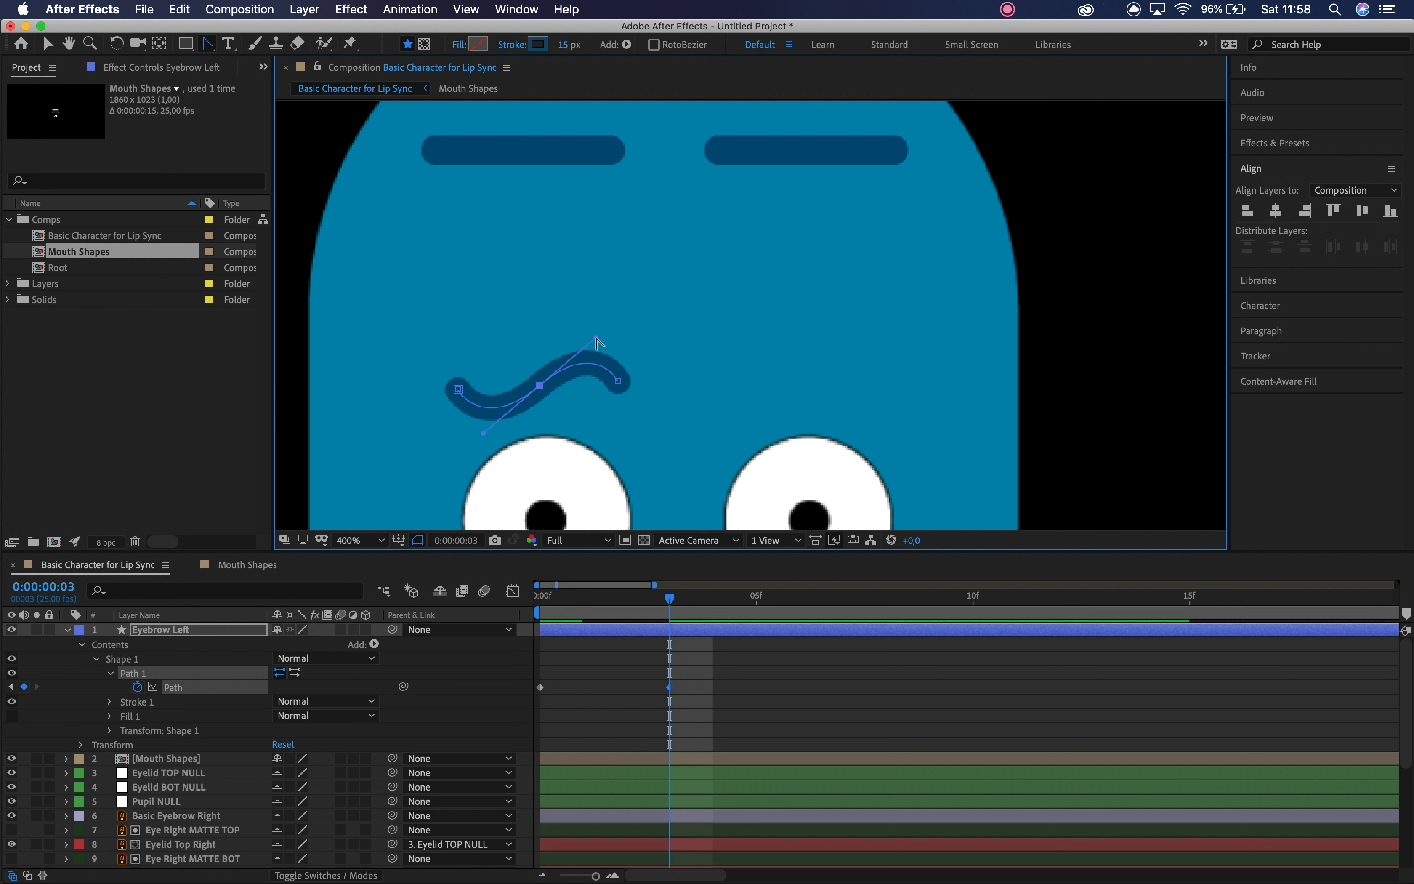
- Try adjusting the two end vertices of the S-shaped eyebrow path, and undo the last change
{"action": "left_click", "coordinate": [623, 381]}
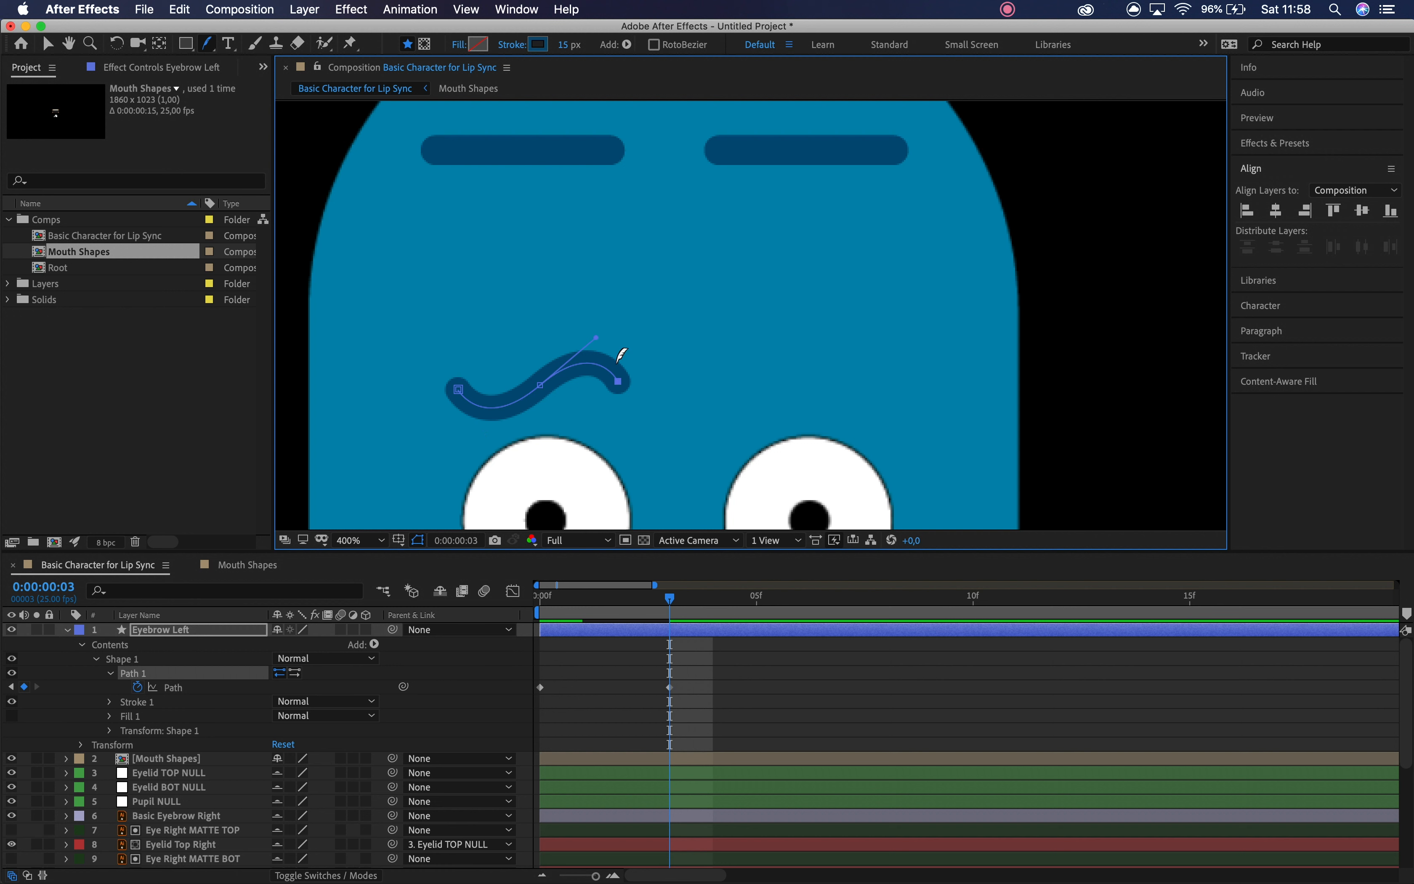
{"action": "left_click_drag", "start_coordinate": [208, 44], "coordinate": [257, 41]}
{"action": "left_click_drag", "start_coordinate": [618, 382], "coordinate": [630, 365]}
{"action": "left_click_drag", "start_coordinate": [459, 389], "coordinate": [434, 372]}
{"action": "key", "text": "super+z"}
- Return to frame 0 and delete the Eyebrow Left shape layer
{"action": "left_click_drag", "start_coordinate": [671, 610], "coordinate": [535, 618]}
{"action": "left_click", "coordinate": [158, 631]}
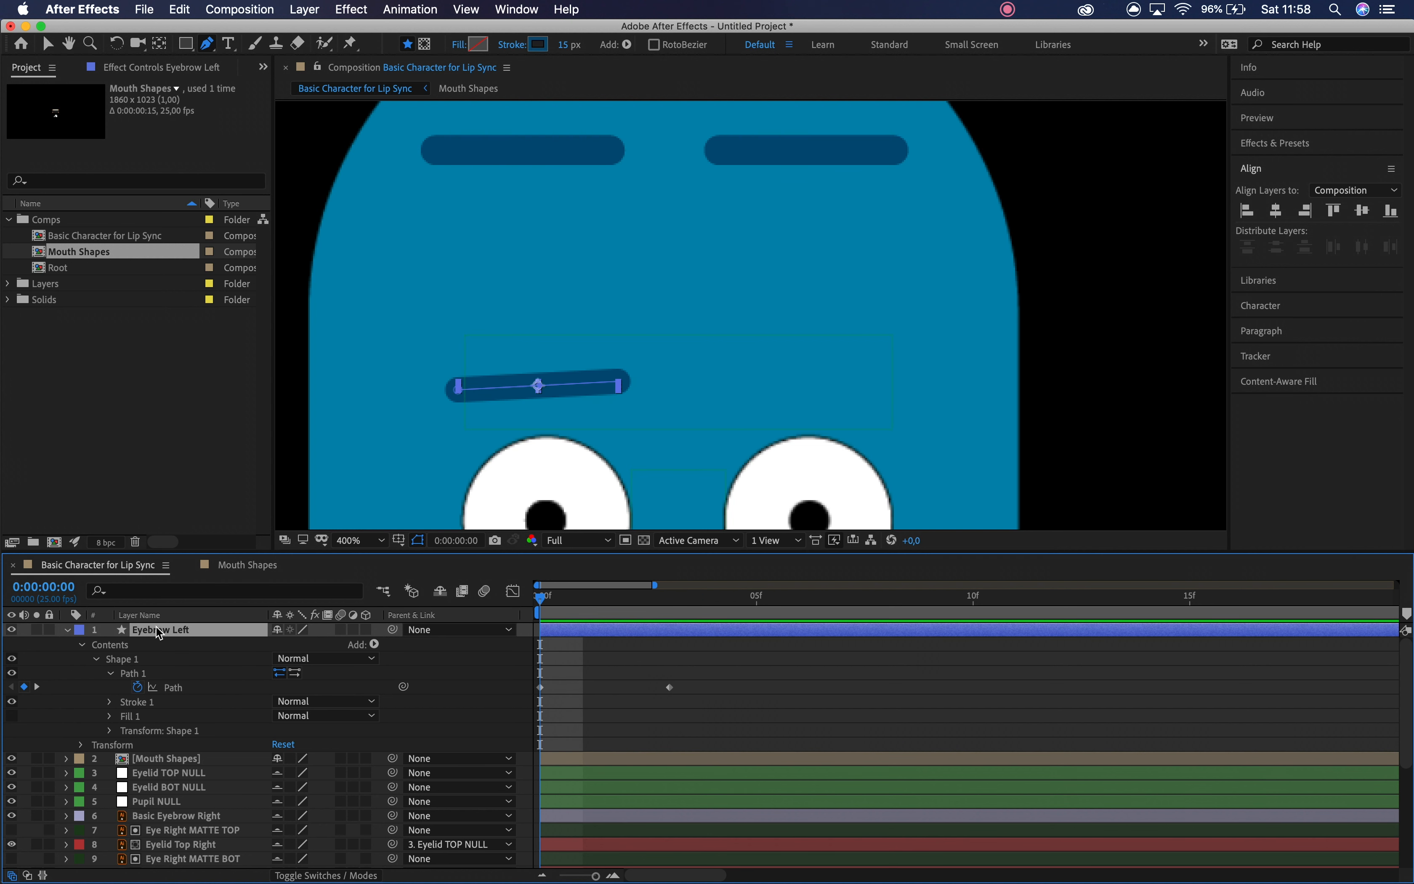
{"action": "key", "text": "Delete"}
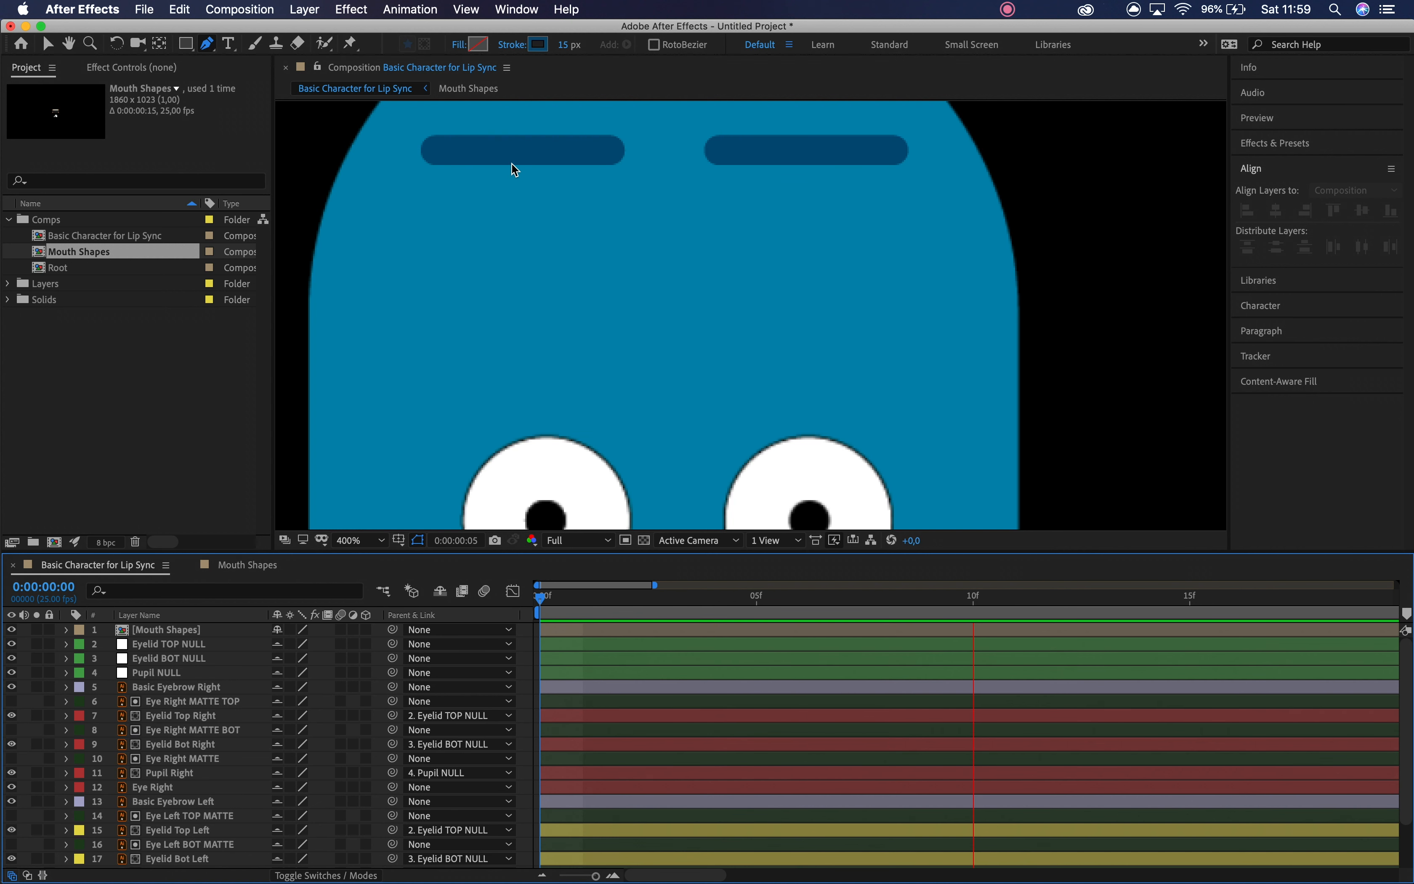
- Lock the Mouth Shapes layer and move Basic Eyebrow Left straight down to just above its eye
{"action": "left_click", "coordinate": [548, 599]}
{"action": "key", "text": "v"}
{"action": "left_click", "coordinate": [549, 151]}
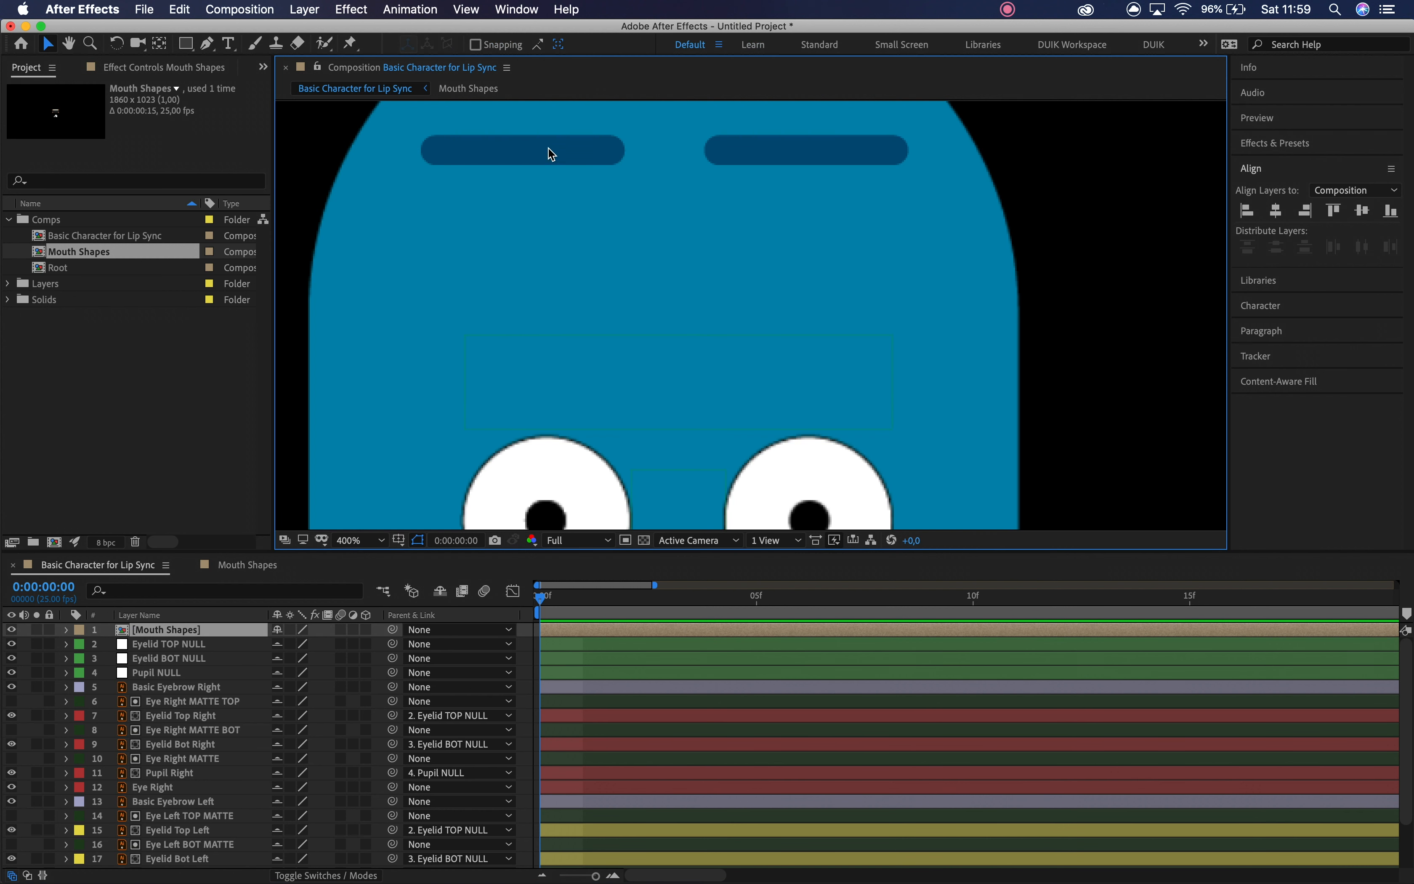
{"action": "left_click", "coordinate": [50, 630]}
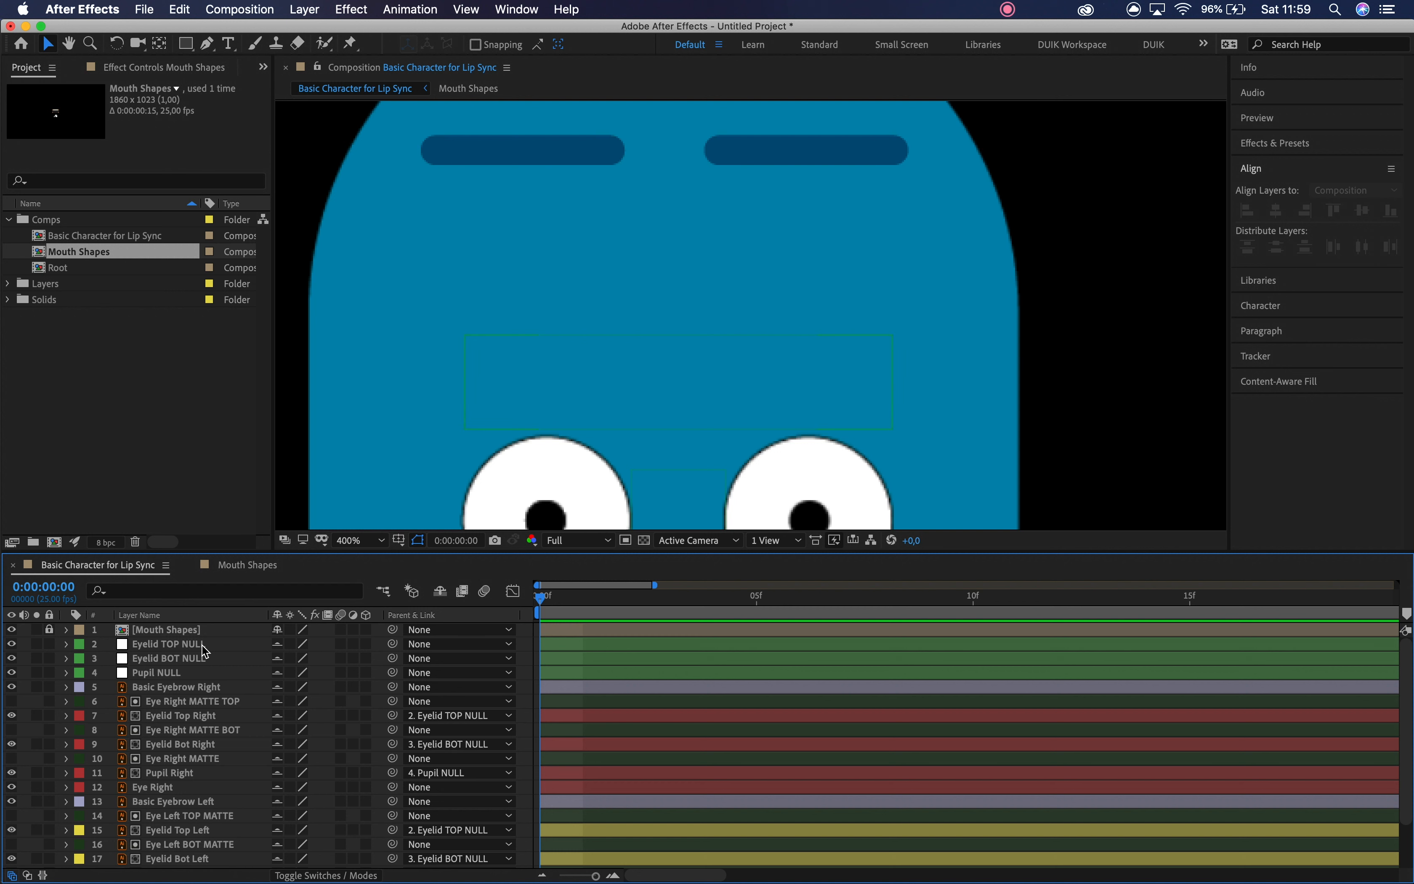
{"action": "left_click", "coordinate": [209, 689]}
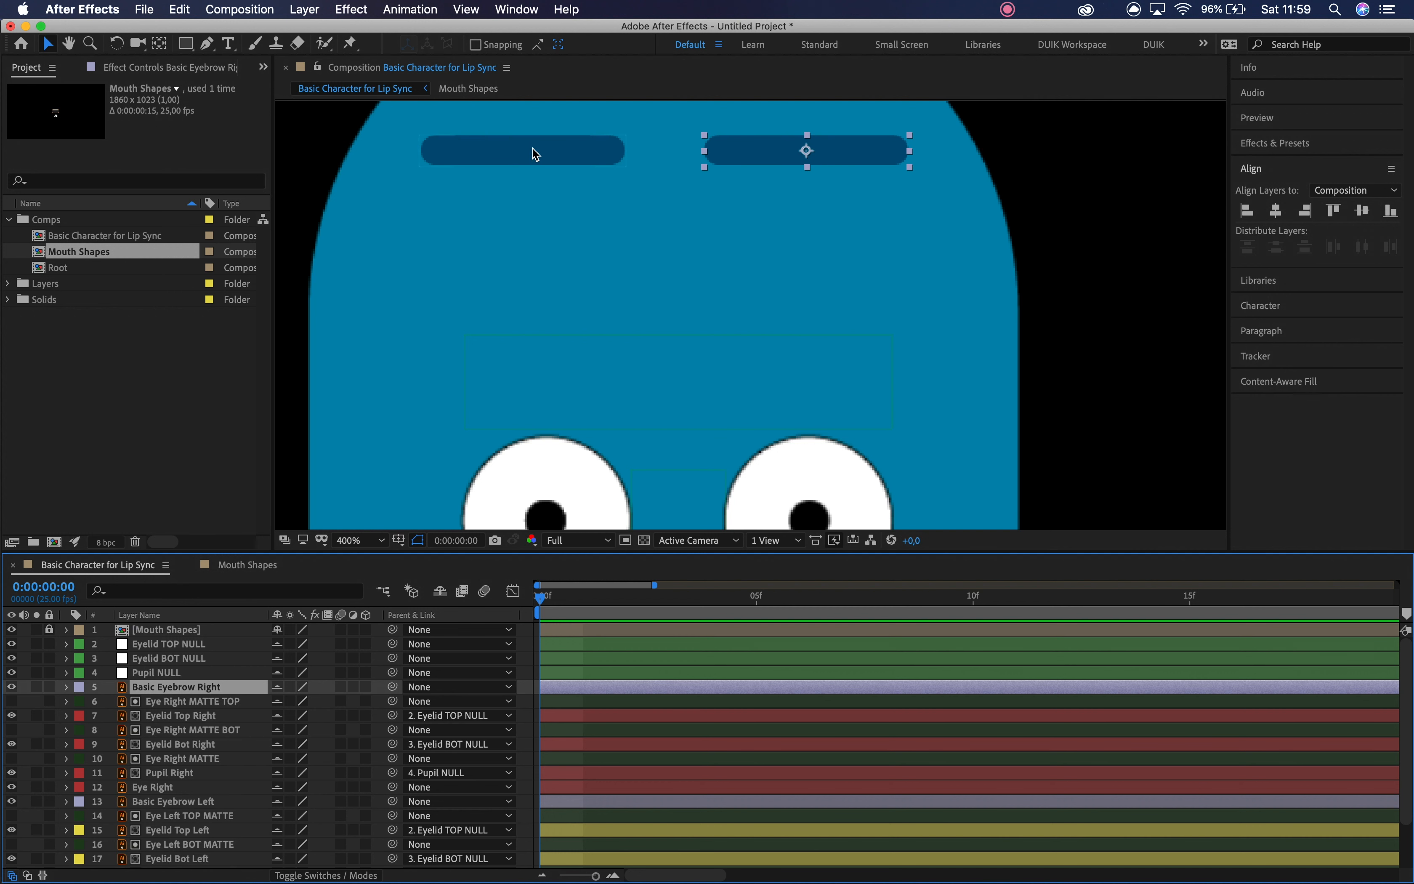
{"action": "left_click_drag", "start_coordinate": [583, 161], "coordinate": [601, 389]}
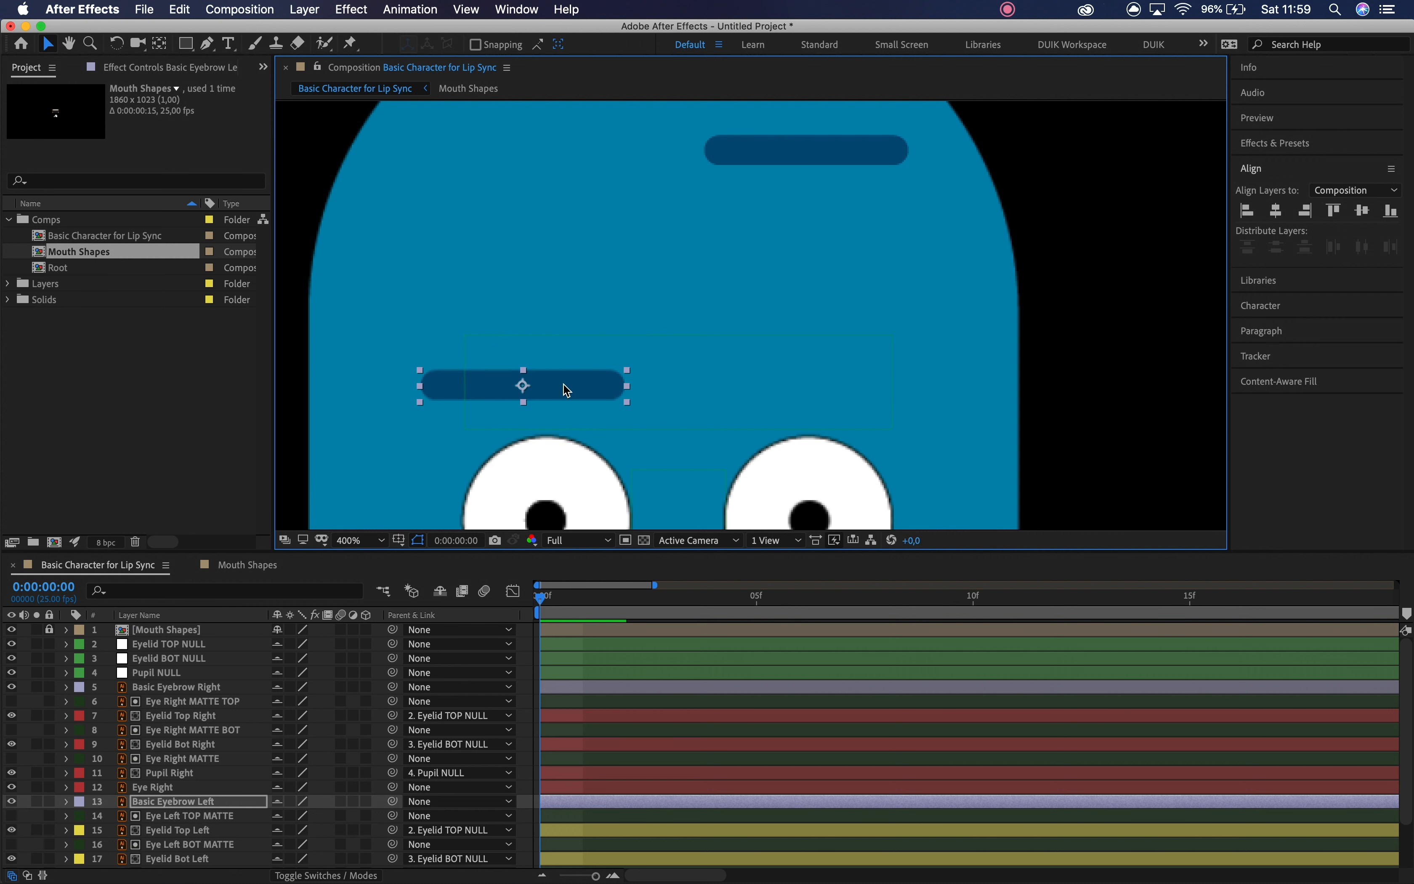
- Draw a rectangular mask closely around the eyebrow on the Basic Eyebrow Left layer
{"action": "left_click", "coordinate": [186, 43]}
{"action": "left_click_drag", "start_coordinate": [411, 362], "coordinate": [632, 406]}
{"action": "key", "text": "v"}
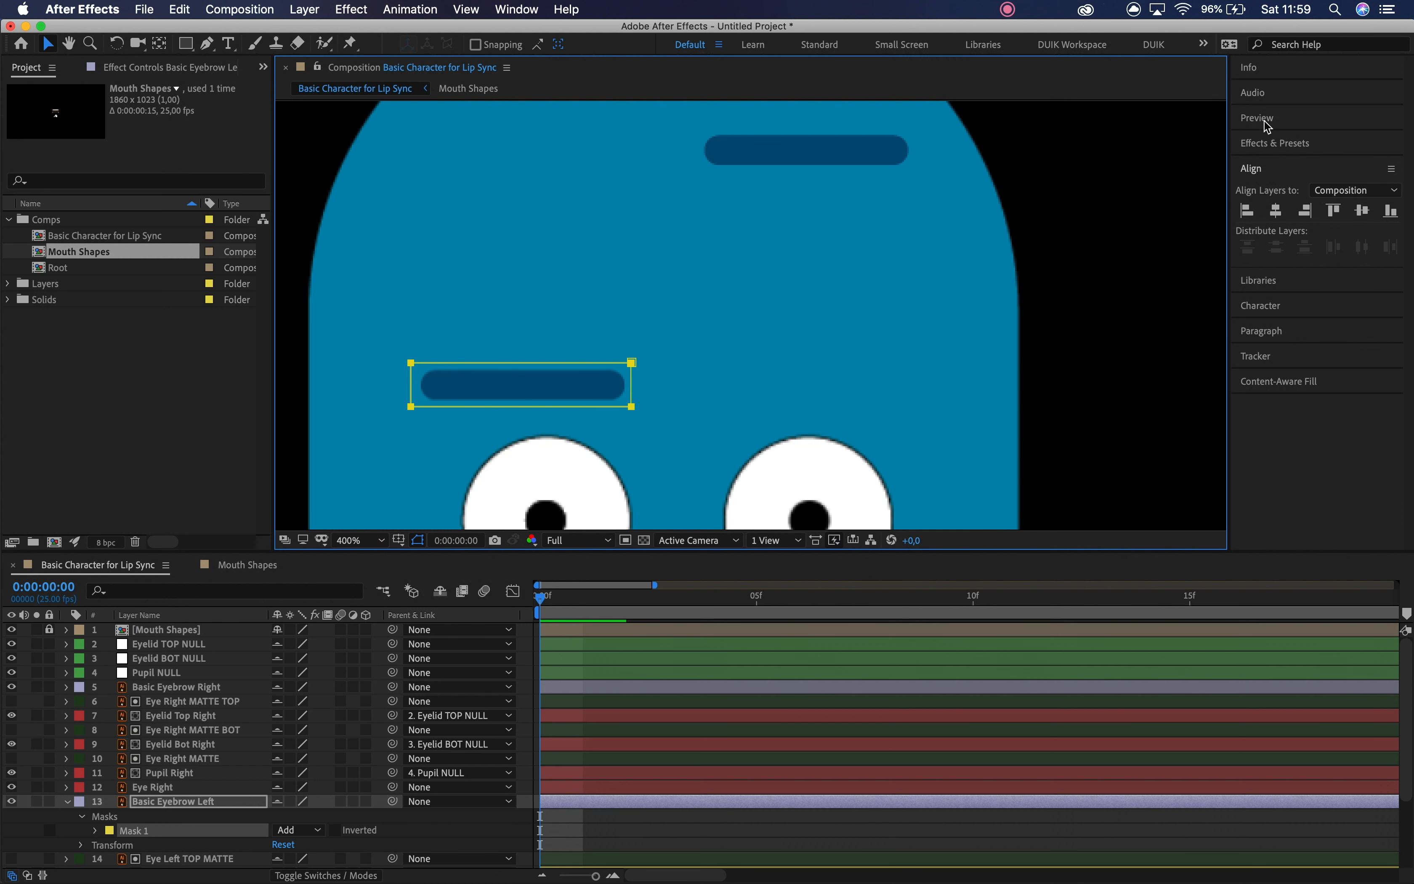
- Find the CC Bend It effect by searching for "bend" and apply it to Basic Eyebrow Left
{"action": "left_click", "coordinate": [1270, 144]}
{"action": "left_click", "coordinate": [1276, 168]}
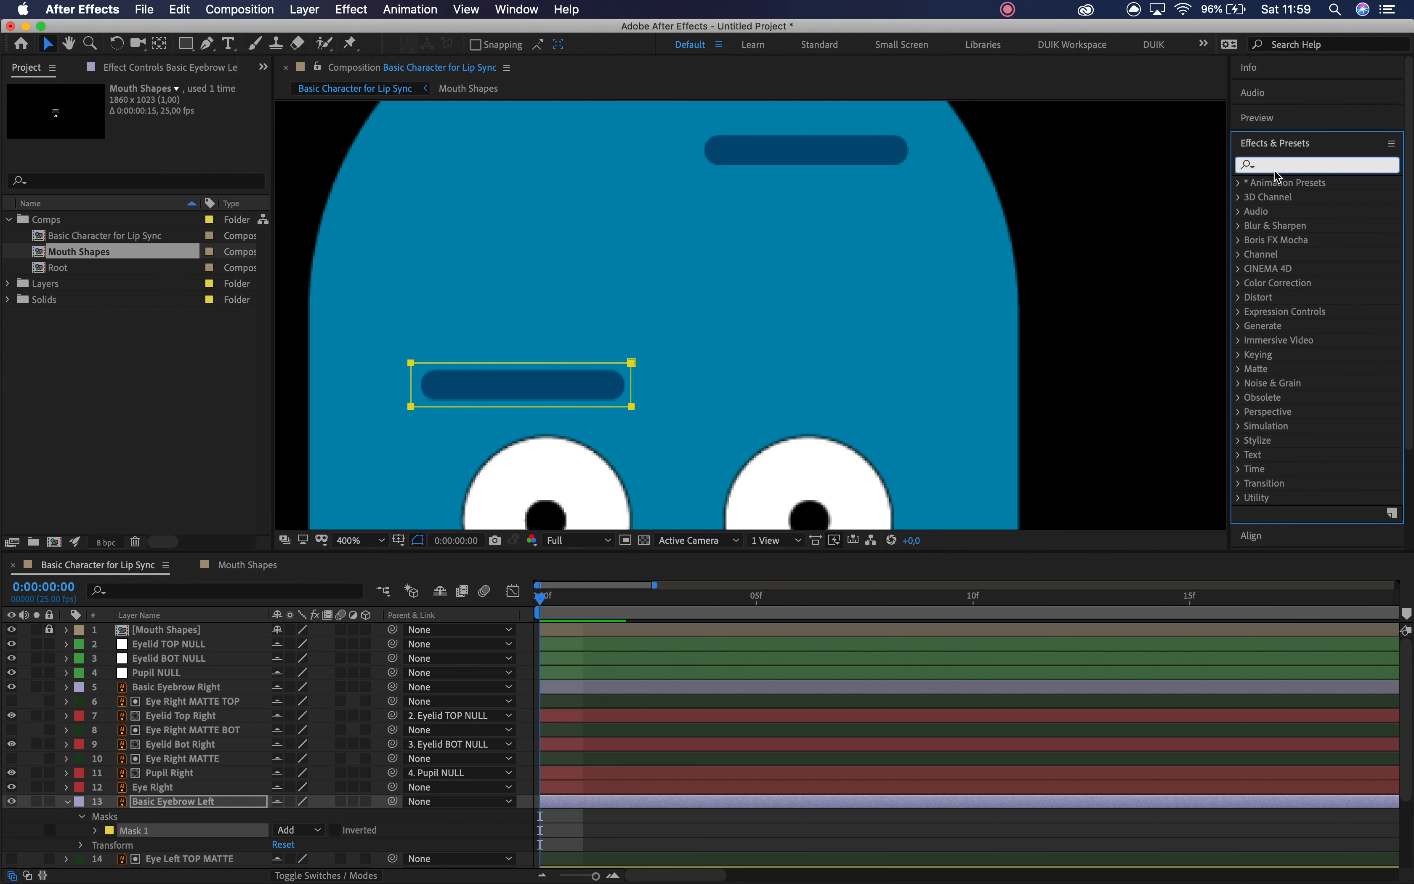
{"action": "type", "text": "bend"}
{"action": "left_click_drag", "start_coordinate": [1303, 247], "coordinate": [512, 391]}
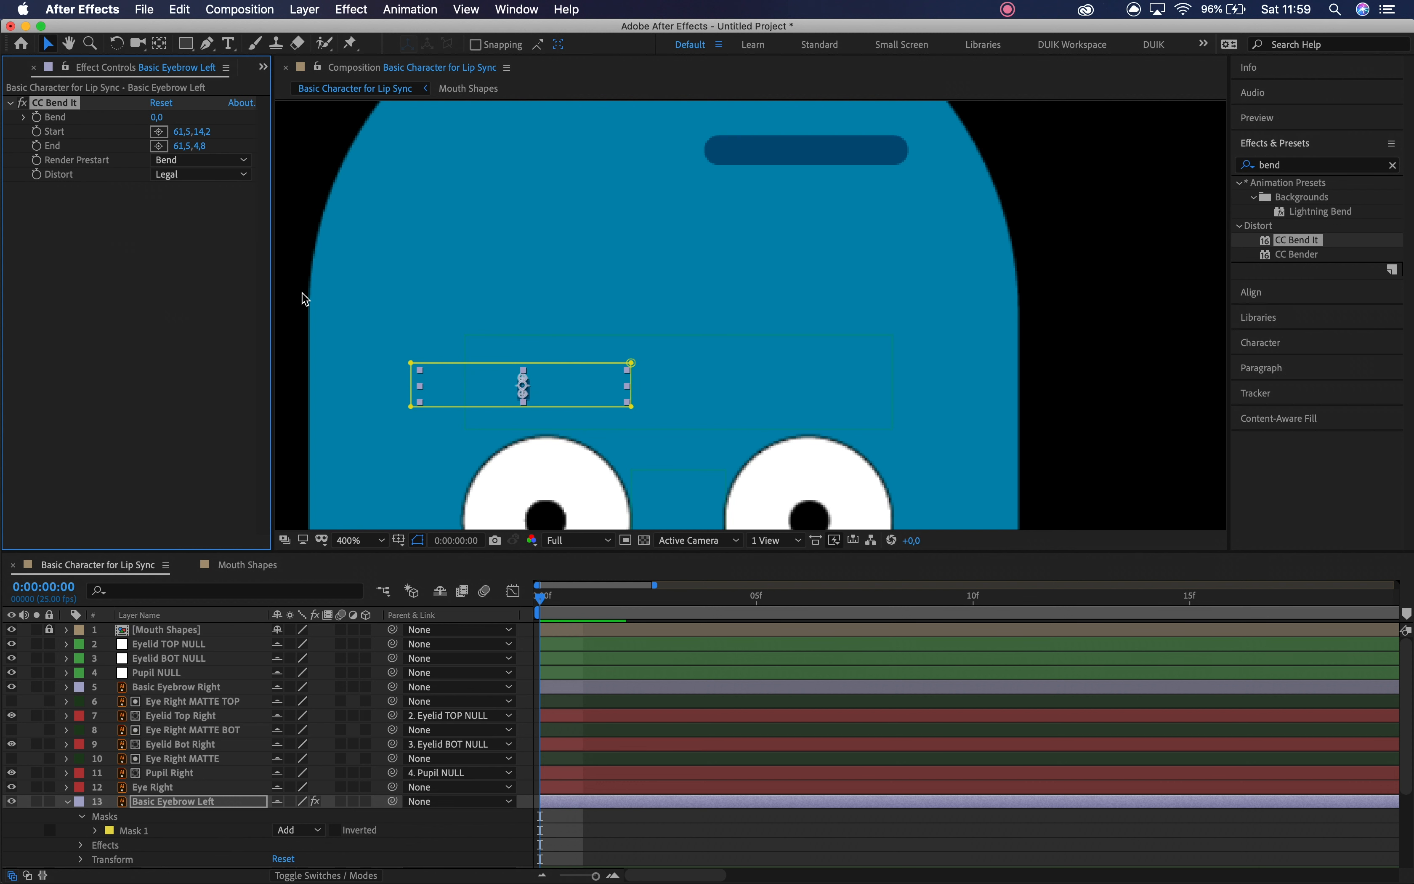
- Place the CC Bend It start point at the eyebrow's right end and its end point at the left end
{"action": "left_click", "coordinate": [159, 132]}
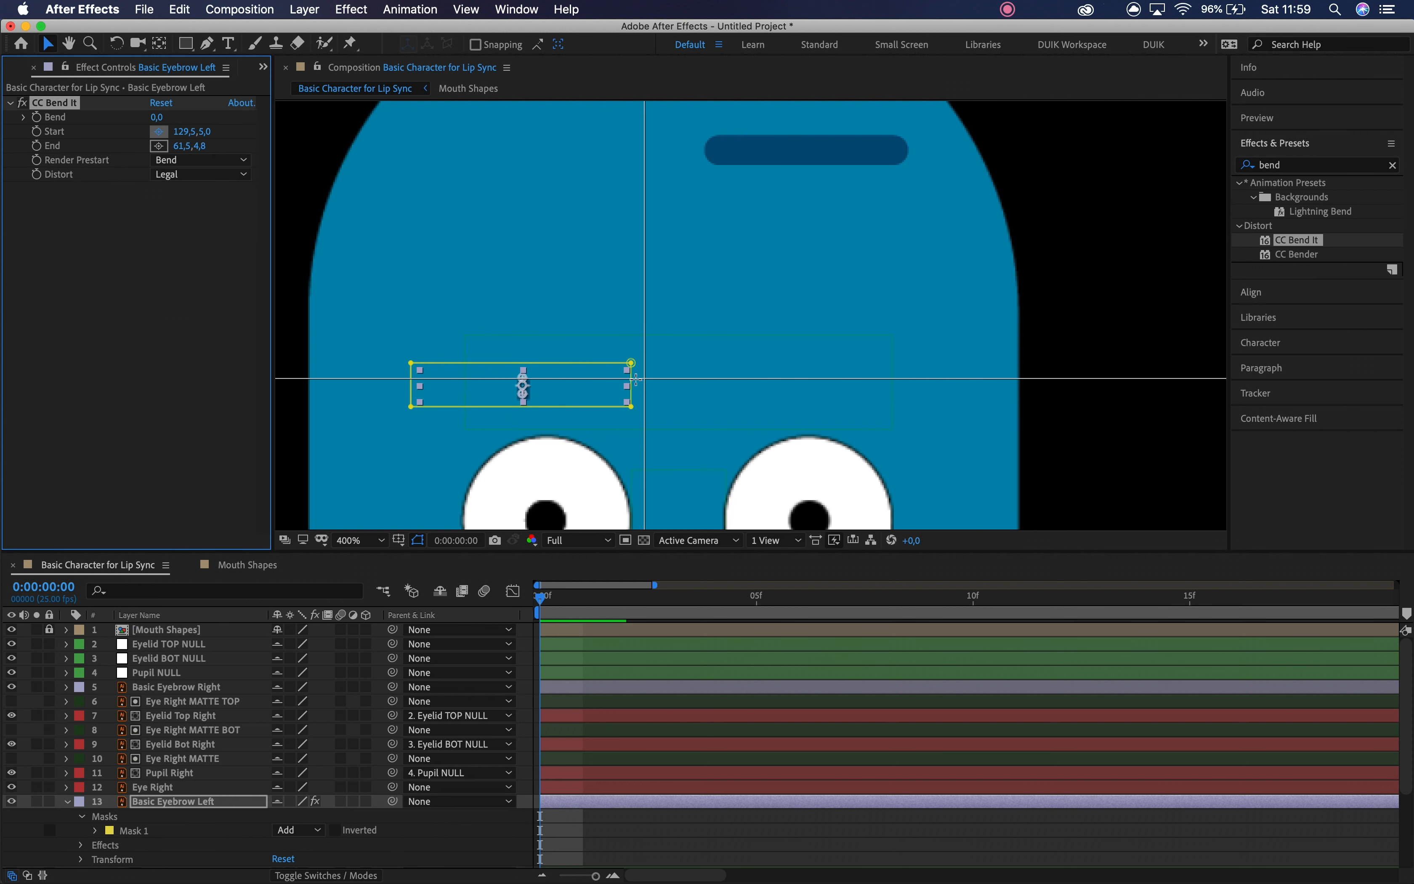
{"action": "left_click", "coordinate": [628, 387]}
{"action": "left_click", "coordinate": [159, 145]}
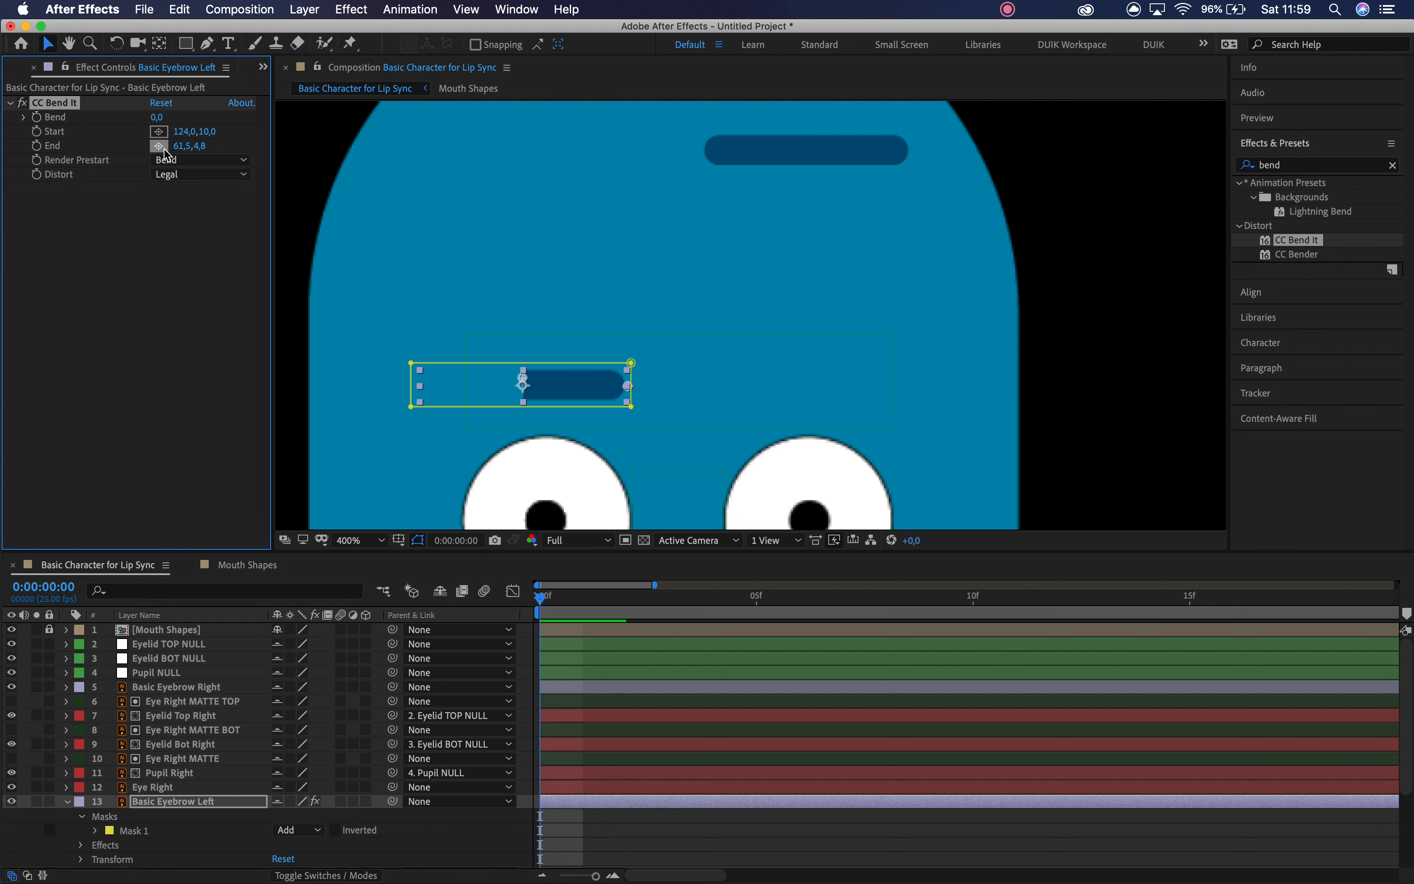
{"action": "left_click_drag", "start_coordinate": [420, 386], "coordinate": [420, 386]}
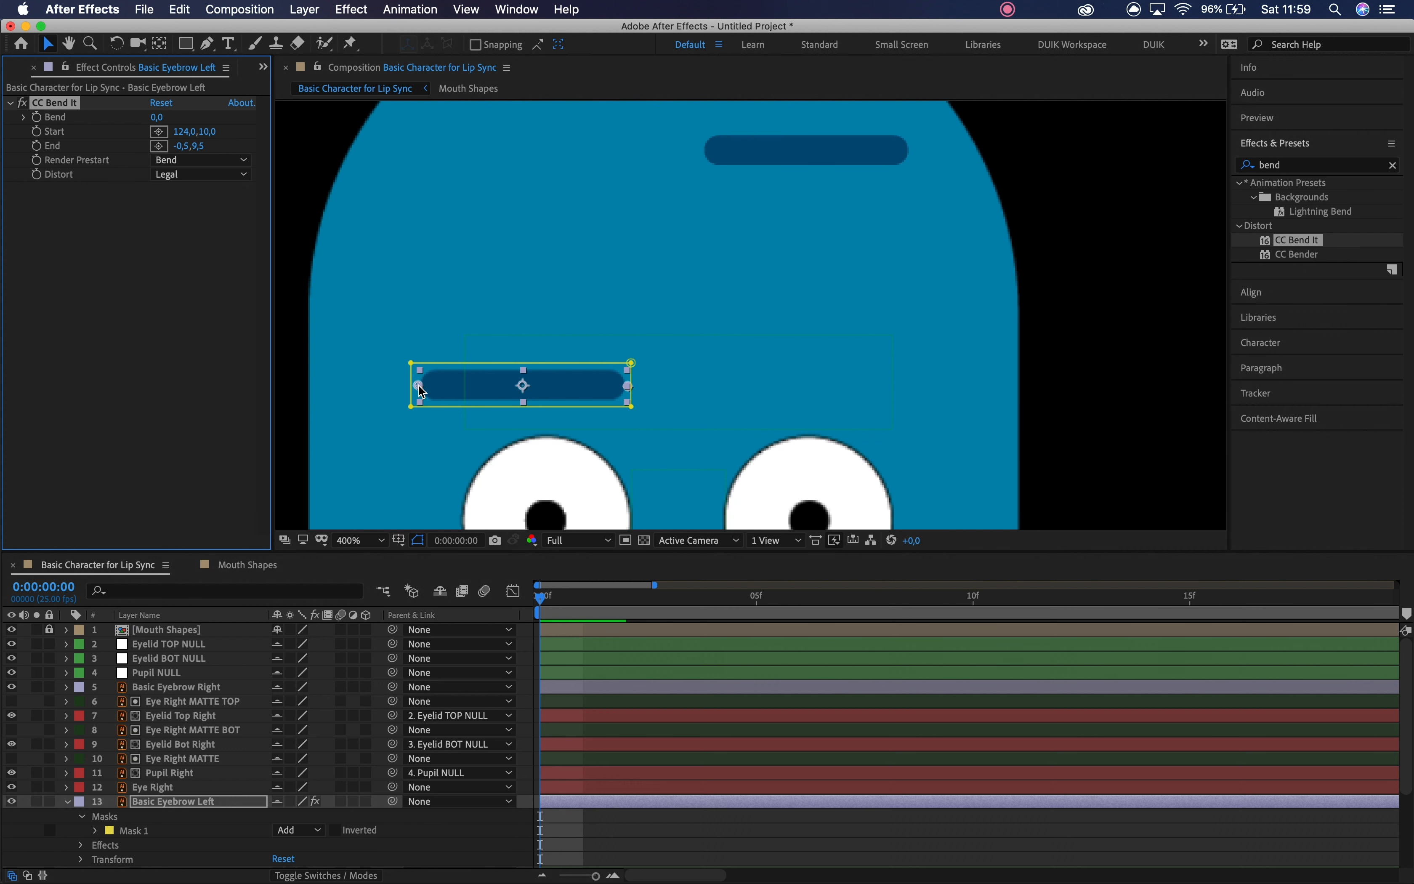
- Set Bend to -13 and extend the lower edge of the eyebrow's mask downward
{"action": "mouse_move", "coordinate": [158, 117]}
{"action": "left_mouse_down"}
{"action": "mouse_move", "coordinate": [123, 117]}
{"action": "mouse_move", "coordinate": [164, 120]}
{"action": "left_mouse_up"}
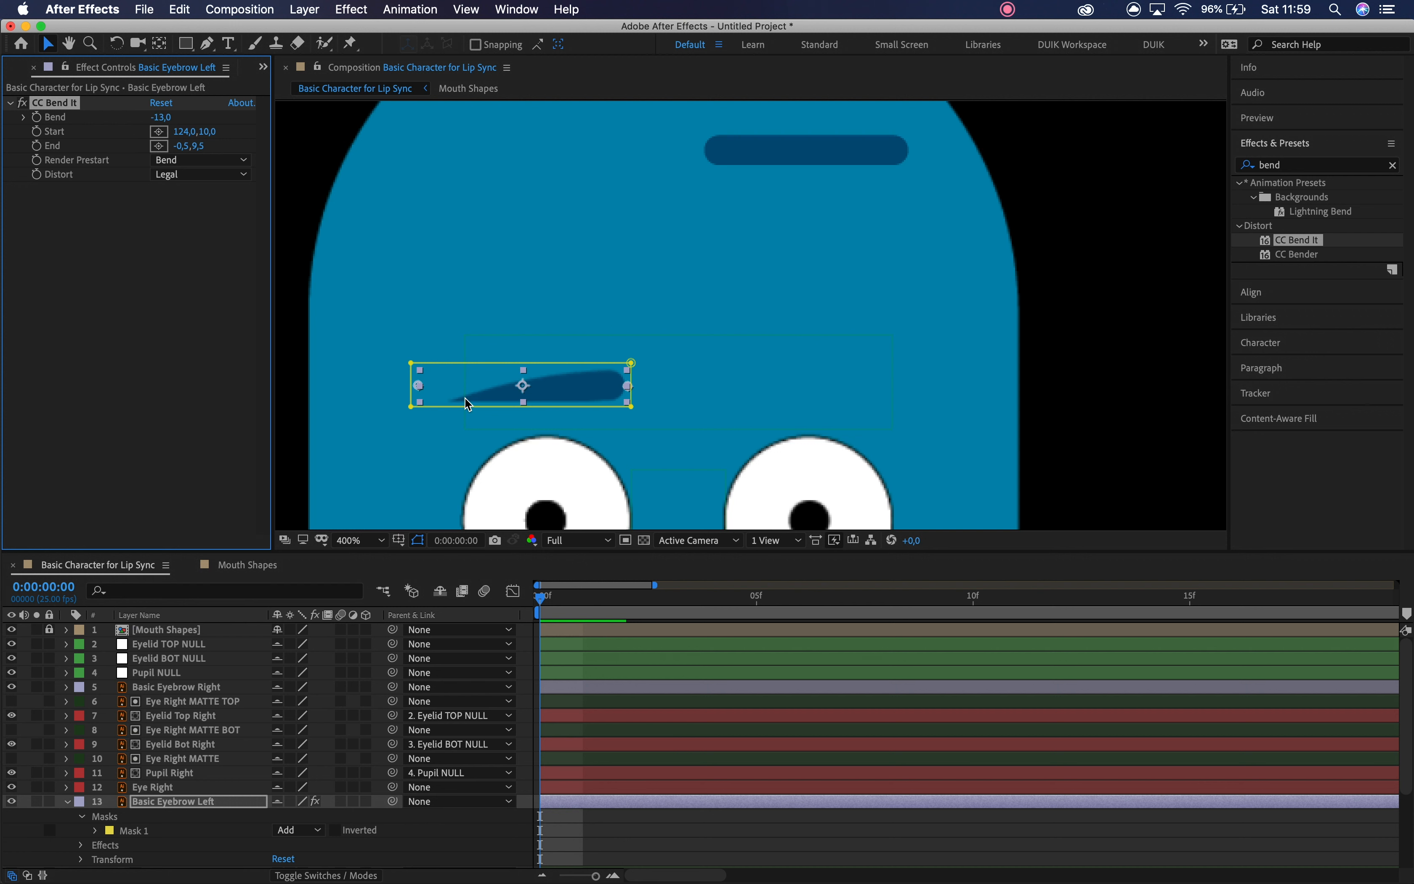
{"action": "left_click", "coordinate": [412, 407]}
{"action": "left_click_drag", "start_coordinate": [634, 410], "coordinate": [634, 451]}
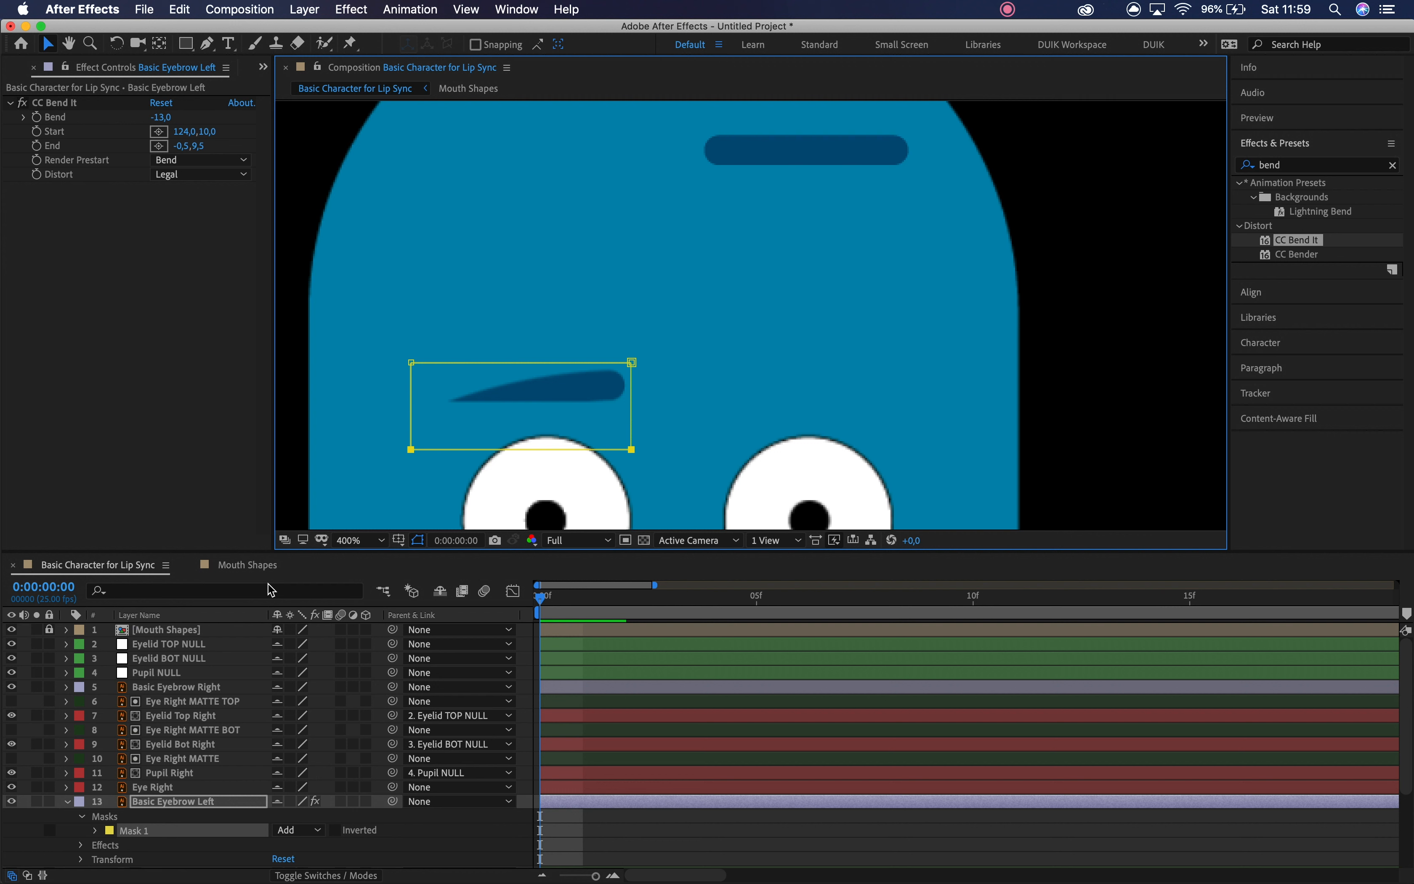
- Delete both the mask and the CC Bend It effect from Basic Eyebrow Left
{"action": "left_click", "coordinate": [208, 807]}
{"action": "left_click", "coordinate": [166, 832]}
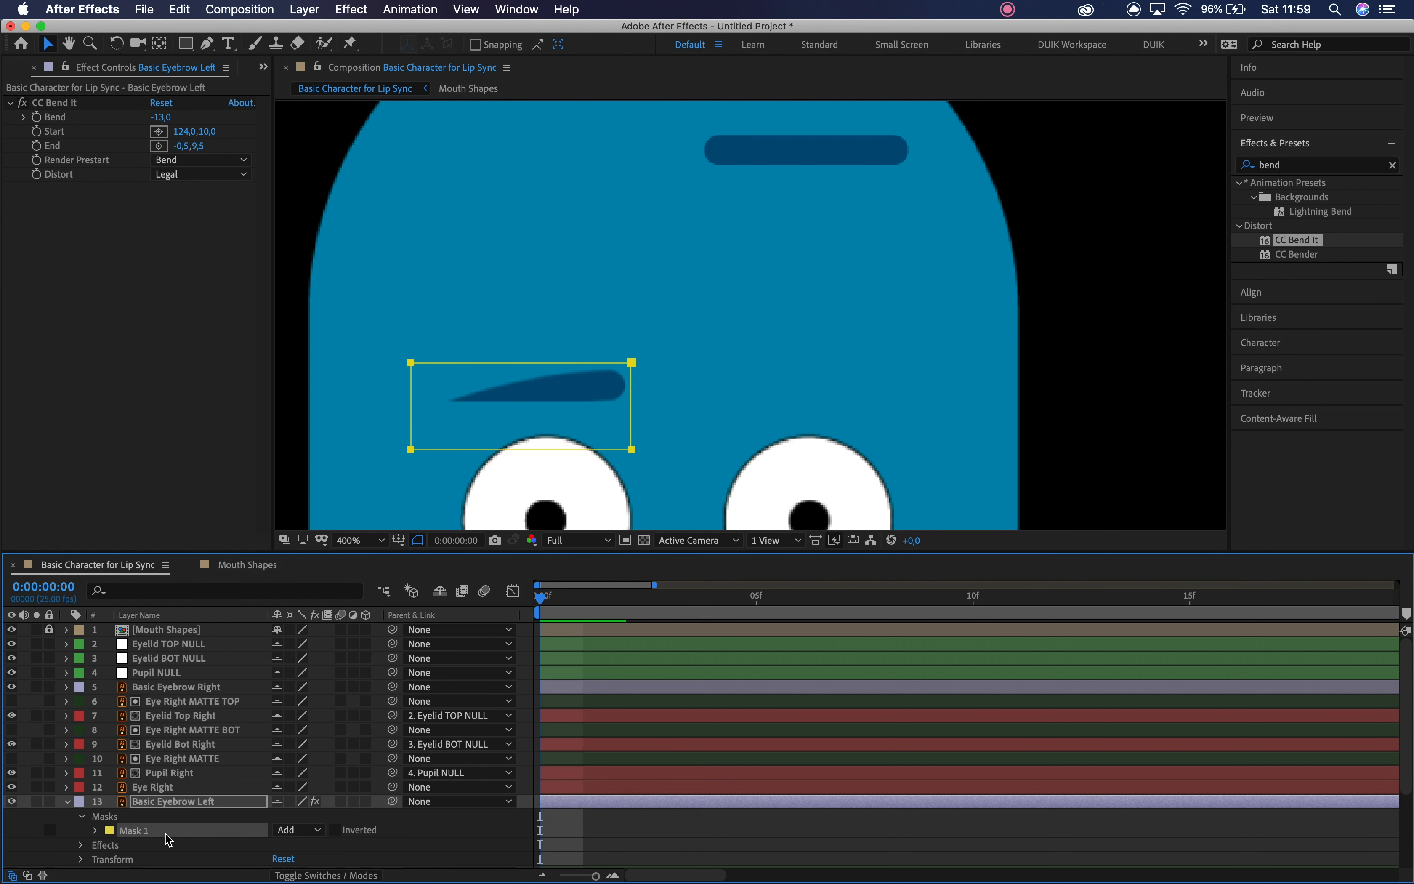
{"action": "key", "text": "Delete"}
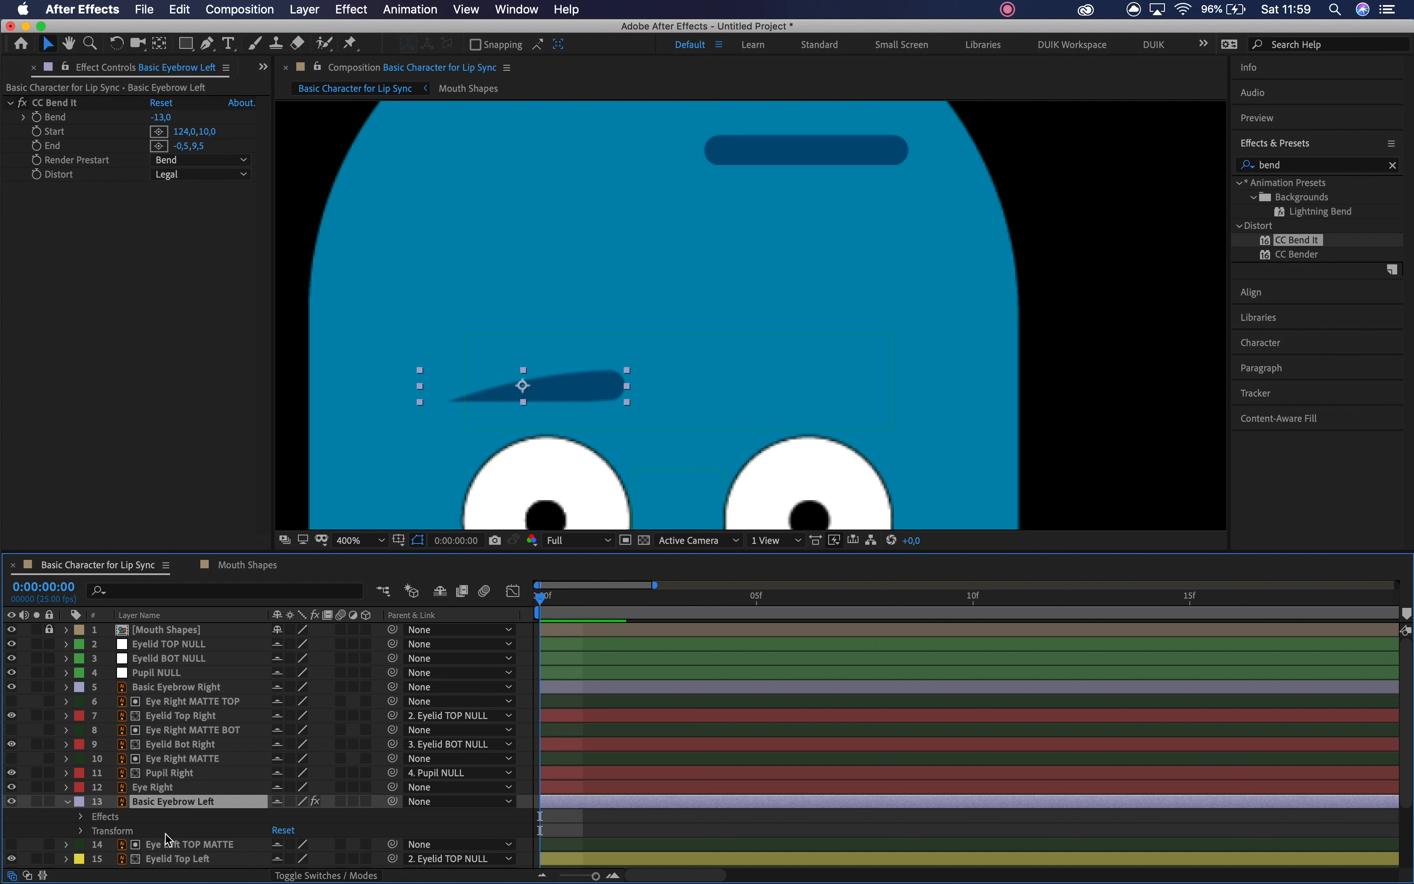
{"action": "left_click", "coordinate": [105, 108]}
{"action": "key", "text": "Delete"}
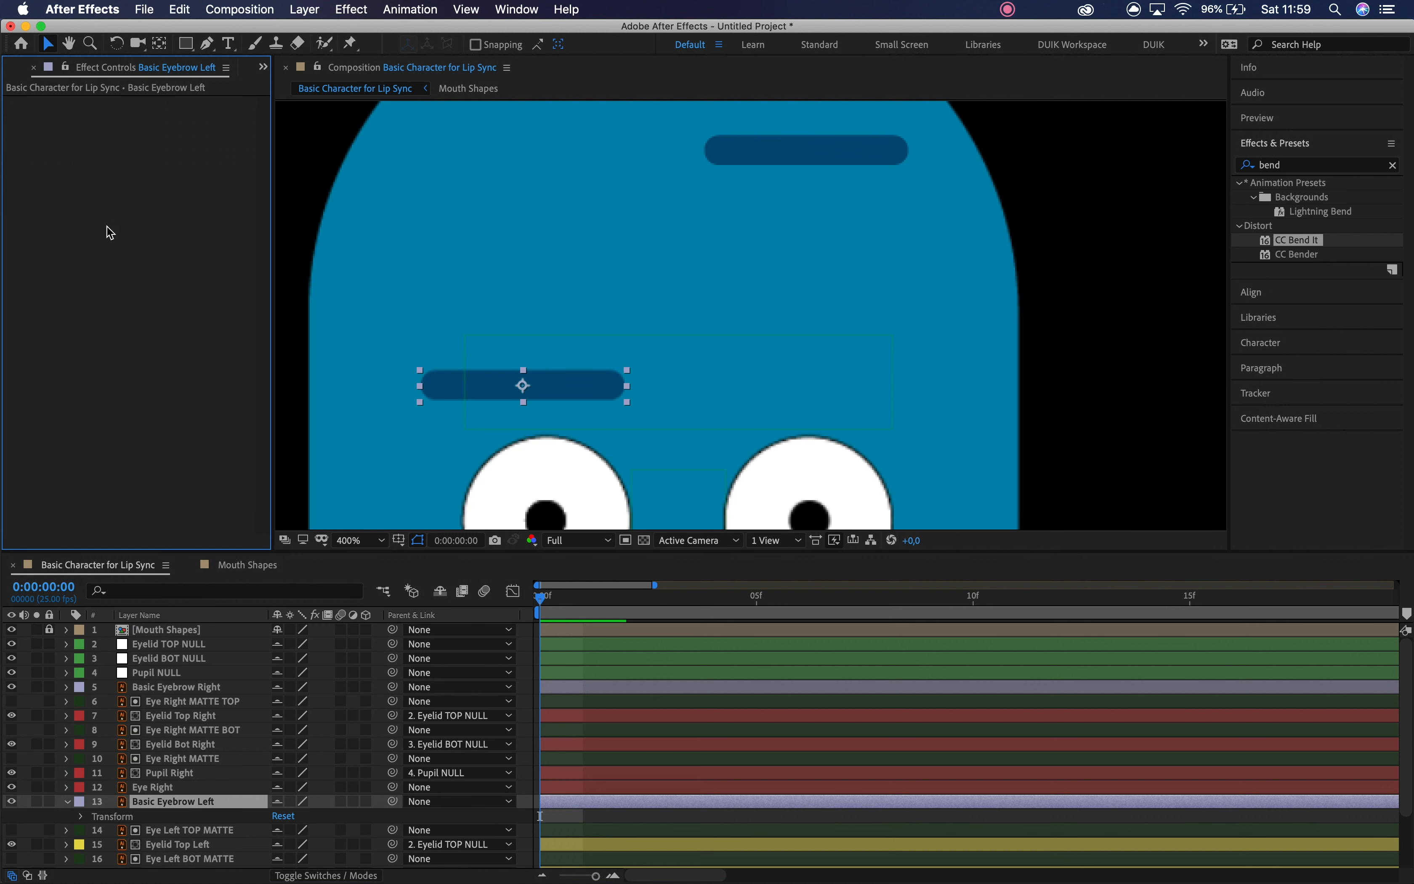
- Pre-compose Basic Eyebrow Left, leaving all attributes in the current composition, and apply CC Bend It to it
{"action": "key", "text": "super+shift+c"}
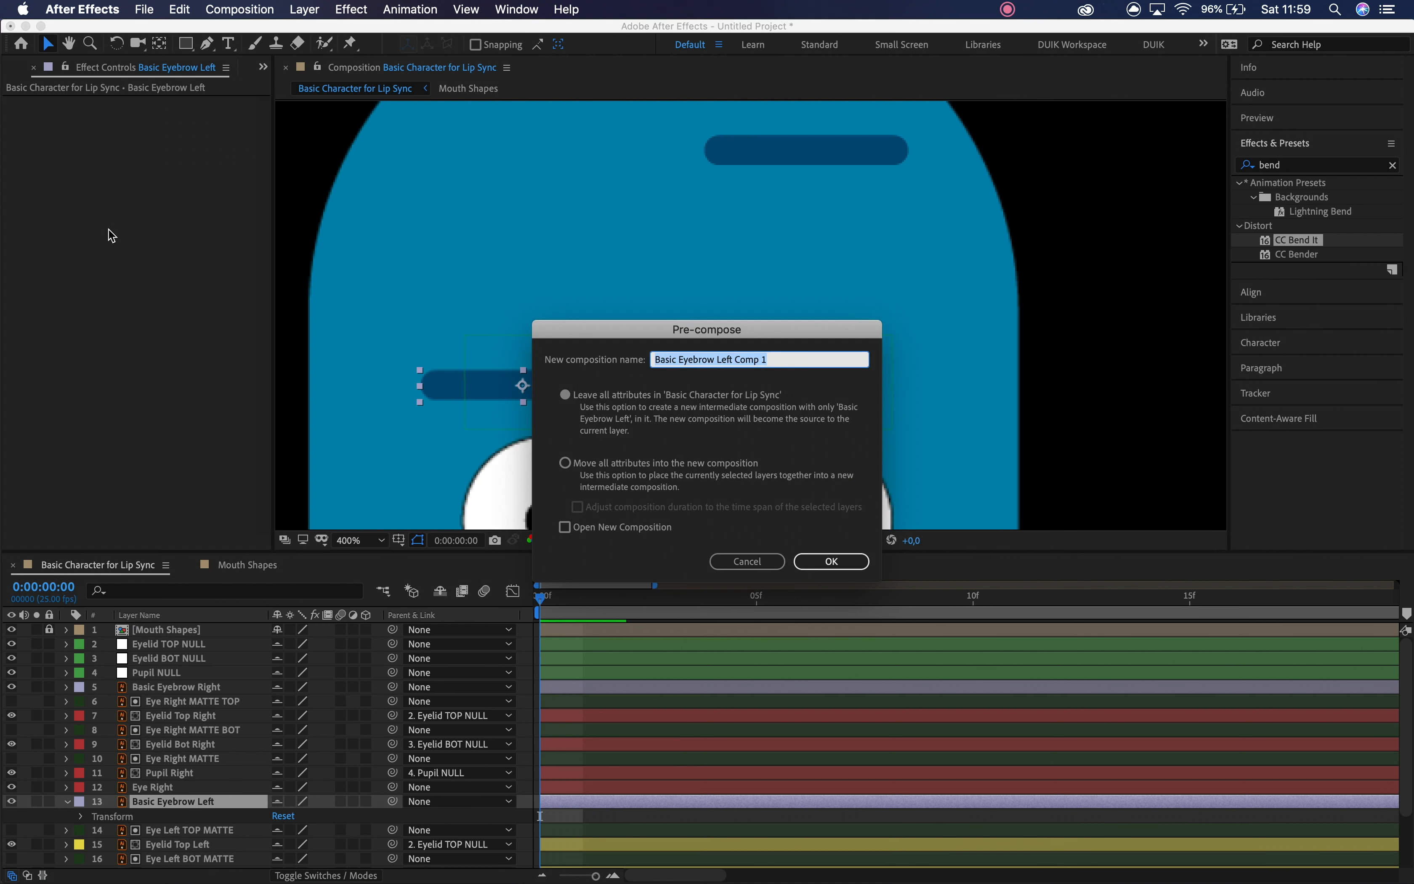
{"action": "key", "text": "Return"}
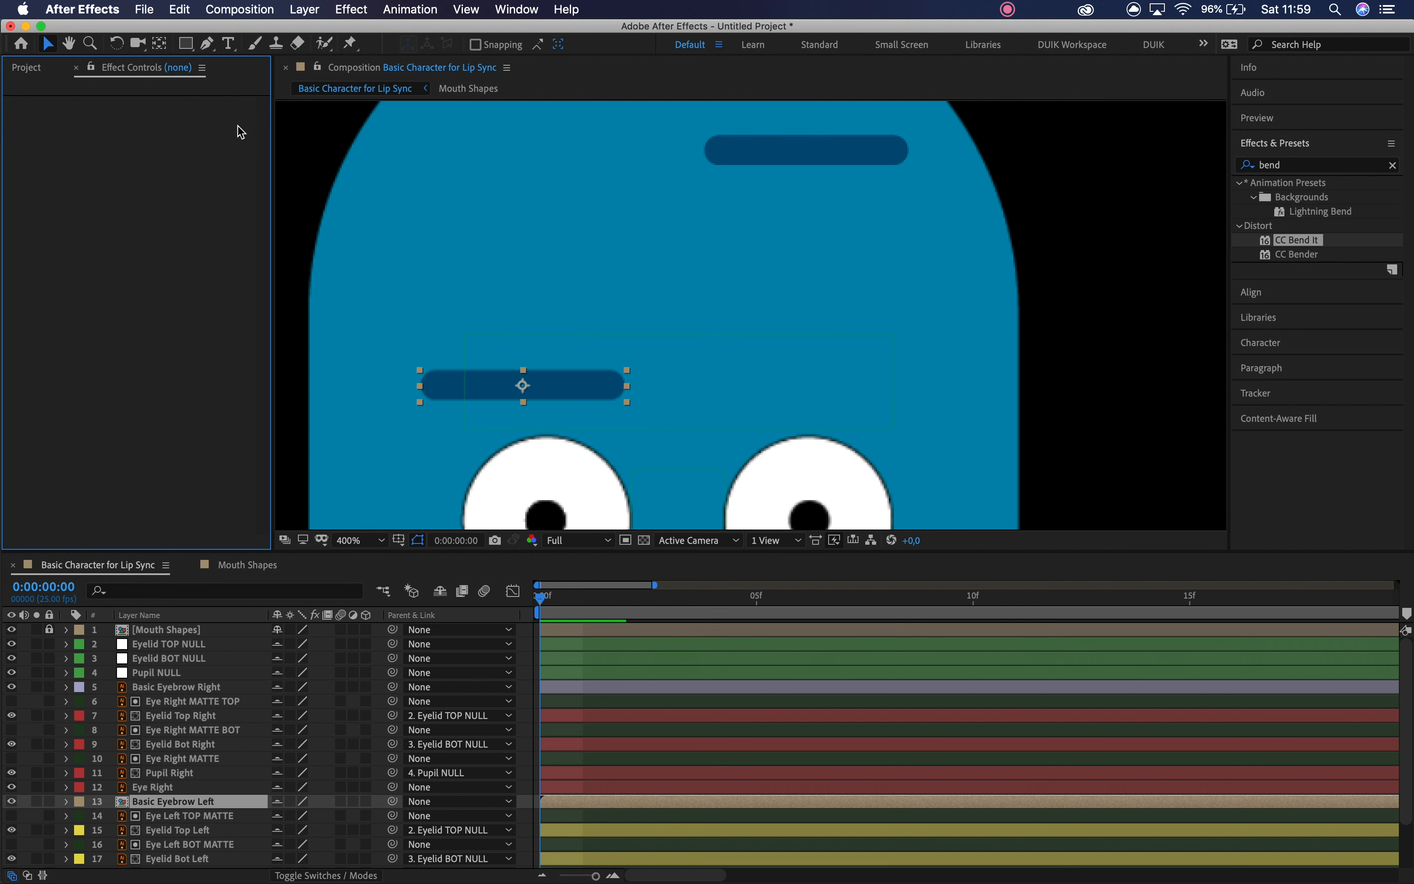
{"action": "left_click_drag", "start_coordinate": [1294, 242], "coordinate": [153, 231]}
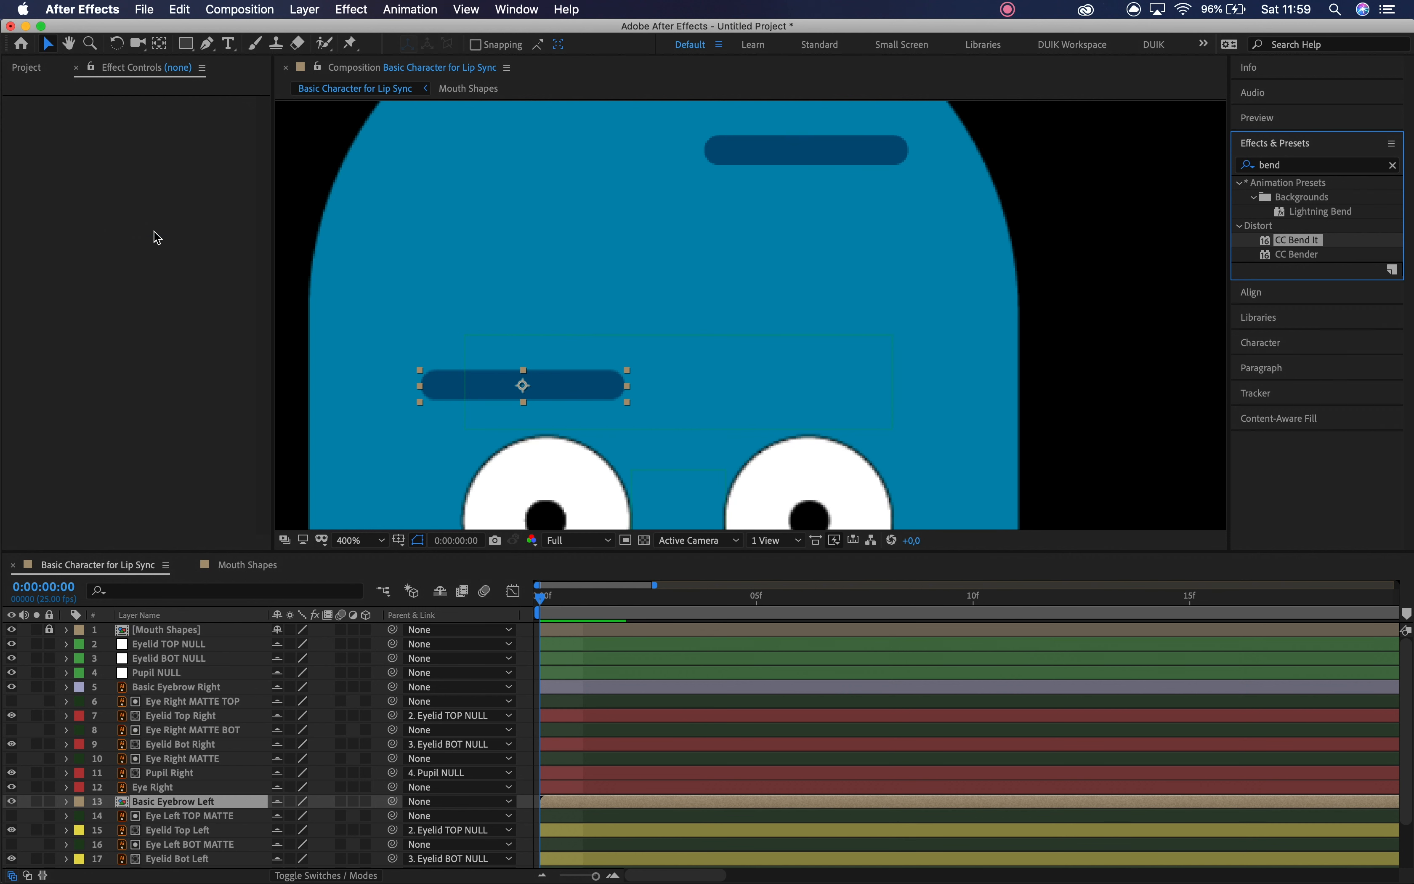
{"action": "double_click", "coordinate": [1313, 244]}
- Place the bend's start at the pre-composed eyebrow's right end and its end at the left end, and try a bend amount
{"action": "left_click", "coordinate": [159, 131]}
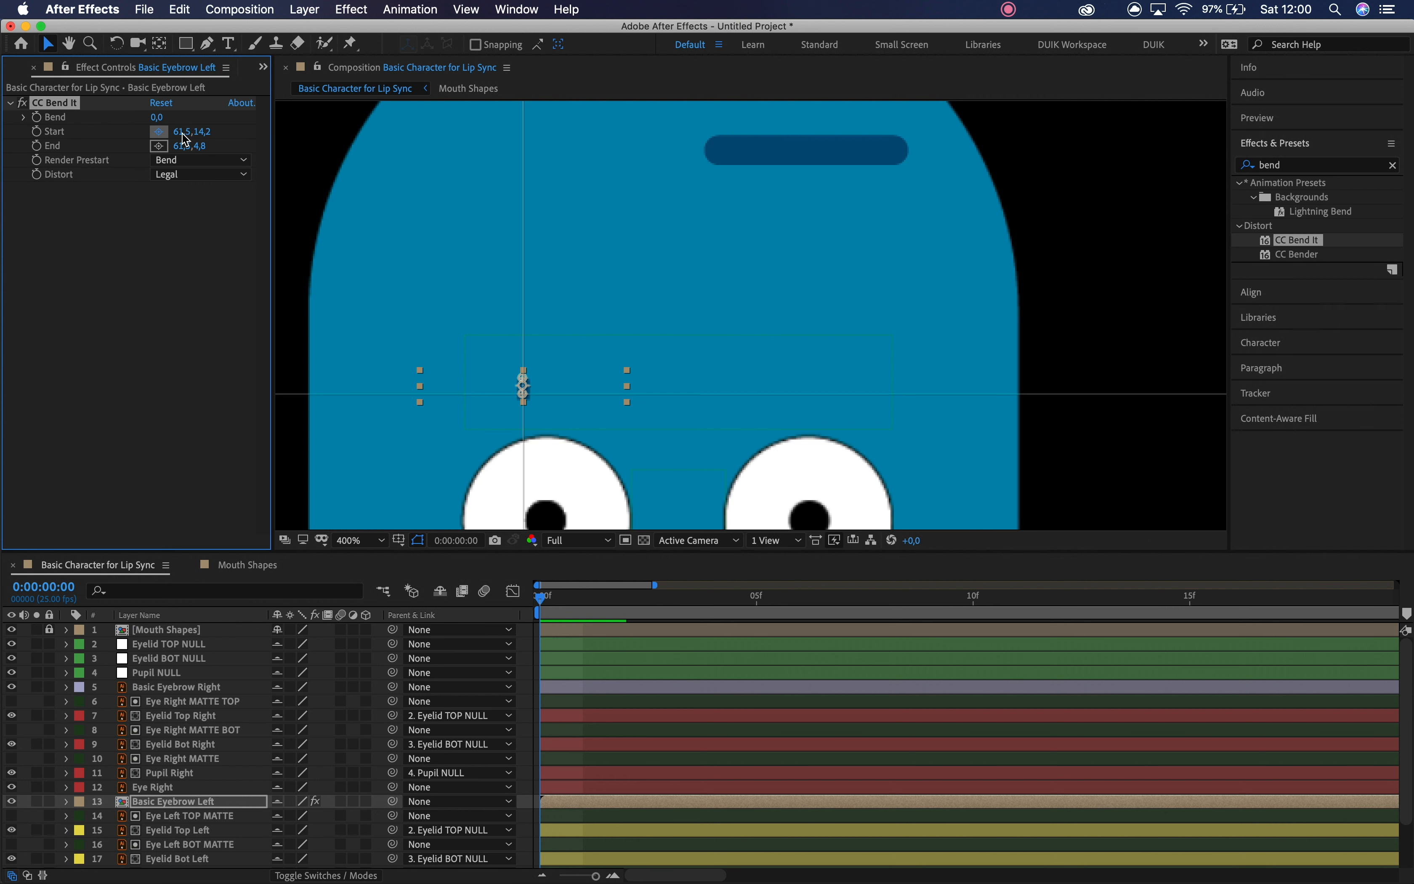
{"action": "left_click", "coordinate": [633, 388]}
{"action": "left_click", "coordinate": [158, 146]}
{"action": "left_click", "coordinate": [416, 386]}
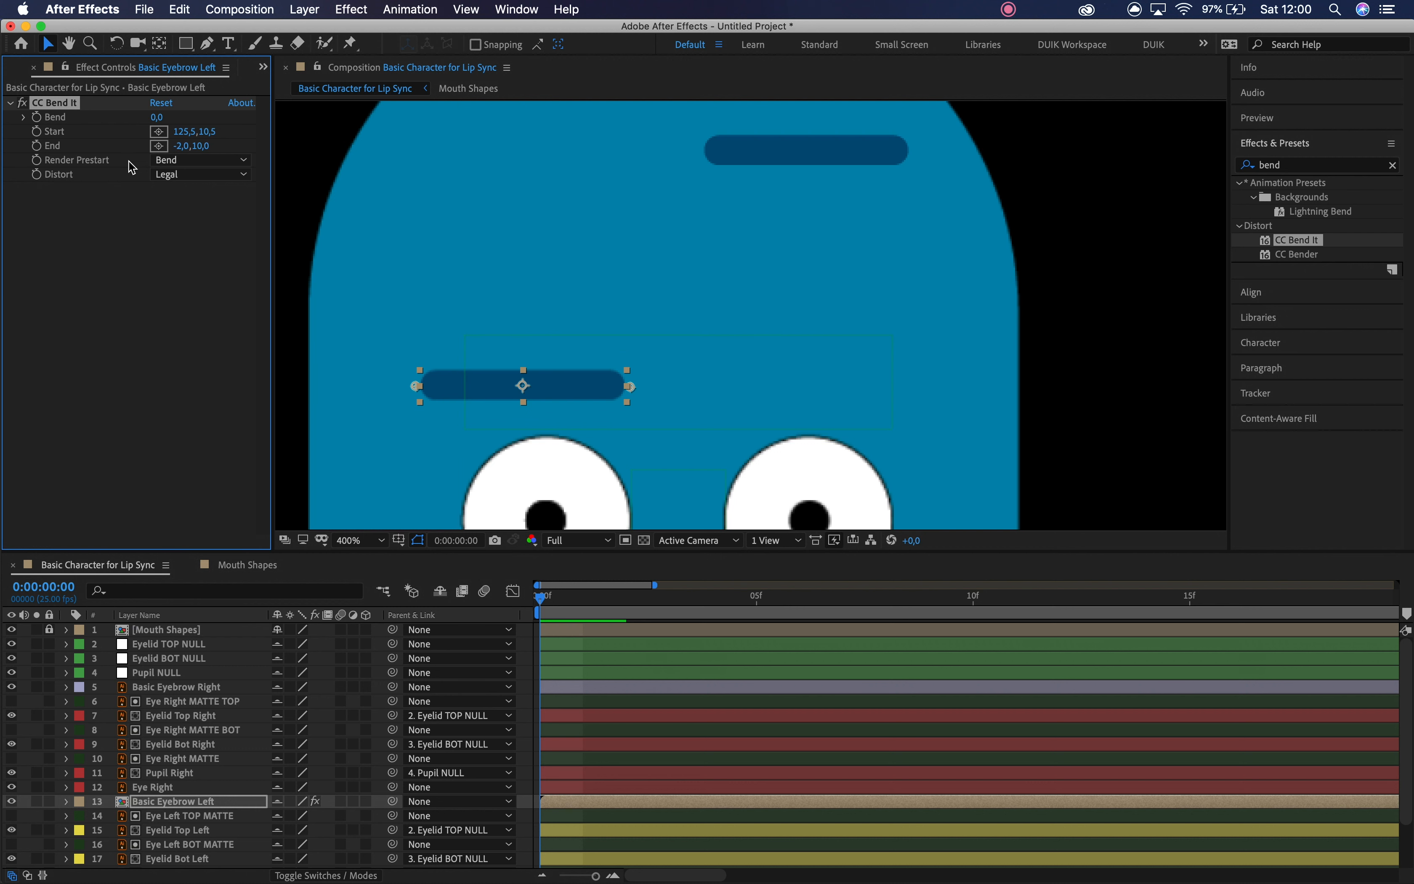
{"action": "mouse_move", "coordinate": [156, 117]}
{"action": "left_mouse_down"}
{"action": "mouse_move", "coordinate": [175, 119]}
{"action": "mouse_move", "coordinate": [143, 120]}
{"action": "mouse_move", "coordinate": [183, 120]}
{"action": "left_mouse_up"}
{"action": "key", "text": "super+z"}
- Delete CC Bend It from Basic Eyebrow Left and undo back to before the layer was pre-composed
{"action": "left_click", "coordinate": [226, 802]}
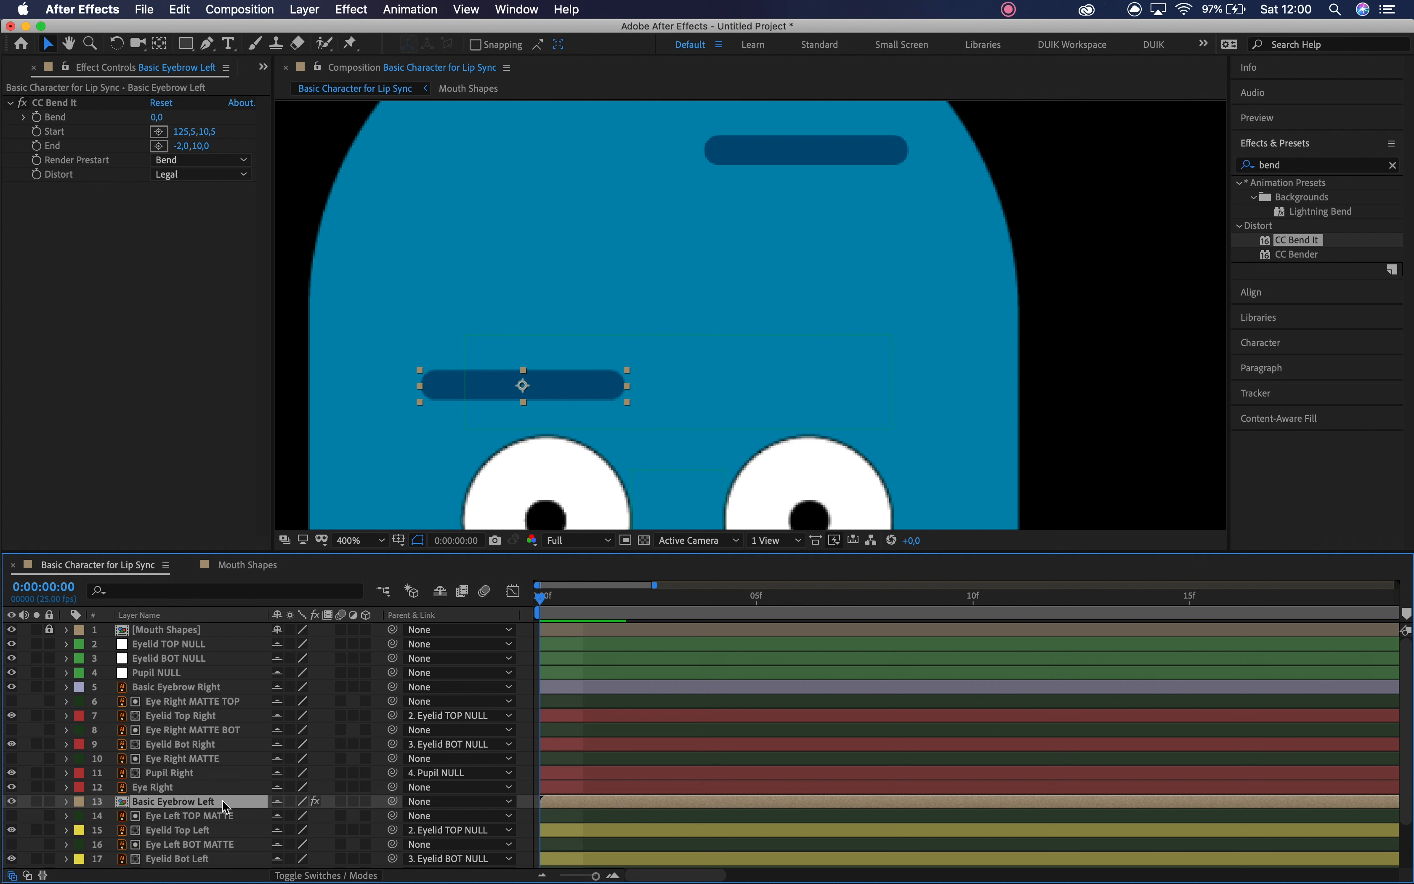
{"action": "left_click", "coordinate": [108, 103]}
{"action": "key", "text": "Delete"}
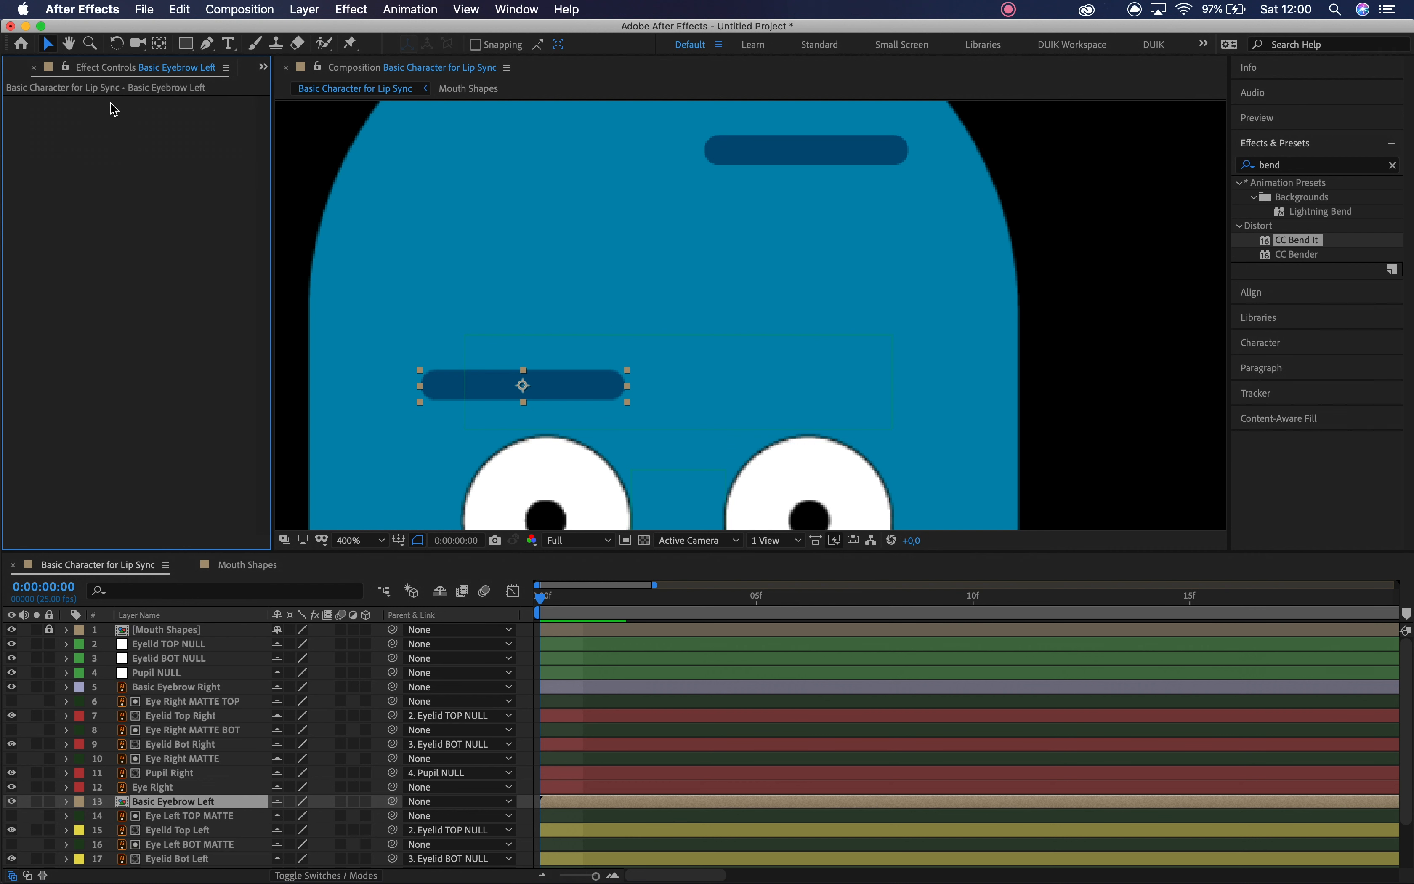
{"action": "key", "text": "super+z"}
{"action": "key", "text": "super+z"}
{"action": "key", "text": "super+z"}
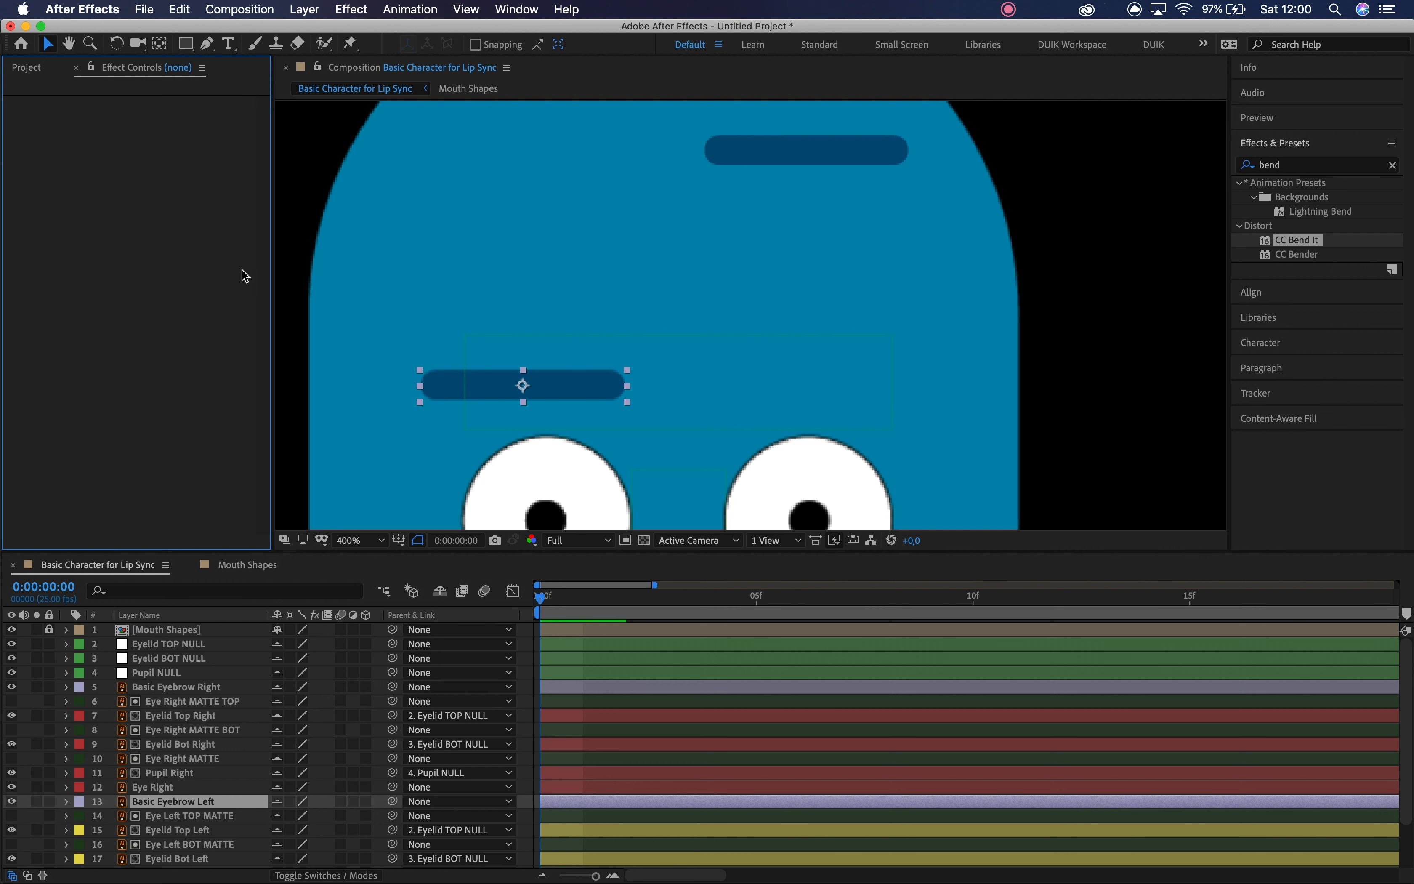
- Add puppet pins to Basic Eyebrow Left at its right end, centre and left end
{"action": "left_click", "coordinate": [478, 388]}
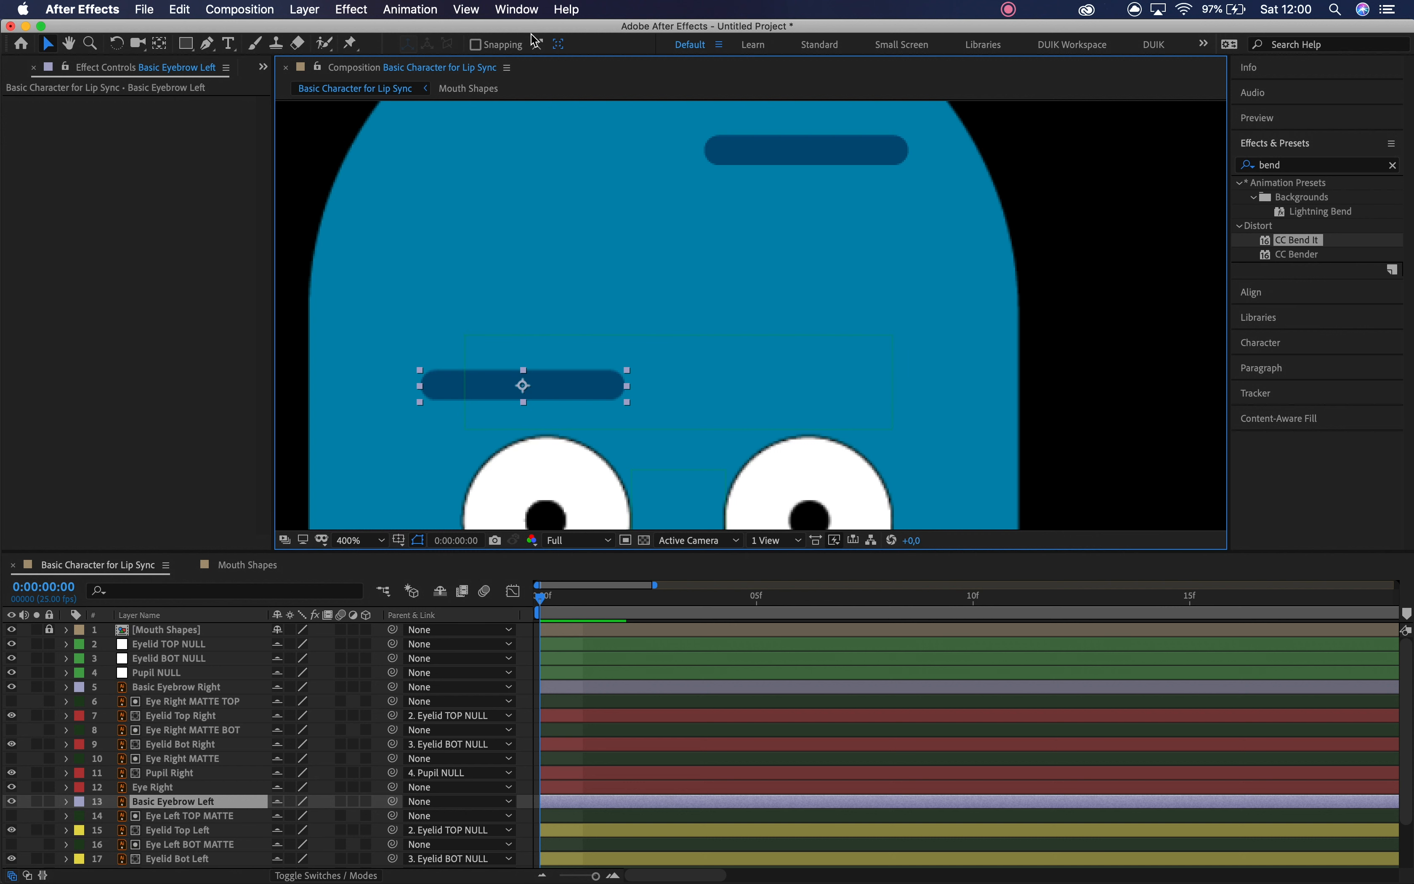
{"action": "left_click", "coordinate": [351, 46]}
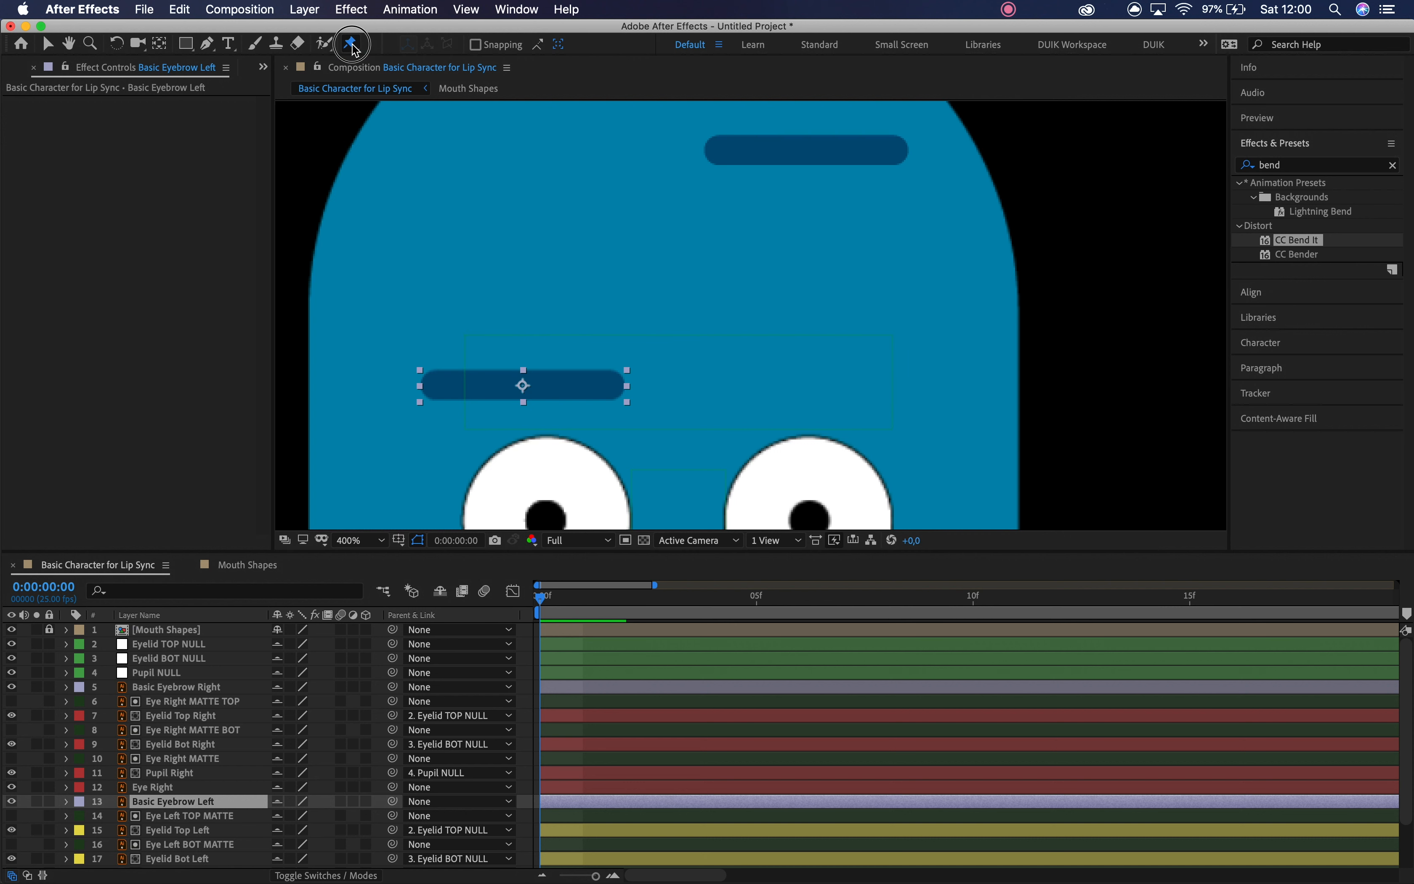
{"action": "left_click", "coordinate": [614, 384]}
{"action": "left_click", "coordinate": [524, 385]}
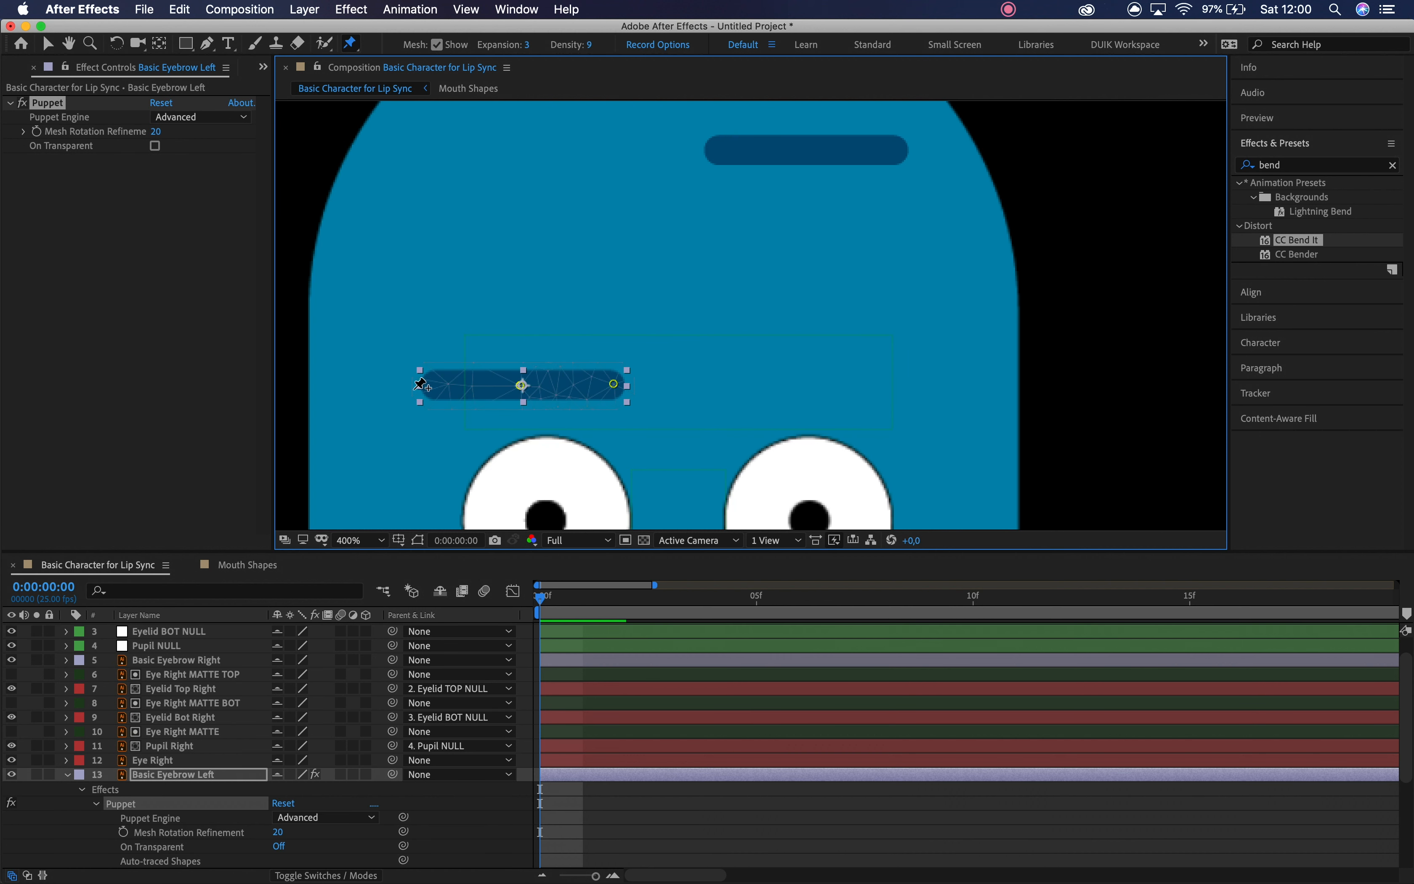
{"action": "left_click", "coordinate": [431, 385]}
- Set the eyebrow's Puppet Engine to Legacy and test the deformation by moving its pins
{"action": "left_click", "coordinate": [368, 818]}
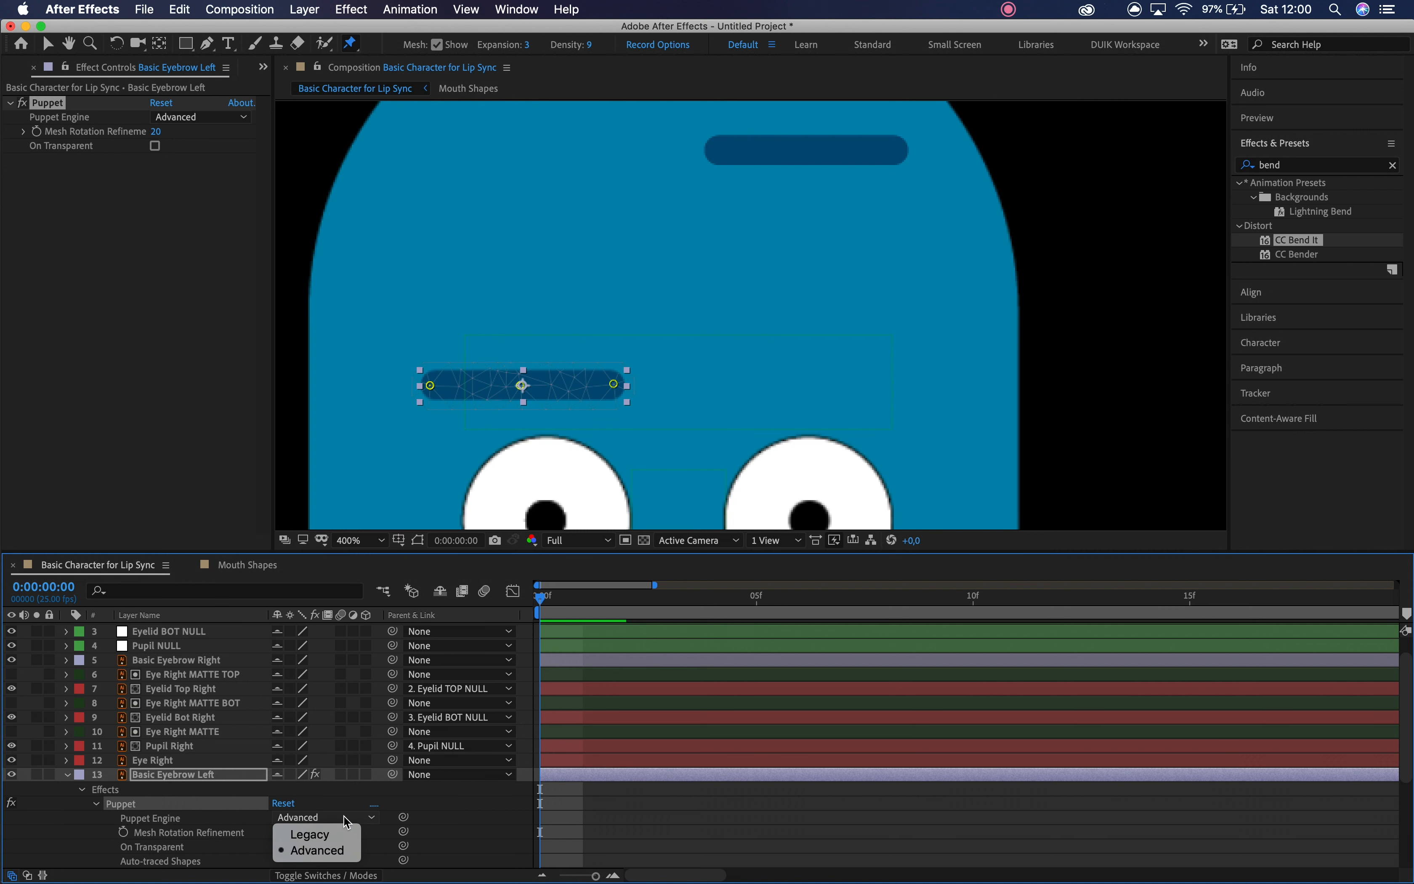
{"action": "left_click", "coordinate": [328, 830]}
{"action": "left_click_drag", "start_coordinate": [524, 385], "coordinate": [531, 353]}
{"action": "key", "text": "super+z"}
{"action": "mouse_move", "coordinate": [615, 386]}
{"action": "left_mouse_down"}
{"action": "mouse_move", "coordinate": [603, 330]}
{"action": "mouse_move", "coordinate": [629, 439]}
{"action": "mouse_move", "coordinate": [618, 374]}
{"action": "mouse_move", "coordinate": [622, 386]}
{"action": "left_mouse_up"}
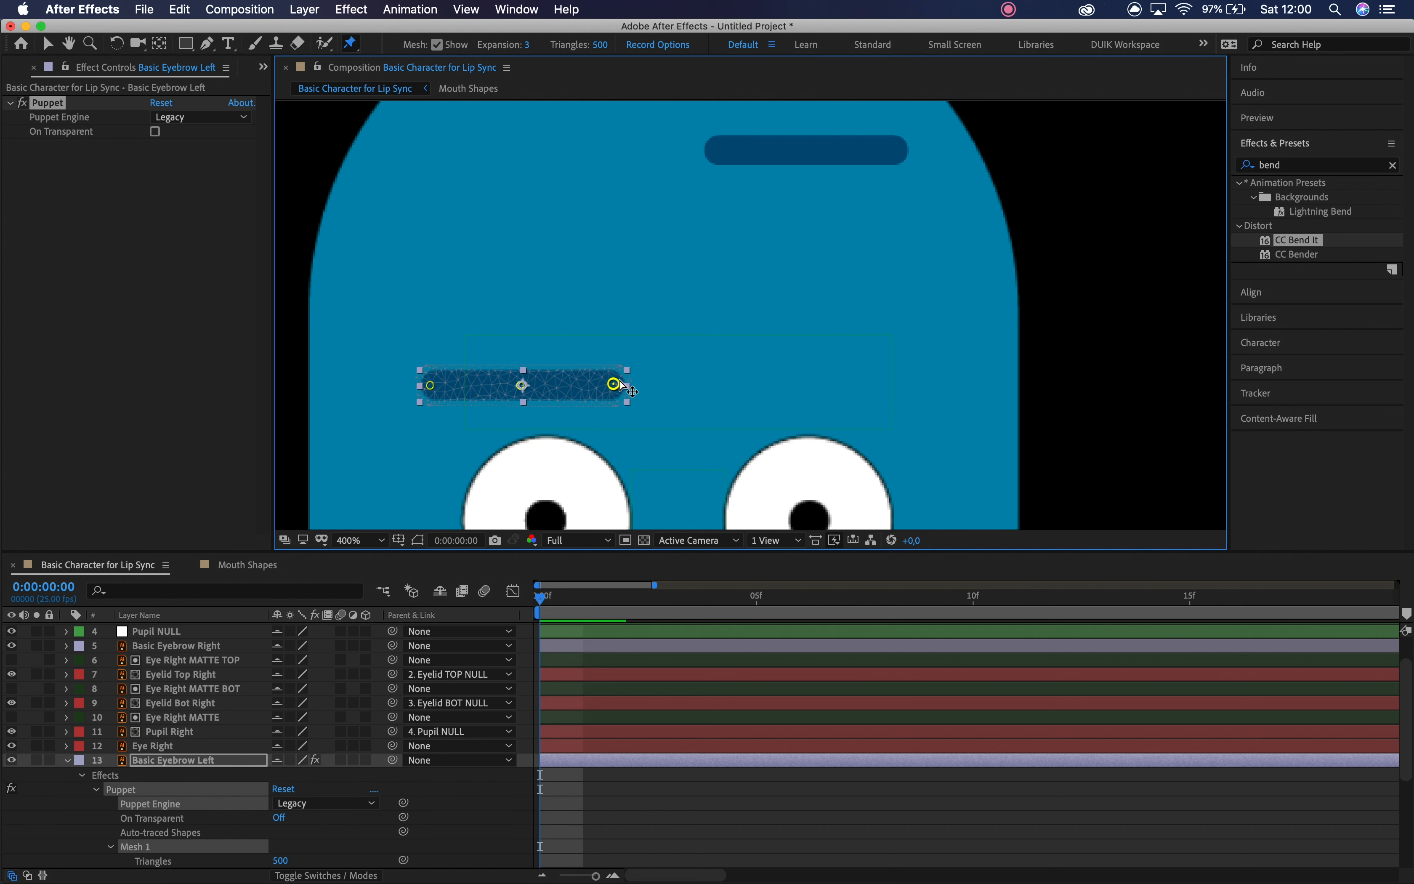
{"action": "key", "text": "v"}
- Move Basic Eyebrow Right straight down above the right eye, roughly level with the other eyebrow
{"action": "left_click", "coordinate": [852, 152]}
{"action": "double_click", "coordinate": [852, 152]}
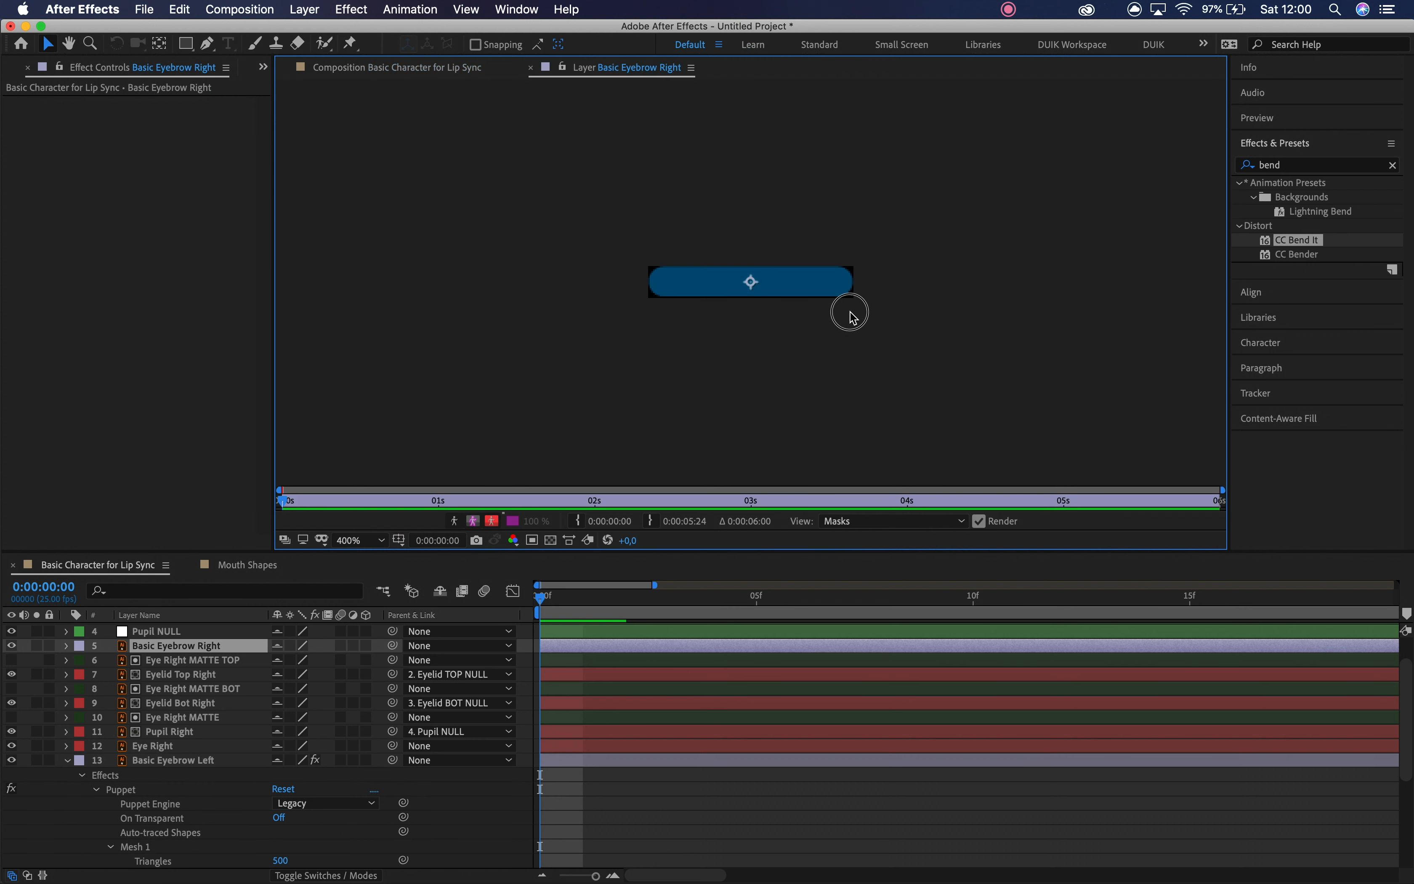
{"action": "left_click", "coordinate": [531, 67]}
{"action": "left_click_drag", "start_coordinate": [865, 167], "coordinate": [865, 409]}
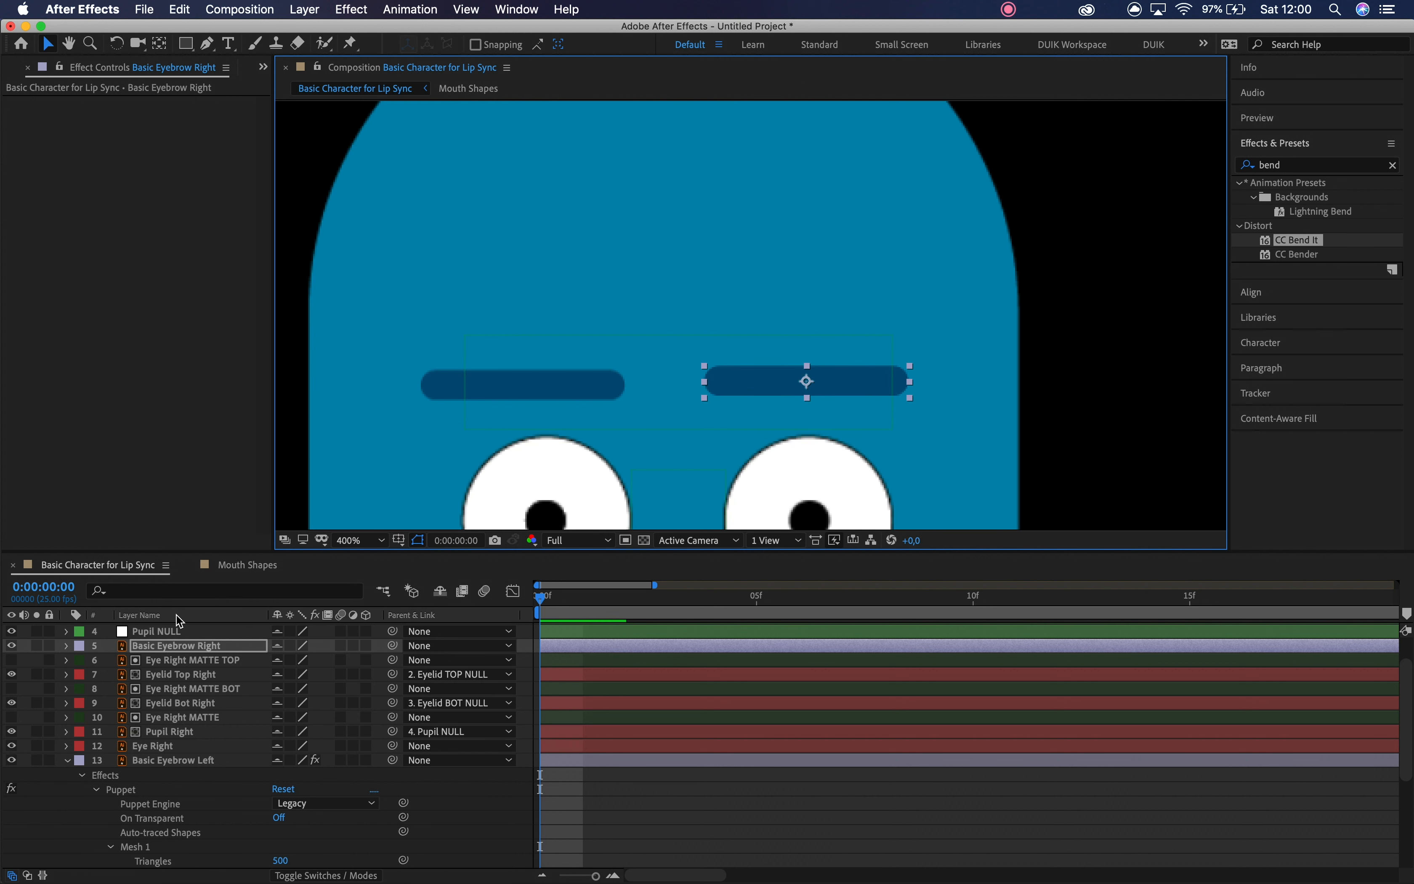
- Duplicate Eyelid TOP NULL and rename the copy EyeBrow TOP NULL
{"action": "left_click", "coordinate": [67, 763]}
{"action": "scroll", "coordinate": [167, 725], "scroll_direction": "up", "scroll_amount": 2}
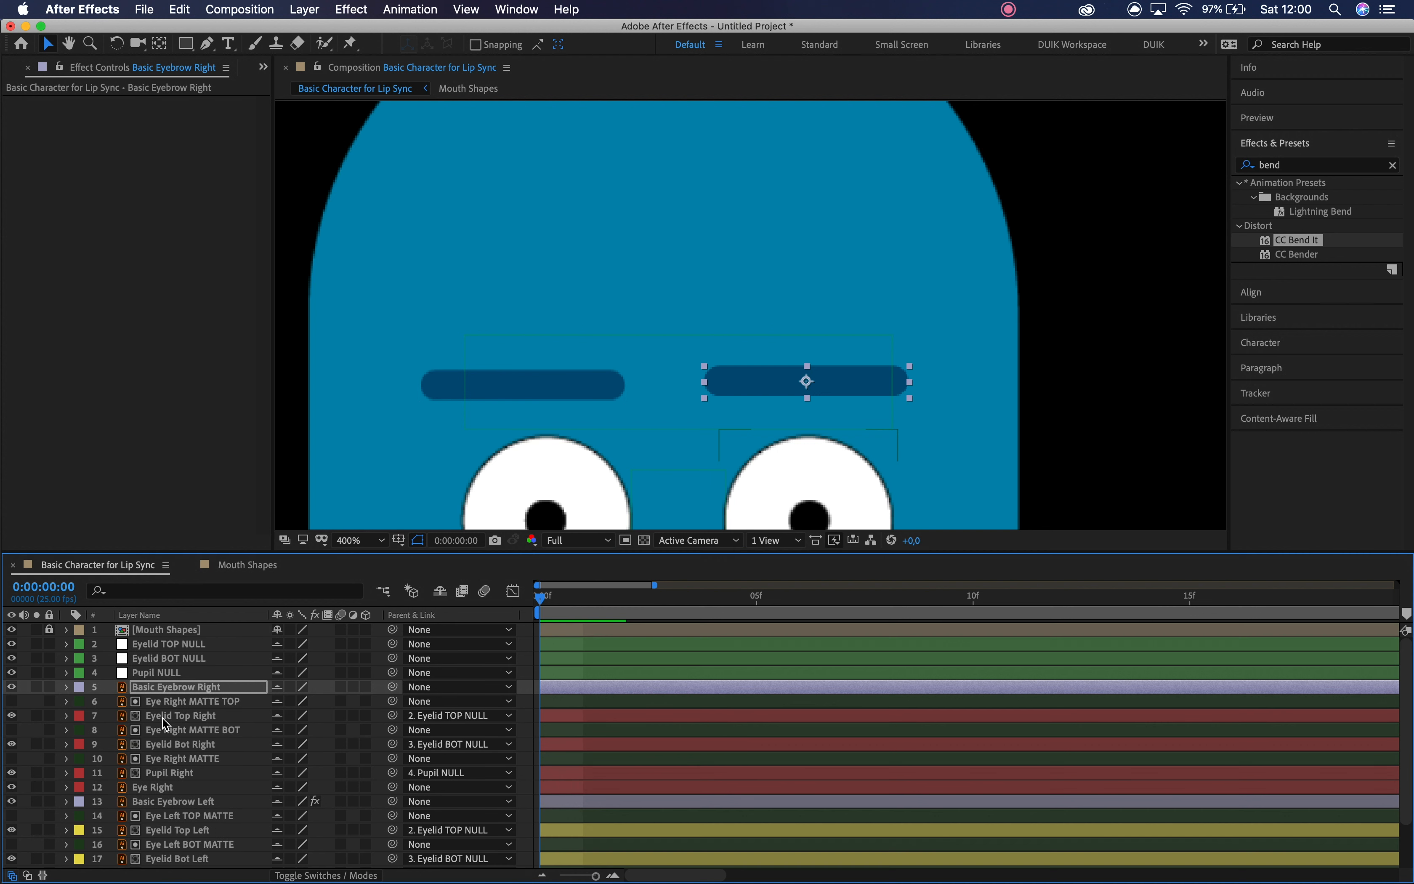
{"action": "left_click", "coordinate": [190, 646]}
{"action": "key", "text": "super+d"}
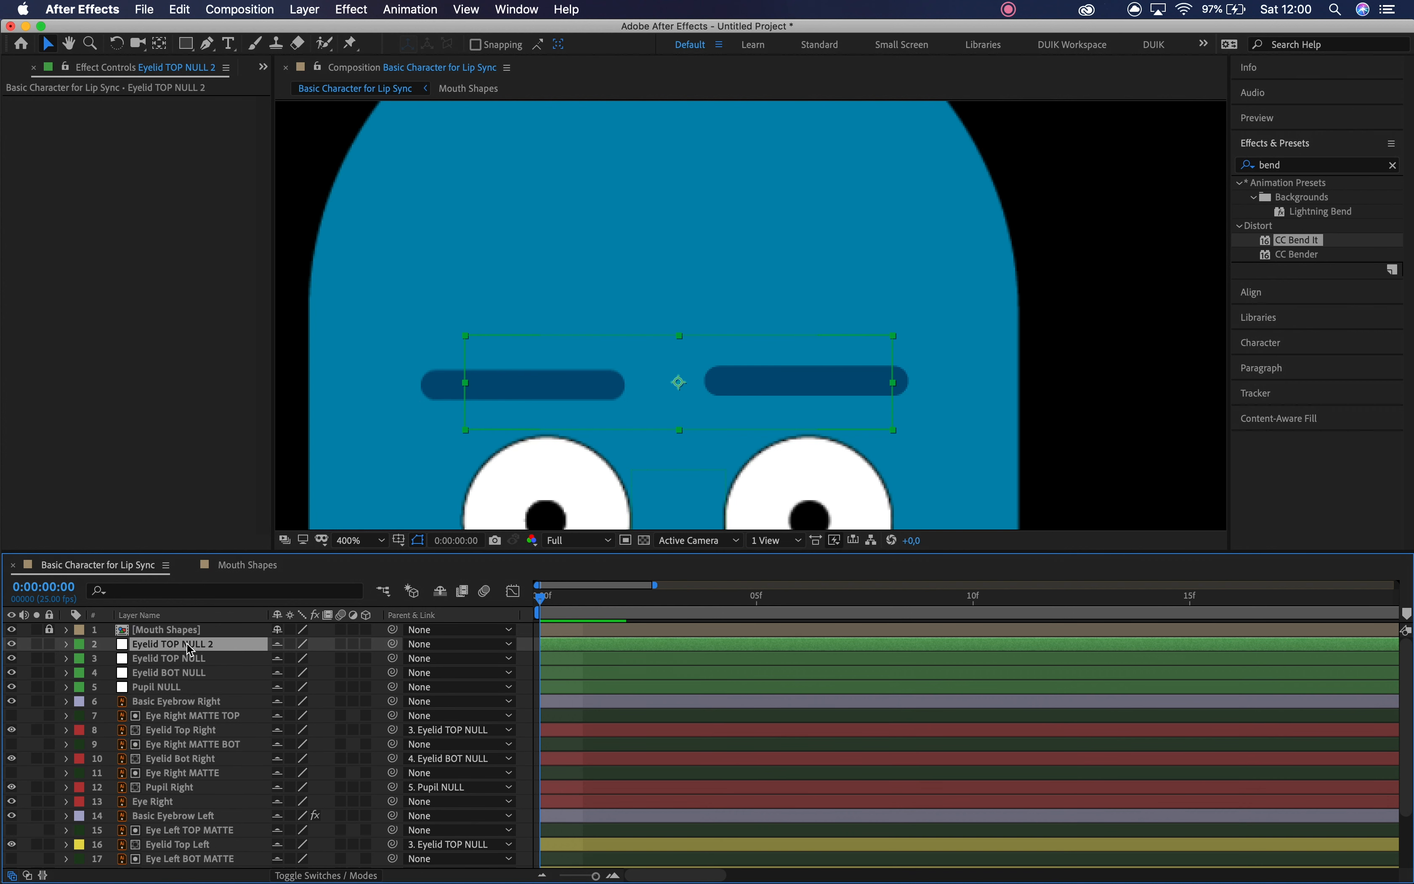
{"action": "key", "text": "Return"}
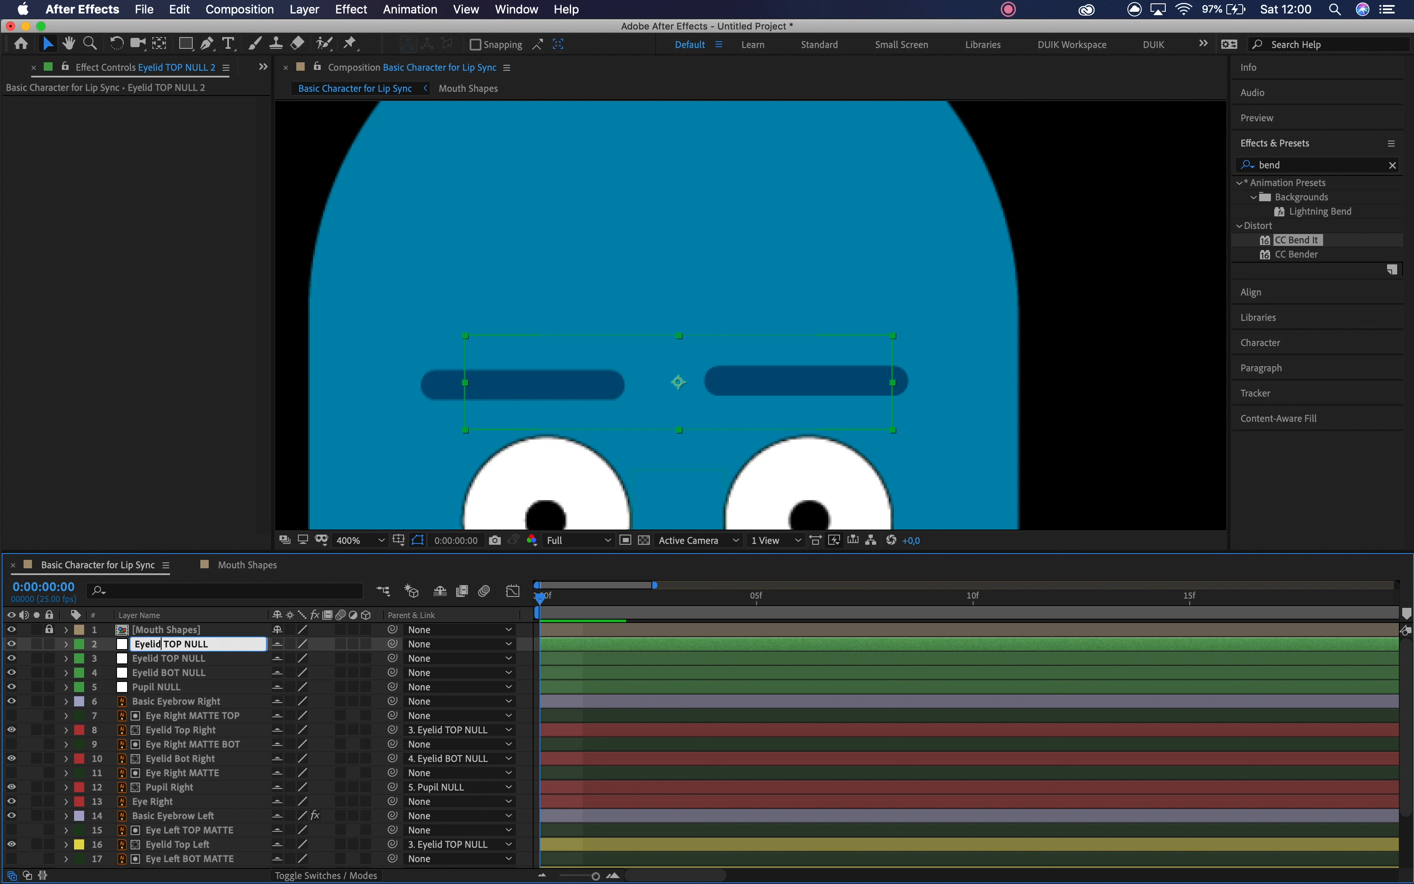
{"action": "type", "text": "EyeBrow"}
{"action": "key", "text": "Return"}
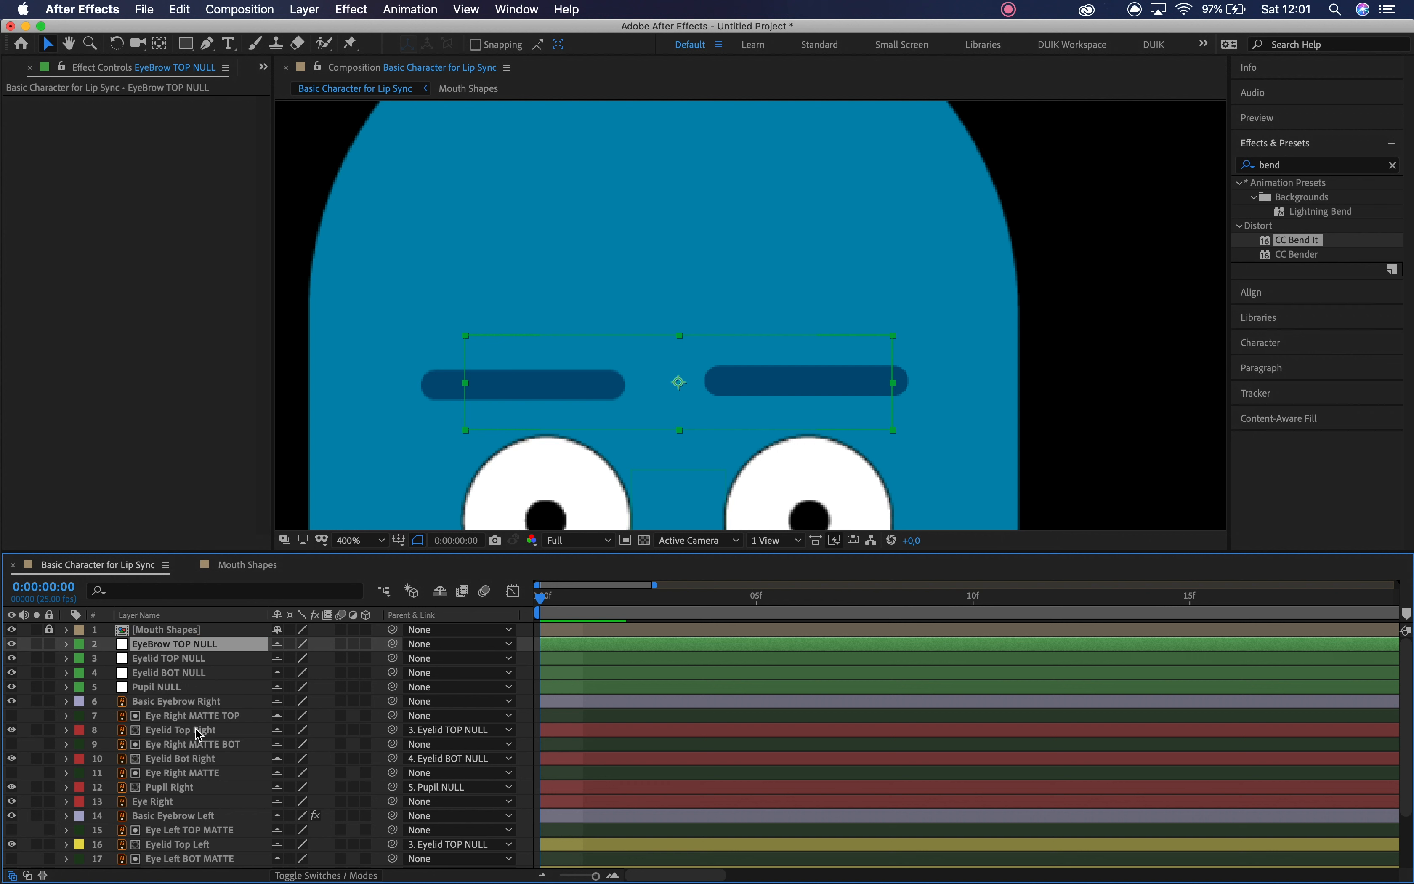
- Parent Basic Eyebrow Right and Basic Eyebrow Left to Mouth Shapes
{"action": "left_click", "coordinate": [182, 717]}
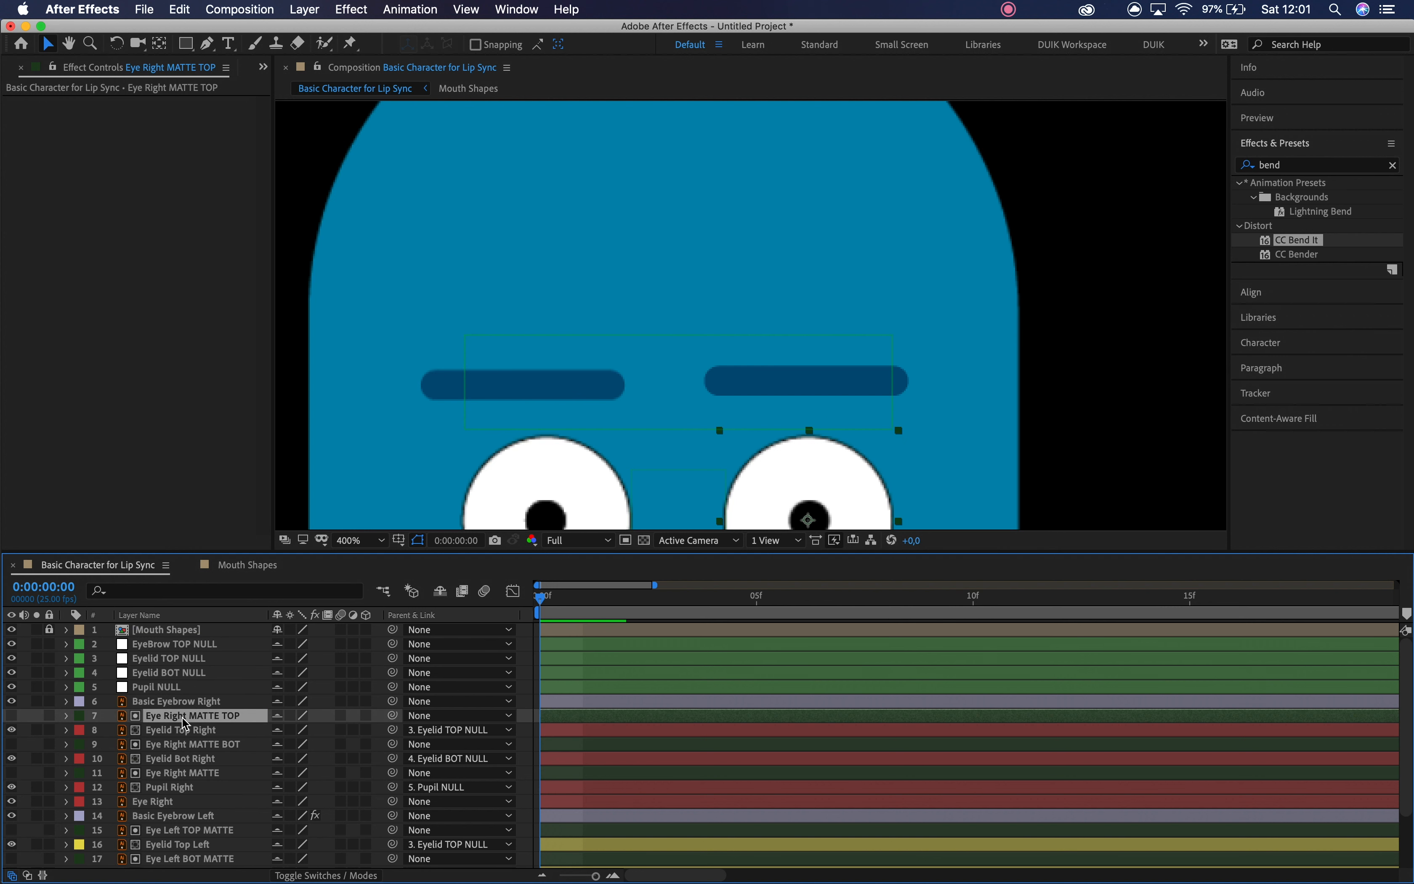
{"action": "left_click", "coordinate": [185, 702]}
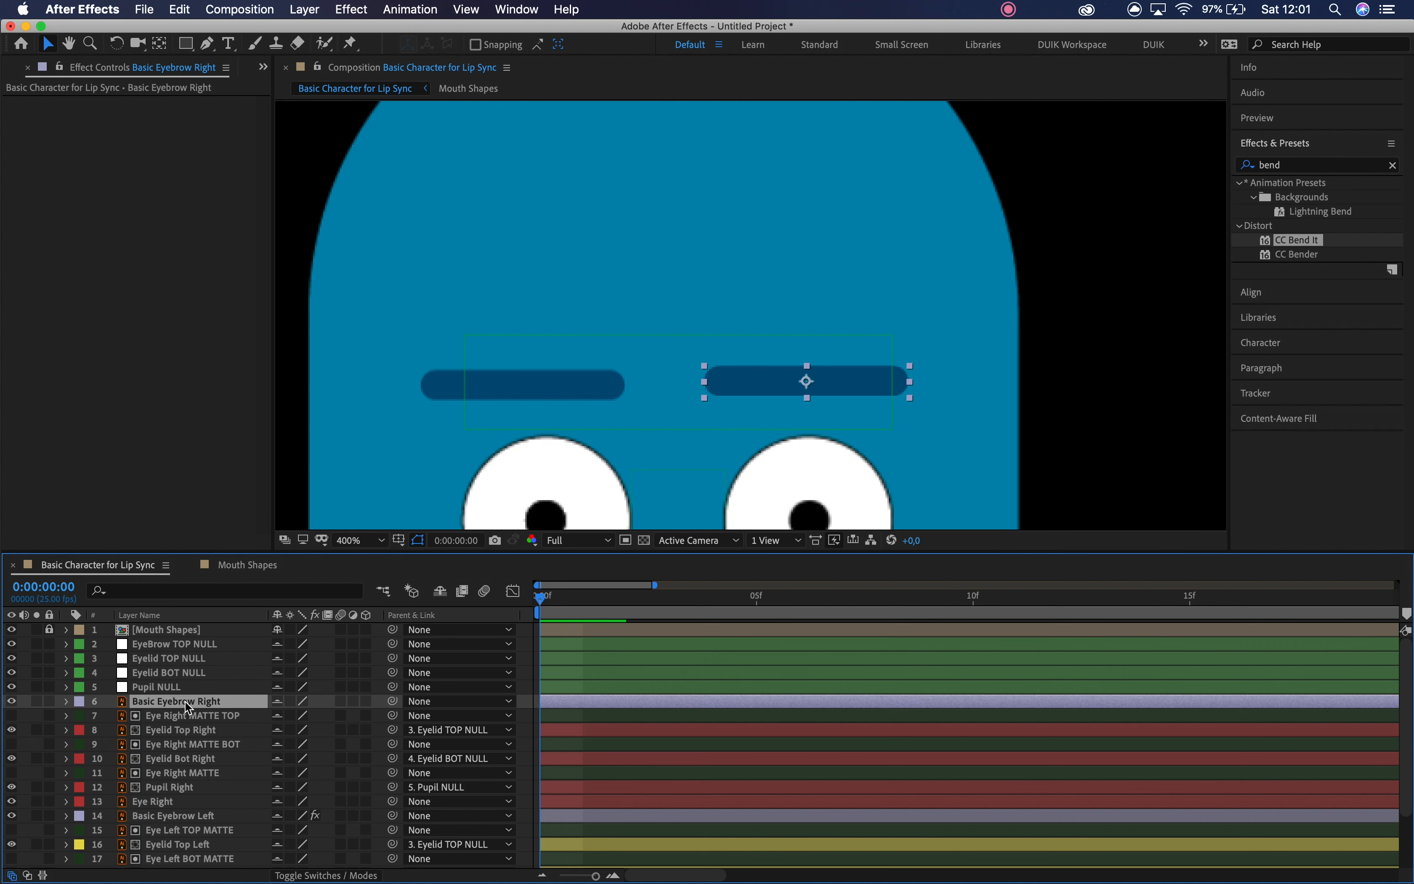
{"action": "left_click", "coordinate": [176, 816], "text": "super"}
{"action": "left_click_drag", "start_coordinate": [393, 701], "coordinate": [234, 635]}
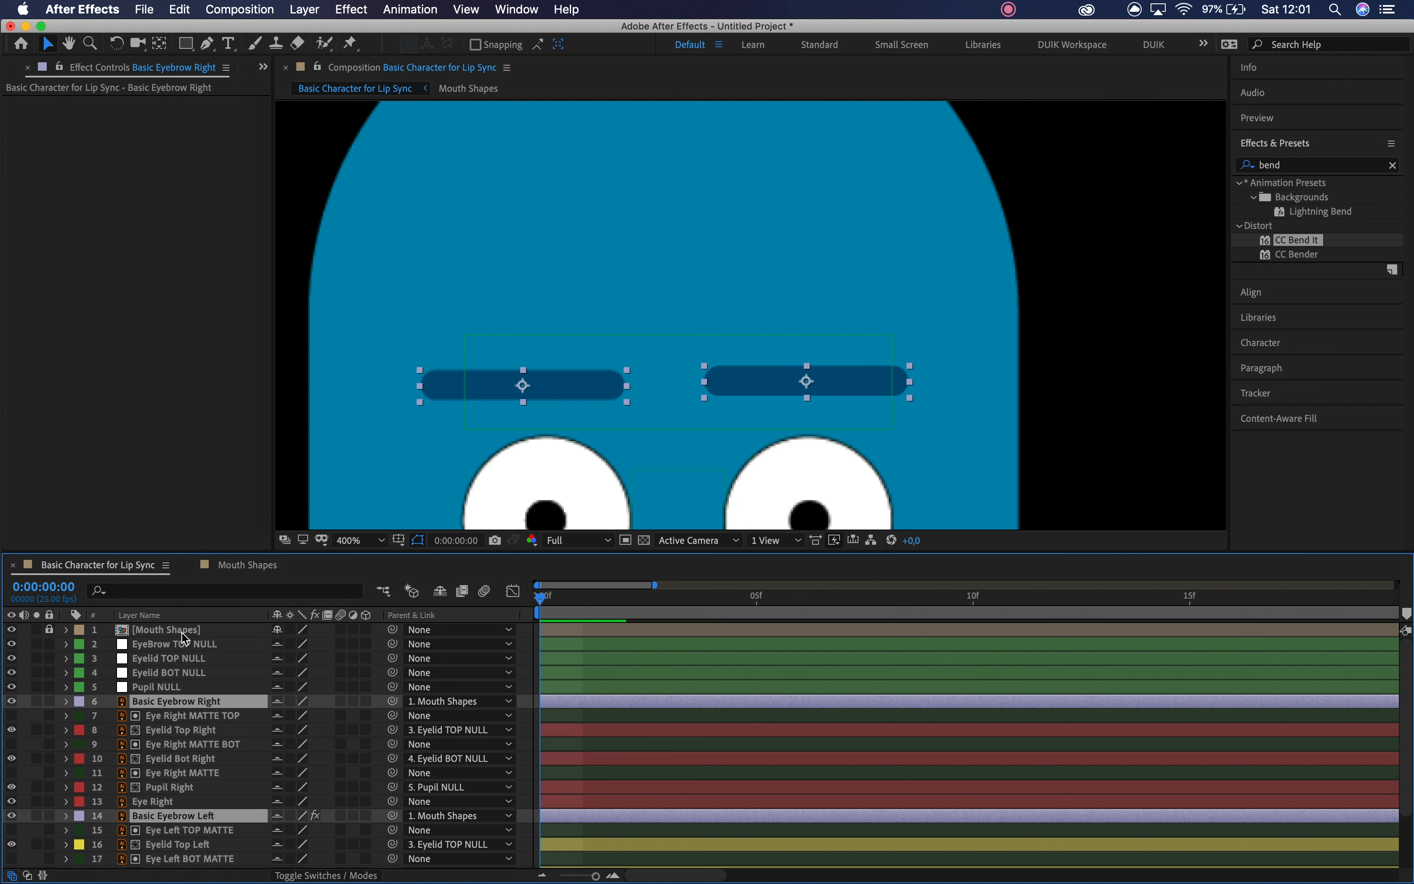
- Nudge EyeBrow TOP NULL up and back down to test whether the eyebrows follow it
{"action": "left_click", "coordinate": [188, 646]}
{"action": "key", "text": "shift+Up"}
{"action": "key", "text": "shift+Up"}
{"action": "key", "text": "shift+Up"}
{"action": "key", "text": "shift+Up"}
{"action": "key", "text": "shift+Up"}
{"action": "key", "text": "shift+Up"}
{"action": "key", "text": "shift+Up"}
{"action": "key", "text": "shift+Up"}
{"action": "key", "text": "shift+Up"}
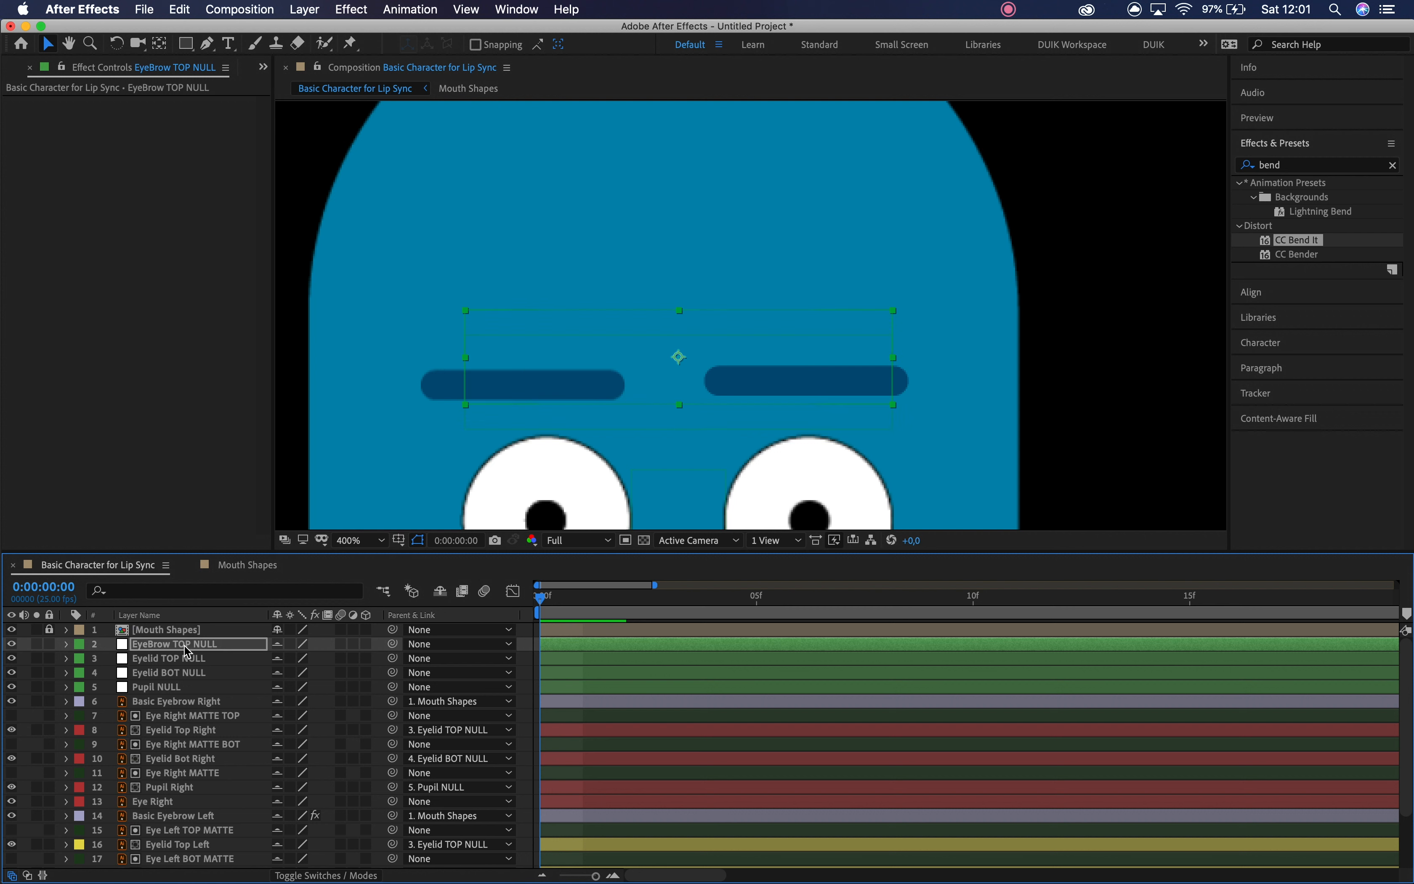
{"action": "key", "text": "shift+Down"}
{"action": "key", "text": "shift+Down"}
{"action": "key", "text": "shift+Down"}
{"action": "key", "text": "shift+Down"}
{"action": "key", "text": "shift+Down"}
{"action": "key", "text": "shift+Down"}
{"action": "key", "text": "shift+Down"}
{"action": "key", "text": "shift+Down"}
{"action": "key", "text": "shift+Down"}
- Parent Basic Eyebrow Right and Basic Eyebrow Left to EyeBrow TOP NULL and test the link by moving the null
{"action": "left_click", "coordinate": [204, 645]}
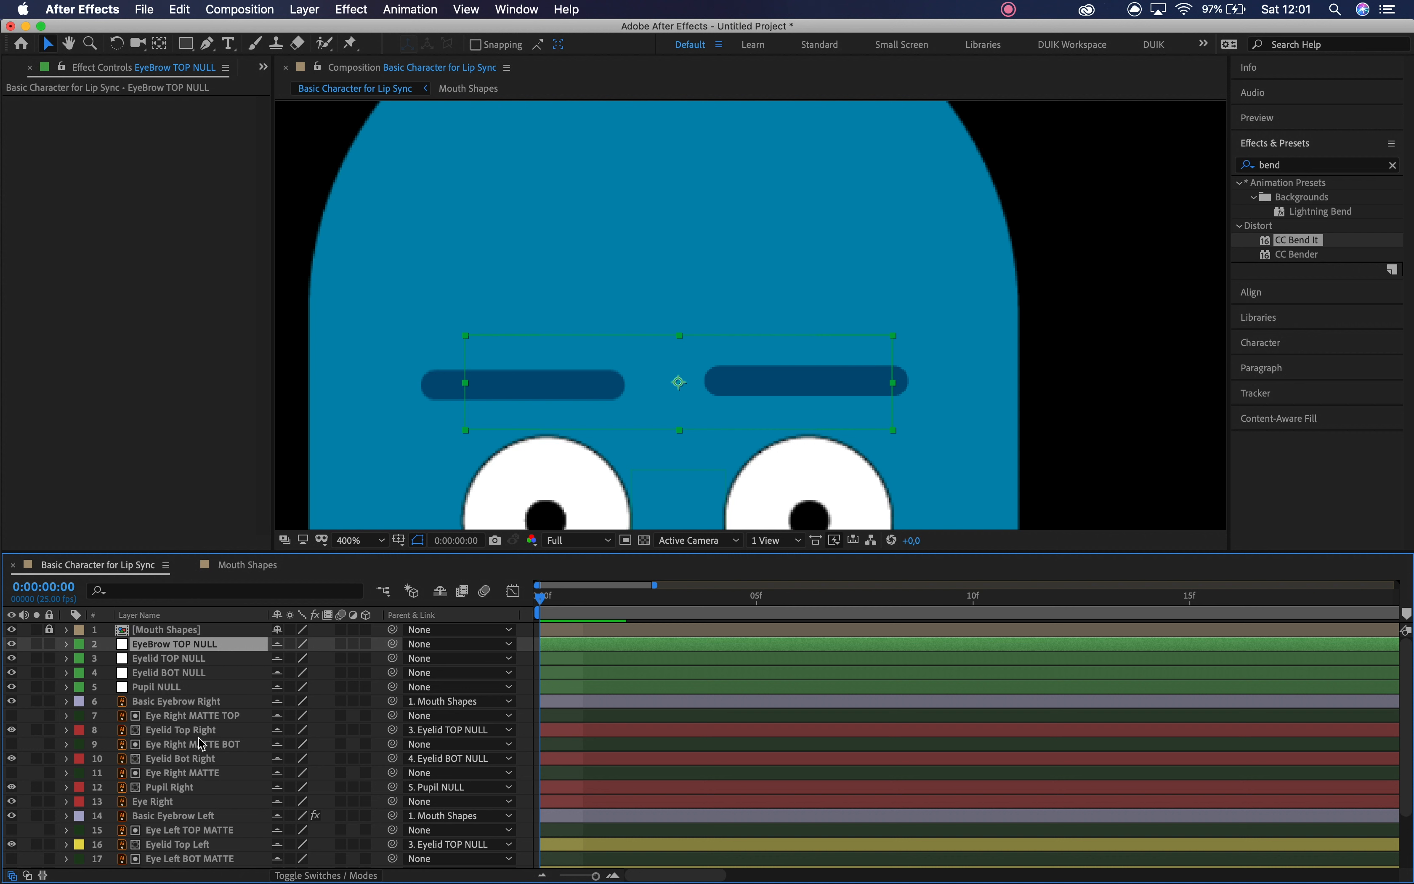
{"action": "left_click", "coordinate": [203, 702]}
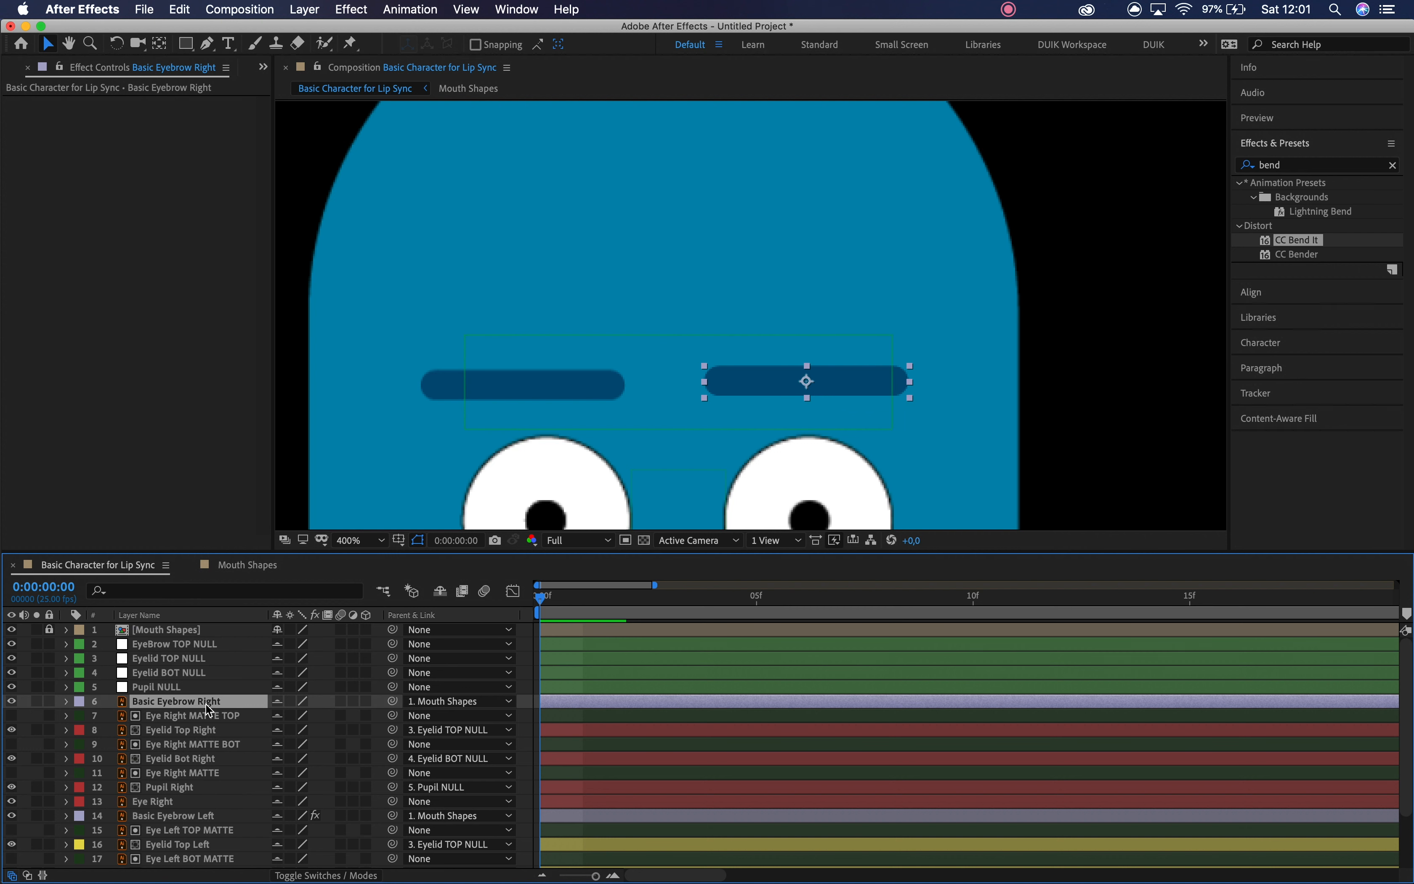
{"action": "left_click", "coordinate": [202, 818], "text": "super"}
{"action": "left_click_drag", "start_coordinate": [393, 701], "coordinate": [202, 647]}
{"action": "left_click", "coordinate": [201, 646]}
{"action": "mouse_move", "coordinate": [683, 387]}
{"action": "left_mouse_down"}
{"action": "mouse_move", "coordinate": [682, 352]}
{"action": "mouse_move", "coordinate": [685, 393]}
{"action": "mouse_move", "coordinate": [687, 374]}
{"action": "left_mouse_up"}
- Unlock Mouth Shapes and move it down so the mouth sits just below the eyes
{"action": "key", "text": "z"}
{"action": "left_click", "coordinate": [819, 359], "text": "alt"}
{"action": "scroll", "coordinate": [818, 363], "scroll_direction": "down", "scroll_amount": 5}
{"action": "left_click", "coordinate": [49, 43]}
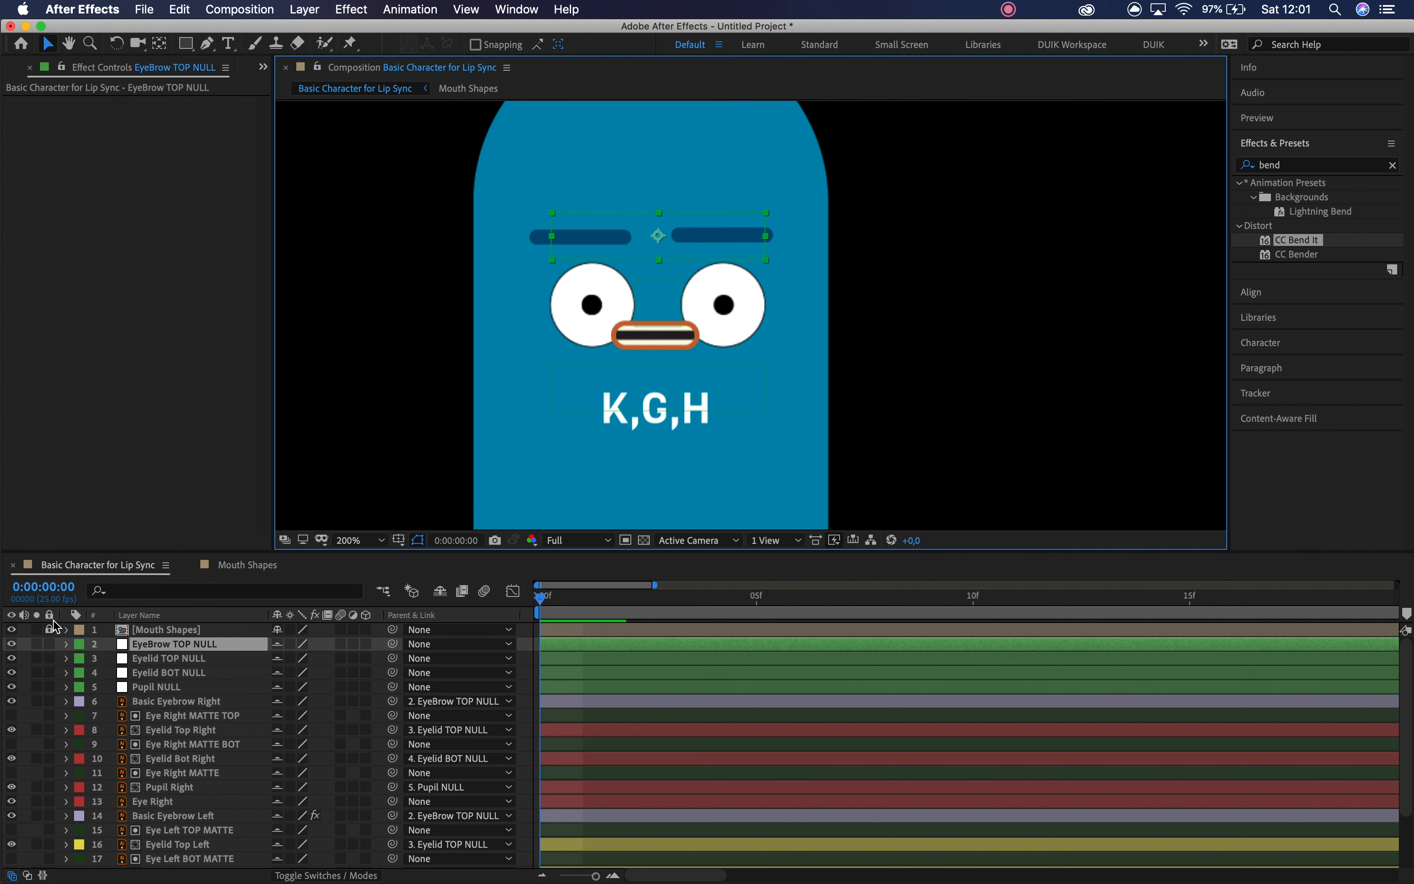
{"action": "left_click", "coordinate": [678, 344]}
{"action": "left_click_drag", "start_coordinate": [676, 346], "coordinate": [676, 386]}
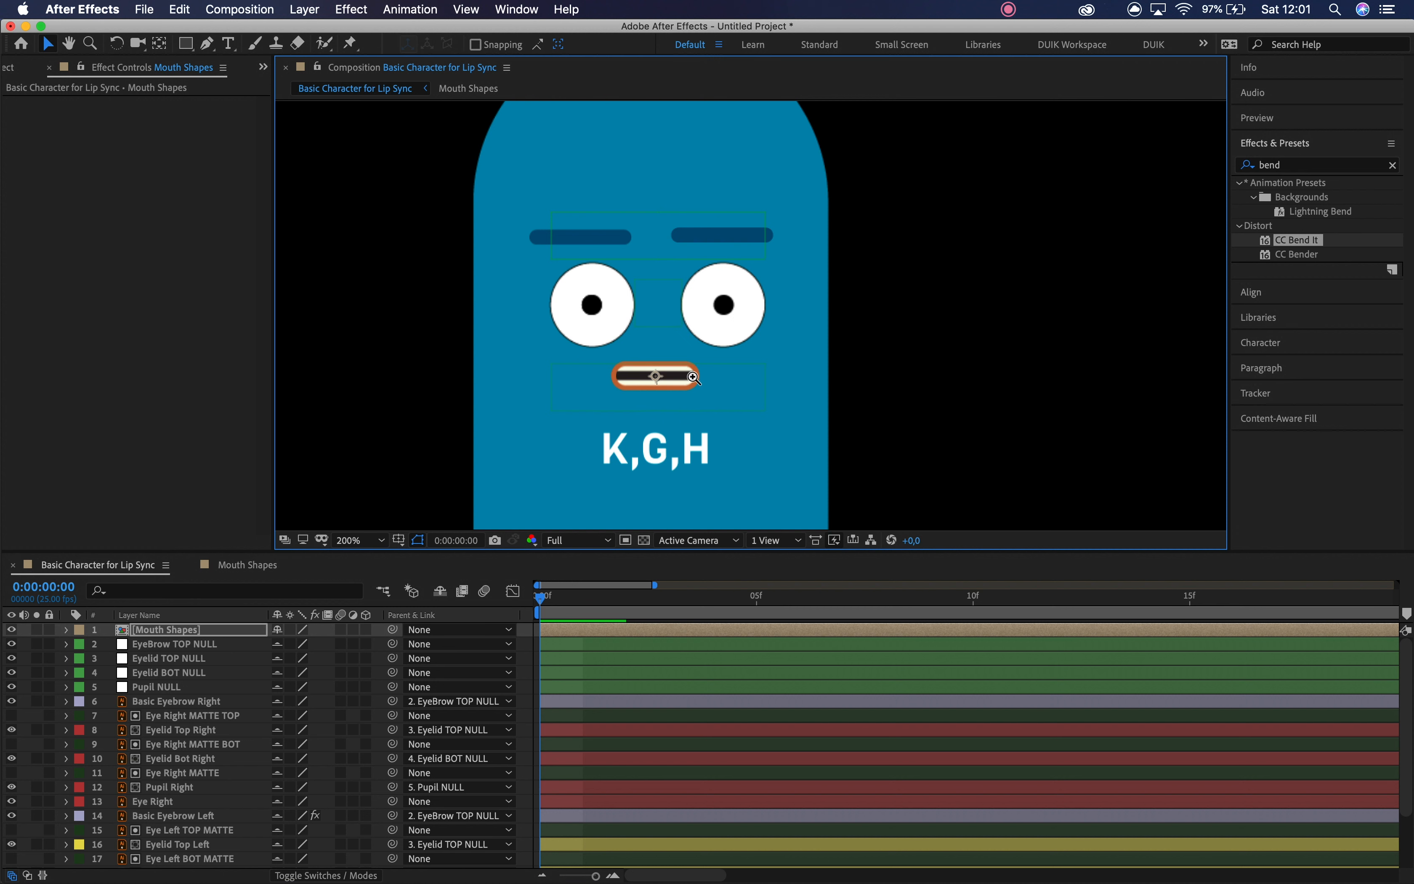
- Create a new null object and place it on the character's forehead above the eyebrows
{"action": "left_click", "coordinate": [722, 373], "text": "alt"}
{"action": "left_click_drag", "start_coordinate": [768, 390], "coordinate": [679, 401]}
{"action": "key", "text": "v"}
{"action": "left_click", "coordinate": [1051, 304]}
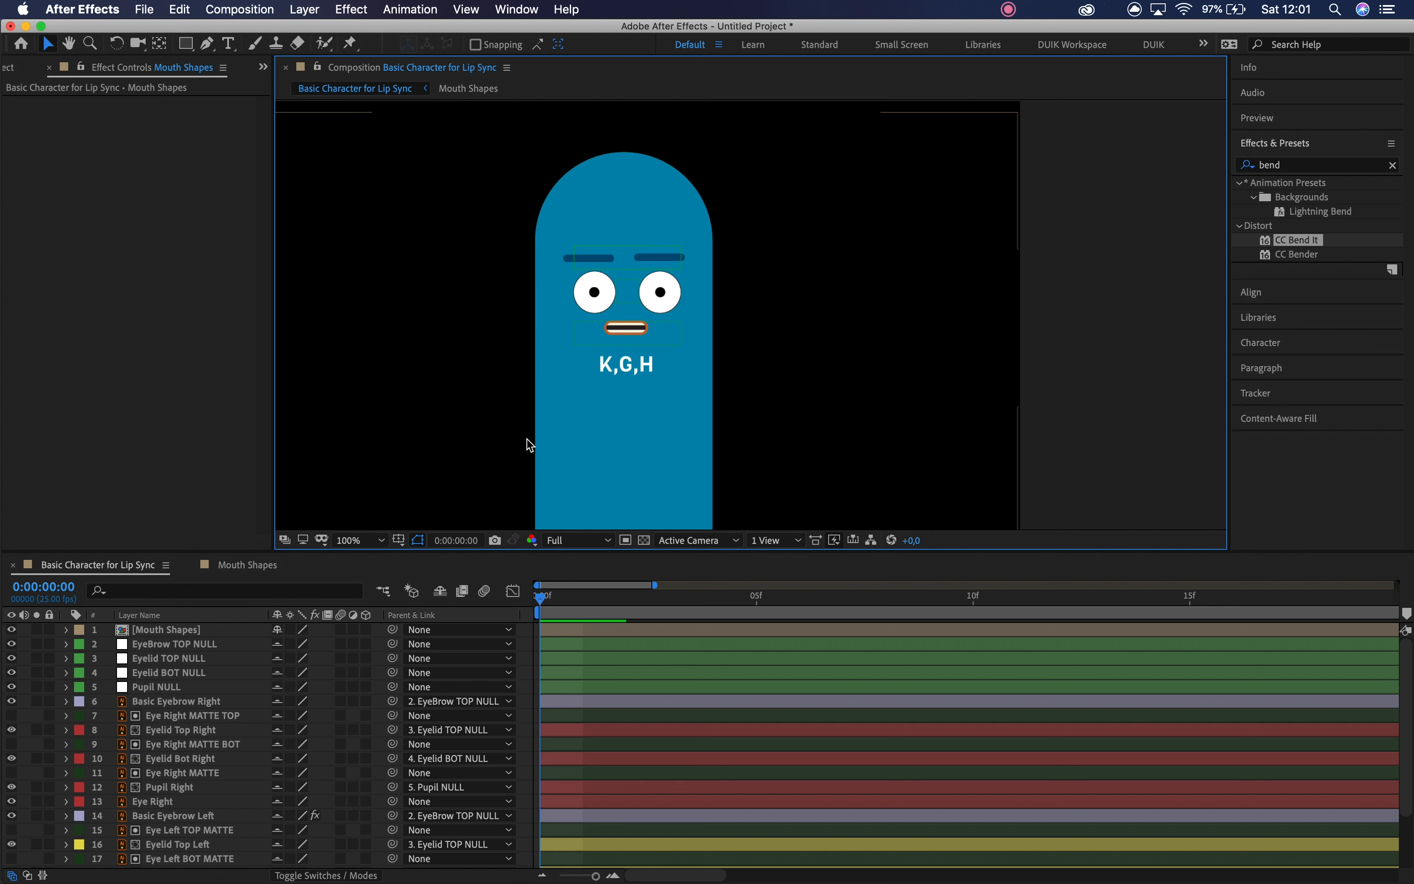
{"action": "left_click", "coordinate": [322, 12]}
{"action": "mouse_move", "coordinate": [330, 31]}
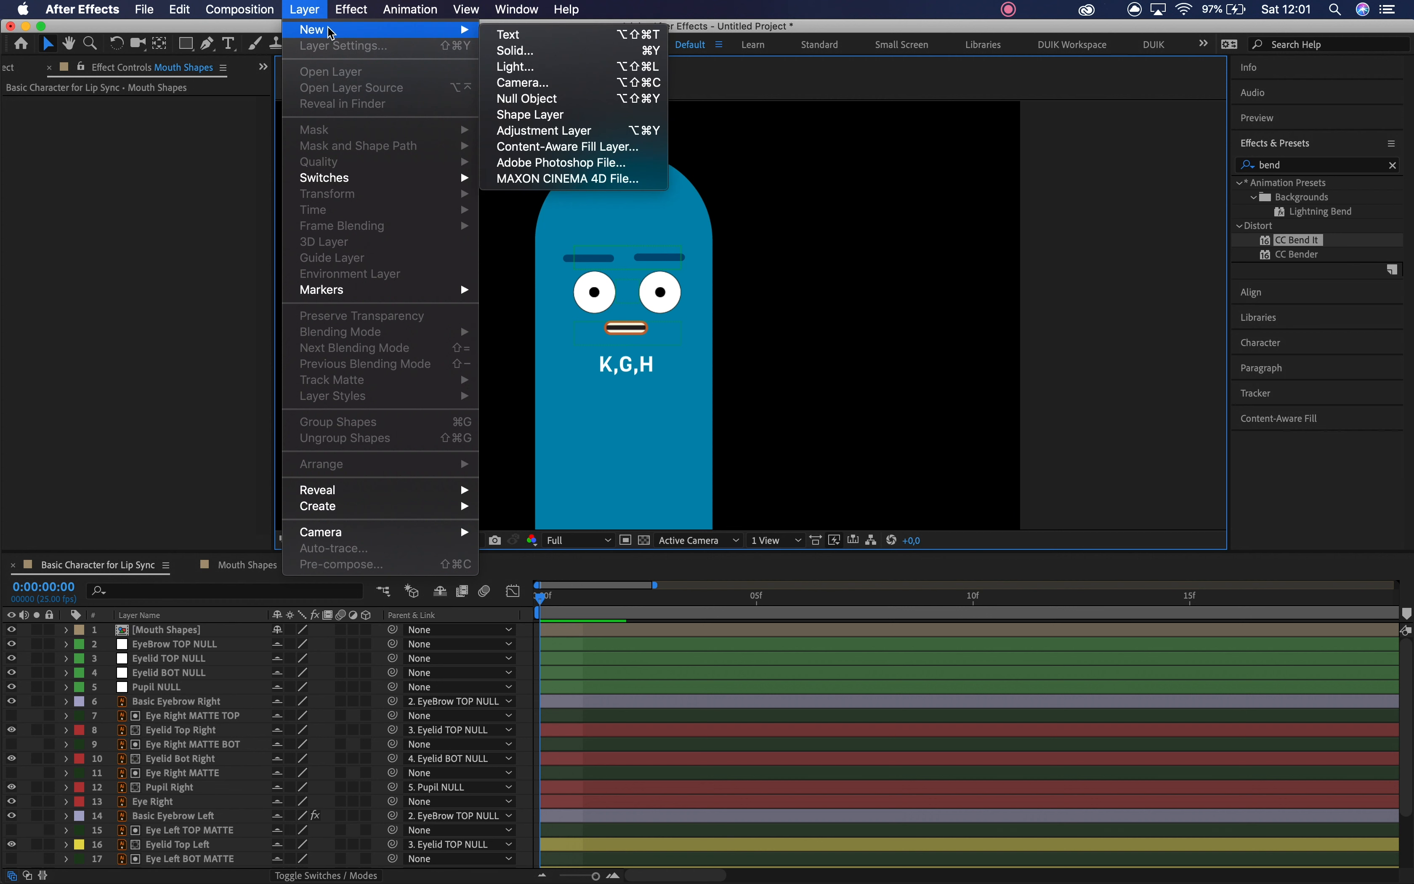
{"action": "left_click", "coordinate": [538, 99]}
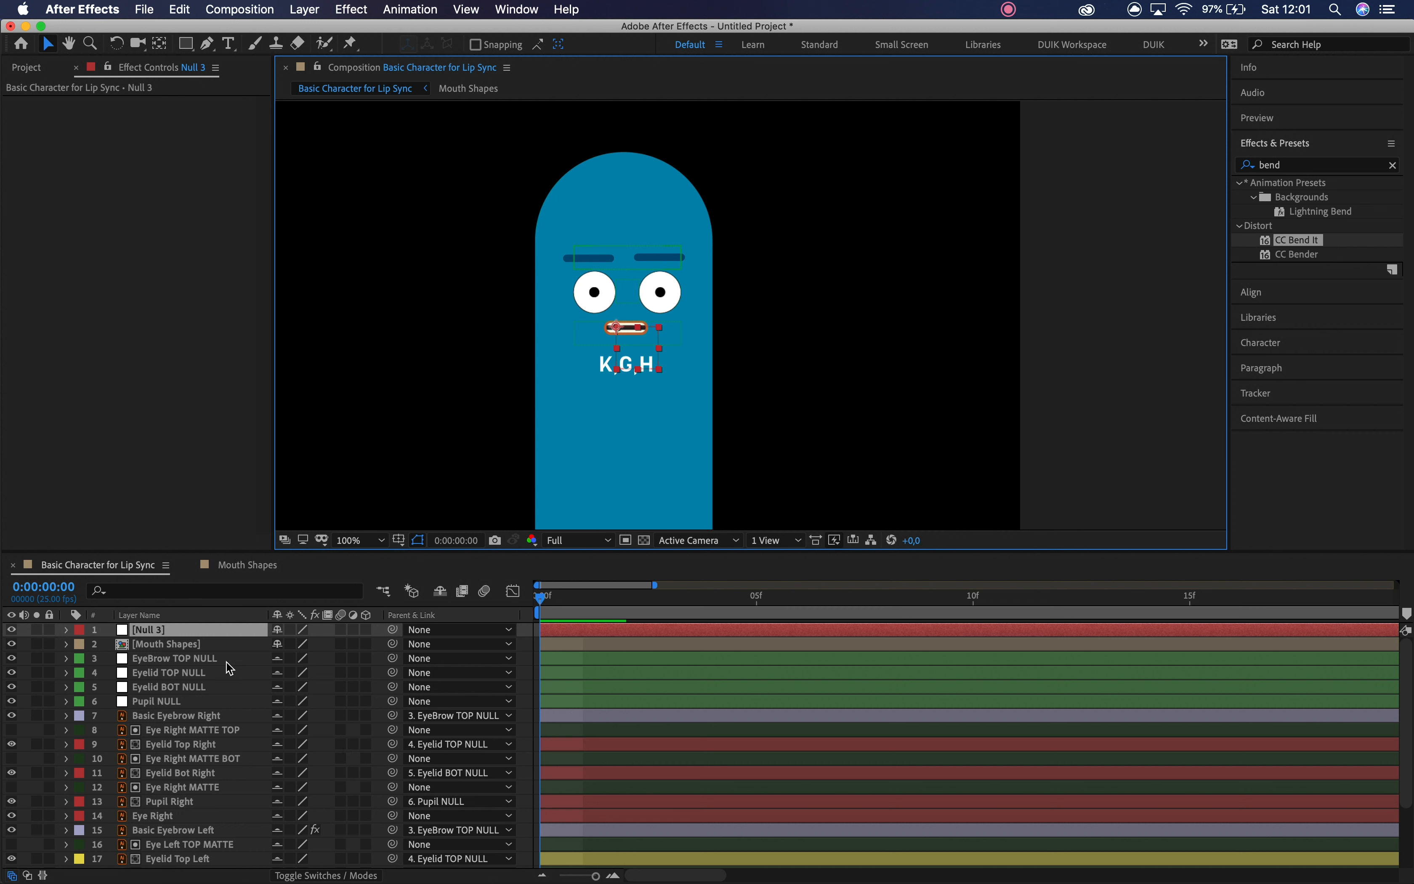
{"action": "left_click_drag", "start_coordinate": [622, 333], "coordinate": [610, 194]}
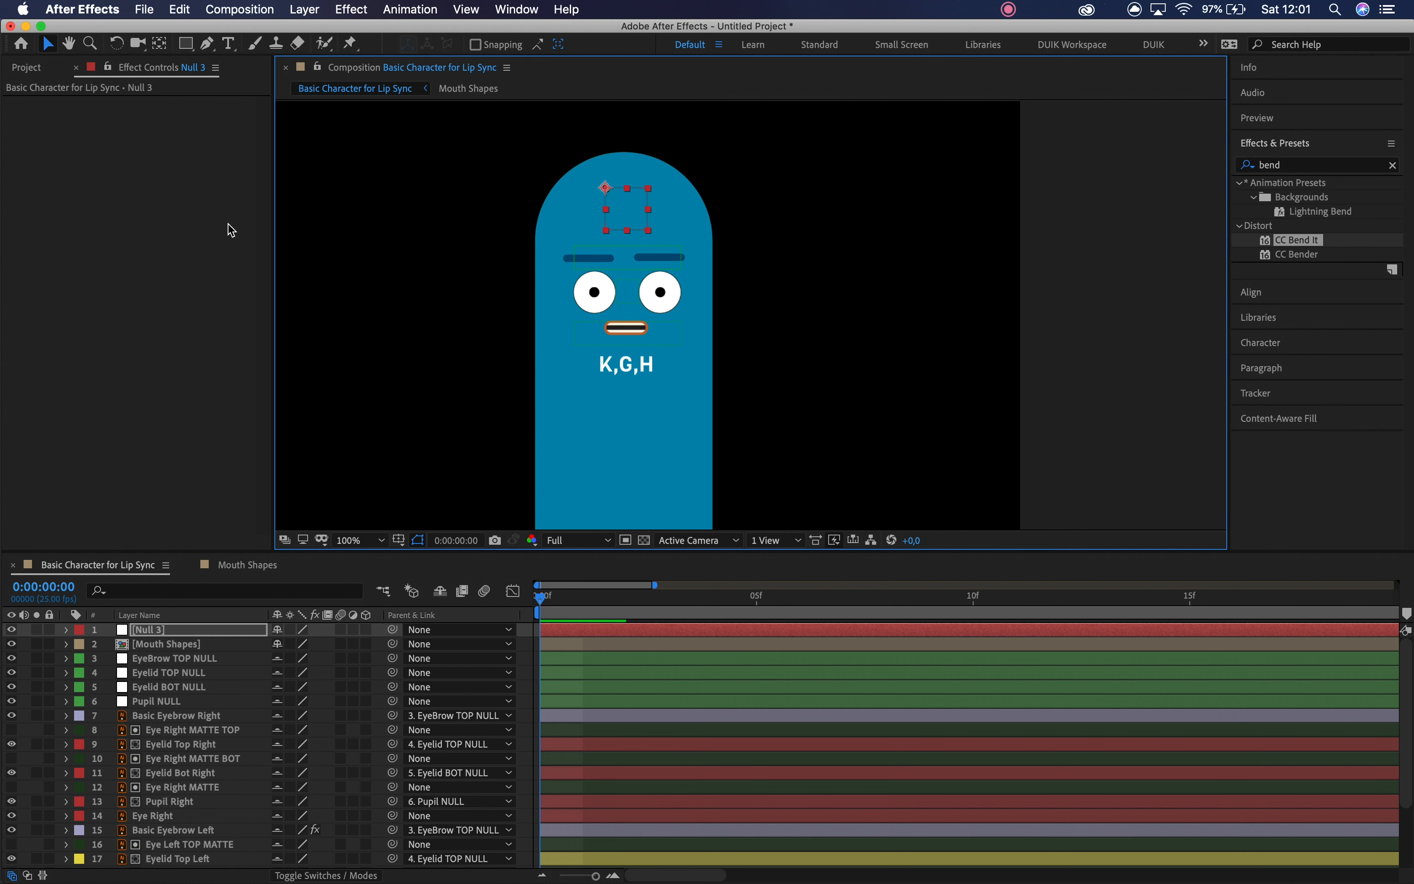
- Centre the new null's anchor point within its bounds and rename the layer Face Null
{"action": "left_click", "coordinate": [159, 44]}
{"action": "key", "text": "v"}
{"action": "left_click", "coordinate": [201, 632]}
{"action": "key", "text": "Return"}
{"action": "type", "text": "Face"}
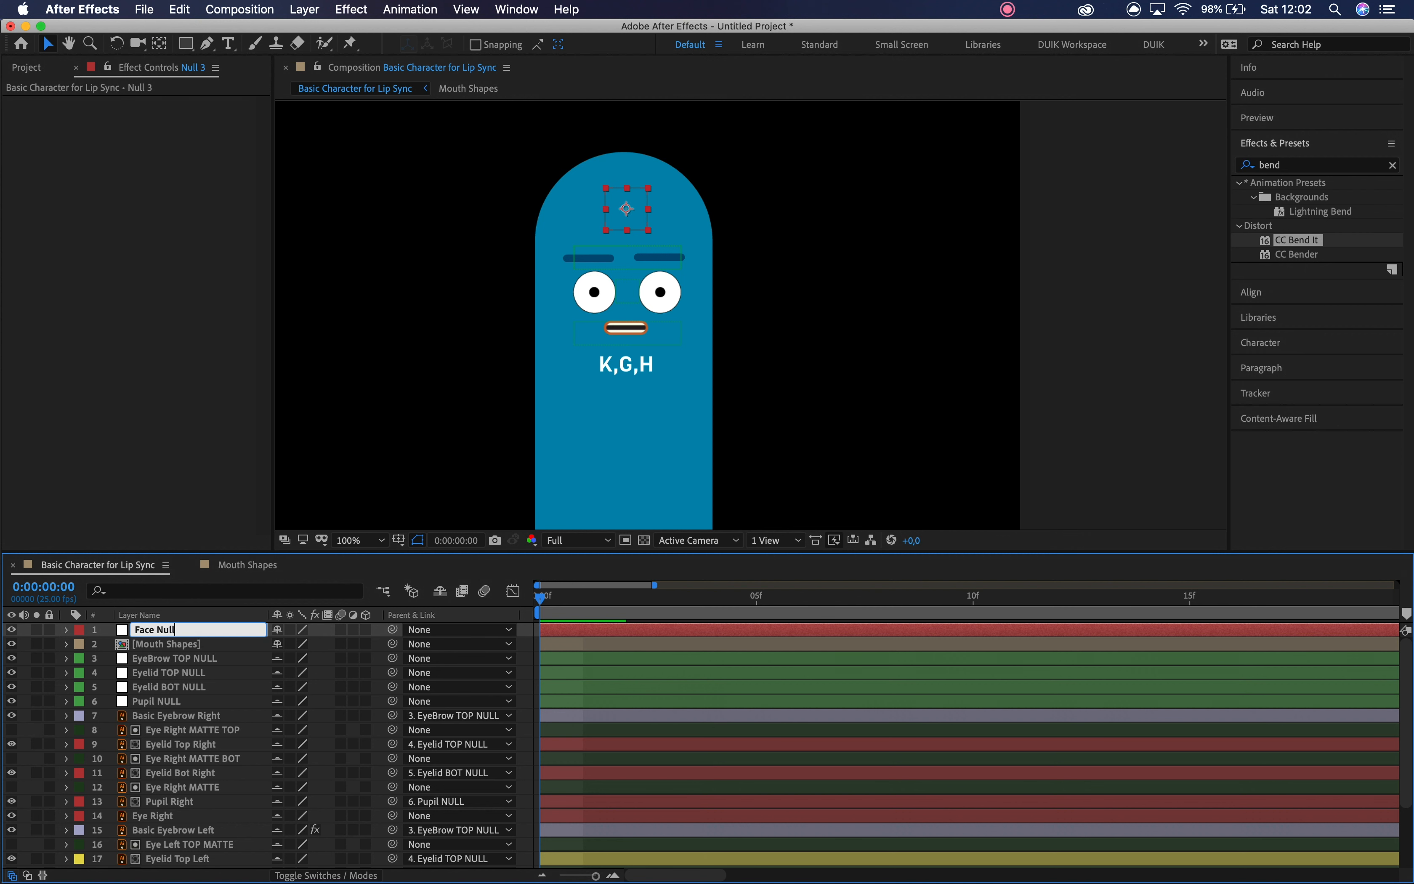
{"action": "key", "text": "Return"}
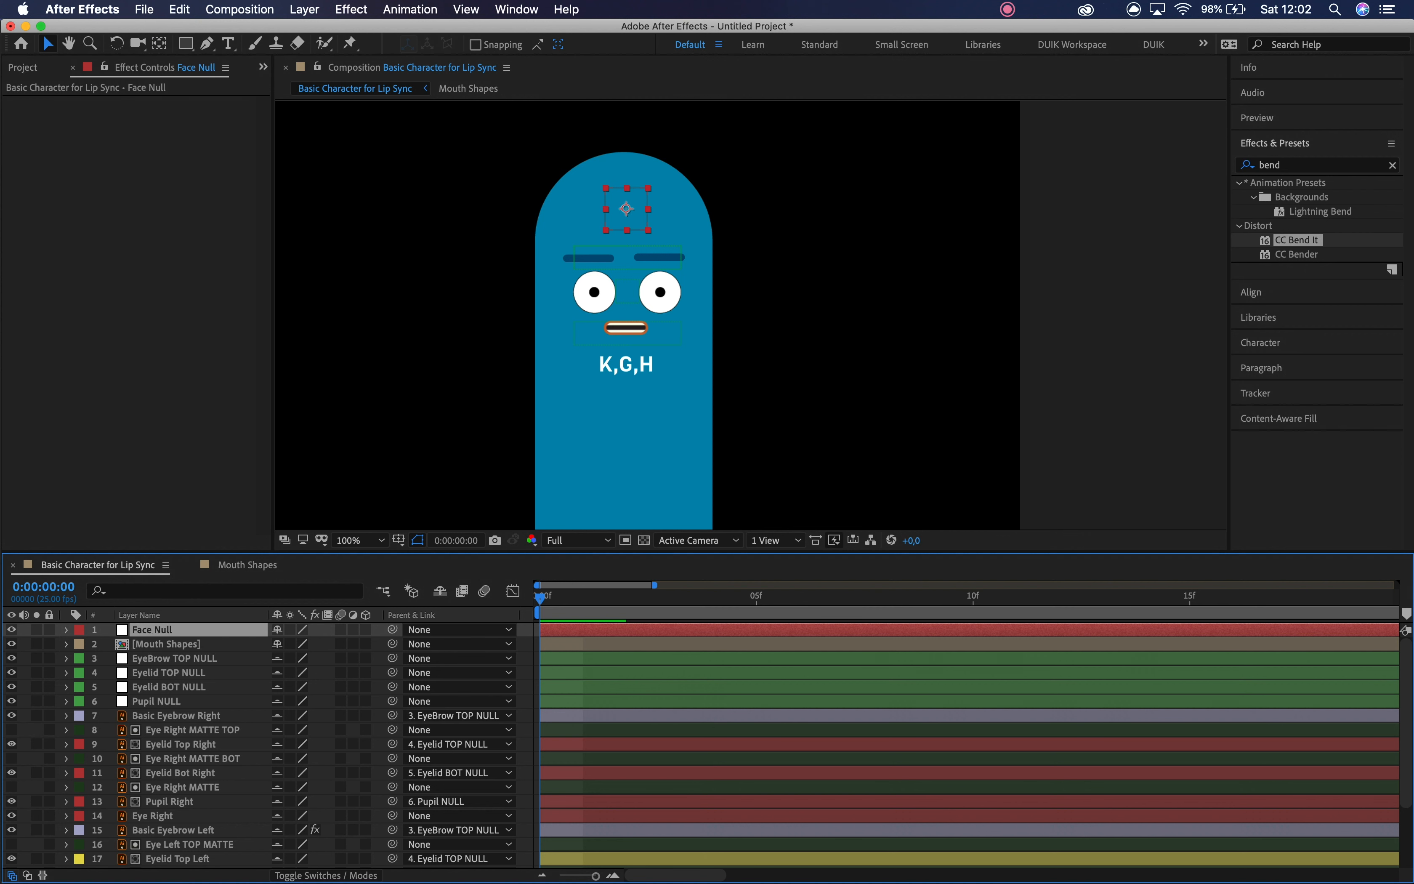
- Parent Mouth Shapes, the eyebrow, eyelid and pupil nulls, Eye Right, Eye Left and all six eye matte layers to Face Null
{"action": "left_click", "coordinate": [186, 645]}
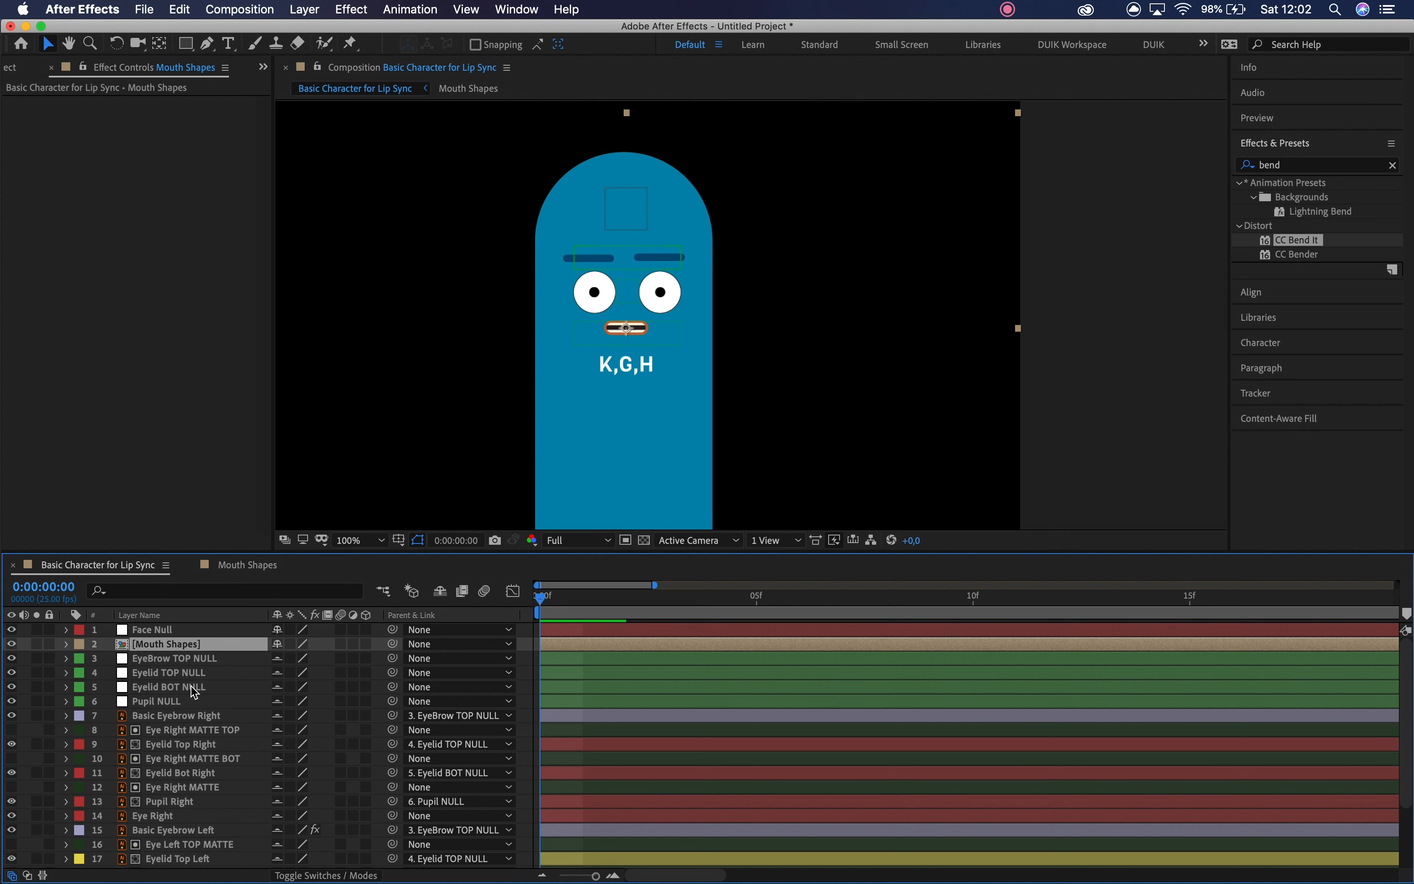
{"action": "left_click", "coordinate": [193, 700], "text": "shift"}
{"action": "scroll", "coordinate": [194, 701], "scroll_direction": "down", "scroll_amount": 1}
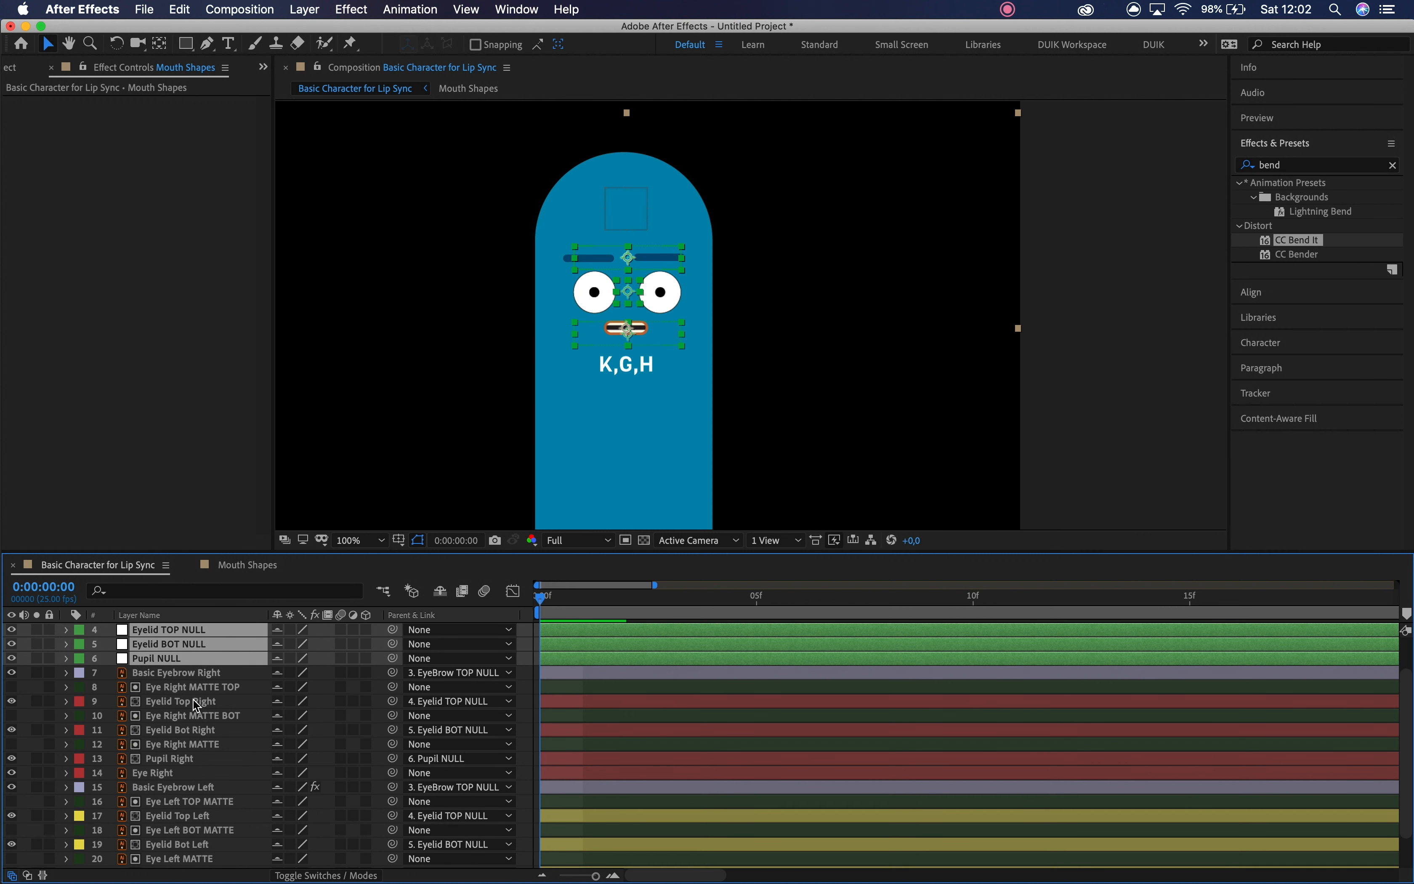
{"action": "left_click", "coordinate": [193, 692], "text": "super"}
{"action": "left_click", "coordinate": [200, 718], "text": "super"}
{"action": "left_click", "coordinate": [211, 746], "text": "super"}
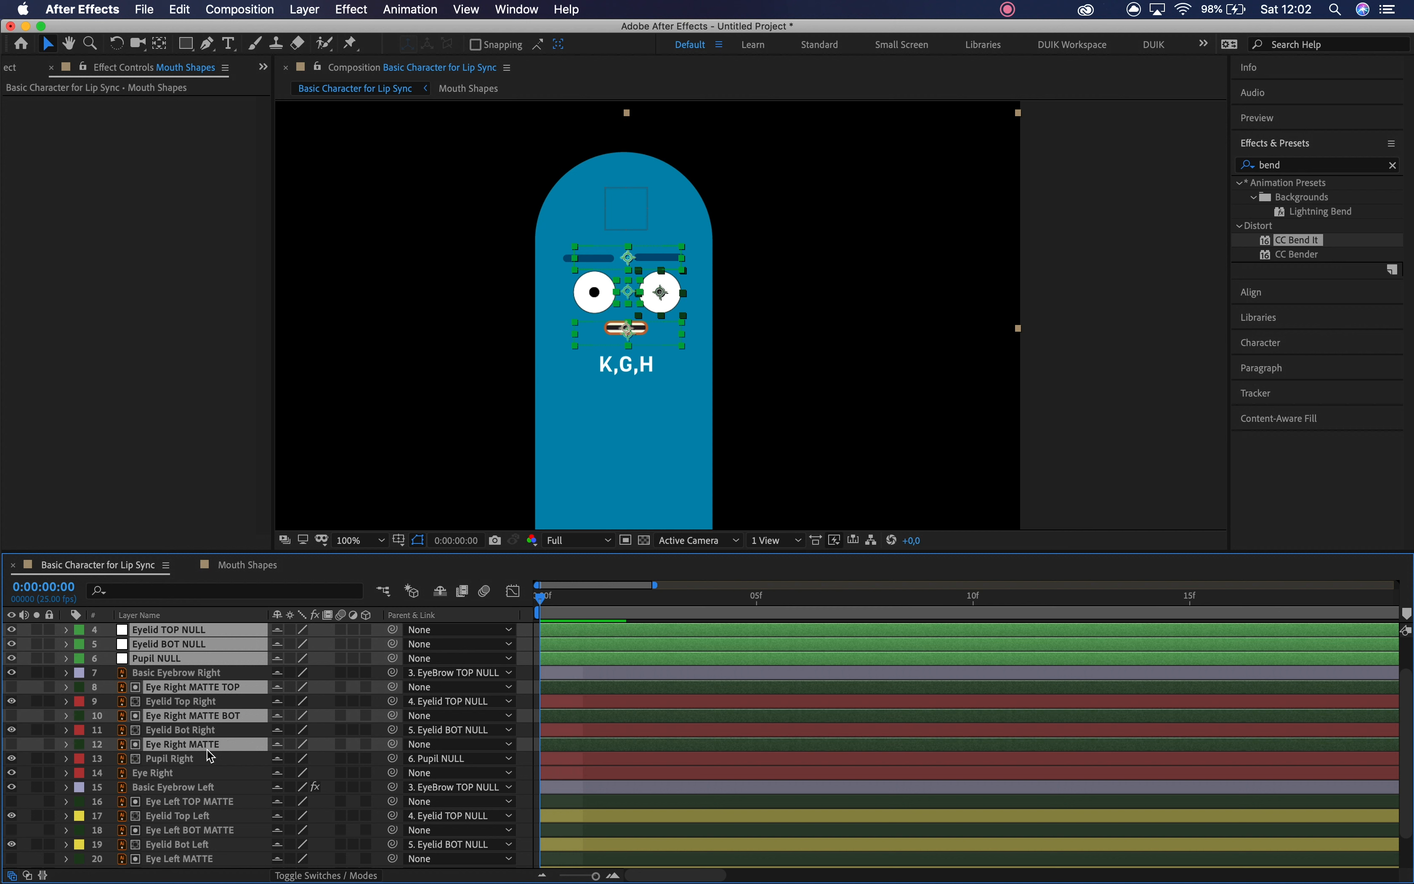
{"action": "left_click", "coordinate": [211, 774], "text": "super"}
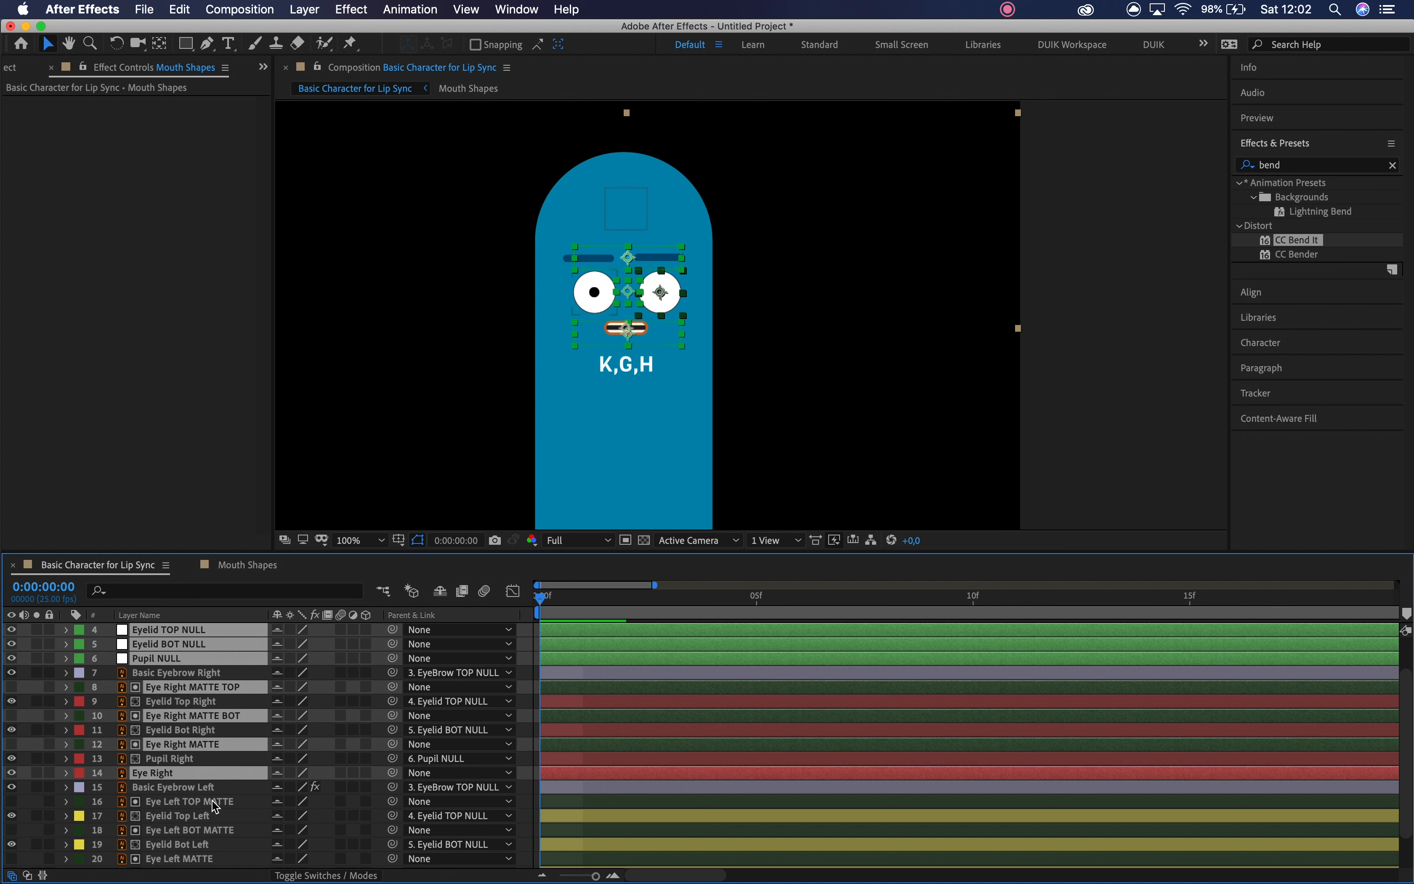
{"action": "left_click", "coordinate": [215, 818], "text": "super"}
{"action": "left_click", "coordinate": [215, 815], "text": "super"}
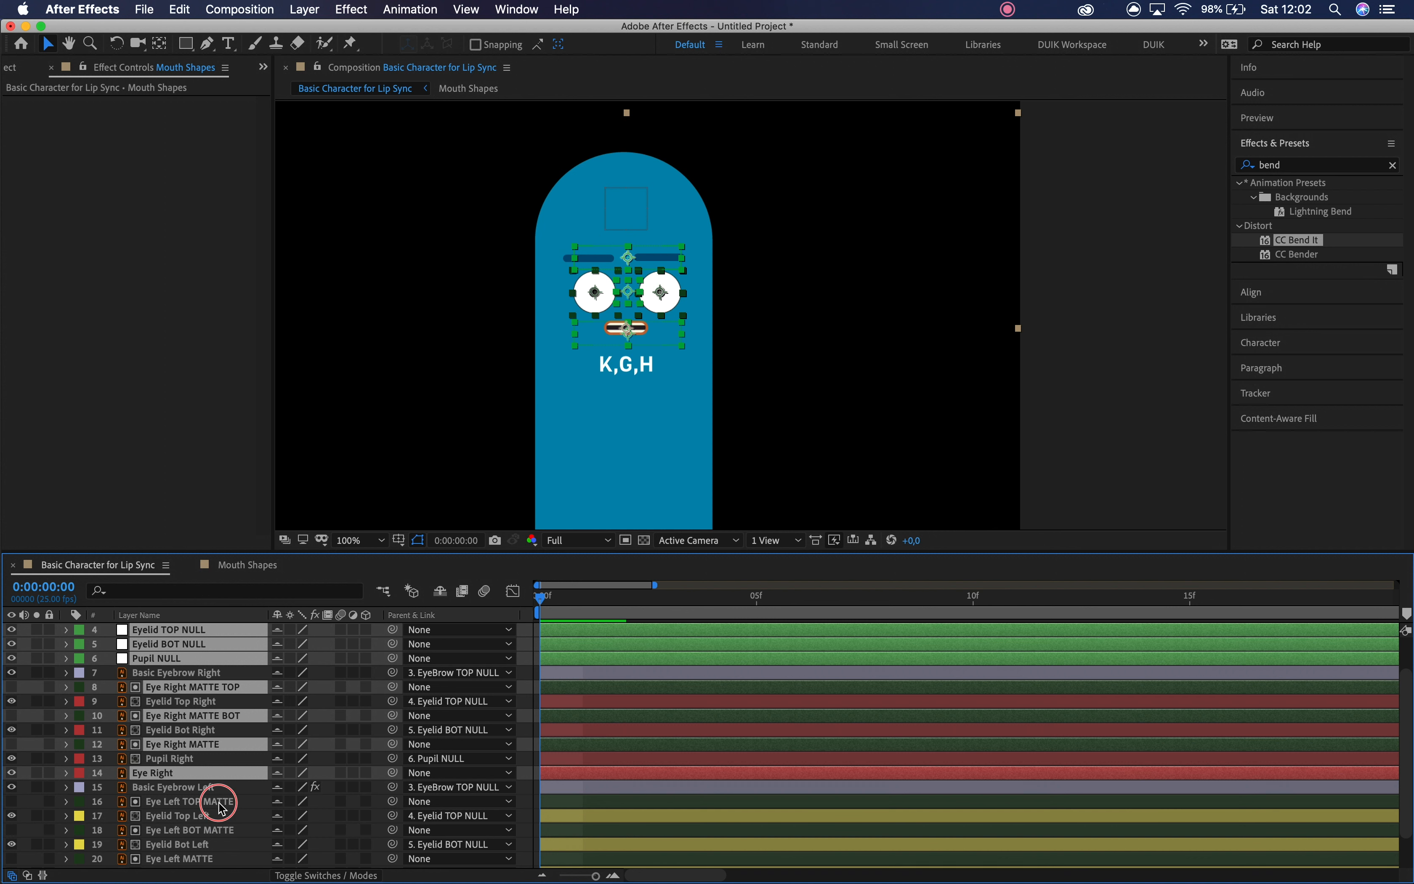
{"action": "left_click", "coordinate": [221, 804], "text": "super"}
{"action": "left_click", "coordinate": [222, 833], "text": "super"}
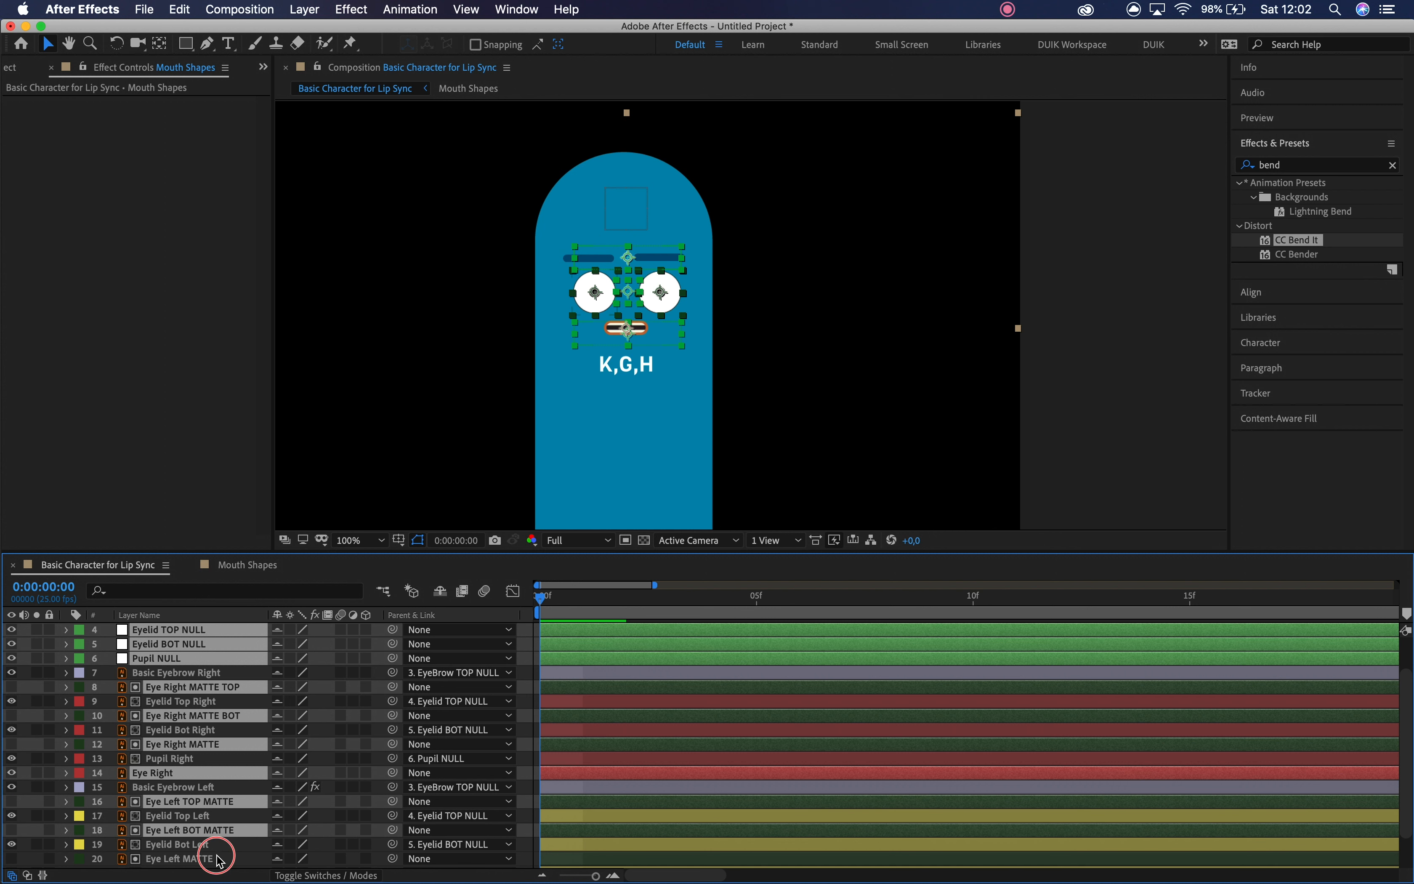
{"action": "left_click", "coordinate": [221, 860], "text": "super"}
{"action": "scroll", "coordinate": [216, 854], "scroll_direction": "down", "scroll_amount": 3}
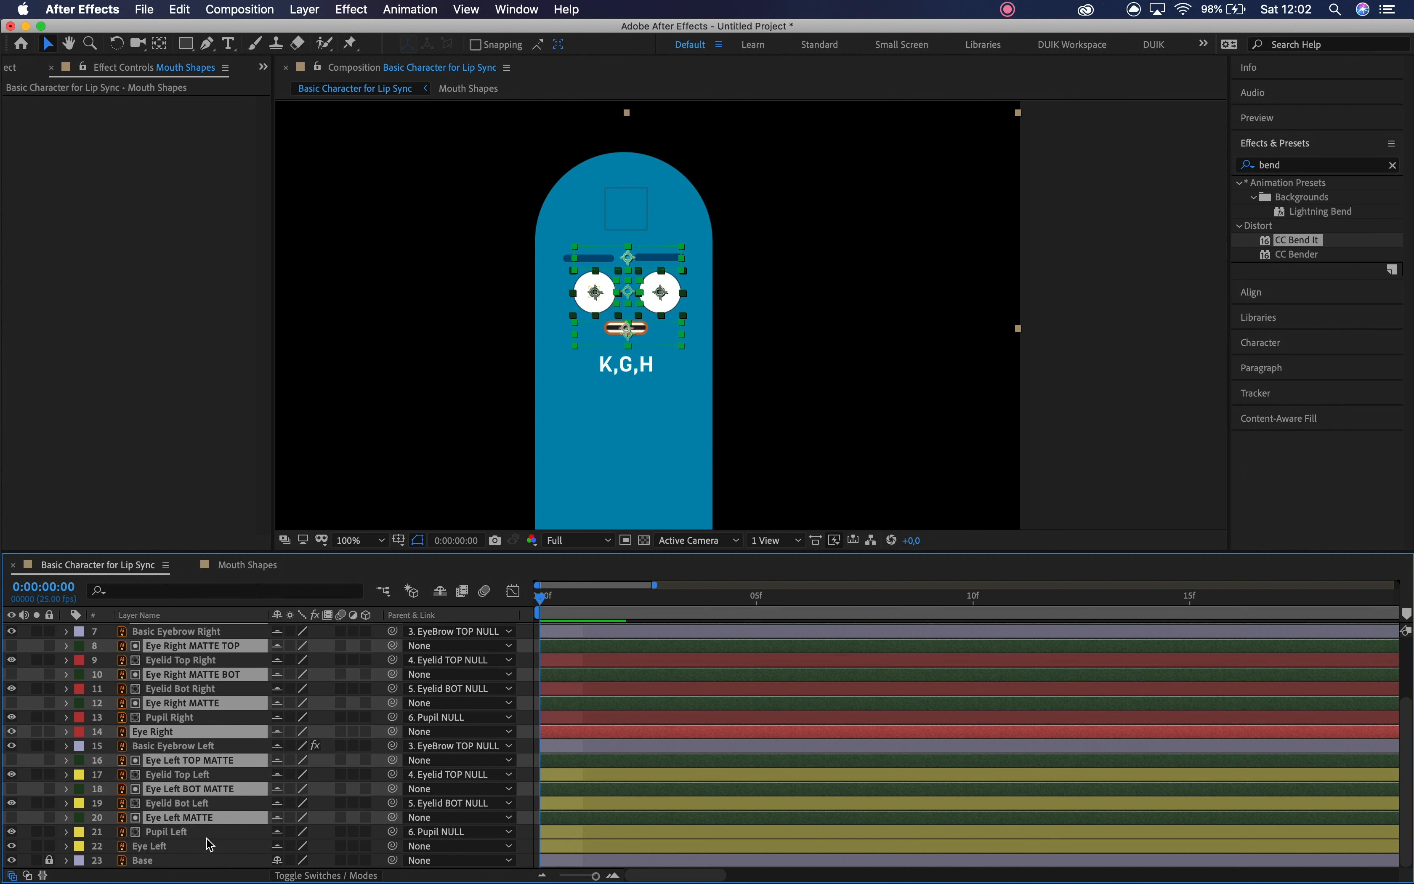
{"action": "left_click", "coordinate": [211, 845], "text": "super"}
{"action": "scroll", "coordinate": [211, 863], "scroll_direction": "up", "scroll_amount": 6}
{"action": "left_click_drag", "start_coordinate": [393, 644], "coordinate": [195, 635]}
- Test the face rig by moving Face Null around the head, restore its original position and deselect it
{"action": "left_click", "coordinate": [631, 209]}
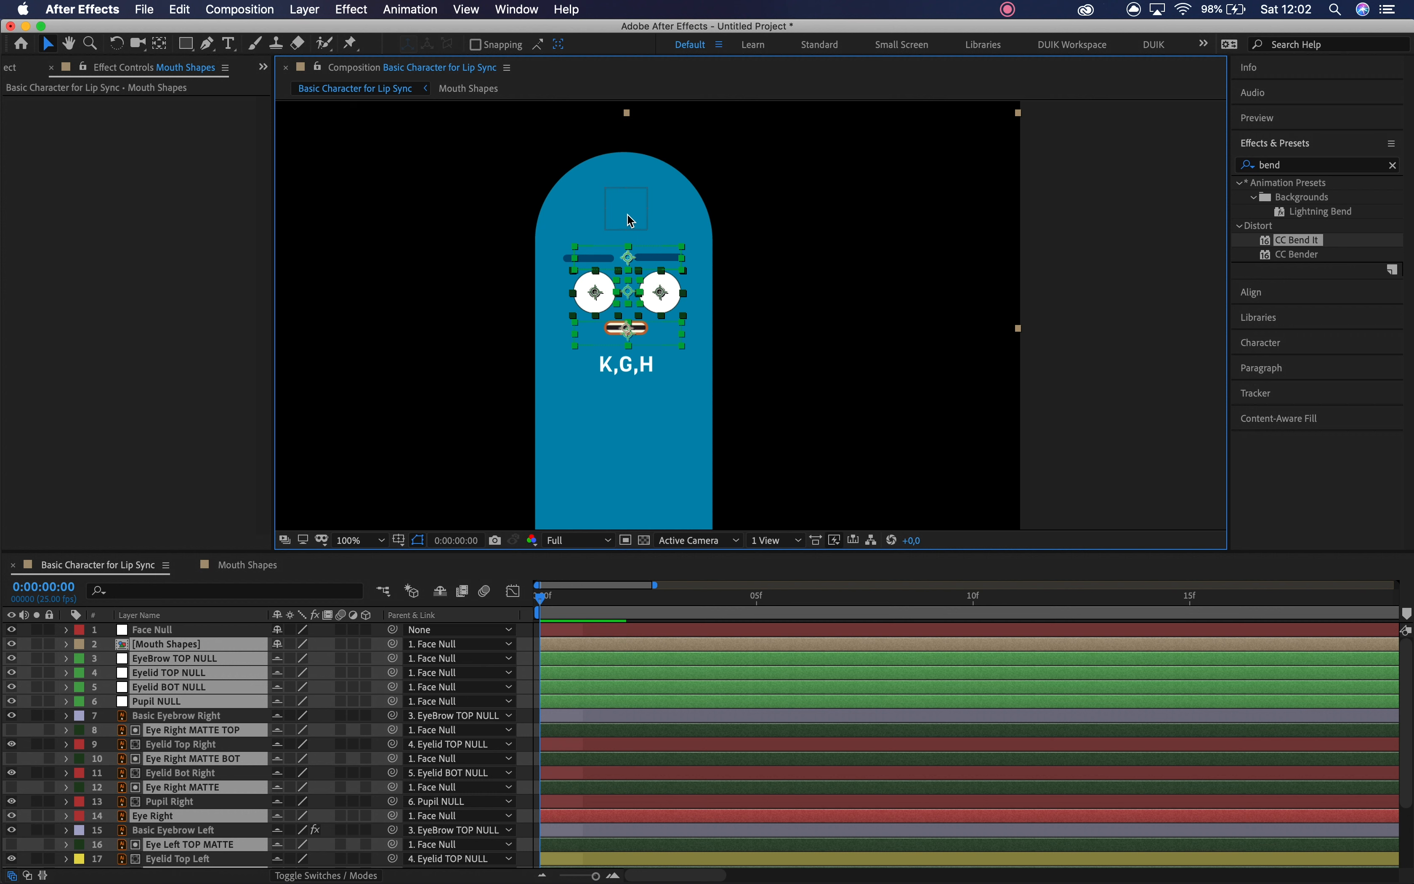
{"action": "left_click", "coordinate": [159, 630]}
{"action": "left_click_drag", "start_coordinate": [636, 204], "coordinate": [604, 221]}
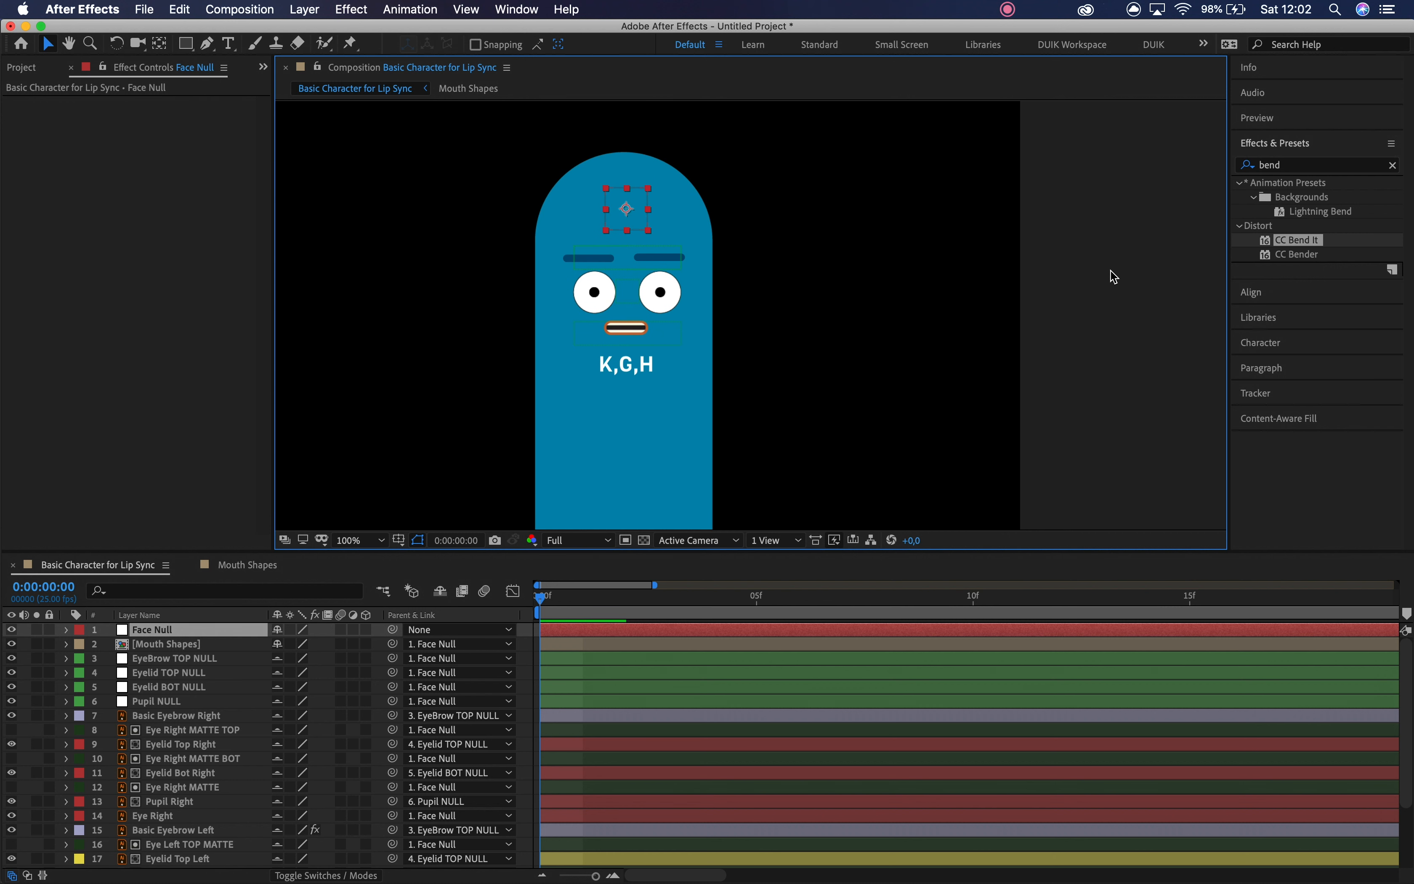
{"action": "left_click", "coordinate": [1150, 259]}
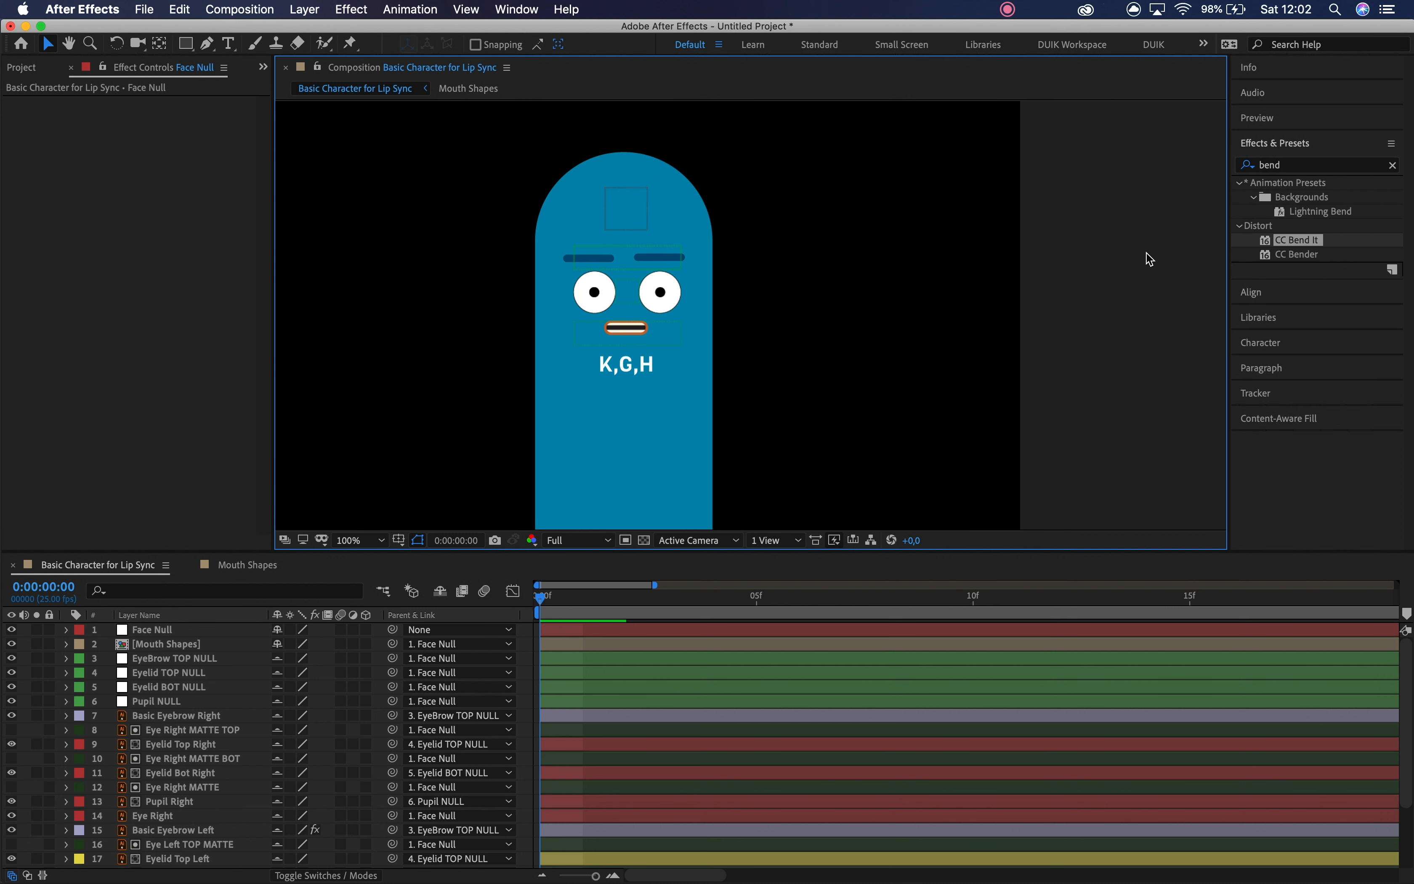